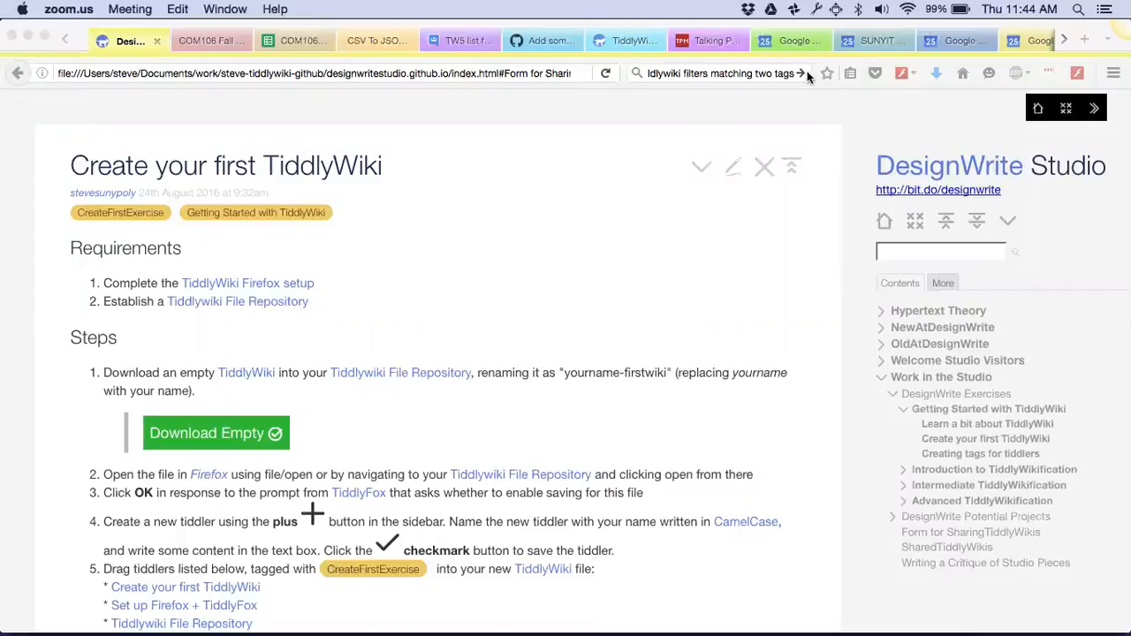
Step: Download the empty TiddlyWiki from the exercise page and choose to save the file
{"action": "left_click", "coordinate": [736, 92]}
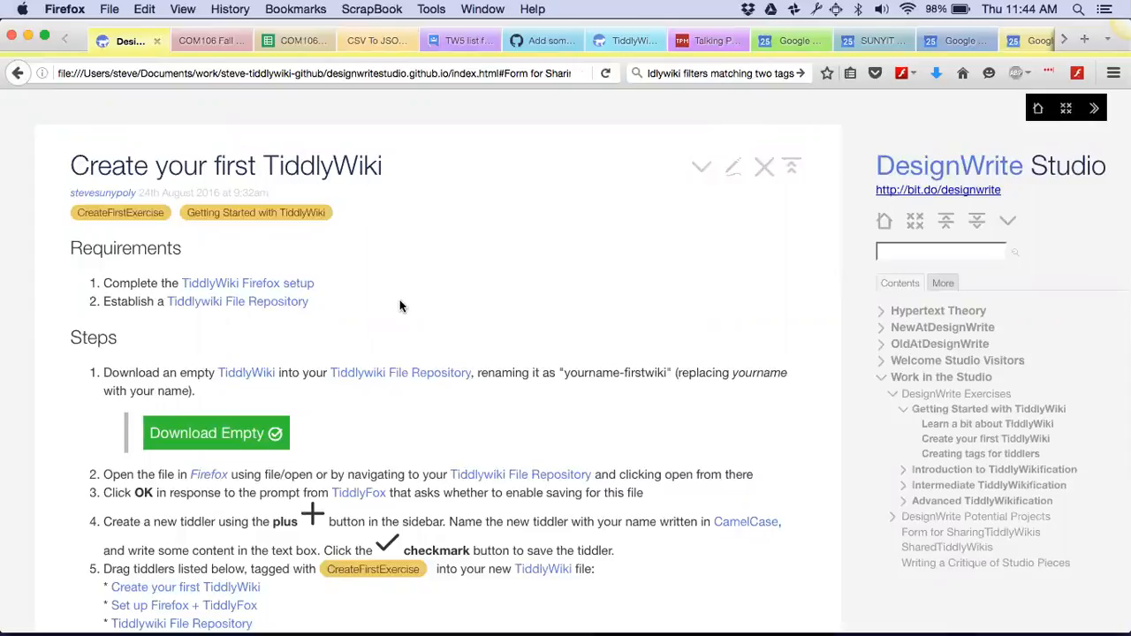
{"action": "left_click", "coordinate": [230, 433]}
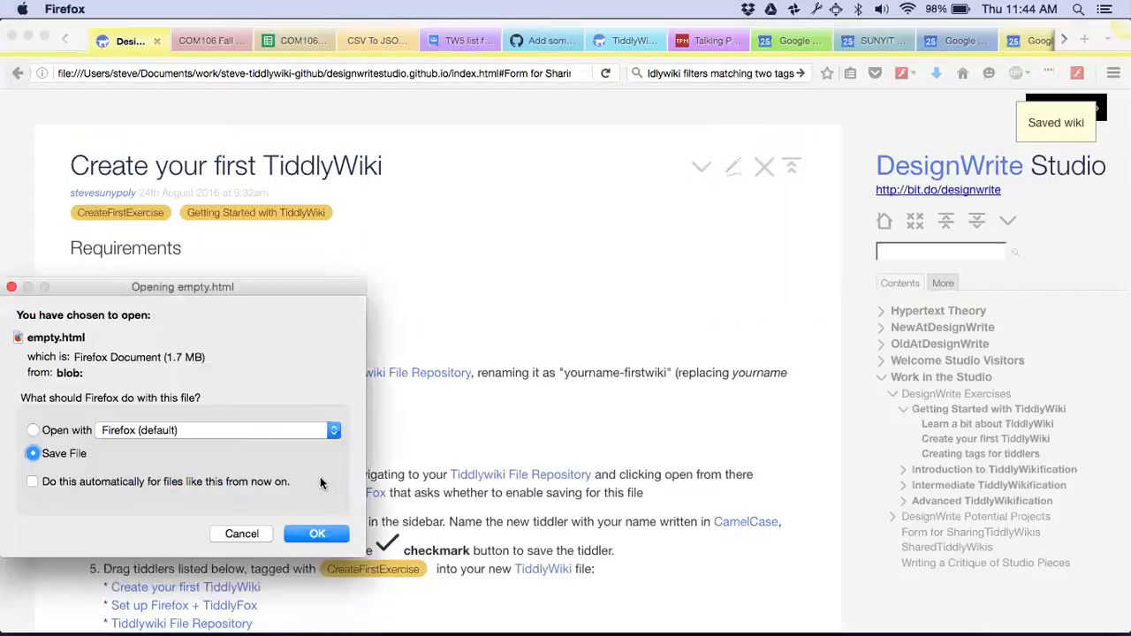
{"action": "left_click", "coordinate": [237, 534]}
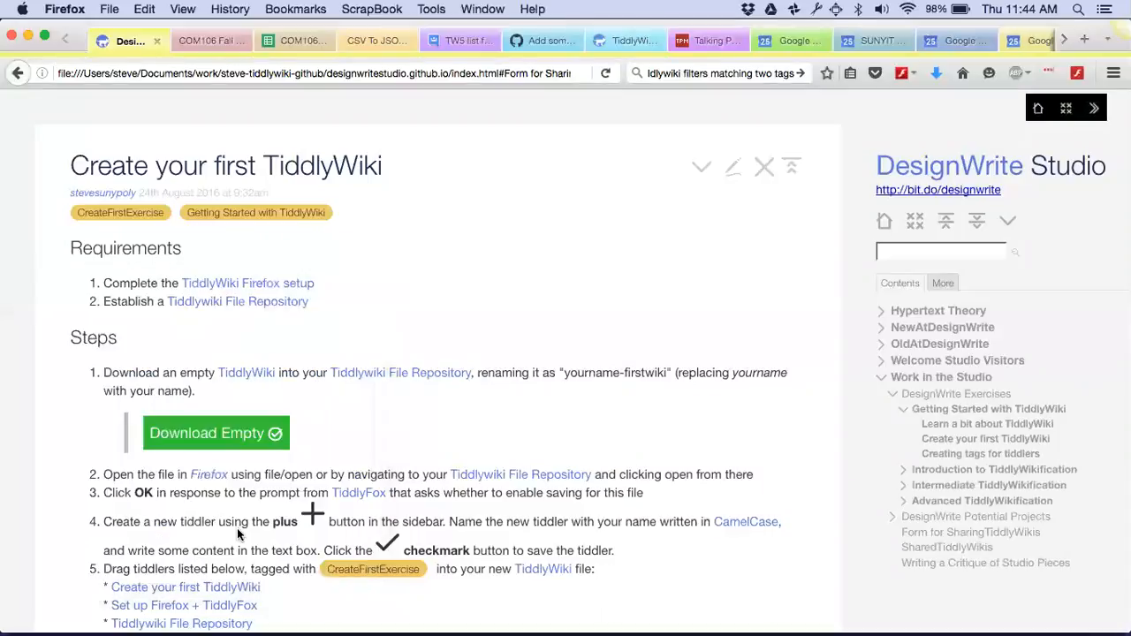
{"action": "left_click", "coordinate": [221, 435]}
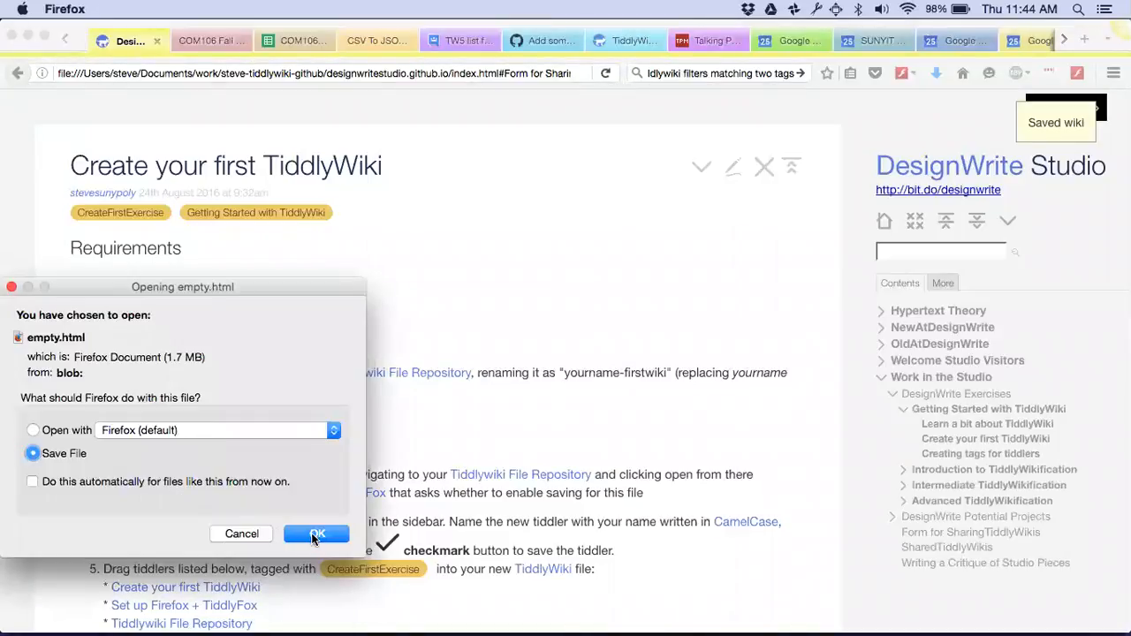
{"action": "left_click", "coordinate": [317, 534]}
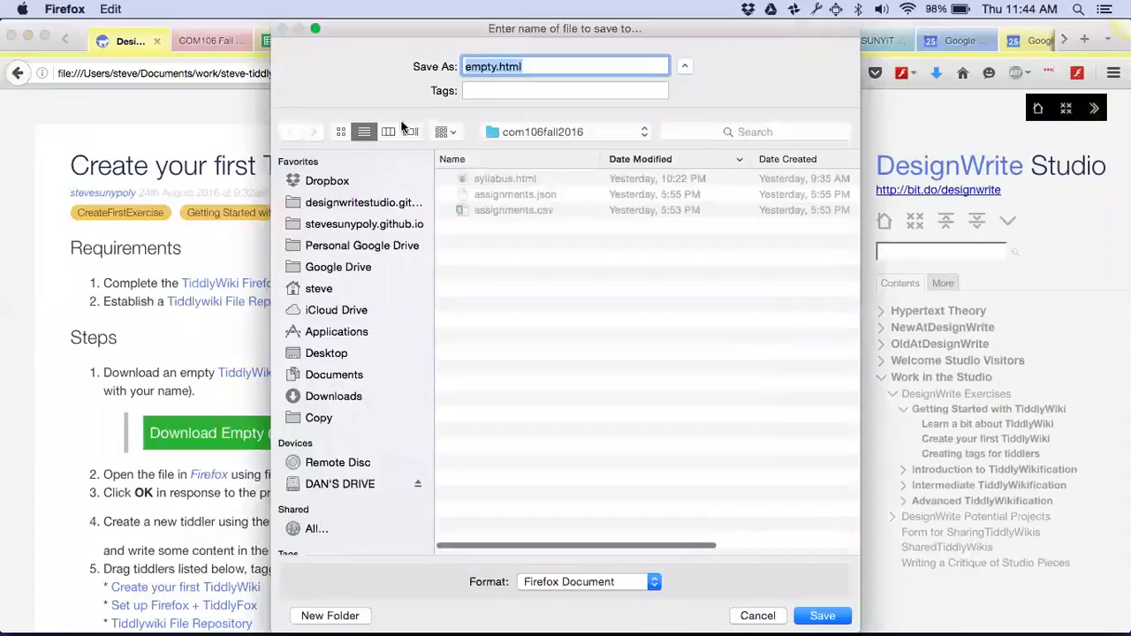
Step: Create a new carol folder inside designwritestudio.github.io/participants
{"action": "left_click", "coordinate": [356, 203]}
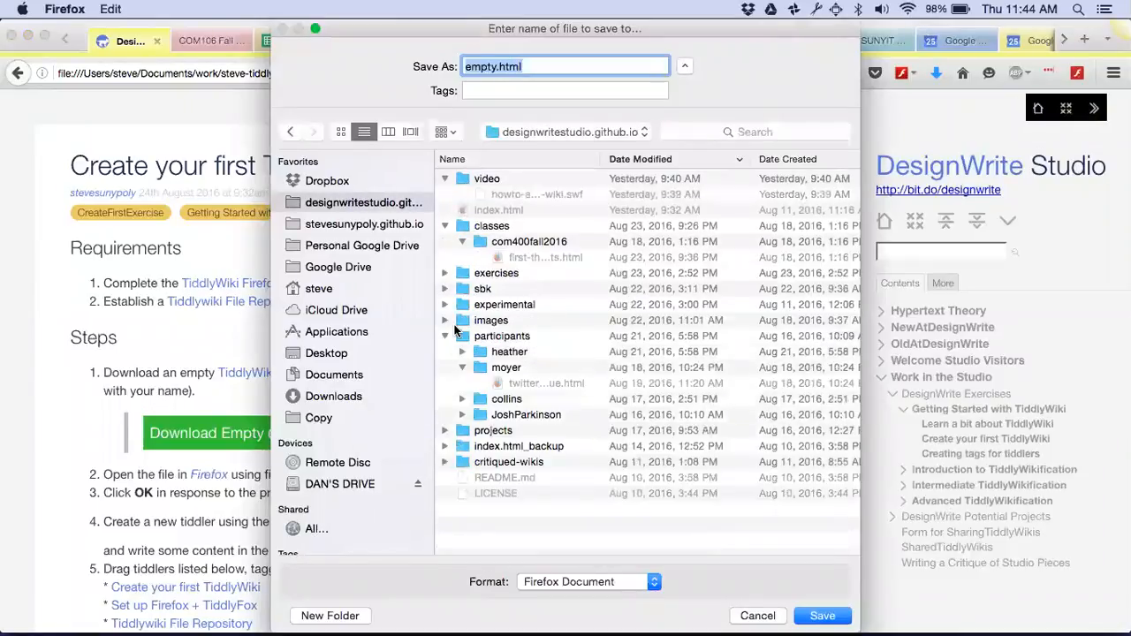
{"action": "left_click", "coordinate": [497, 337]}
{"action": "double_click", "coordinate": [498, 337]}
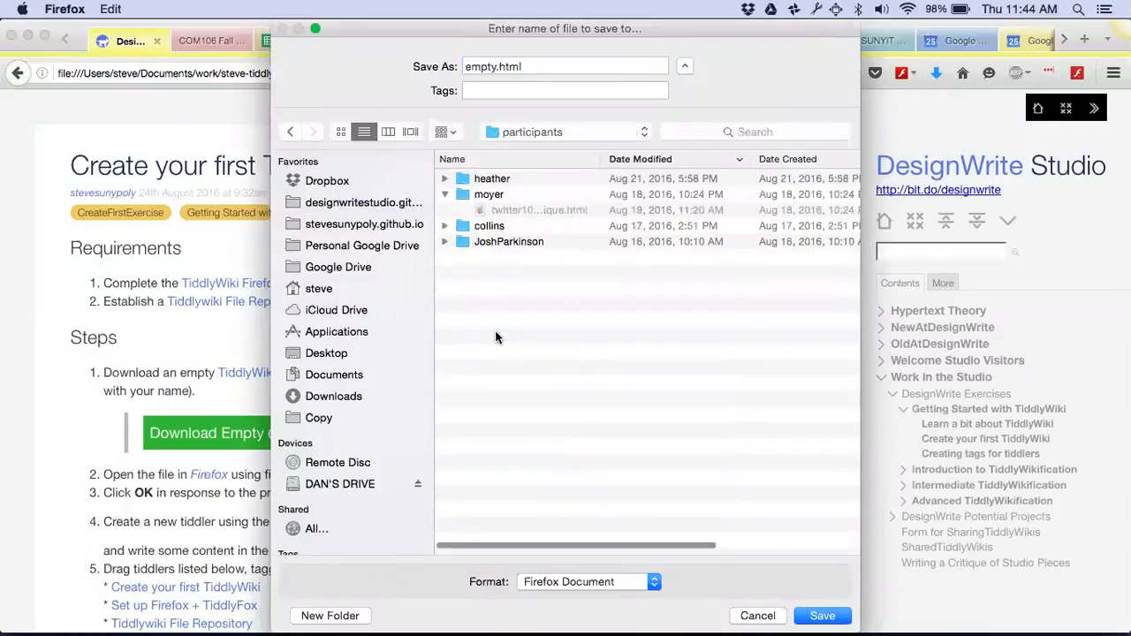
{"action": "left_click", "coordinate": [339, 616]}
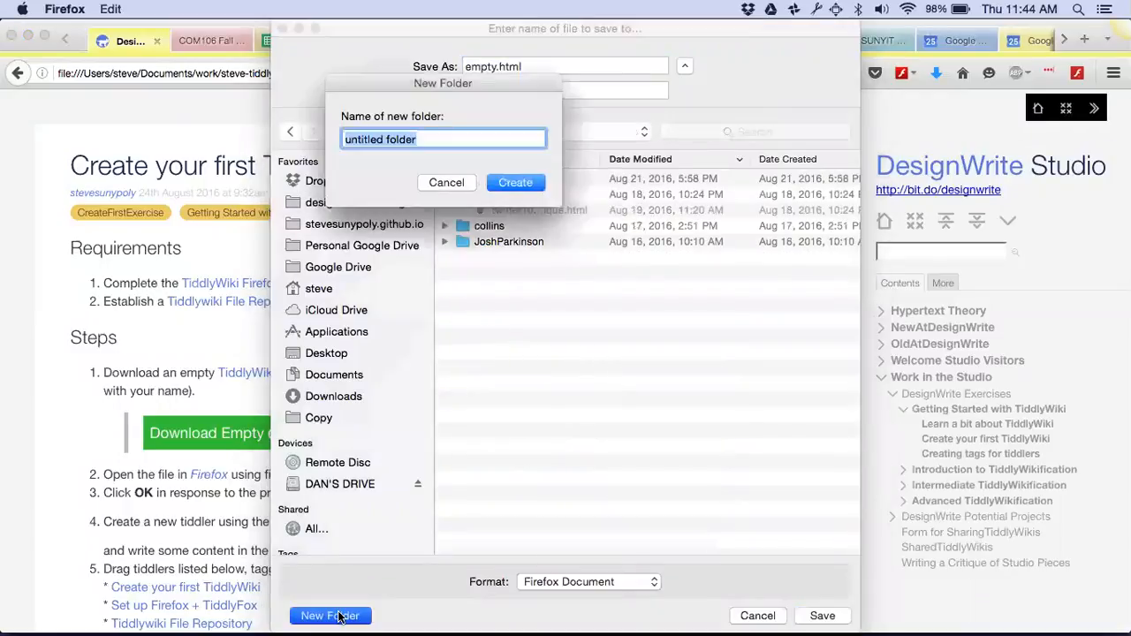
{"action": "type", "text": "carol"}
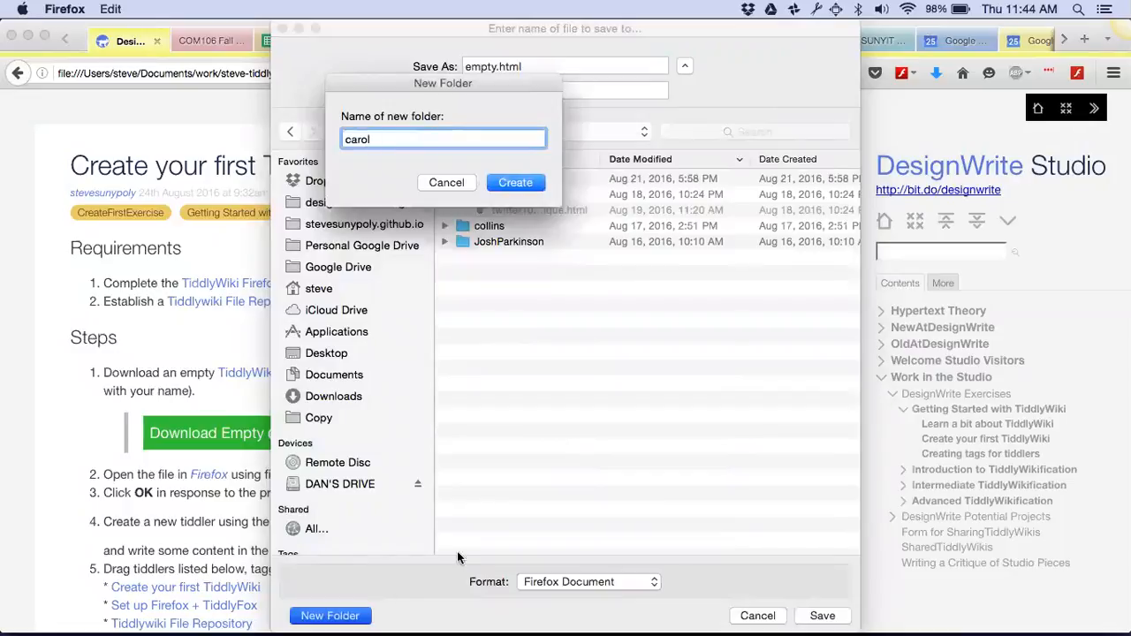
{"action": "type", "text": "goss"}
{"action": "key", "text": "BackSpace"}
{"action": "key", "text": "BackSpace"}
{"action": "key", "text": "BackSpace"}
{"action": "key", "text": "BackSpace"}
{"action": "left_click", "coordinate": [500, 180]}
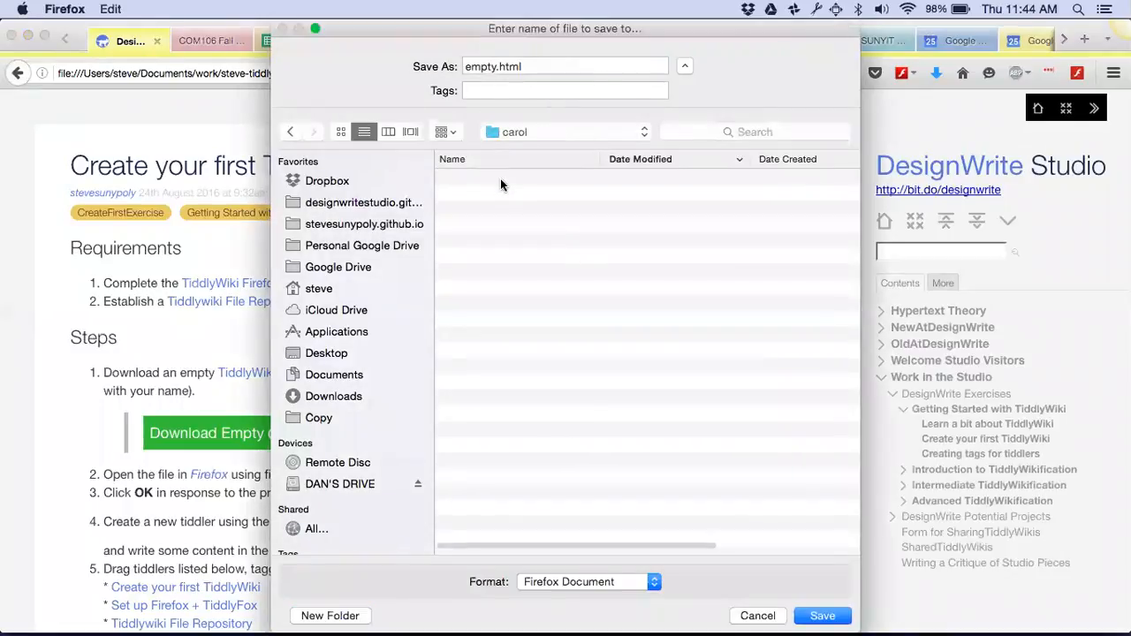
Step: Save the wiki file there as playingaround.html
{"action": "double_click", "coordinate": [475, 66]}
{"action": "type", "text": "playingaround"}
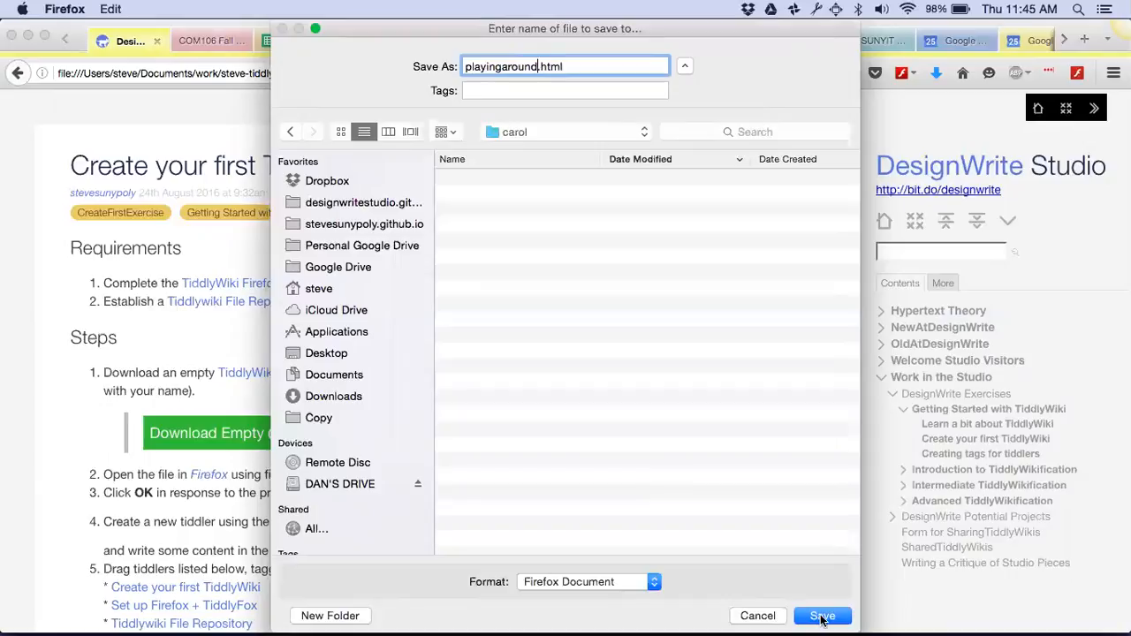
{"action": "left_click", "coordinate": [821, 616]}
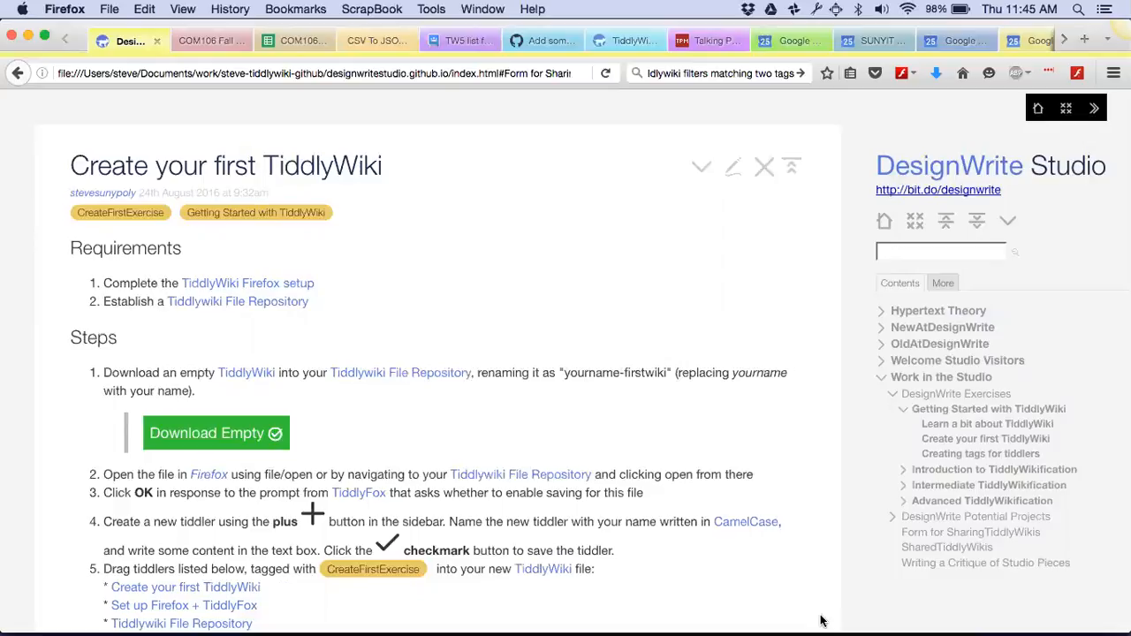
Step: Open carol/playingaround.html in Firefox, leave the old page, and approve TiddlyFox saving
{"action": "key", "text": "super+o"}
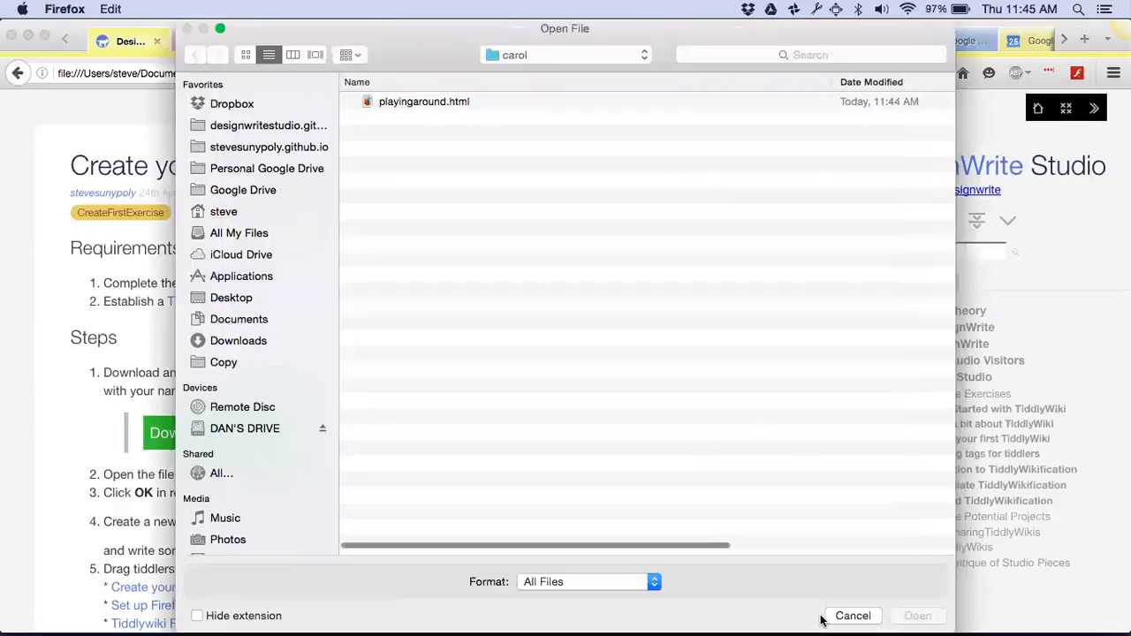
{"action": "double_click", "coordinate": [424, 99]}
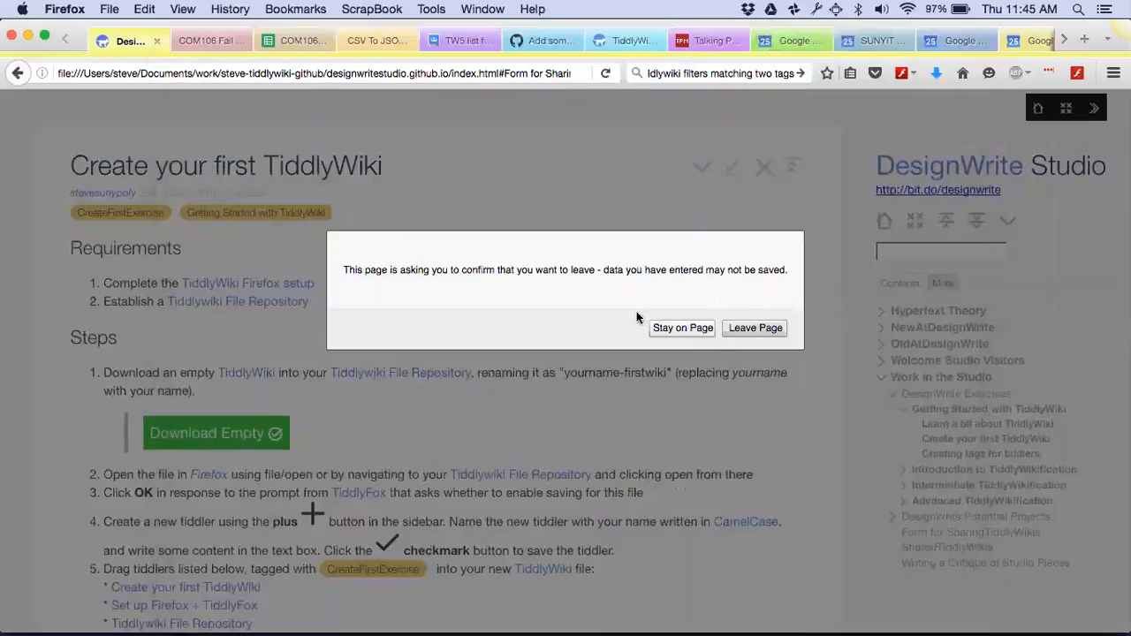
{"action": "left_click", "coordinate": [752, 328]}
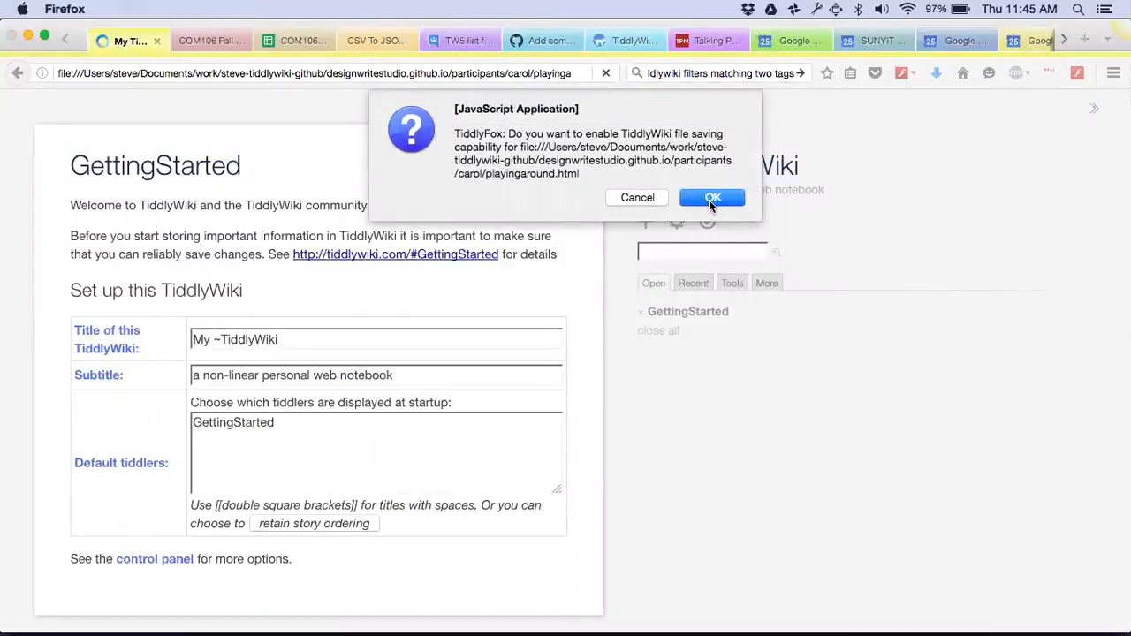
{"action": "left_click", "coordinate": [704, 195]}
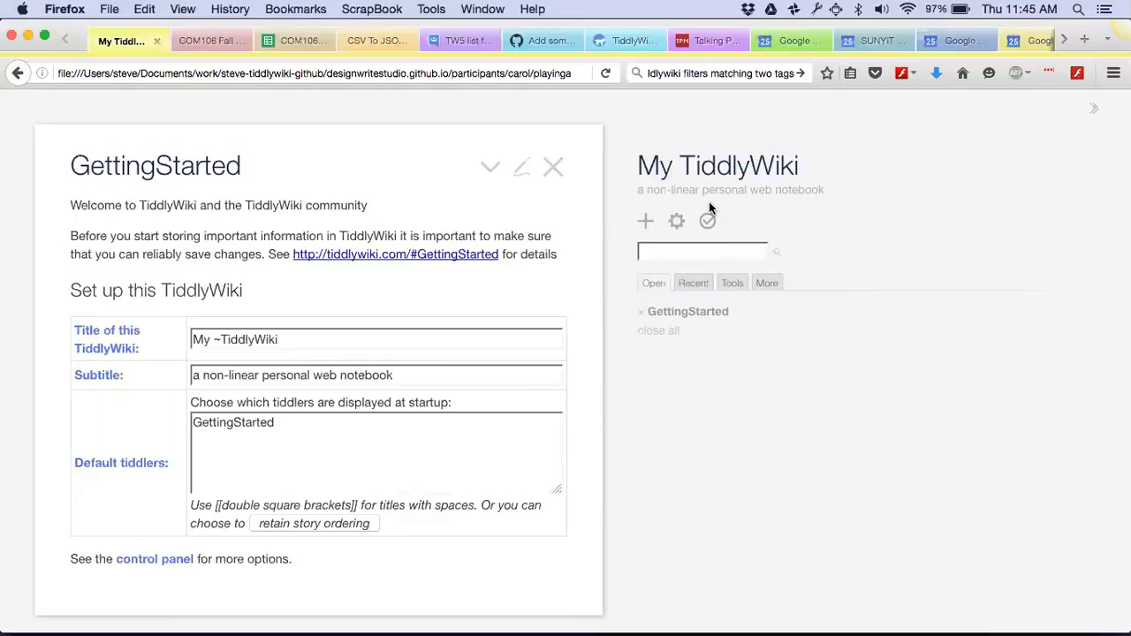
Step: In the Control Panel, set the wiki title to carol's playing around
{"action": "left_click", "coordinate": [693, 286]}
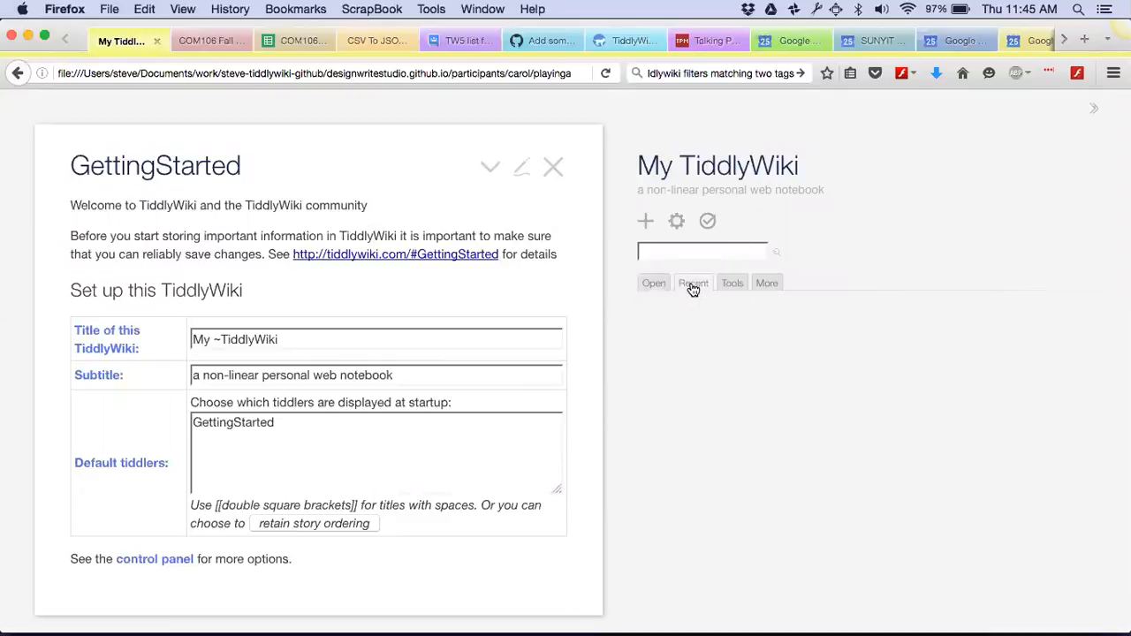
{"action": "left_click", "coordinate": [678, 223]}
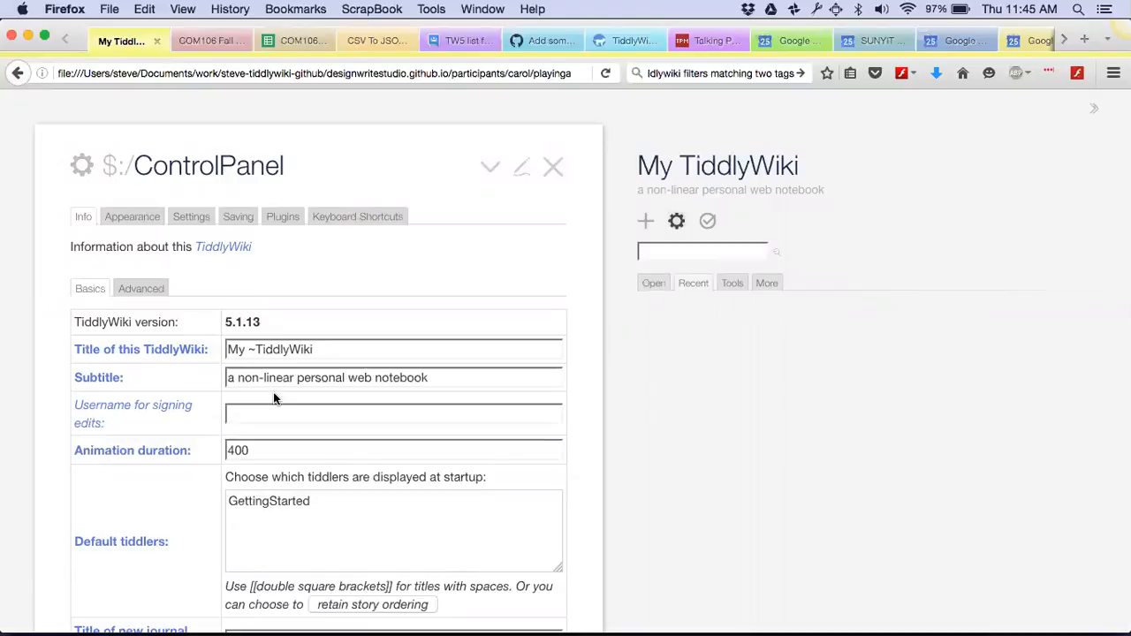
{"action": "triple_click", "coordinate": [360, 349]}
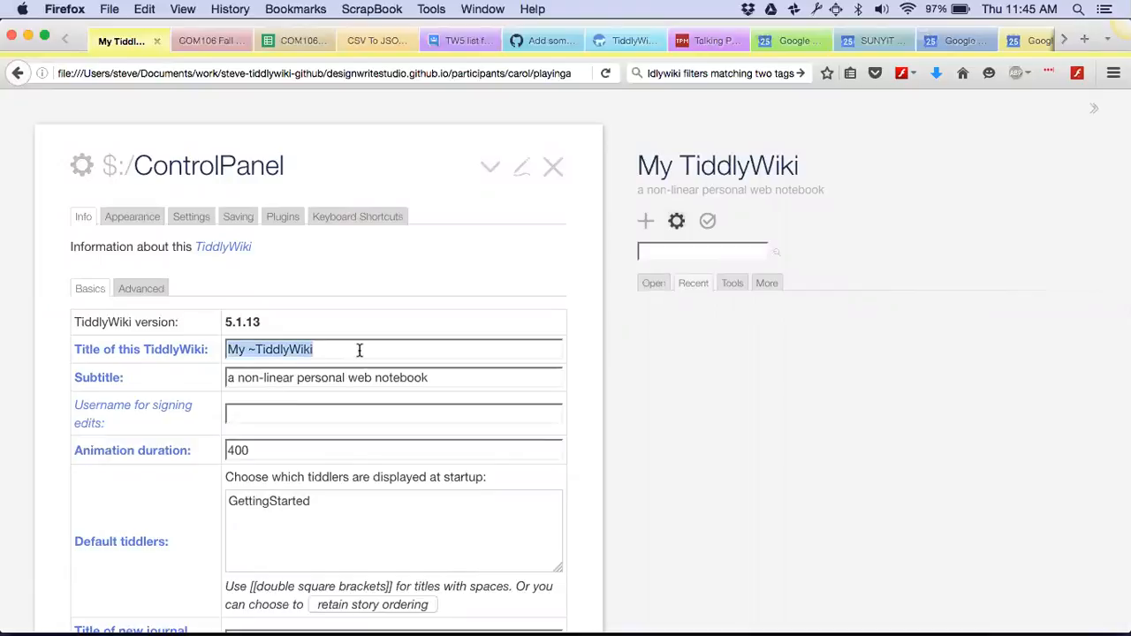
{"action": "type", "text": "carol'"}
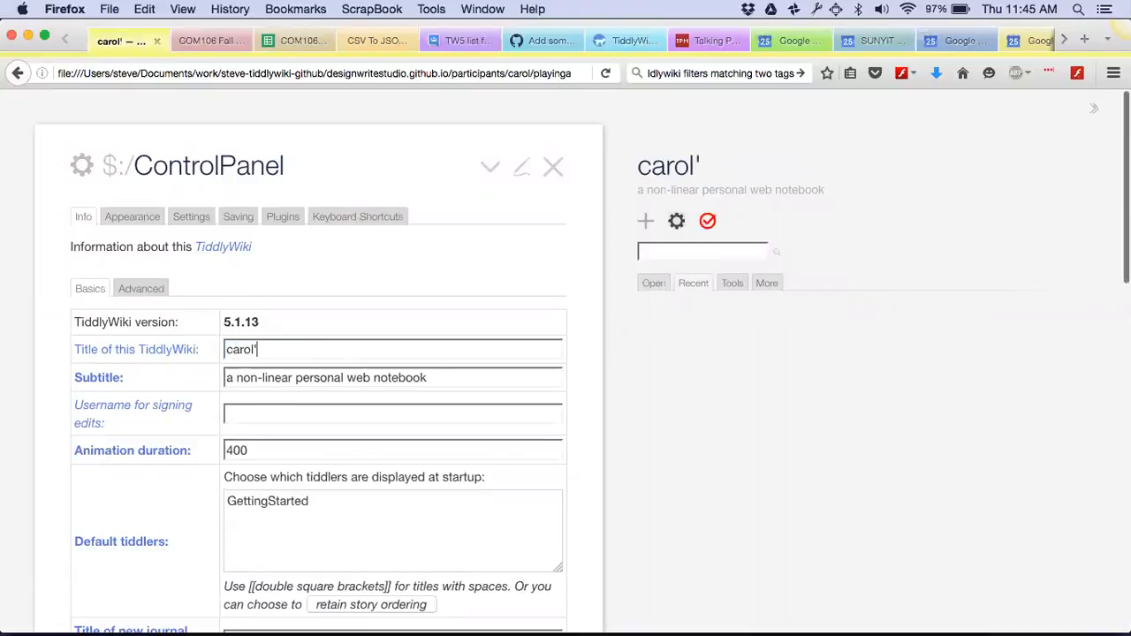
{"action": "type", "text": "s payin"}
{"action": "key", "text": "BackSpace"}
{"action": "key", "text": "BackSpace"}
{"action": "key", "text": "BackSpace"}
{"action": "key", "text": "BackSpace"}
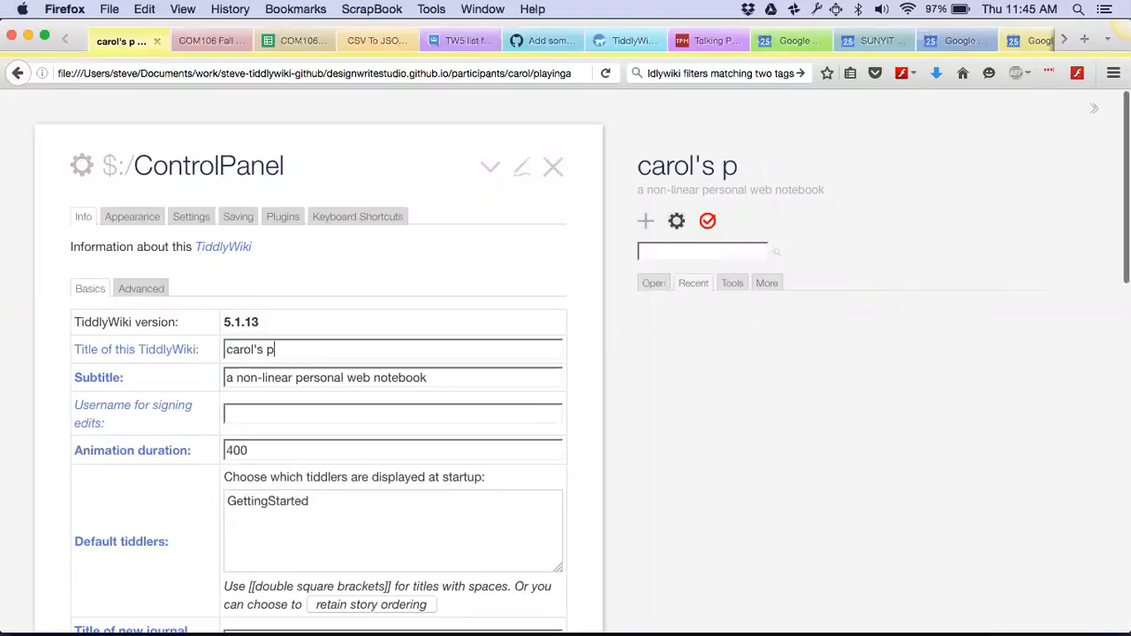
{"action": "type", "text": "laying around"}
{"action": "key", "text": "Tab"}
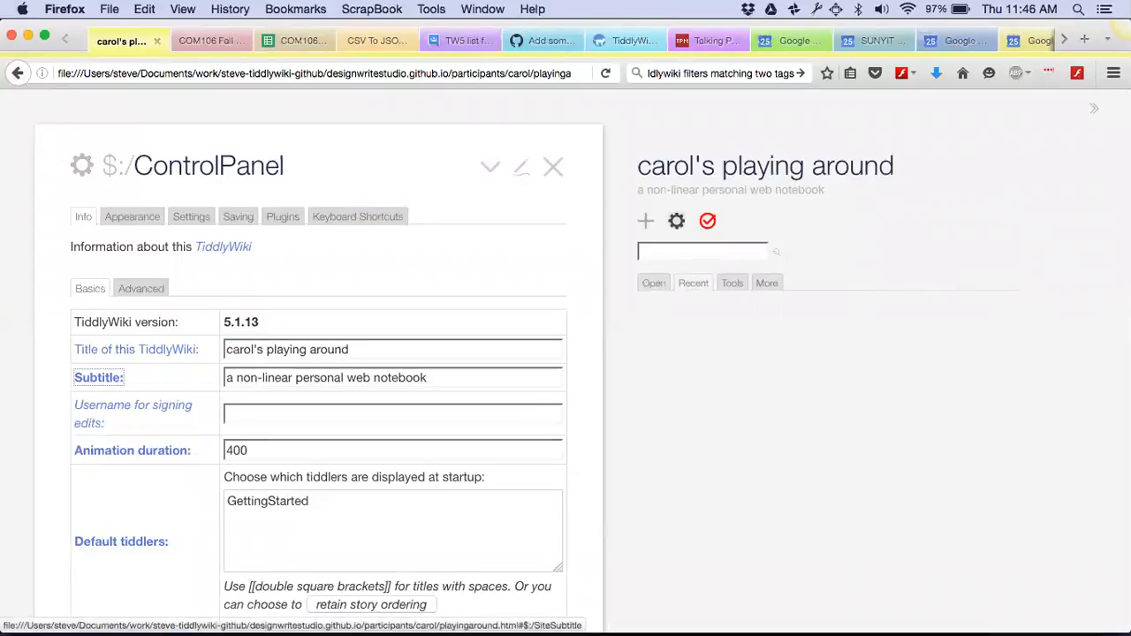
{"action": "triple_click", "coordinate": [452, 379]}
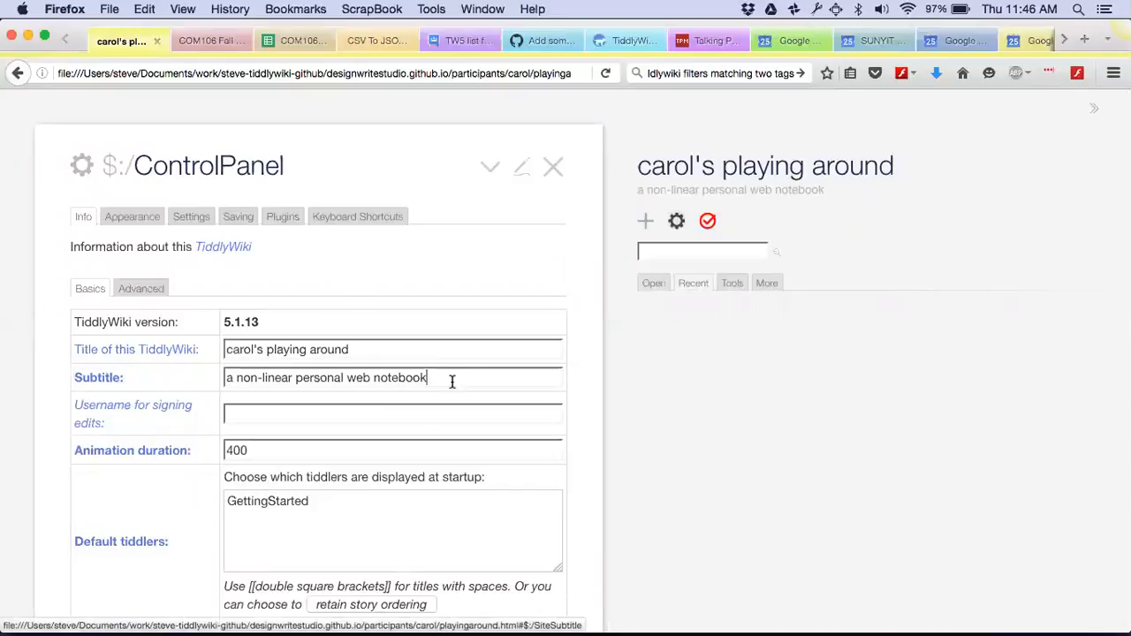
{"action": "left_click", "coordinate": [329, 73]}
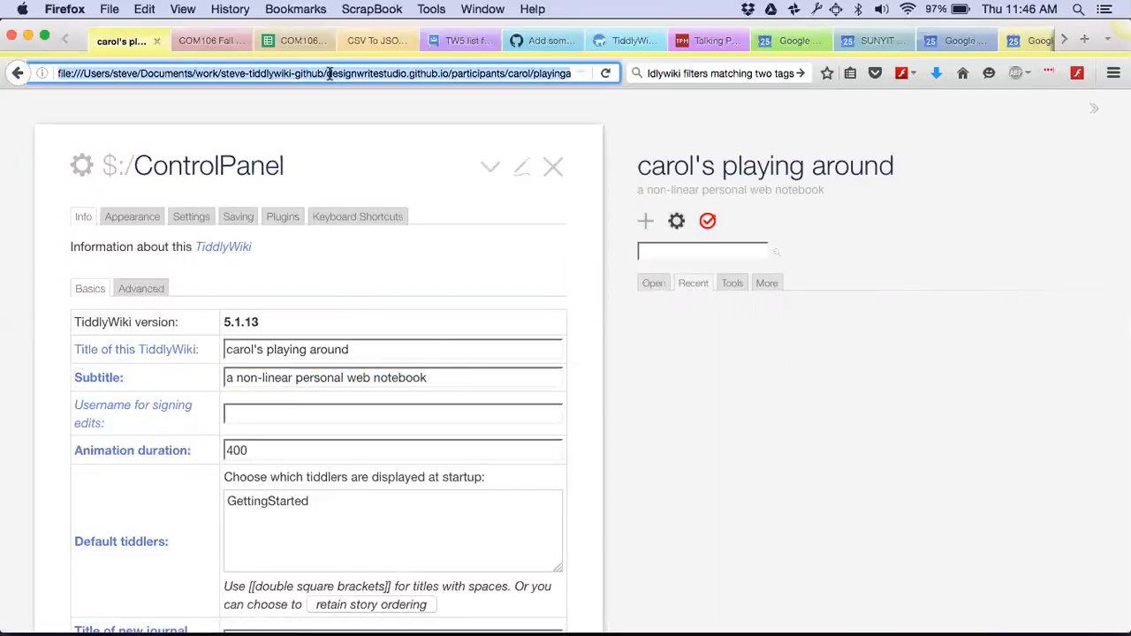
{"action": "left_click", "coordinate": [328, 73]}
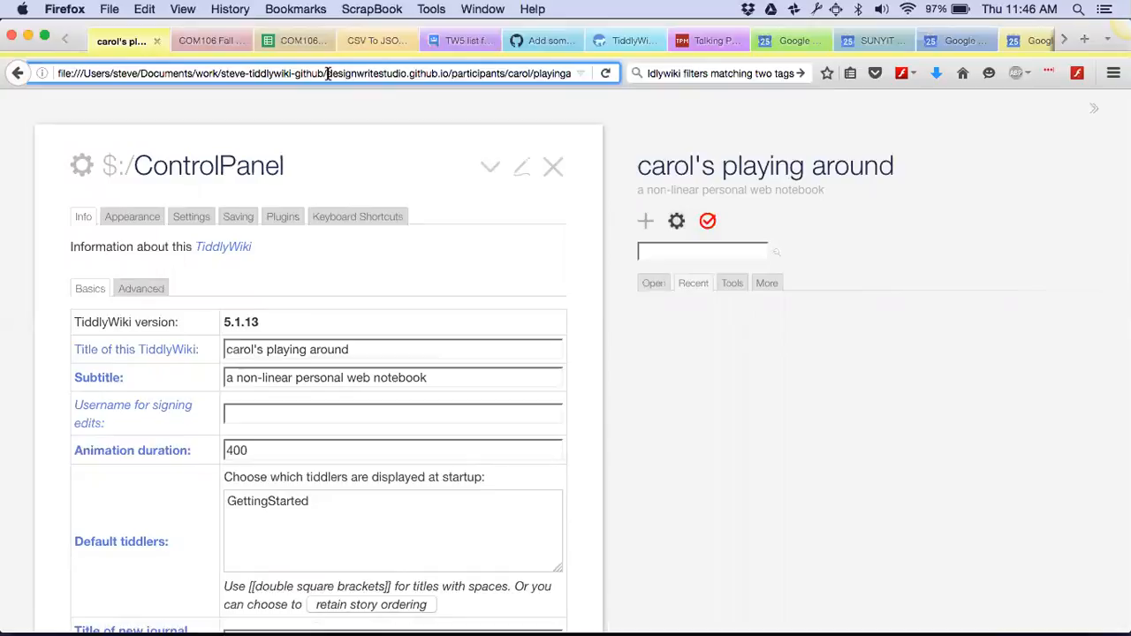
{"action": "key", "text": "shift+super+Right"}
{"action": "key", "text": "super+c"}
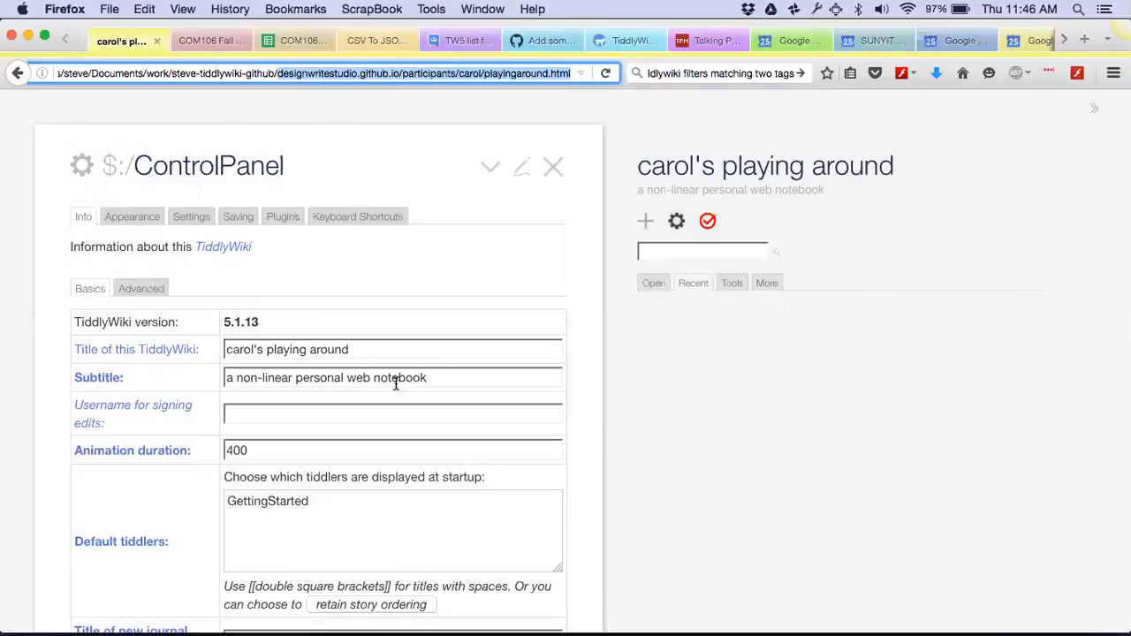
{"action": "triple_click", "coordinate": [444, 379]}
{"action": "type", "text": "ht"}
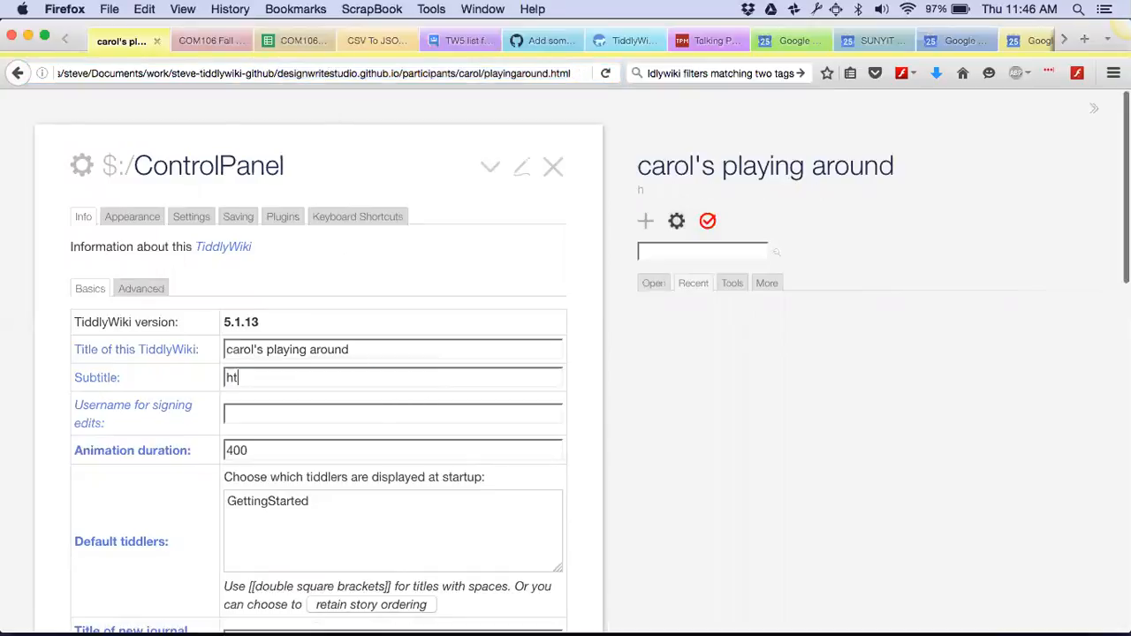
{"action": "type", "text": "tps://"}
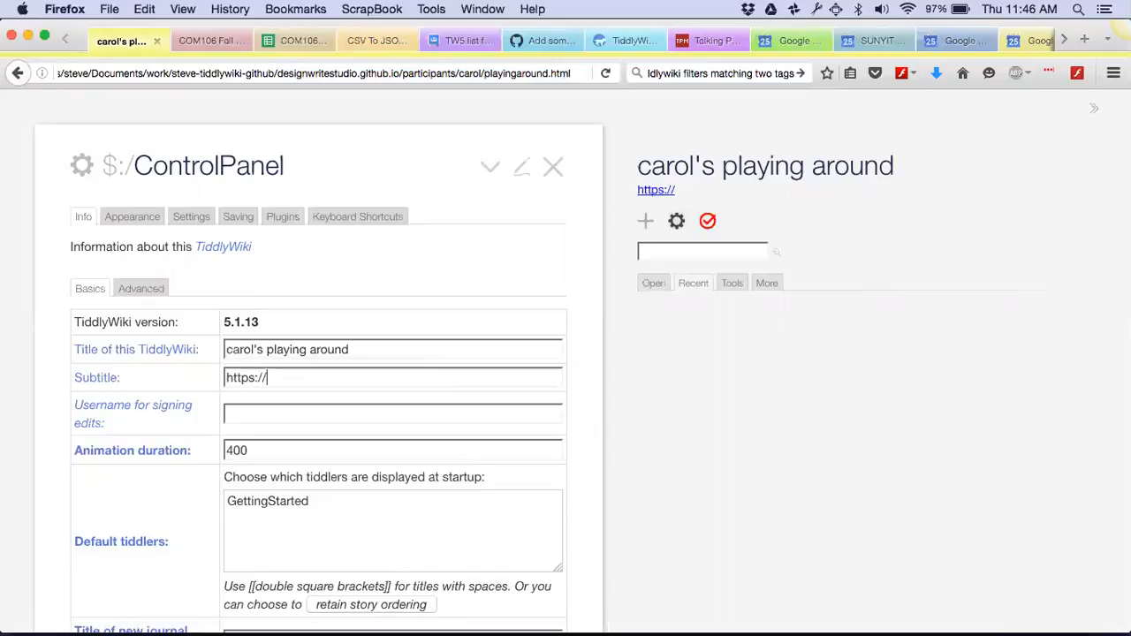
{"action": "key", "text": "super+v"}
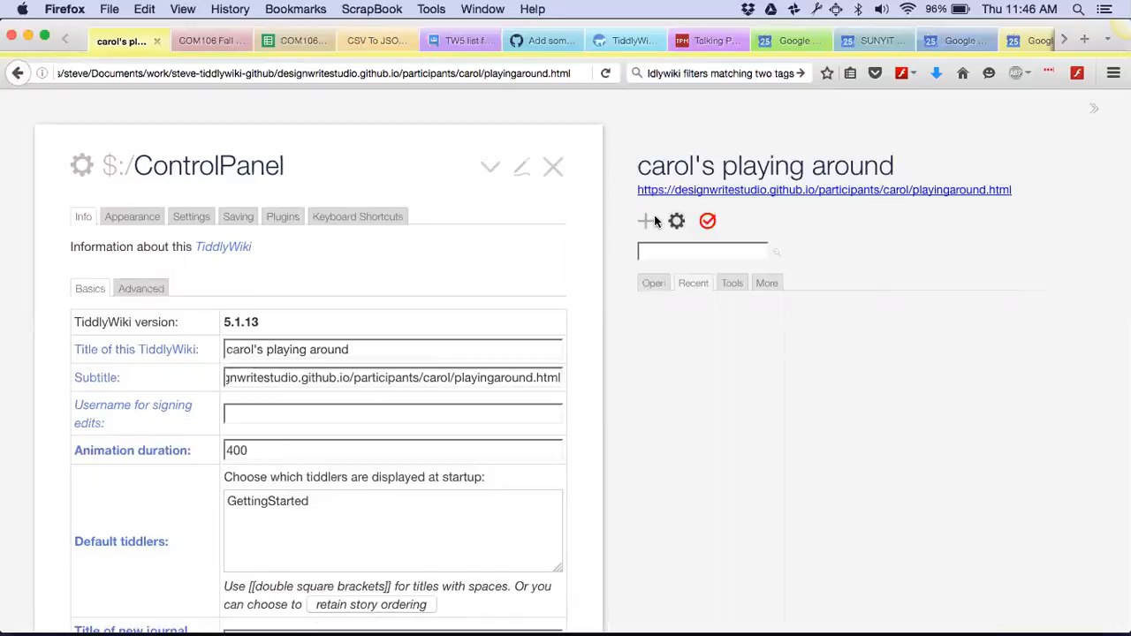
{"action": "left_click", "coordinate": [707, 222]}
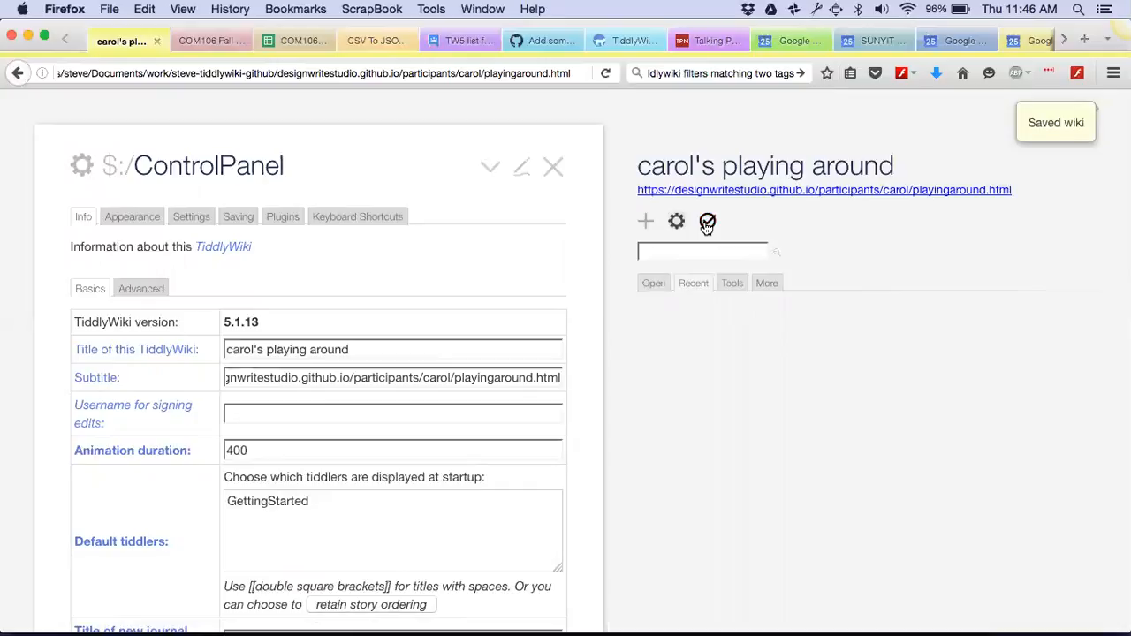
Step: Open the subtitle's GitHub Pages link in a new tab, then return to the local wiki tab
{"action": "left_click", "coordinate": [794, 196]}
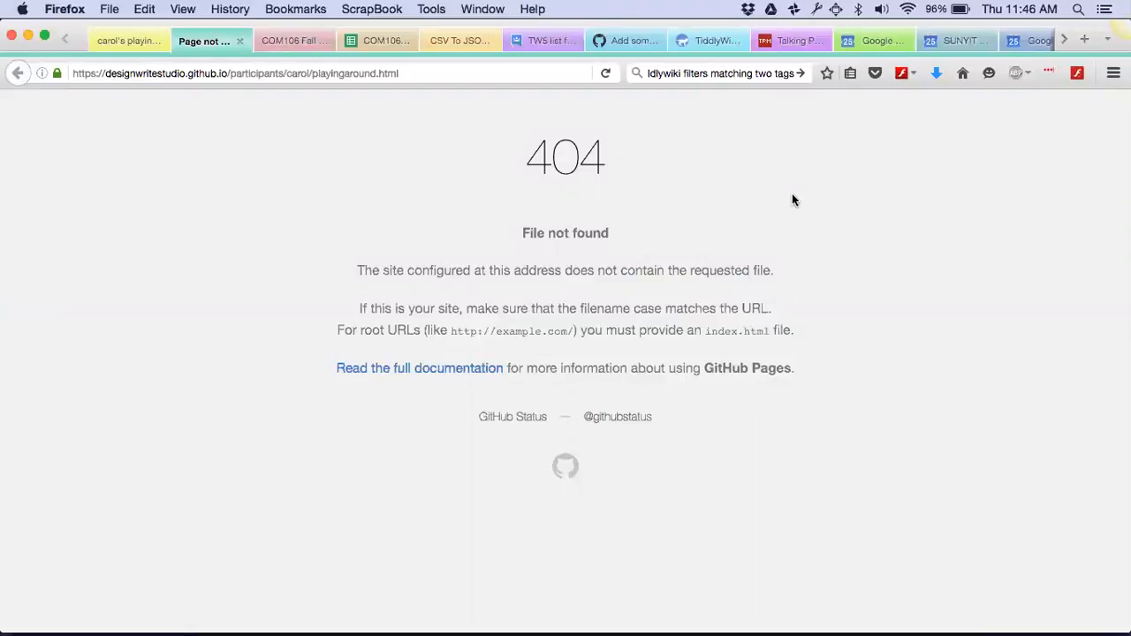
{"action": "left_click", "coordinate": [142, 42]}
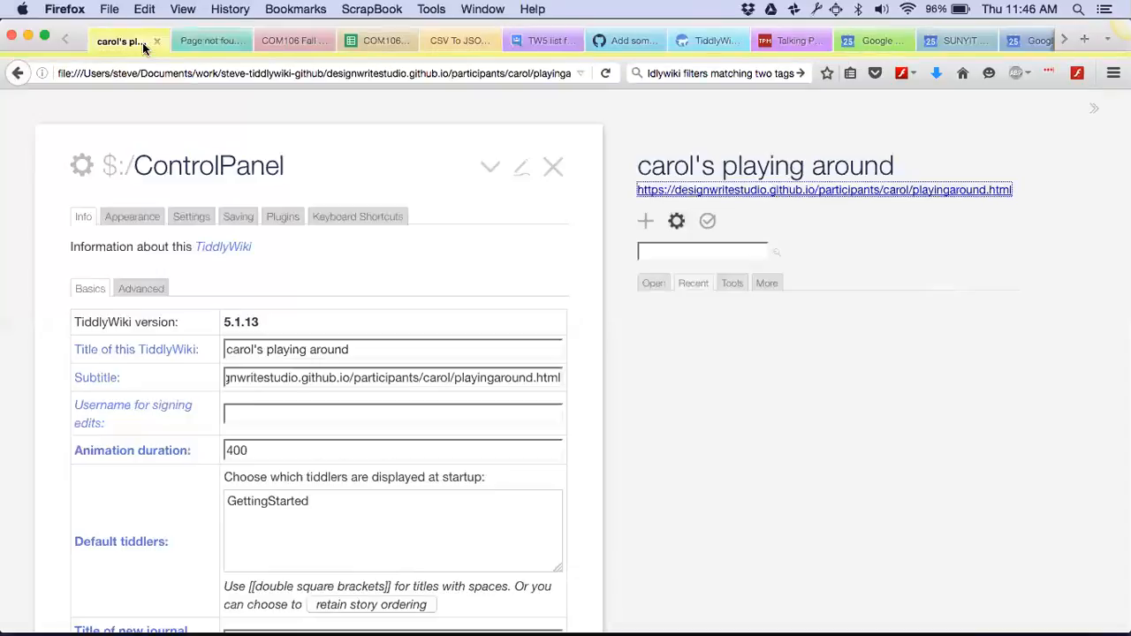
Step: Close the Control Panel and create a new tiddler titled 'Hello, Carol'
{"action": "left_click", "coordinate": [553, 168]}
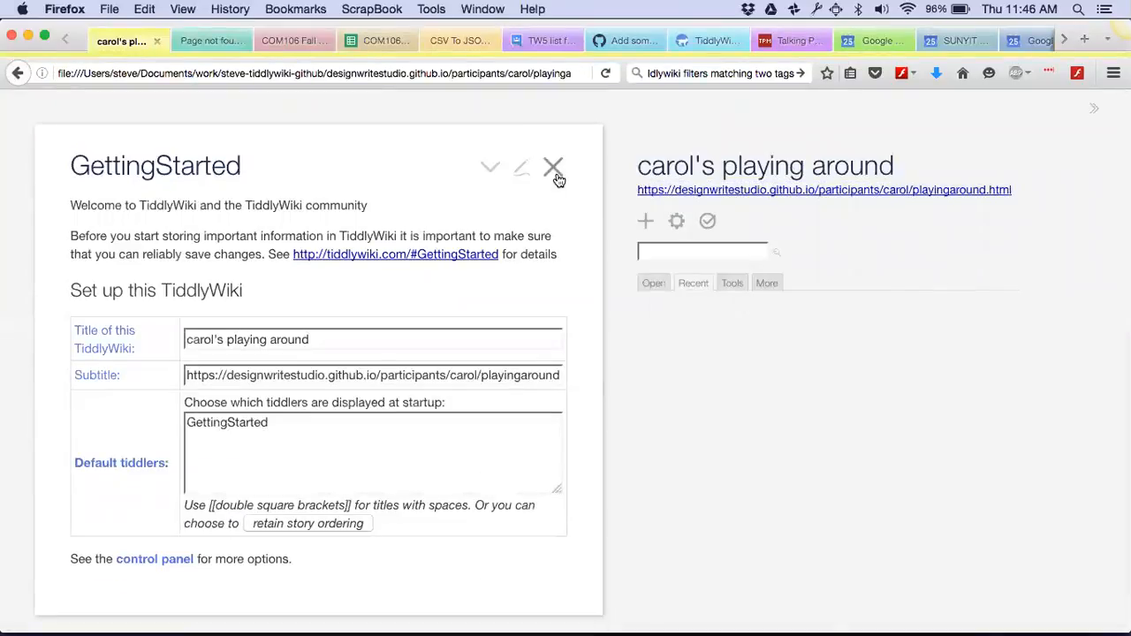
{"action": "left_click", "coordinate": [652, 227]}
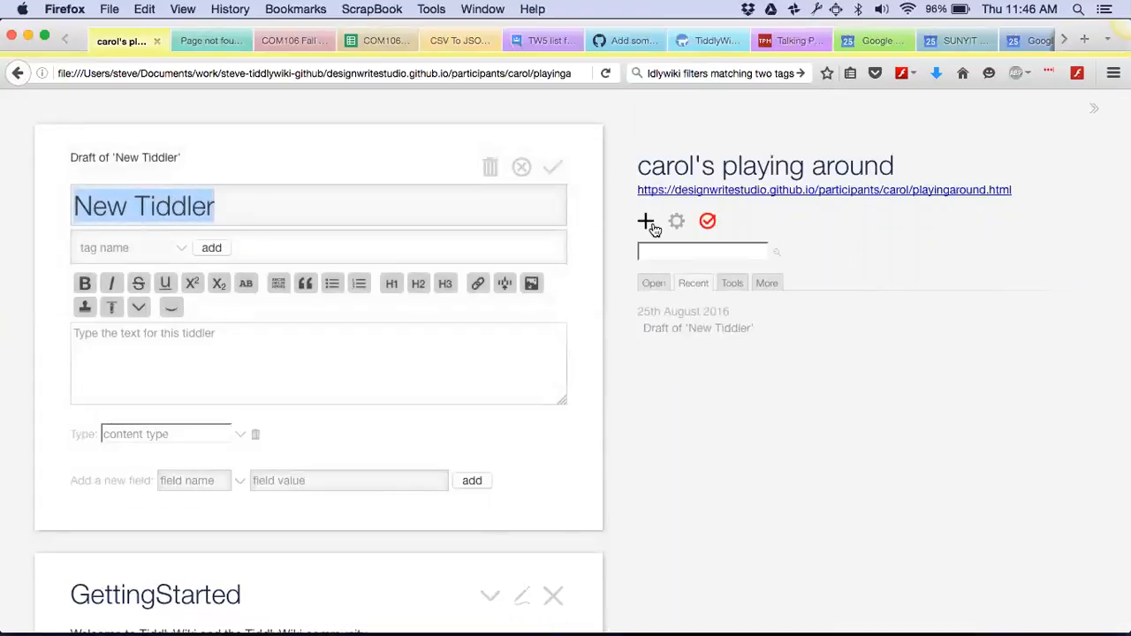
{"action": "type", "text": "Ca"}
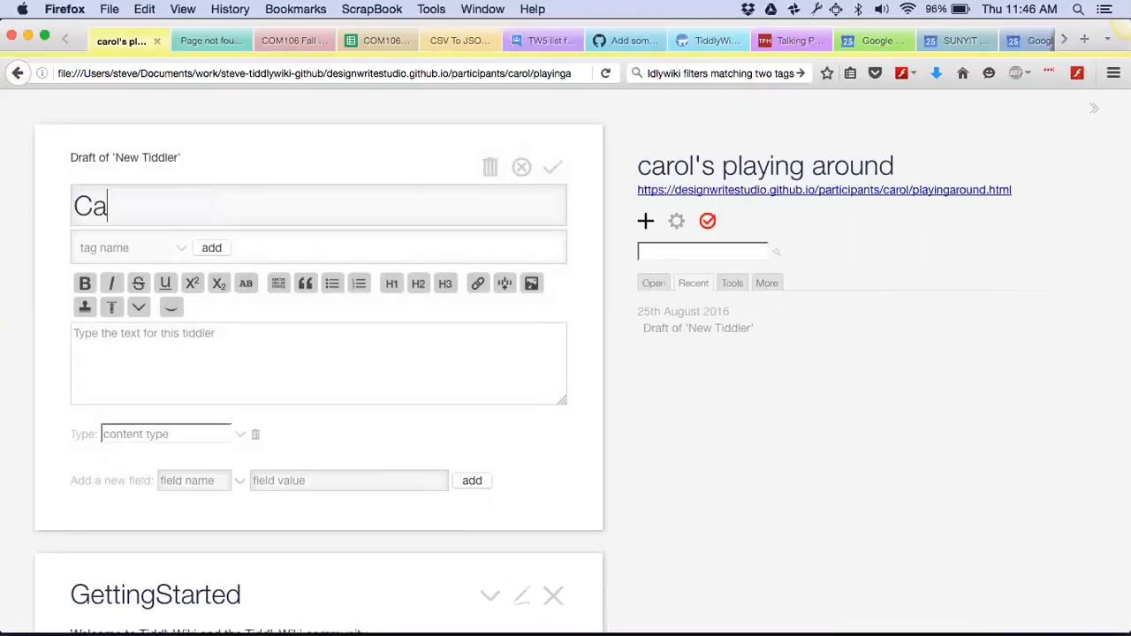
{"action": "type", "text": "rolH"}
{"action": "key", "text": "BackSpace"}
{"action": "key", "text": "BackSpace"}
{"action": "key", "text": "BackSpace"}
{"action": "key", "text": "BackSpace"}
{"action": "key", "text": "BackSpace"}
{"action": "key", "text": "BackSpace"}
{"action": "type", "text": "Hello"}
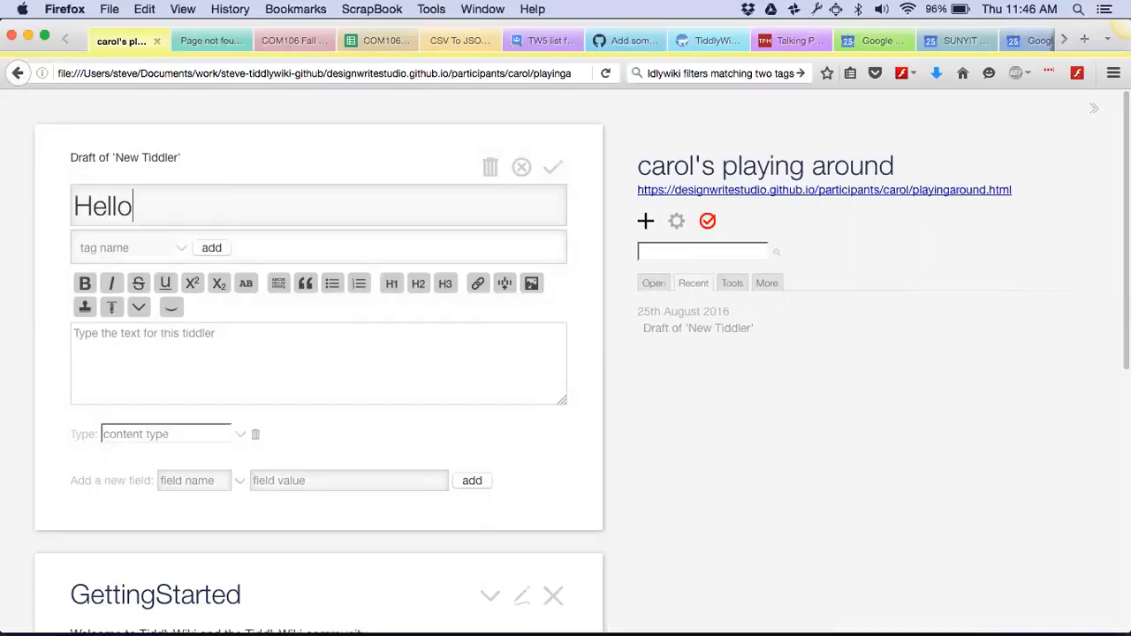
{"action": "type", "text": ", Carol"}
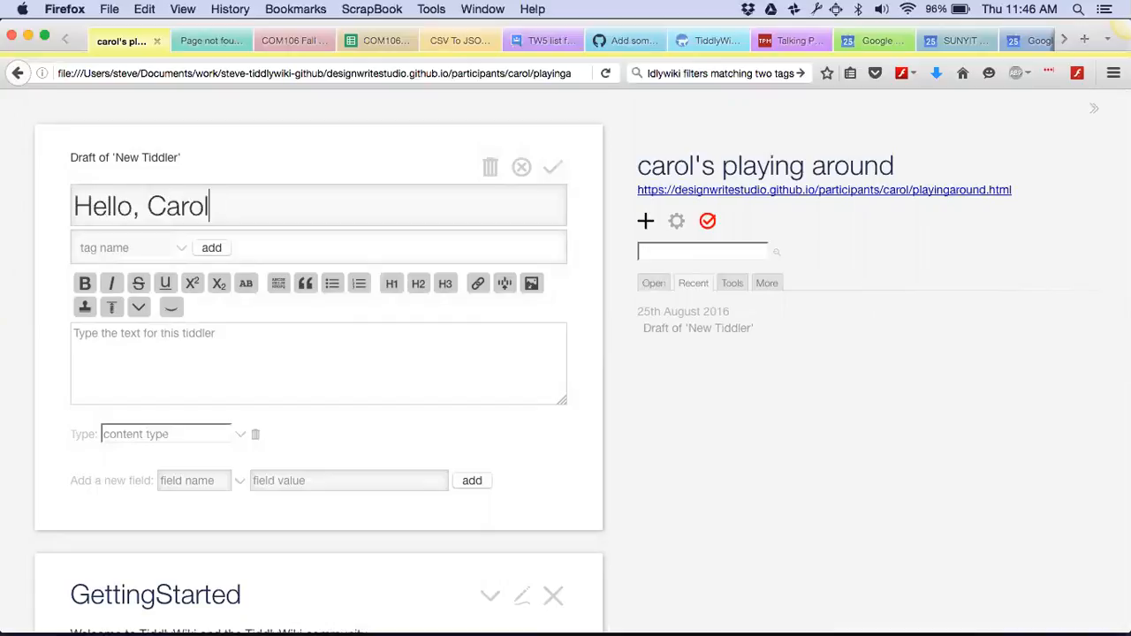
Step: Write 'This is your first tiddler -- you can write in CamelCaseWords' with live preview on
{"action": "left_click", "coordinate": [419, 346]}
{"action": "type", "text": "T"}
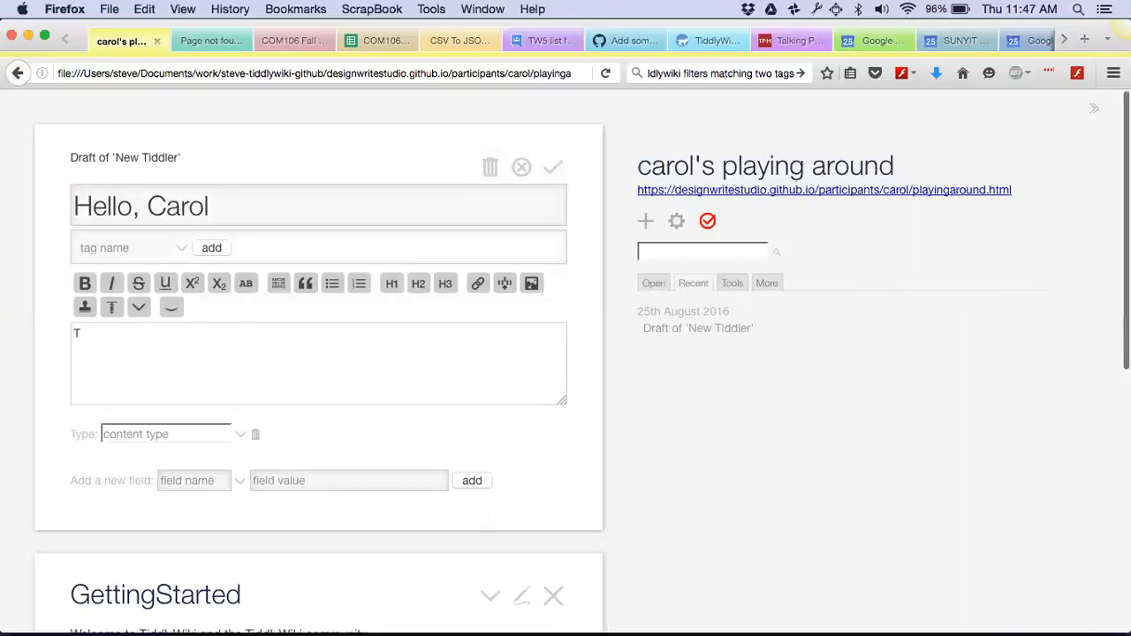
{"action": "type", "text": "hi"}
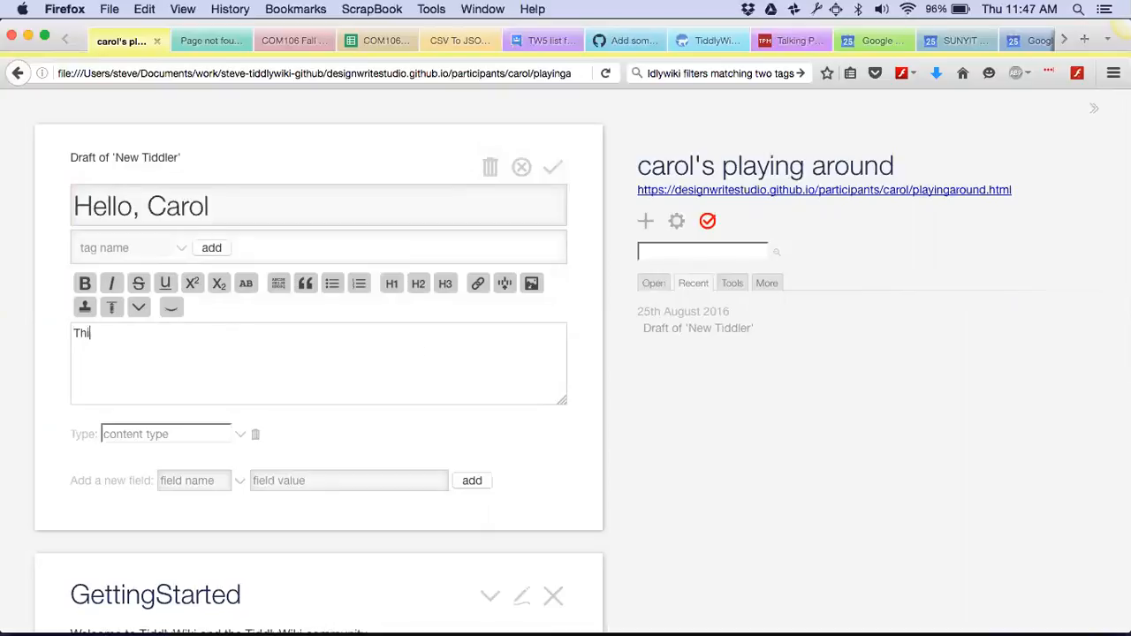
{"action": "type", "text": "s is your first tiddler "}
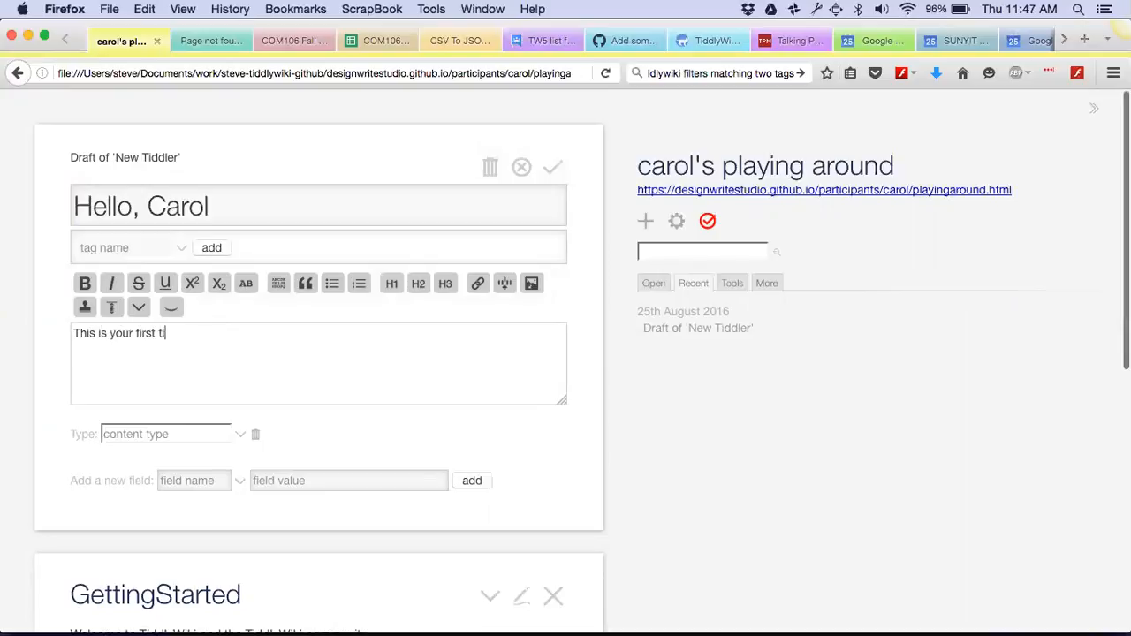
{"action": "type", "text": "-- y"}
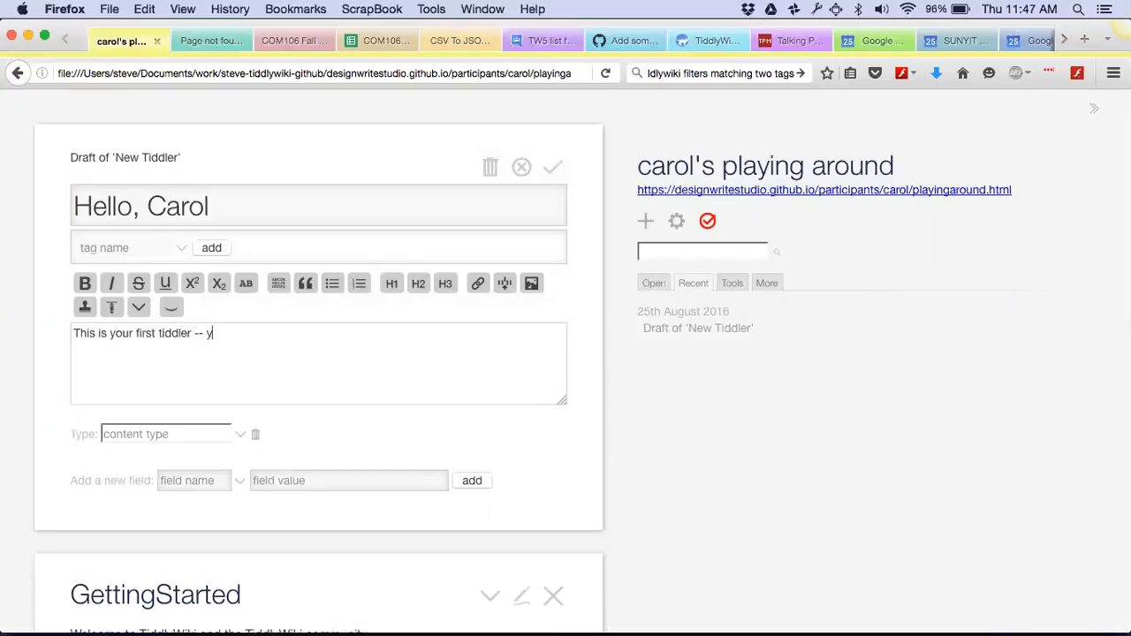
{"action": "type", "text": "ou can write in CamelCase"}
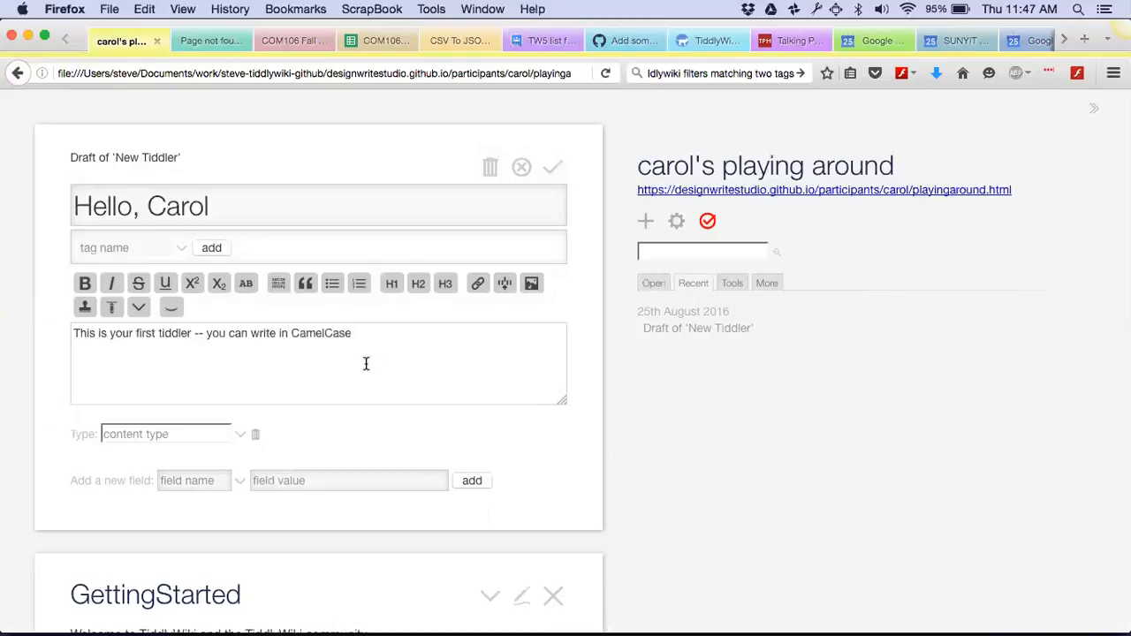
{"action": "left_click", "coordinate": [171, 309]}
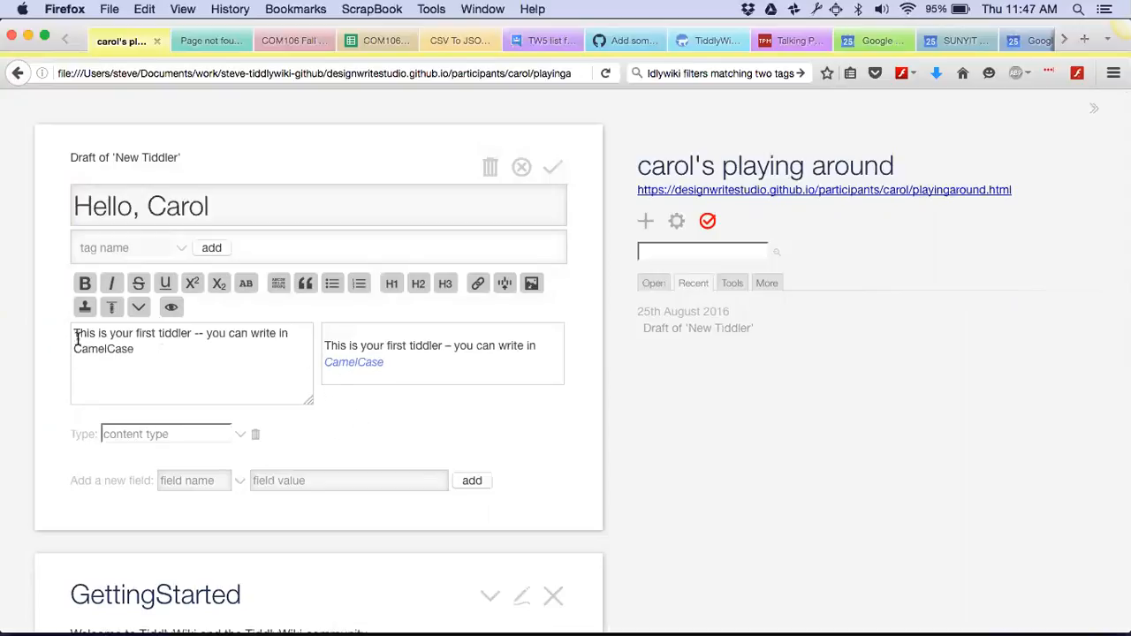
{"action": "left_click", "coordinate": [148, 350]}
{"action": "type", "text": "Words"}
{"action": "left_click", "coordinate": [386, 364]}
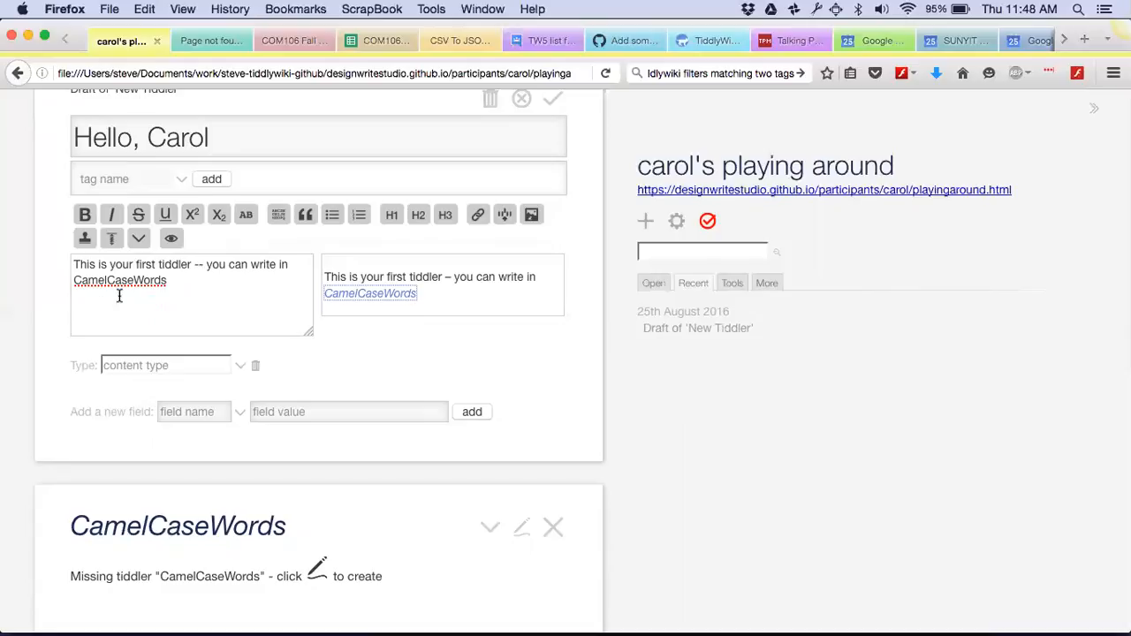
{"action": "left_click", "coordinate": [178, 282]}
Step: Continue the text with links to [[Future Ideas To Dwell On]] and FutureIdeasToDwellOn
{"action": "type", "text": ". As you write"}
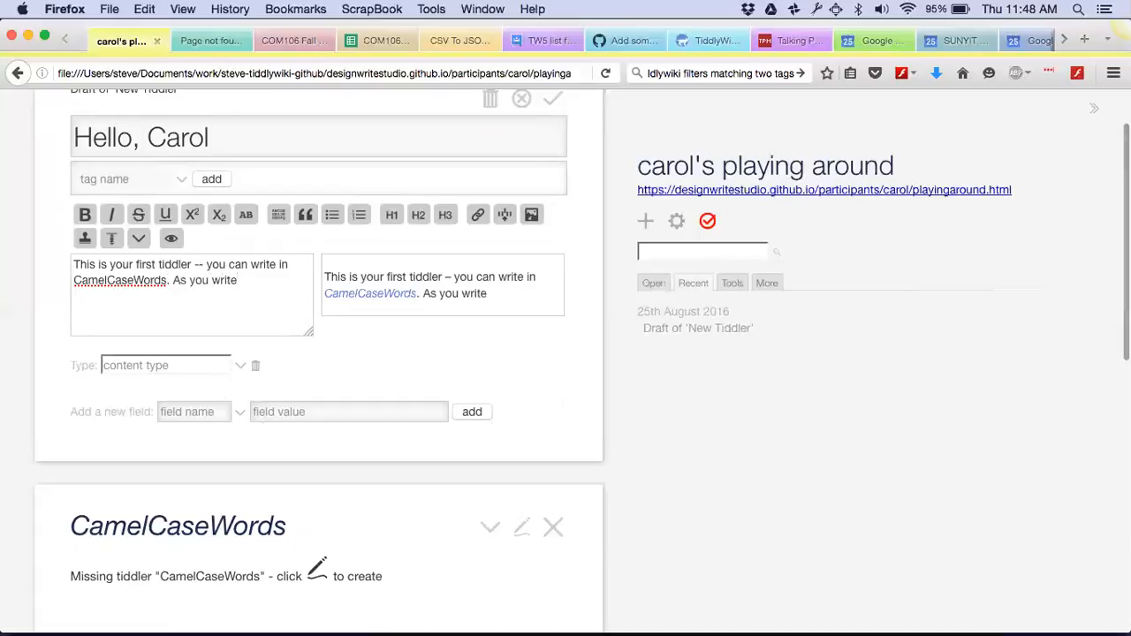
{"action": "type", "text": ", you can creat"}
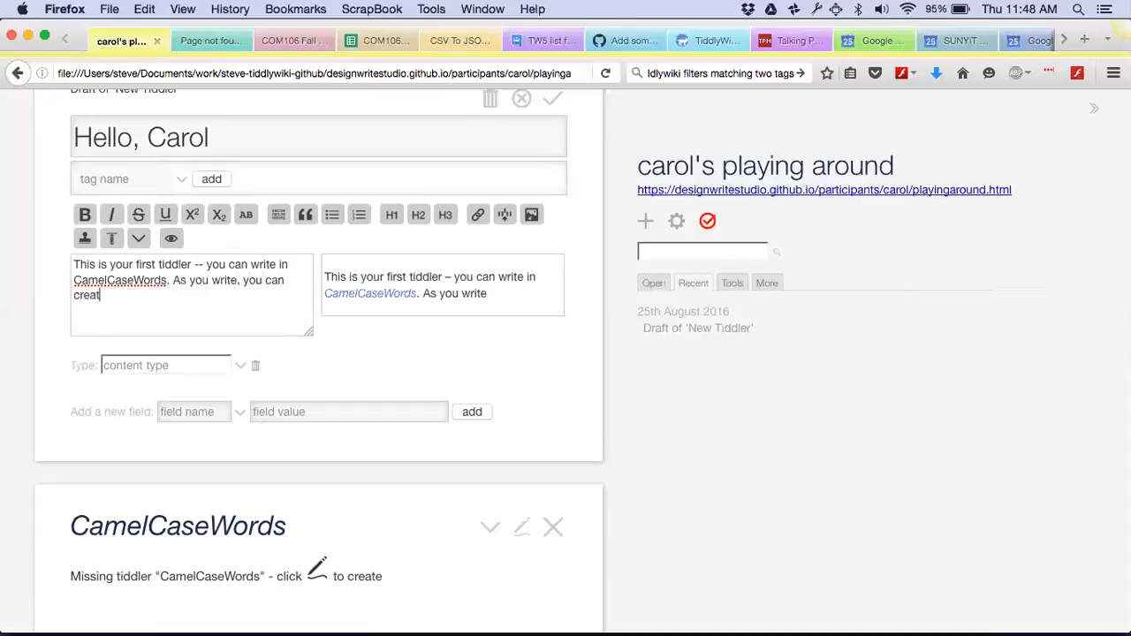
{"action": "type", "text": "e links to "}
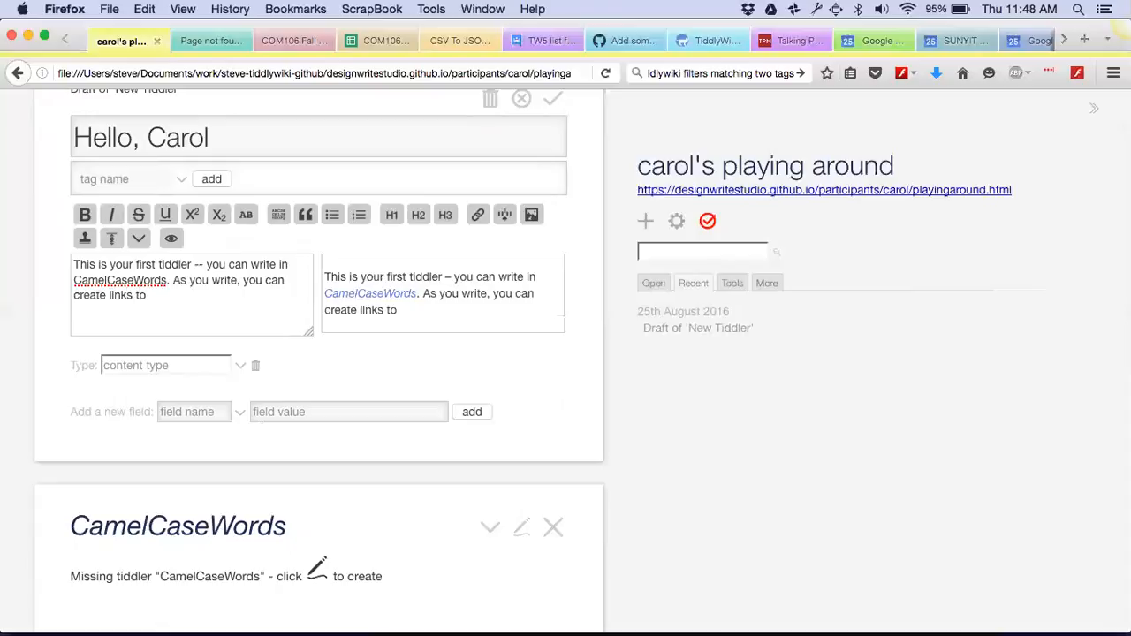
{"action": "type", "text": "[["}
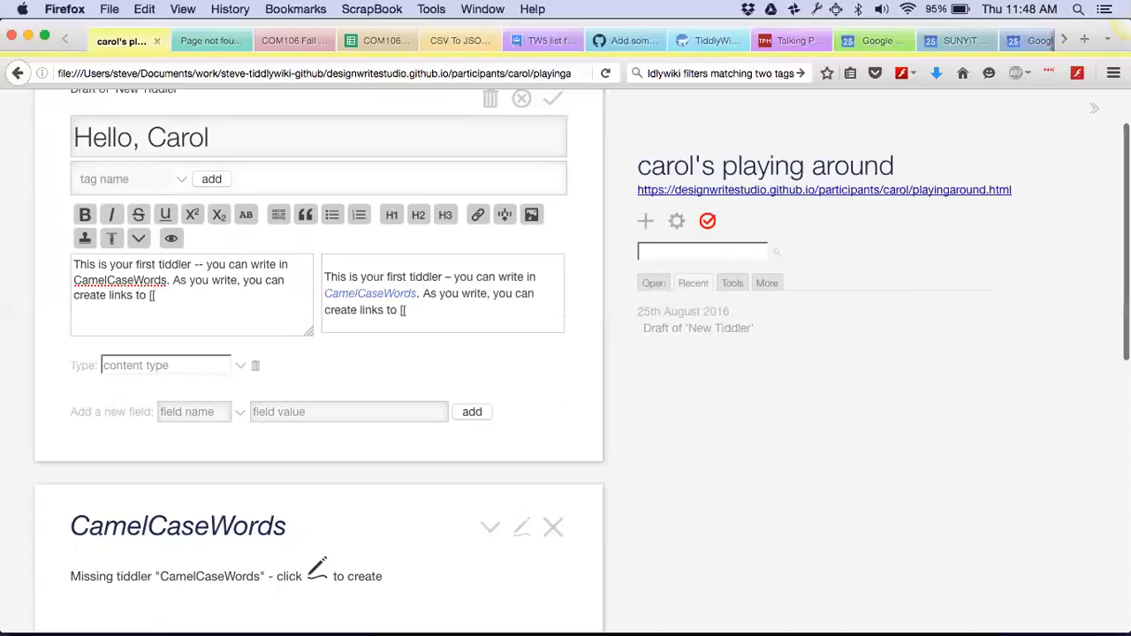
{"action": "type", "text": "Fu"}
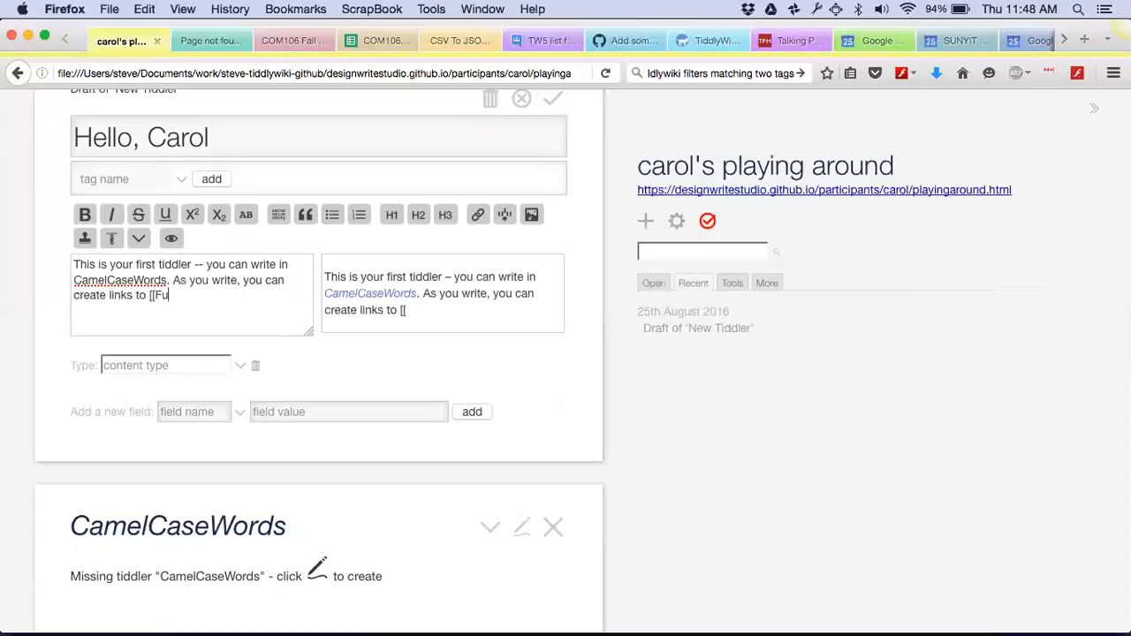
{"action": "type", "text": "ture Ideas To Dwell On"}
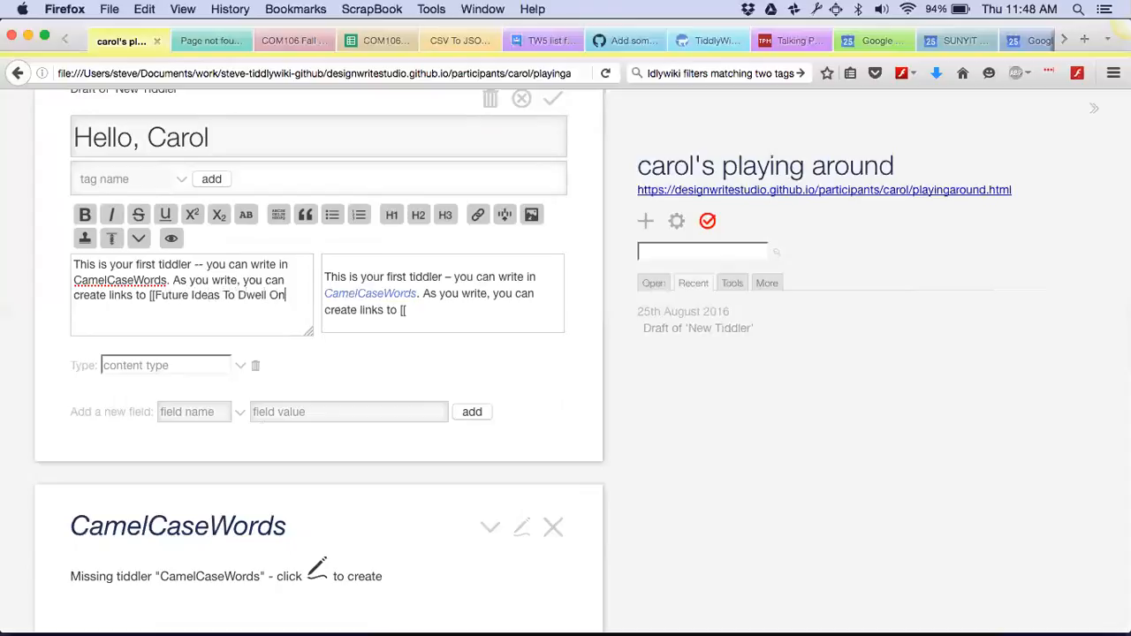
{"action": "type", "text": "]]"}
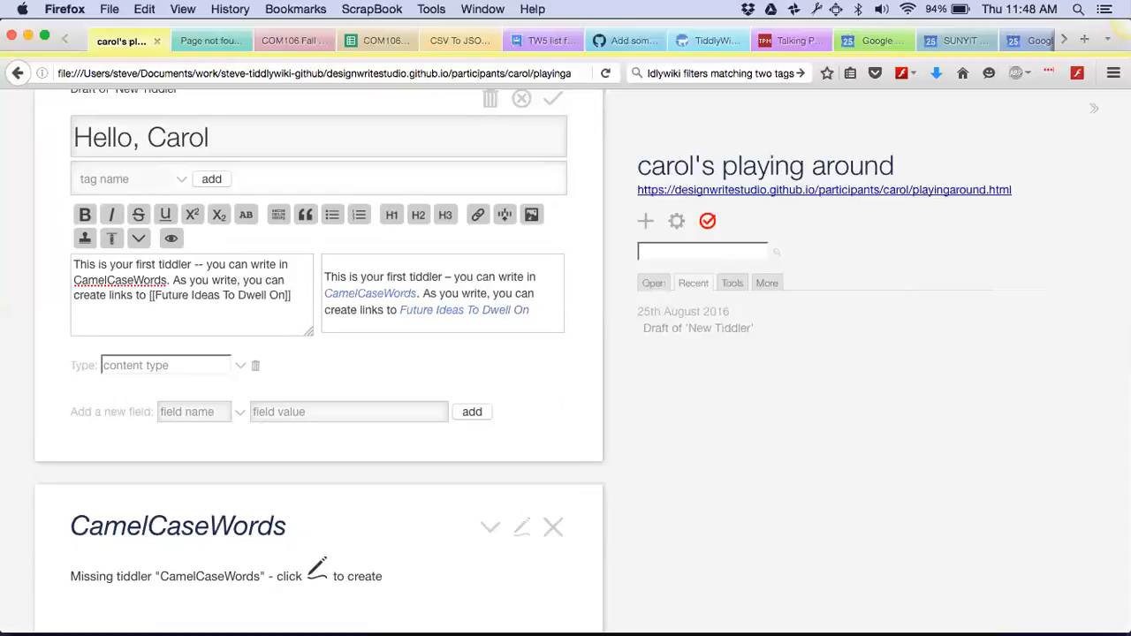
{"action": "type", "text": ", or FutureIdeasToW"}
{"action": "key", "text": "BackSpace"}
{"action": "type", "text": "Sw"}
{"action": "key", "text": "BackSpace"}
{"action": "key", "text": "BackSpace"}
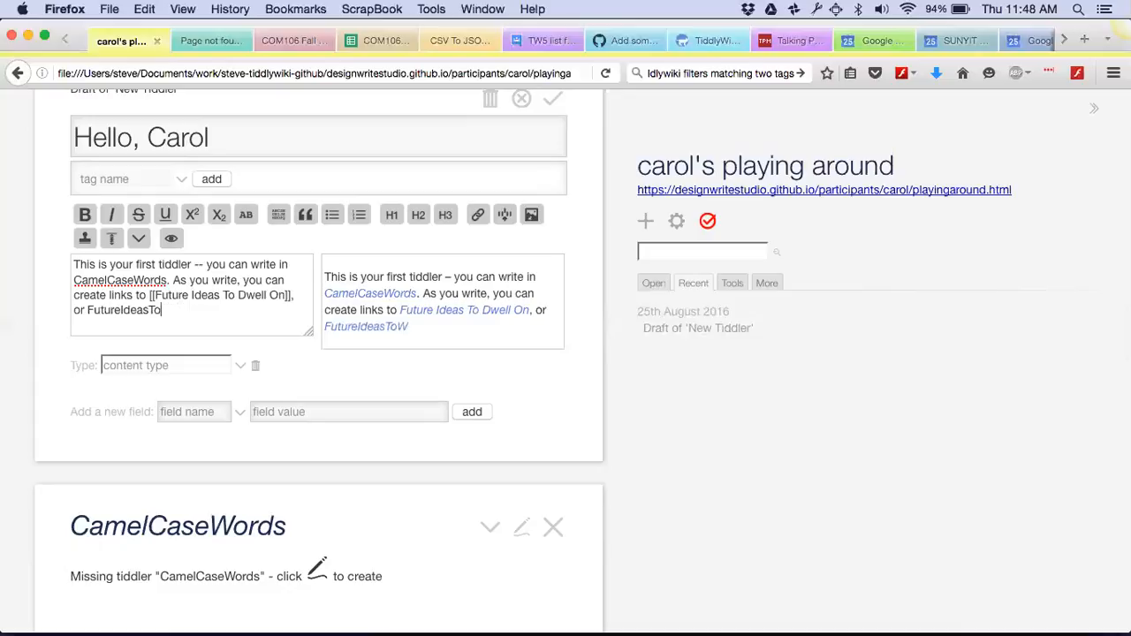
{"action": "type", "text": "DwellOn"}
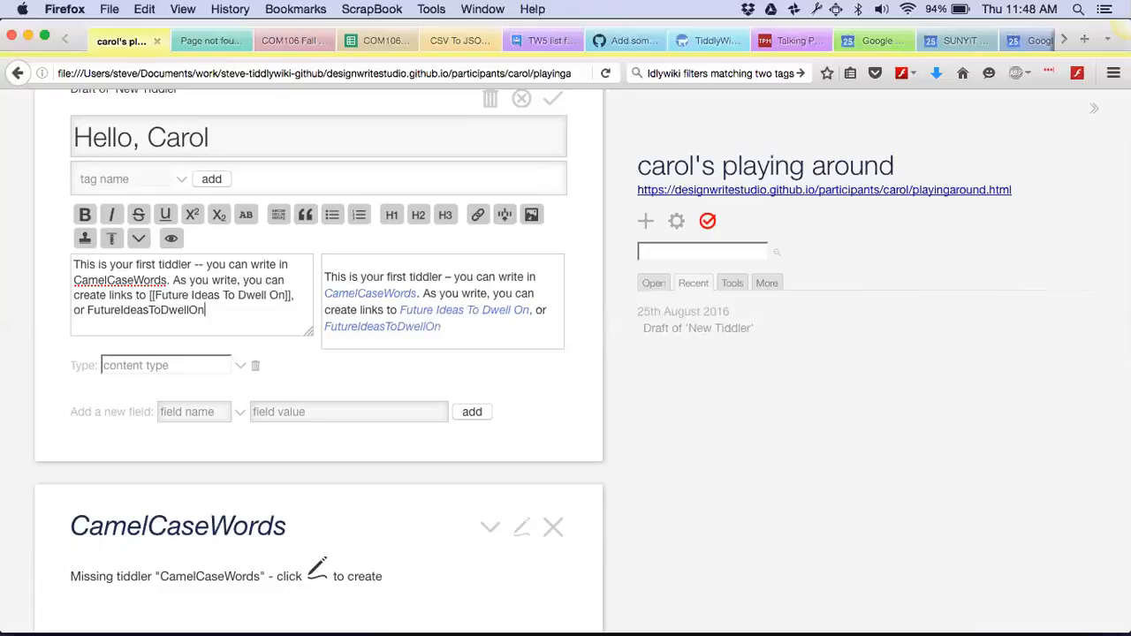
{"action": "type", "text": "."}
{"action": "key", "text": "Return"}
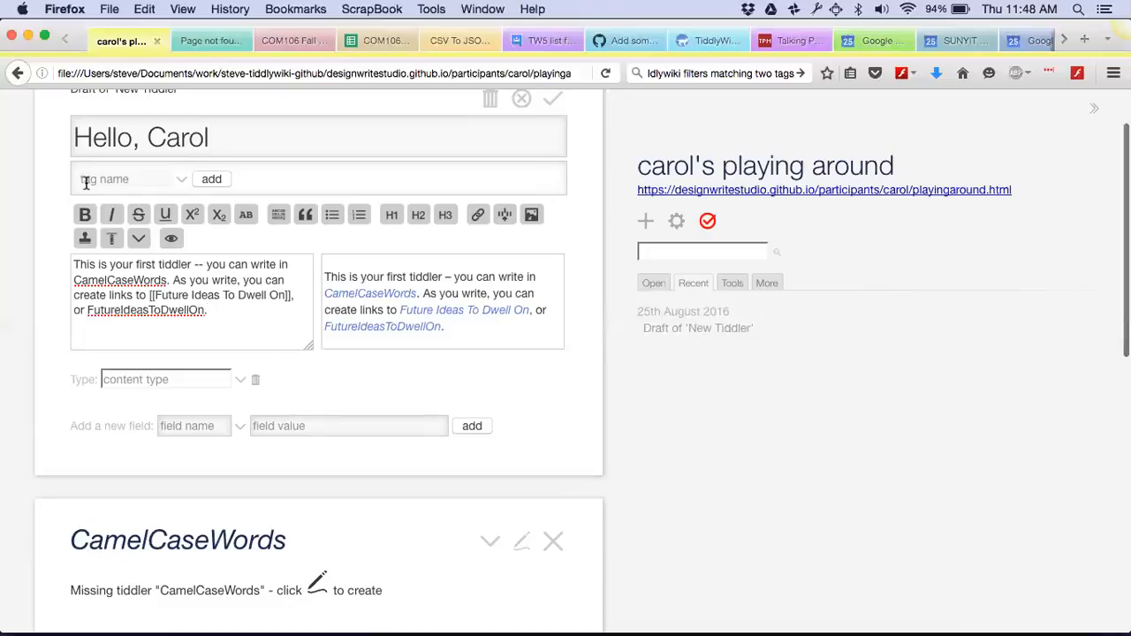
Step: Add the tag Learning to the 'Hello, Carol' tiddler and save it
{"action": "left_click", "coordinate": [95, 178]}
{"action": "type", "text": "le"}
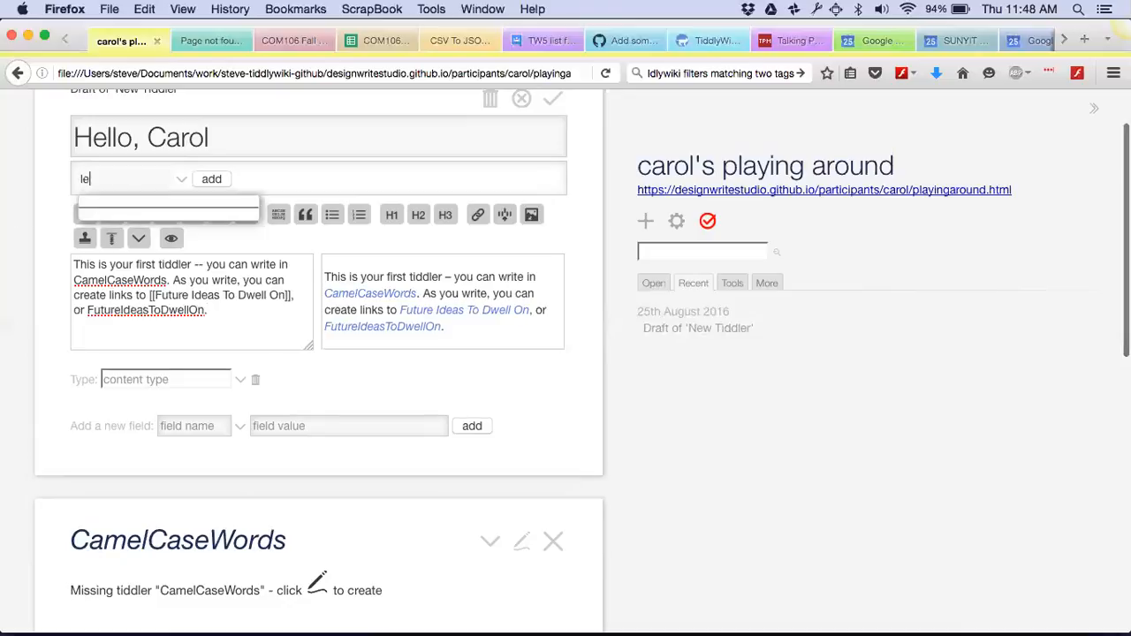
{"action": "type", "text": "arning"}
{"action": "key", "text": "BackSpace"}
{"action": "key", "text": "BackSpace"}
{"action": "key", "text": "BackSpace"}
{"action": "key", "text": "BackSpace"}
{"action": "key", "text": "BackSpace"}
{"action": "key", "text": "BackSpace"}
{"action": "key", "text": "BackSpace"}
{"action": "key", "text": "BackSpace"}
{"action": "type", "text": "Learning"}
{"action": "left_click", "coordinate": [218, 177]}
{"action": "scroll", "coordinate": [429, 312], "scroll_direction": "up", "scroll_amount": 2}
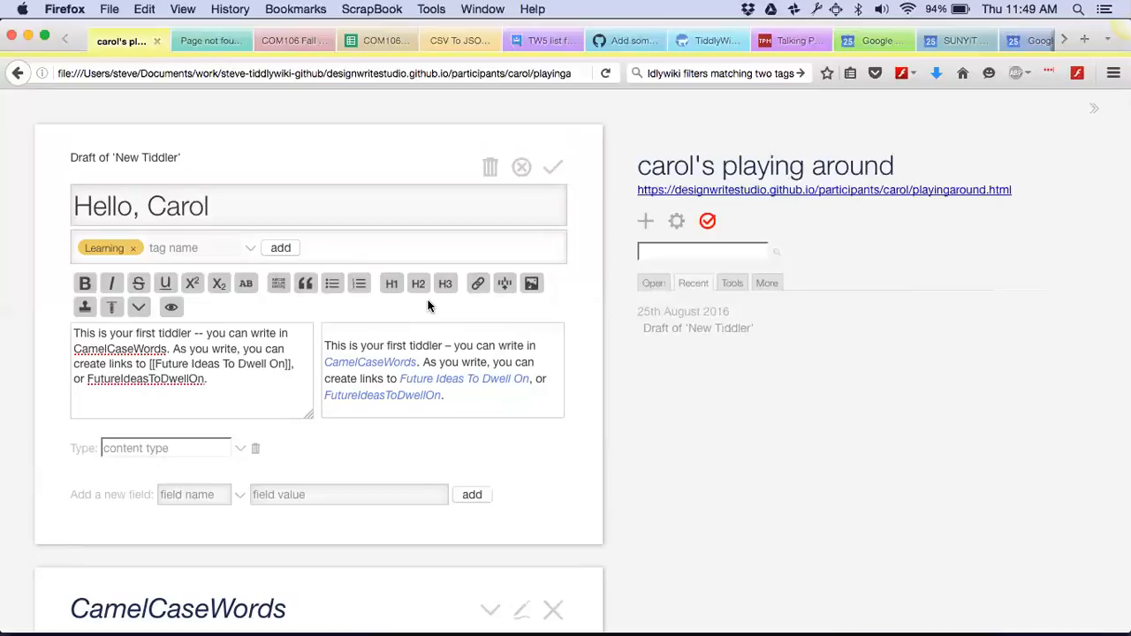
{"action": "left_click", "coordinate": [553, 171]}
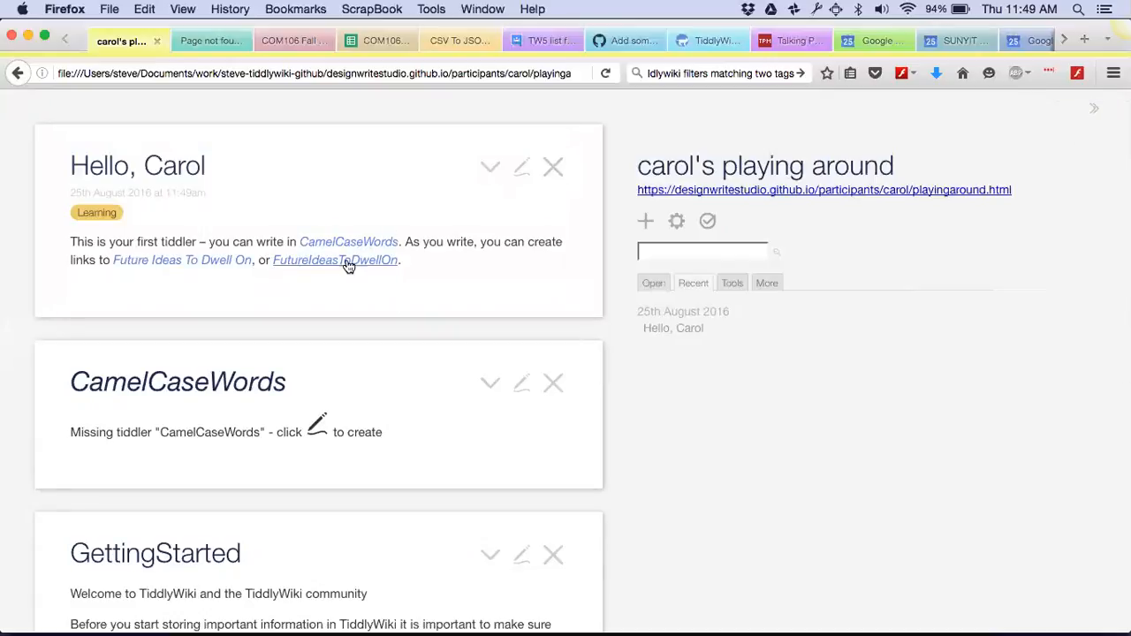
Step: Edit the CamelCaseWords tiddler and tag it Learning
{"action": "left_click", "coordinate": [522, 394]}
{"action": "left_click", "coordinate": [113, 351]}
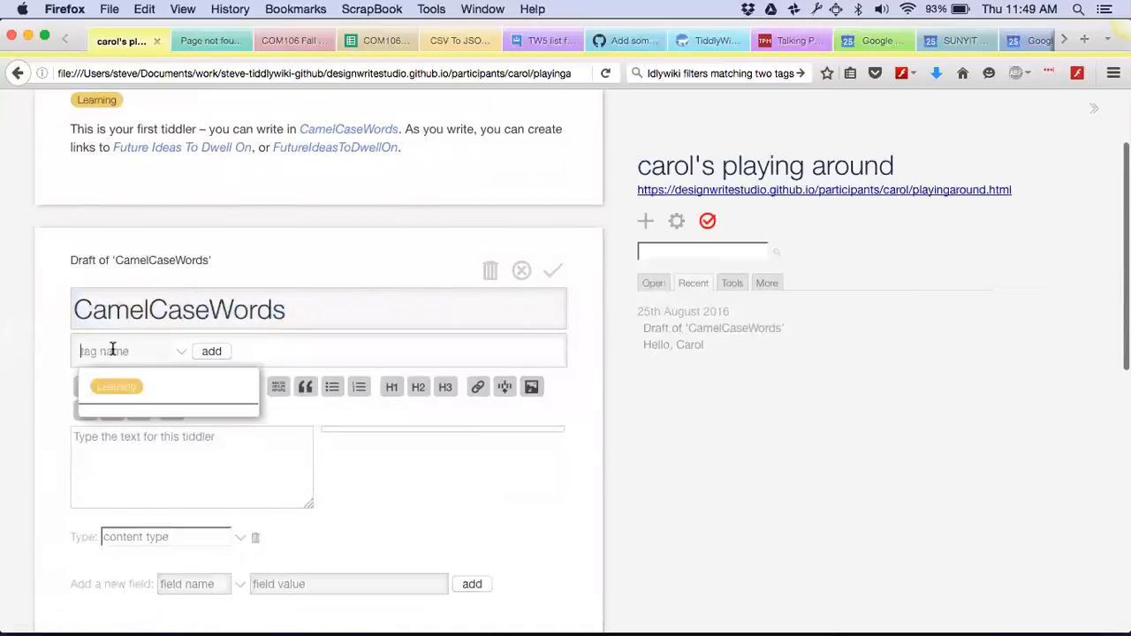
{"action": "type", "text": "L"}
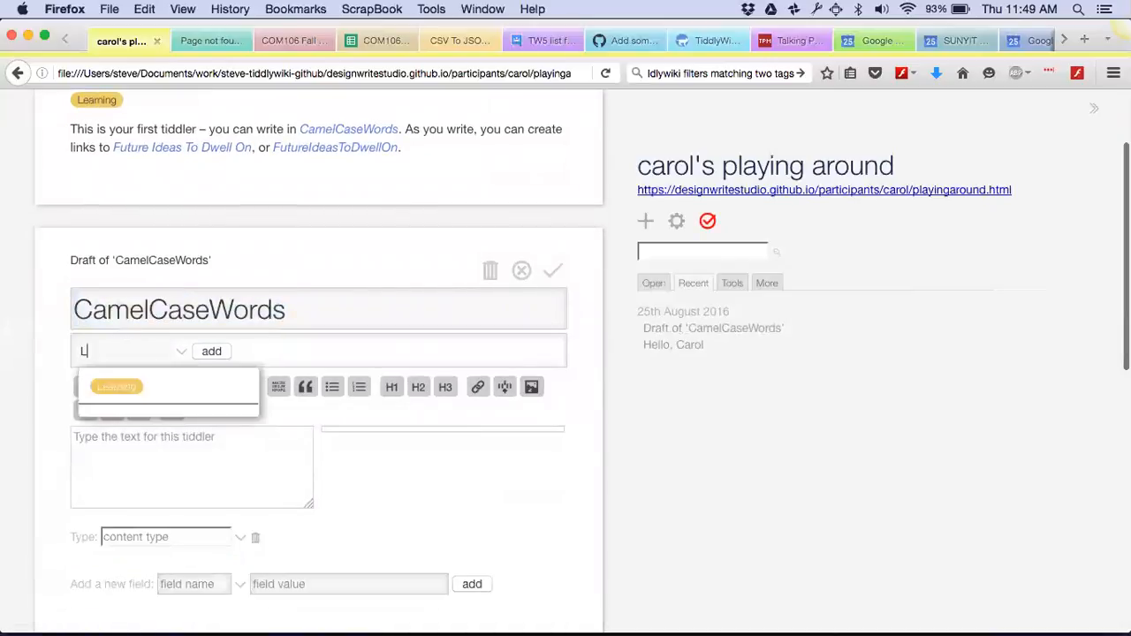
{"action": "left_click", "coordinate": [107, 395]}
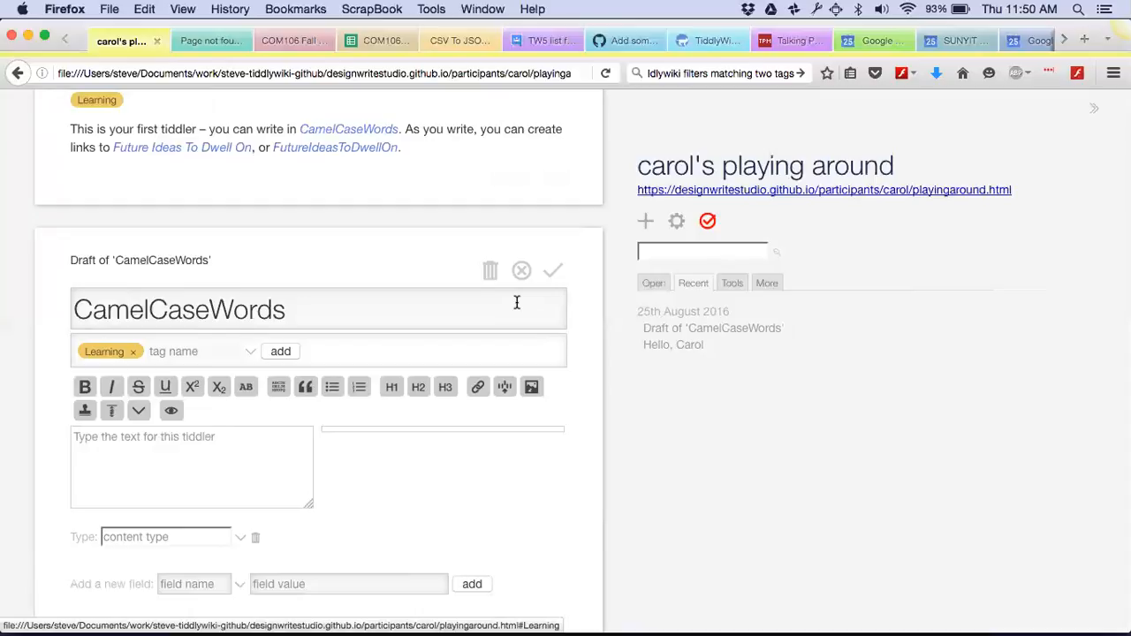
Step: Enter the body text 'I'll give it some text.' and save the tiddler
{"action": "left_click", "coordinate": [205, 442]}
{"action": "type", "text": "I"}
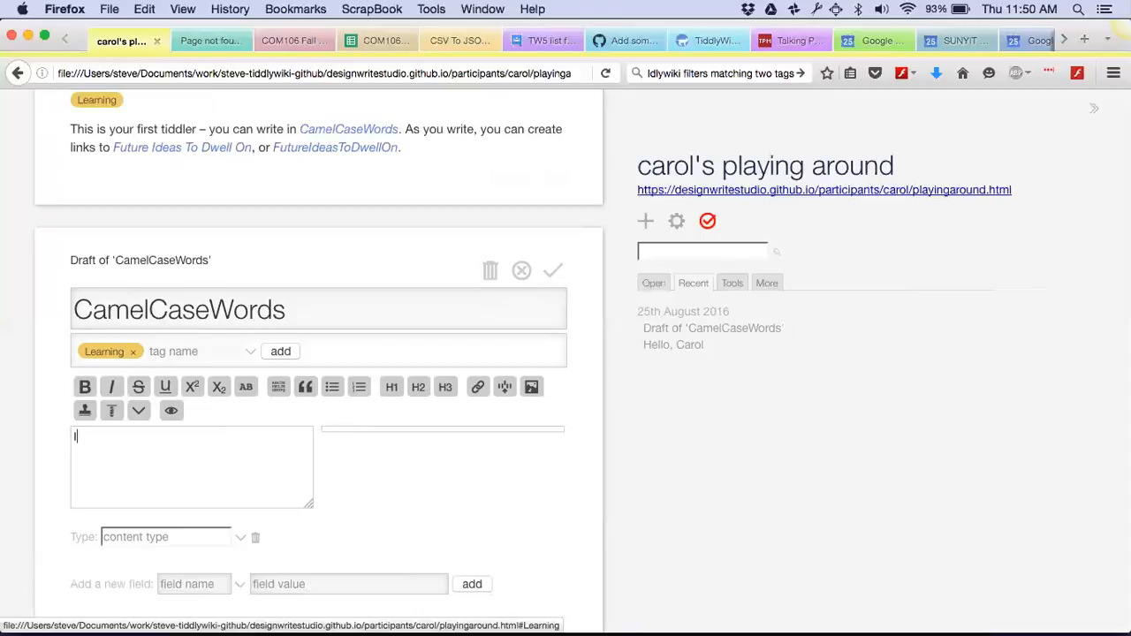
{"action": "type", "text": "'ll give it some text"}
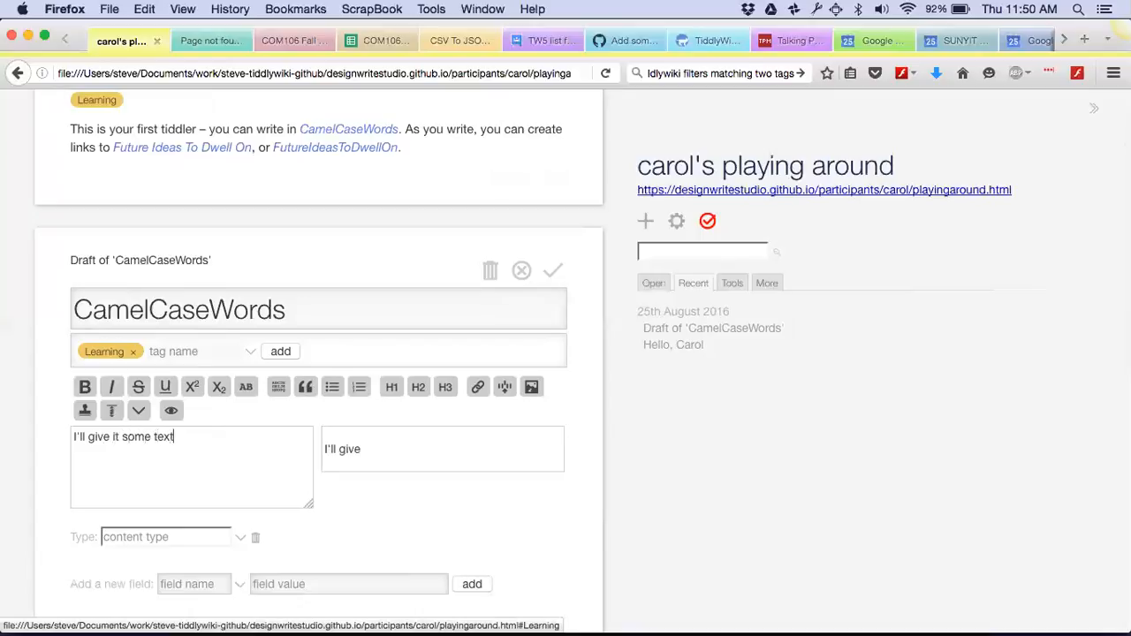
{"action": "type", "text": "."}
{"action": "left_click", "coordinate": [549, 269]}
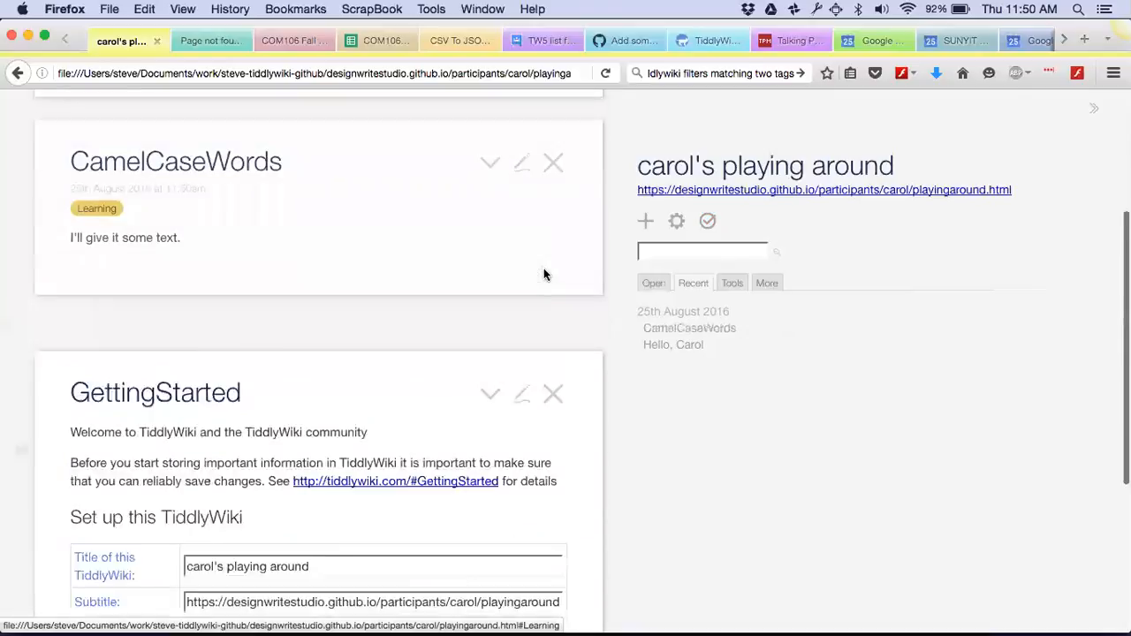
Step: Close GettingStarted, create FutureIdeasToDwellOn tagged Learning, and open the subtitle's GitHub address
{"action": "left_click", "coordinate": [554, 326]}
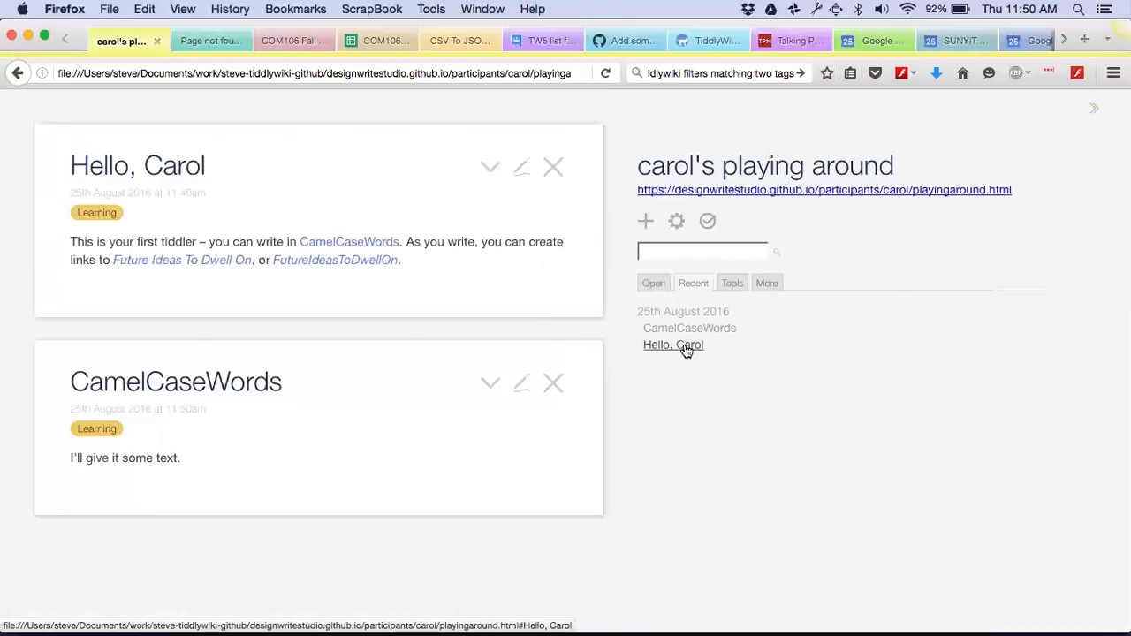
{"action": "left_click", "coordinate": [328, 260]}
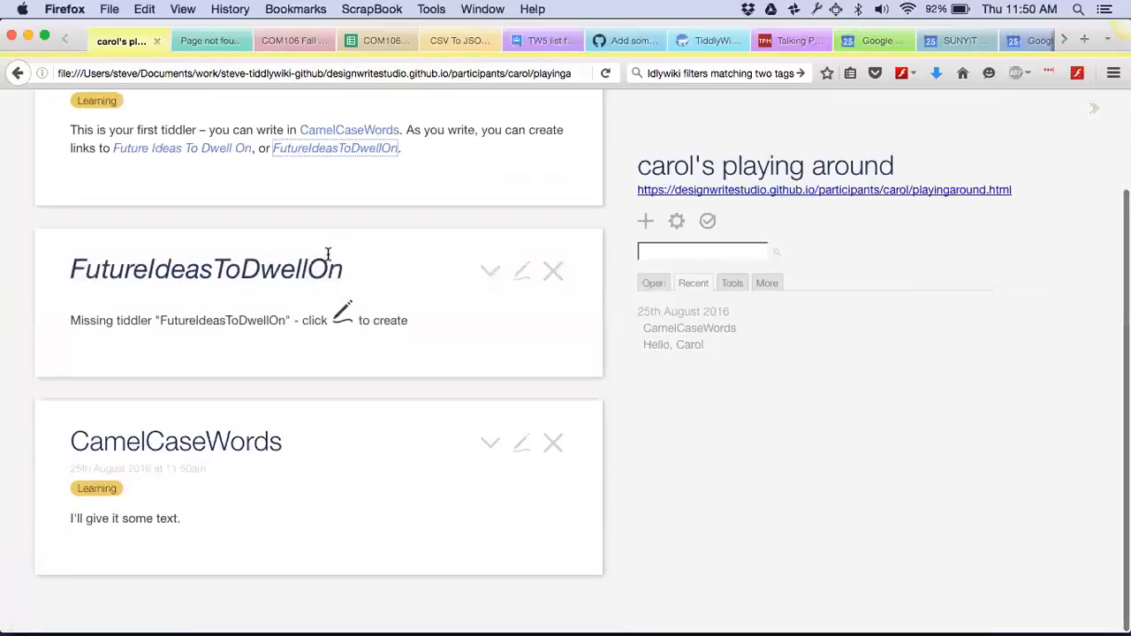
{"action": "left_click", "coordinate": [522, 270]}
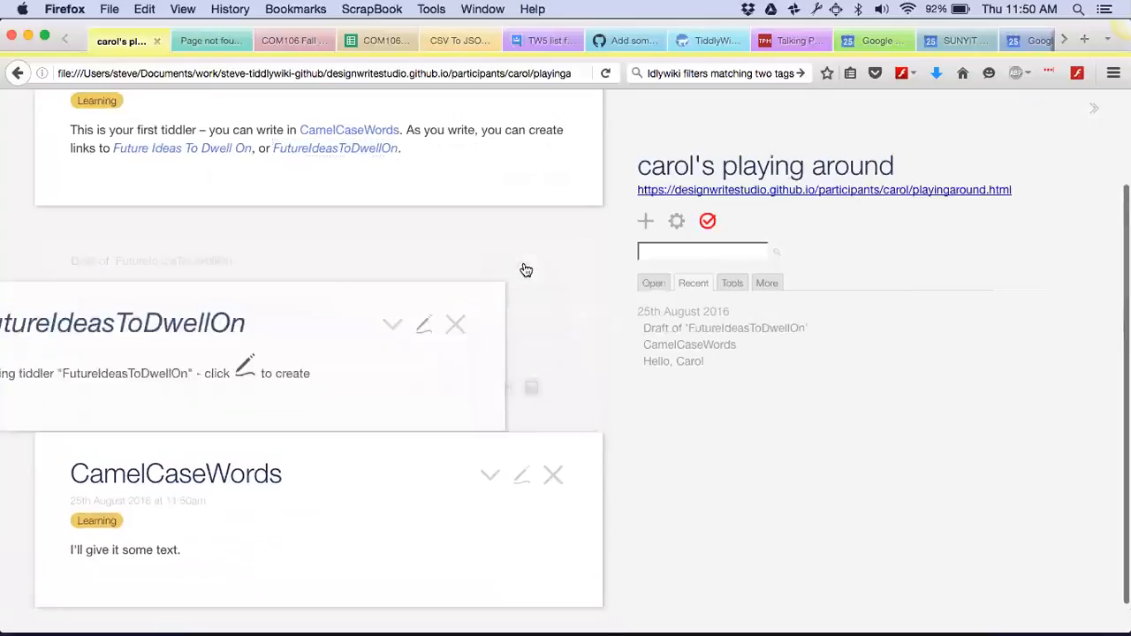
{"action": "left_click", "coordinate": [183, 353]}
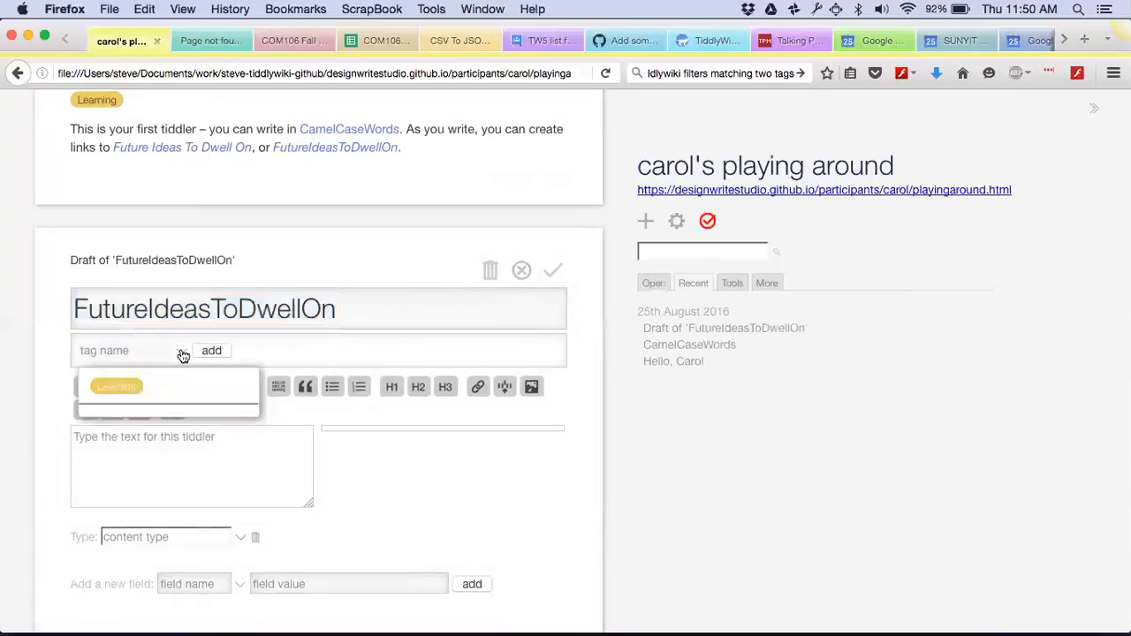
{"action": "left_click", "coordinate": [116, 388]}
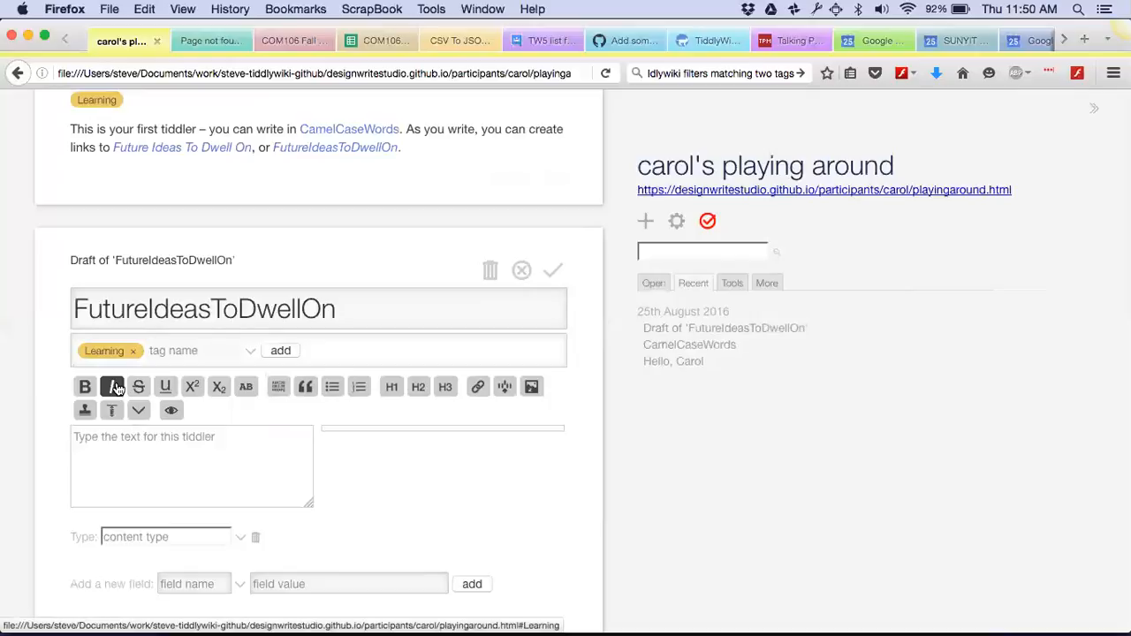
{"action": "left_click", "coordinate": [552, 272]}
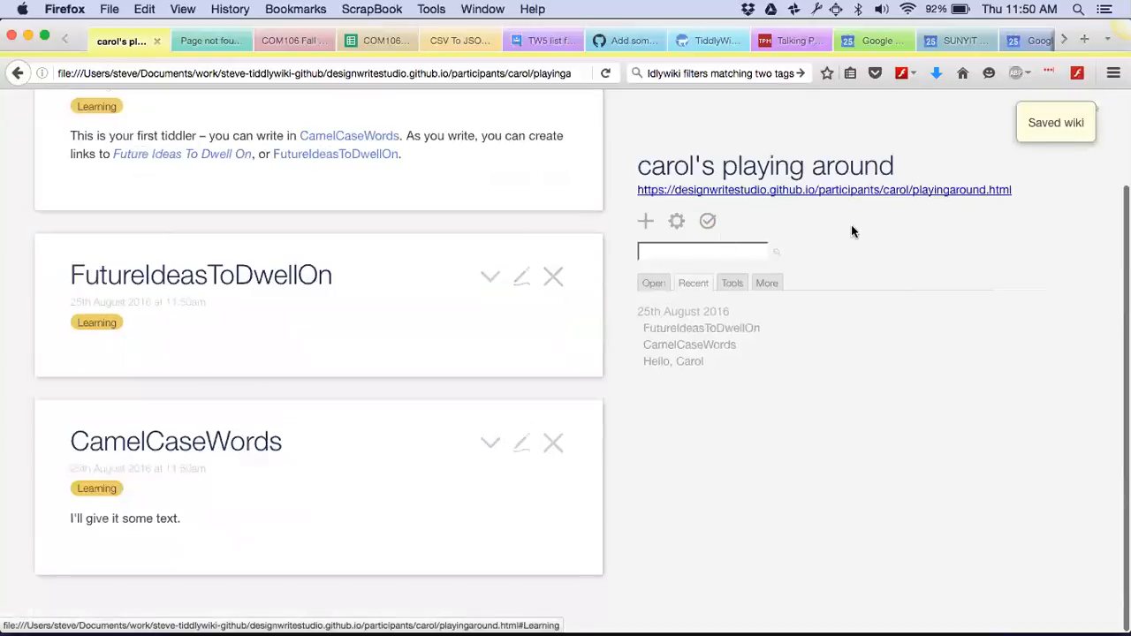
{"action": "left_click", "coordinate": [837, 190]}
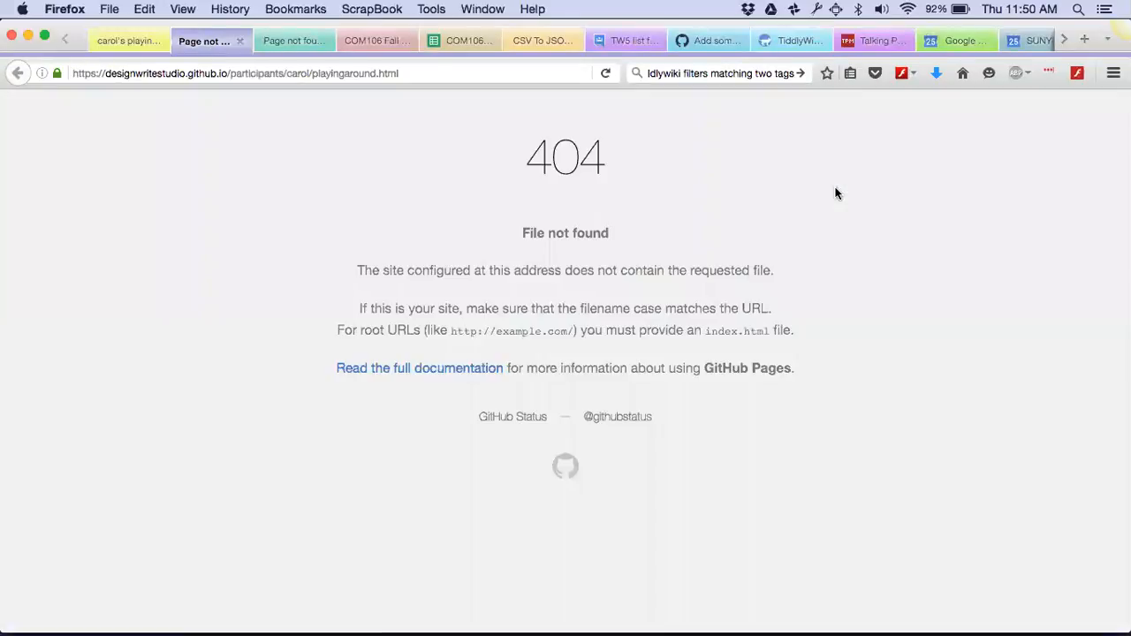
Step: Switch back to the carol's playing around tab from the 404 page
{"action": "left_click", "coordinate": [127, 41]}
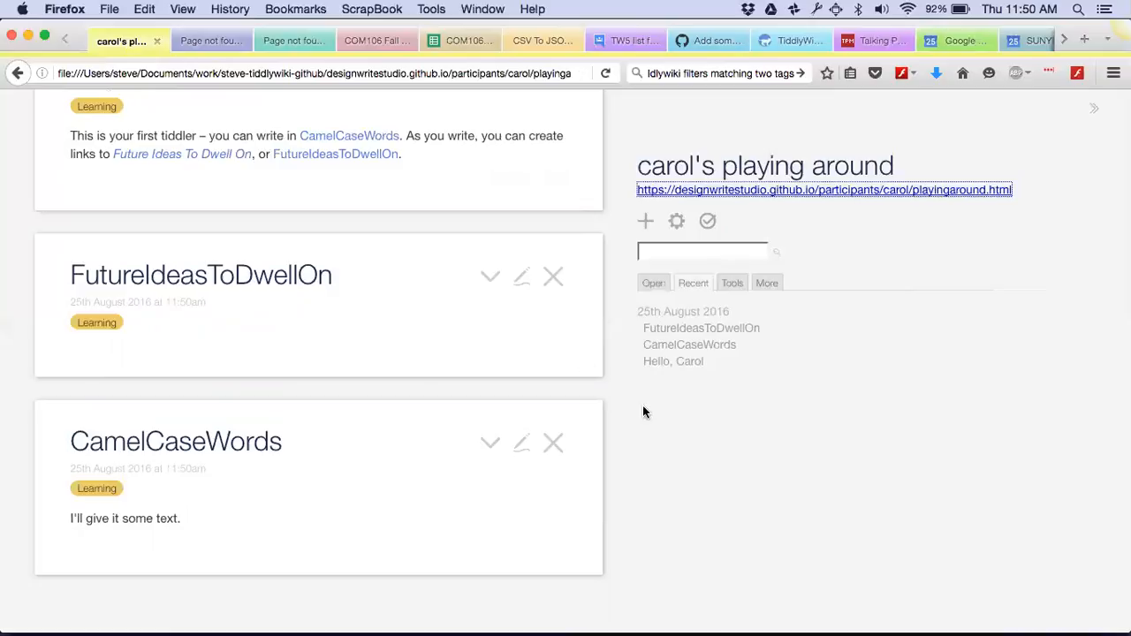
{"action": "scroll", "coordinate": [642, 406], "scroll_direction": "up", "scroll_amount": 3}
{"action": "scroll", "coordinate": [642, 406], "scroll_direction": "down", "scroll_amount": 3}
Step: Bring CamelCaseWords, FutureIdeasToDwellOn and 'Hello, Carol' into view from the Recent list
{"action": "scroll", "coordinate": [643, 411], "scroll_direction": "up", "scroll_amount": 2}
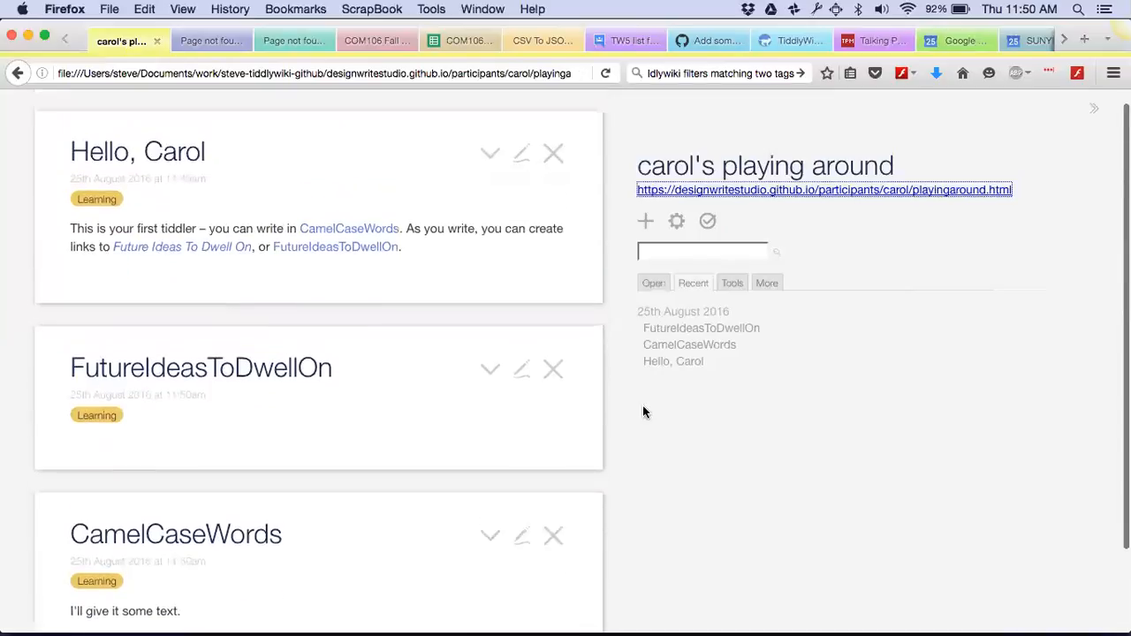
{"action": "left_click", "coordinate": [705, 346]}
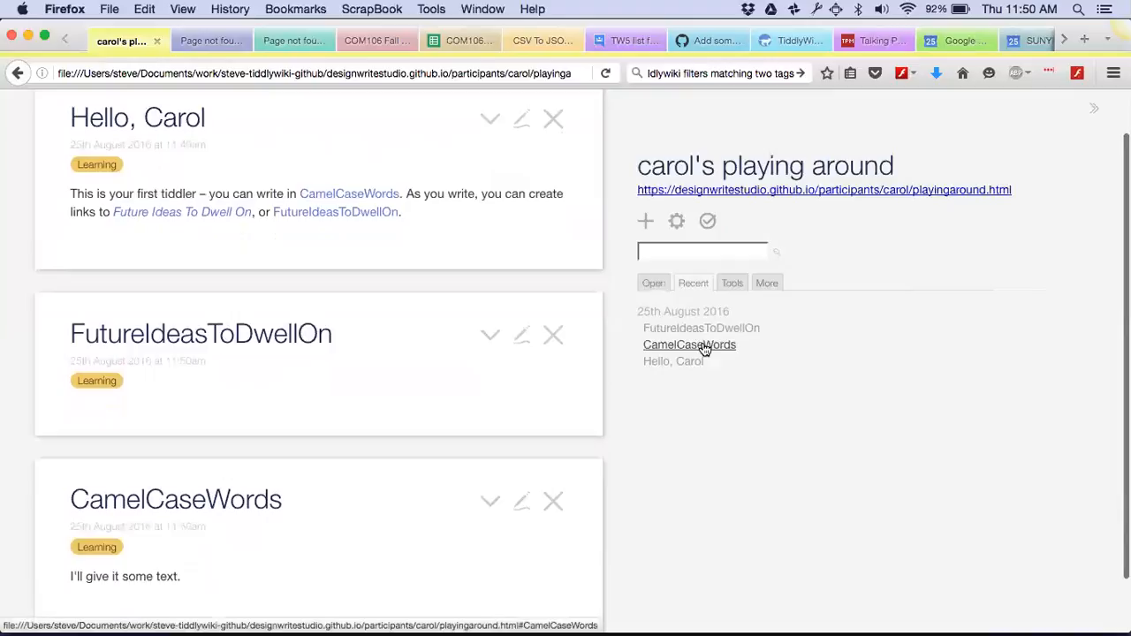
{"action": "left_click", "coordinate": [685, 328]}
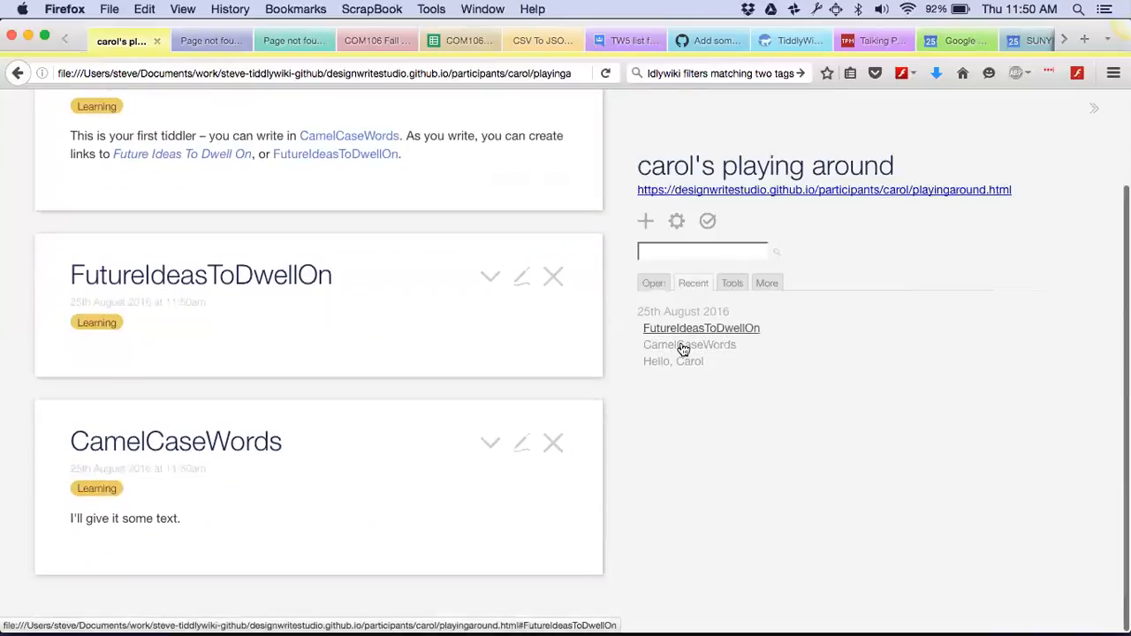
{"action": "left_click", "coordinate": [680, 367]}
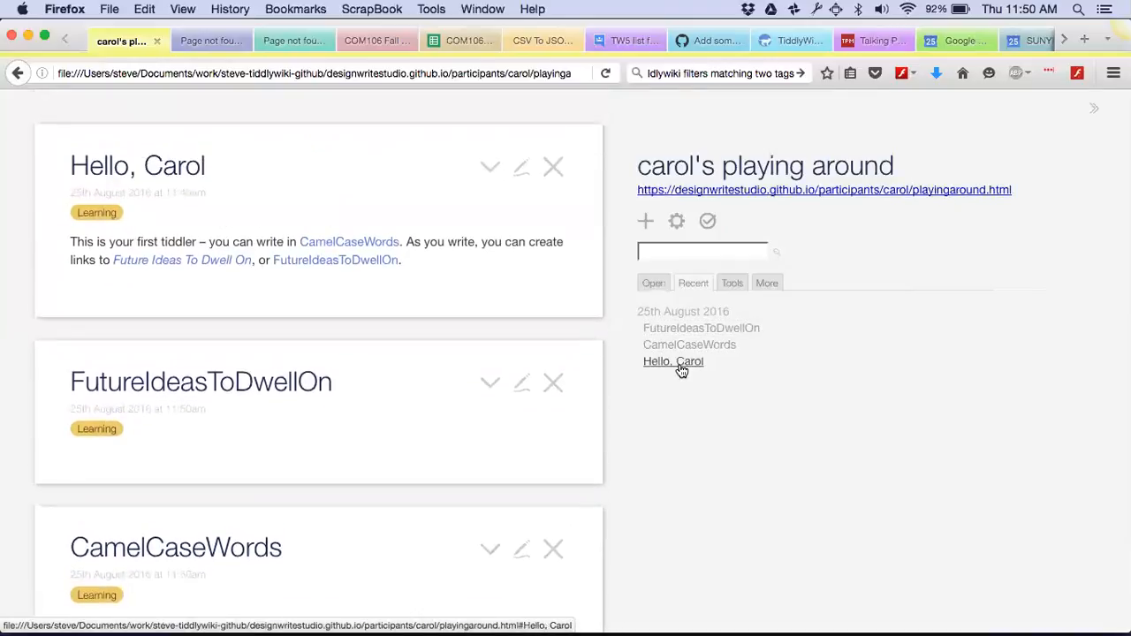
Step: Check each tiddler's Learning tag list and open the missing Learning tiddler
{"action": "left_click", "coordinate": [94, 215]}
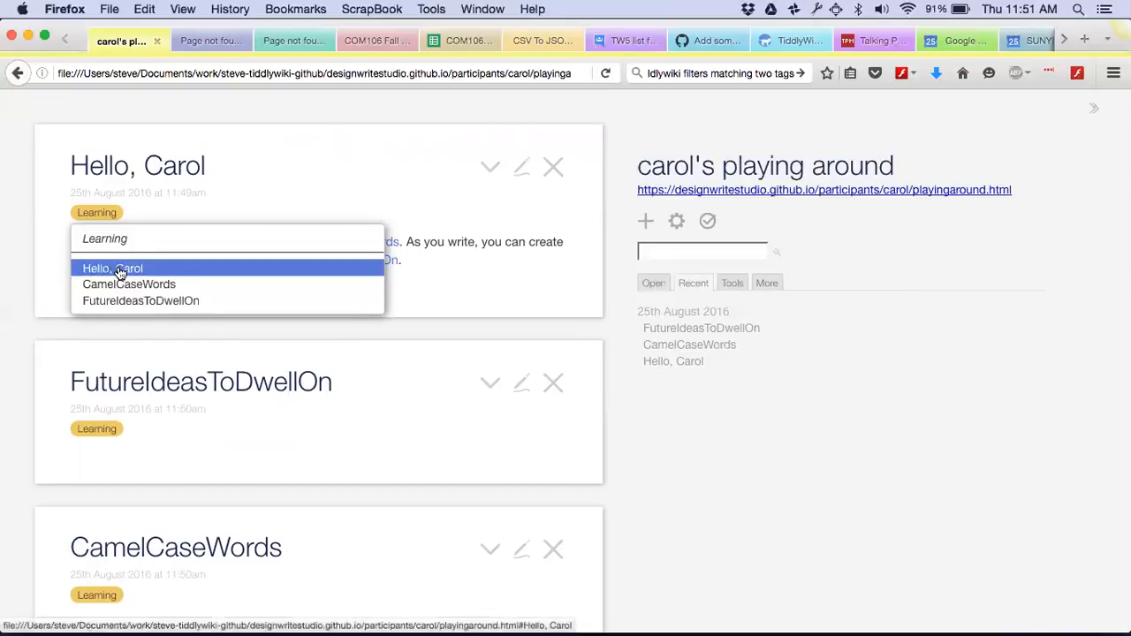
{"action": "left_click", "coordinate": [92, 431]}
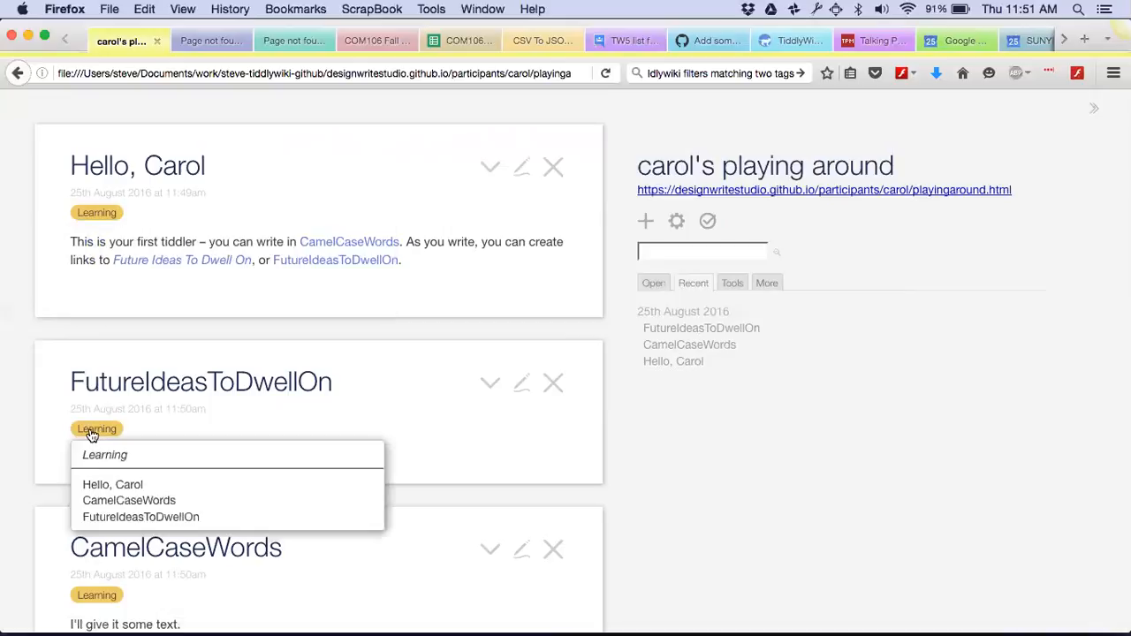
{"action": "scroll", "coordinate": [91, 433], "scroll_direction": "down", "scroll_amount": 3}
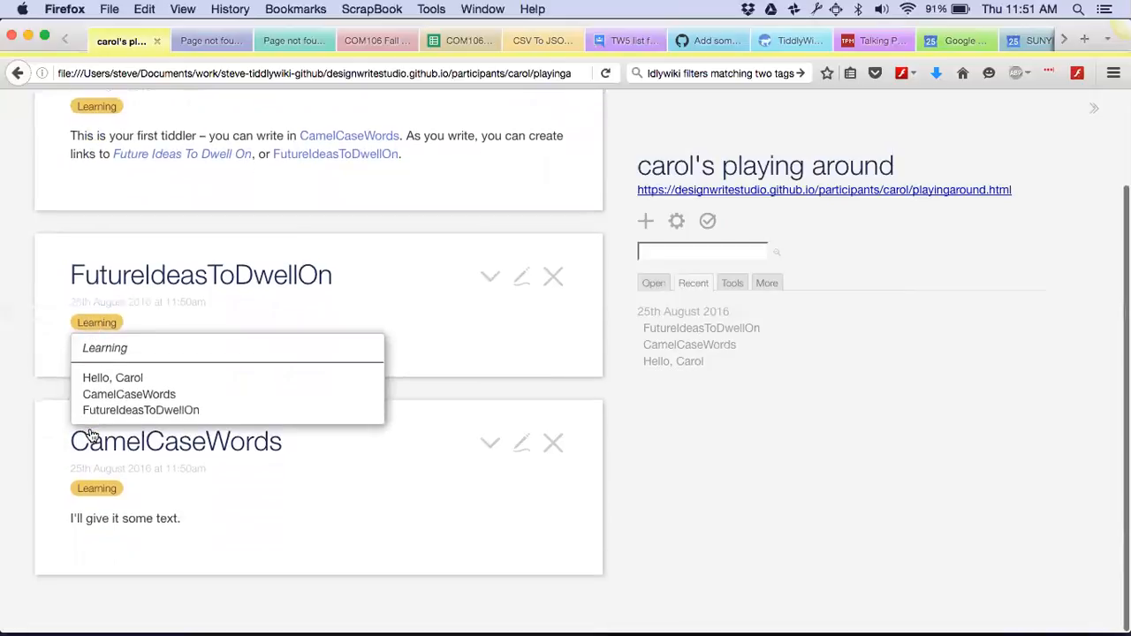
{"action": "left_click", "coordinate": [101, 491]}
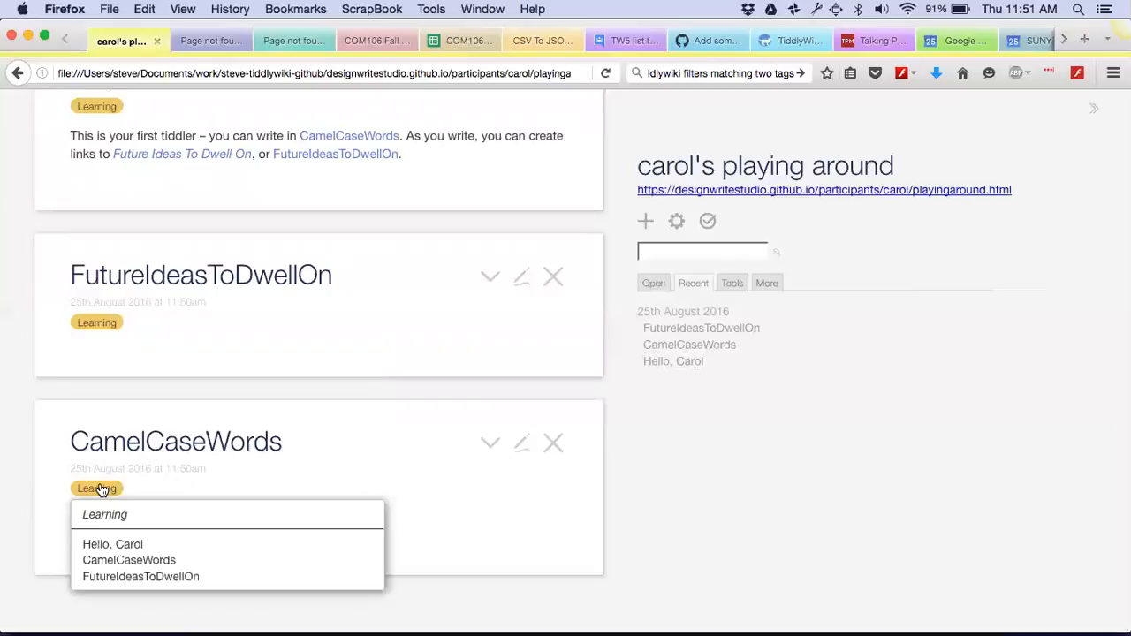
{"action": "left_click", "coordinate": [103, 514]}
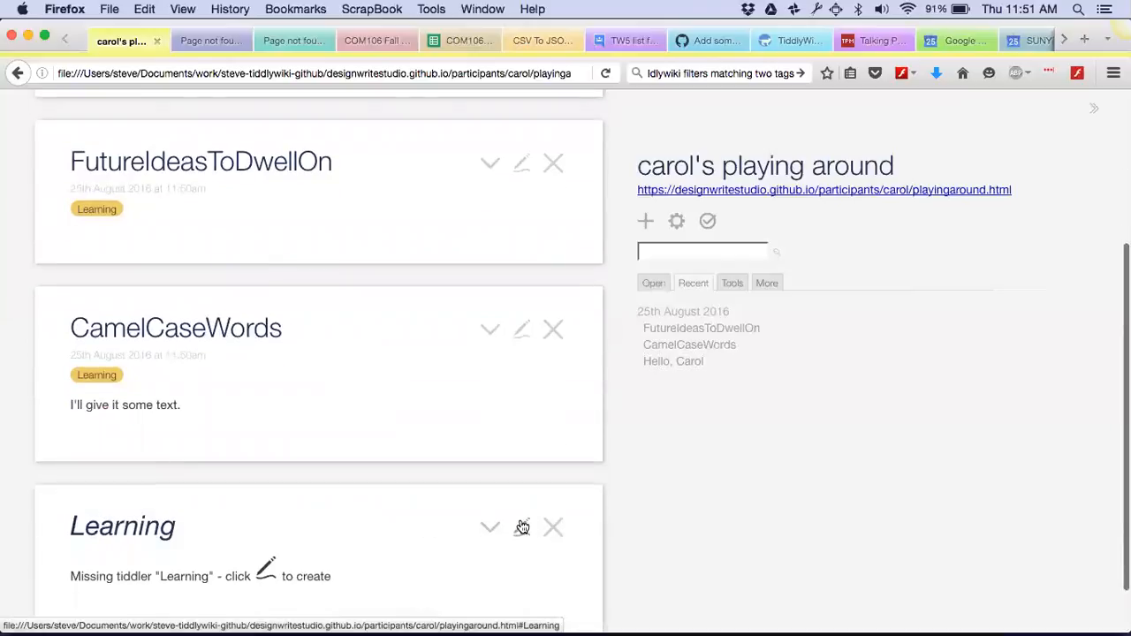
Step: Write <<list-links "[tag[Learning]]">> into the Learning tiddler's body
{"action": "left_click", "coordinate": [522, 527]}
{"action": "left_click", "coordinate": [175, 437]}
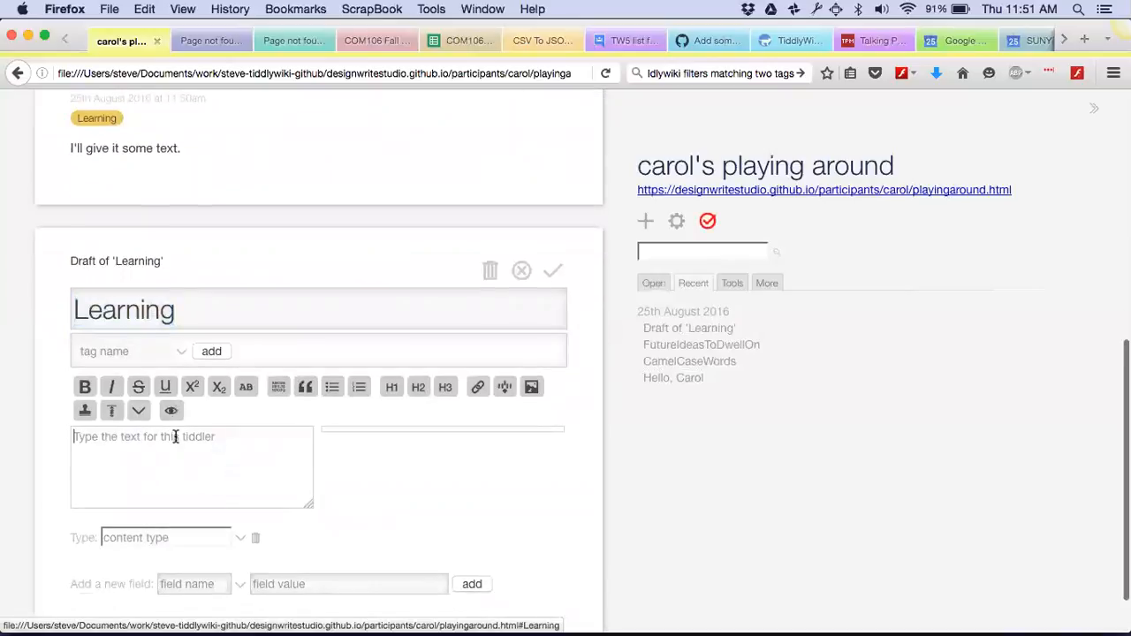
{"action": "type", "text": "<<list"}
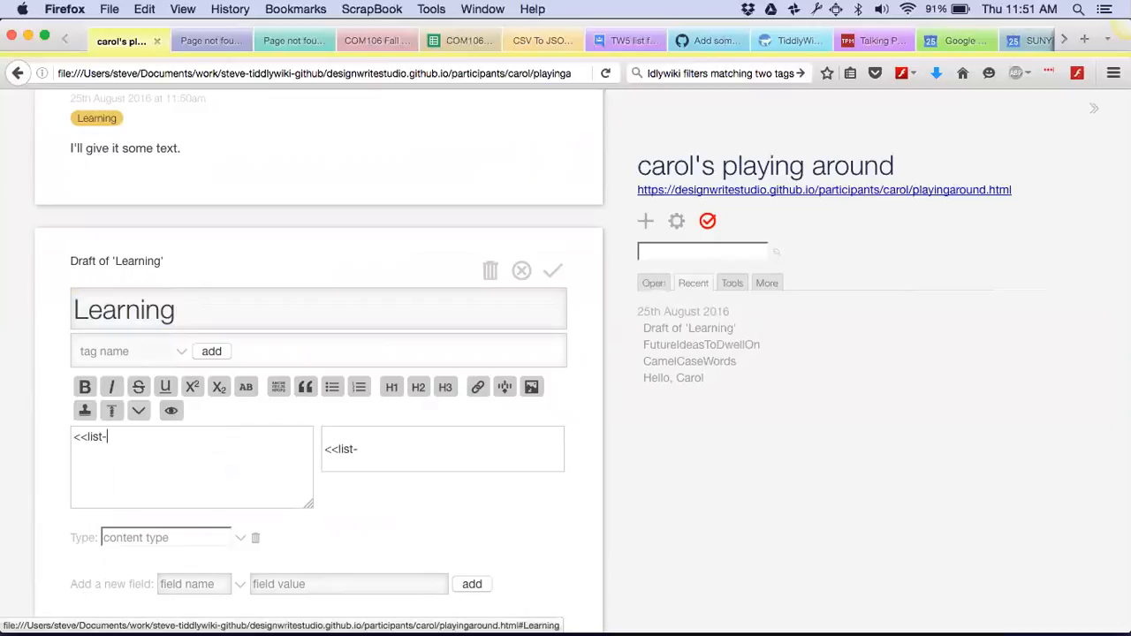
{"action": "type", "text": "-link \"{!!title"}
{"action": "key", "text": "BackSpace"}
{"action": "key", "text": "BackSpace"}
{"action": "key", "text": "BackSpace"}
{"action": "key", "text": "BackSpace"}
{"action": "key", "text": "BackSpace"}
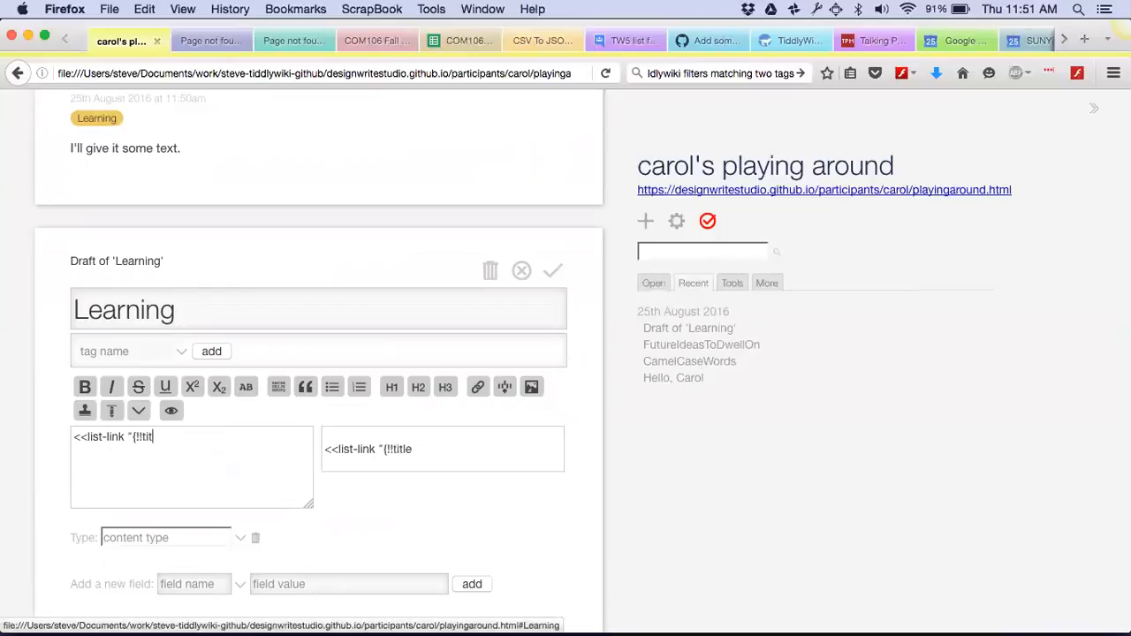
{"action": "key", "text": "BackSpace"}
{"action": "key", "text": "BackSpace"}
{"action": "key", "text": "BackSpace"}
{"action": "type", "text": "[tag[Learning]]\">>"}
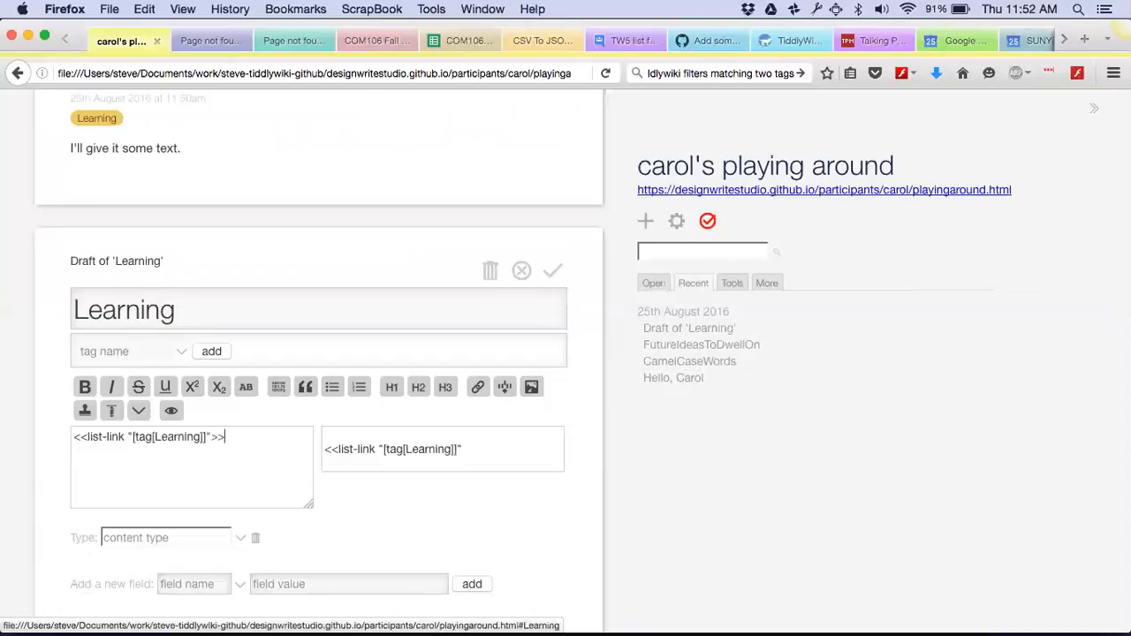
{"action": "left_click", "coordinate": [124, 437]}
{"action": "type", "text": "s"}
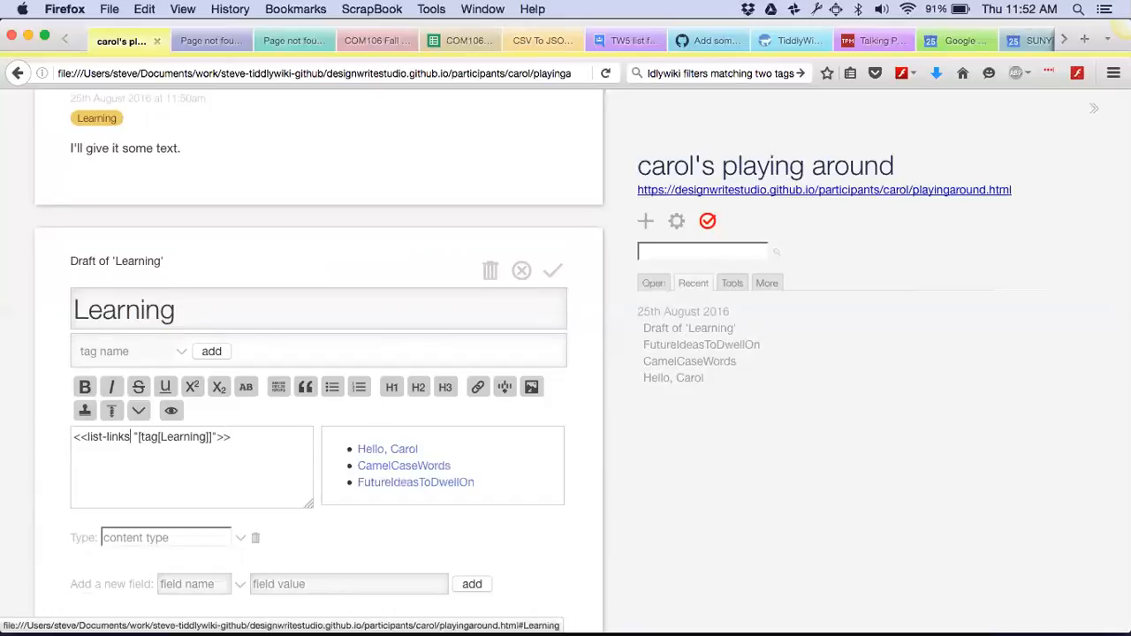
Step: Compare the Learning tag dropdown on CamelCaseWords with the preview, then select the list-links line
{"action": "scroll", "coordinate": [202, 376], "scroll_direction": "up", "scroll_amount": 3}
{"action": "scroll", "coordinate": [202, 376], "scroll_direction": "up", "scroll_amount": 10}
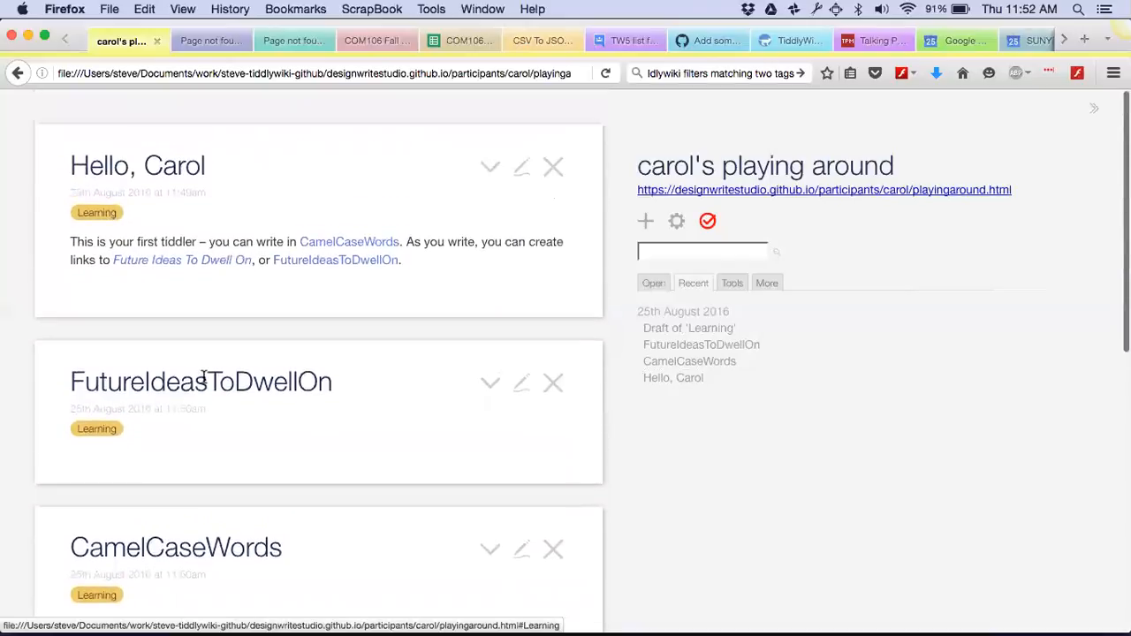
{"action": "left_click", "coordinate": [94, 215]}
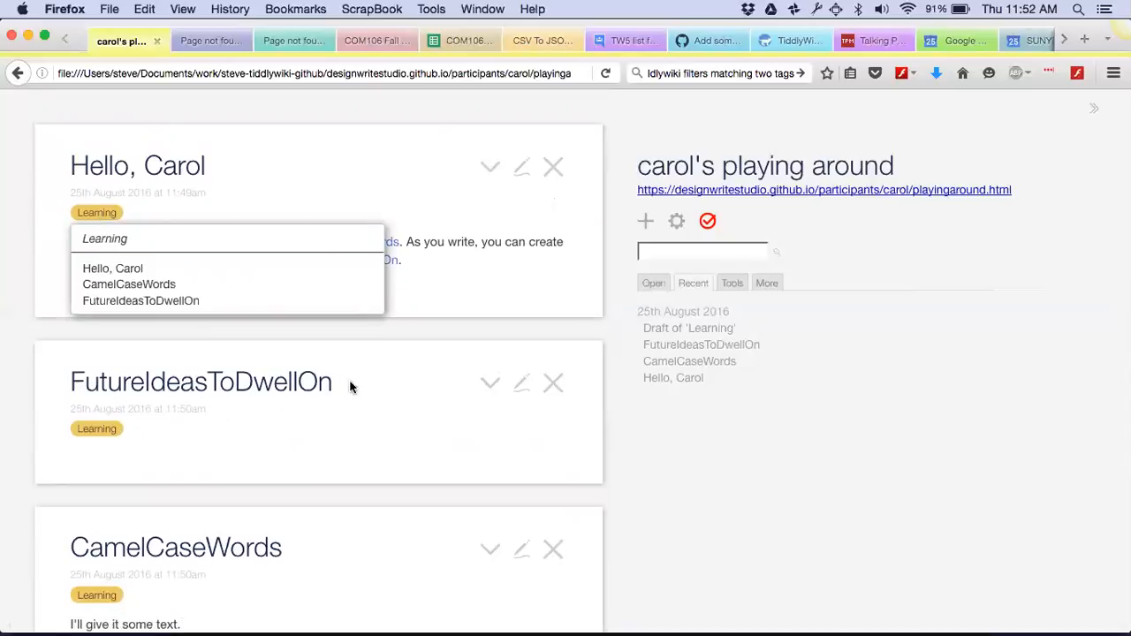
{"action": "left_click", "coordinate": [342, 419]}
{"action": "scroll", "coordinate": [341, 419], "scroll_direction": "down", "scroll_amount": 5}
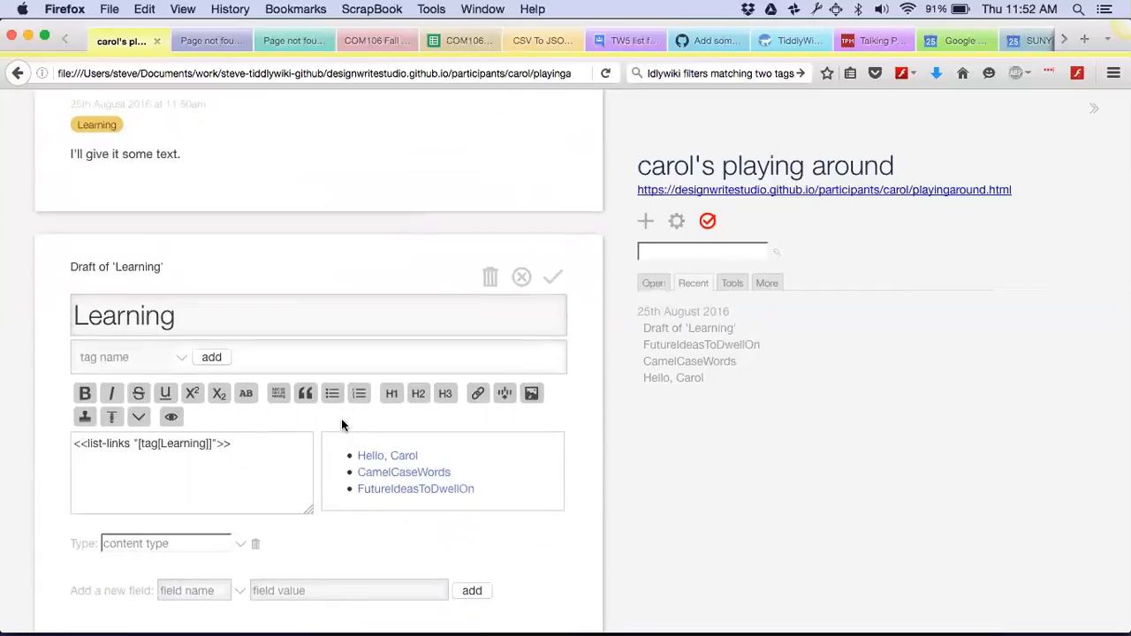
{"action": "scroll", "coordinate": [343, 426], "scroll_direction": "up", "scroll_amount": 2}
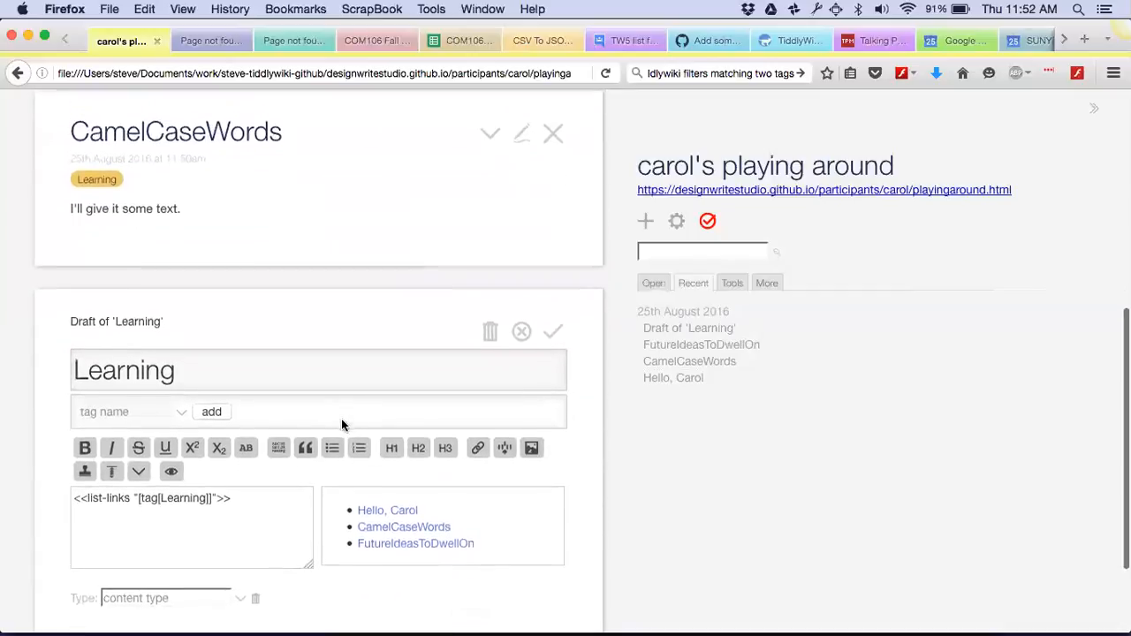
{"action": "left_click", "coordinate": [100, 164]}
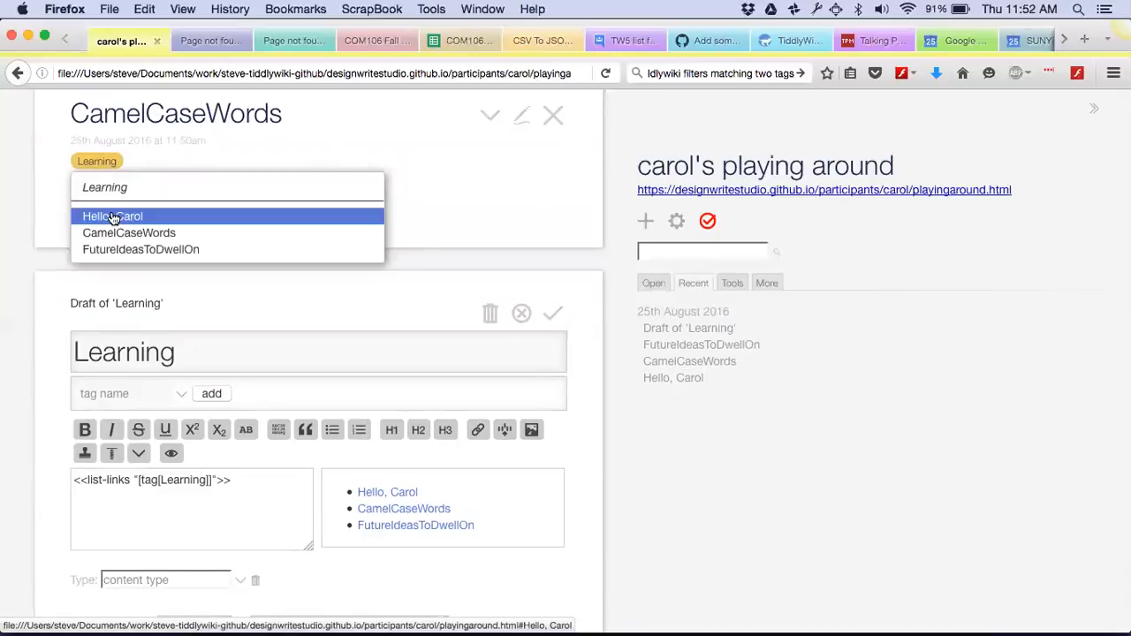
{"action": "left_click", "coordinate": [237, 314]}
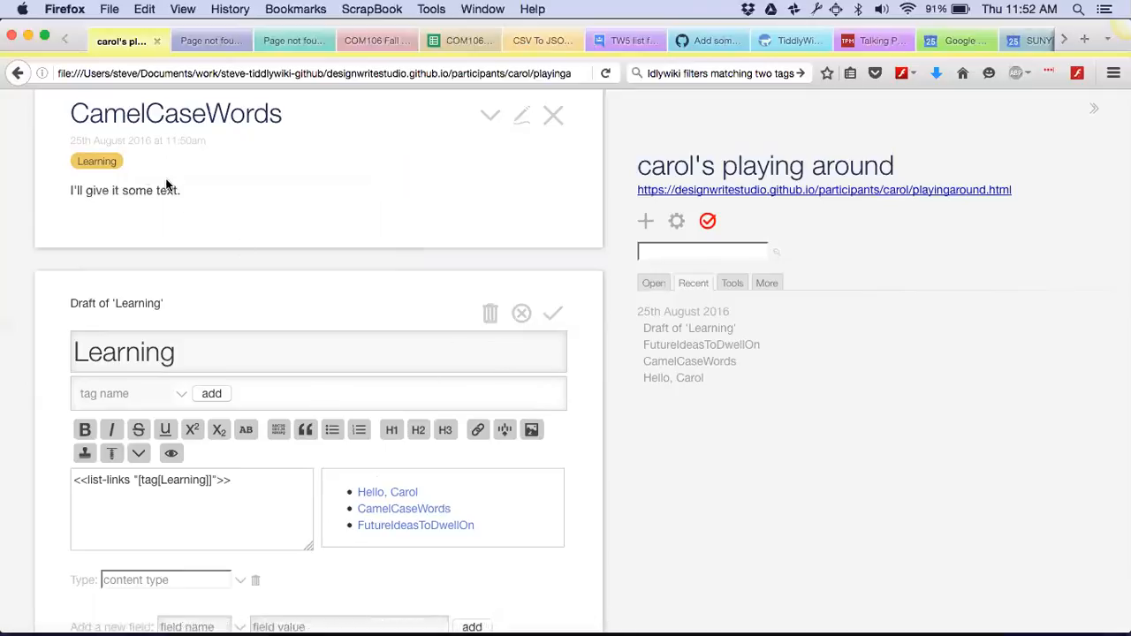
{"action": "left_click", "coordinate": [99, 163]}
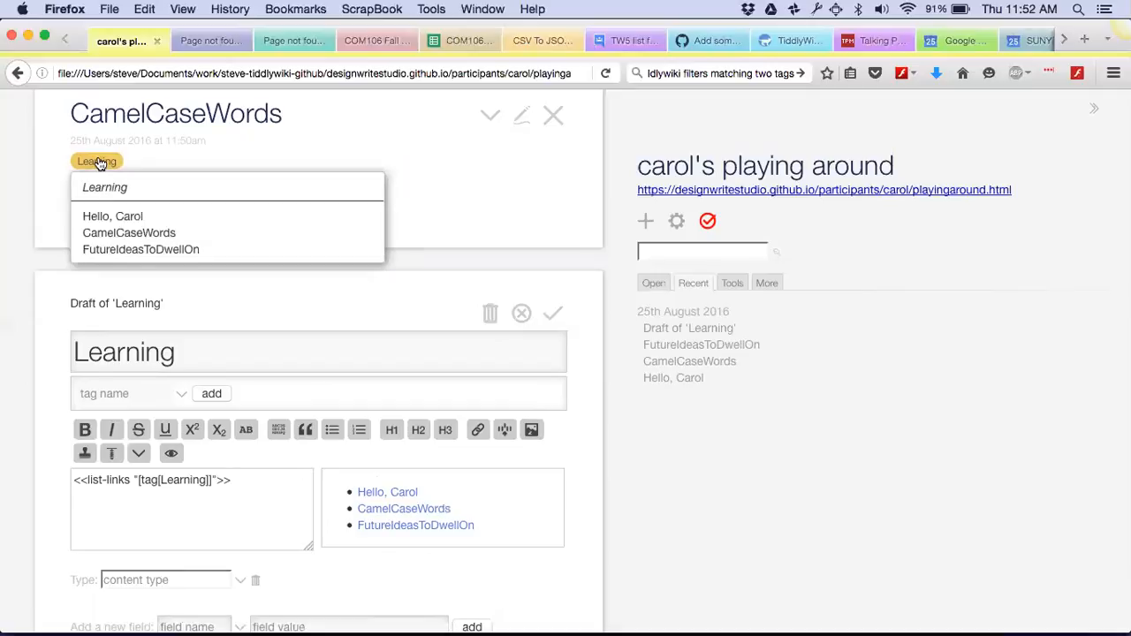
{"action": "left_click", "coordinate": [296, 307]}
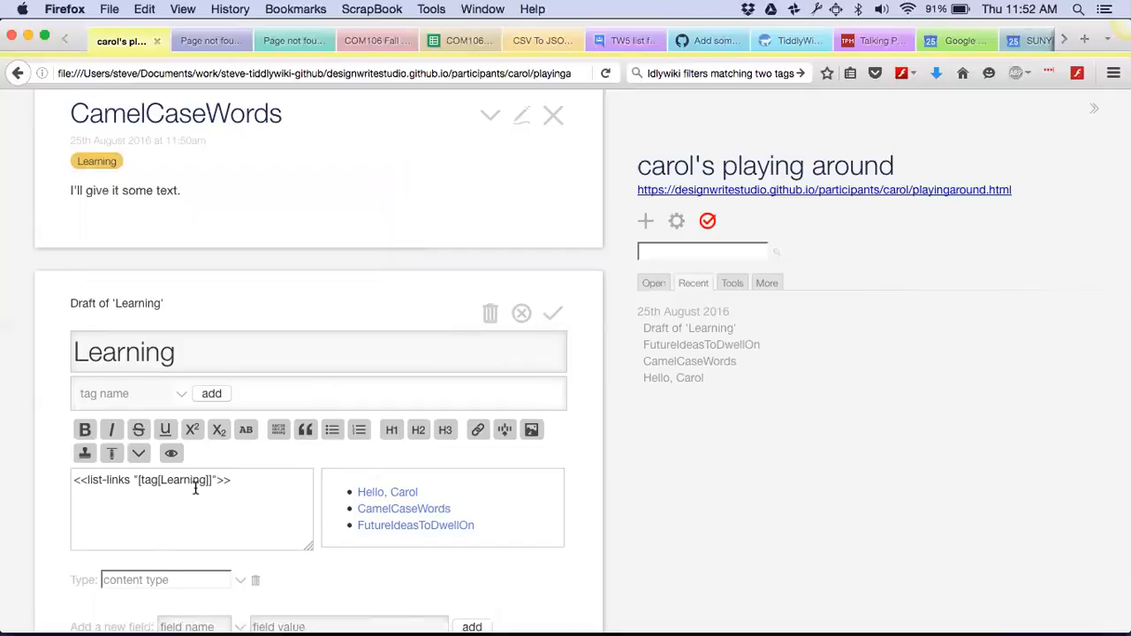
{"action": "key", "text": "super+a"}
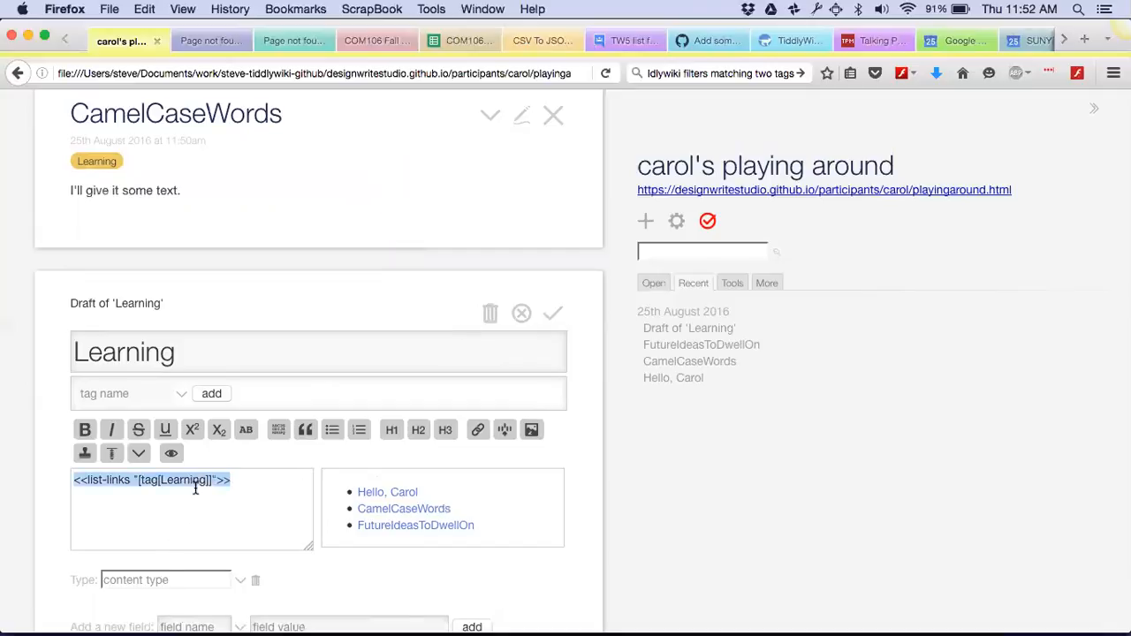
Step: Delete and confirm removal of the Learning draft, then show the Learning tag list on Hello, Carol
{"action": "left_click", "coordinate": [491, 317]}
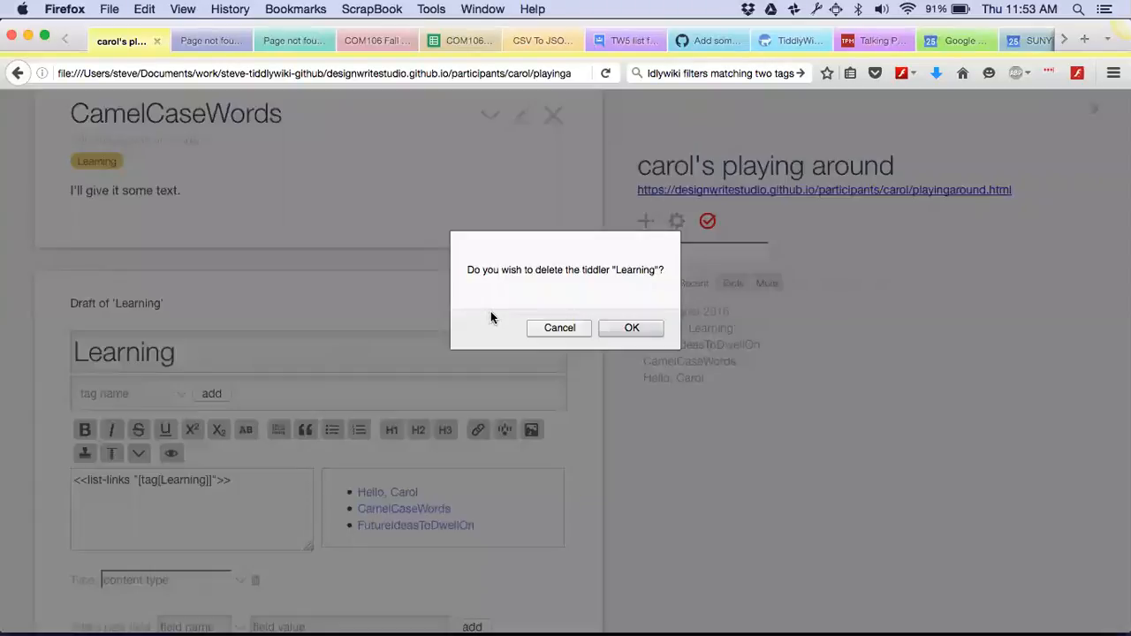
{"action": "left_click", "coordinate": [629, 328]}
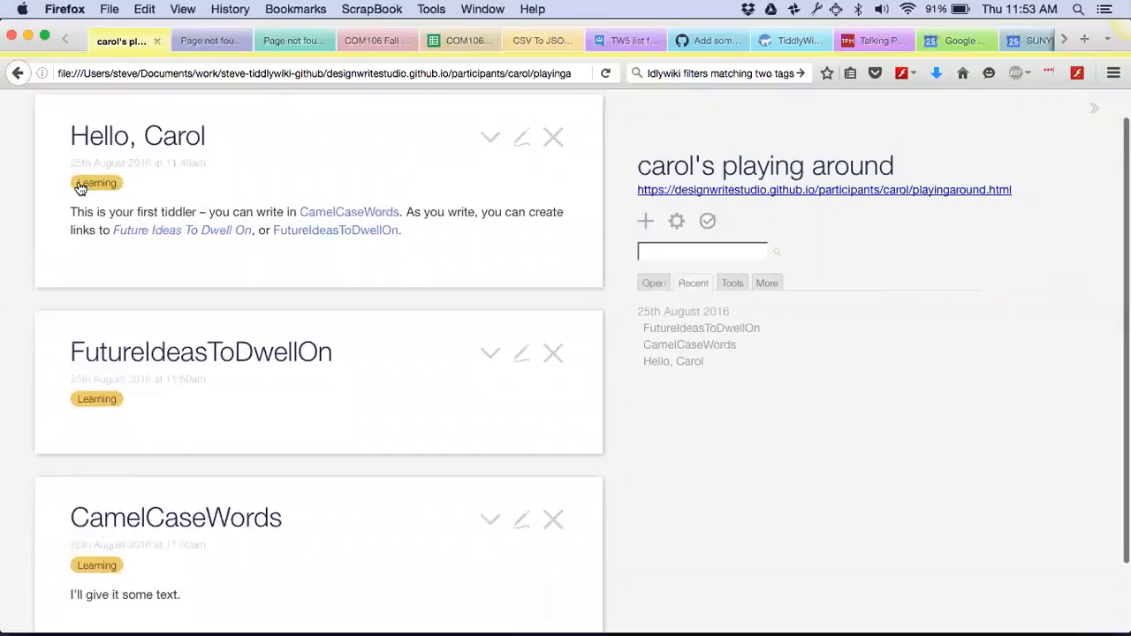
{"action": "left_click", "coordinate": [78, 186]}
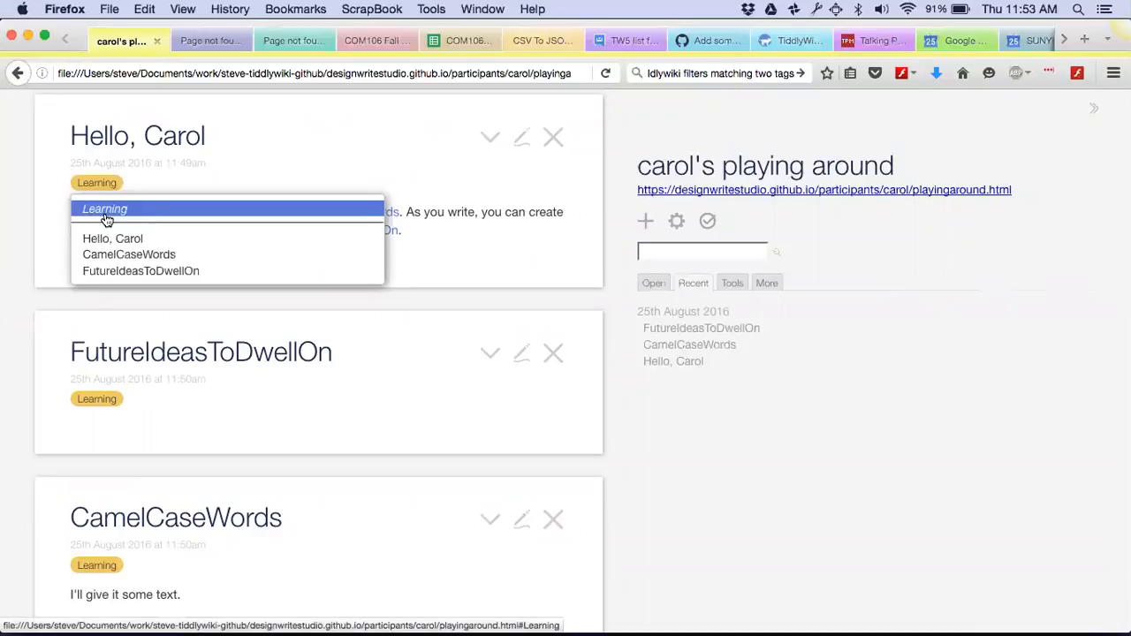
Step: Open the Learning tiddler and view its info Listed, List and Tagging tabs
{"action": "left_click", "coordinate": [105, 212]}
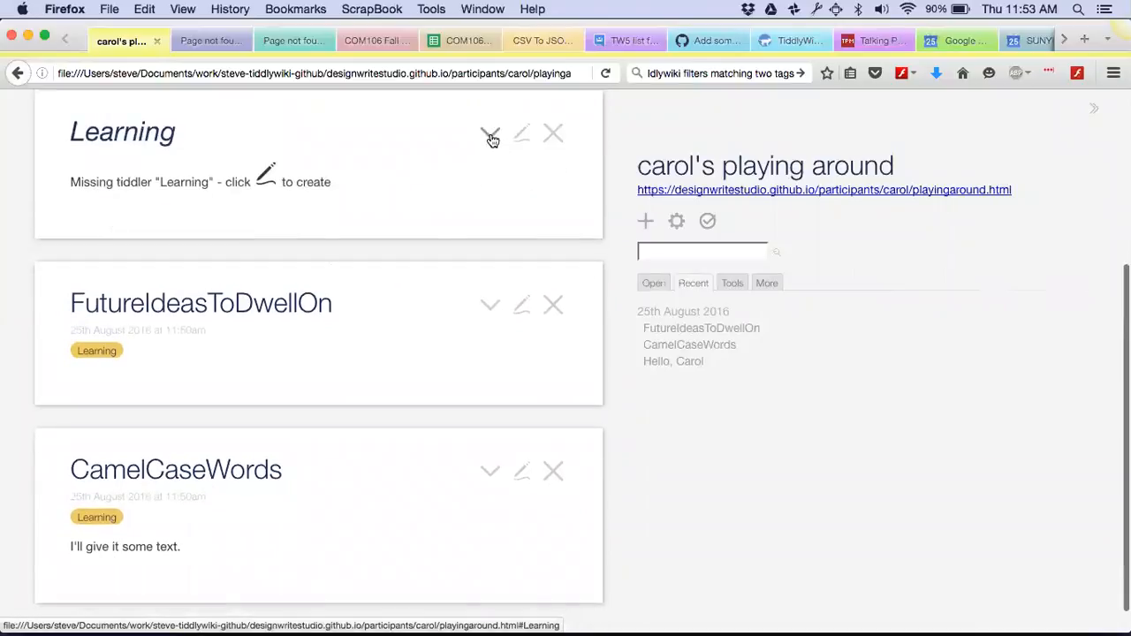
{"action": "left_click", "coordinate": [489, 134]}
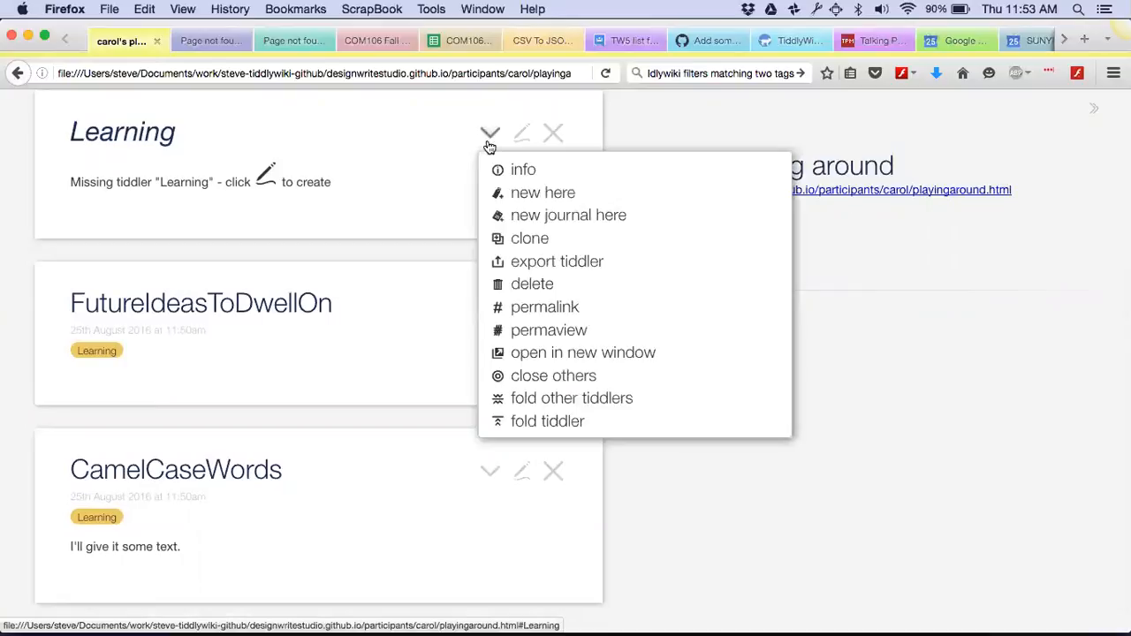
{"action": "left_click", "coordinate": [502, 169]}
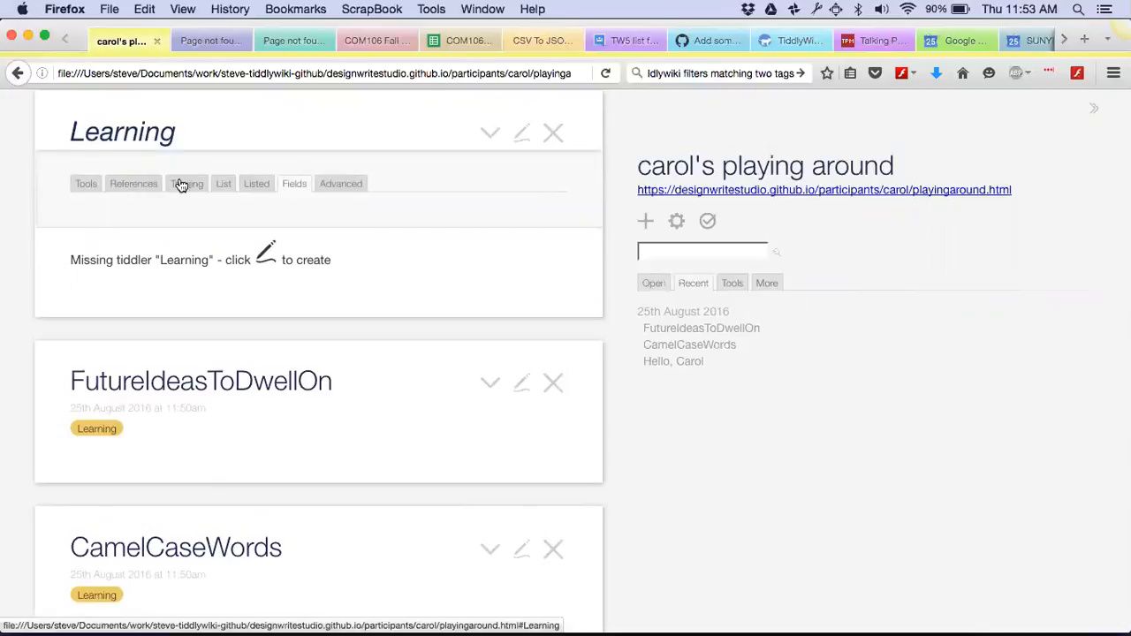
{"action": "left_click", "coordinate": [257, 185]}
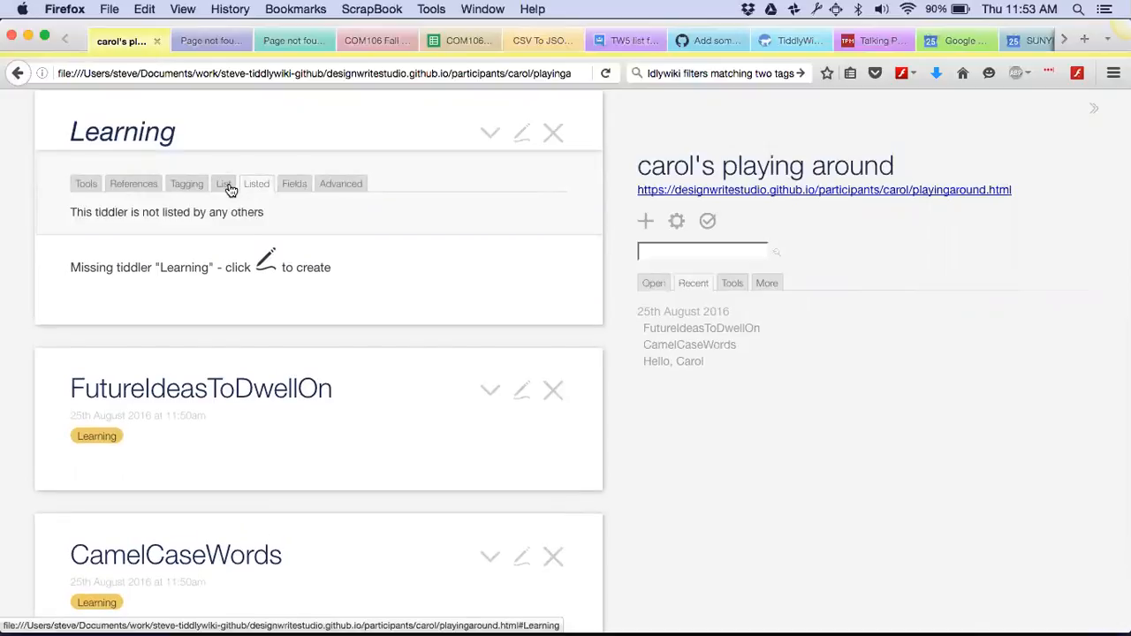
{"action": "left_click", "coordinate": [227, 188]}
{"action": "left_click", "coordinate": [187, 189]}
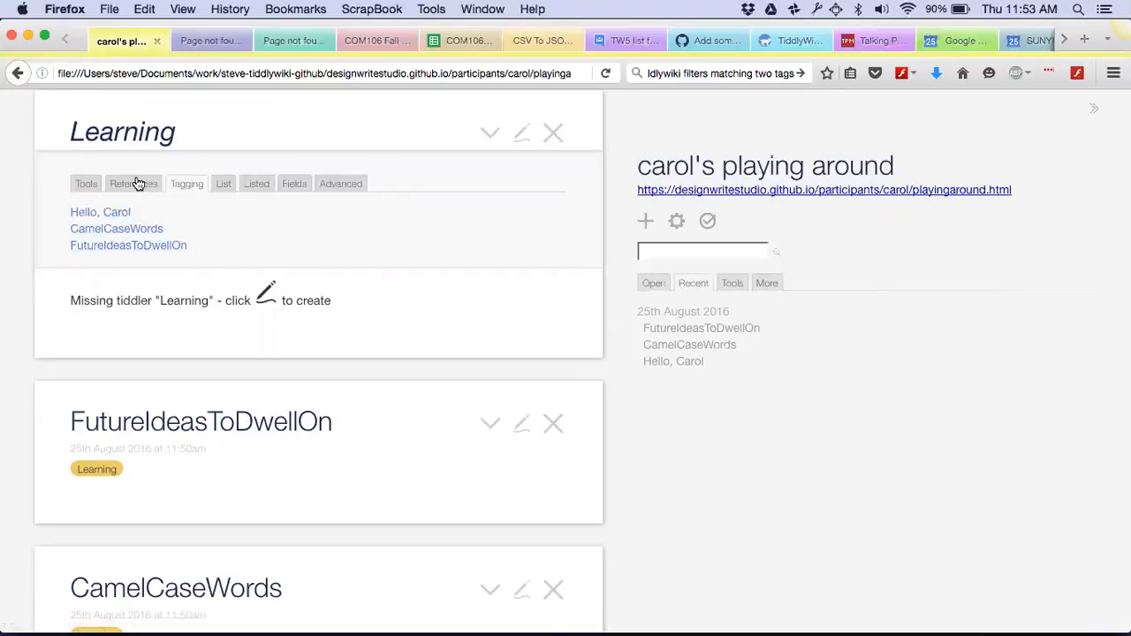
Step: Create and save an empty tiddler titled Learning
{"action": "left_click", "coordinate": [646, 222]}
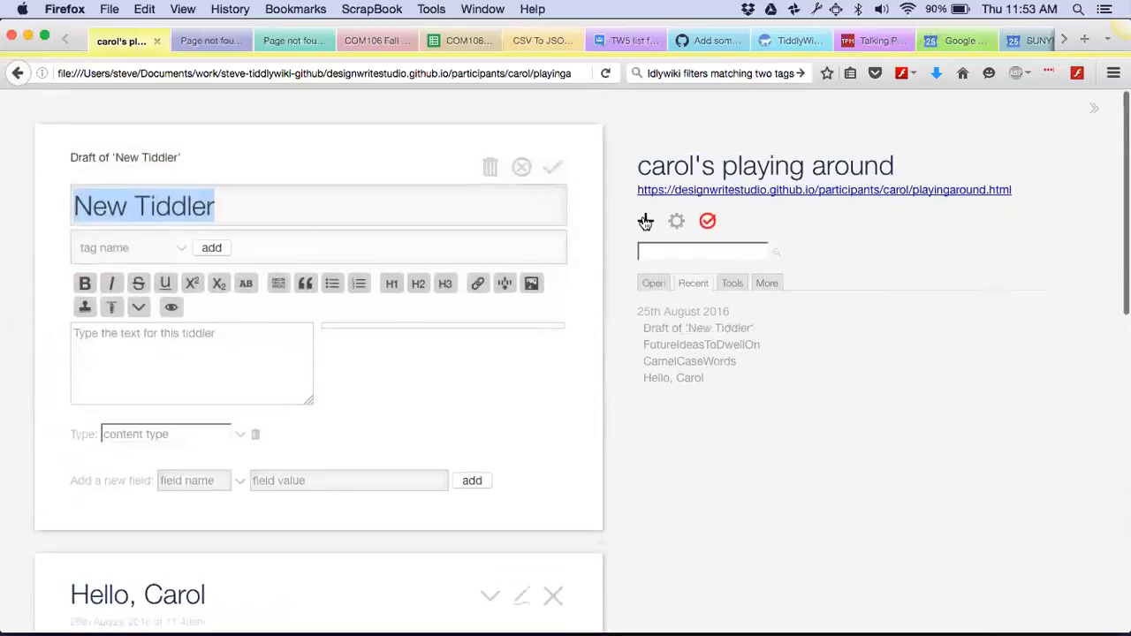
{"action": "type", "text": "L"}
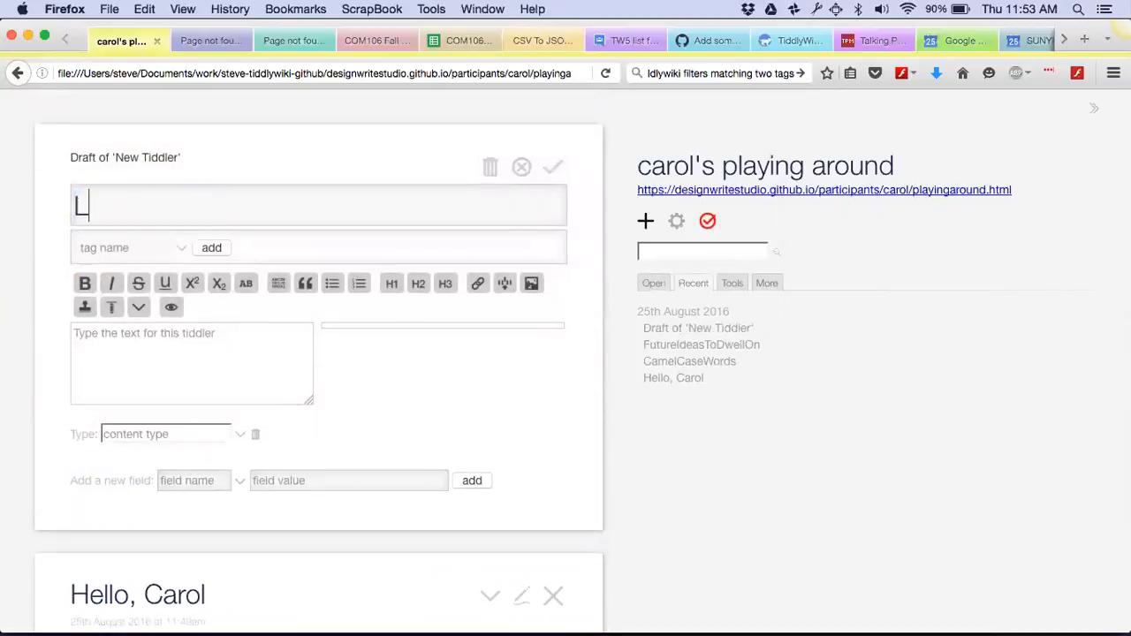
{"action": "type", "text": "earning"}
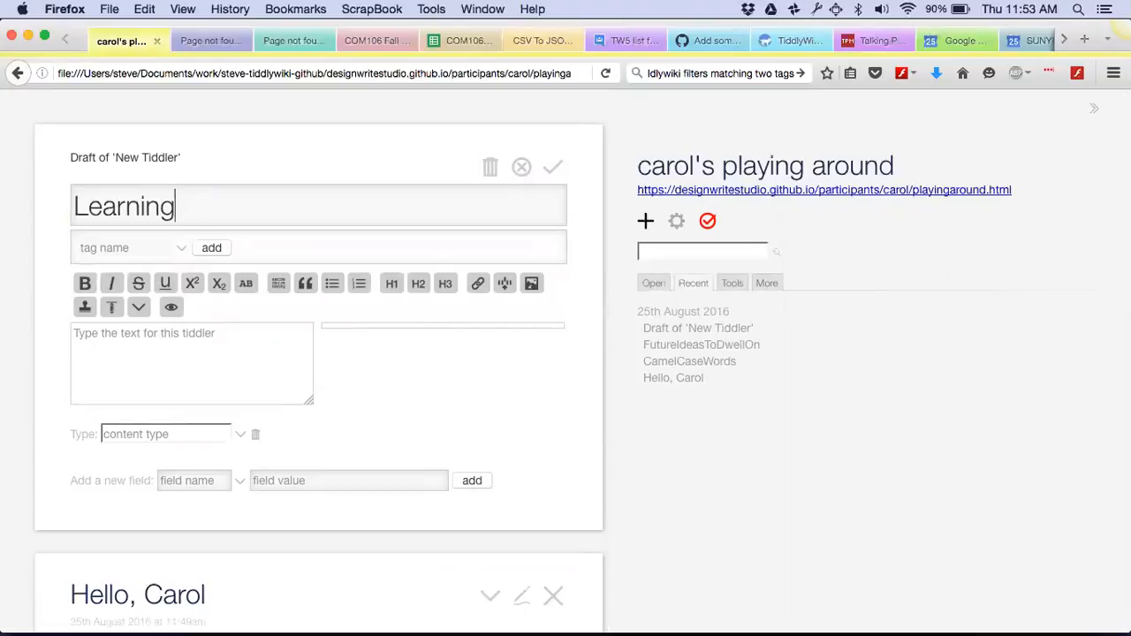
{"action": "left_click", "coordinate": [550, 171]}
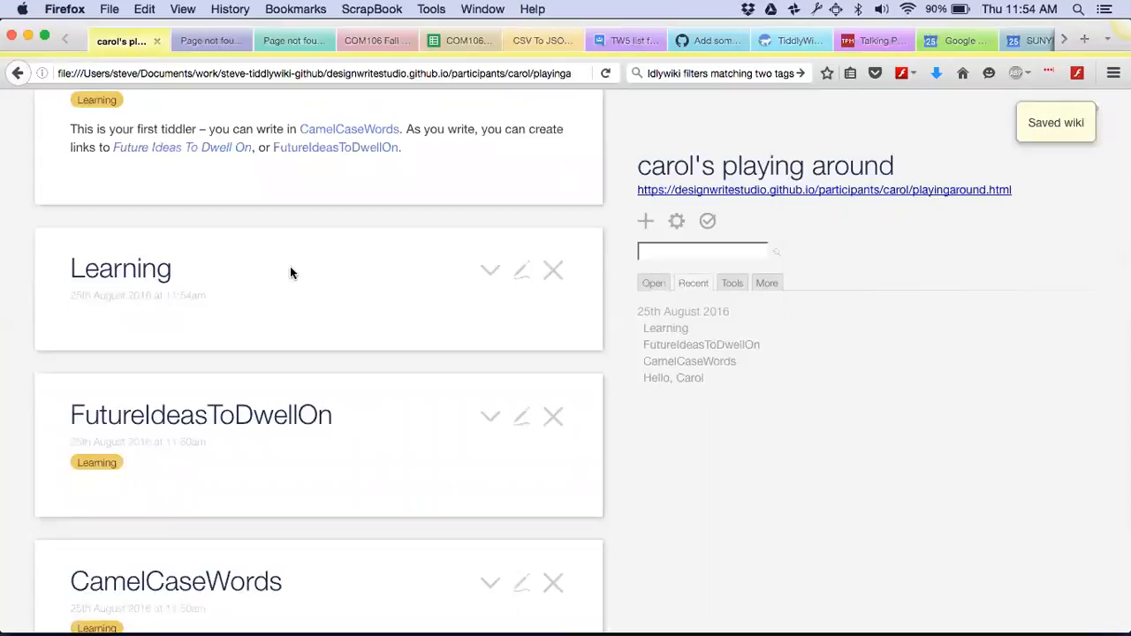
Step: Open the new Learning tiddler from the Learning tag pill's dropdown
{"action": "left_click", "coordinate": [96, 472]}
{"action": "left_click", "coordinate": [97, 484]}
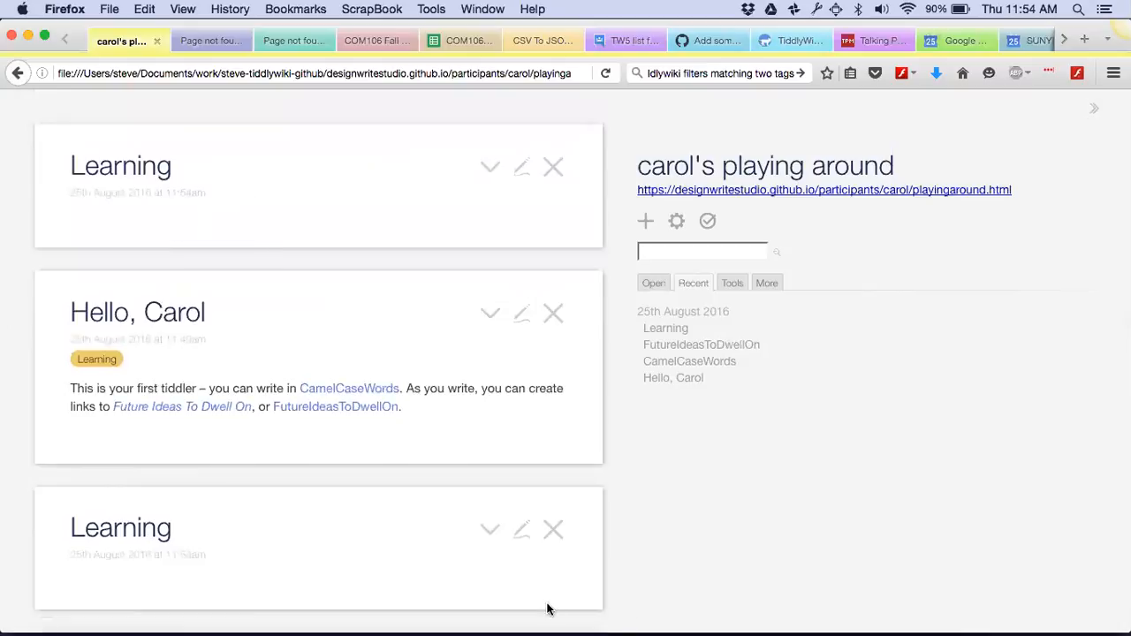
{"action": "left_click", "coordinate": [553, 531]}
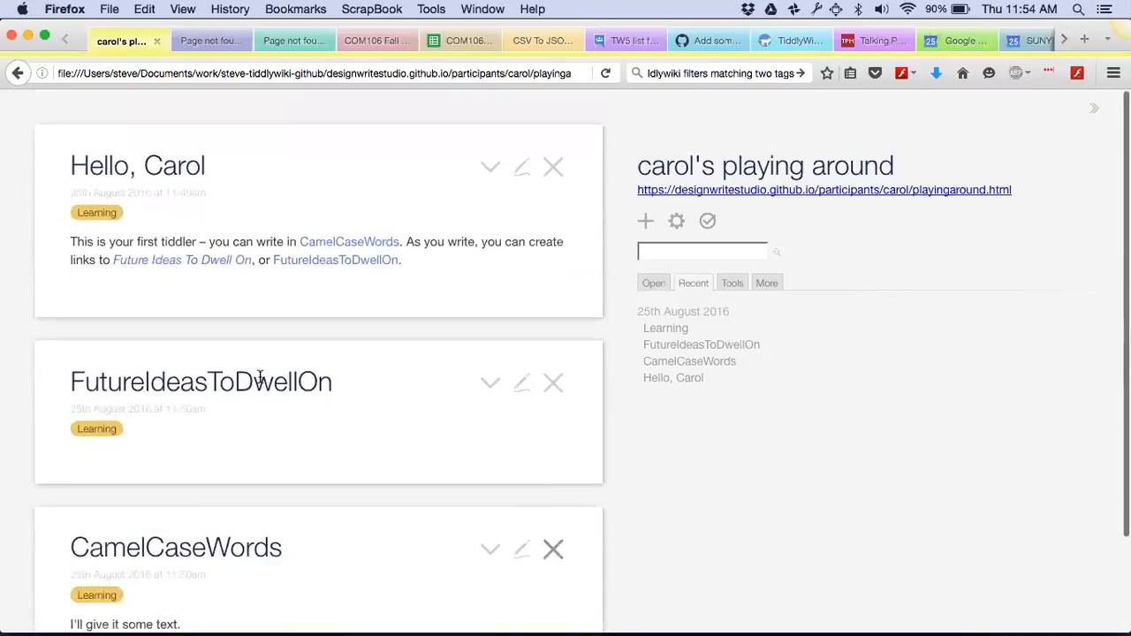
{"action": "left_click", "coordinate": [99, 218]}
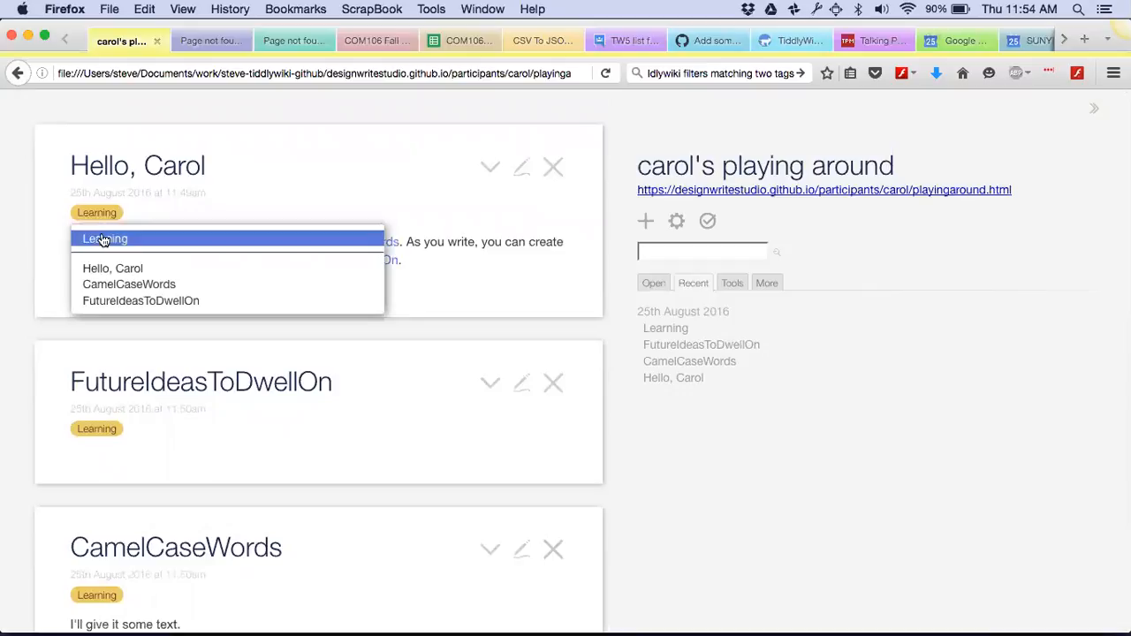
{"action": "left_click", "coordinate": [103, 239]}
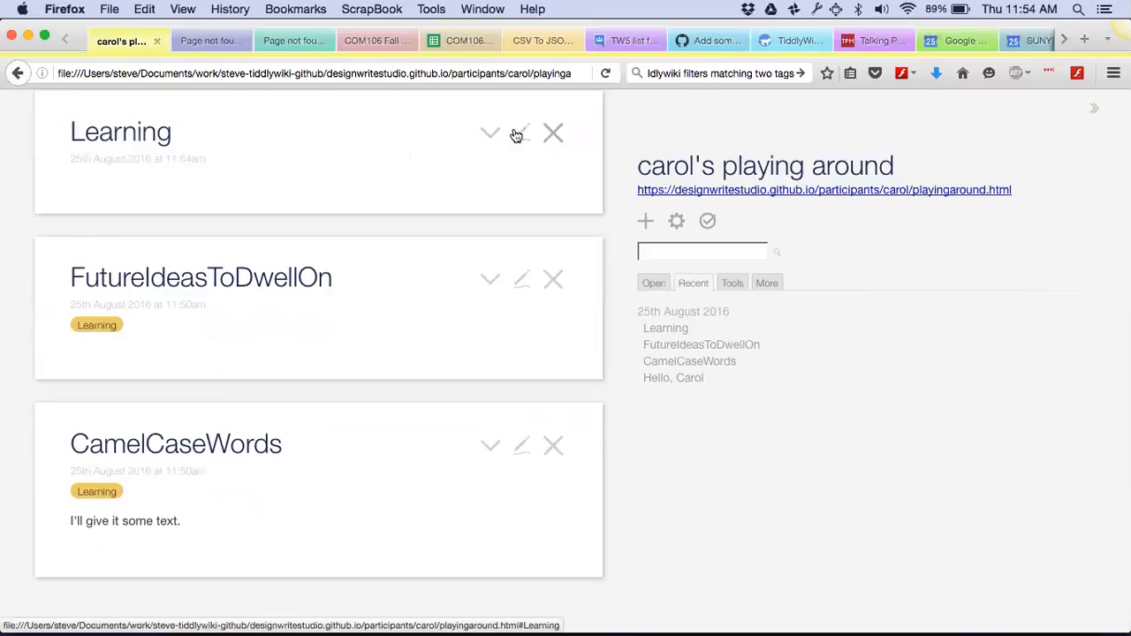
Step: Create a new tiddler titled 'tag pills' with the body <<tag Learning>>
{"action": "left_click", "coordinate": [646, 221]}
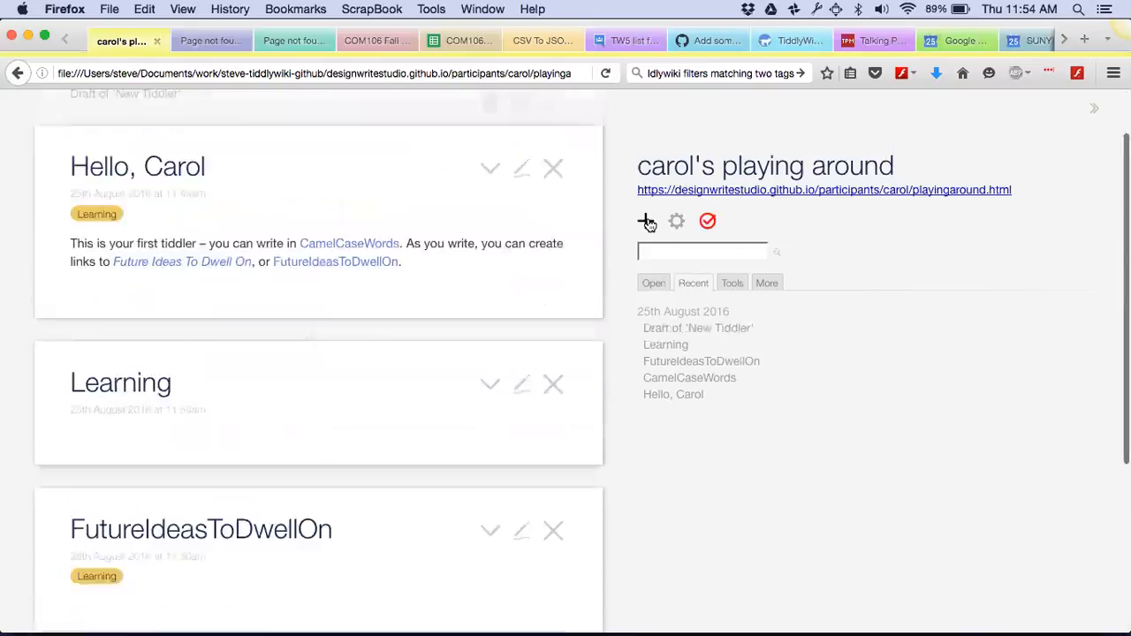
{"action": "type", "text": "tag "}
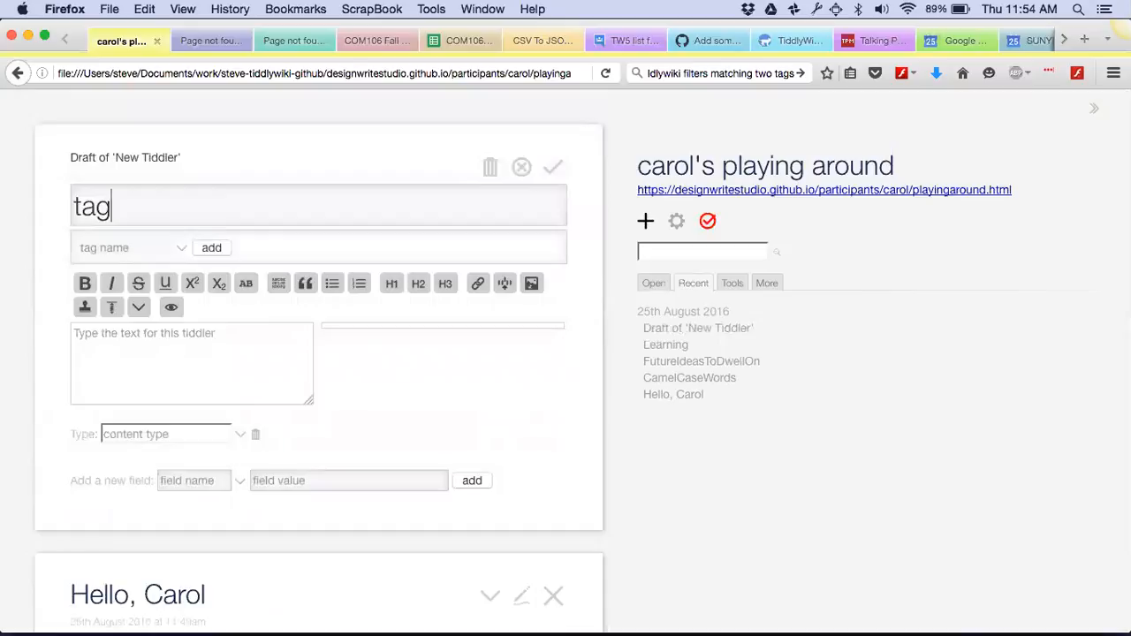
{"action": "type", "text": "pills"}
{"action": "left_click", "coordinate": [289, 352]}
{"action": "type", "text": "<"}
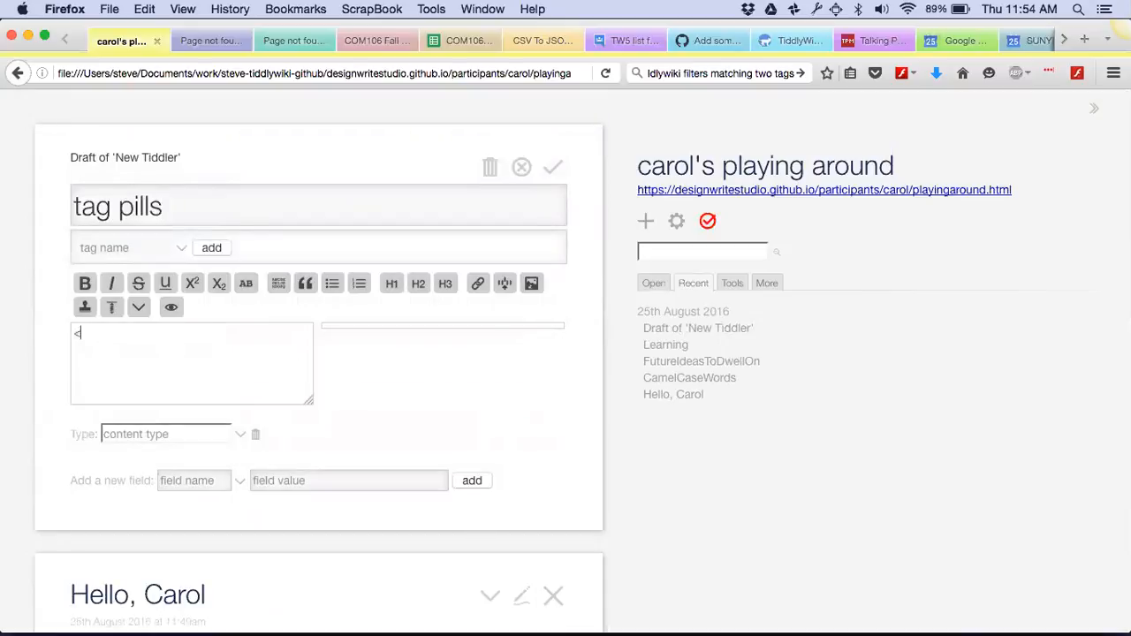
{"action": "type", "text": "<tag Learning>>"}
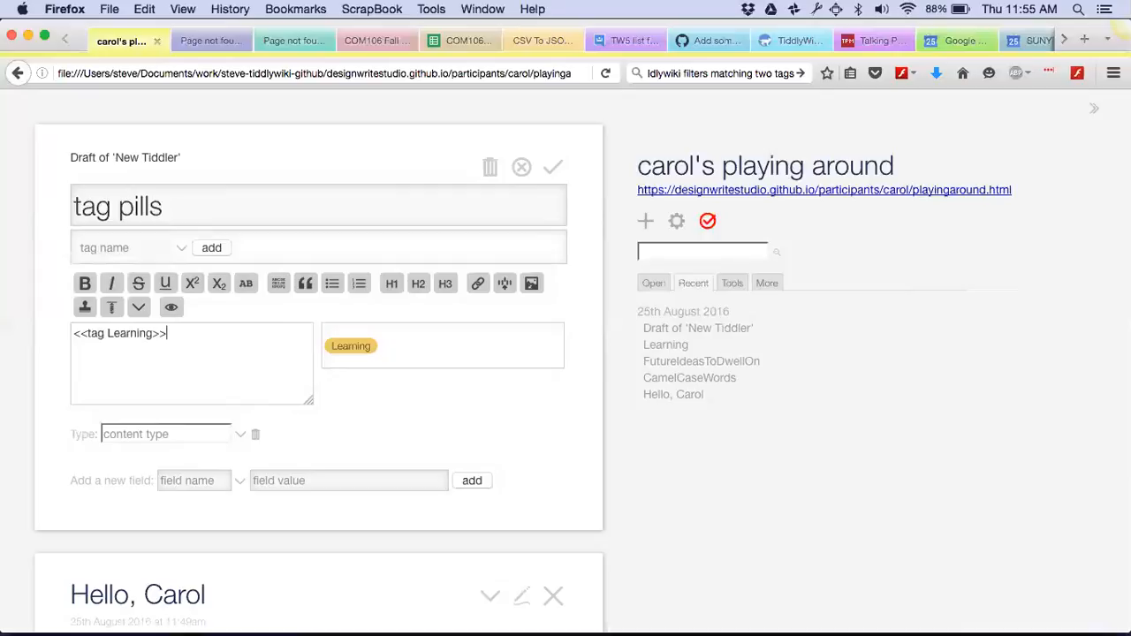
Step: Confirm the 'tag pills' draft so it saves showing the Learning pill
{"action": "left_click", "coordinate": [553, 167]}
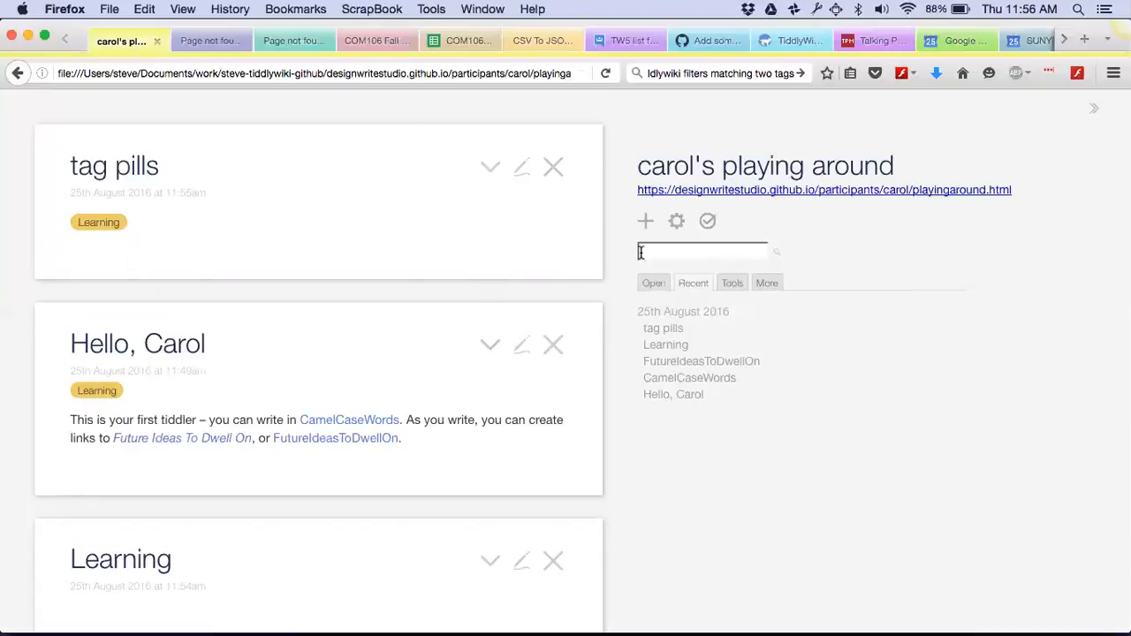
Step: Switch to GitHub Desktop and select the designwritestudio.github.io repository's 4 uncommitted changes
{"action": "left_click", "coordinate": [235, 39]}
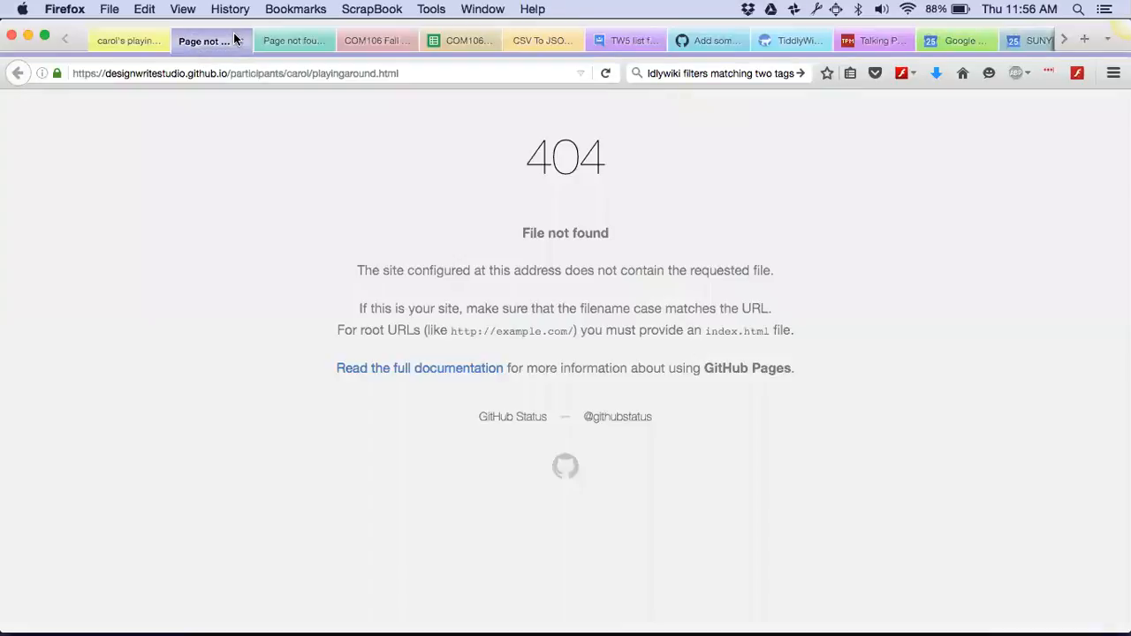
{"action": "left_click", "coordinate": [139, 45]}
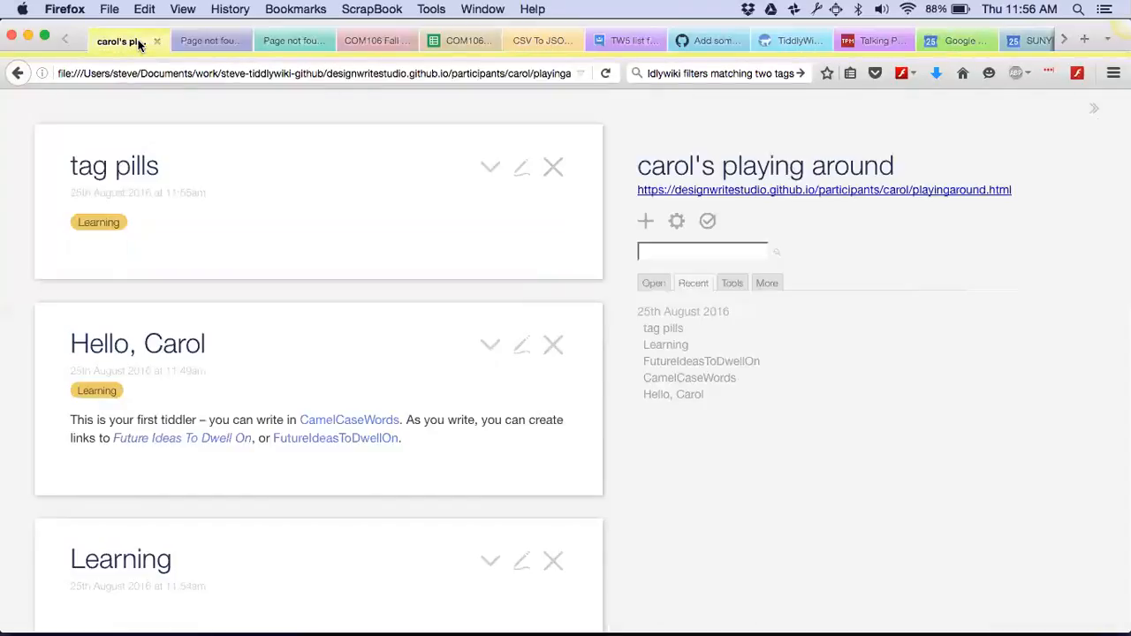
{"action": "key", "text": "super+Tab"}
{"action": "key", "text": "super+Tab"}
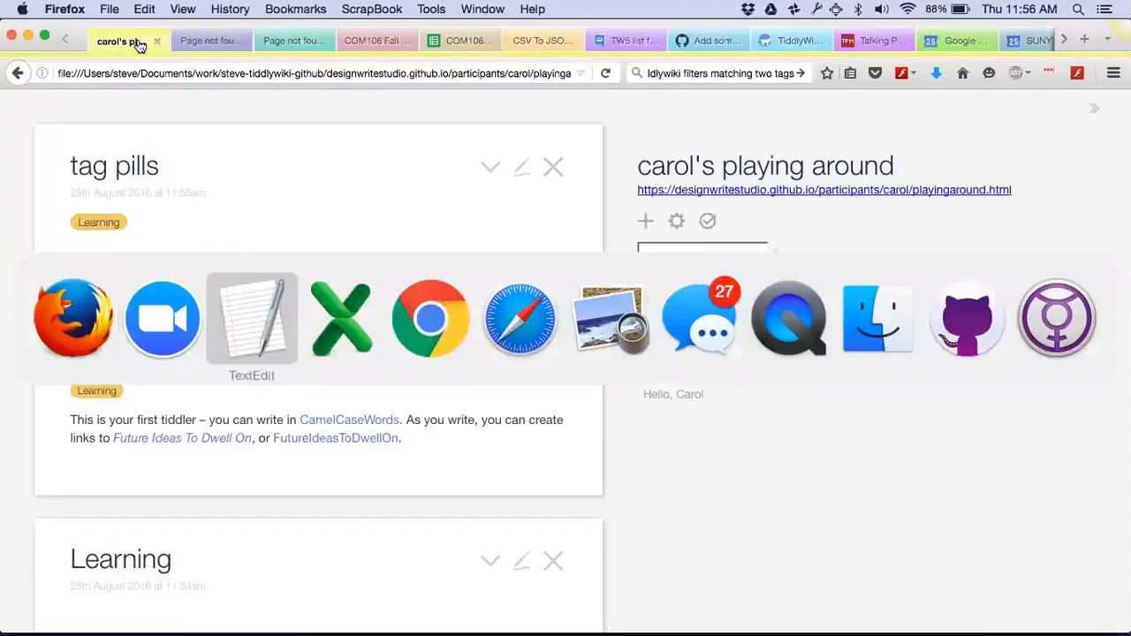
{"action": "key", "text": "super+Tab"}
{"action": "key", "text": "super+Tab"}
{"action": "key", "text": "super+Tab"}
{"action": "key", "text": "super+Tab"}
{"action": "key", "text": "super+Tab"}
{"action": "key", "text": "super+Tab"}
{"action": "key", "text": "super+Tab"}
{"action": "key", "text": "super+Tab"}
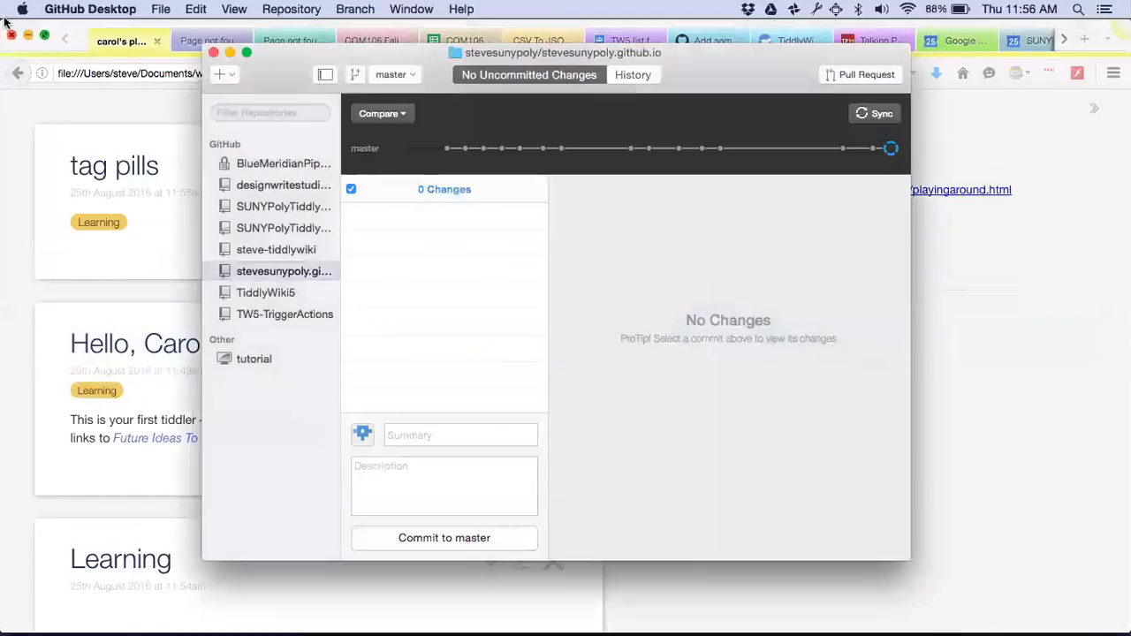
{"action": "left_click", "coordinate": [265, 185]}
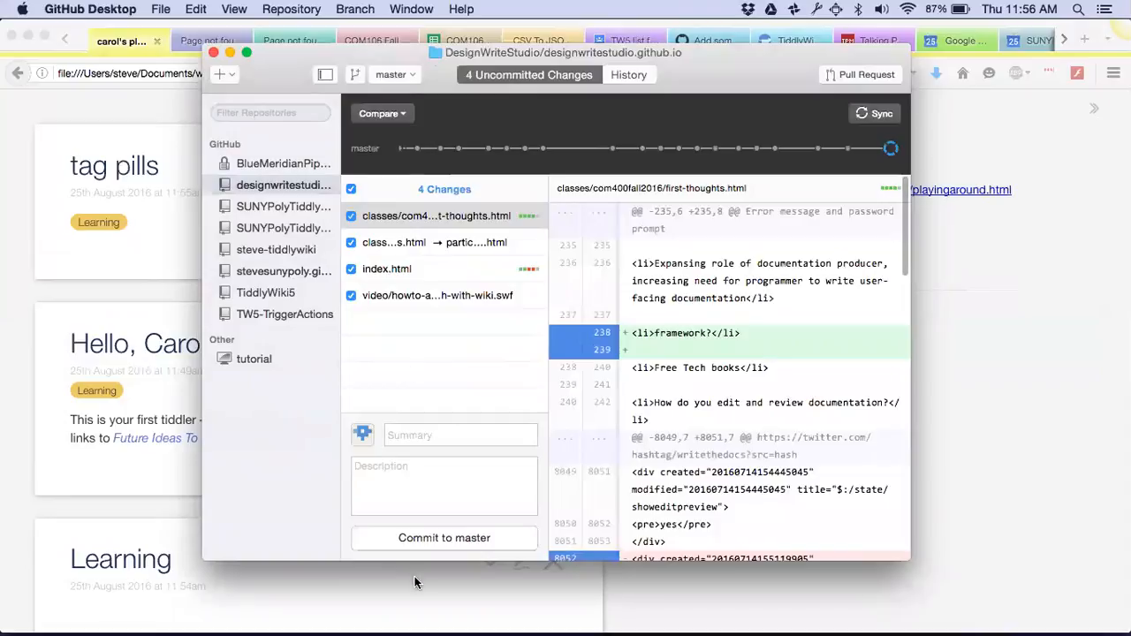
Step: Commit the changes as 'added carol as participant', sync, and open the github.io link in Firefox
{"action": "left_click", "coordinate": [425, 436]}
{"action": "type", "text": "adde"}
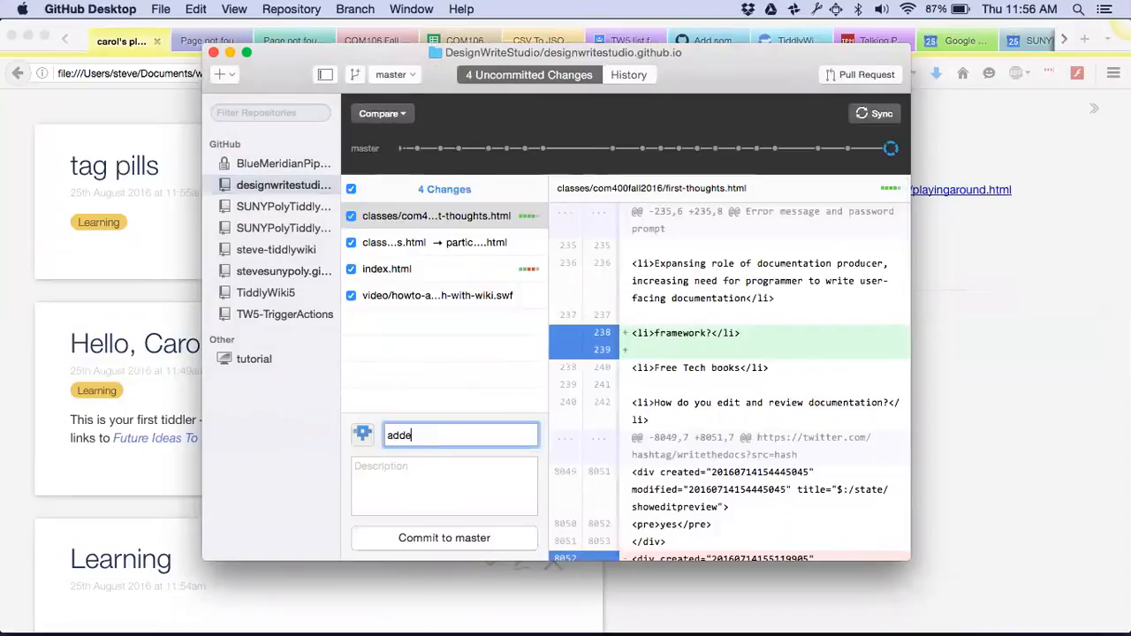
{"action": "type", "text": "d carol as participant"}
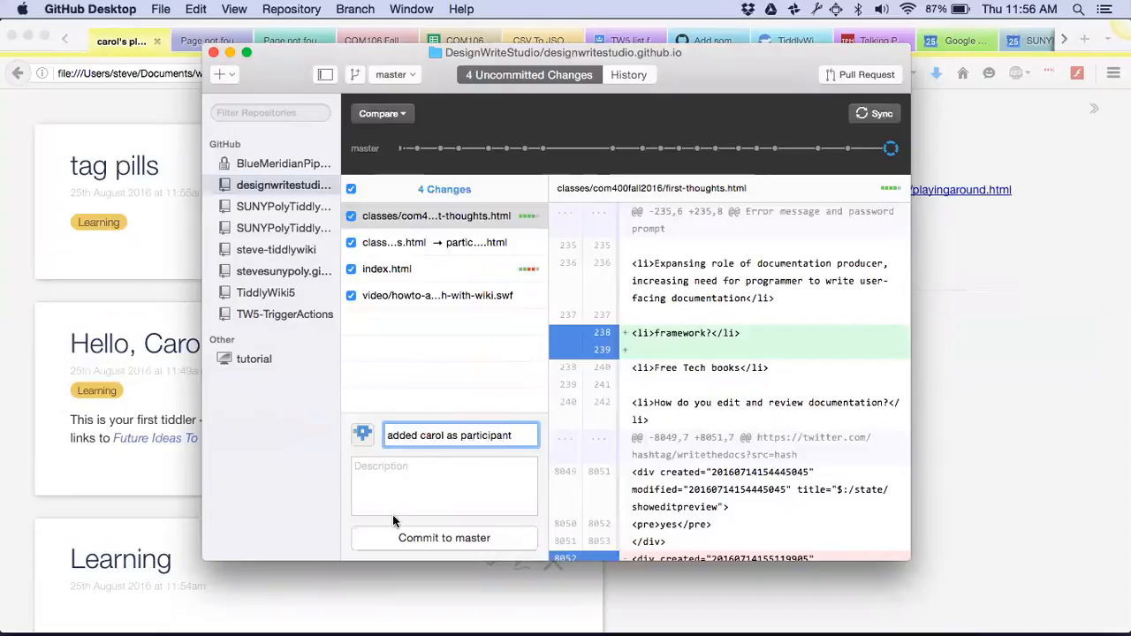
{"action": "left_click", "coordinate": [445, 541]}
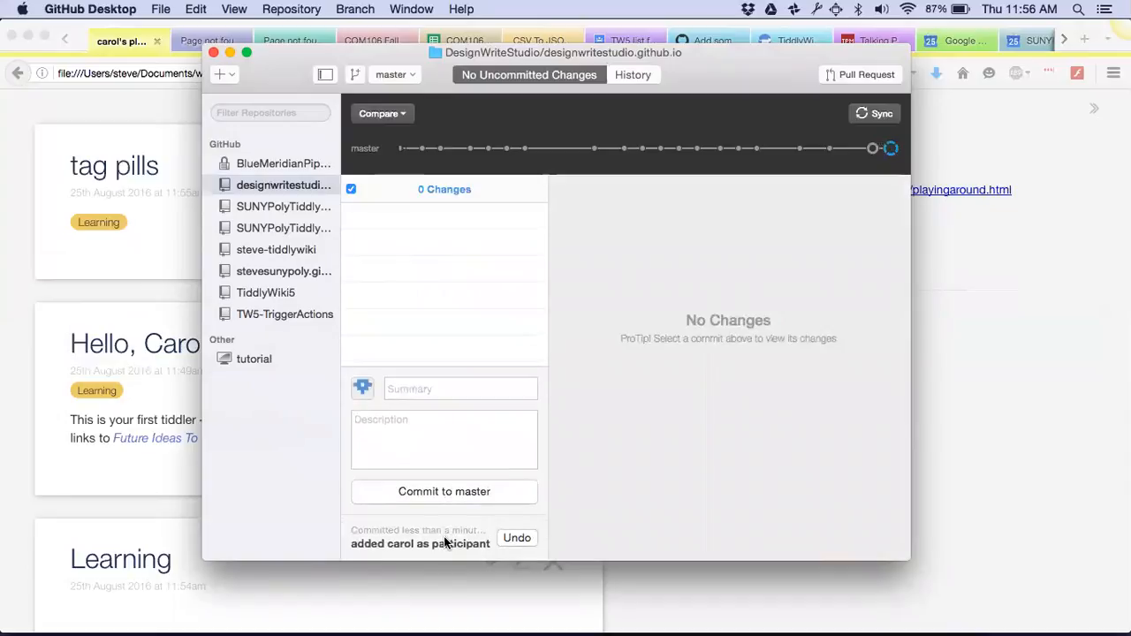
{"action": "left_click", "coordinate": [875, 114]}
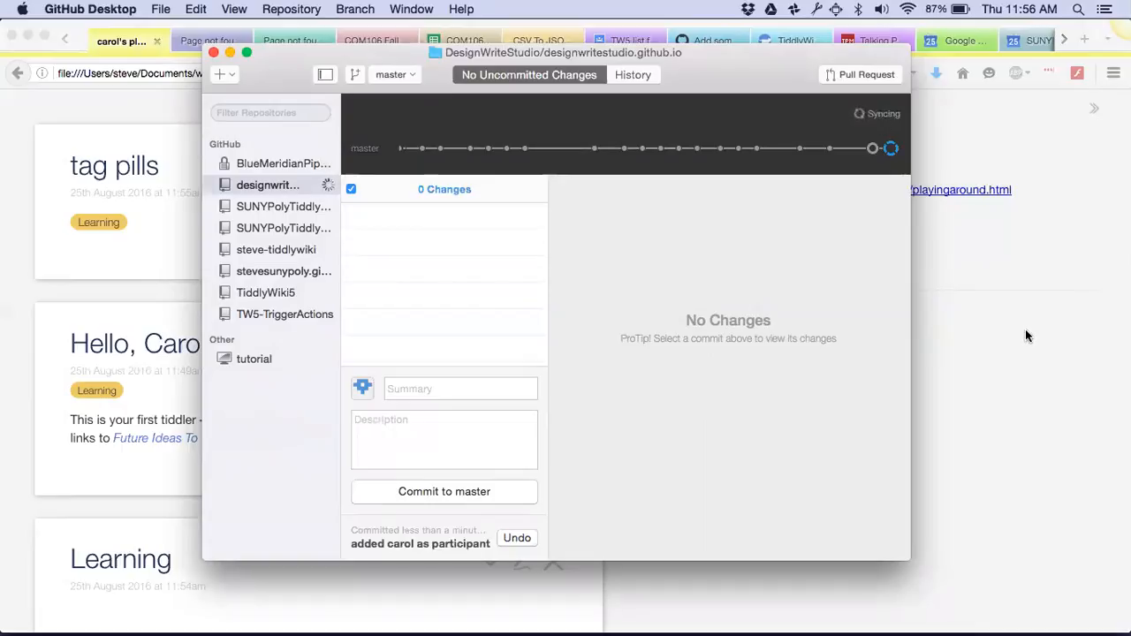
{"action": "left_click", "coordinate": [163, 121]}
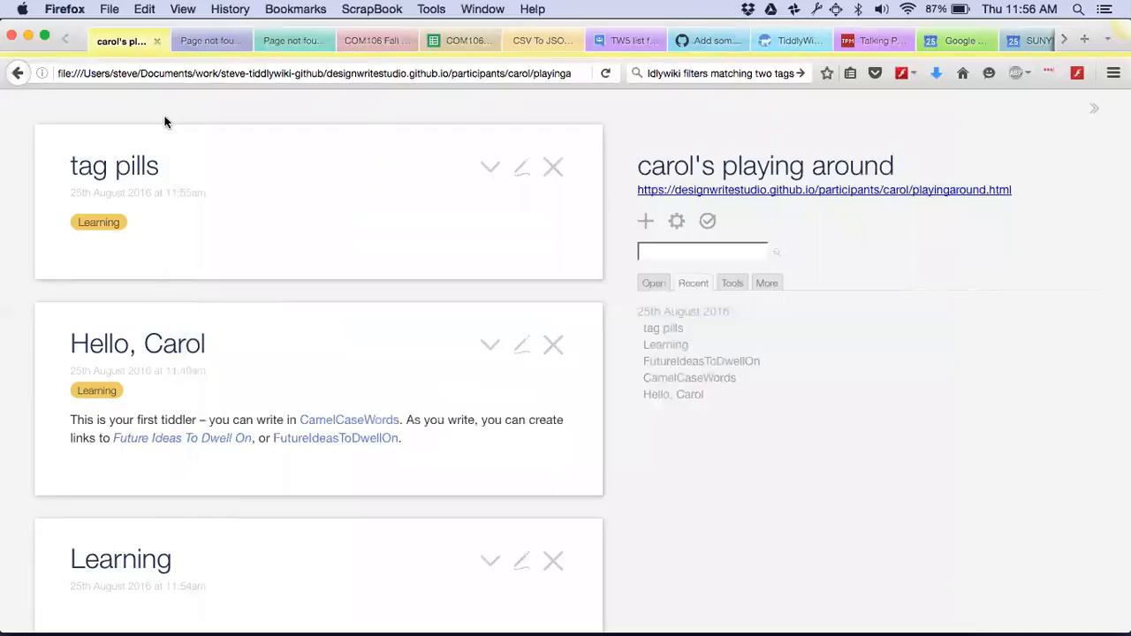
{"action": "left_click", "coordinate": [742, 192]}
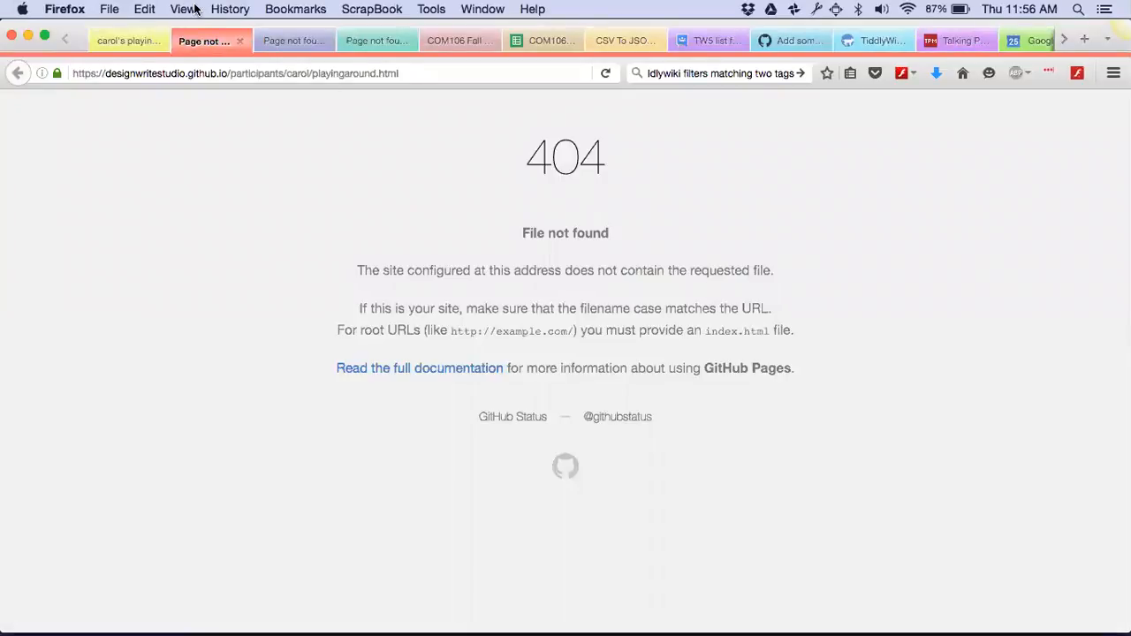
Step: Clear only Firefox's cache via Preferences' Clear Recent History, then close the preferences page
{"action": "left_click", "coordinate": [184, 9]}
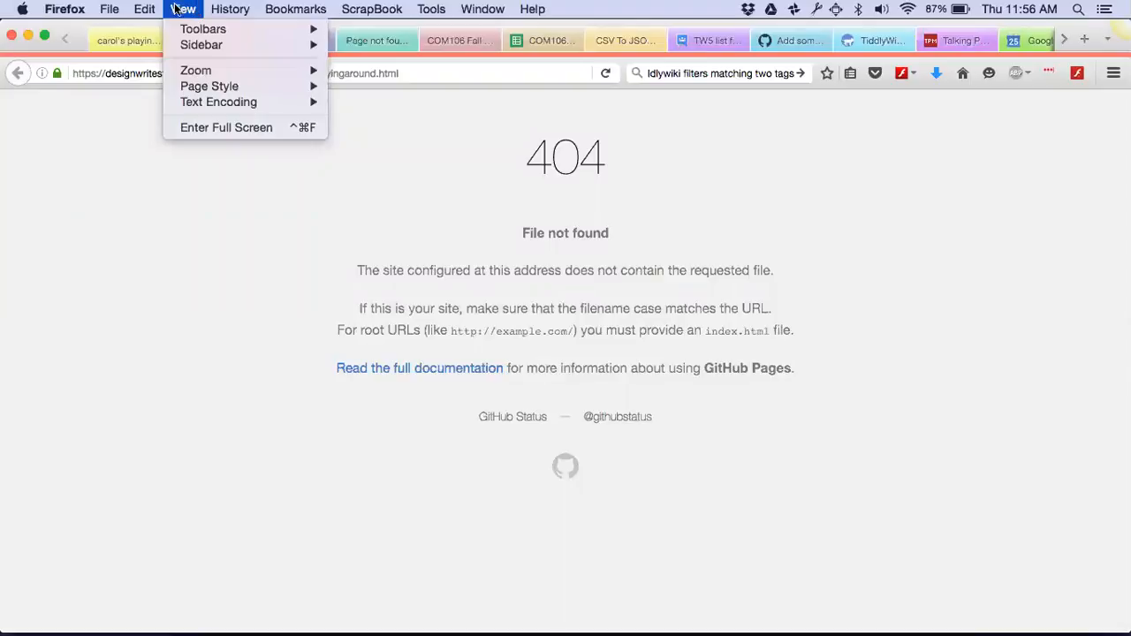
{"action": "mouse_move", "coordinate": [311, 9]}
{"action": "mouse_move", "coordinate": [67, 9]}
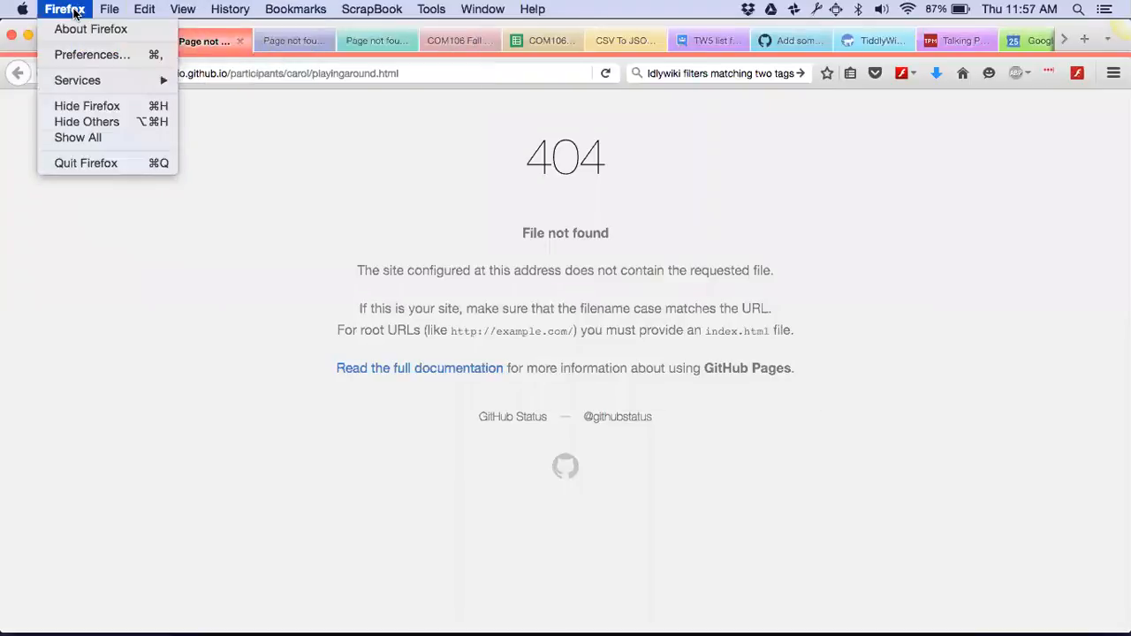
{"action": "left_click", "coordinate": [106, 55]}
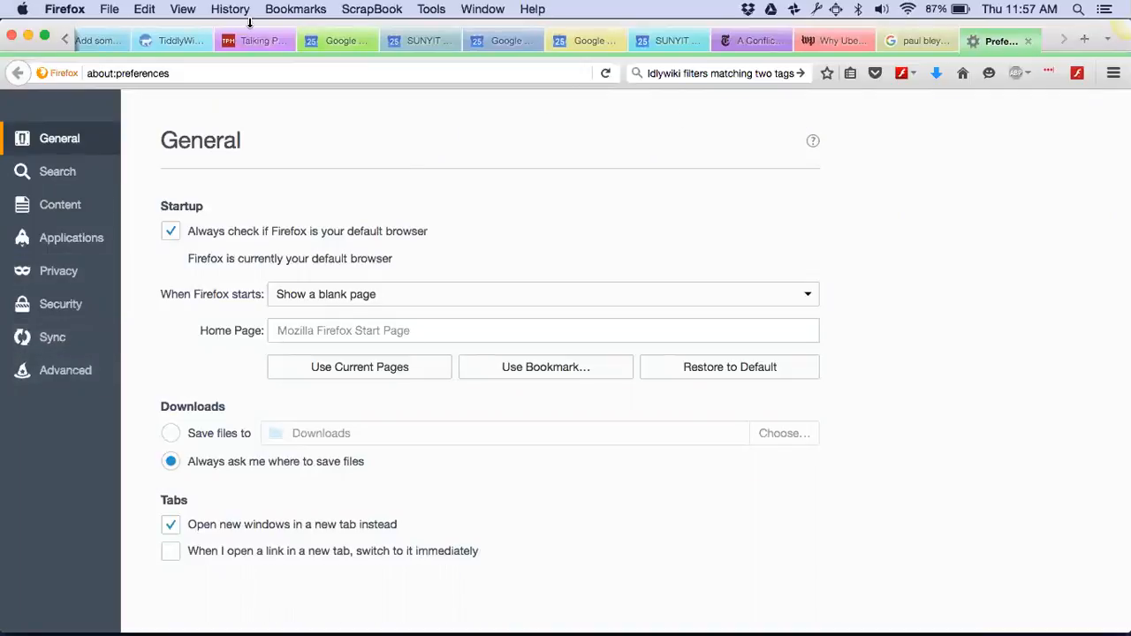
{"action": "left_click", "coordinate": [232, 9]}
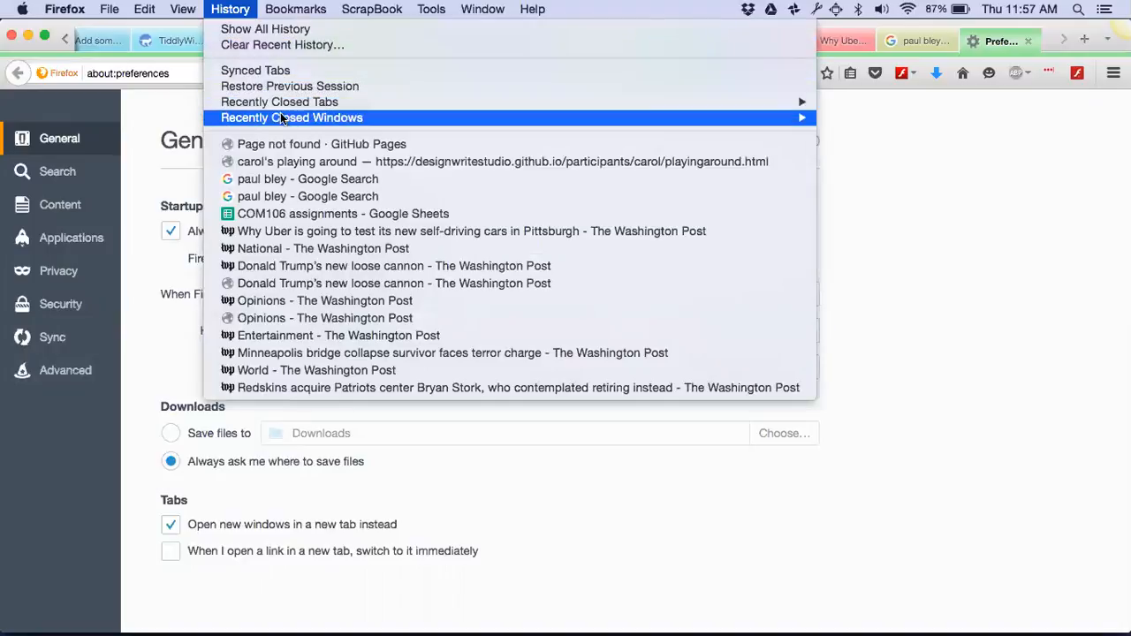
{"action": "left_click", "coordinate": [276, 45]}
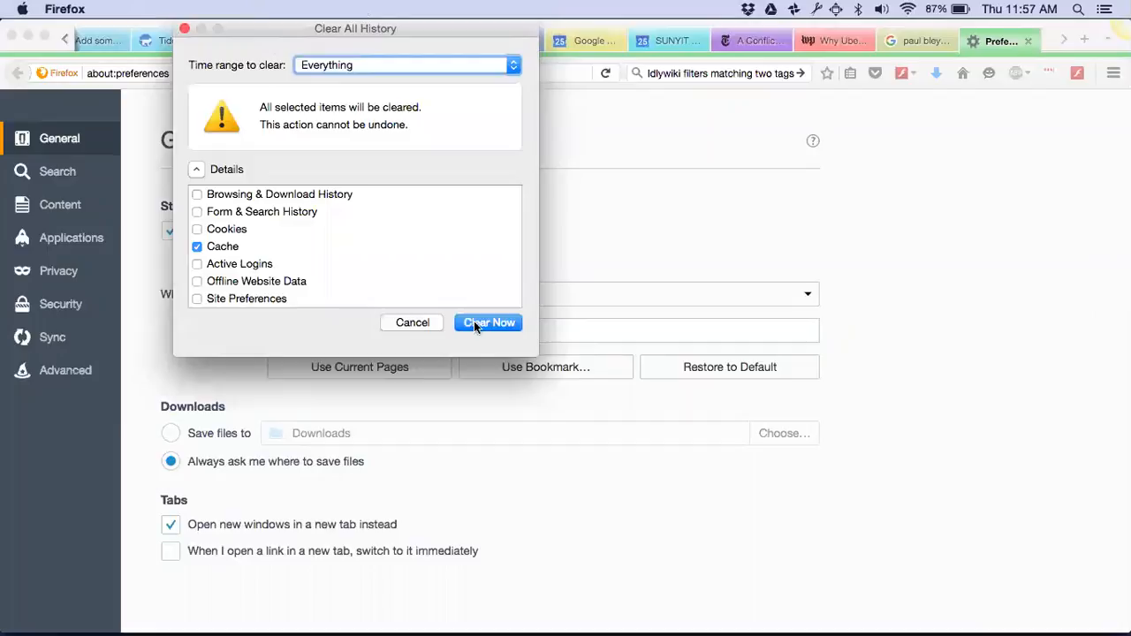
{"action": "left_click", "coordinate": [477, 323]}
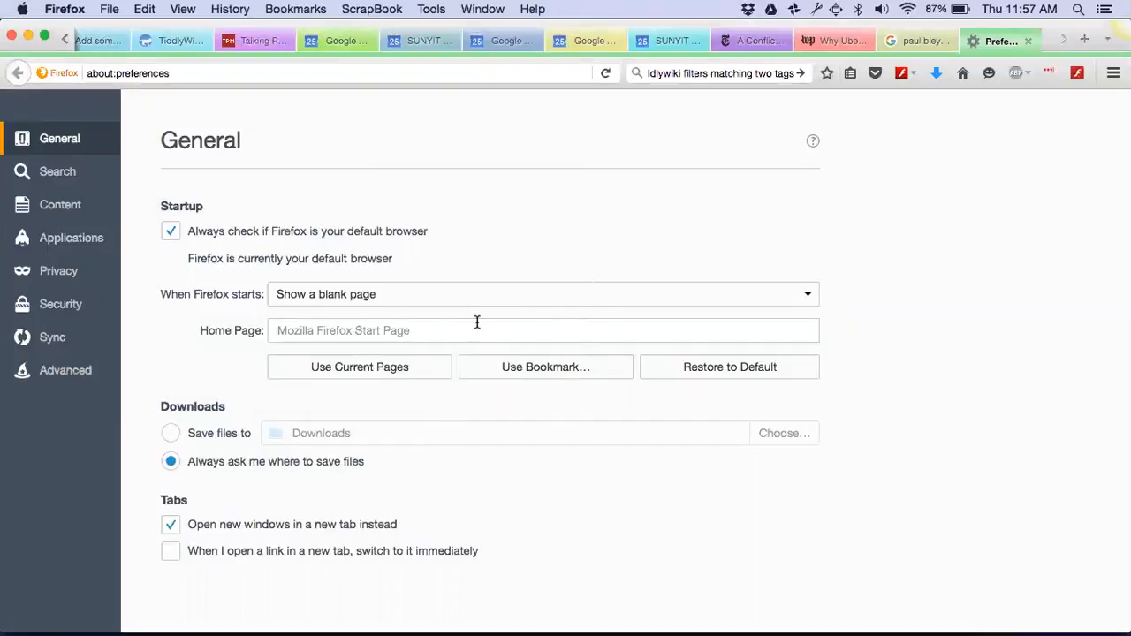
{"action": "key", "text": "super+w"}
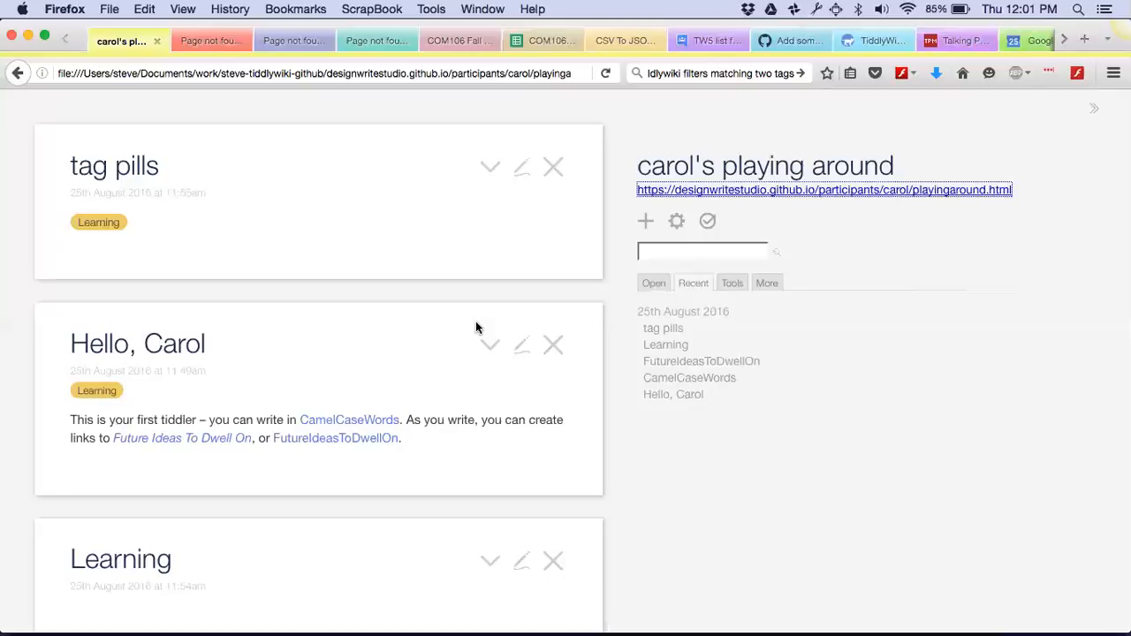
Step: Search Google for 'paul bley discography', close the Page not found tabs, and save the Possible Projects draft
{"action": "key", "text": "super+t"}
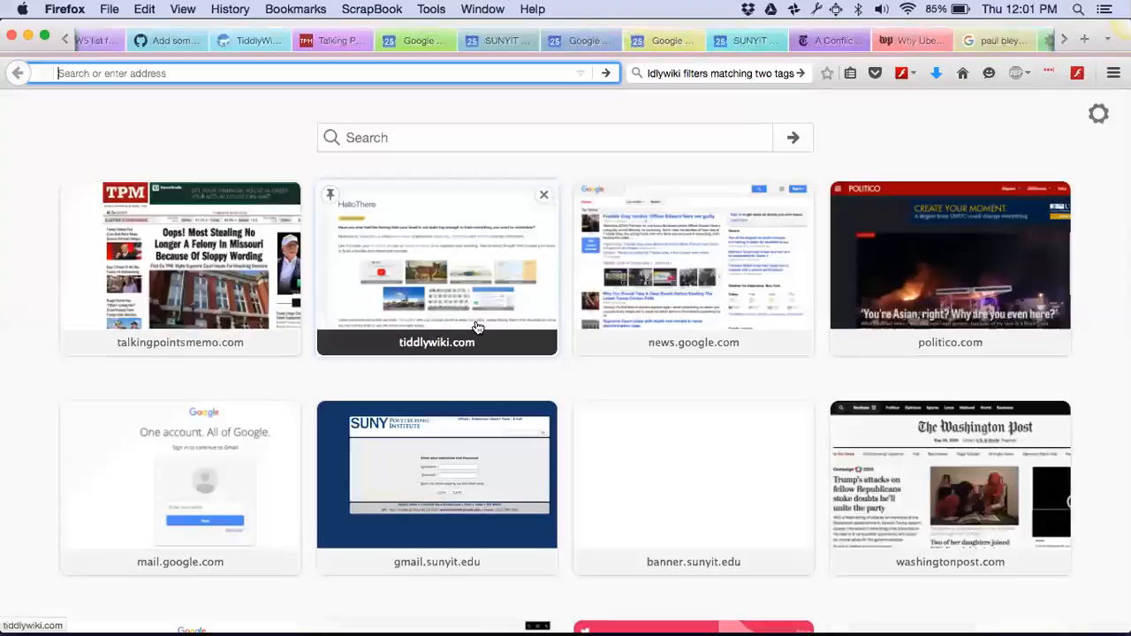
{"action": "type", "text": "paul bl"}
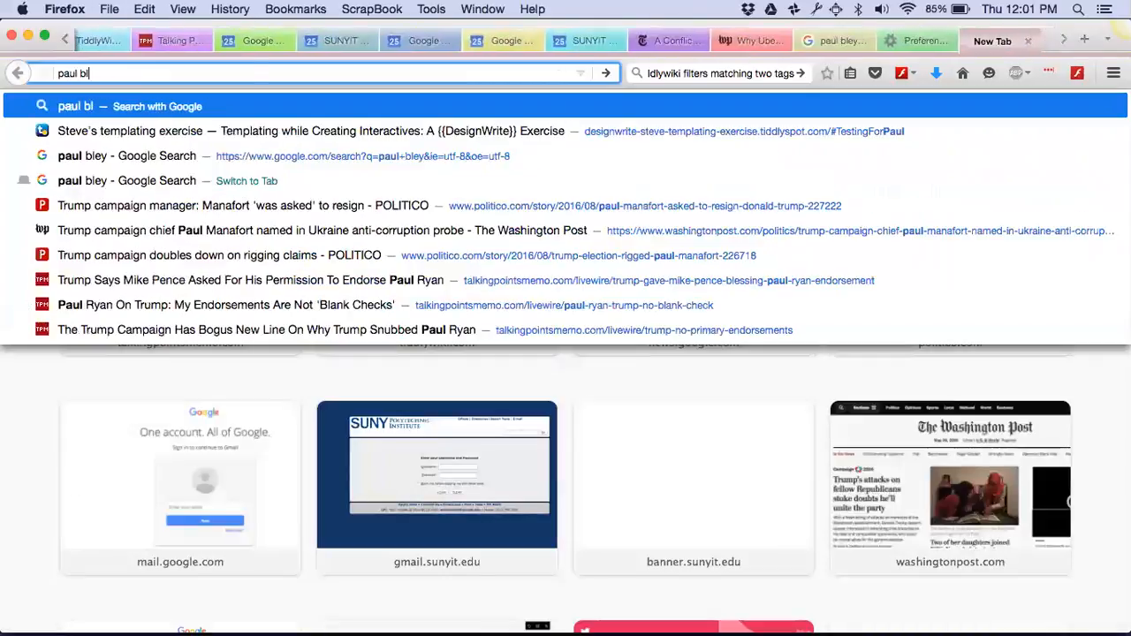
{"action": "type", "text": "ey discography"}
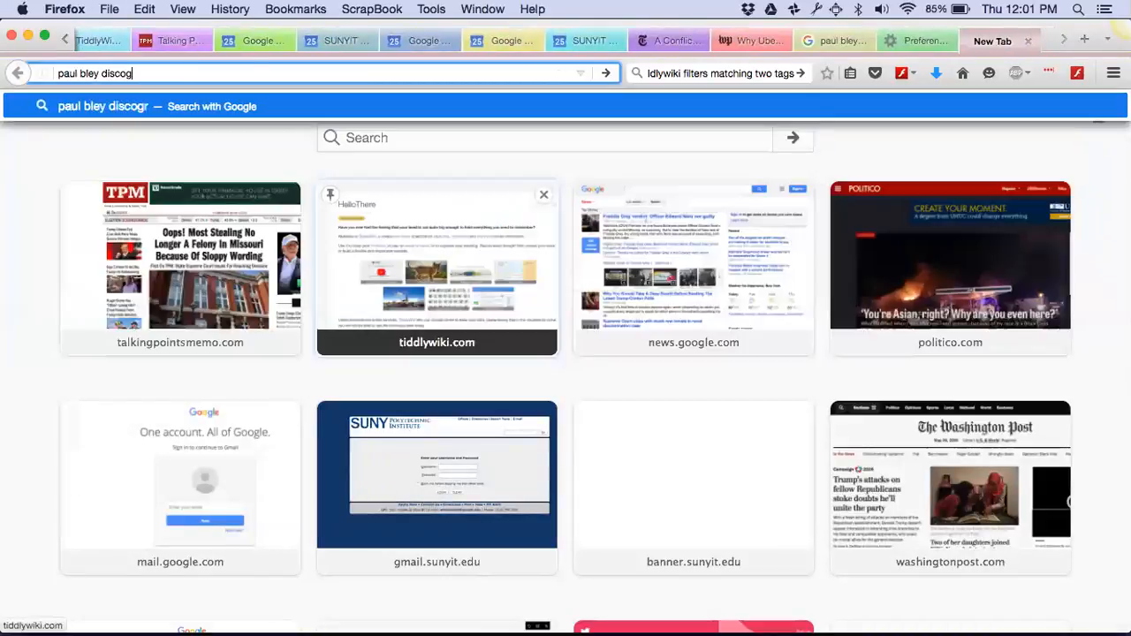
{"action": "key", "text": "Return"}
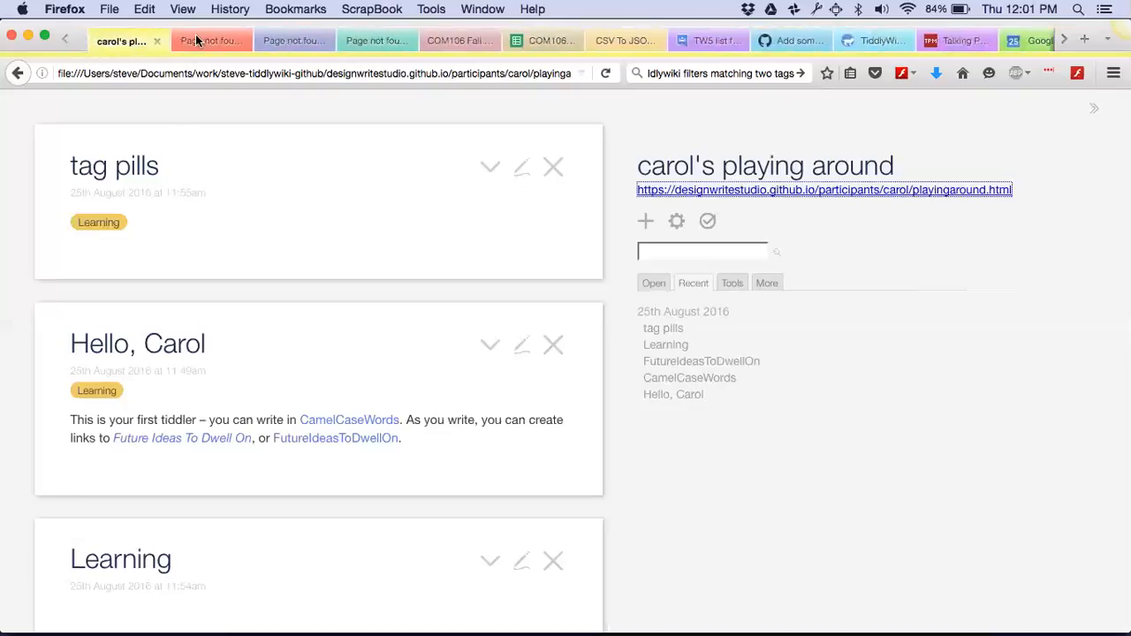
{"action": "left_click", "coordinate": [198, 40]}
{"action": "key", "text": "super+w"}
{"action": "key", "text": "super+w"}
{"action": "key", "text": "super+w"}
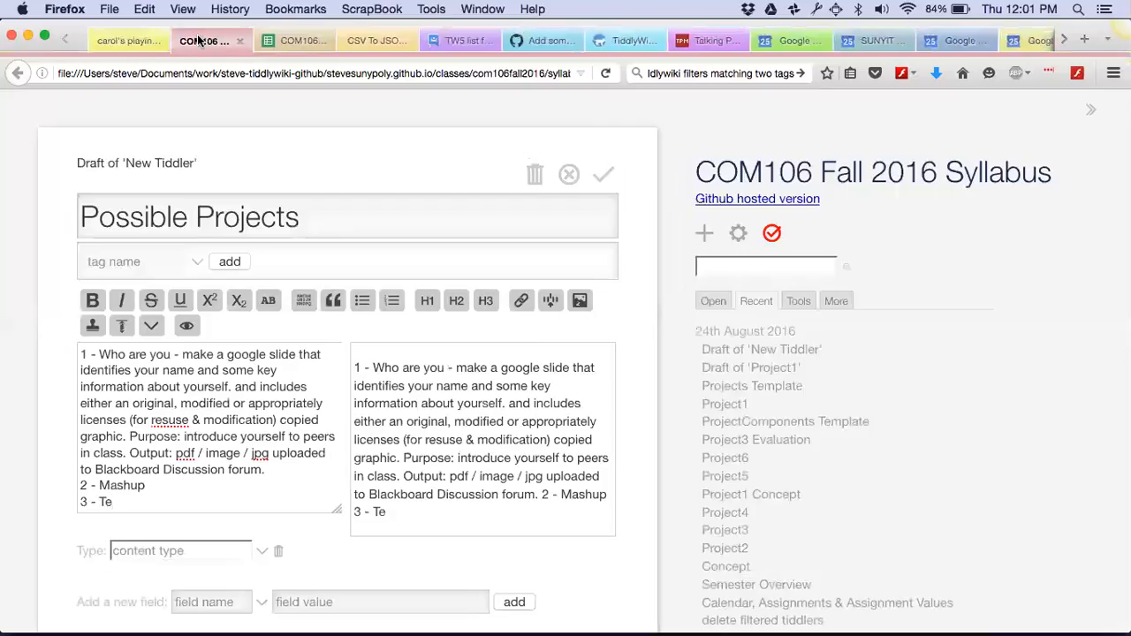
{"action": "left_click", "coordinate": [605, 175]}
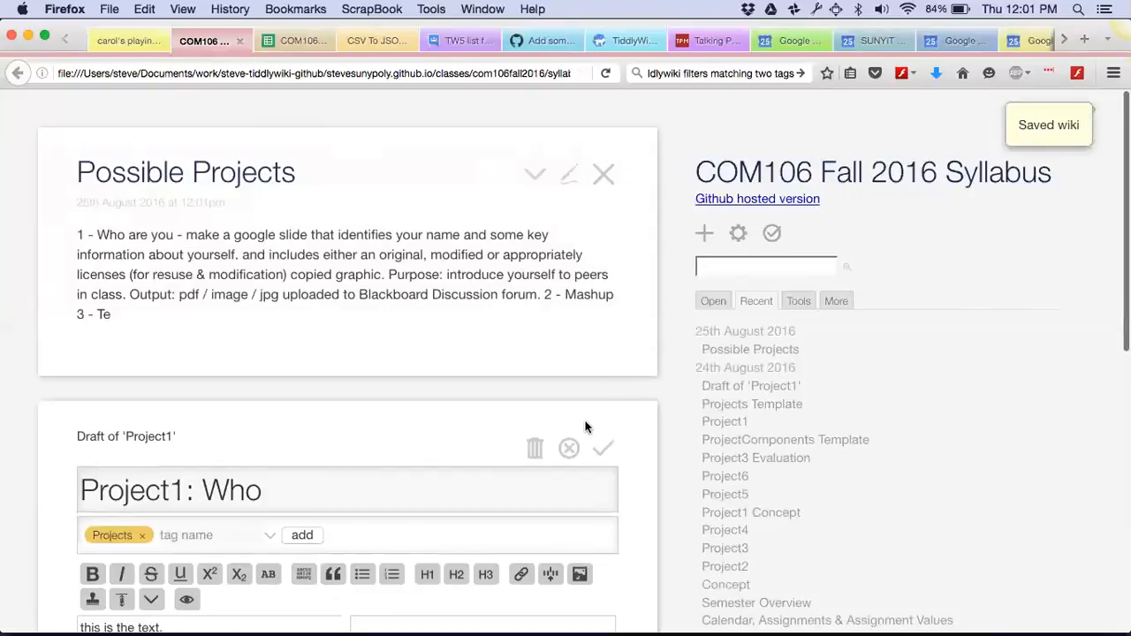
{"action": "key", "text": "super+w"}
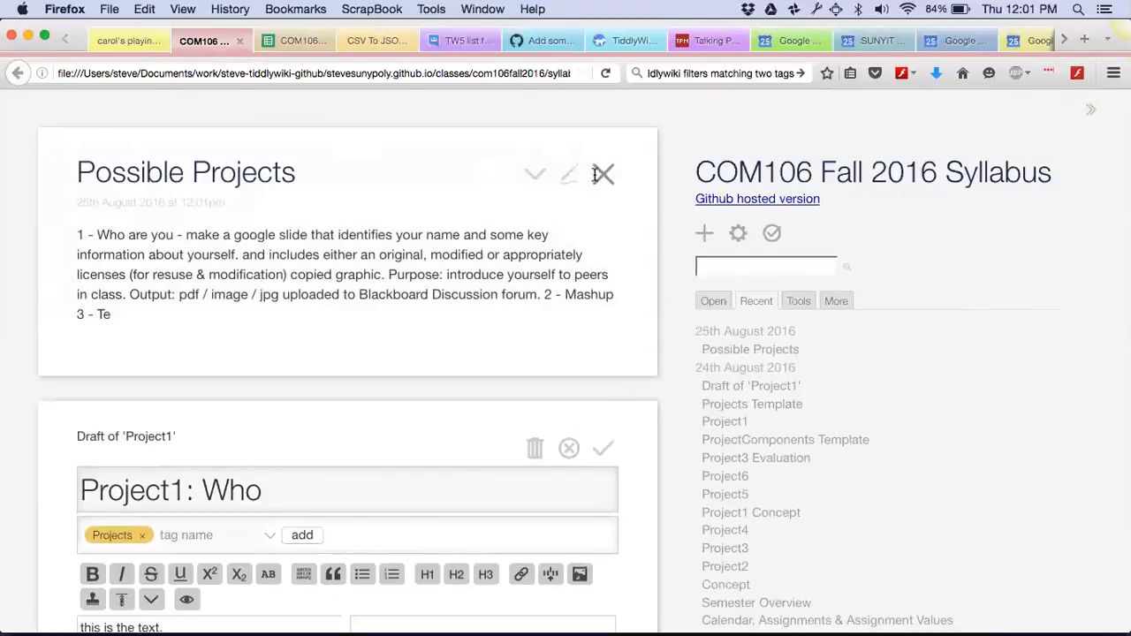
Step: Save the page from a new window into ScrapBook, then return to Carol's wiki tab
{"action": "left_click", "coordinate": [113, 9]}
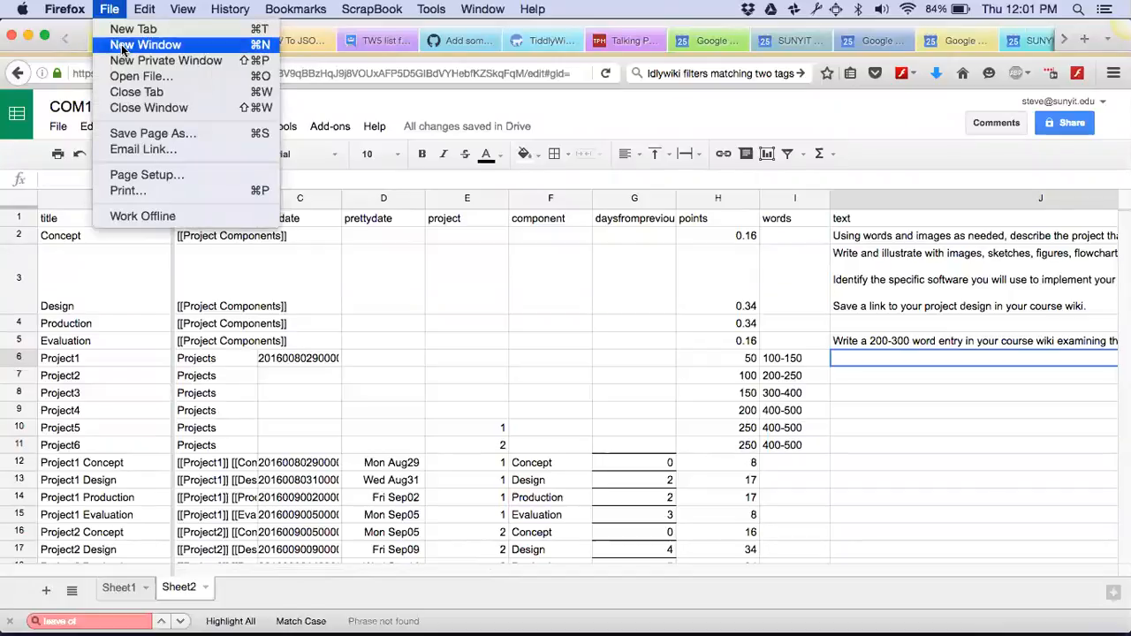
{"action": "left_click", "coordinate": [121, 44]}
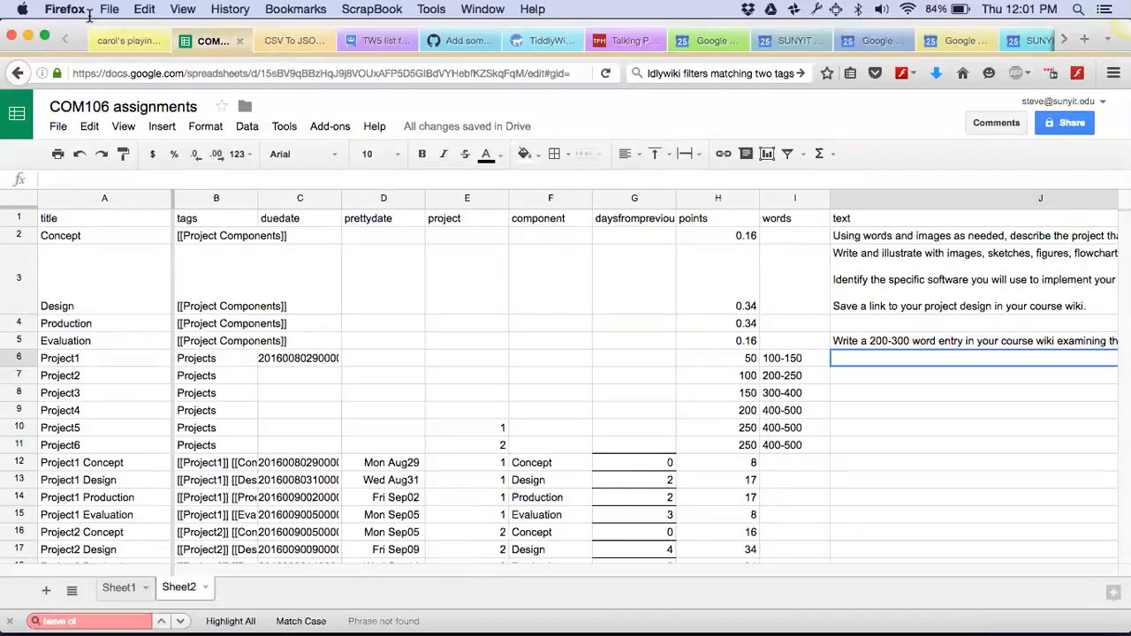
{"action": "left_click", "coordinate": [109, 11]}
{"action": "left_click", "coordinate": [374, 31]}
{"action": "key", "text": "super+Tab"}
{"action": "key", "text": "super+shift+Tab"}
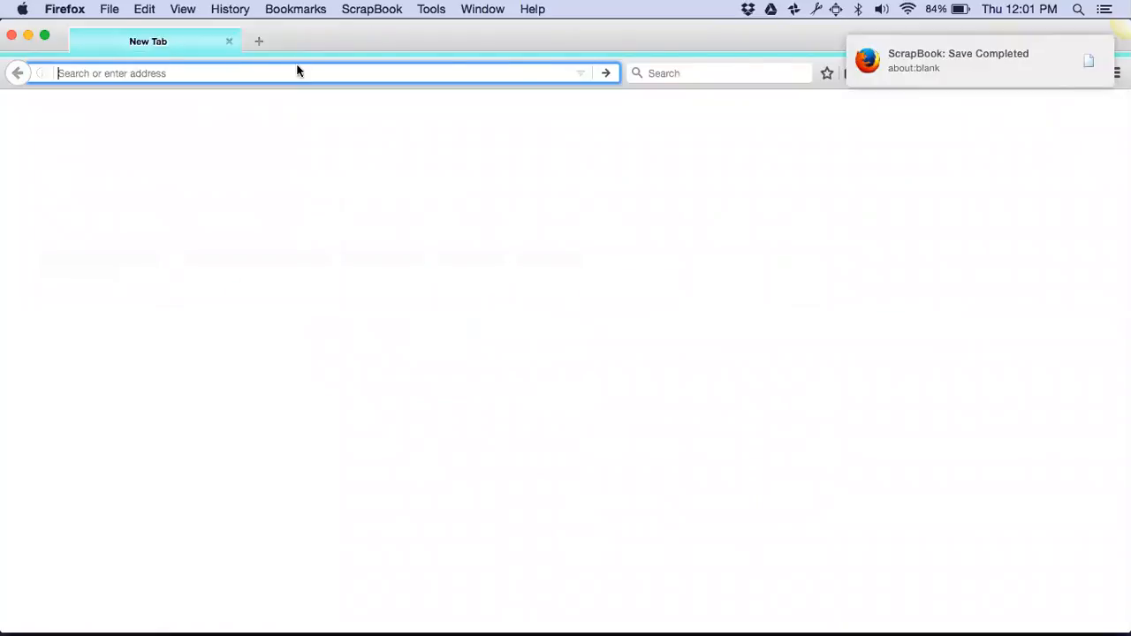
{"action": "key", "text": "super+w"}
{"action": "left_click", "coordinate": [115, 42]}
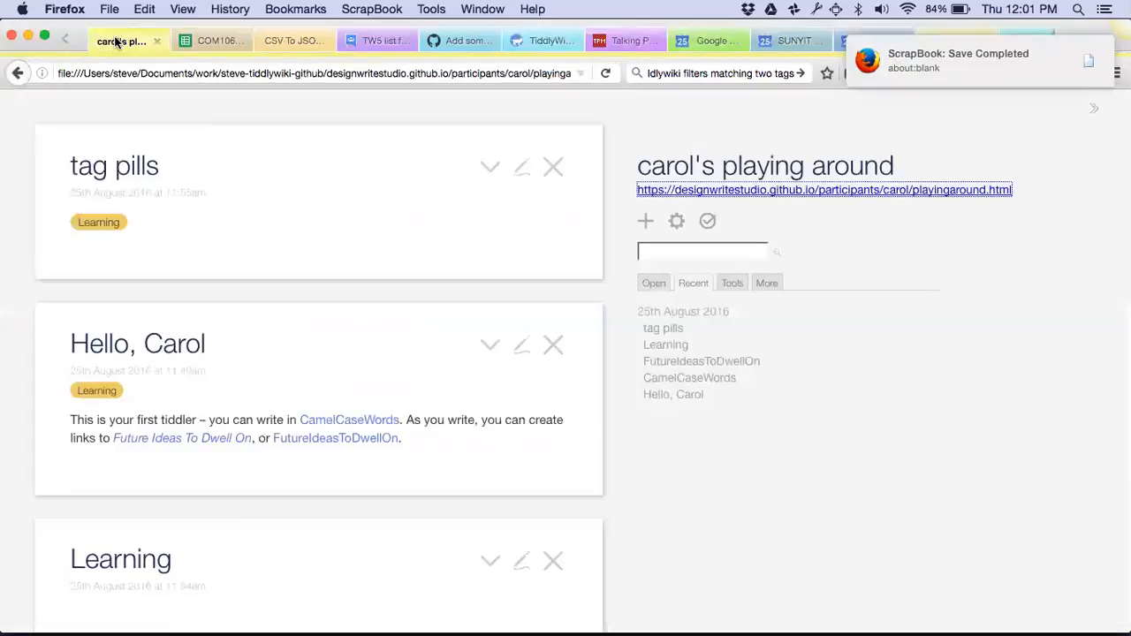
Step: Save the changes to Carol's playing around wiki
{"action": "left_click", "coordinate": [161, 71]}
{"action": "key", "text": "super+c"}
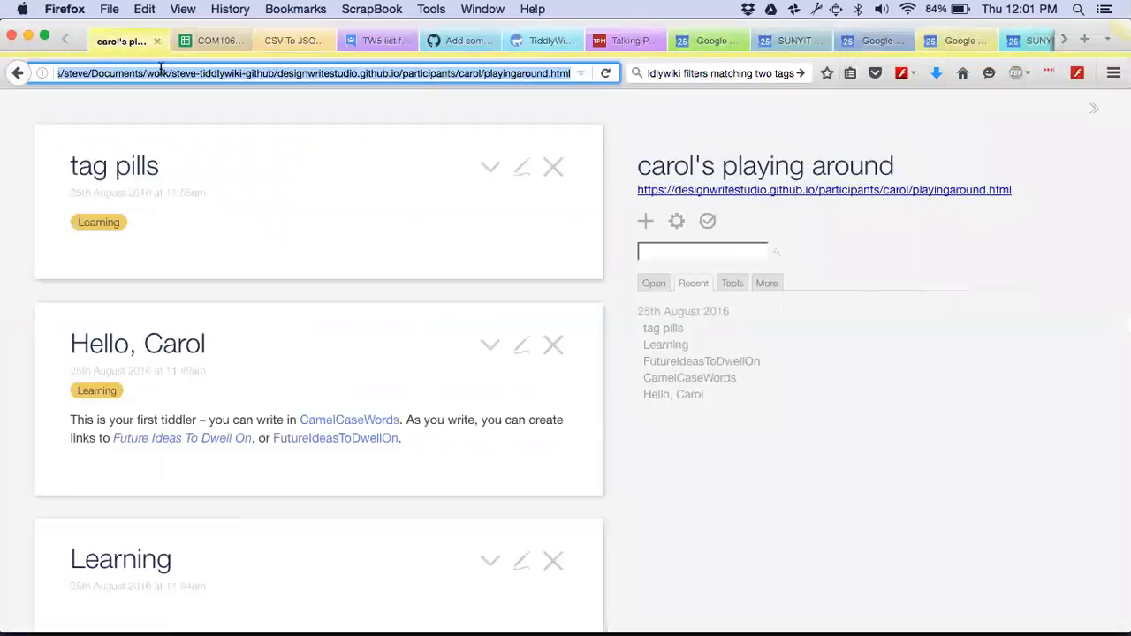
{"action": "left_click", "coordinate": [710, 223]}
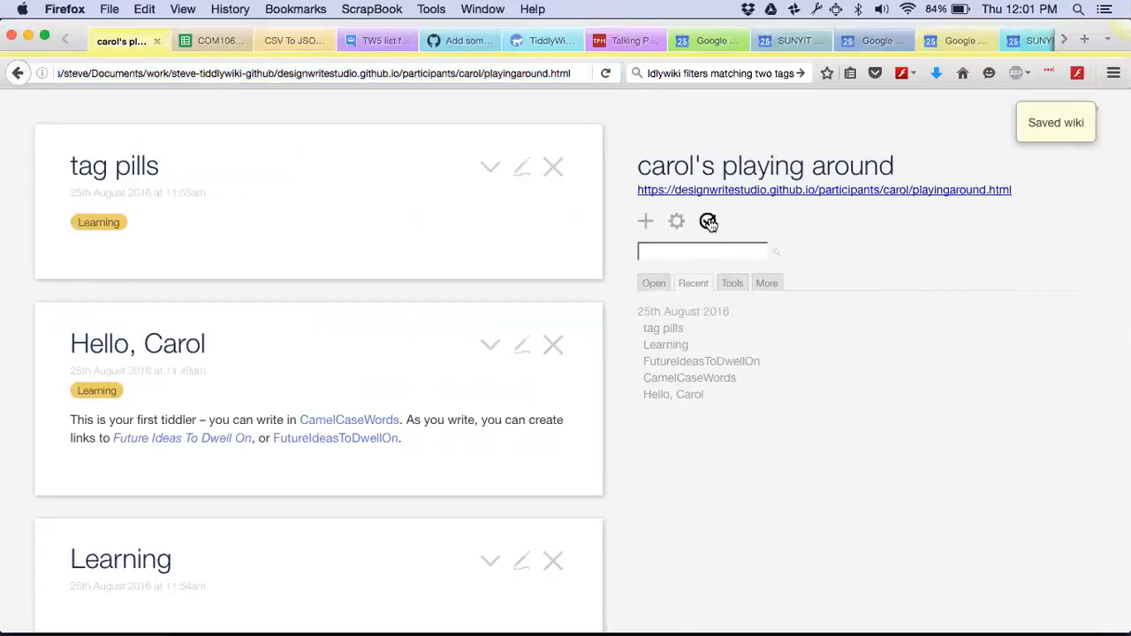
{"action": "key", "text": "super+Tab"}
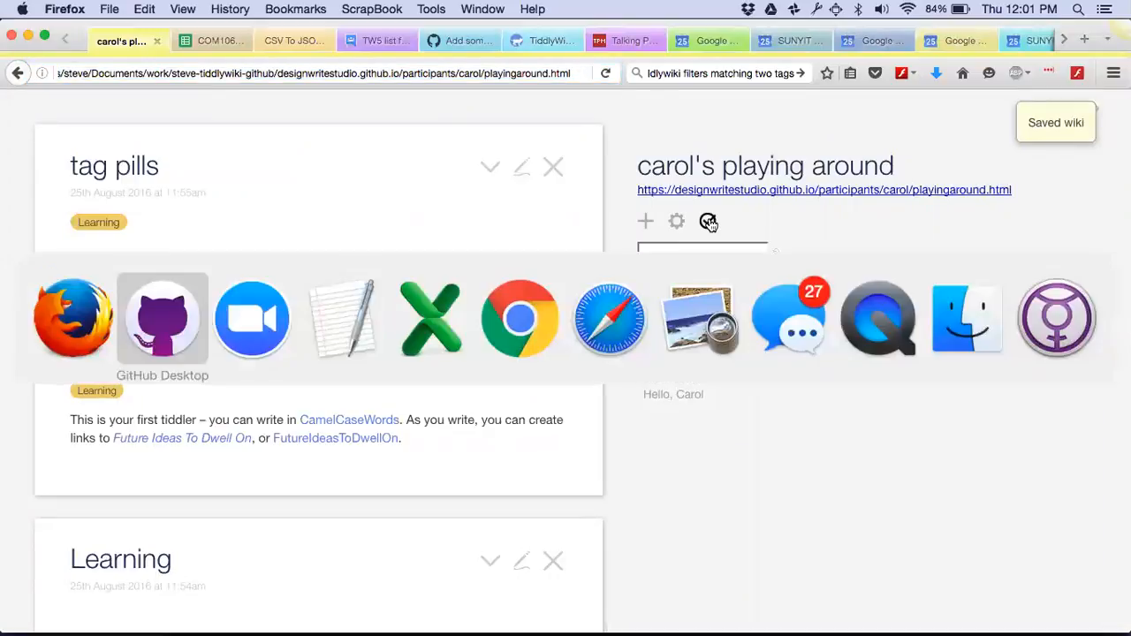
{"action": "key", "text": "super+shift+Tab"}
Step: Load the local copy of Carol's wiki in a new window, with a blank tab beside it
{"action": "key", "text": "super+n"}
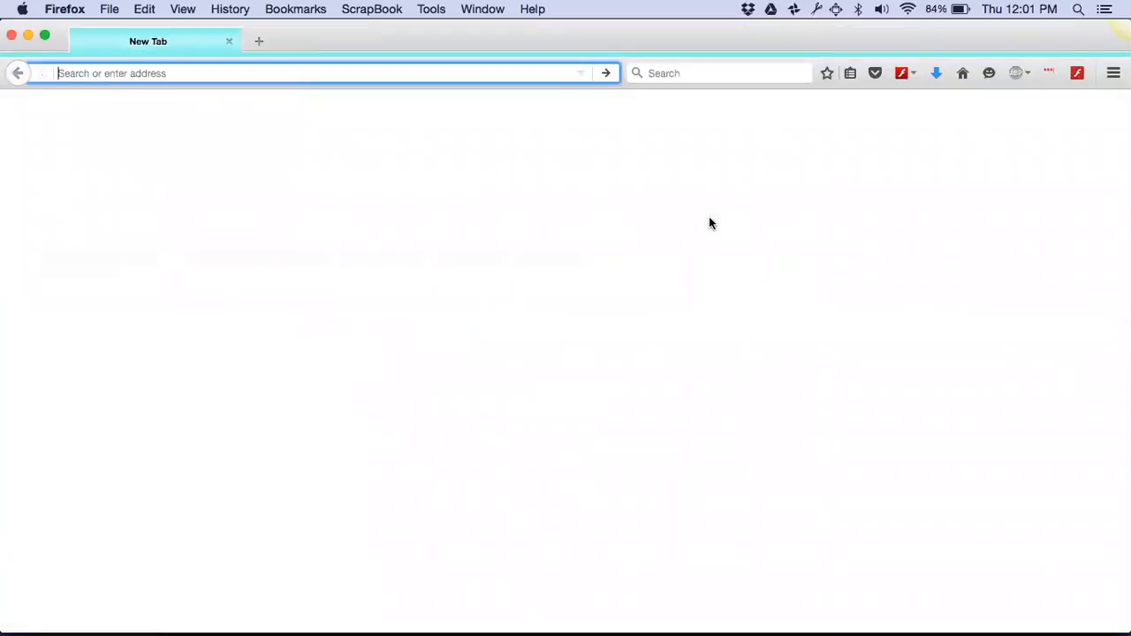
{"action": "key", "text": "super+v"}
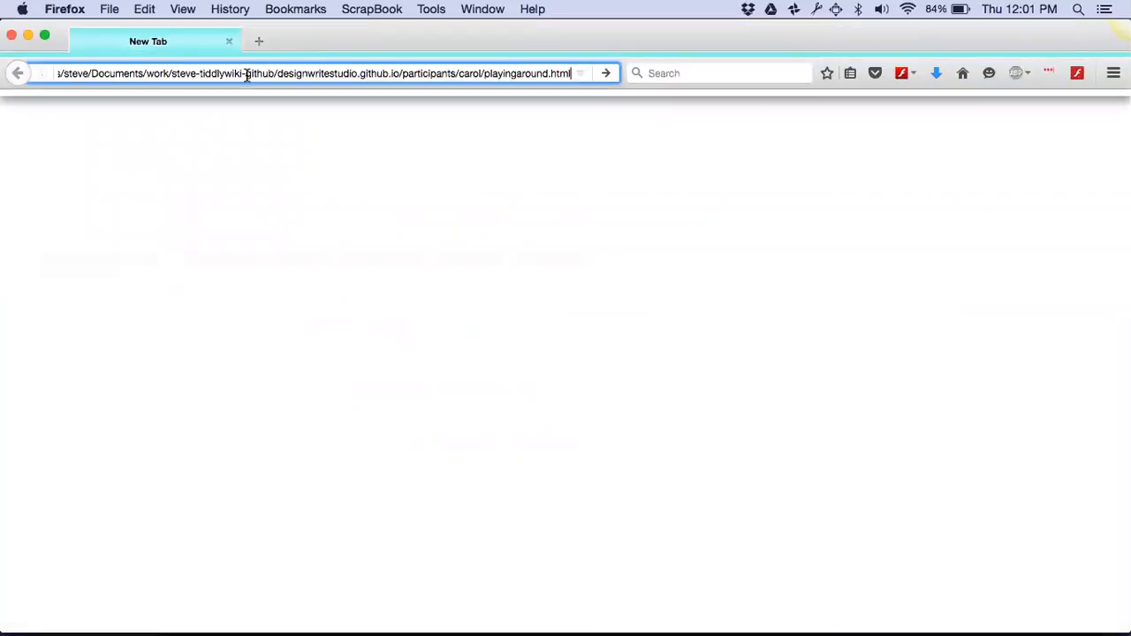
{"action": "key", "text": "Return"}
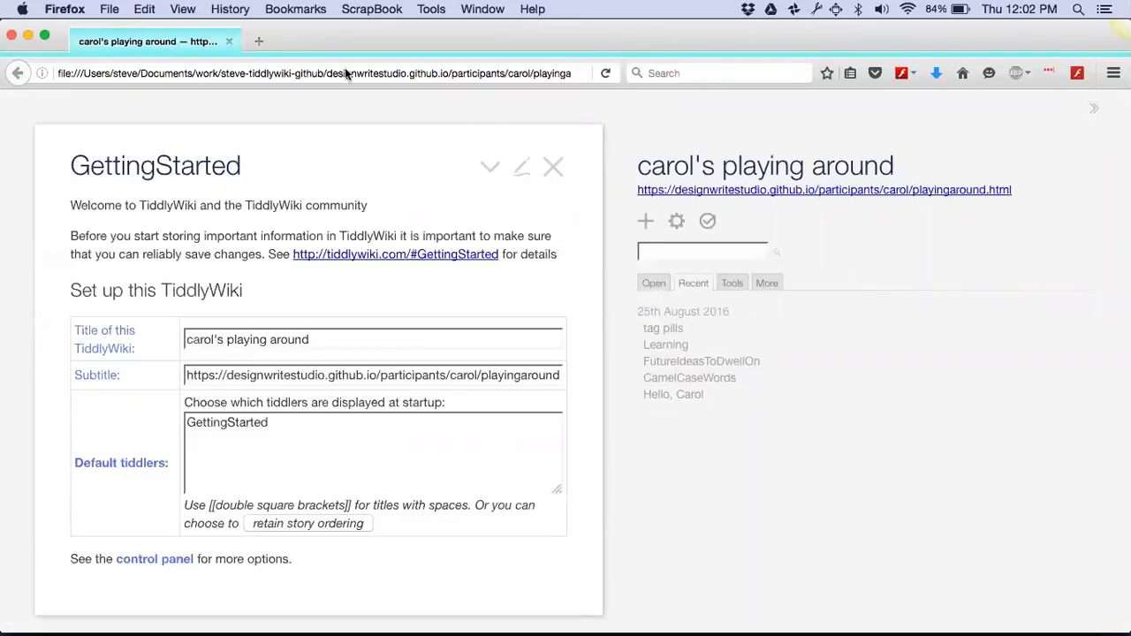
{"action": "key", "text": "super+t"}
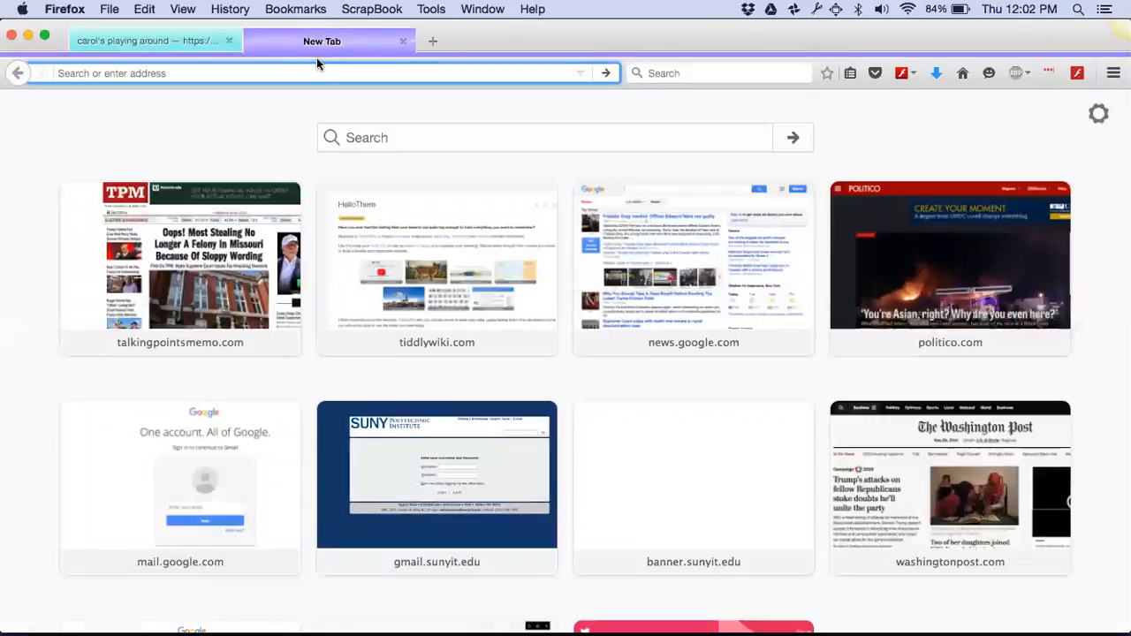
Step: Search 'paul bley discography' and open the jazzdisco, Discogs and AllMusic discographies in background tabs
{"action": "type", "text": "paul bley discography"}
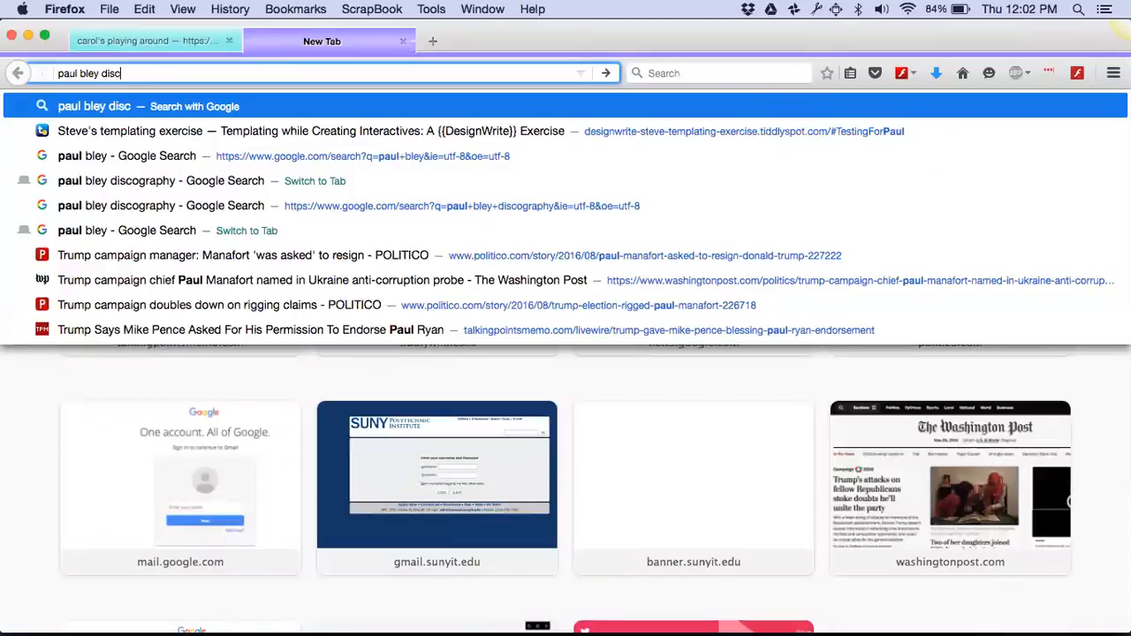
{"action": "key", "text": "Return"}
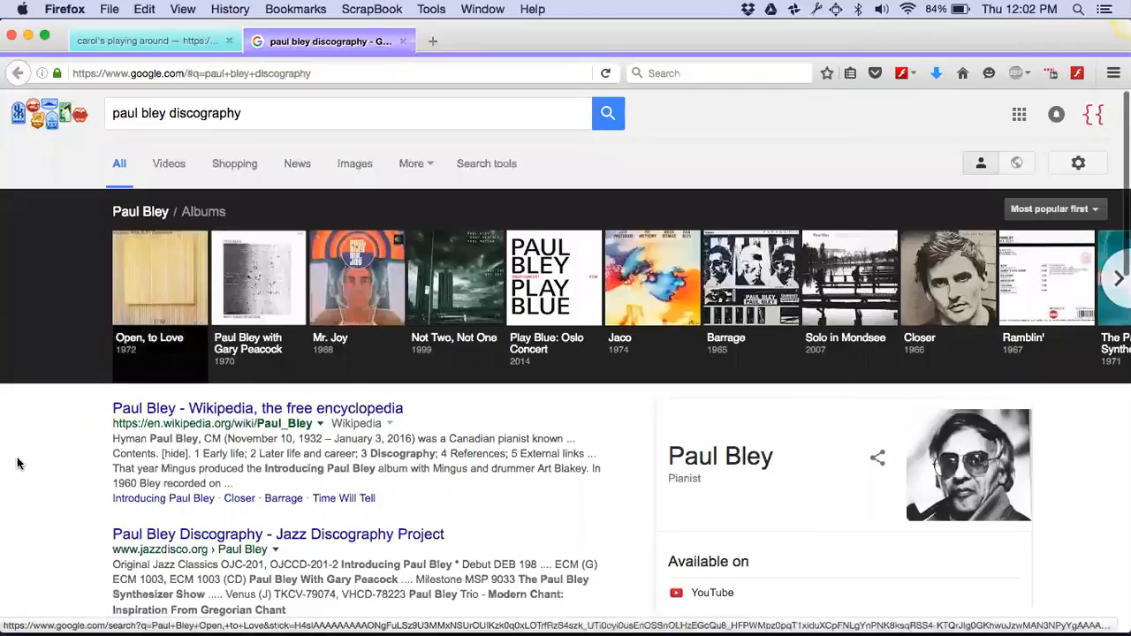
{"action": "scroll", "coordinate": [18, 462], "scroll_direction": "down", "scroll_amount": 4}
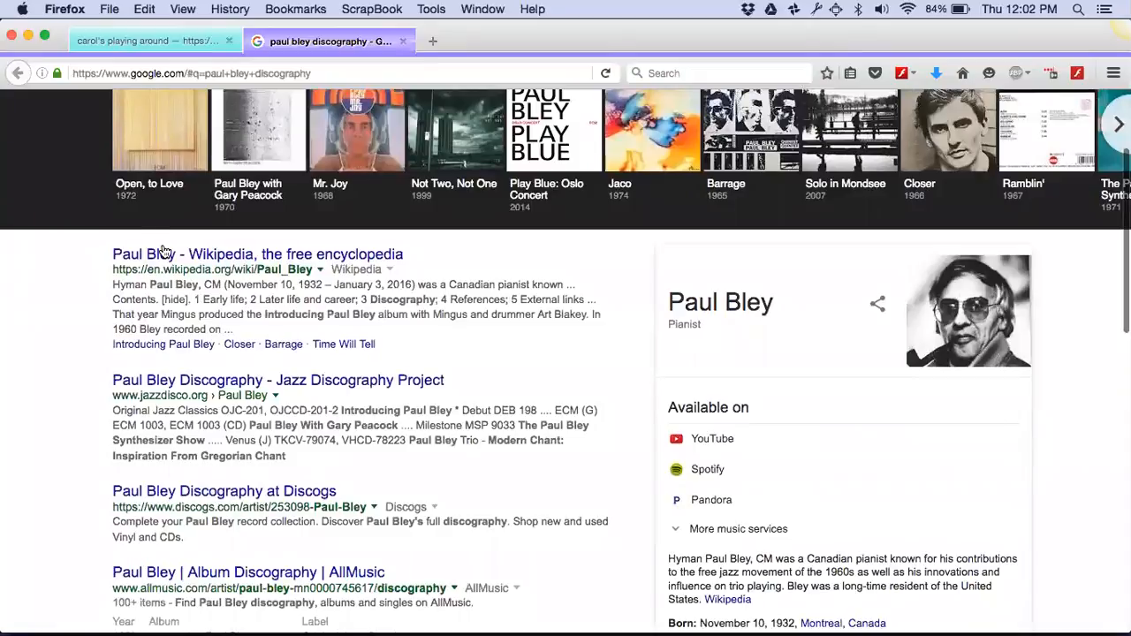
{"action": "left_click", "coordinate": [189, 381], "text": "super"}
{"action": "scroll", "coordinate": [52, 505], "scroll_direction": "down", "scroll_amount": 4}
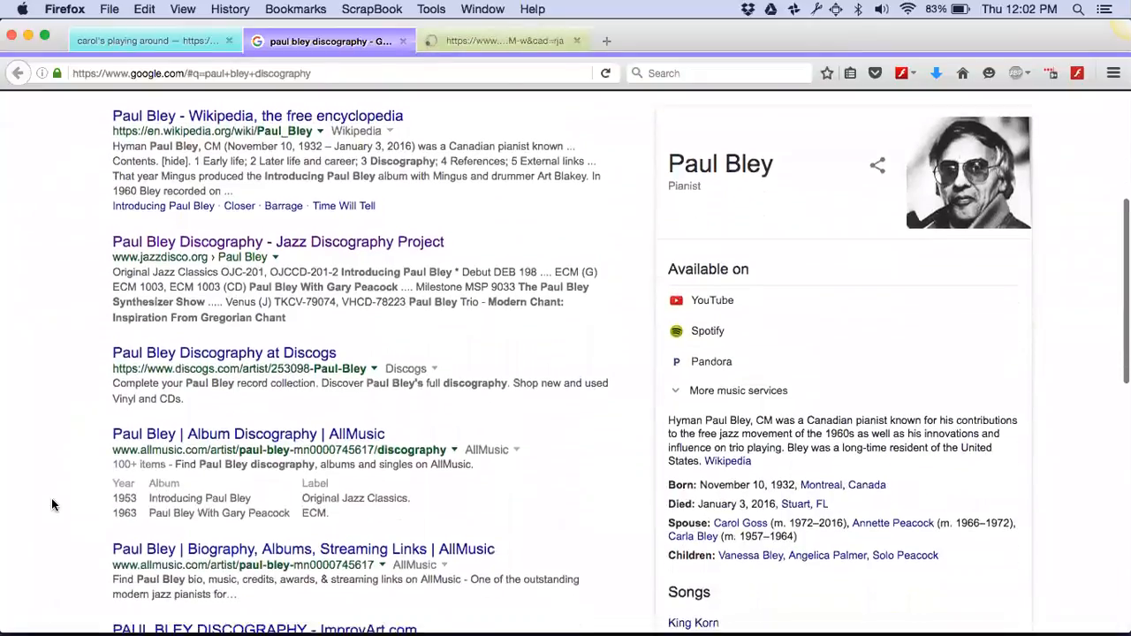
{"action": "left_click", "coordinate": [195, 329], "text": "super"}
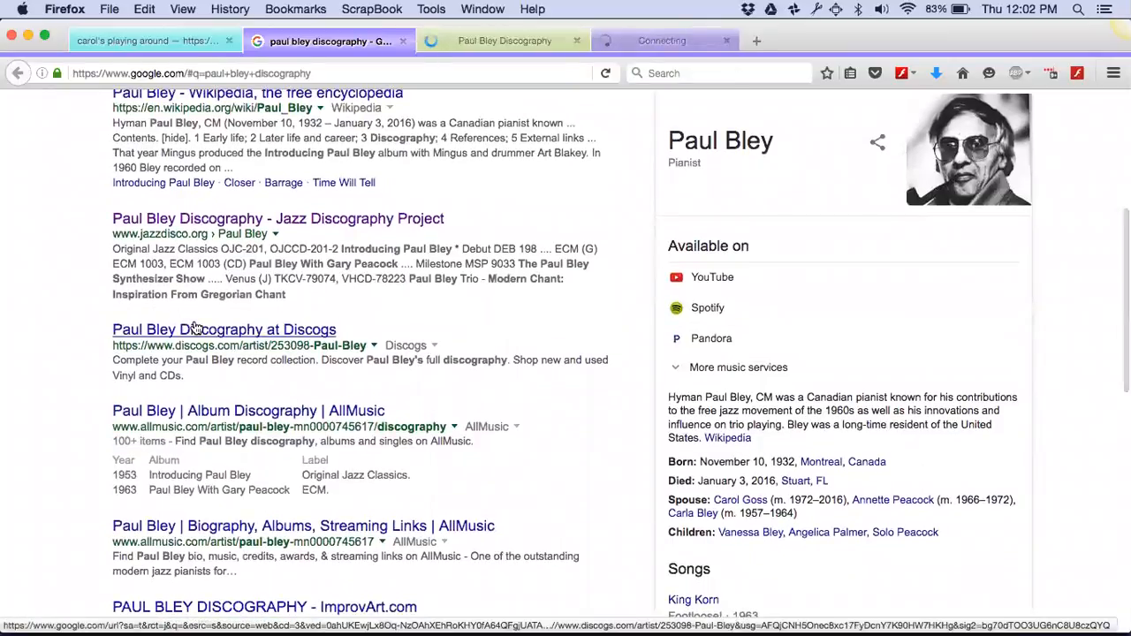
{"action": "scroll", "coordinate": [72, 416], "scroll_direction": "down", "scroll_amount": 2}
{"action": "left_click", "coordinate": [191, 351], "text": "super"}
Step: Also open the AllMusic biography, ImprovArt discography and Paul Bley Tribute post in background tabs
{"action": "scroll", "coordinate": [47, 419], "scroll_direction": "down", "scroll_amount": 3}
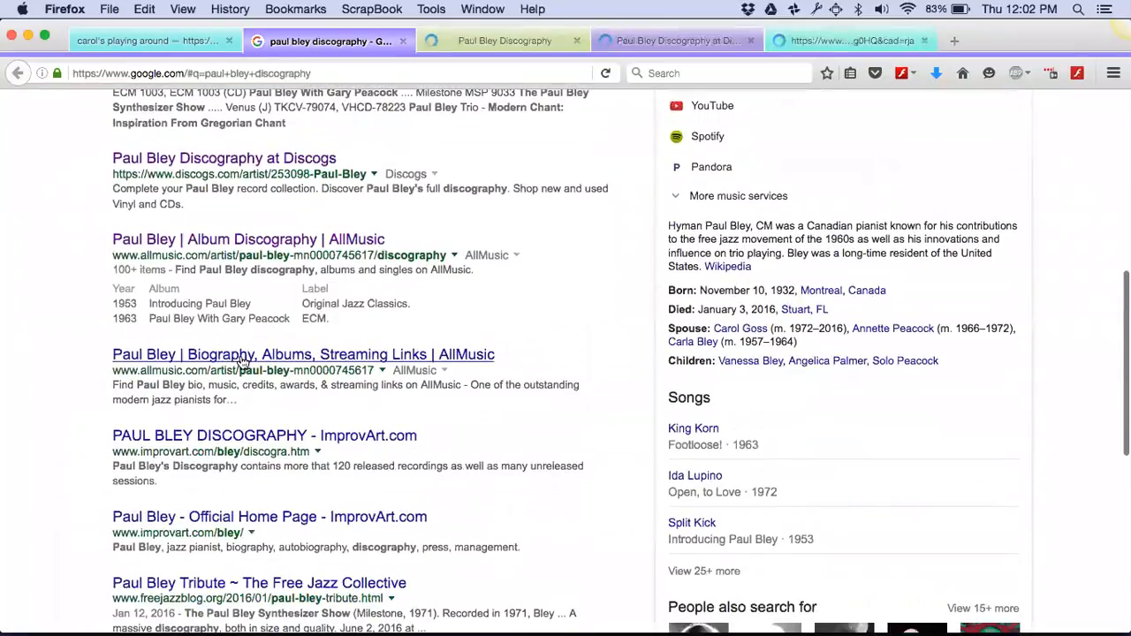
{"action": "left_click", "coordinate": [221, 359], "text": "super"}
{"action": "scroll", "coordinate": [74, 453], "scroll_direction": "down", "scroll_amount": 1}
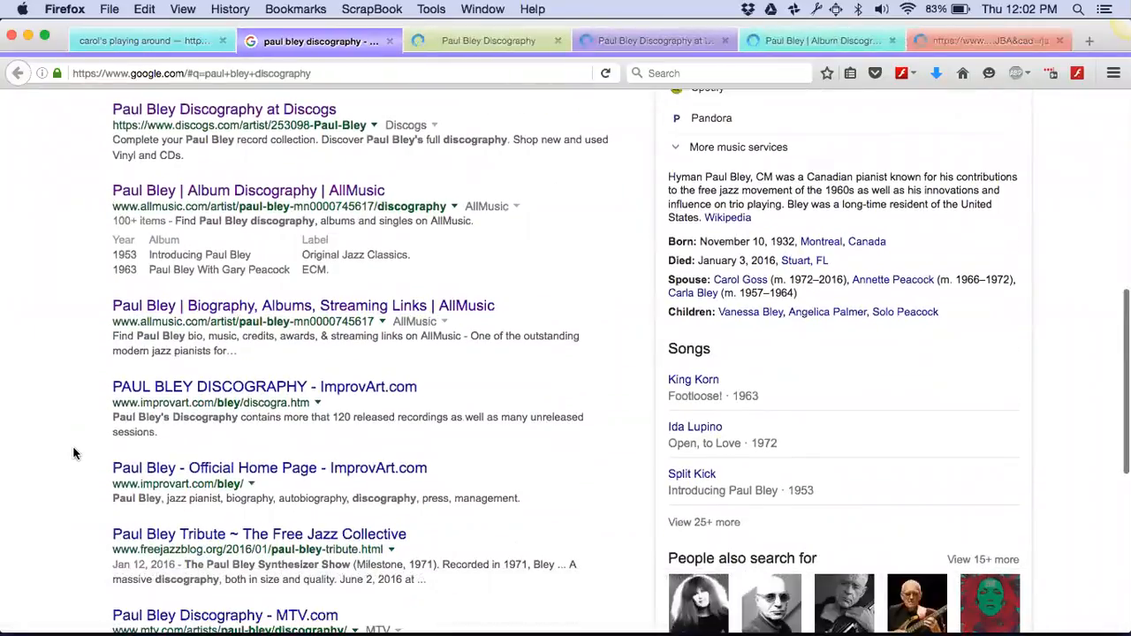
{"action": "left_click", "coordinate": [212, 387], "text": "super"}
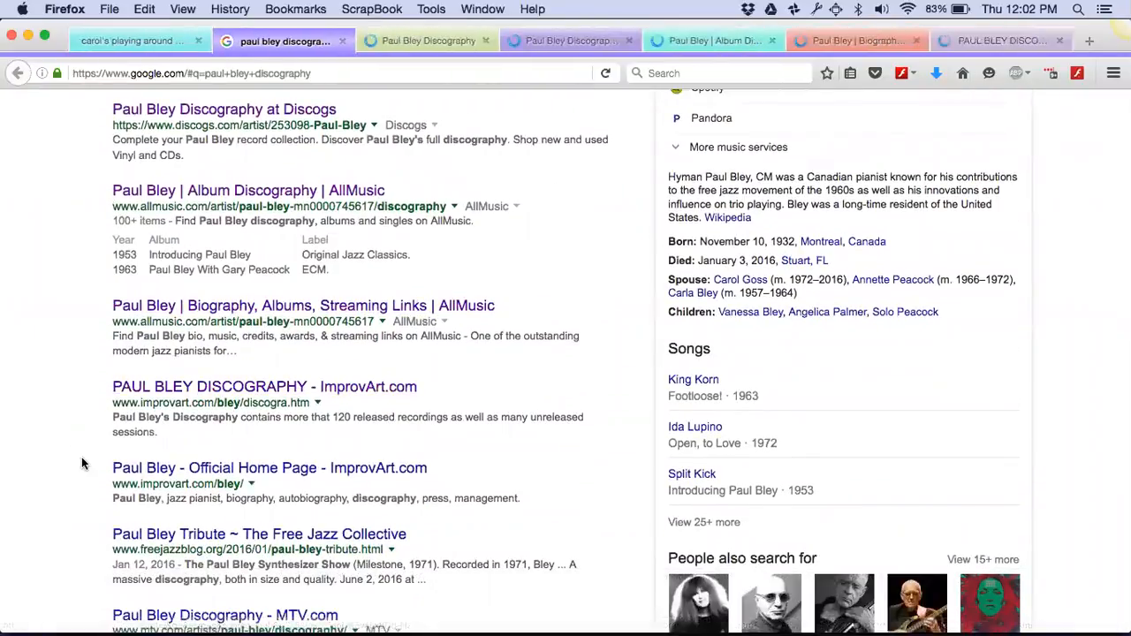
{"action": "scroll", "coordinate": [81, 456], "scroll_direction": "down", "scroll_amount": 2}
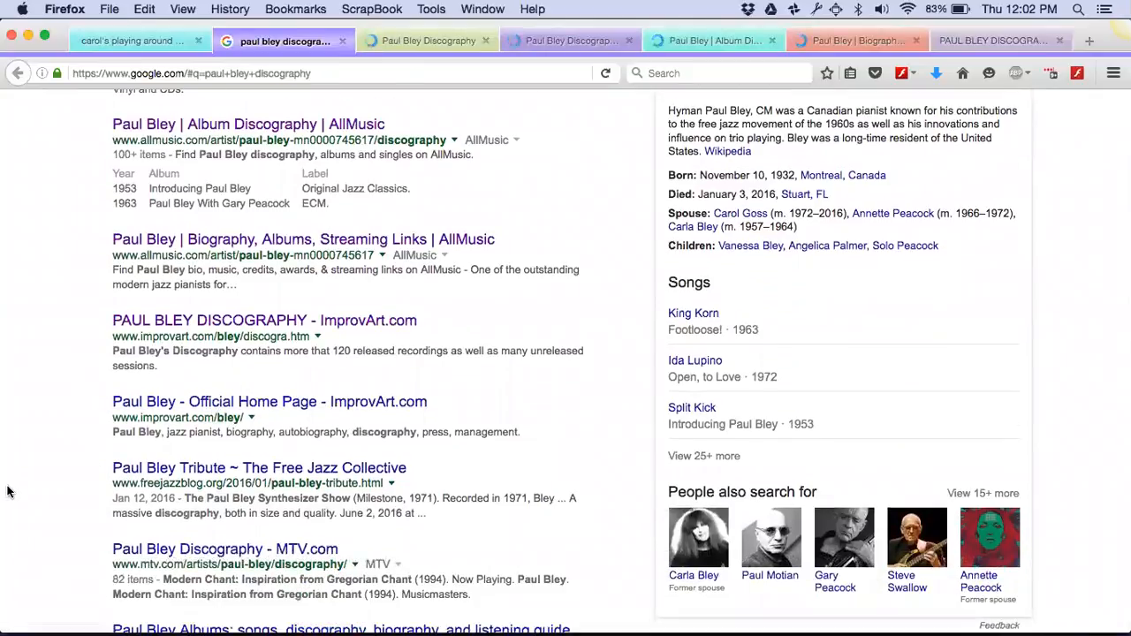
{"action": "scroll", "coordinate": [18, 477], "scroll_direction": "down", "scroll_amount": 1}
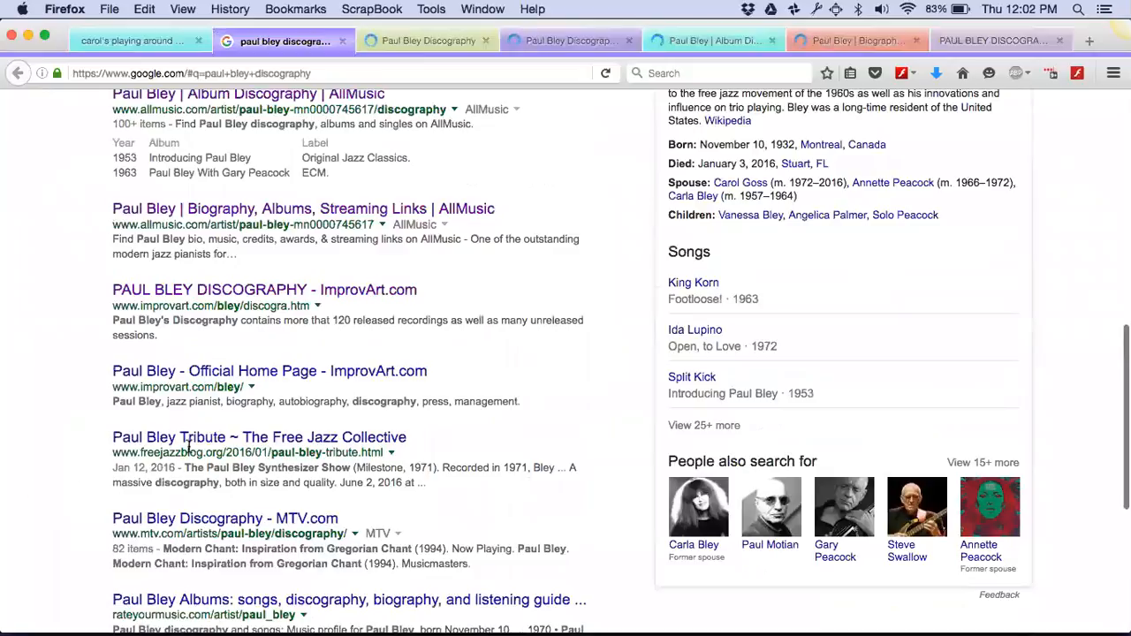
{"action": "left_click", "coordinate": [205, 437], "text": "super"}
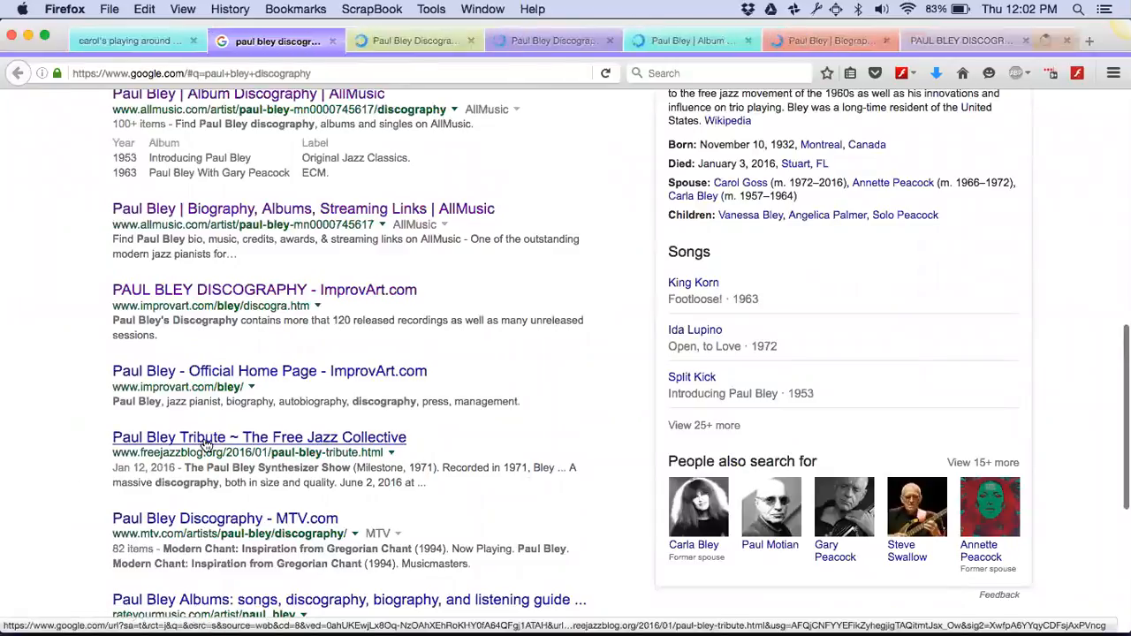
{"action": "left_click", "coordinate": [364, 10]}
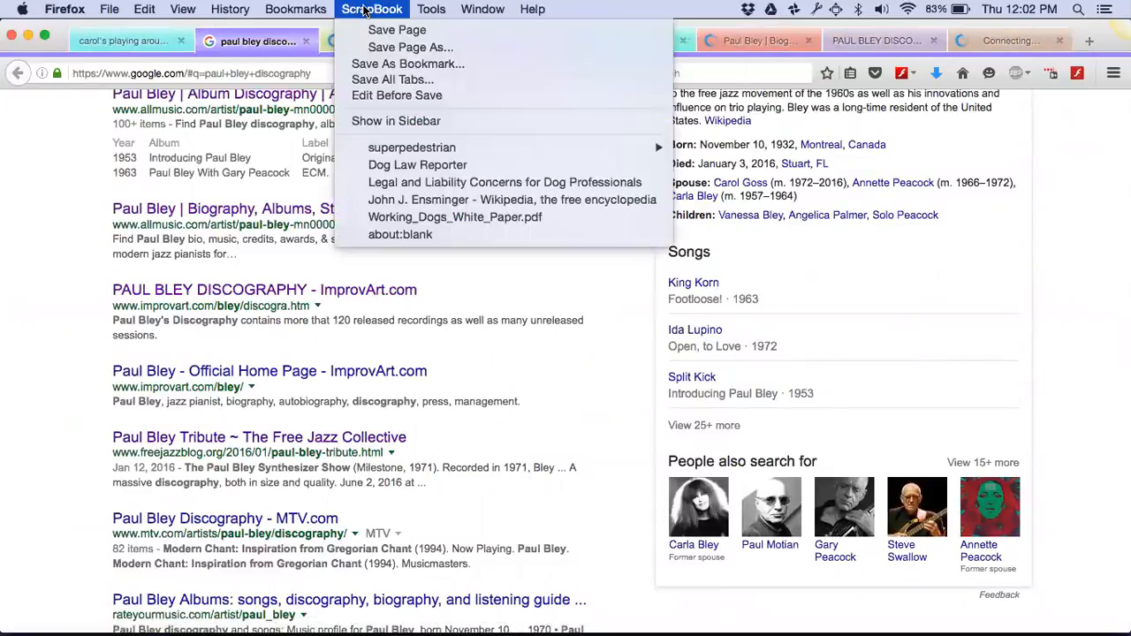
Step: Show the ScrapBook sidebar of saved items
{"action": "left_click", "coordinate": [396, 120]}
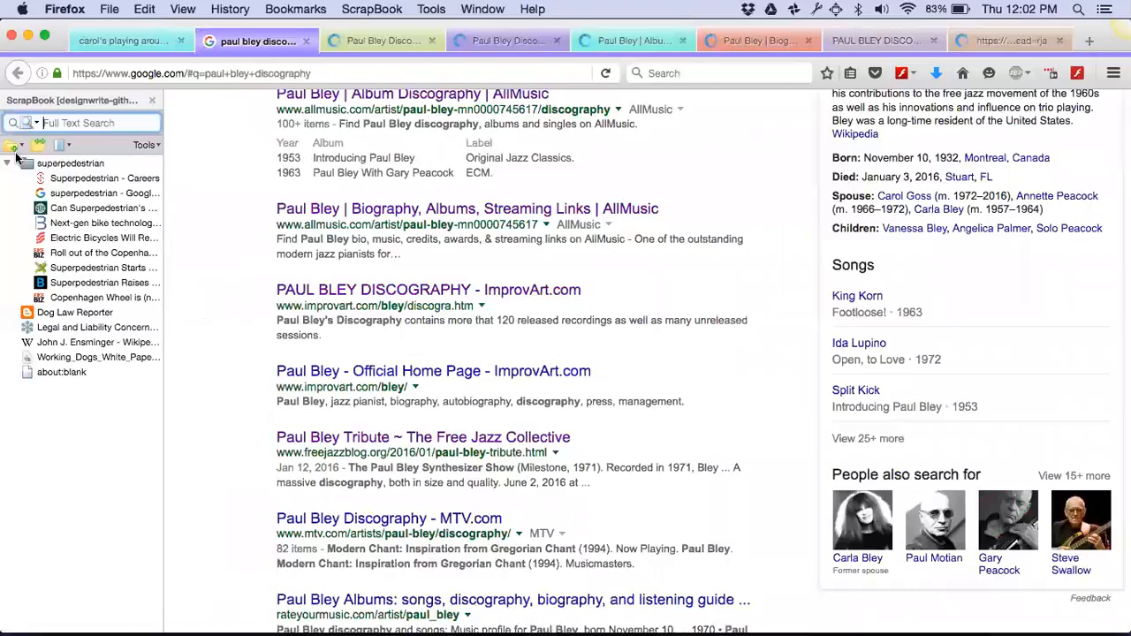
{"action": "left_click", "coordinate": [366, 9]}
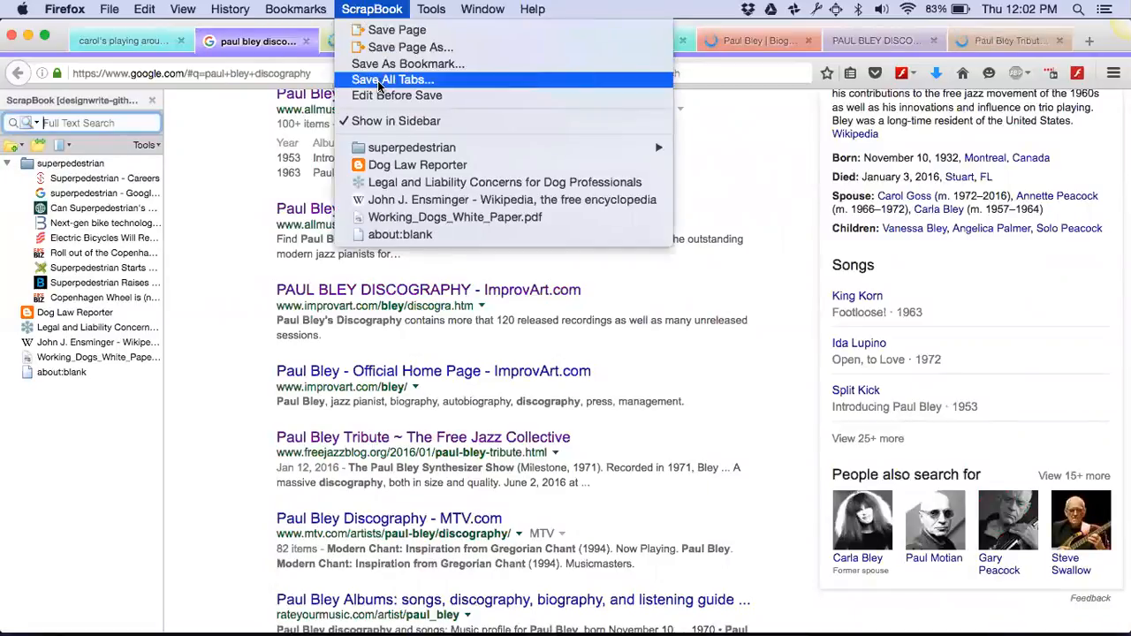
{"action": "left_click", "coordinate": [117, 35]}
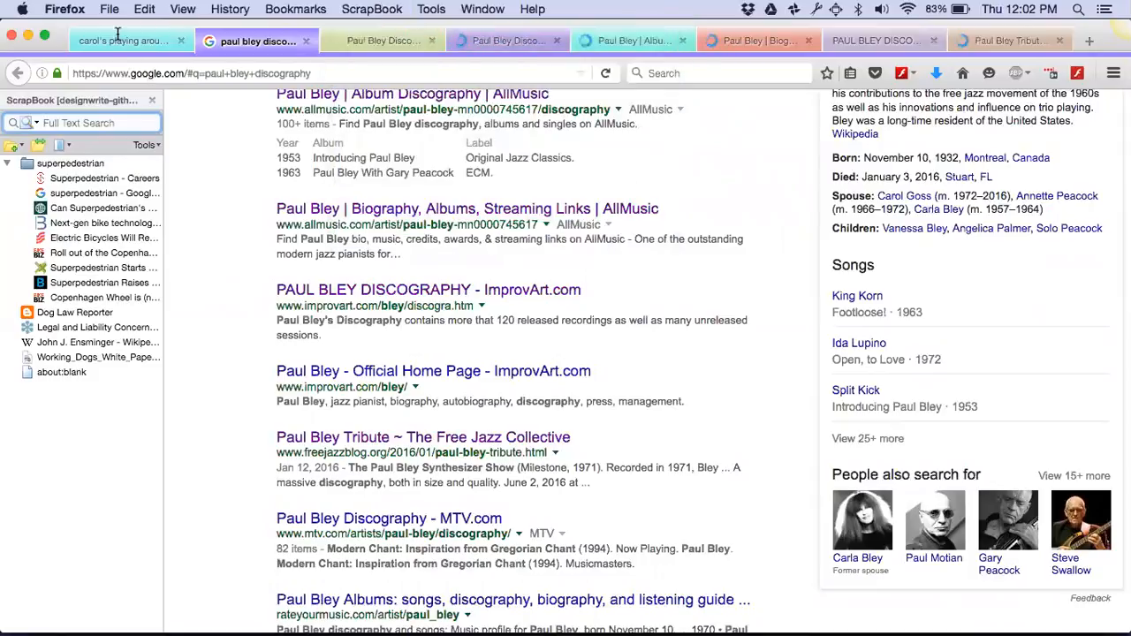
Step: Close the carol's playing around tab and start ScrapBook's Save All Tabs
{"action": "left_click", "coordinate": [182, 41]}
{"action": "left_click", "coordinate": [371, 9]}
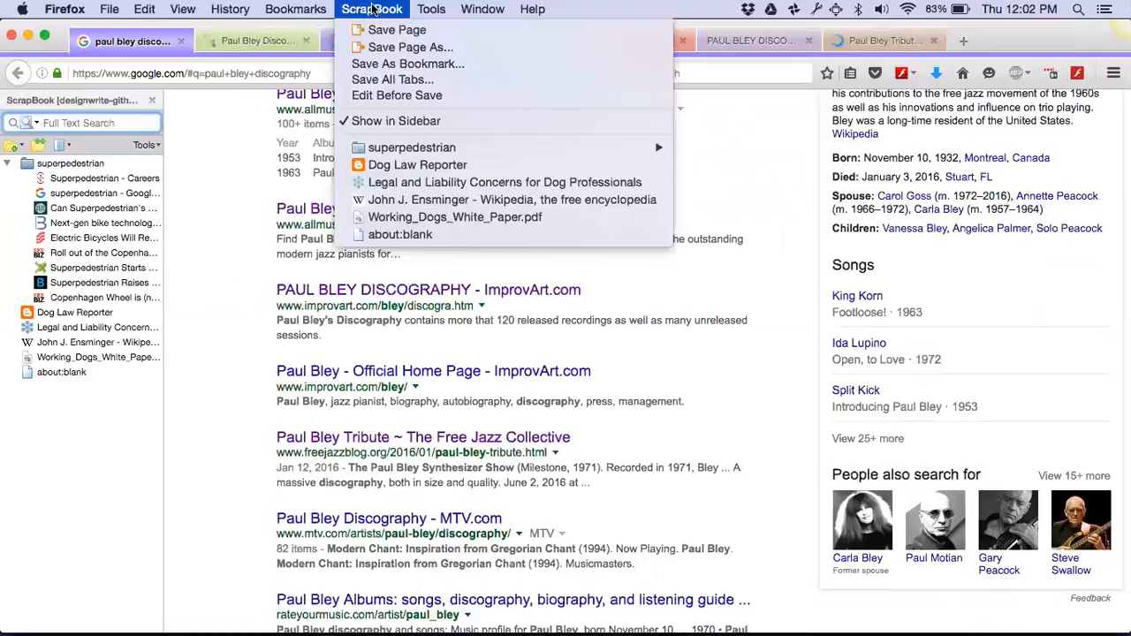
{"action": "left_click", "coordinate": [406, 79]}
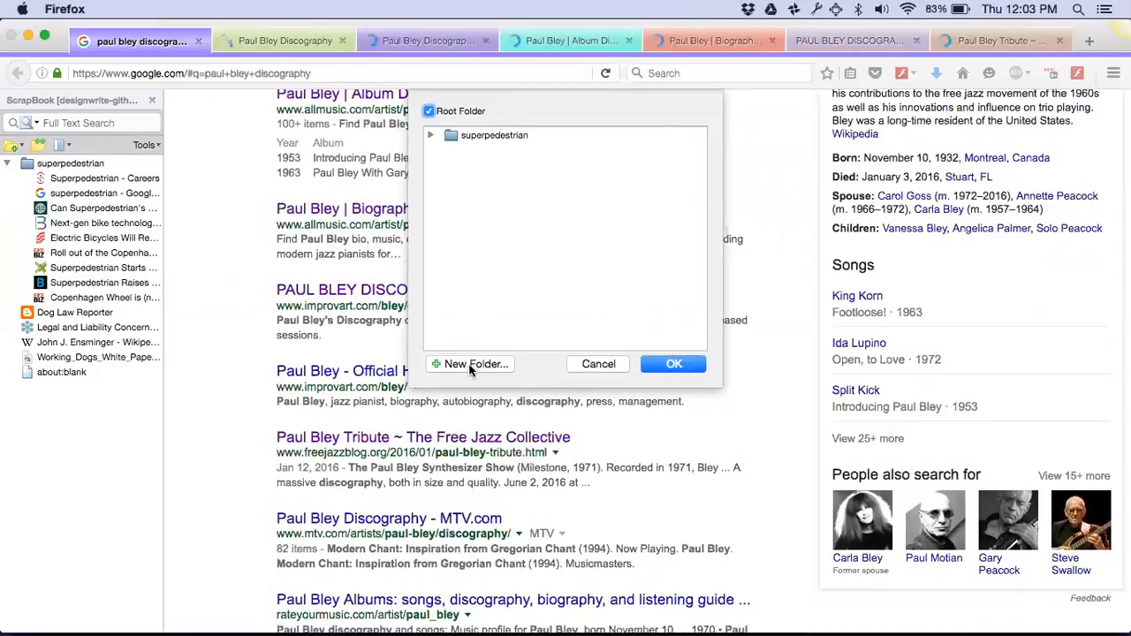
Step: Create a new ScrapBook folder titled paulbley and save all open tabs into it
{"action": "left_click", "coordinate": [475, 364]}
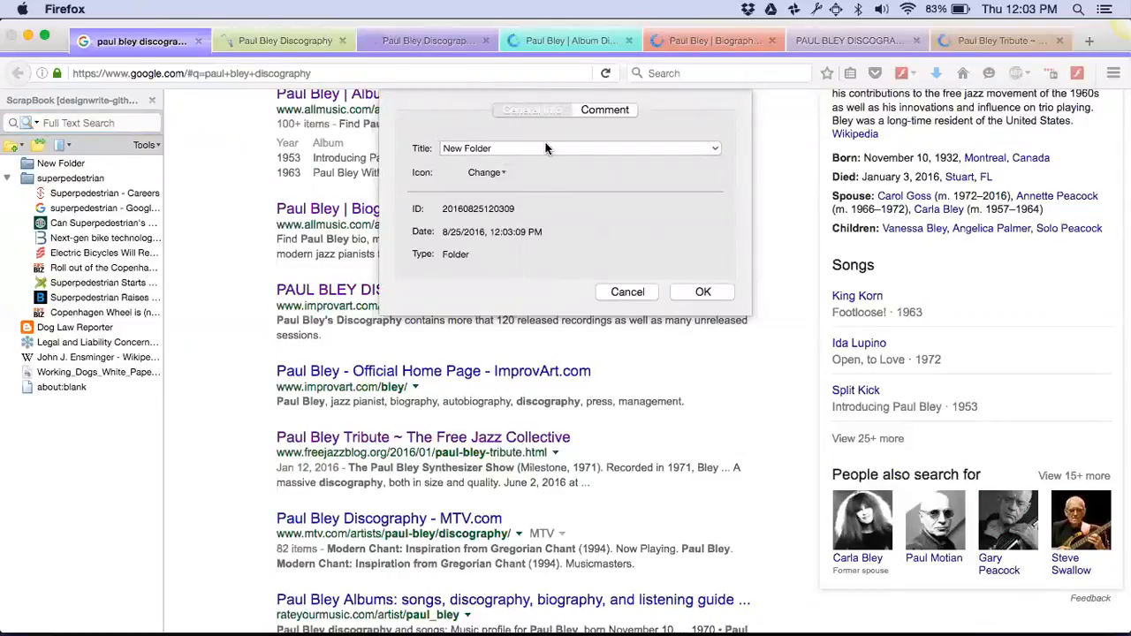
{"action": "left_click", "coordinate": [545, 149]}
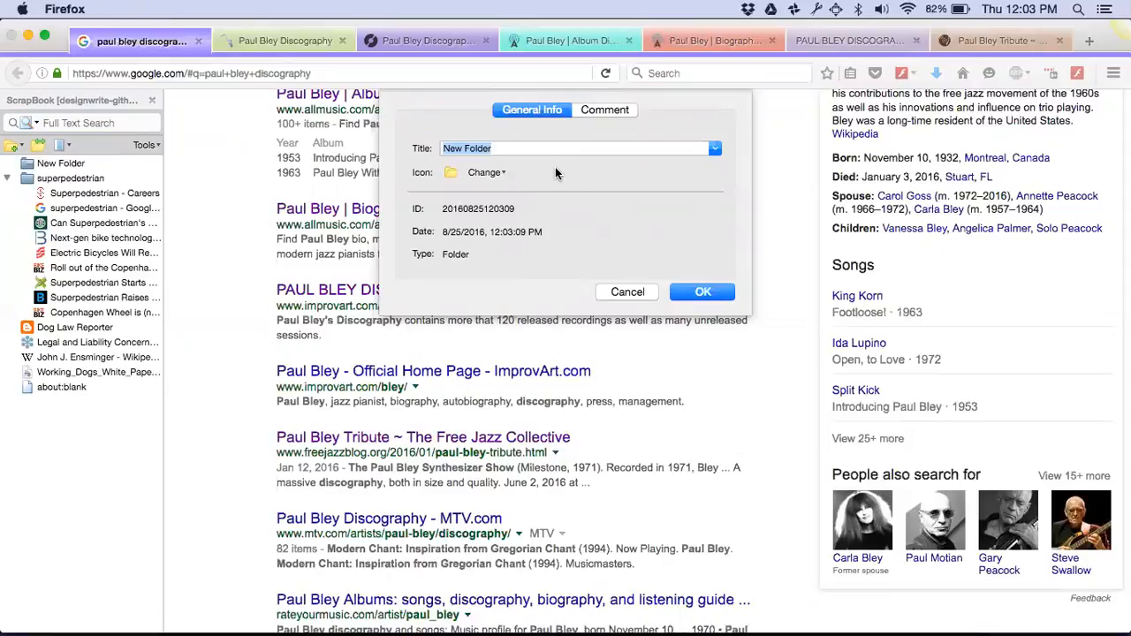
{"action": "type", "text": "paulbley"}
{"action": "left_click", "coordinate": [704, 301]}
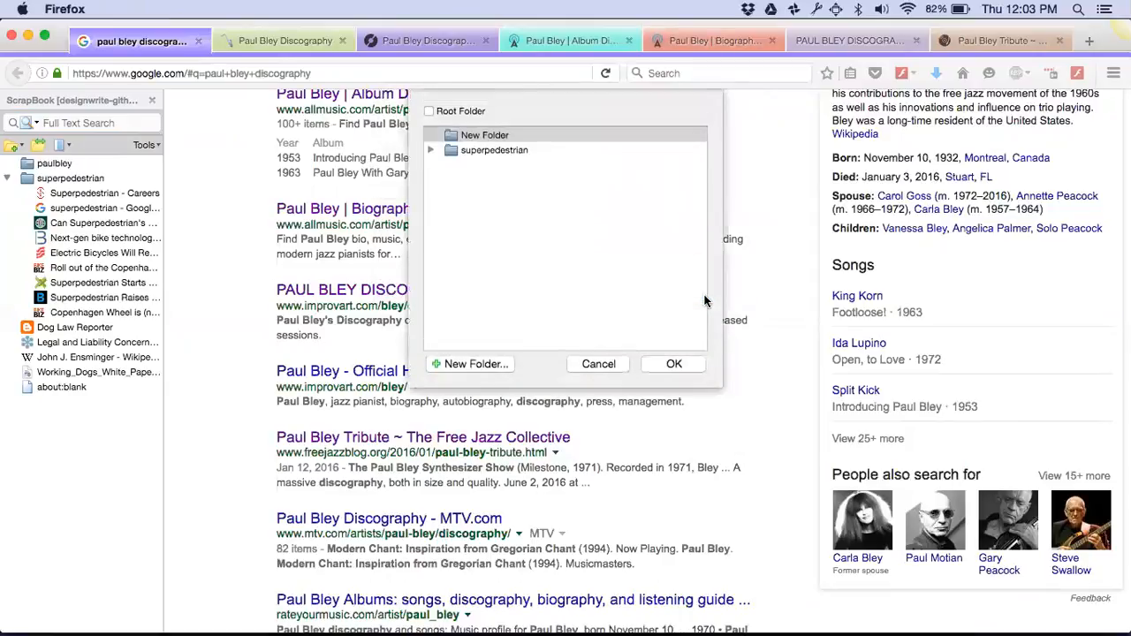
{"action": "left_click", "coordinate": [674, 366]}
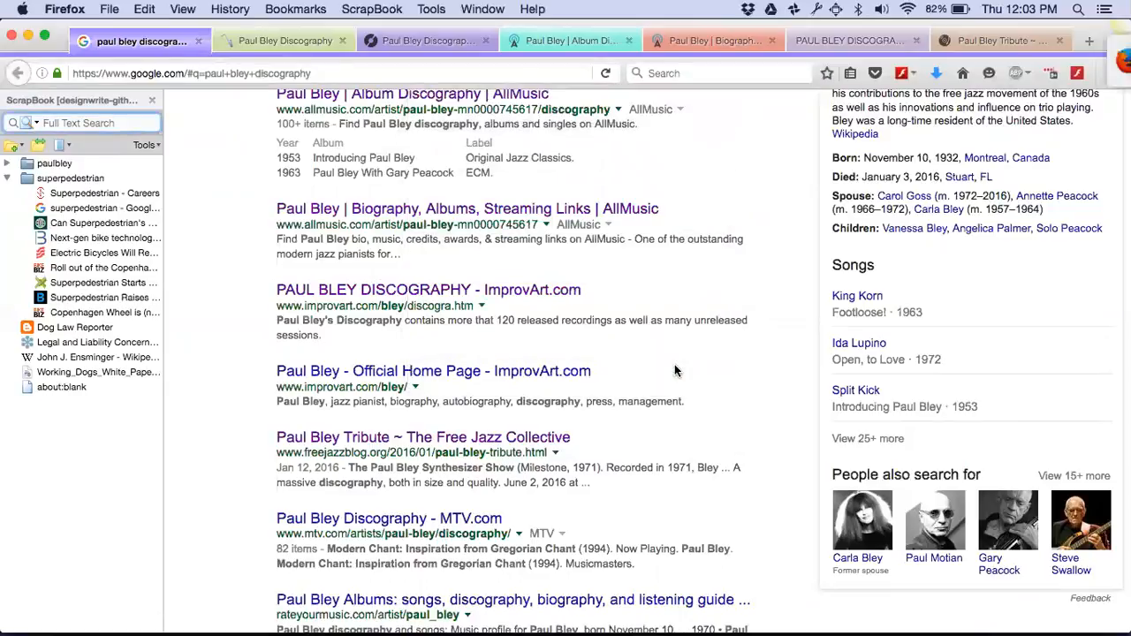
Step: Cycle through the AllMusic, ImprovArt tabs to the Paul Bley Tribute tab
{"action": "key", "text": "ctrl+Tab"}
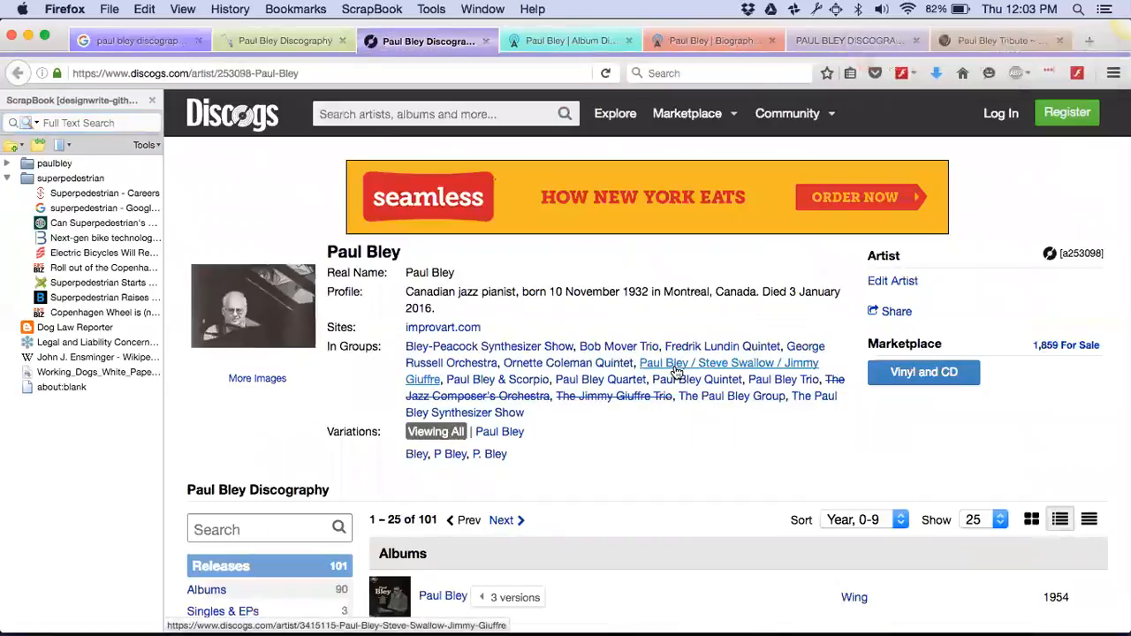
{"action": "key", "text": "ctrl+Tab"}
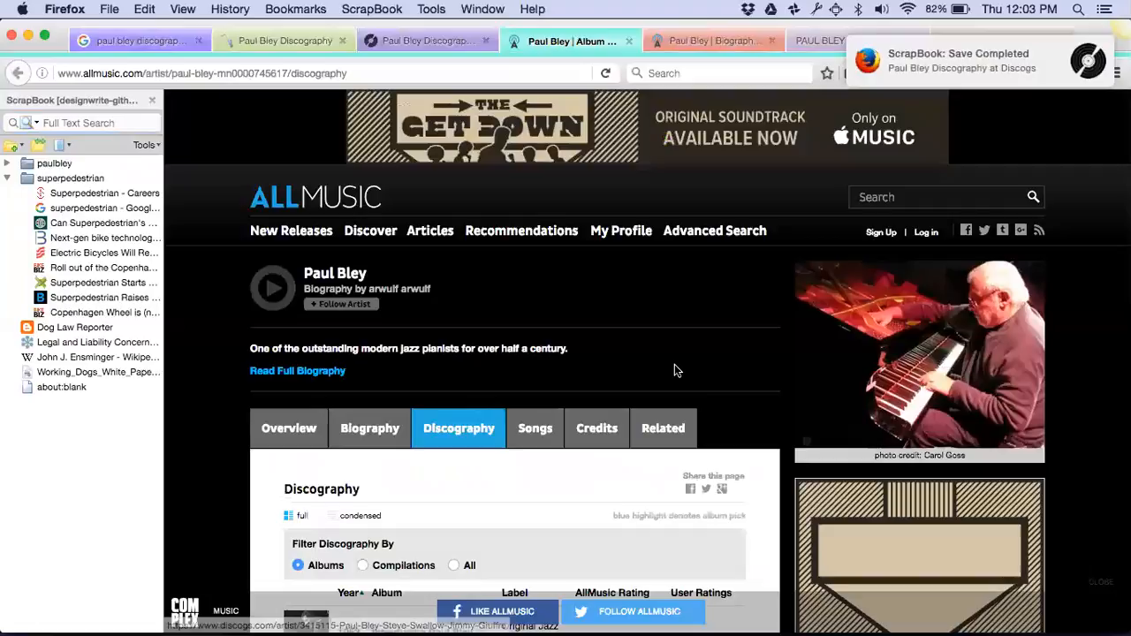
{"action": "key", "text": "ctrl+Tab"}
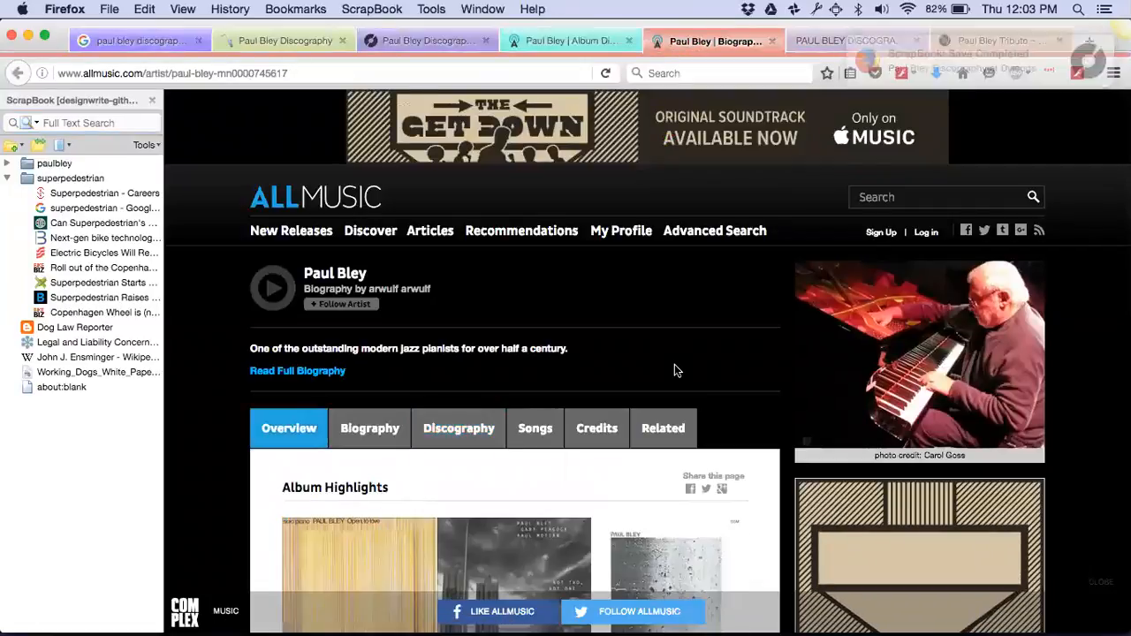
{"action": "key", "text": "ctrl+Tab"}
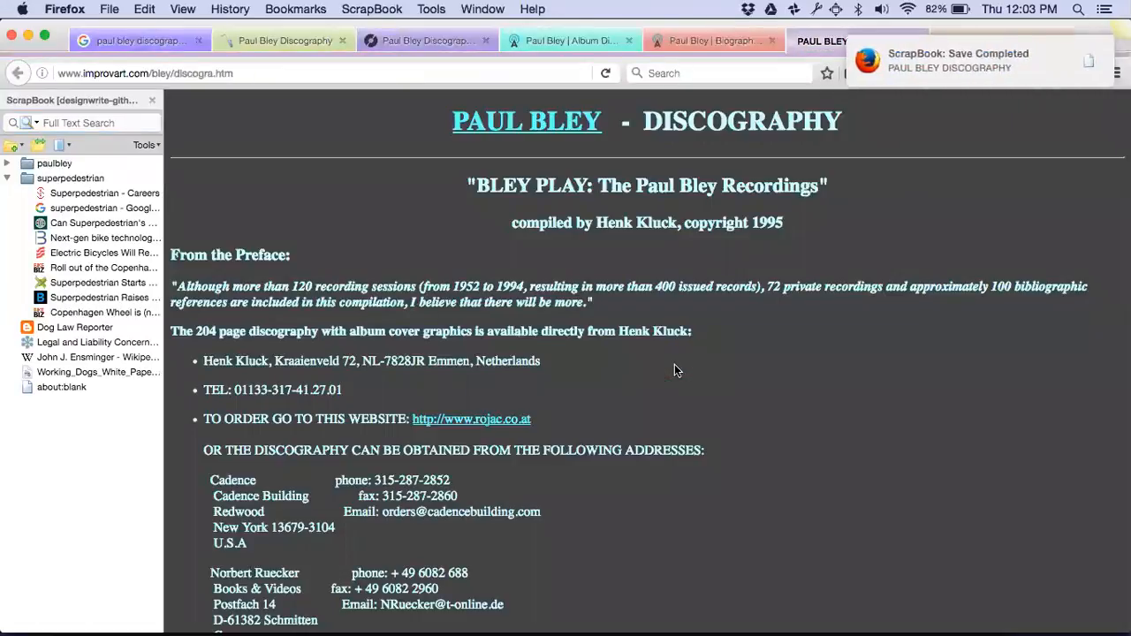
{"action": "key", "text": "ctrl+Tab"}
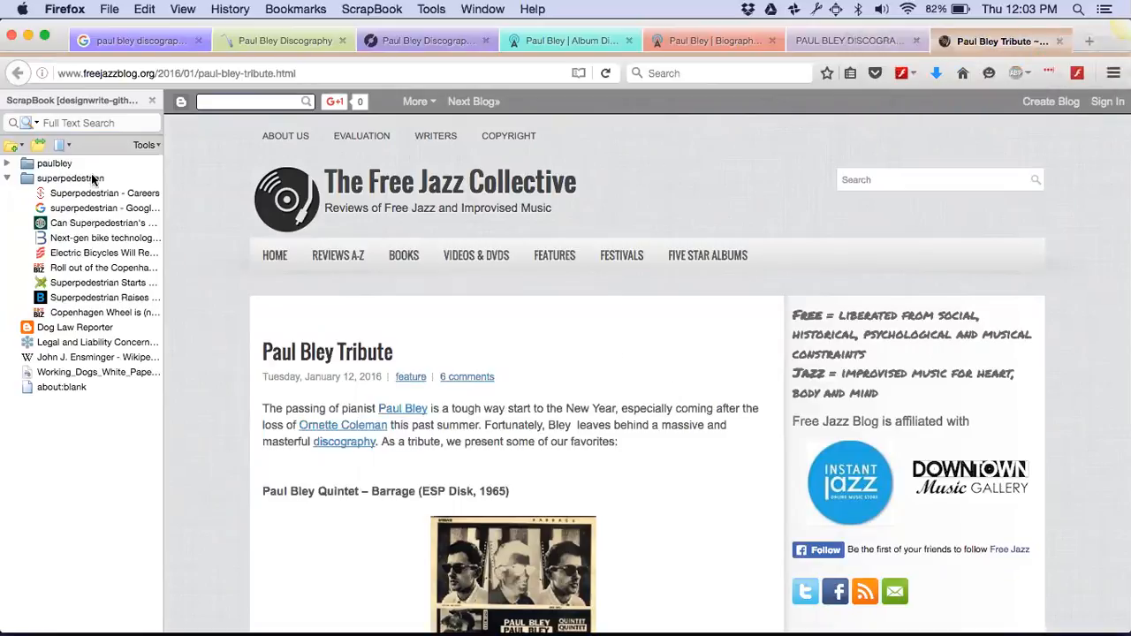
Step: Collapse superpedestrian, expand paulbley, and browse the saved Paul Bley Discography's 1953–1954 trio sessions
{"action": "left_click", "coordinate": [6, 179]}
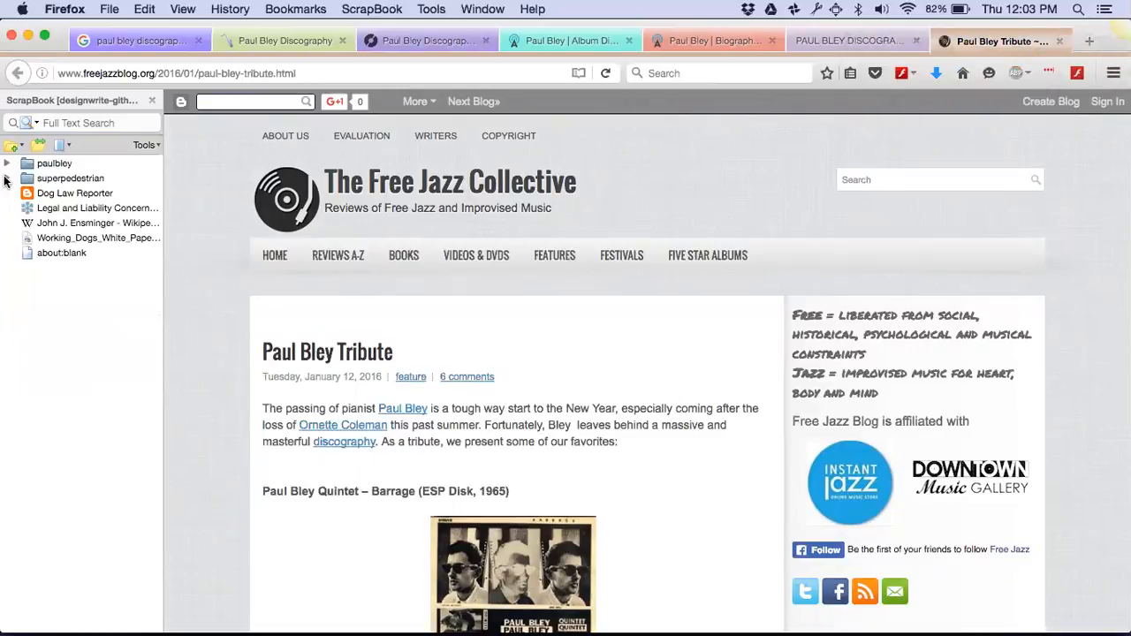
{"action": "left_click", "coordinate": [6, 163]}
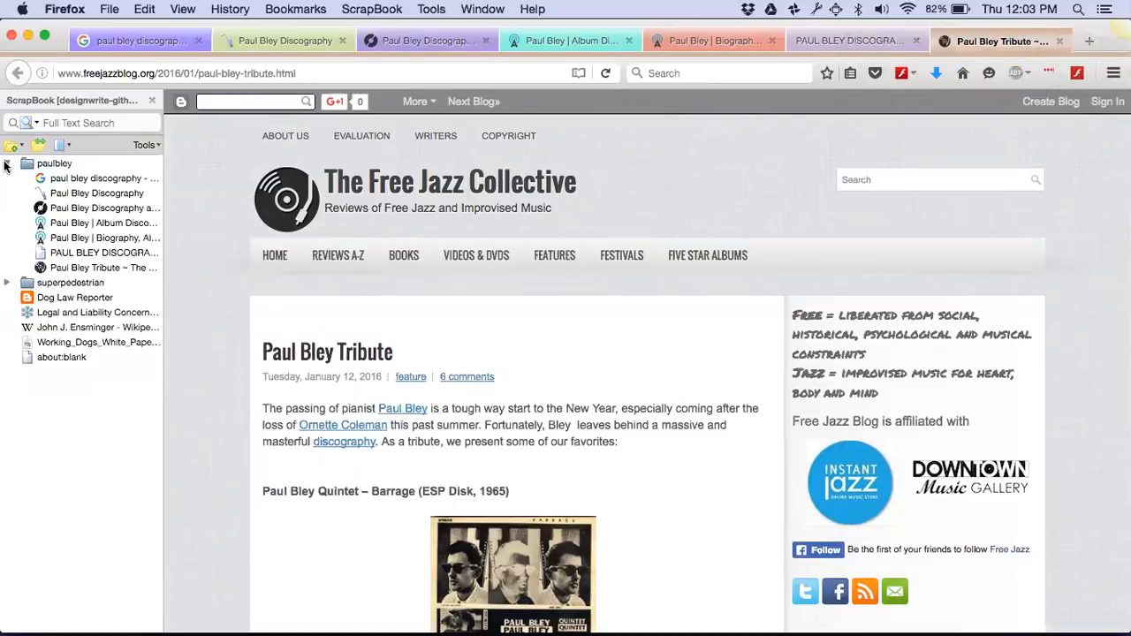
{"action": "left_click", "coordinate": [97, 193]}
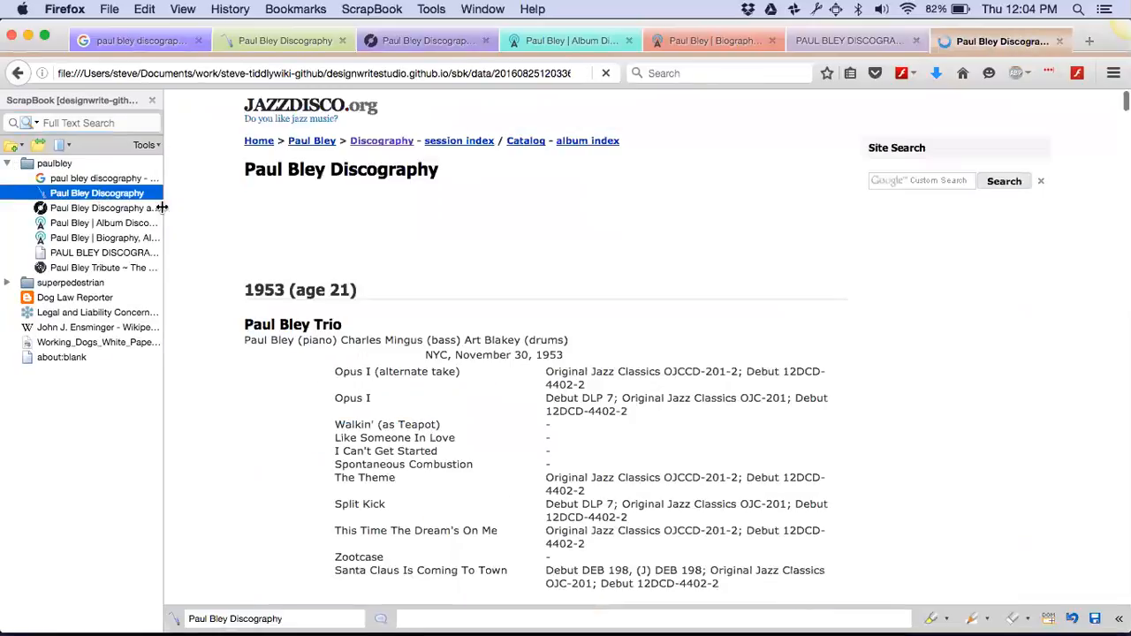
{"action": "scroll", "coordinate": [246, 233], "scroll_direction": "down", "scroll_amount": 1}
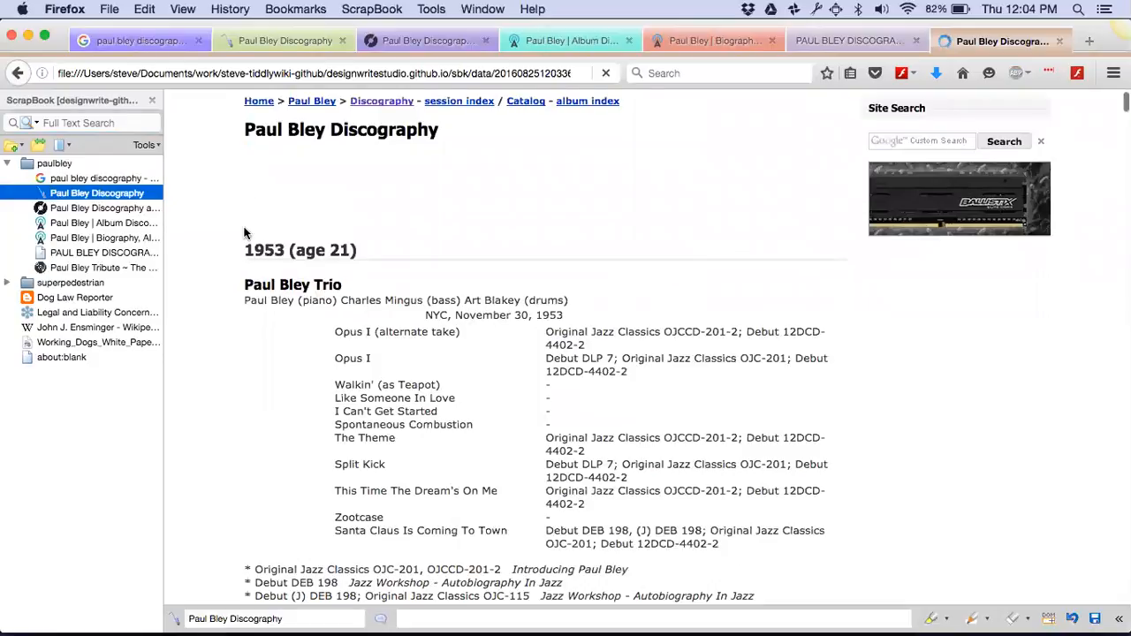
{"action": "scroll", "coordinate": [246, 233], "scroll_direction": "down", "scroll_amount": 1}
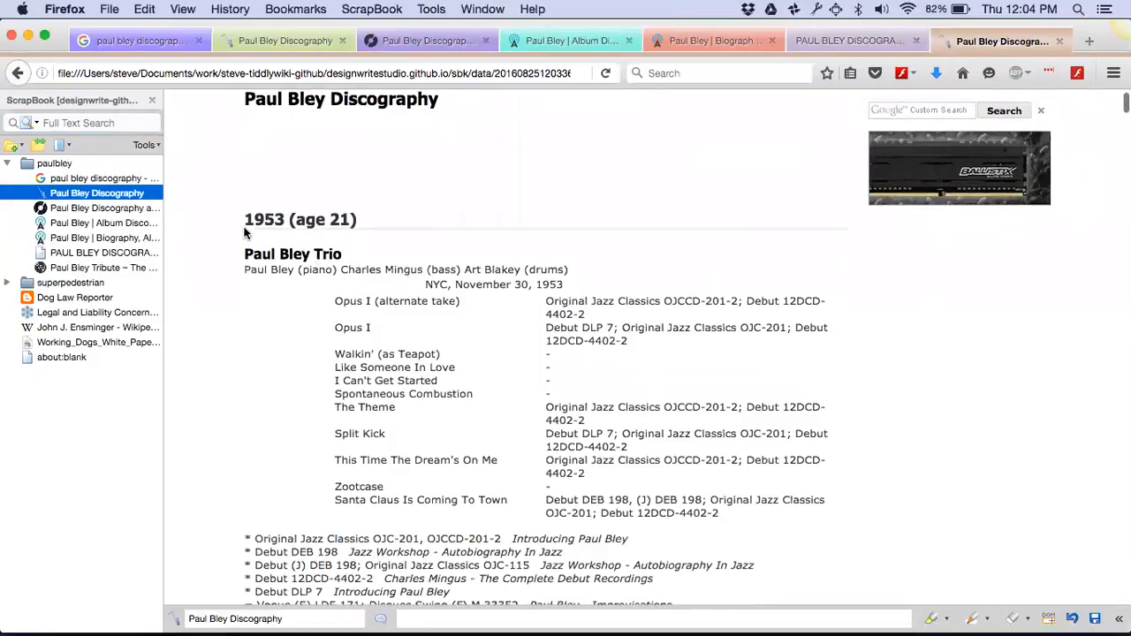
{"action": "scroll", "coordinate": [246, 234], "scroll_direction": "up", "scroll_amount": 2}
{"action": "scroll", "coordinate": [246, 234], "scroll_direction": "down", "scroll_amount": 3}
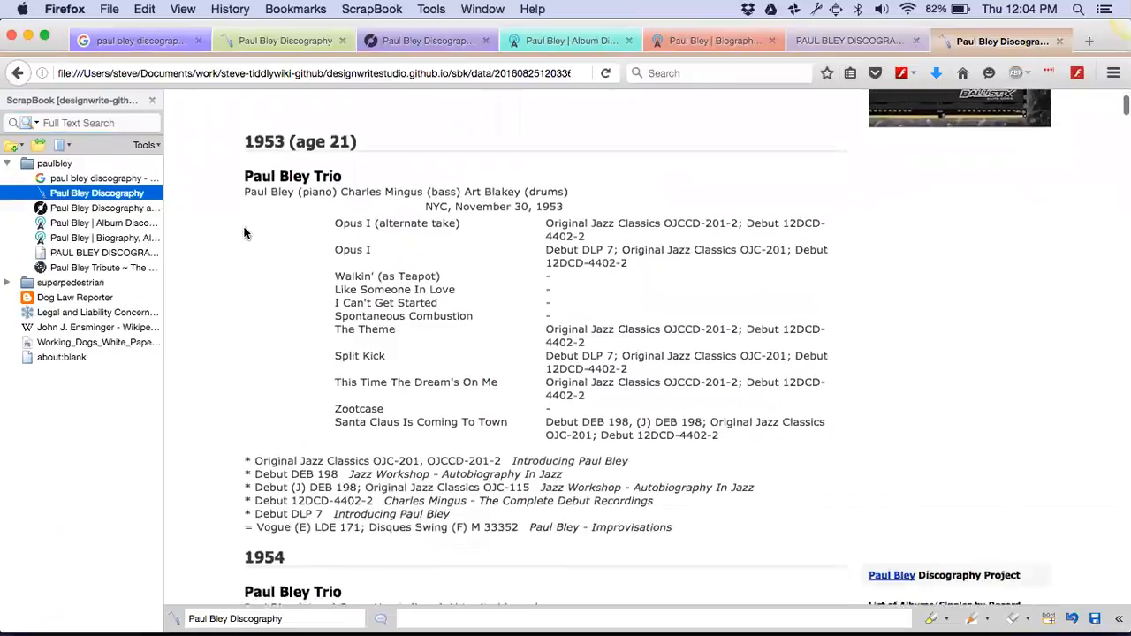
{"action": "scroll", "coordinate": [245, 232], "scroll_direction": "up", "scroll_amount": 1}
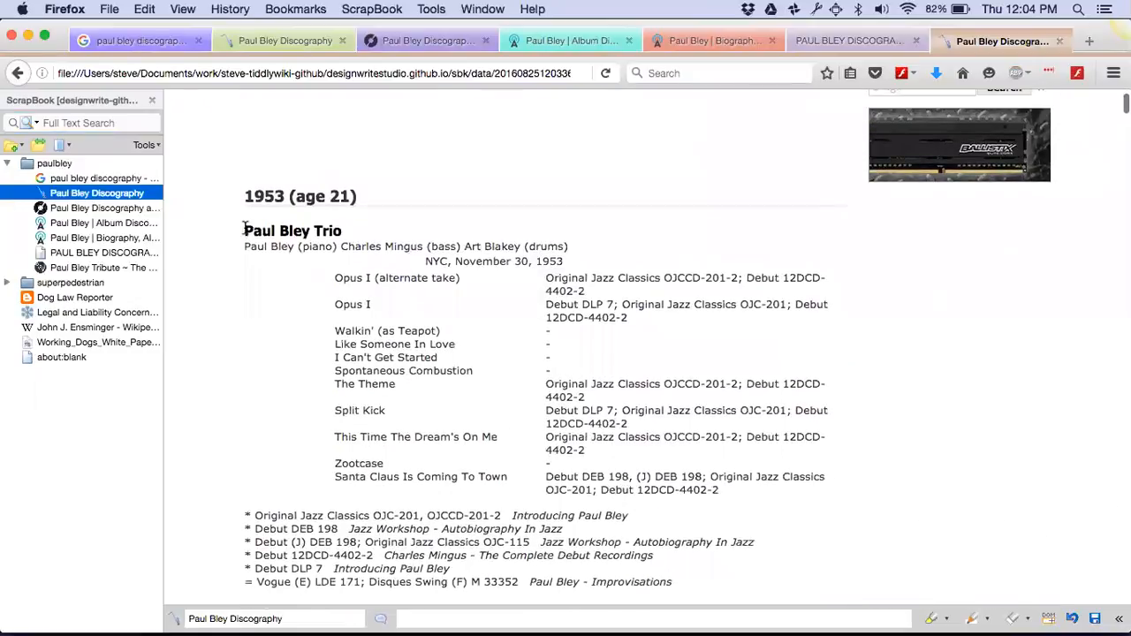
{"action": "scroll", "coordinate": [183, 350], "scroll_direction": "down", "scroll_amount": 5}
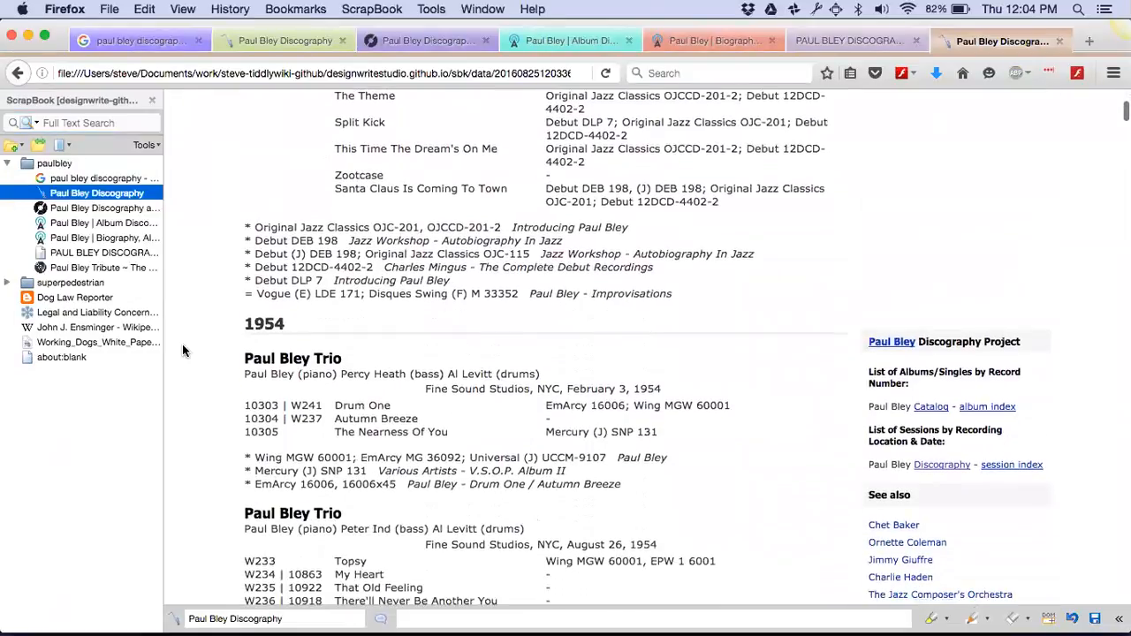
{"action": "scroll", "coordinate": [183, 350], "scroll_direction": "down", "scroll_amount": 2}
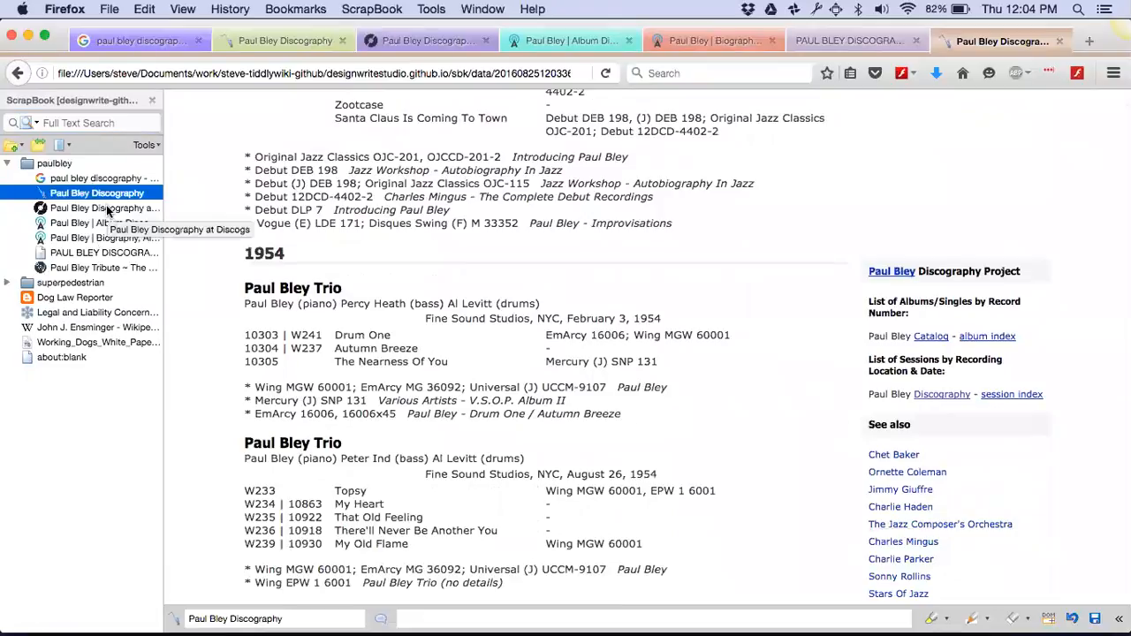
Step: Go to the live jazzdisco.org Paul Bley Discography Project page and scroll through it
{"action": "left_click", "coordinate": [896, 274]}
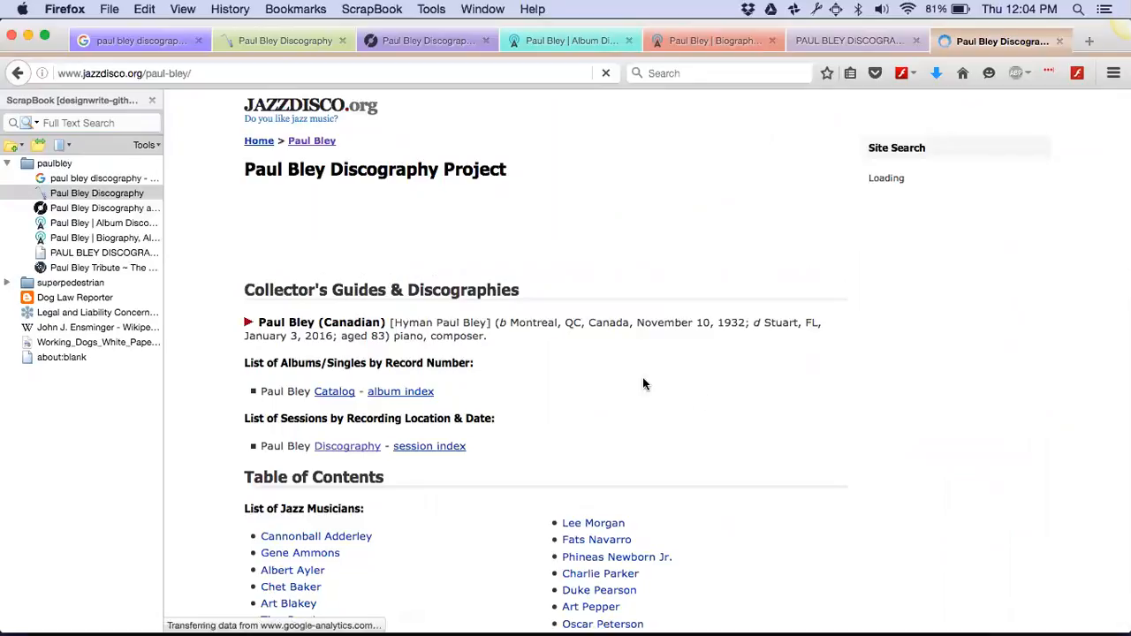
{"action": "scroll", "coordinate": [604, 366], "scroll_direction": "down", "scroll_amount": 5}
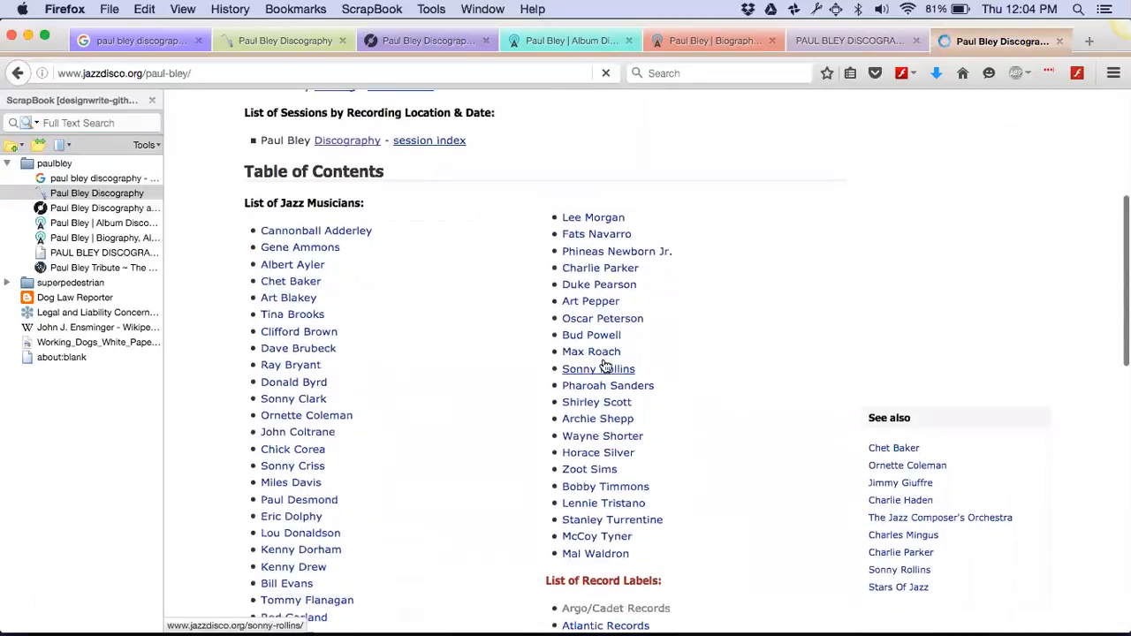
{"action": "scroll", "coordinate": [604, 366], "scroll_direction": "down", "scroll_amount": 6}
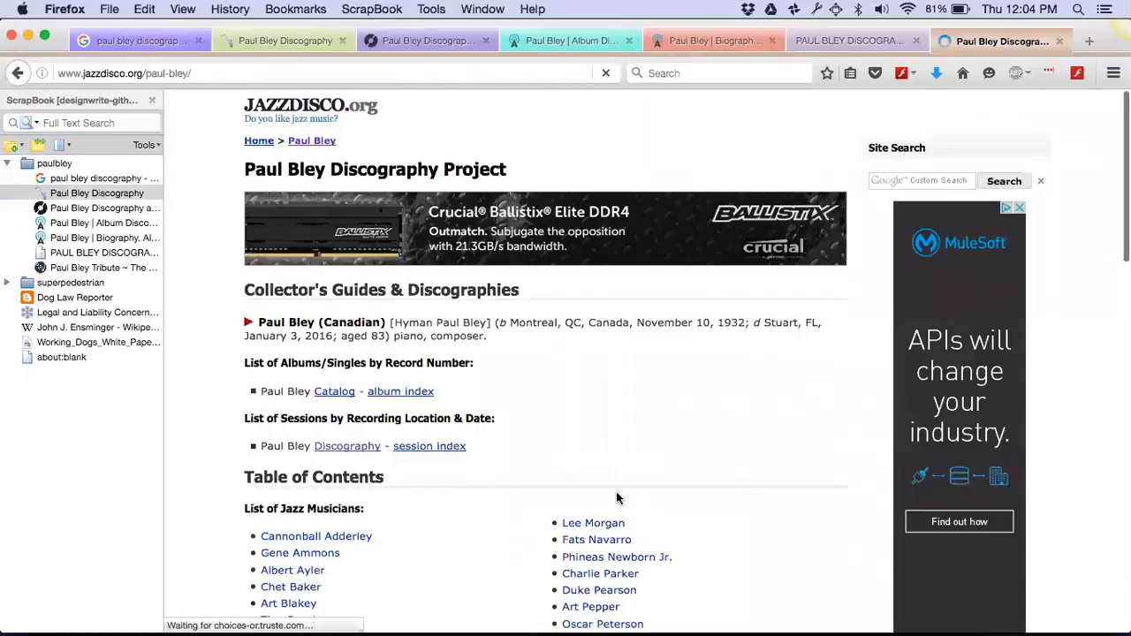
{"action": "scroll", "coordinate": [617, 497], "scroll_direction": "down", "scroll_amount": 2}
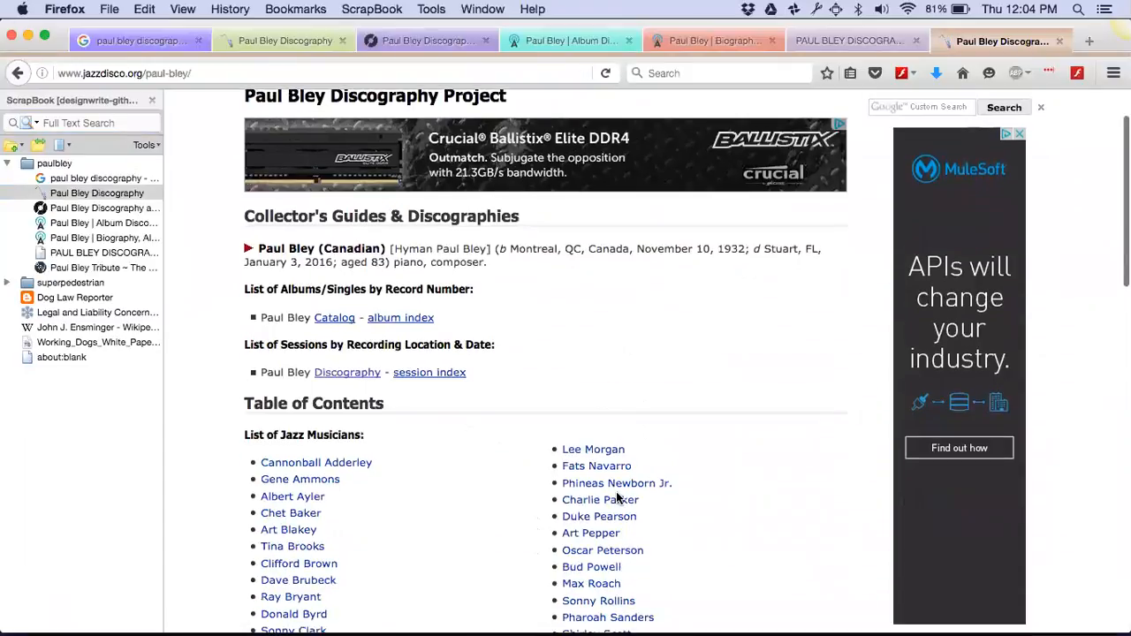
{"action": "scroll", "coordinate": [617, 498], "scroll_direction": "down", "scroll_amount": 1}
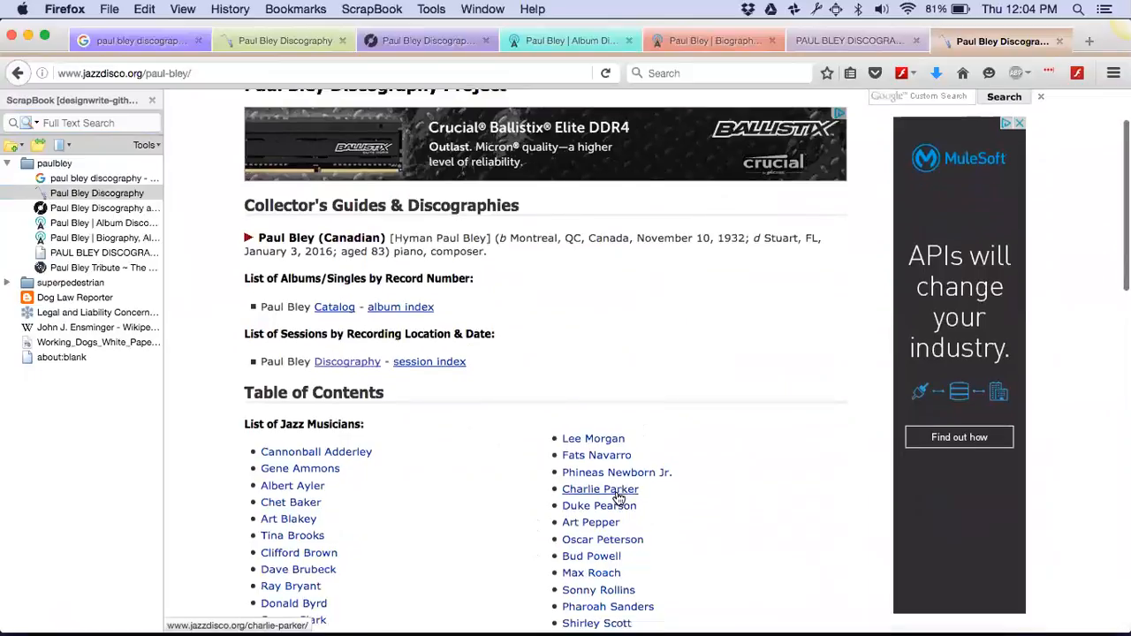
{"action": "scroll", "coordinate": [618, 499], "scroll_direction": "down", "scroll_amount": 2}
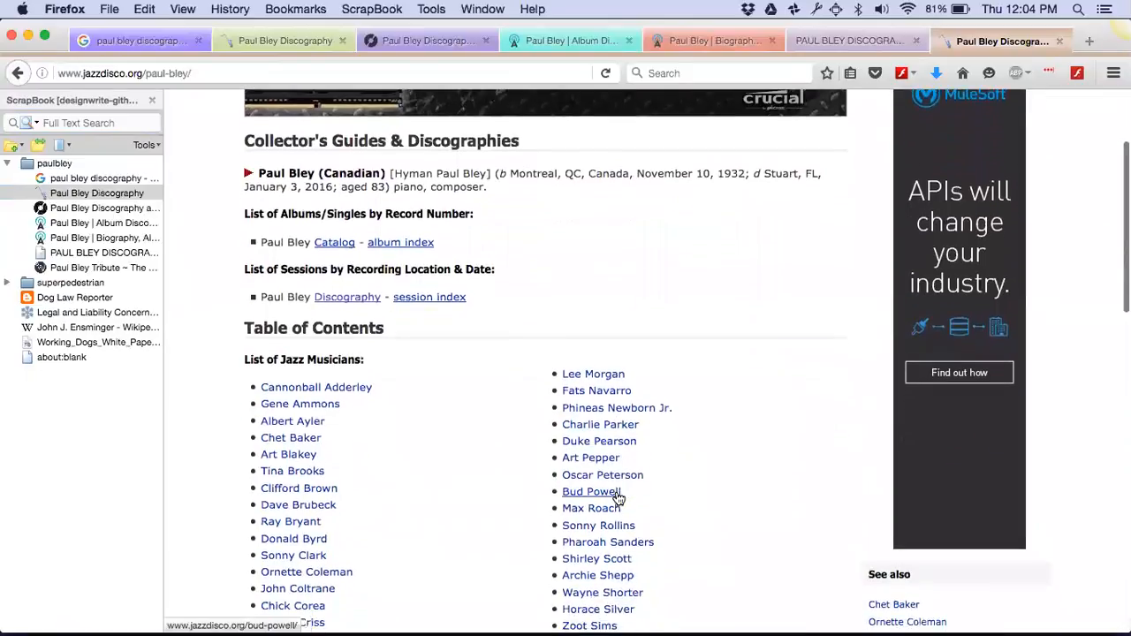
{"action": "scroll", "coordinate": [619, 499], "scroll_direction": "down", "scroll_amount": 2}
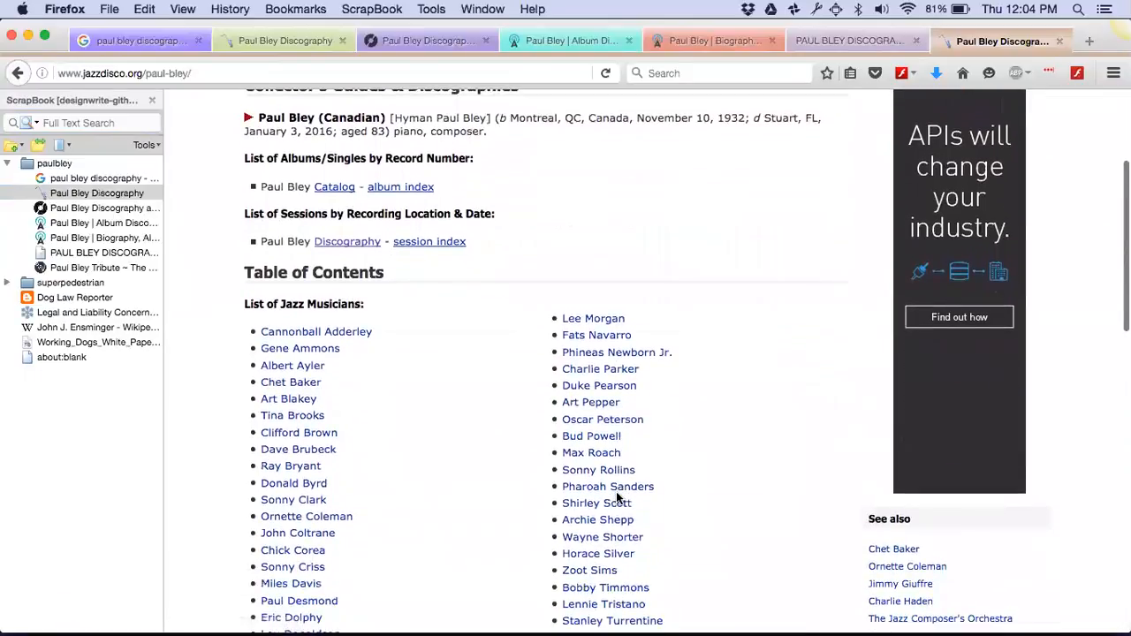
{"action": "scroll", "coordinate": [618, 500], "scroll_direction": "up", "scroll_amount": 6}
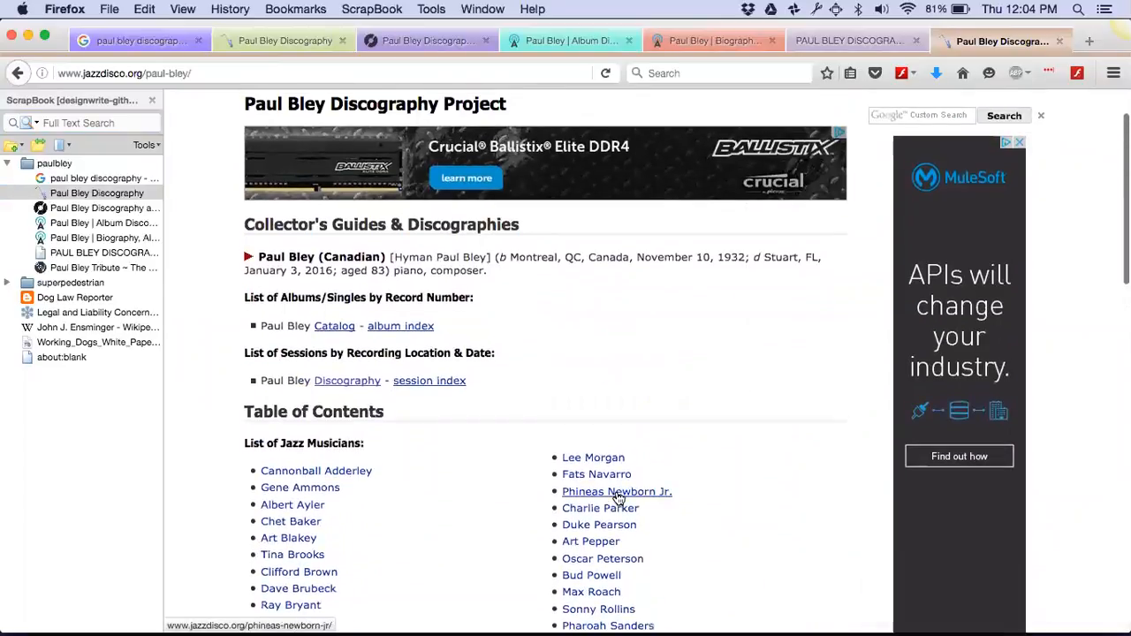
{"action": "scroll", "coordinate": [619, 499], "scroll_direction": "down", "scroll_amount": 6}
{"action": "scroll", "coordinate": [621, 498], "scroll_direction": "down", "scroll_amount": 4}
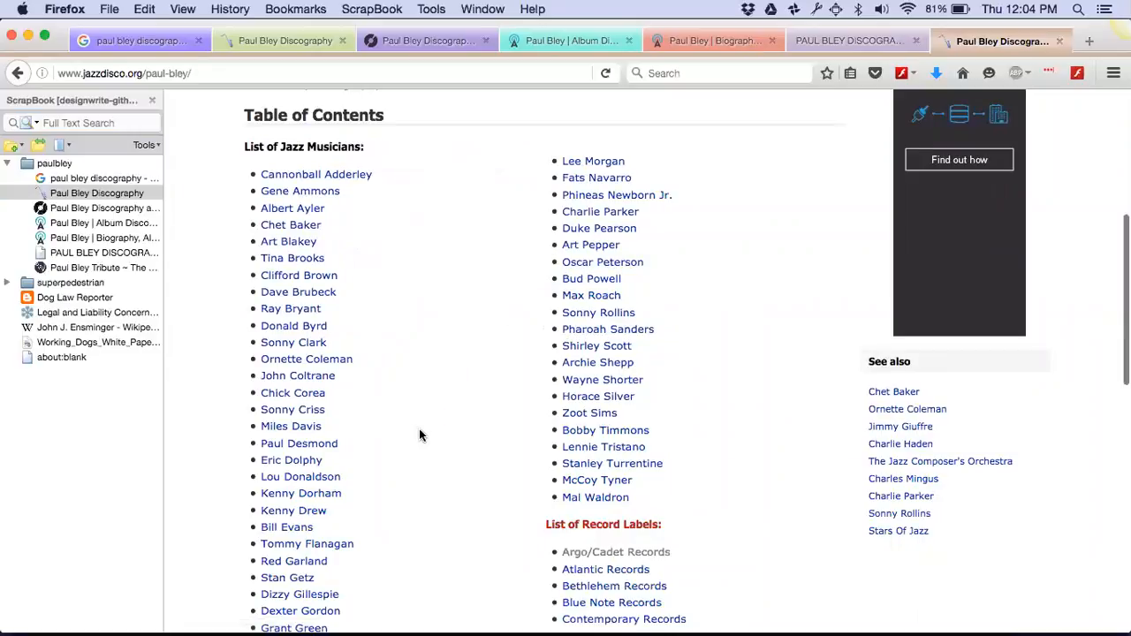
{"action": "scroll", "coordinate": [419, 434], "scroll_direction": "down", "scroll_amount": 10}
{"action": "scroll", "coordinate": [419, 434], "scroll_direction": "down", "scroll_amount": 5}
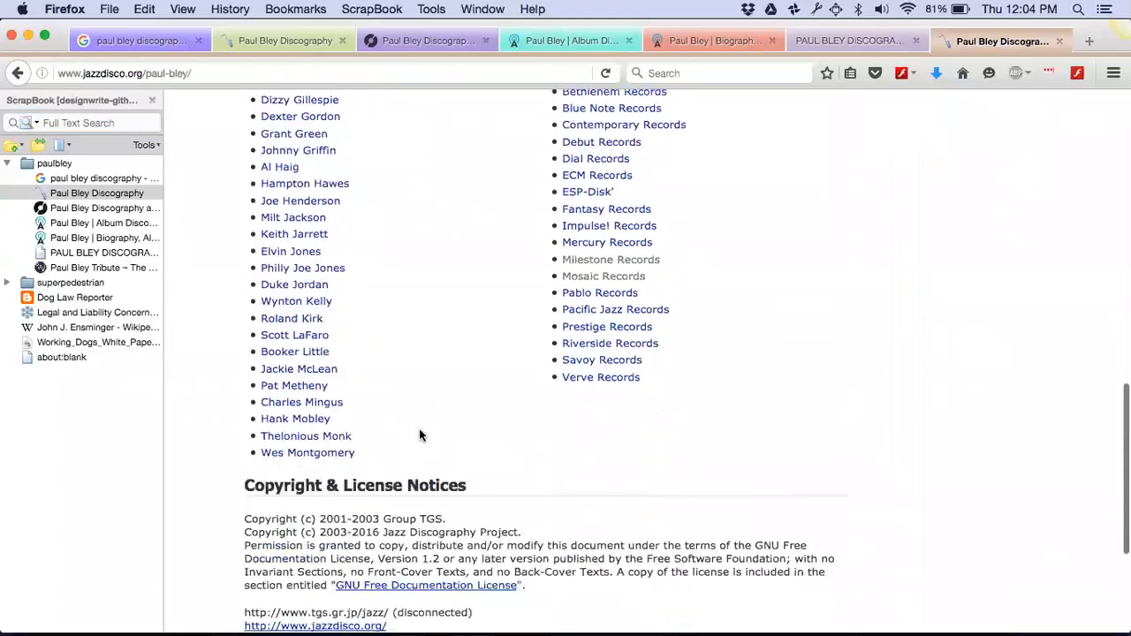
{"action": "scroll", "coordinate": [419, 434], "scroll_direction": "up", "scroll_amount": 20}
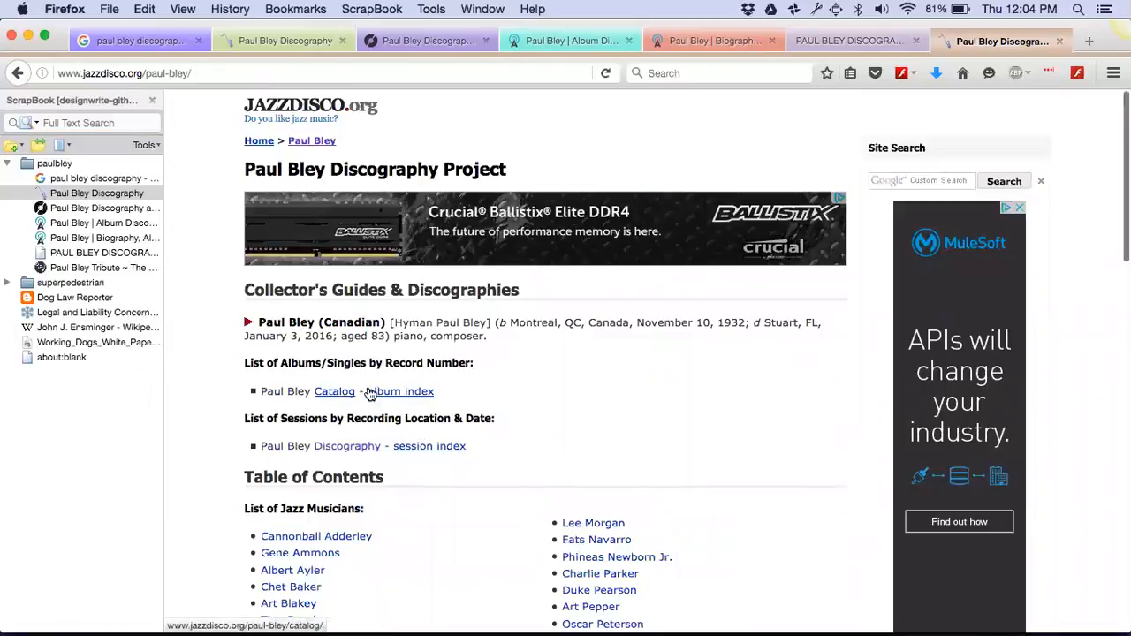
Step: Open the Paul Bley Catalog page, starting with 1953's Introducing Paul Bley (OJC-201)
{"action": "left_click", "coordinate": [335, 391]}
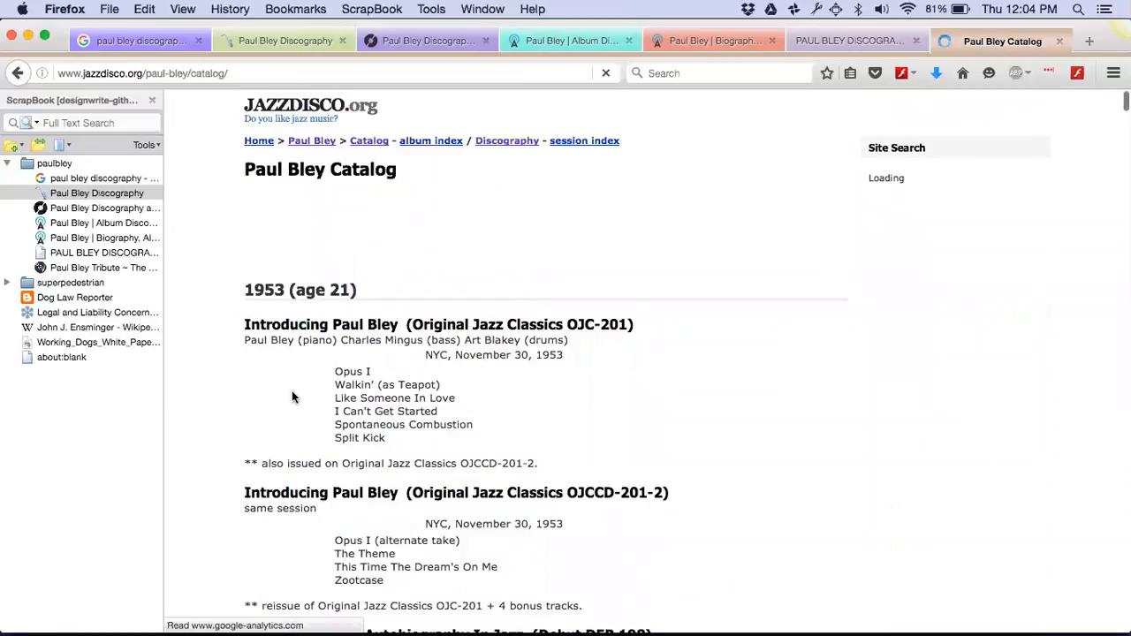
{"action": "scroll", "coordinate": [294, 397], "scroll_direction": "down", "scroll_amount": 1}
{"action": "scroll", "coordinate": [295, 397], "scroll_direction": "up", "scroll_amount": 1}
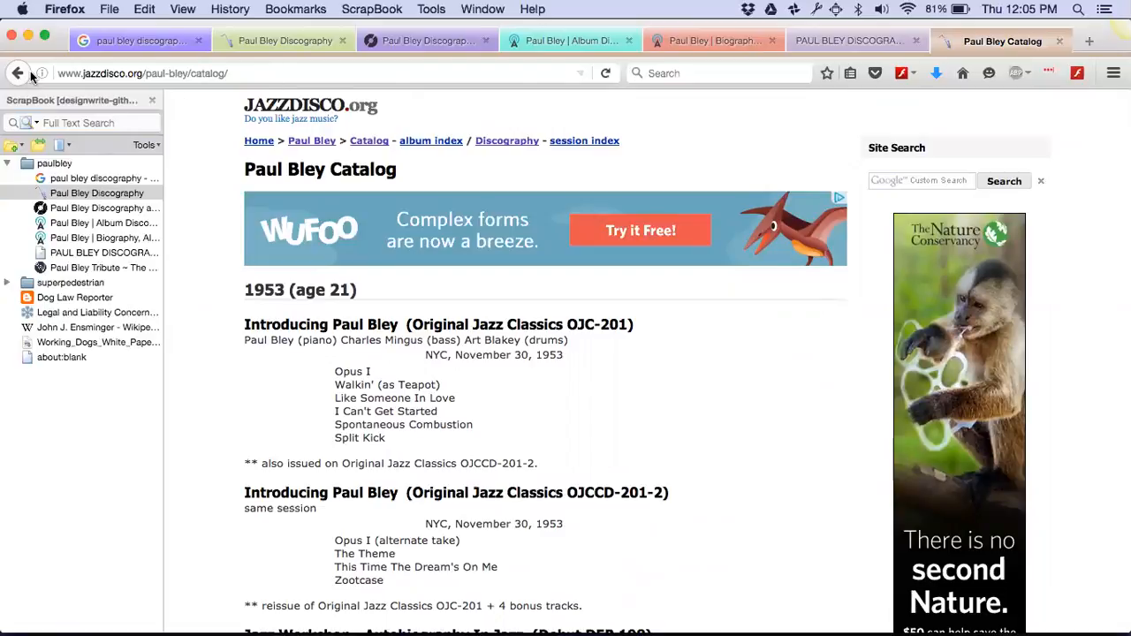
Step: Capture the Paul Bley Catalog page with Save Page As, filing it in the paulbley folder
{"action": "left_click", "coordinate": [388, 9]}
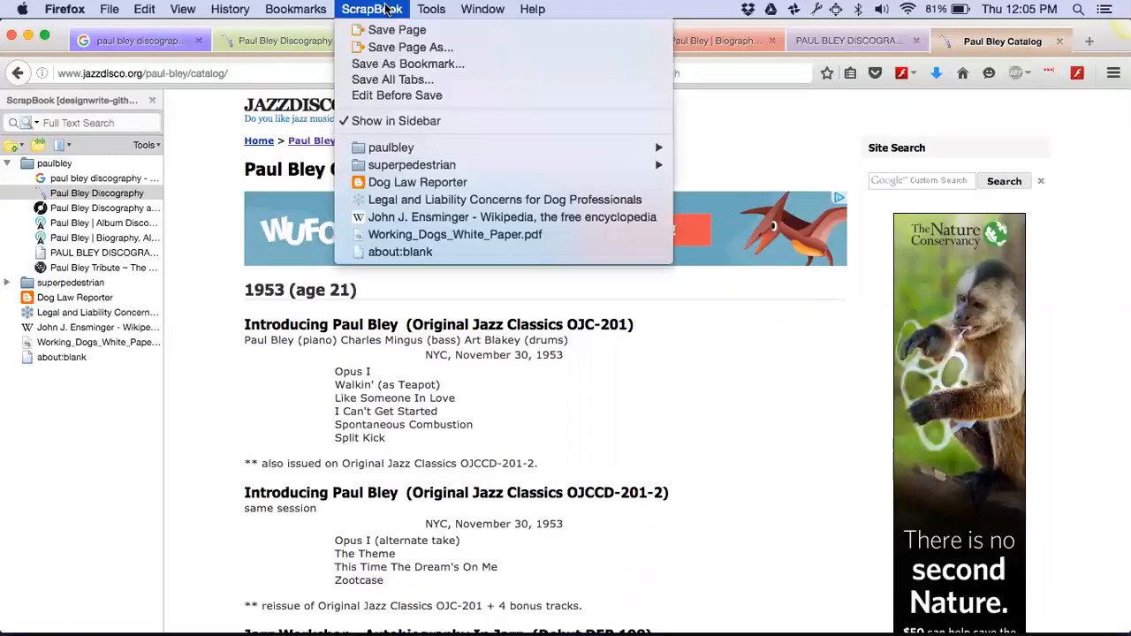
{"action": "left_click", "coordinate": [394, 48]}
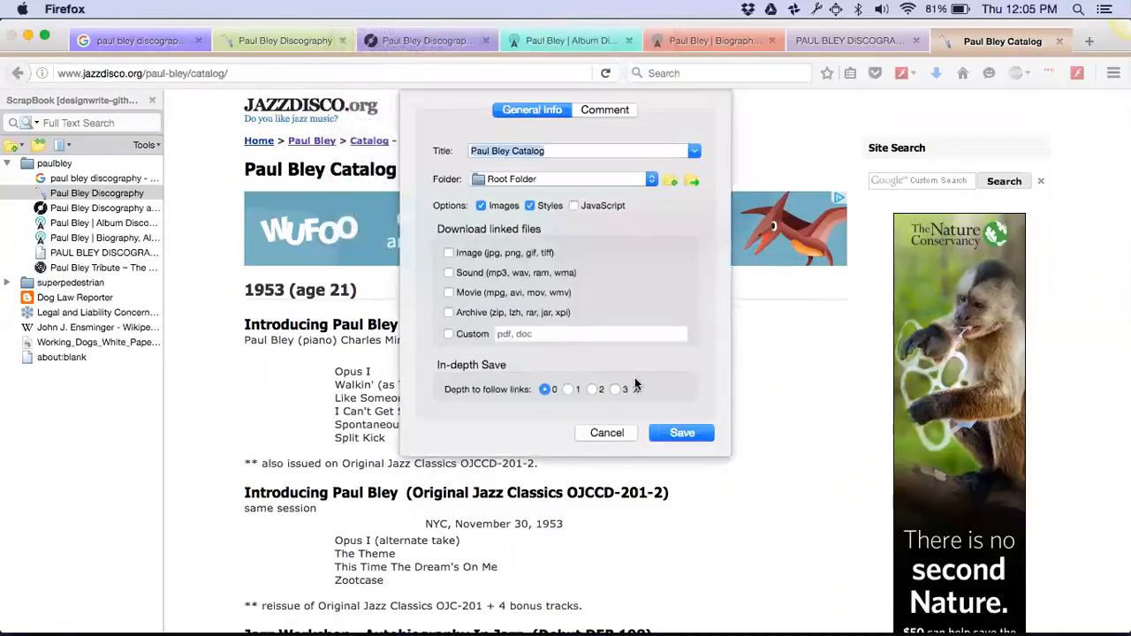
{"action": "left_click", "coordinate": [545, 179]}
{"action": "left_click", "coordinate": [542, 195]}
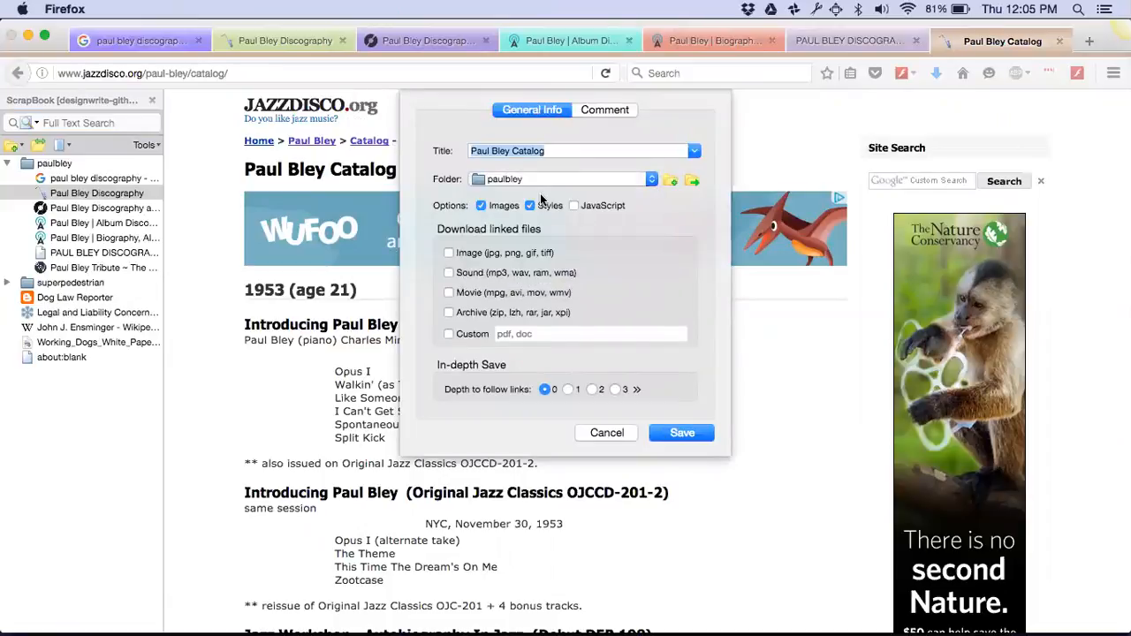
{"action": "left_click", "coordinate": [687, 434]}
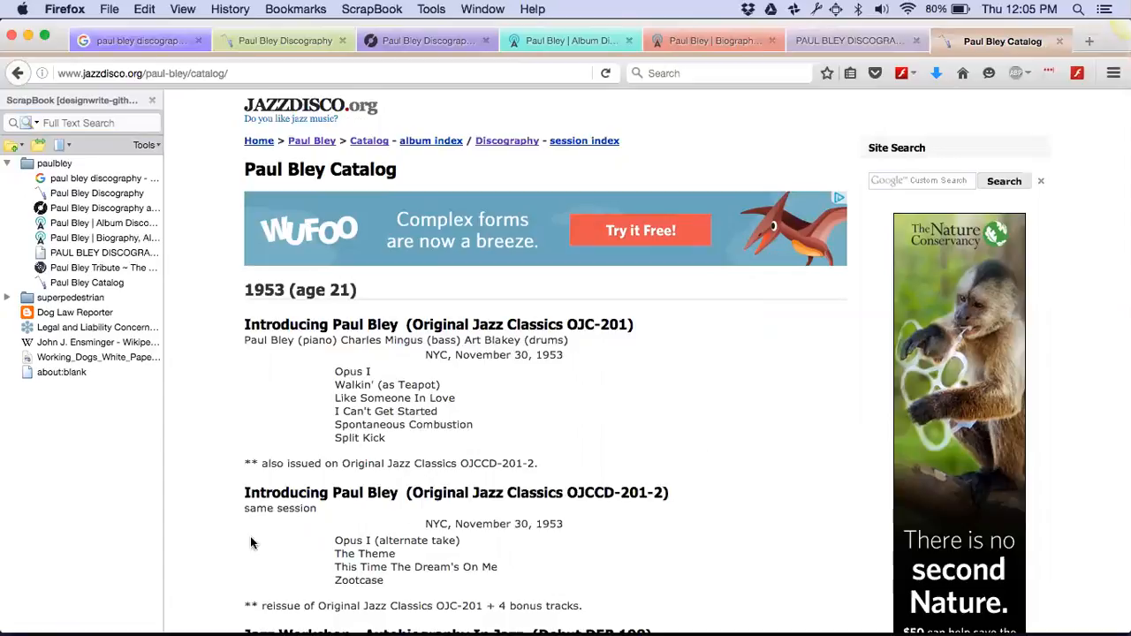
Step: Open the saved Paul Bley Catalog copy, select its local sbk file address, and switch to Finder
{"action": "left_click", "coordinate": [81, 283]}
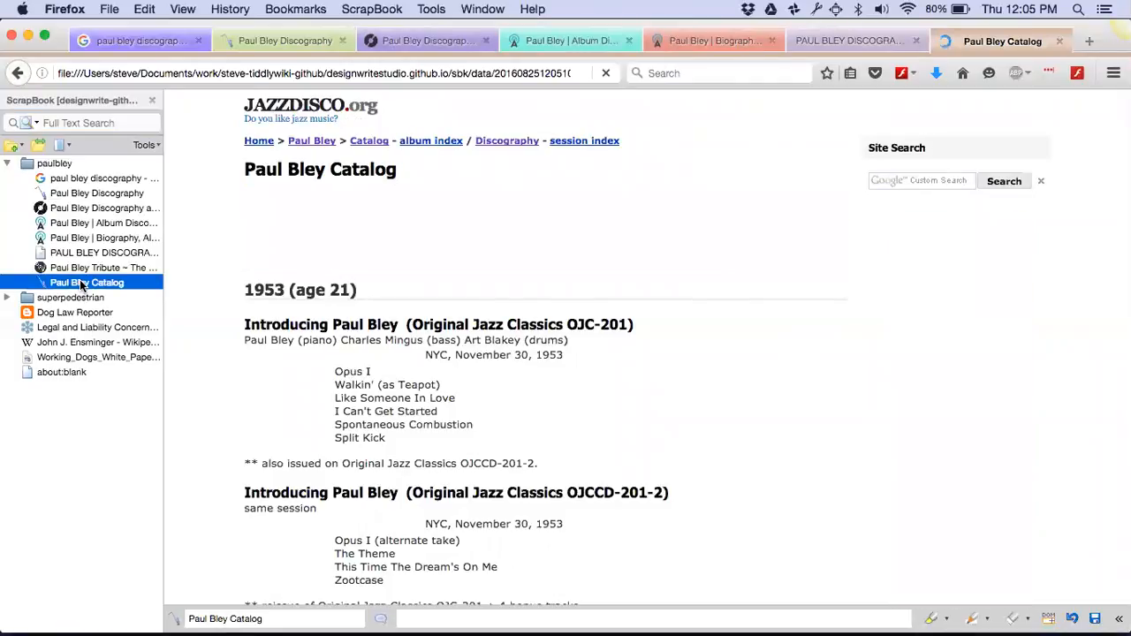
{"action": "left_click", "coordinate": [308, 72]}
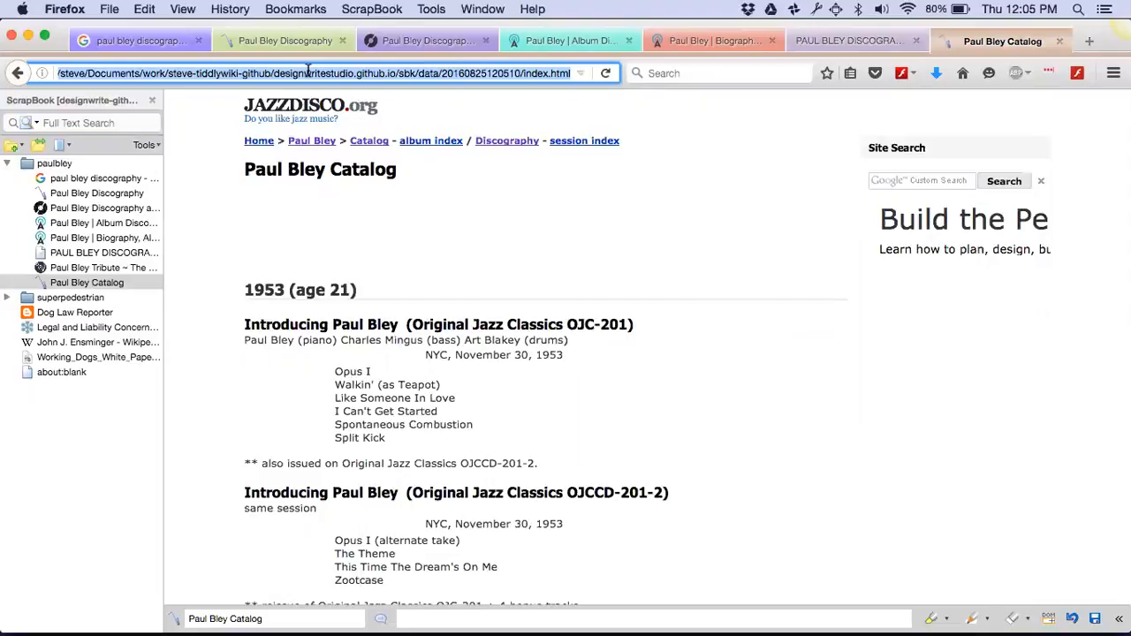
{"action": "key", "text": "super+Tab"}
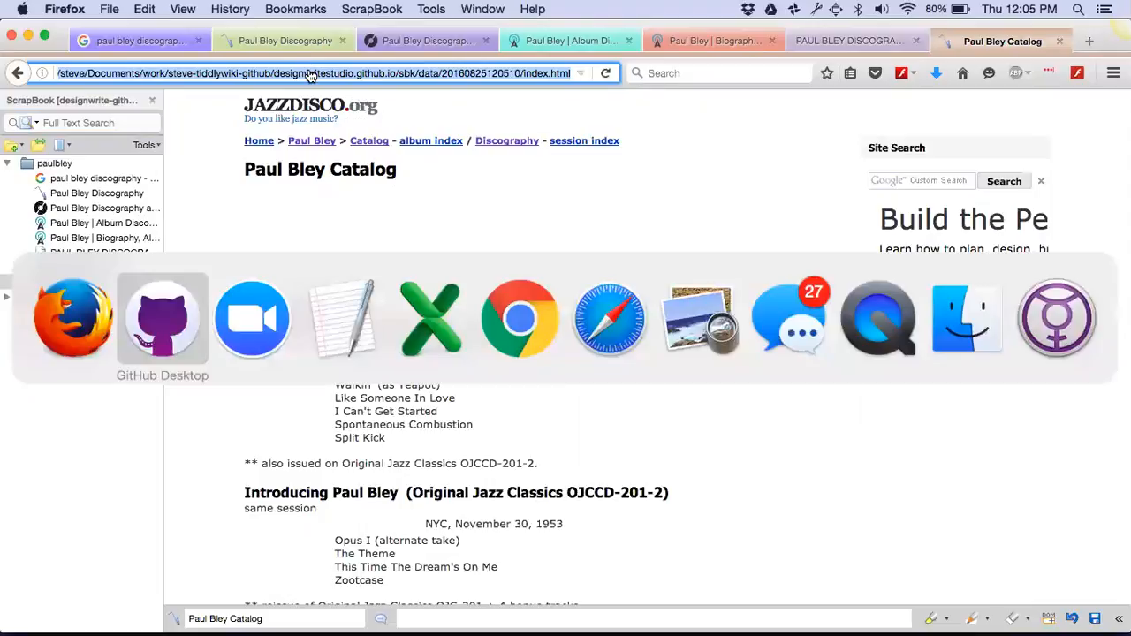
{"action": "key", "text": "super+Tab"}
{"action": "key", "text": "super+Tab"}
{"action": "key", "text": "super+Tab"}
{"action": "key", "text": "super+Tab"}
{"action": "key", "text": "super+Tab"}
{"action": "key", "text": "super+Tab"}
{"action": "key", "text": "super+Tab"}
{"action": "key", "text": "super+Tab"}
{"action": "key", "text": "super+Tab"}
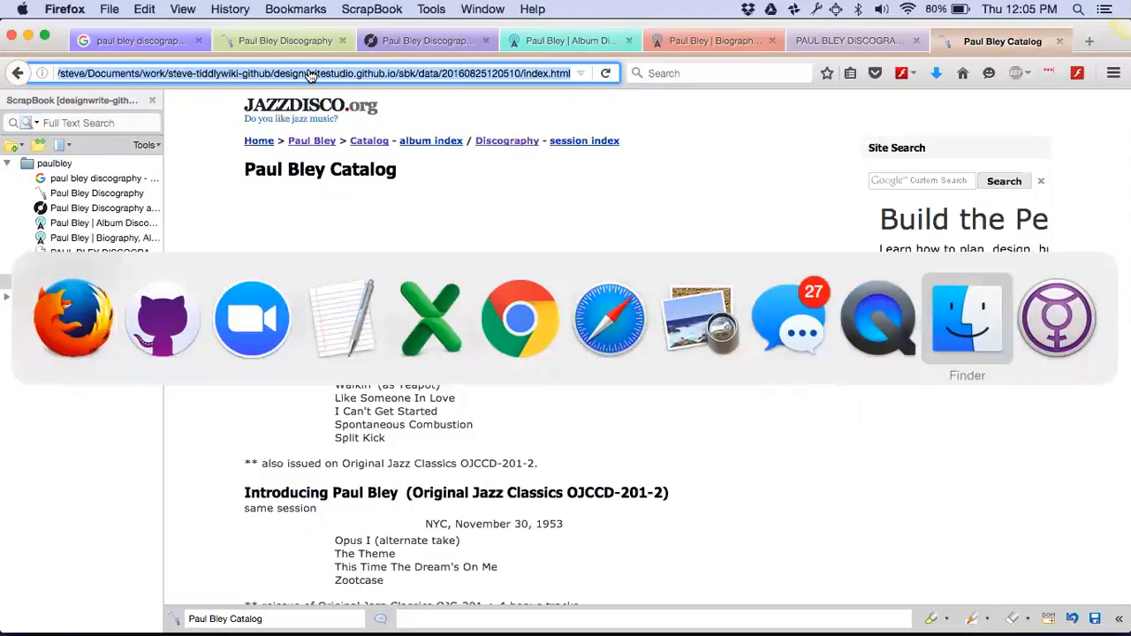
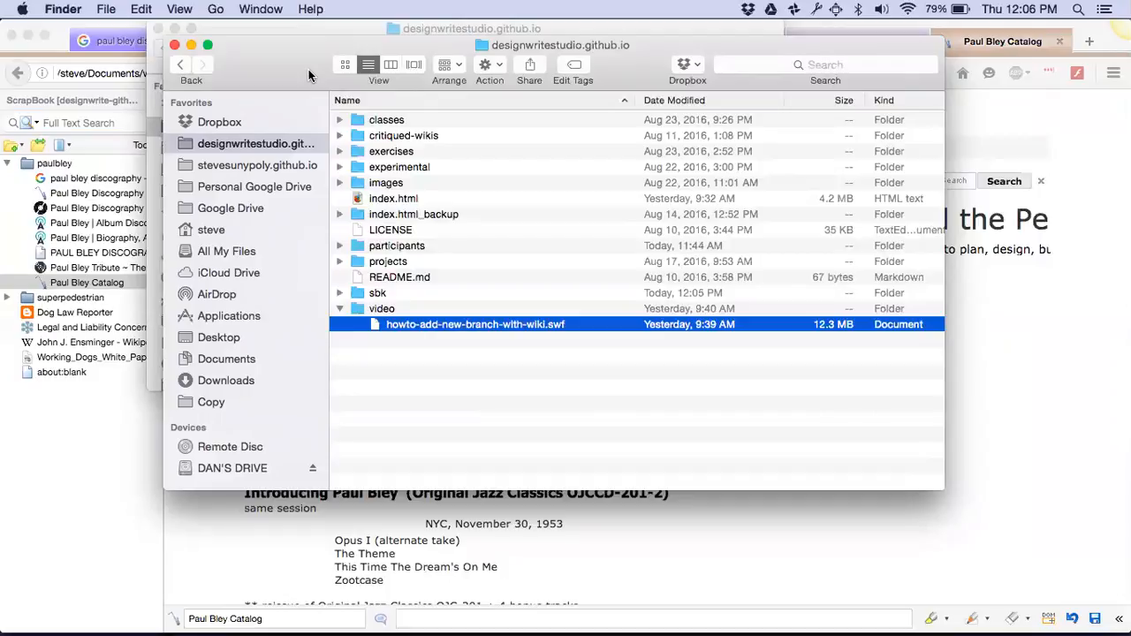
Step: Bring the Firefox window with the saved Paul Bley Catalog page back to the front
{"action": "left_click", "coordinate": [1027, 420]}
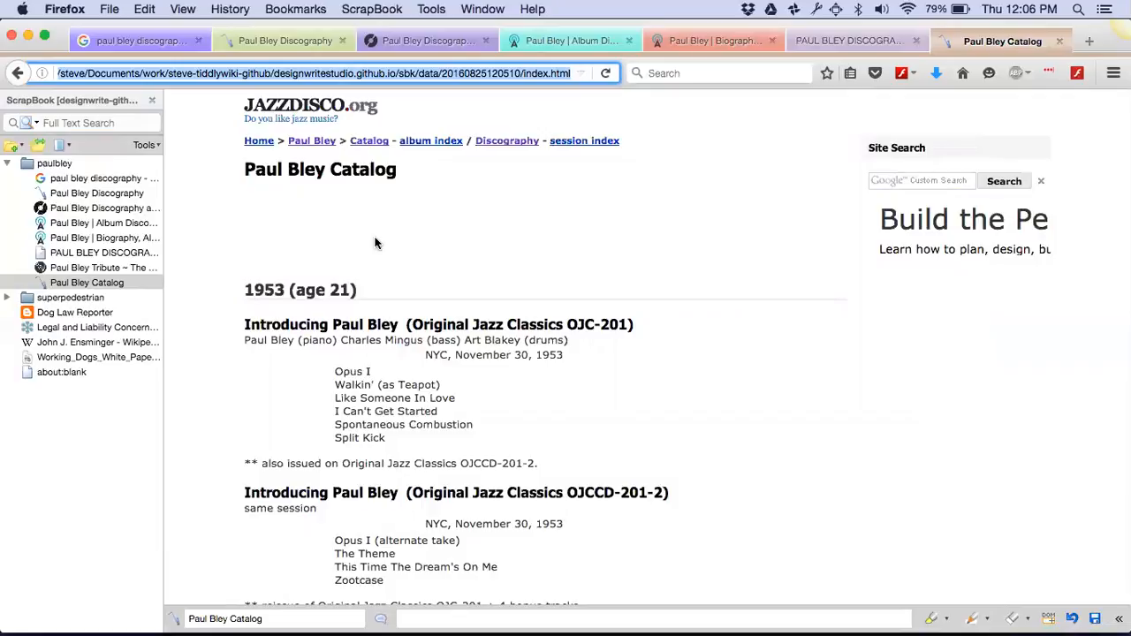
Step: View the catalog page's source and scroll down to the Solemn Meditation entry near line 119
{"action": "left_click", "coordinate": [432, 10]}
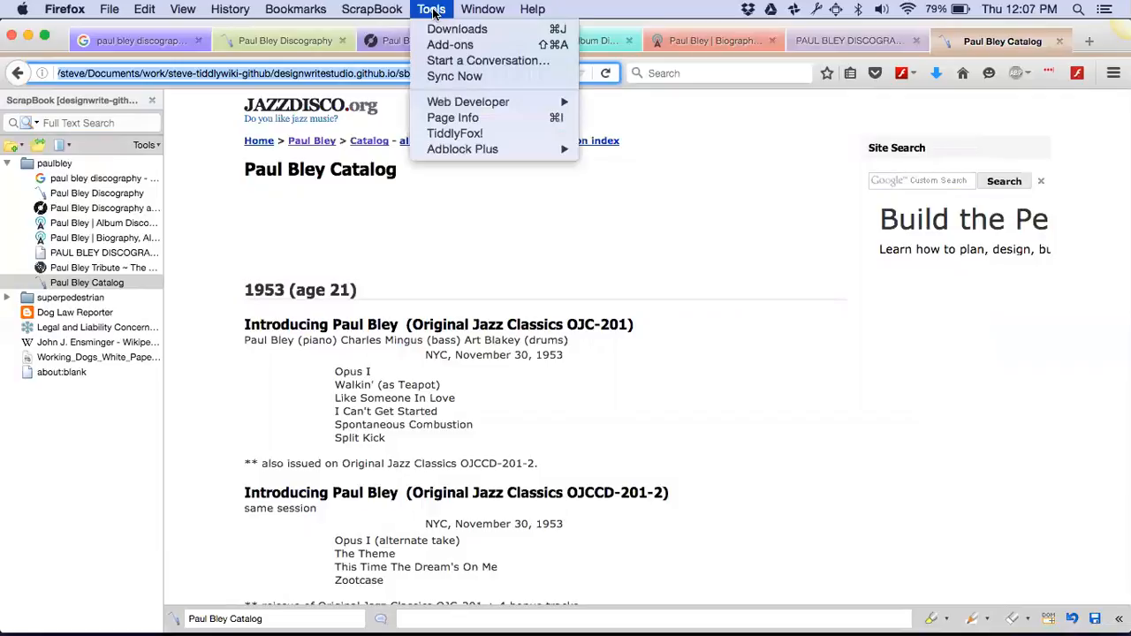
{"action": "mouse_move", "coordinate": [467, 105]}
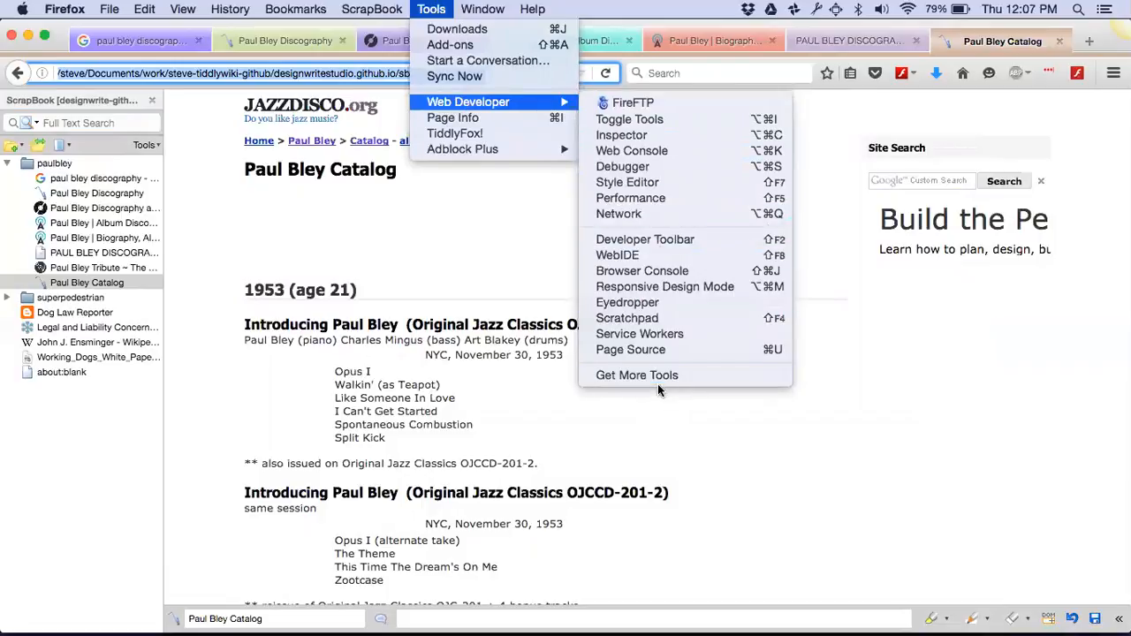
{"action": "left_click", "coordinate": [678, 350]}
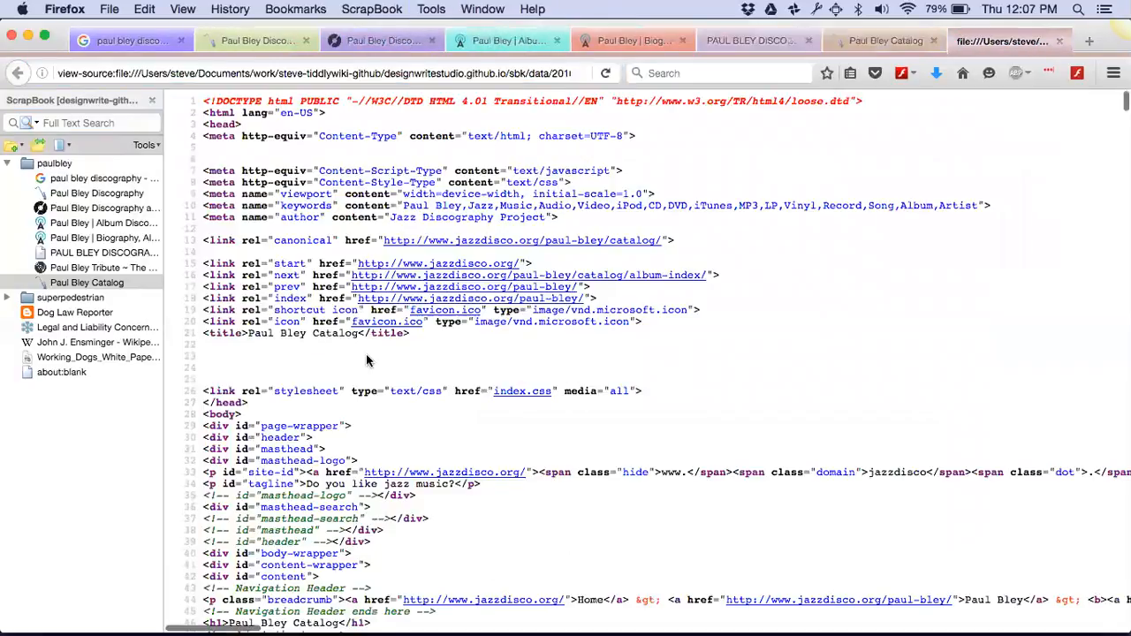
{"action": "scroll", "coordinate": [405, 353], "scroll_direction": "down", "scroll_amount": 10}
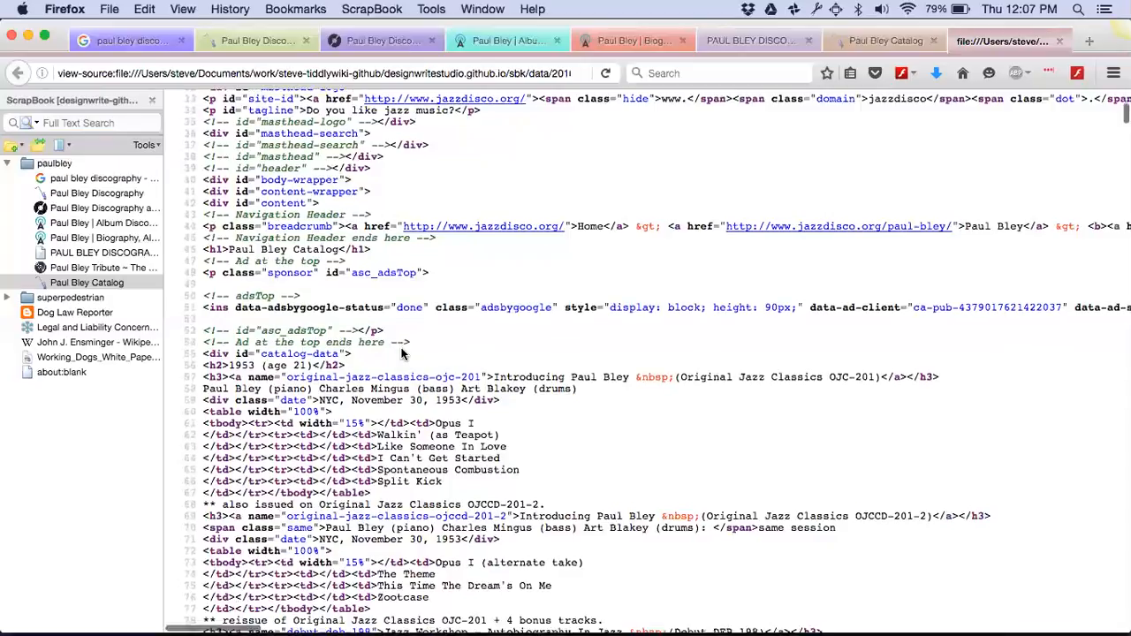
{"action": "scroll", "coordinate": [402, 353], "scroll_direction": "down", "scroll_amount": 15}
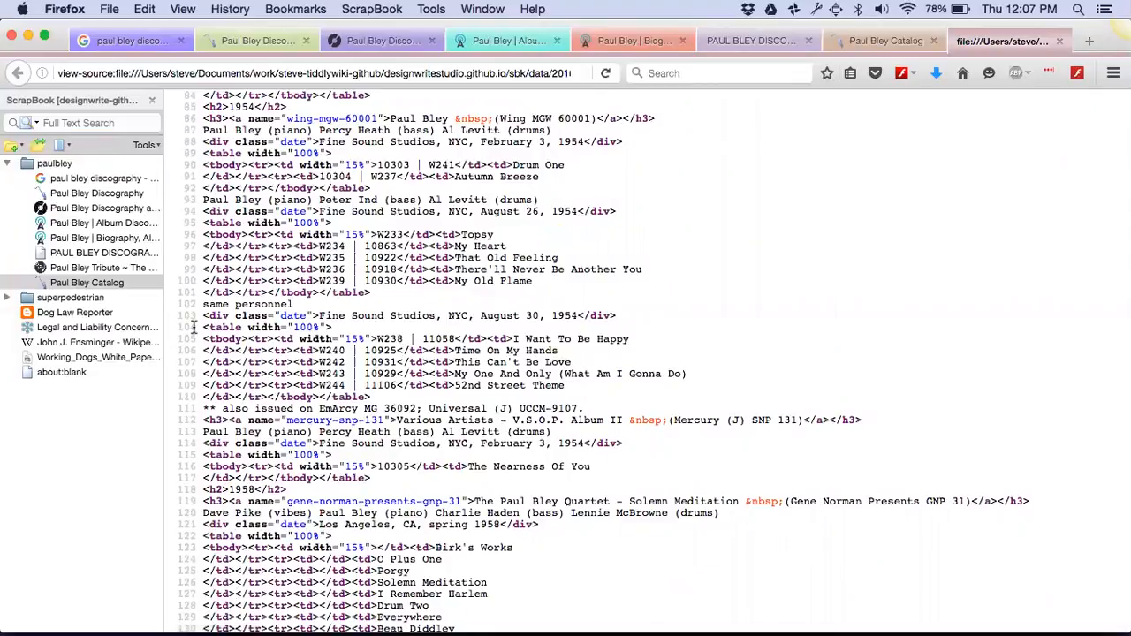
{"action": "scroll", "coordinate": [193, 327], "scroll_direction": "down", "scroll_amount": 5}
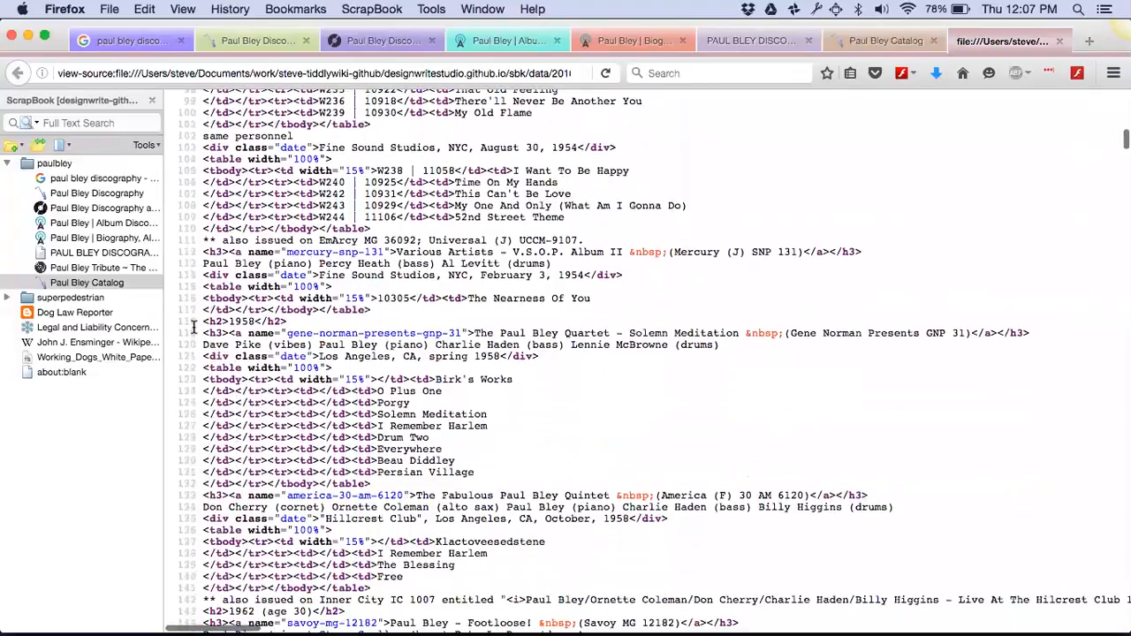
{"action": "scroll", "coordinate": [193, 327], "scroll_direction": "down", "scroll_amount": 3}
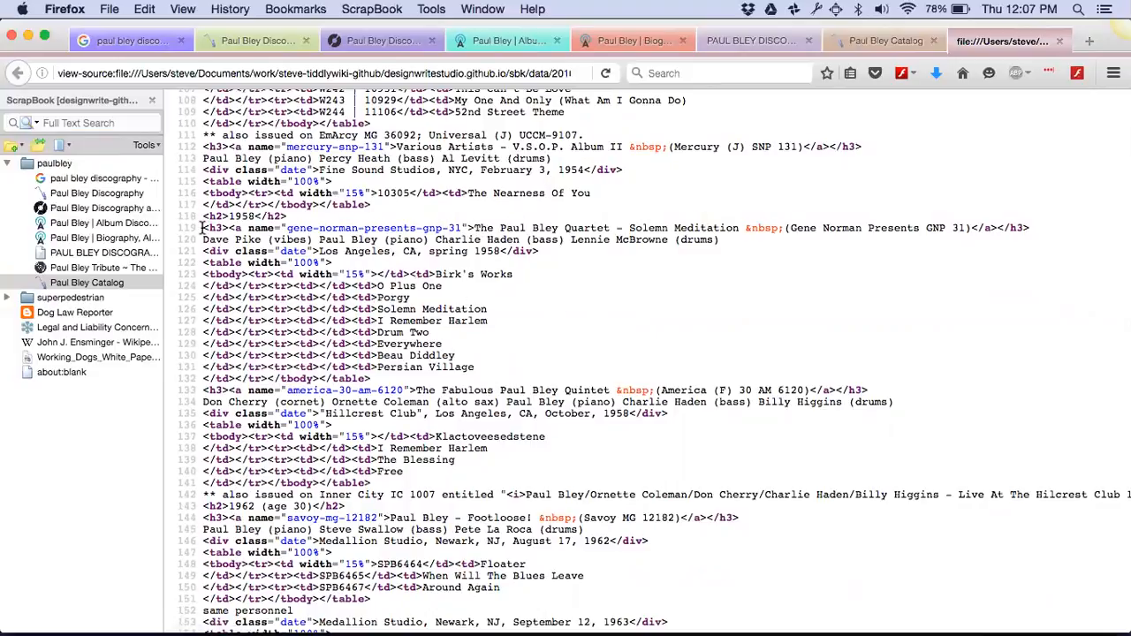
Step: Select and copy the 1958 Solemn Meditation album HTML, lines 119–132
{"action": "left_click_drag", "start_coordinate": [204, 228], "coordinate": [325, 316]}
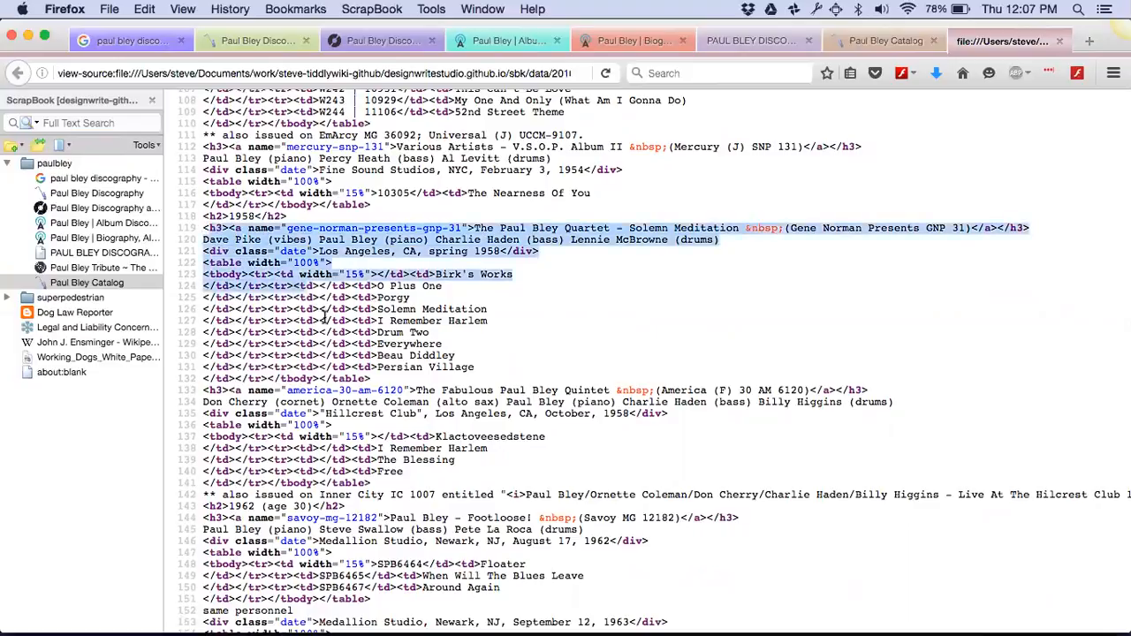
{"action": "left_click", "coordinate": [204, 232]}
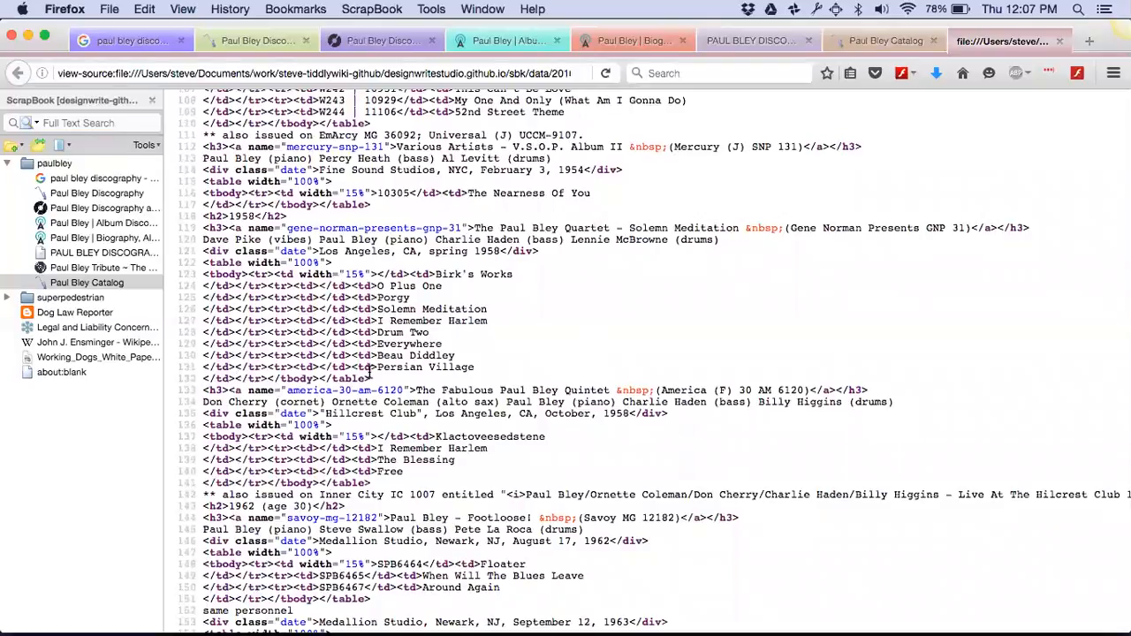
{"action": "left_click_drag", "start_coordinate": [370, 371], "coordinate": [217, 320]}
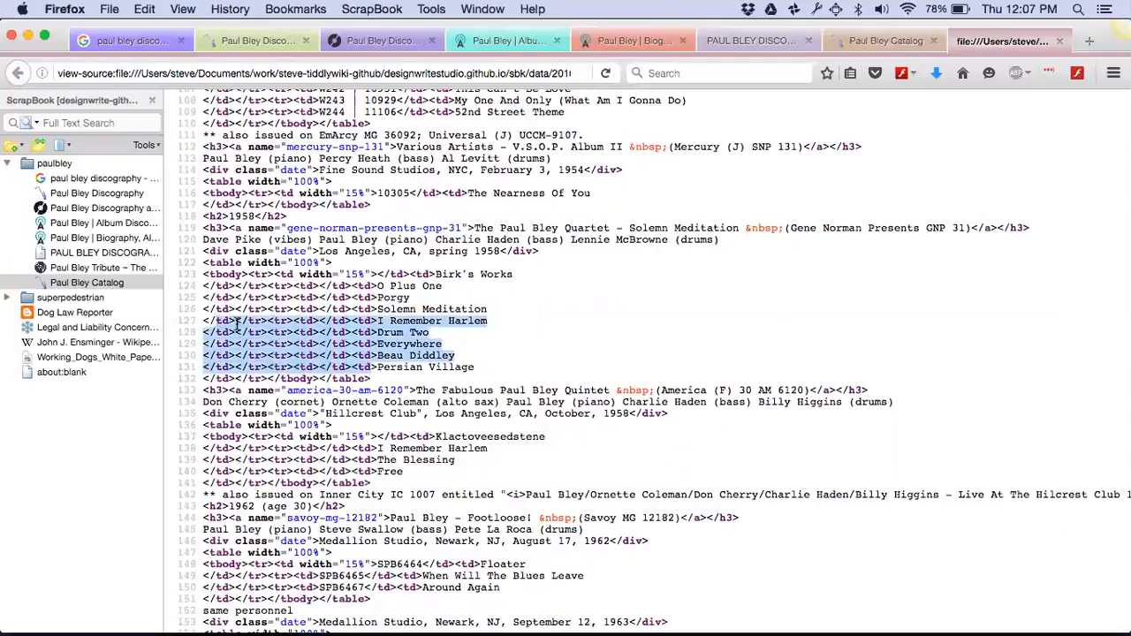
{"action": "left_click", "coordinate": [373, 382]}
{"action": "left_click_drag", "start_coordinate": [373, 382], "coordinate": [203, 263]}
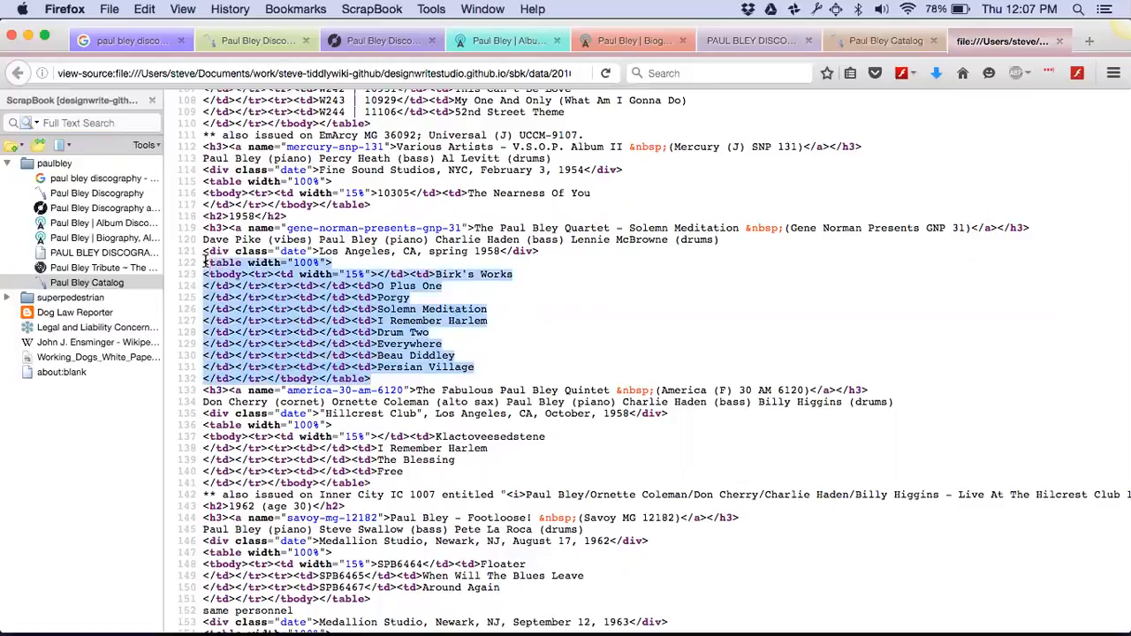
{"action": "mouse_move", "coordinate": [202, 222]}
{"action": "left_mouse_down"}
{"action": "mouse_move", "coordinate": [203, 261]}
{"action": "mouse_move", "coordinate": [274, 221]}
{"action": "mouse_move", "coordinate": [203, 228]}
{"action": "left_mouse_up"}
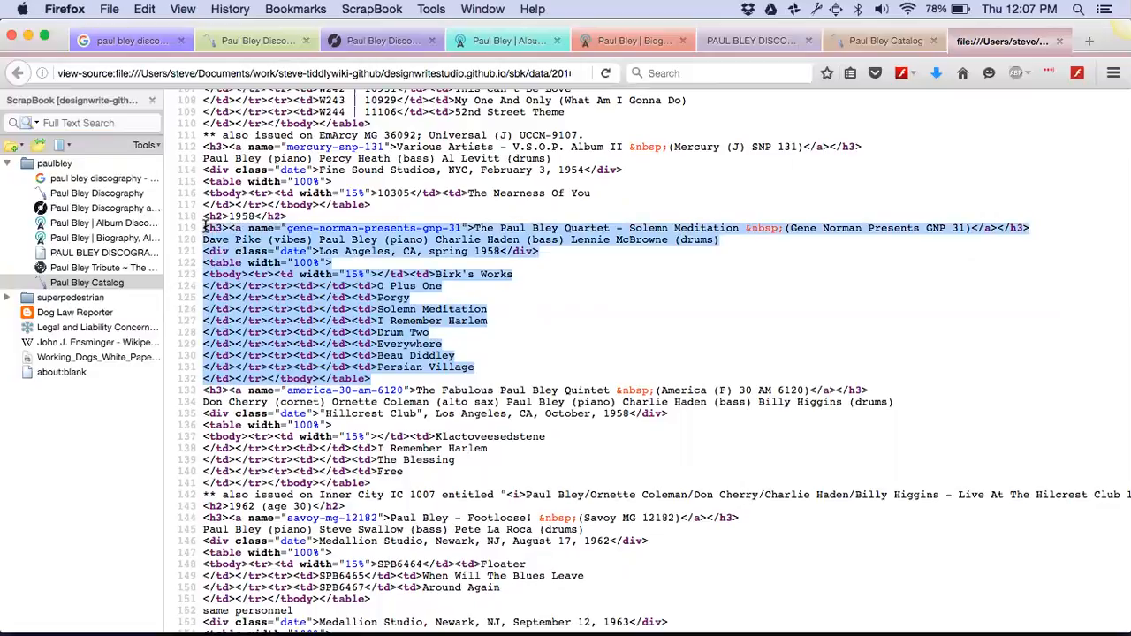
{"action": "key", "text": "super+c"}
Step: Open the playingaround.html wiki file in a new browser tab
{"action": "key", "text": "super+grave"}
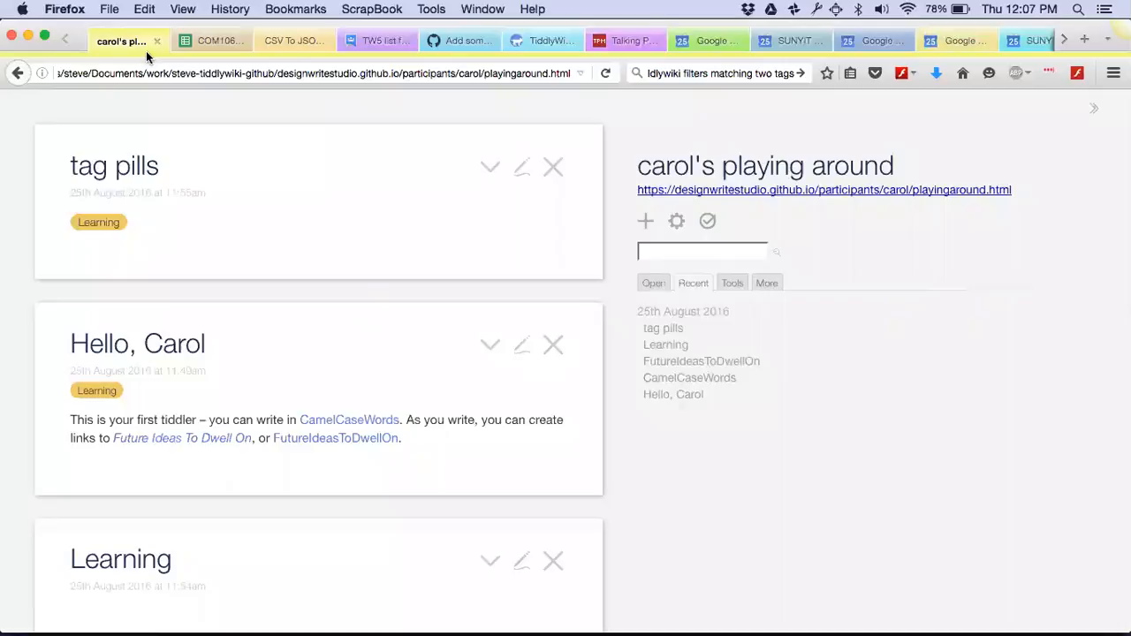
{"action": "key", "text": "super+grave"}
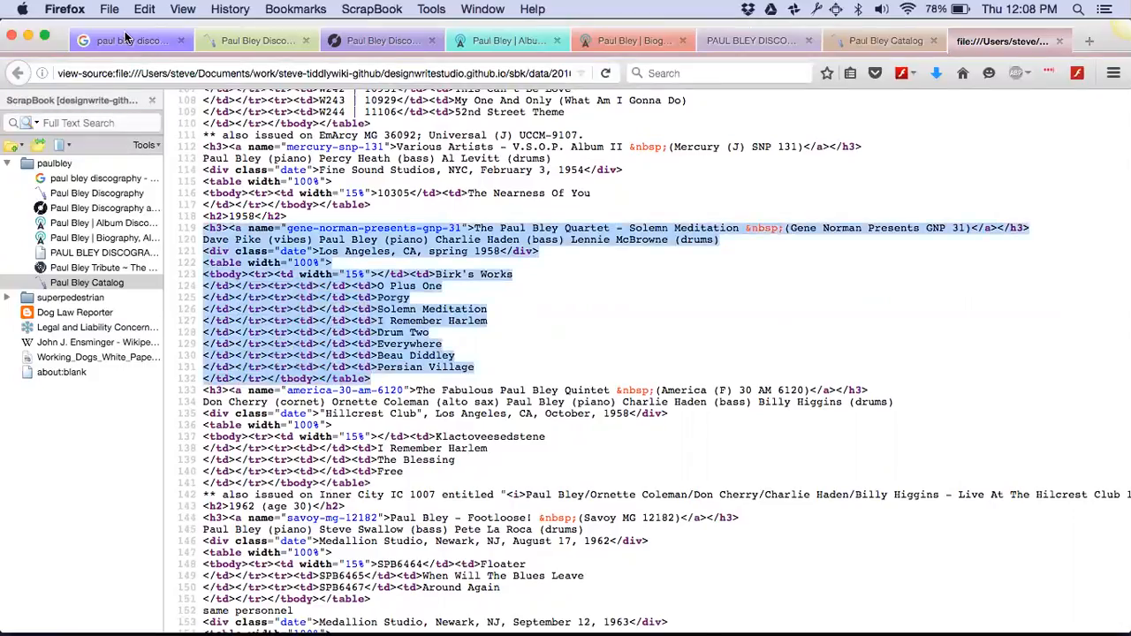
{"action": "left_click", "coordinate": [126, 39]}
{"action": "key", "text": "super+t"}
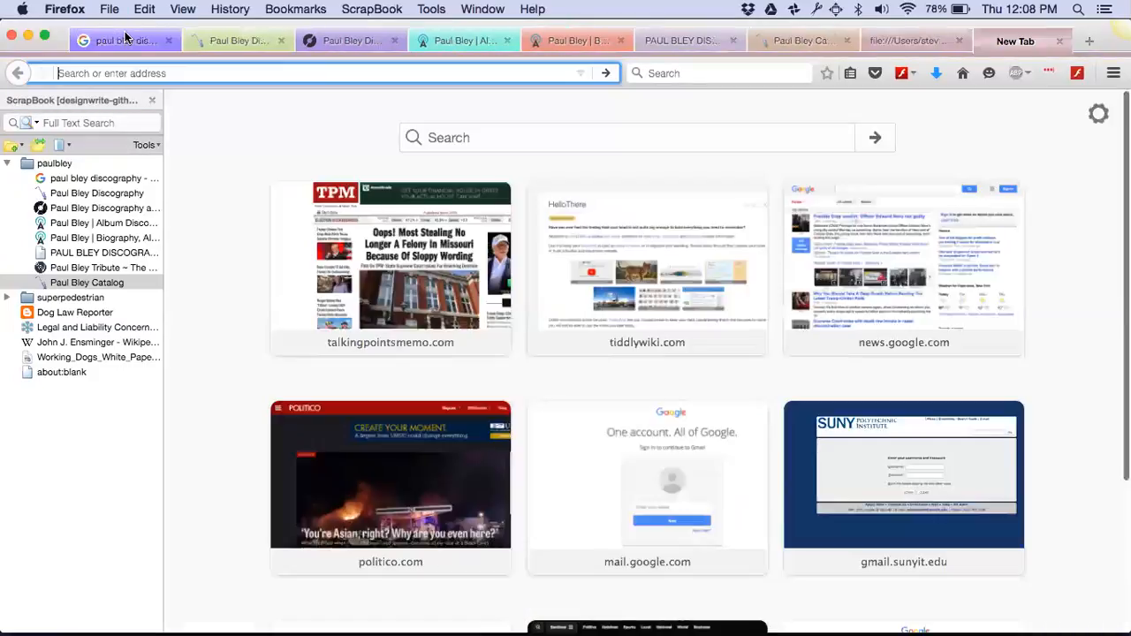
{"action": "key", "text": "super+o"}
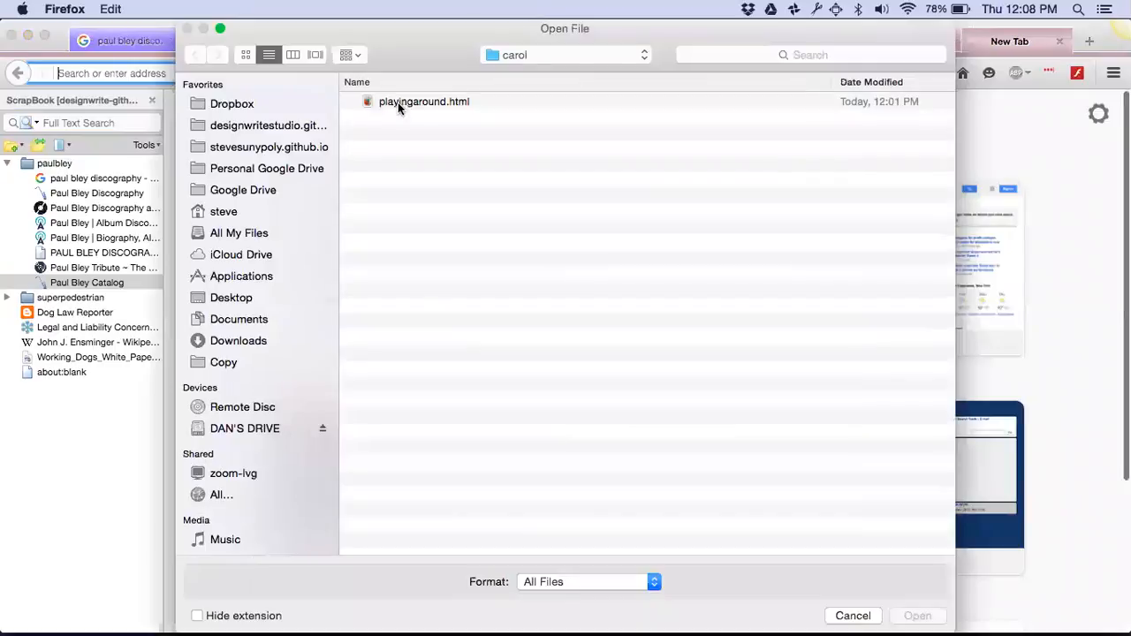
{"action": "left_click", "coordinate": [398, 103]}
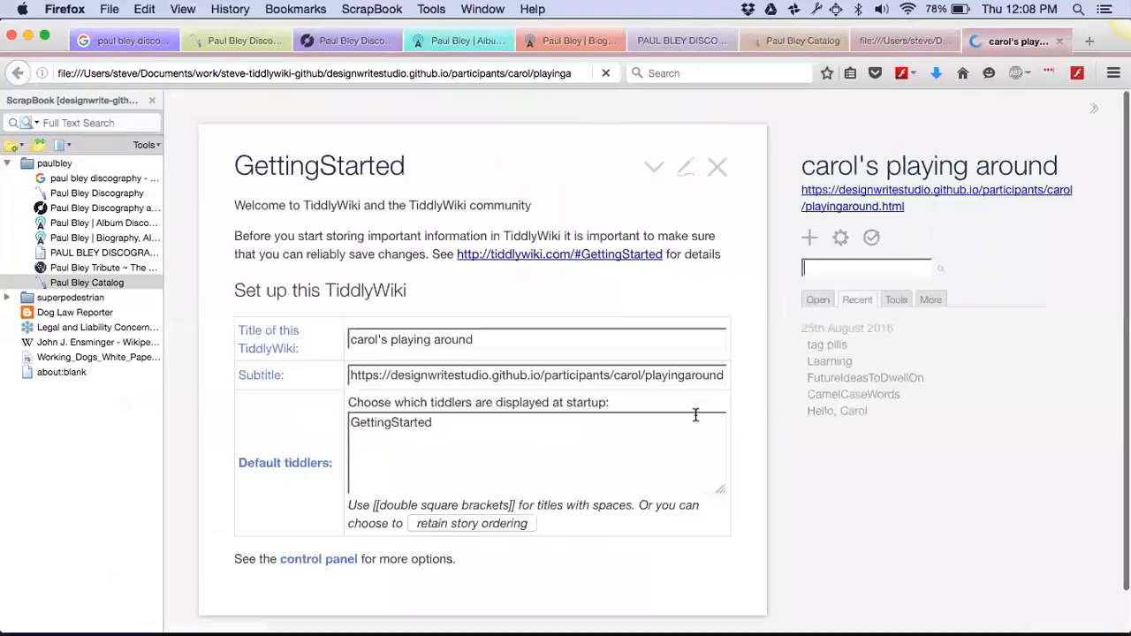
Step: Create a new tiddler and paste the copied Solemn Meditation album HTML into its body
{"action": "left_click", "coordinate": [809, 239]}
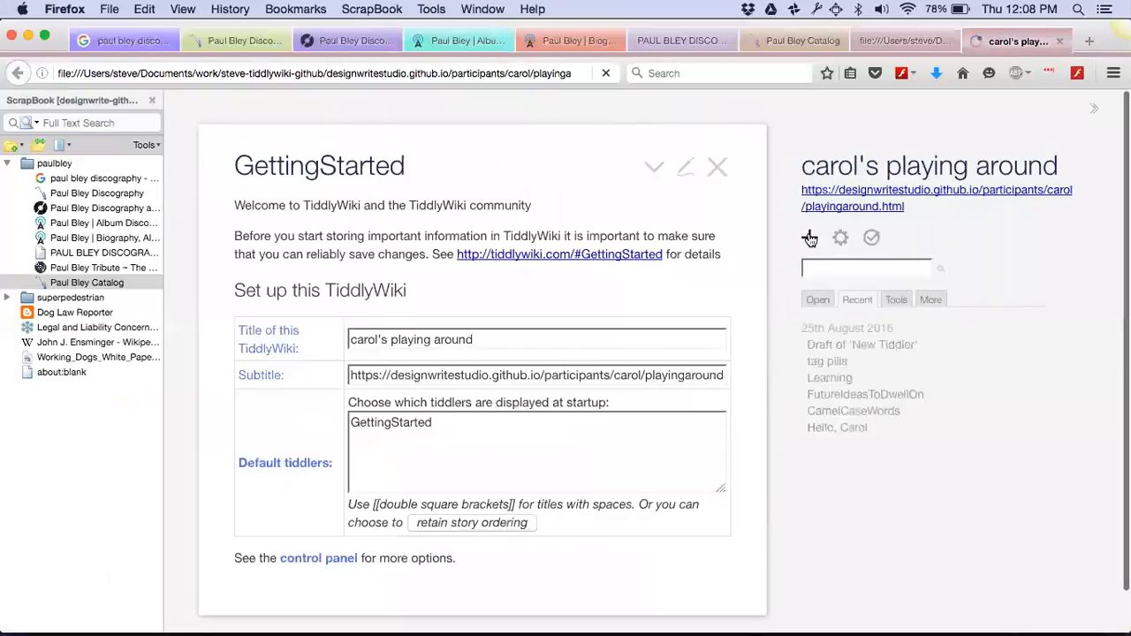
{"action": "left_click", "coordinate": [283, 333]}
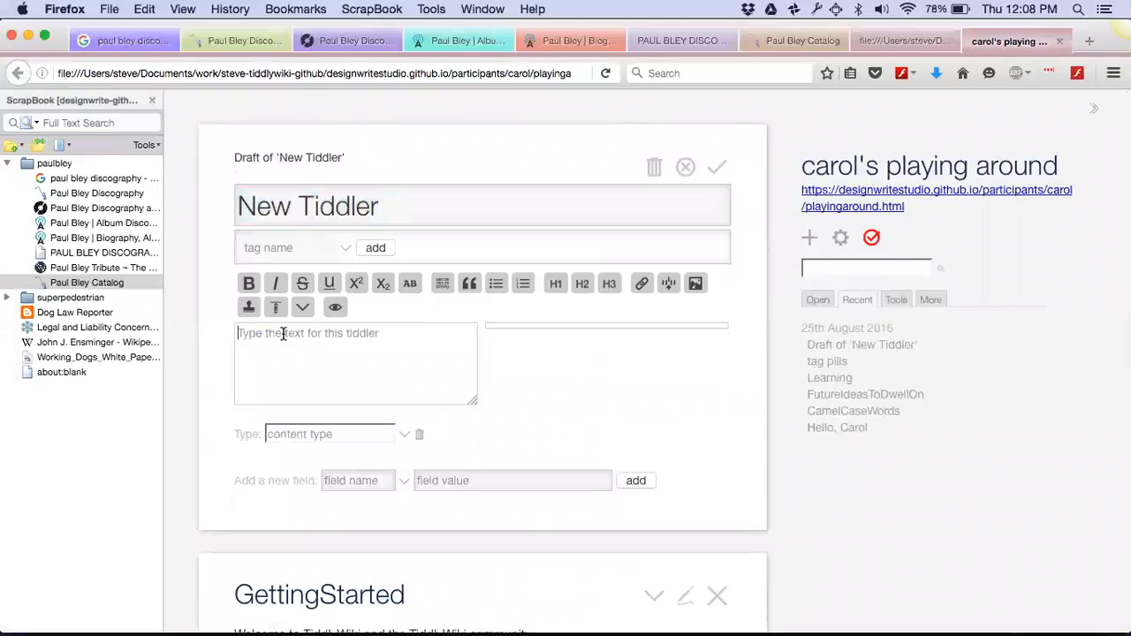
{"action": "key", "text": "super+v"}
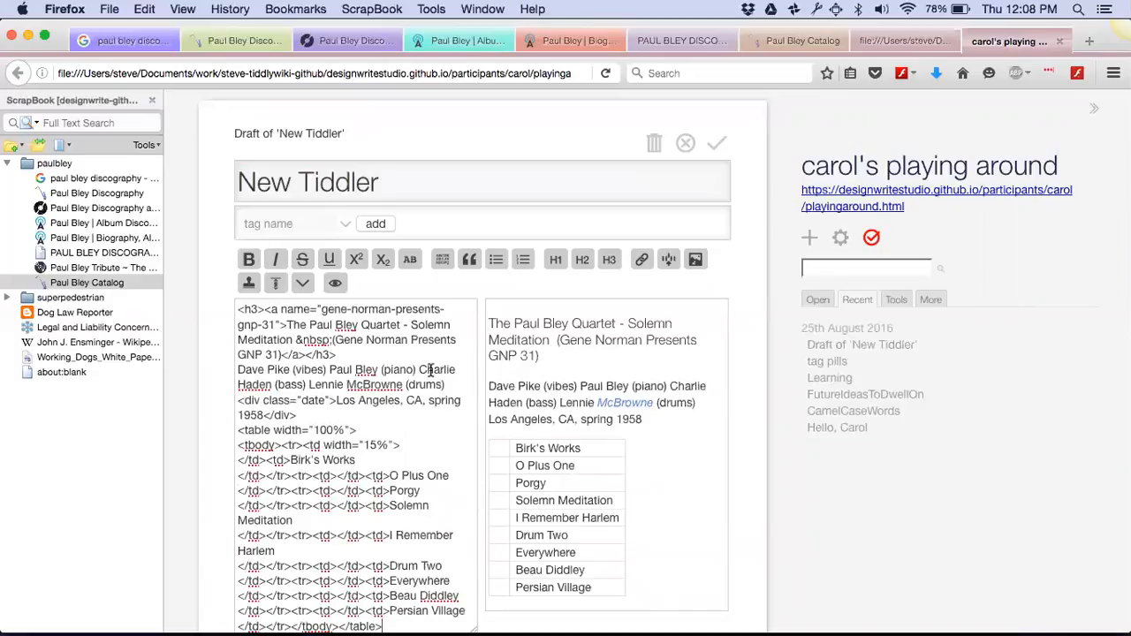
{"action": "scroll", "coordinate": [677, 382], "scroll_direction": "down", "scroll_amount": 2}
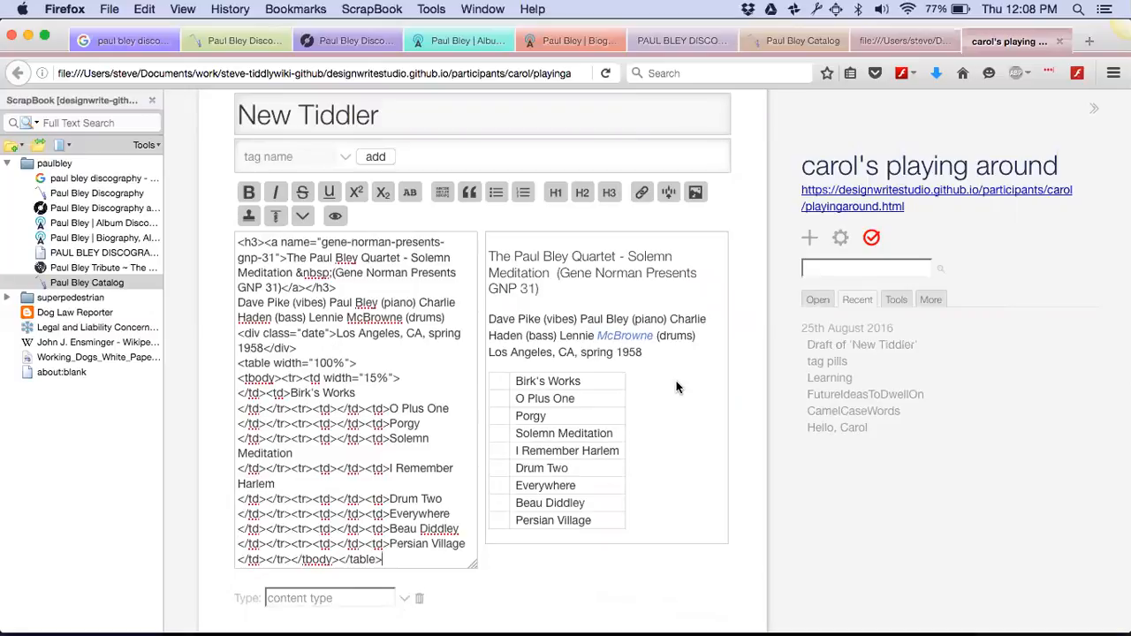
{"action": "scroll", "coordinate": [677, 387], "scroll_direction": "down", "scroll_amount": 1}
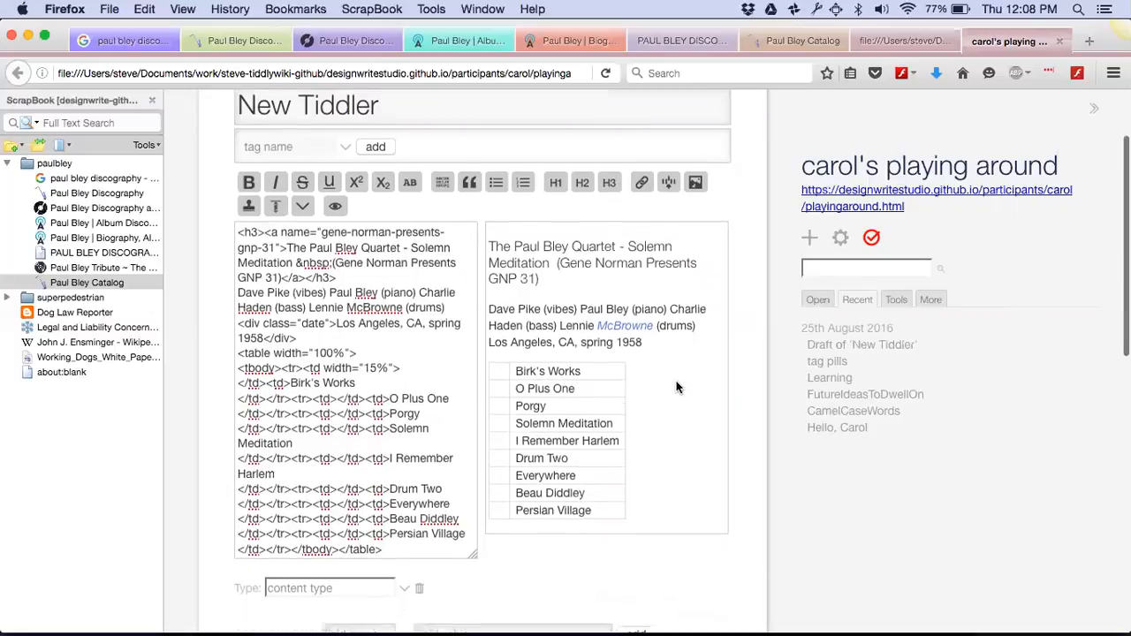
{"action": "scroll", "coordinate": [677, 387], "scroll_direction": "down", "scroll_amount": 3}
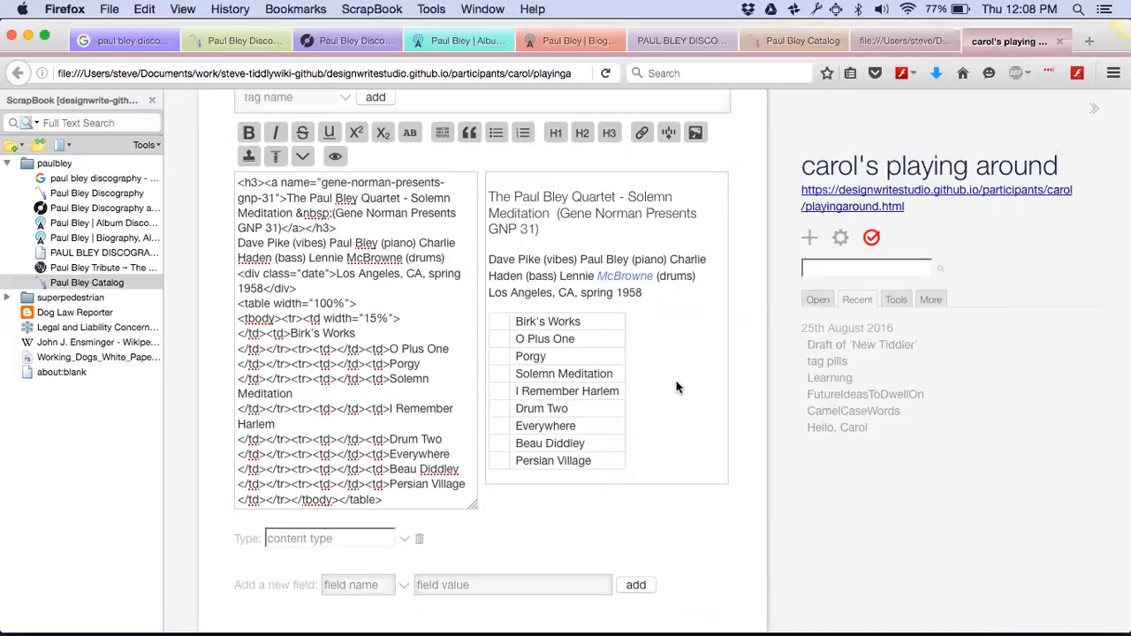
{"action": "scroll", "coordinate": [676, 387], "scroll_direction": "down", "scroll_amount": 3}
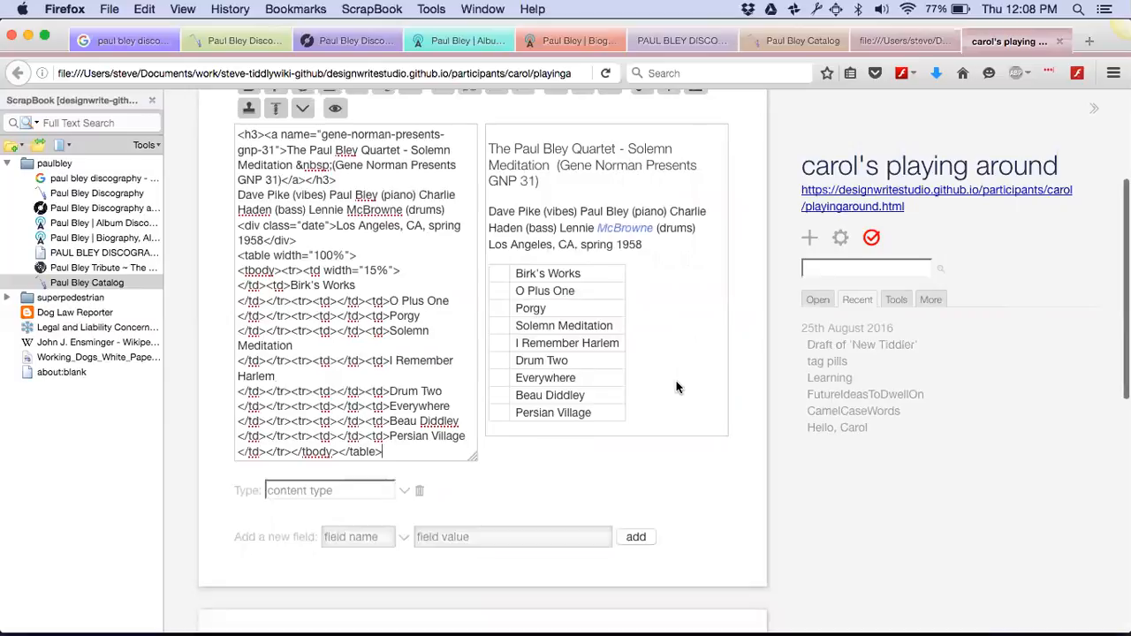
{"action": "scroll", "coordinate": [677, 387], "scroll_direction": "down", "scroll_amount": 3}
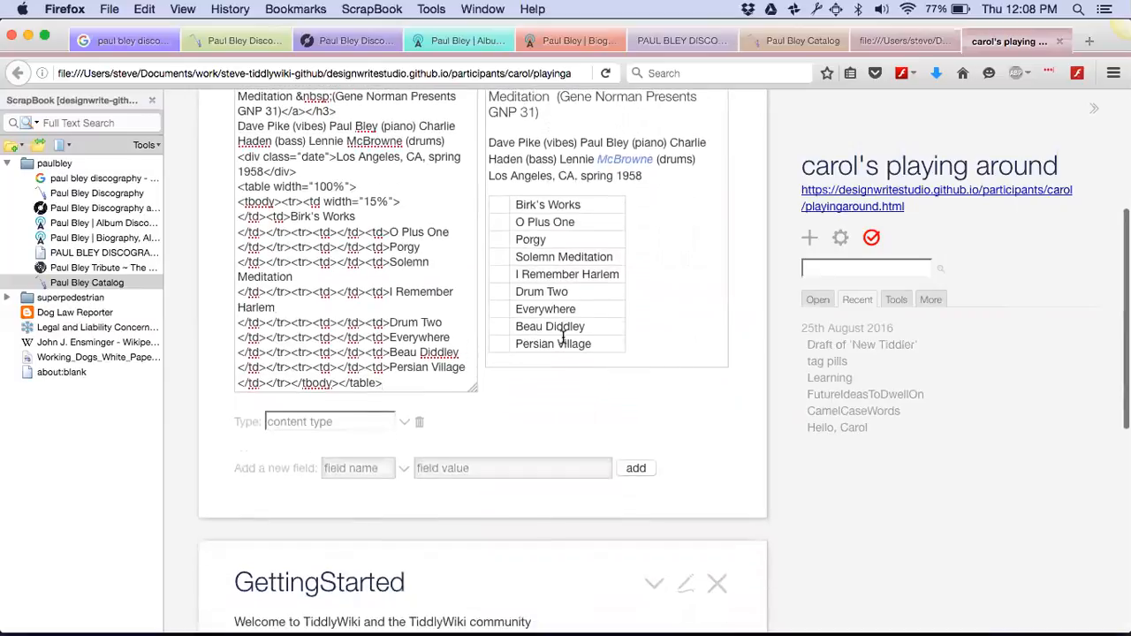
Step: Wrap Persian Village in [[ ]] and follow the new link to its missing tiddler
{"action": "triple_click", "coordinate": [578, 343]}
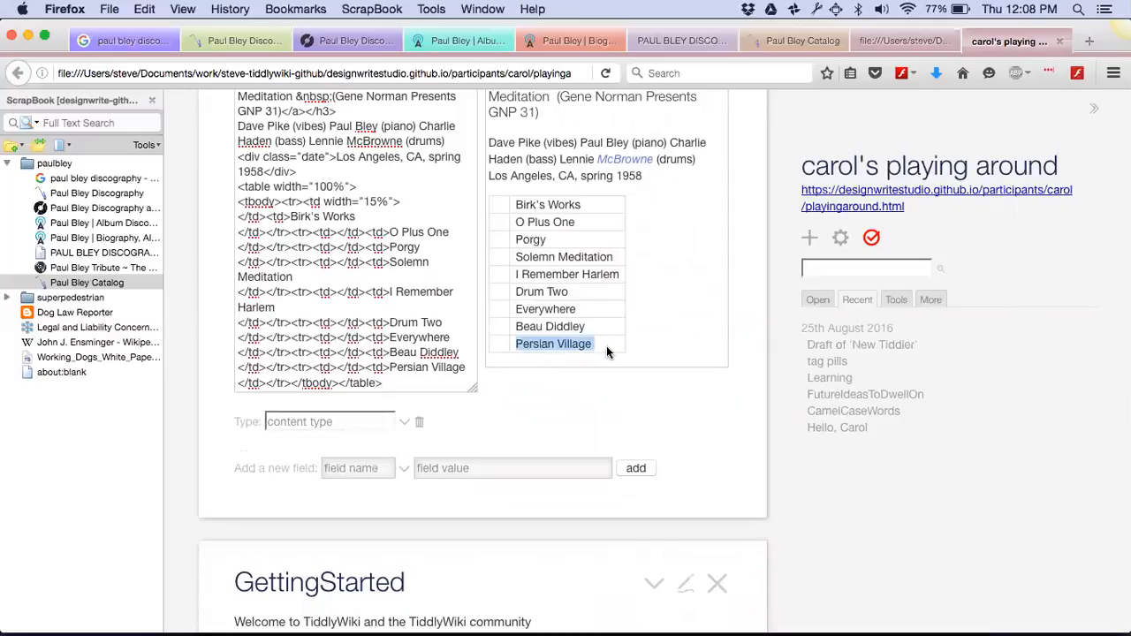
{"action": "scroll", "coordinate": [606, 351], "scroll_direction": "up", "scroll_amount": 5}
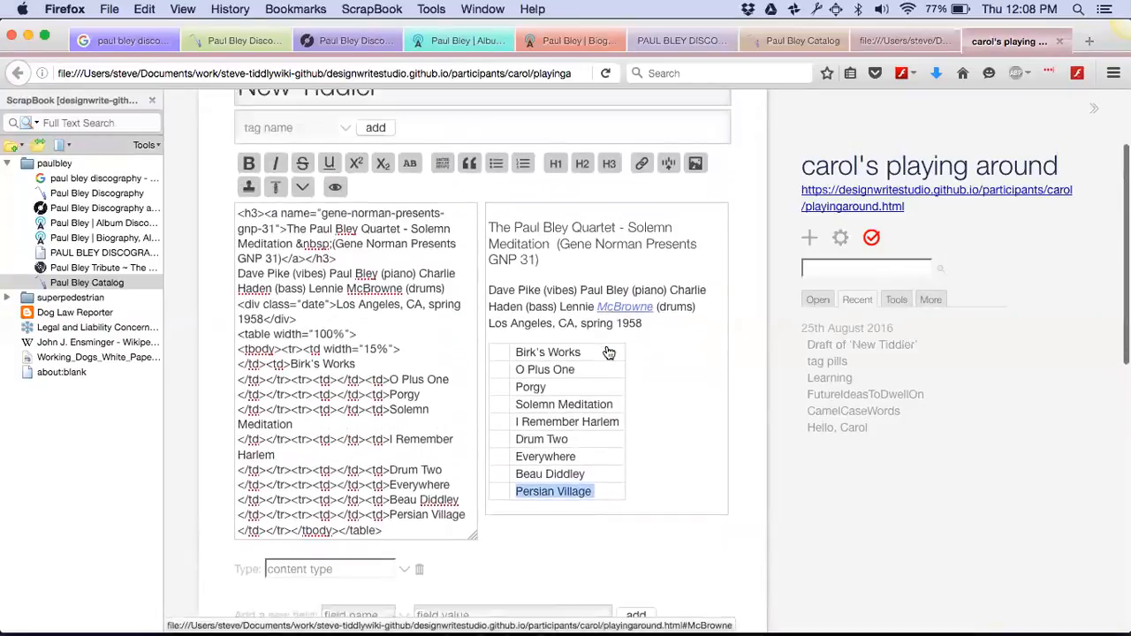
{"action": "scroll", "coordinate": [607, 350], "scroll_direction": "down", "scroll_amount": 2}
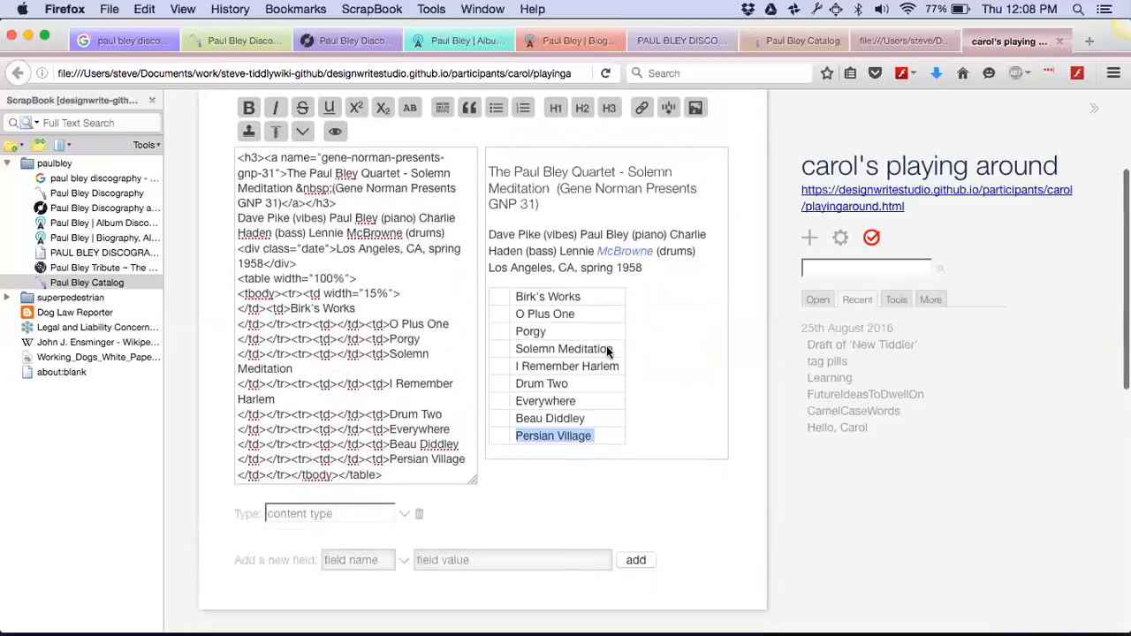
{"action": "left_click", "coordinate": [389, 461]}
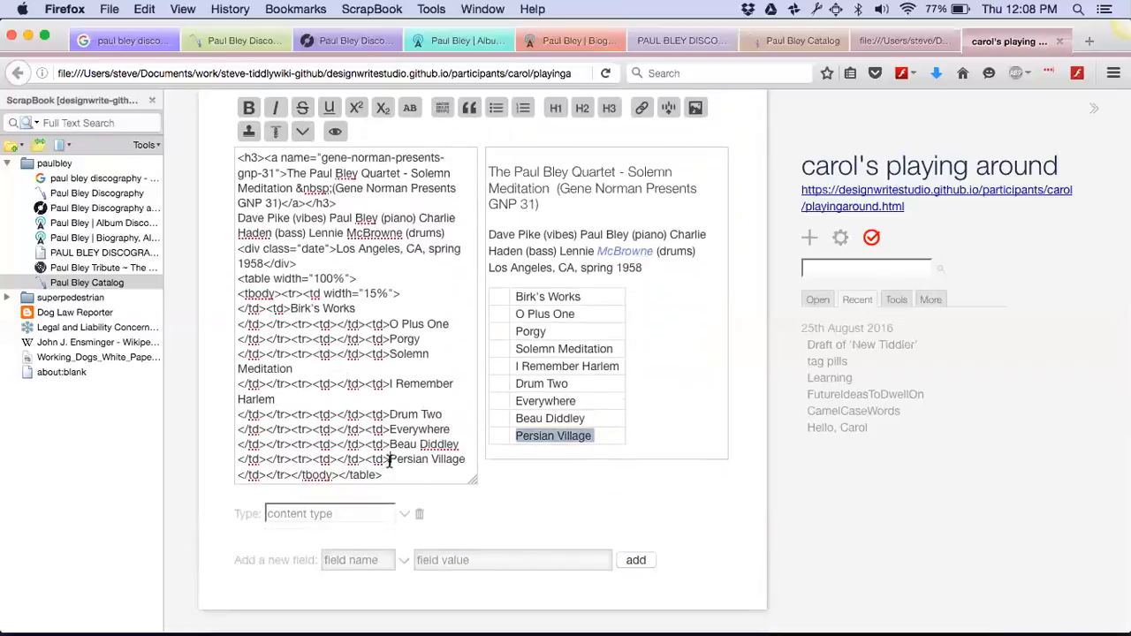
{"action": "type", "text": "[["}
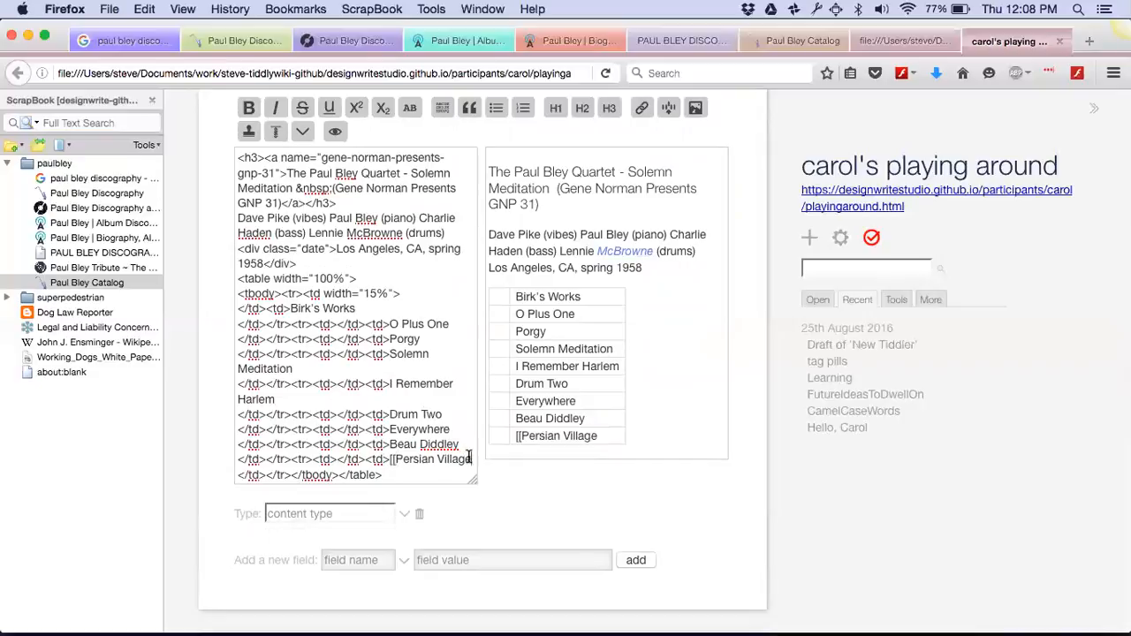
{"action": "type", "text": "]]"}
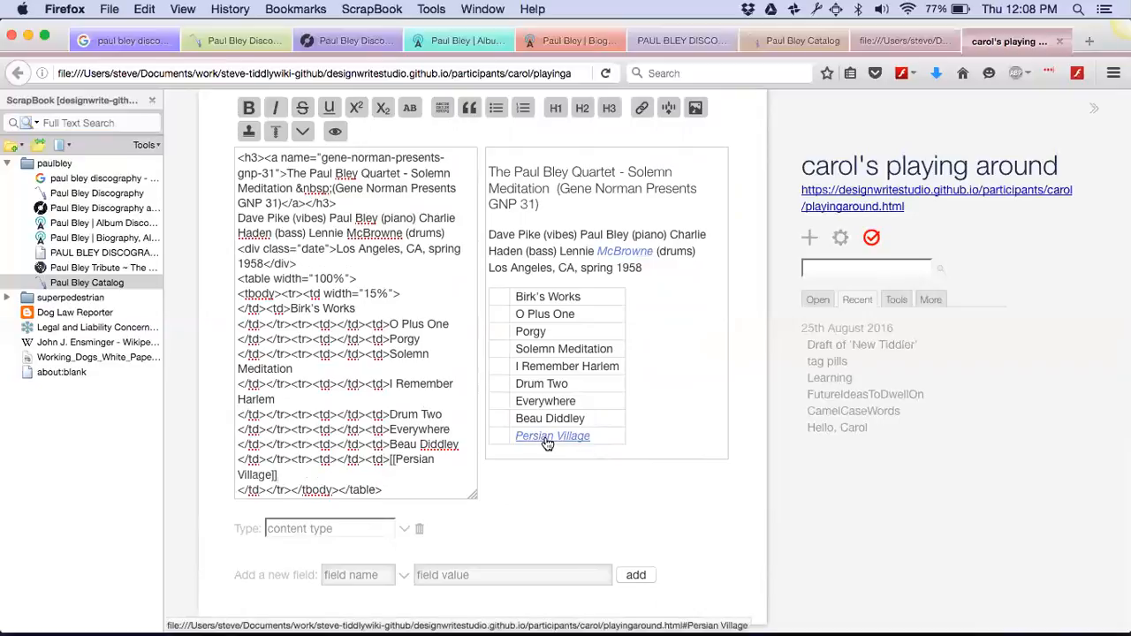
{"action": "left_click", "coordinate": [548, 439]}
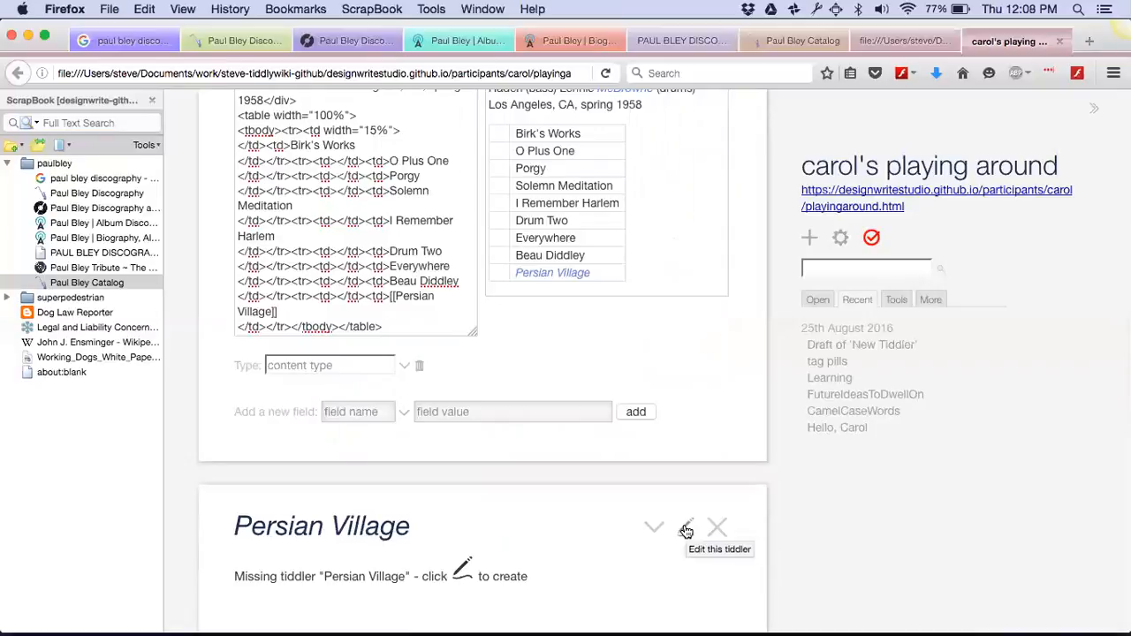
Step: Title the draft 'The Paul Bley Quartet - Solemn Meditation (Gene Norman Presents GNP 31)', tag it Album, and save
{"action": "scroll", "coordinate": [580, 368], "scroll_direction": "up", "scroll_amount": 5}
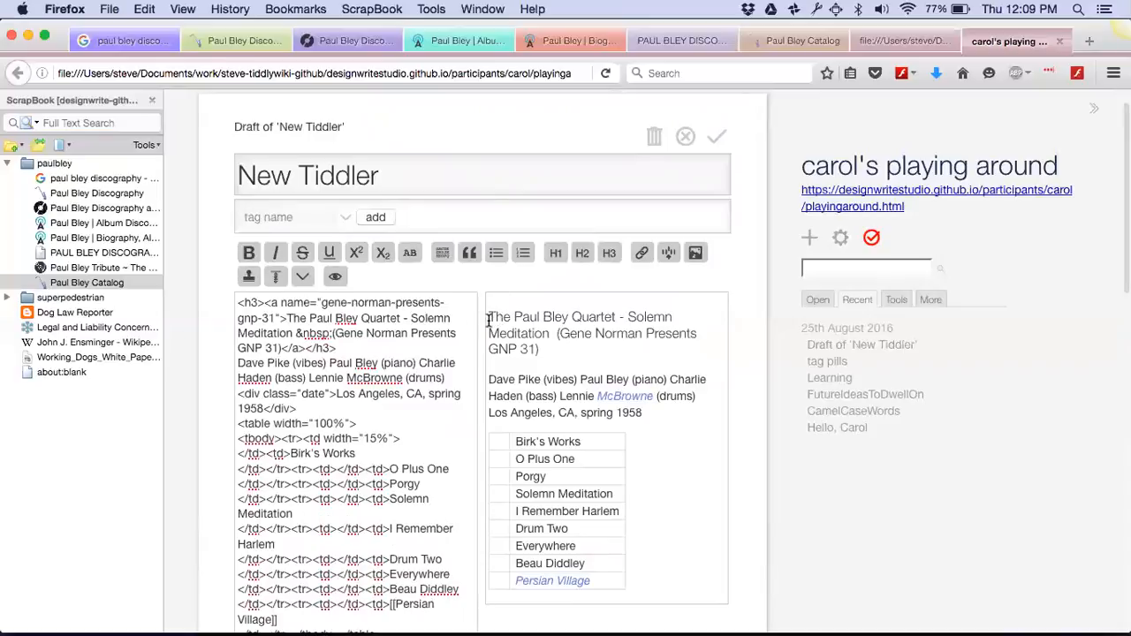
{"action": "left_click_drag", "start_coordinate": [492, 317], "coordinate": [547, 352]}
{"action": "key", "text": "super+c"}
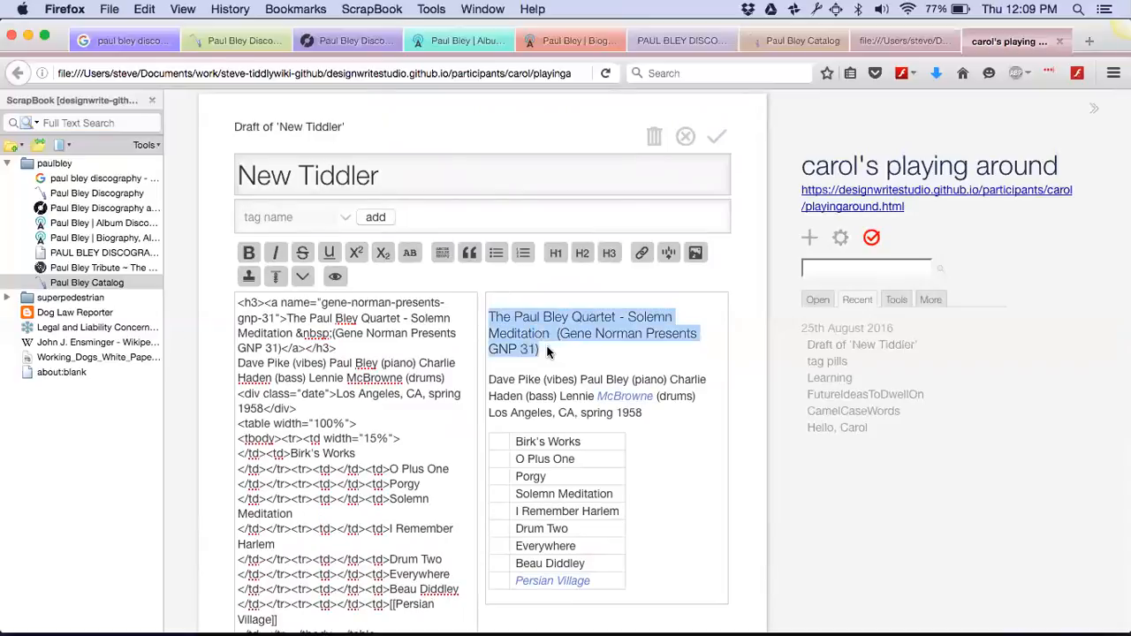
{"action": "triple_click", "coordinate": [473, 171]}
{"action": "key", "text": "super+v"}
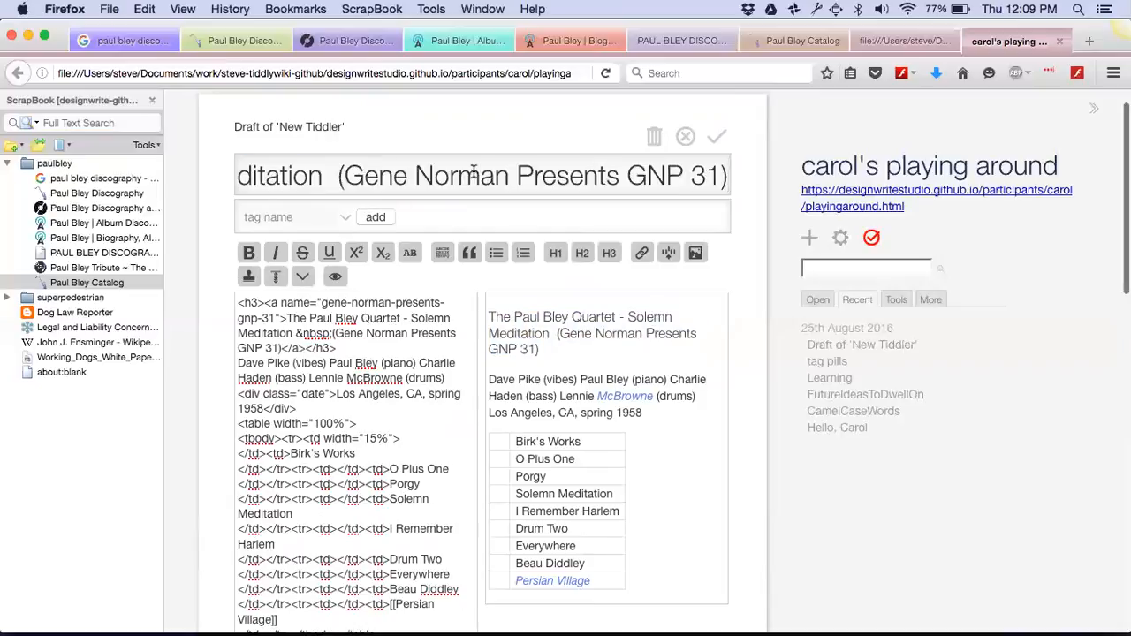
{"action": "left_click", "coordinate": [294, 215]}
{"action": "type", "text": "Album"}
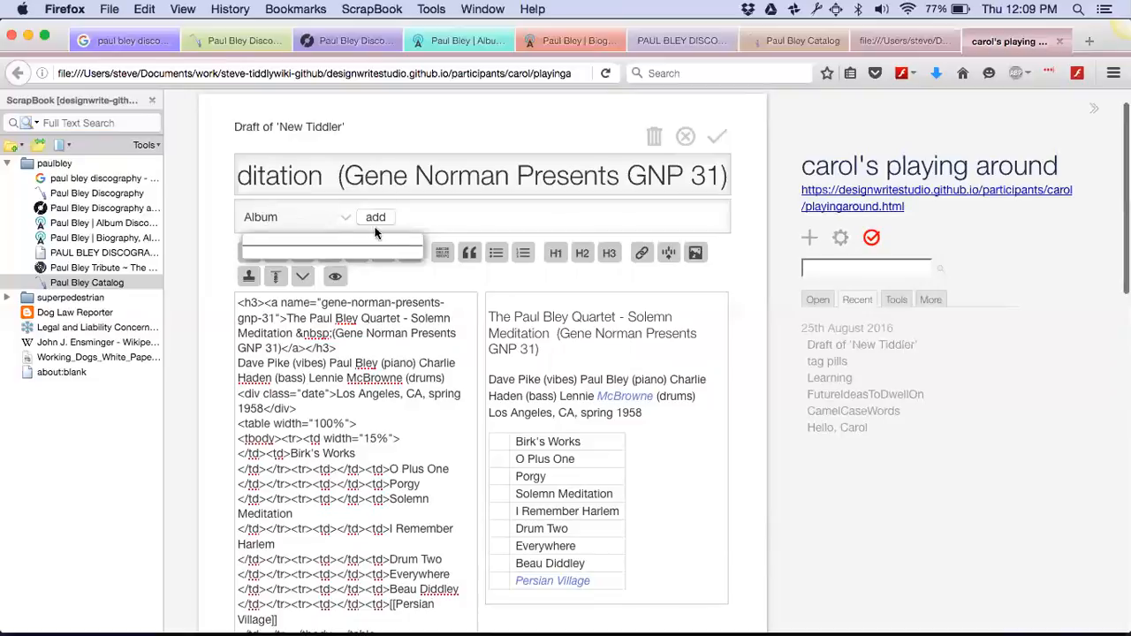
{"action": "left_click", "coordinate": [375, 218]}
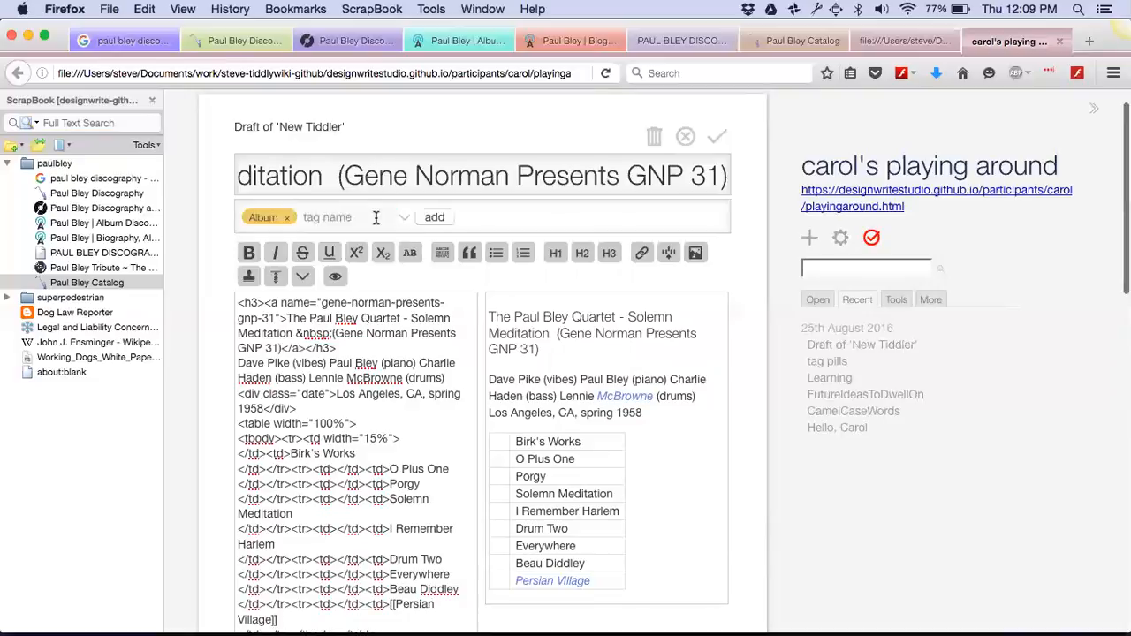
{"action": "left_click", "coordinate": [716, 141]}
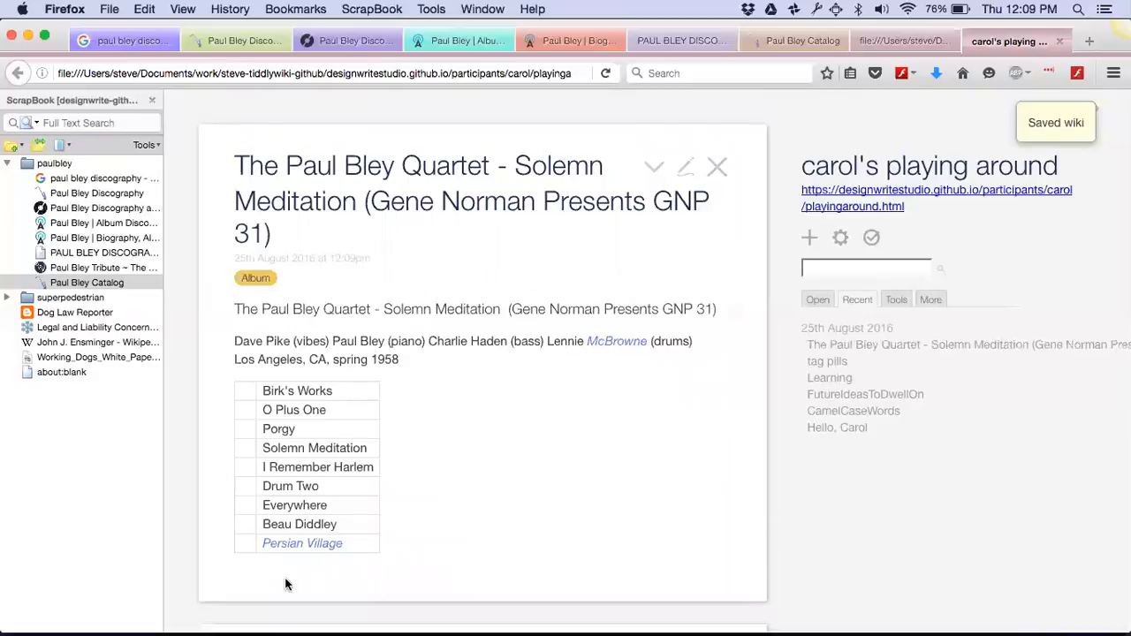
Step: Open the missing Persian Village tiddler for editing and tag it Cut
{"action": "left_click", "coordinate": [322, 544]}
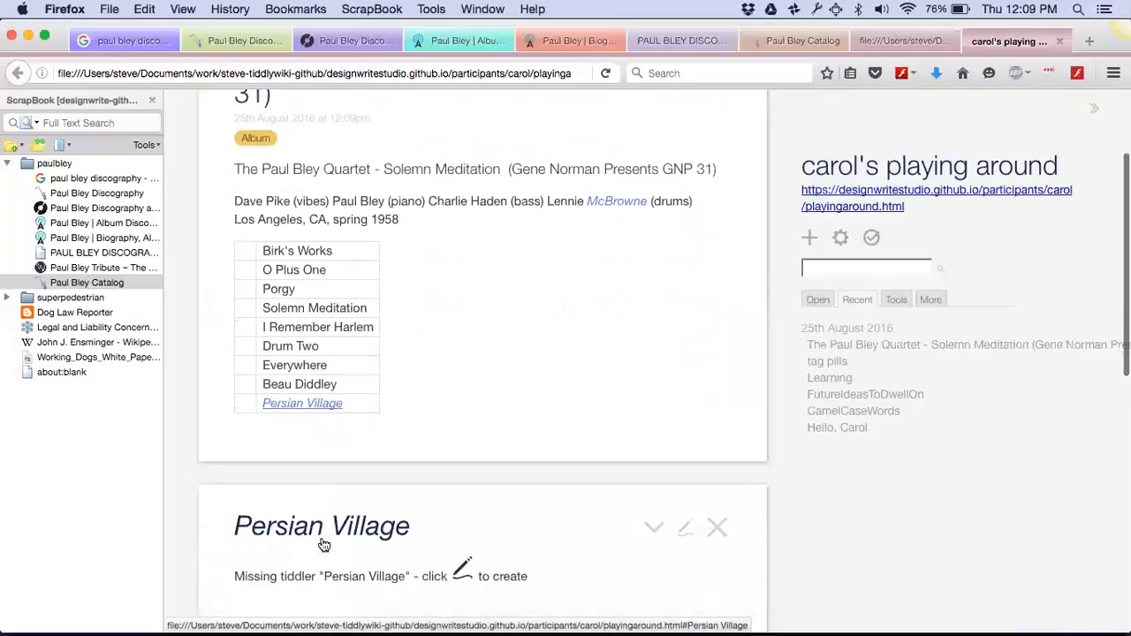
{"action": "left_click", "coordinate": [681, 532]}
{"action": "left_click", "coordinate": [276, 350]}
{"action": "type", "text": "Cut"}
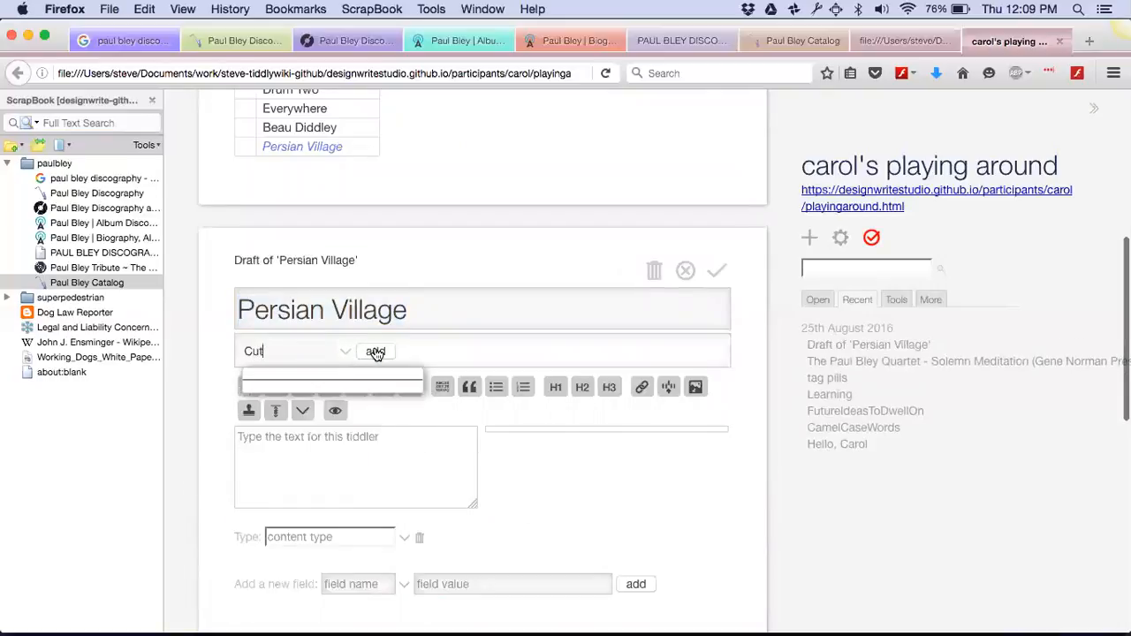
{"action": "left_click", "coordinate": [375, 350]}
{"action": "left_click", "coordinate": [328, 351]}
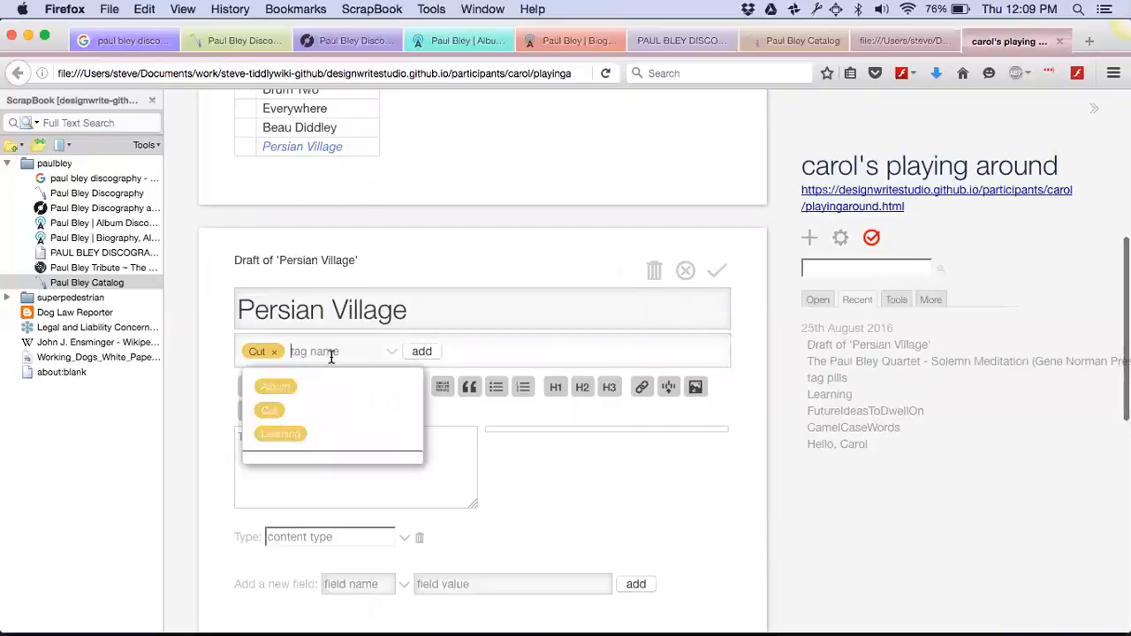
{"action": "left_click", "coordinate": [500, 284]}
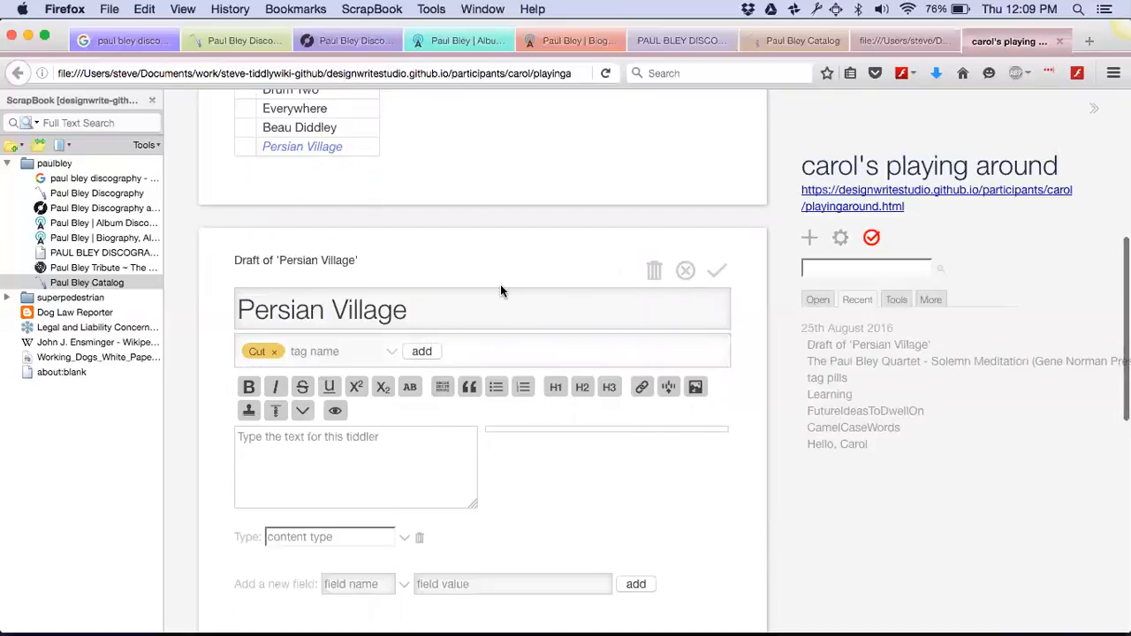
Step: Add an 'album' field holding the Solemn Meditation album title and save Persian Village
{"action": "left_click", "coordinate": [353, 581]}
{"action": "type", "text": "album"}
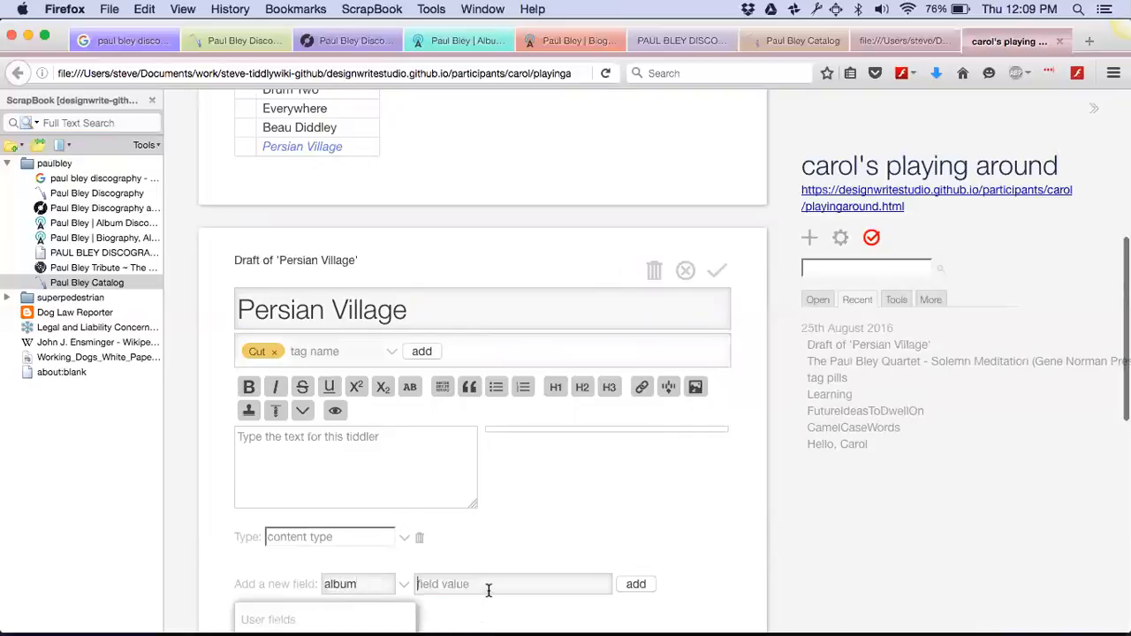
{"action": "scroll", "coordinate": [488, 590], "scroll_direction": "up", "scroll_amount": 8}
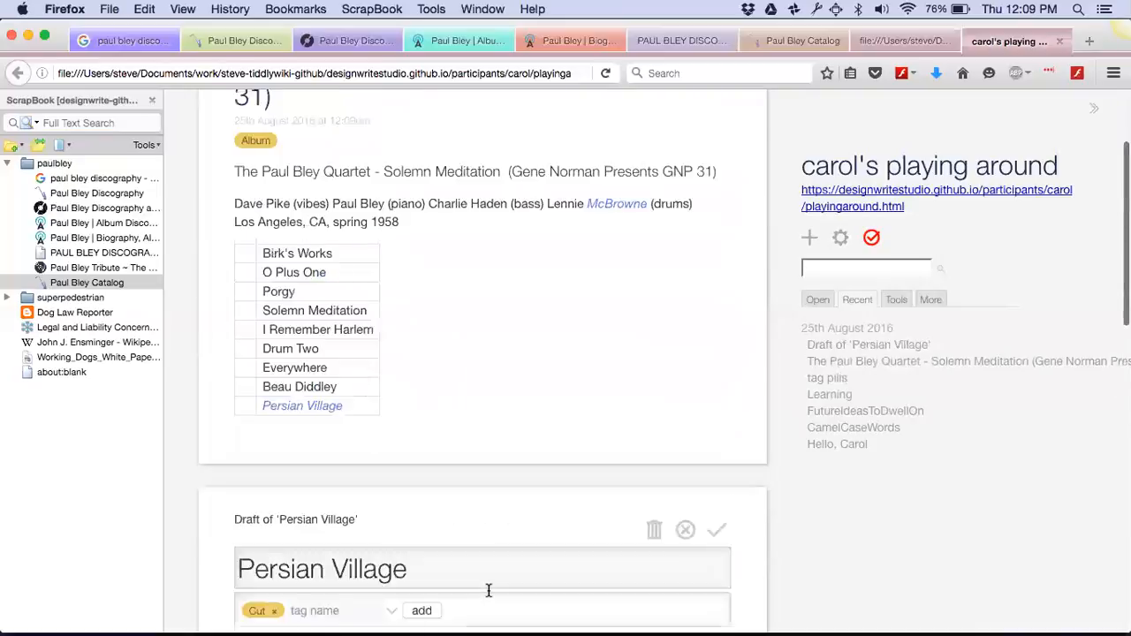
{"action": "left_click_drag", "start_coordinate": [236, 163], "coordinate": [276, 223]}
{"action": "key", "text": "cmd+c"}
{"action": "scroll", "coordinate": [276, 223], "scroll_direction": "down", "scroll_amount": 2}
{"action": "scroll", "coordinate": [277, 223], "scroll_direction": "down", "scroll_amount": 10}
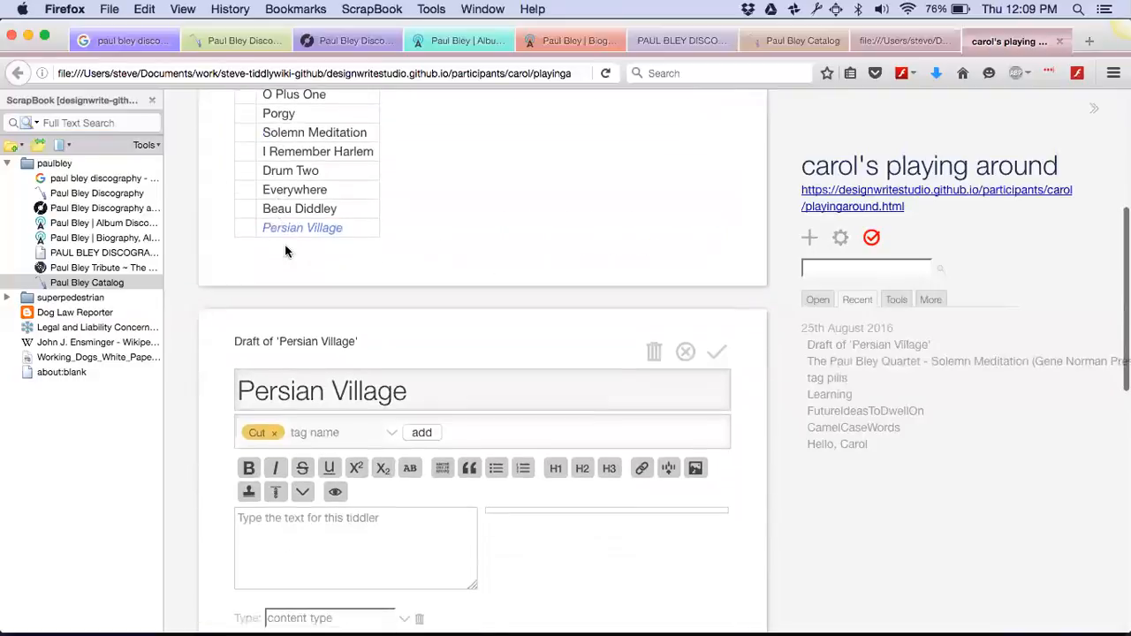
{"action": "key", "text": "cmd+v"}
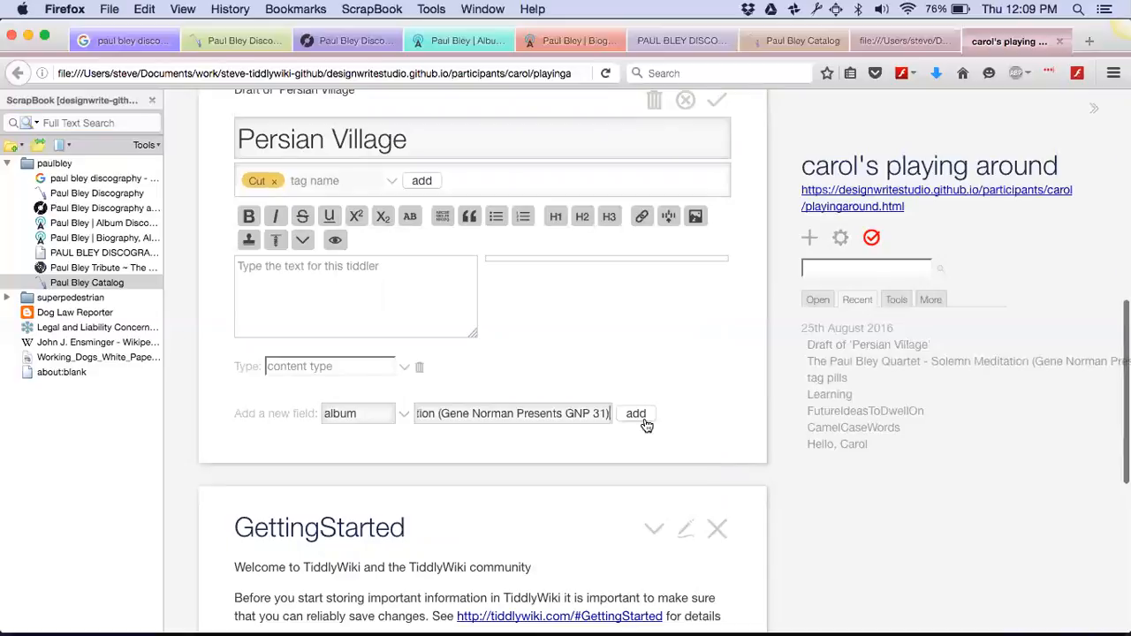
{"action": "left_click", "coordinate": [644, 421]}
{"action": "scroll", "coordinate": [644, 419], "scroll_direction": "up", "scroll_amount": 3}
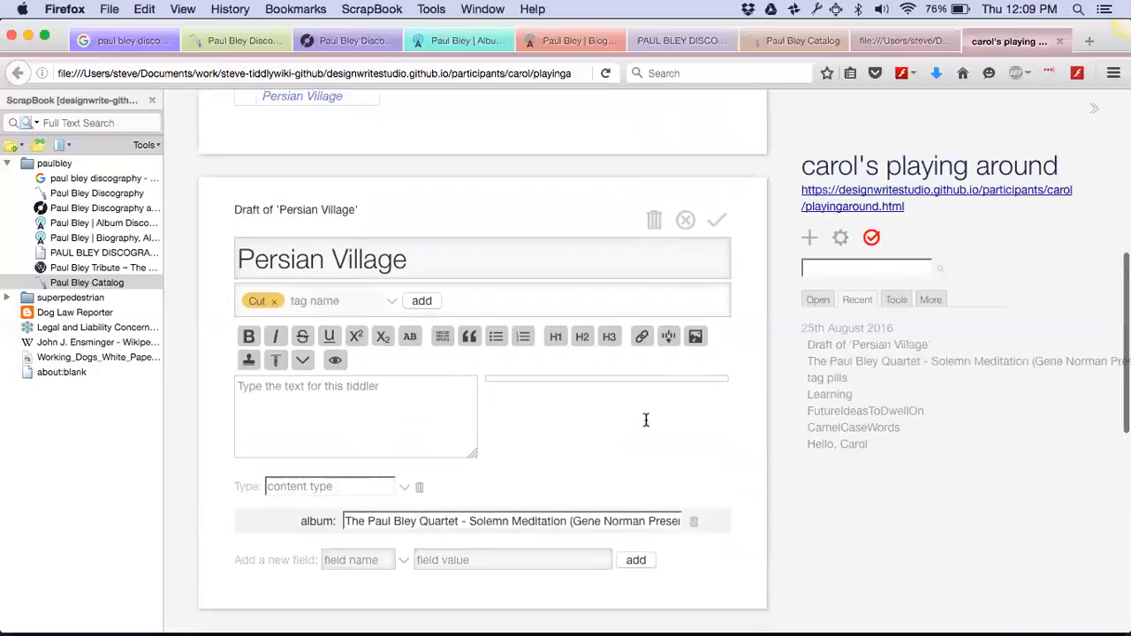
{"action": "left_click", "coordinate": [715, 223]}
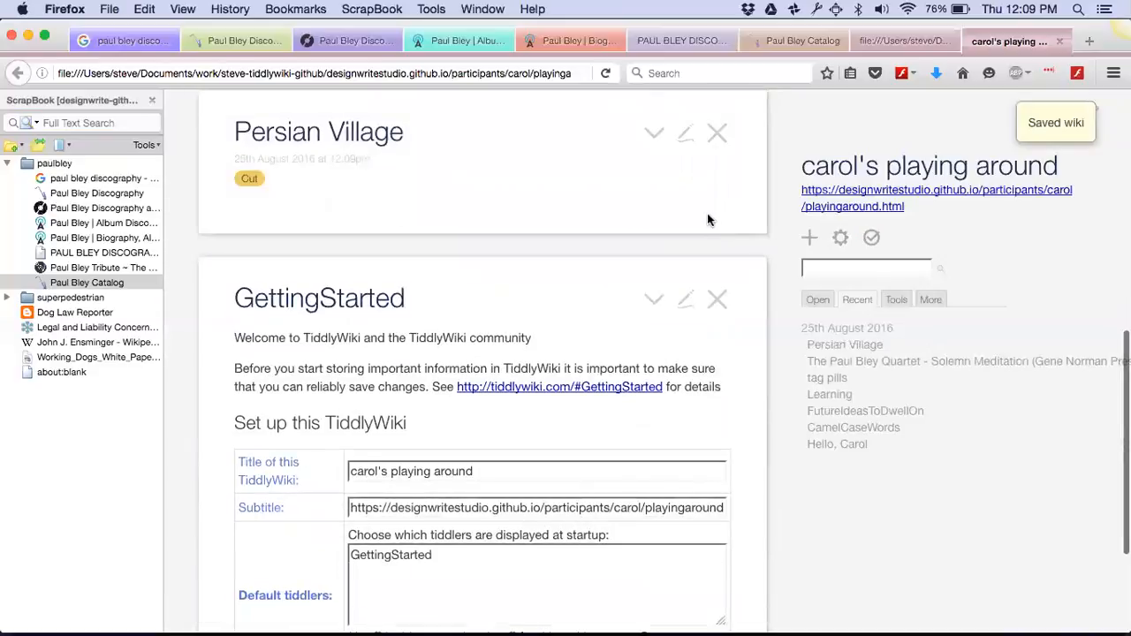
Step: Close GettingStarted and start a new tiddler titled 'Cut template', beginning its body with '<'
{"action": "left_click", "coordinate": [716, 304]}
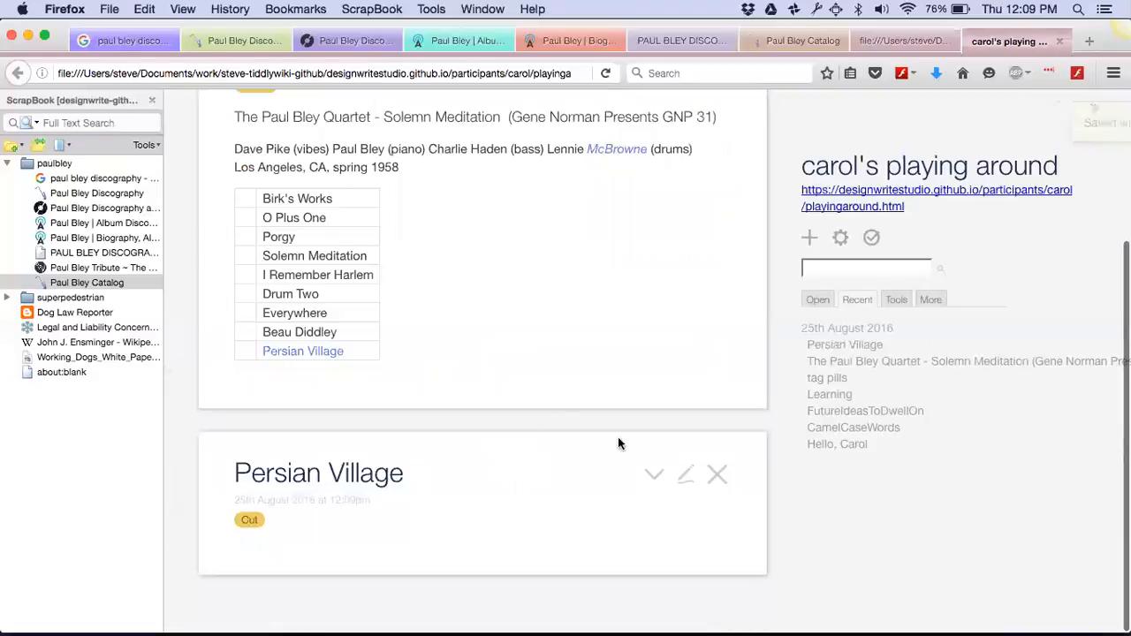
{"action": "left_click", "coordinate": [809, 237]}
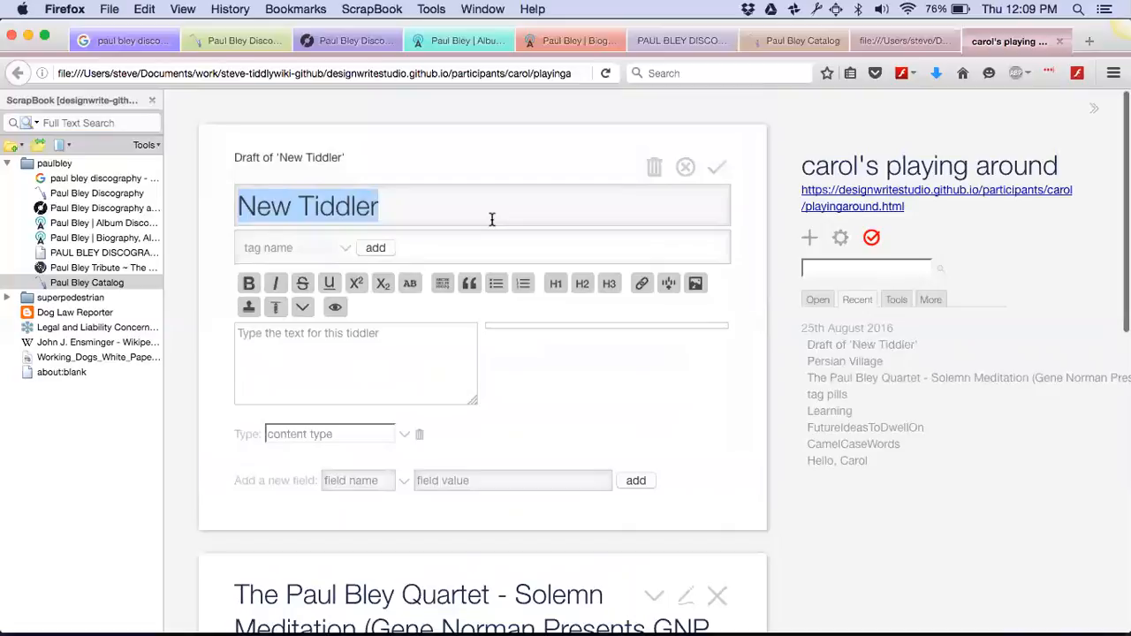
{"action": "type", "text": "Cut templat"}
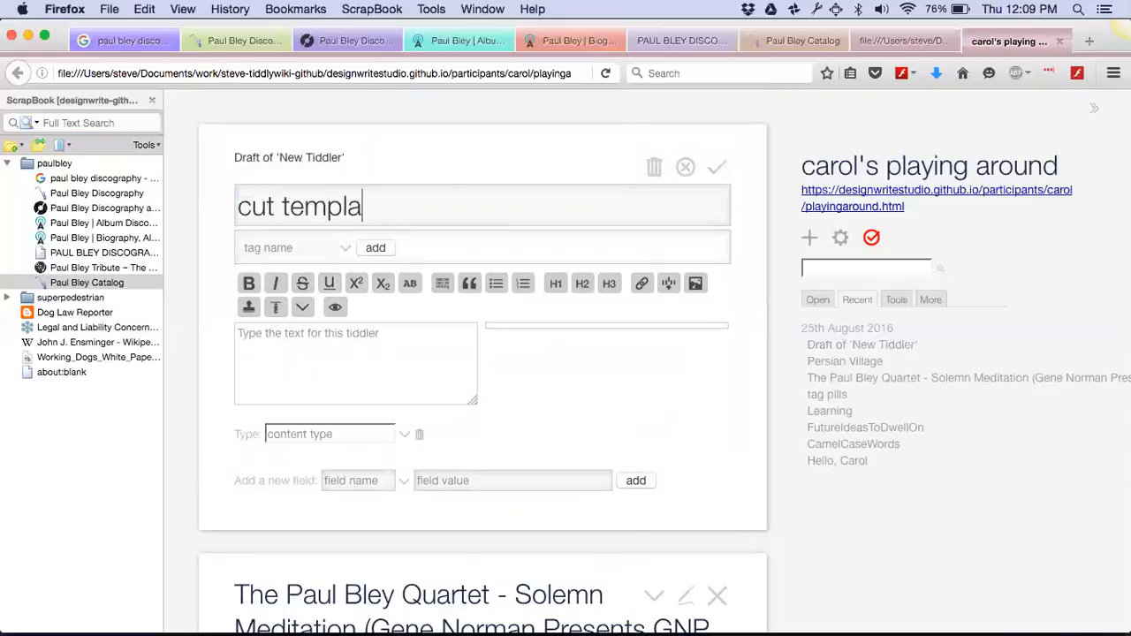
{"action": "type", "text": "e"}
{"action": "left_click", "coordinate": [351, 333]}
{"action": "type", "text": "<"}
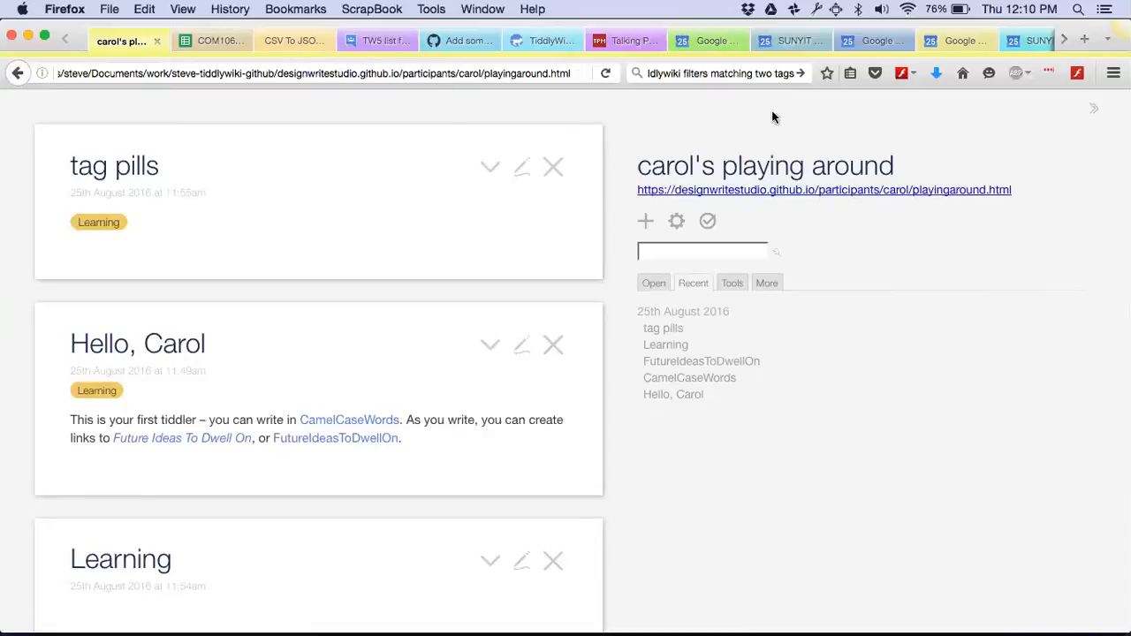
Step: Open DesignWrite Studio's local index.html in a new tab and search for 'template'
{"action": "double_click", "coordinate": [1064, 45]}
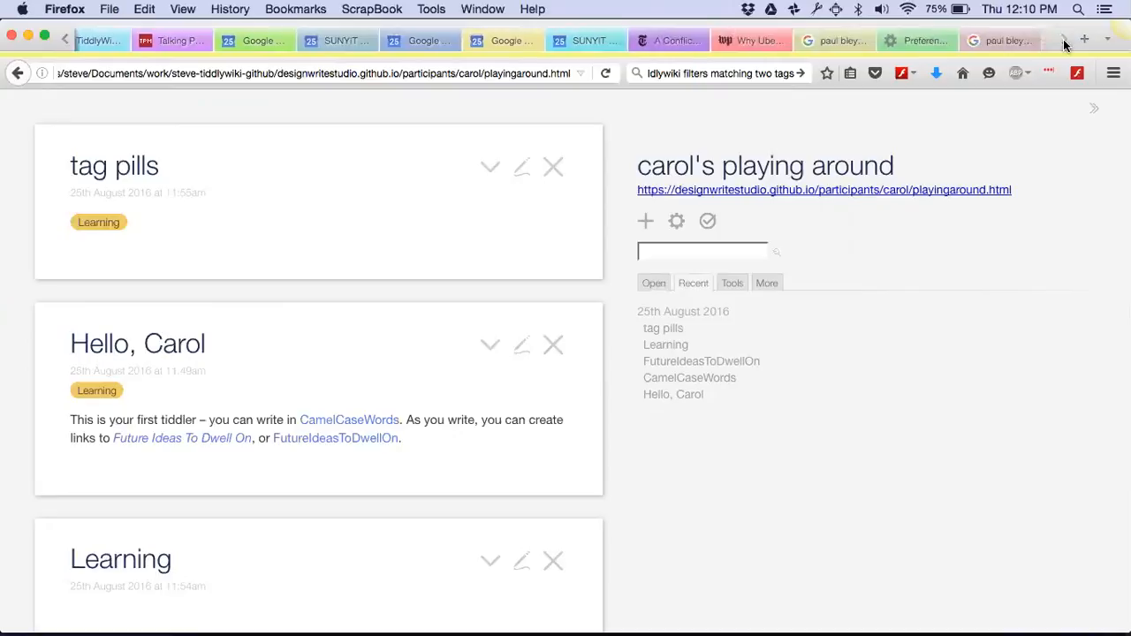
{"action": "left_click", "coordinate": [1085, 40]}
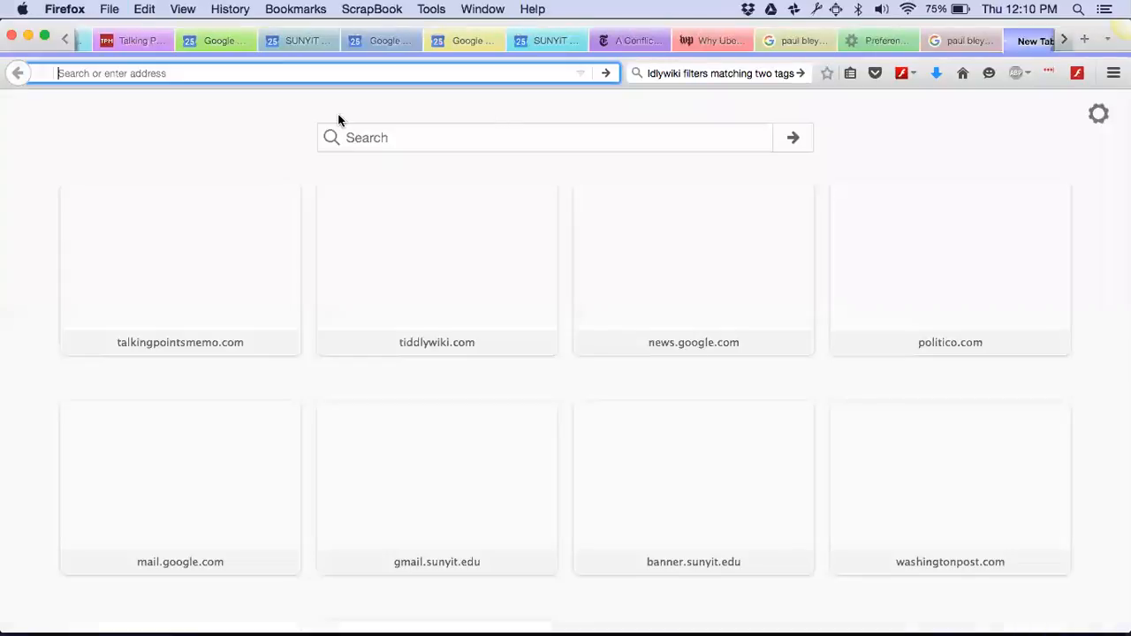
{"action": "key", "text": "super+o"}
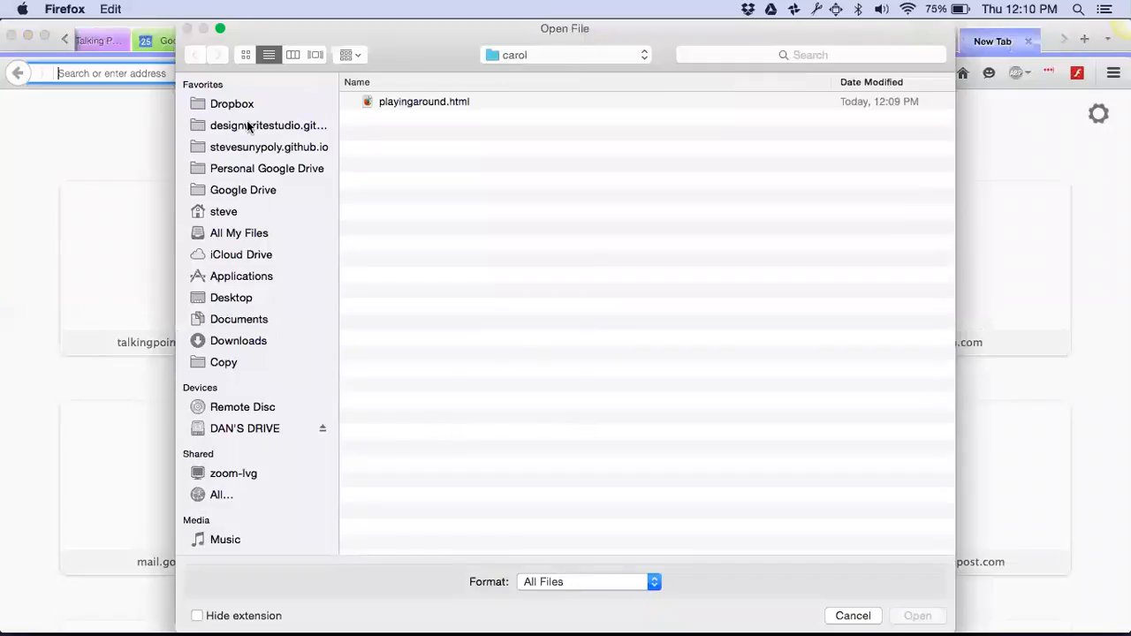
{"action": "left_click", "coordinate": [251, 127]}
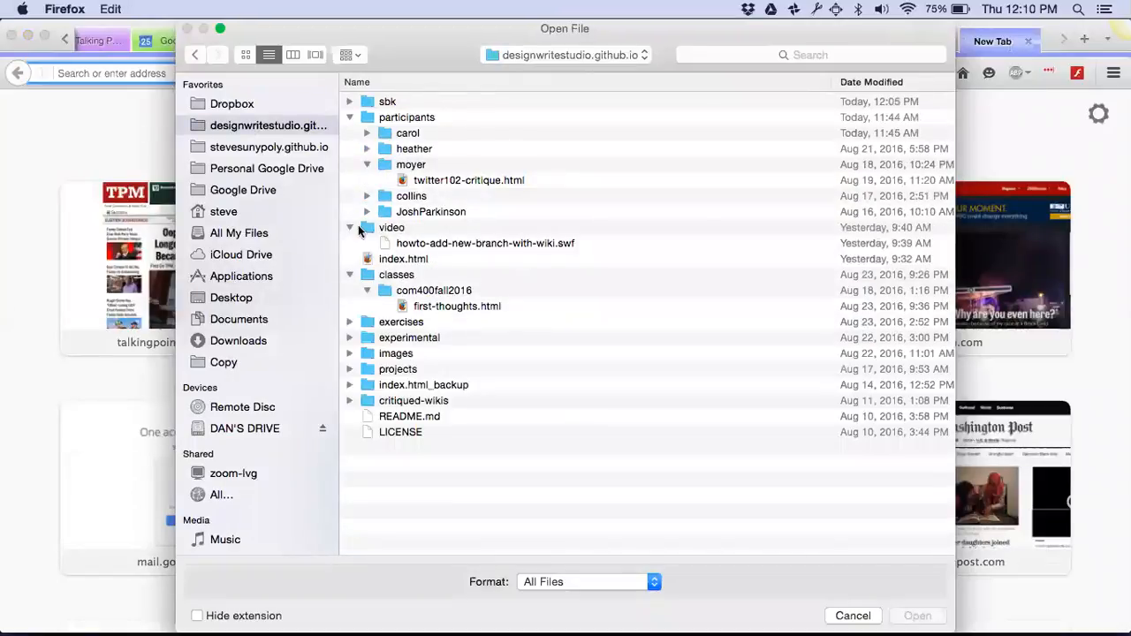
{"action": "double_click", "coordinate": [408, 257]}
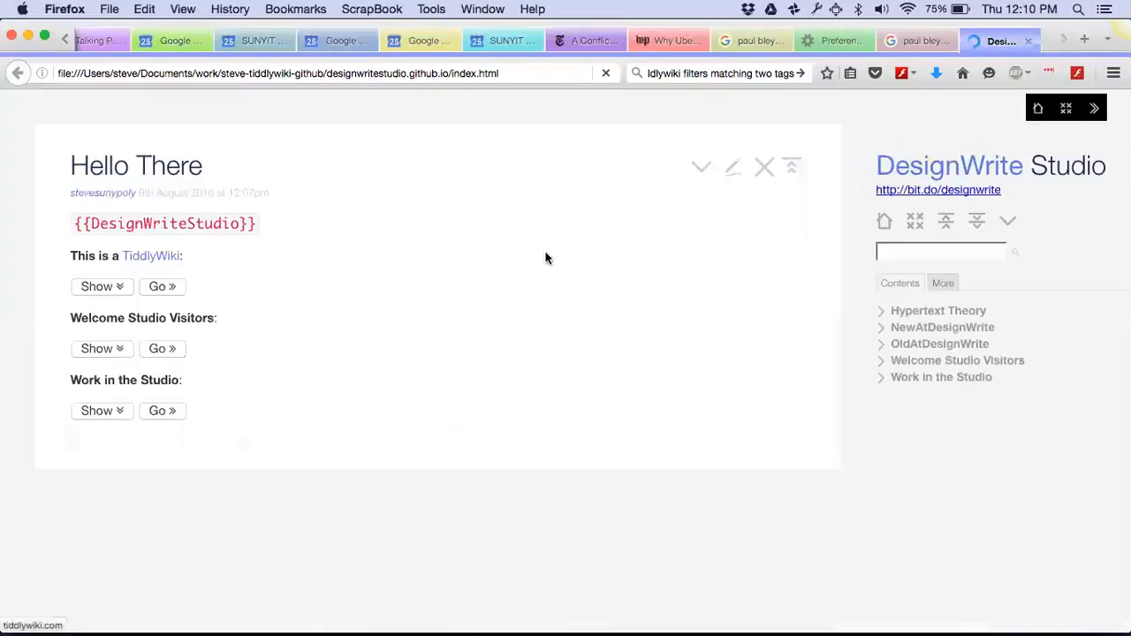
{"action": "type", "text": "template"}
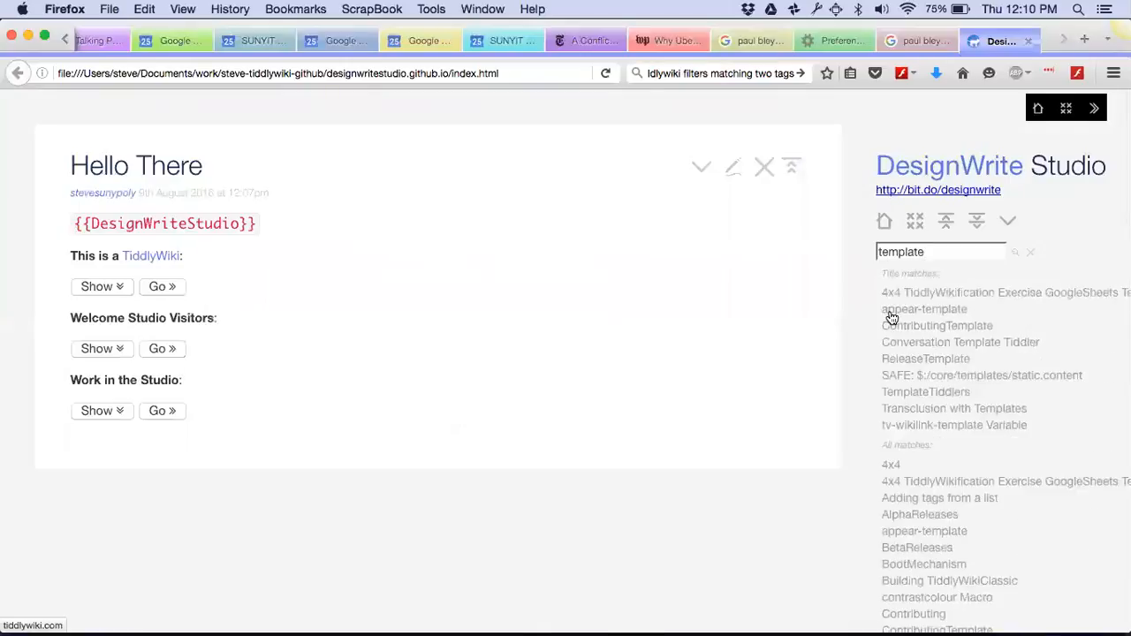
Step: Copy appear-template's <$list filter="[is[current]tag[appear-template]]"> line and select the partial cut template body text
{"action": "left_click", "coordinate": [905, 311]}
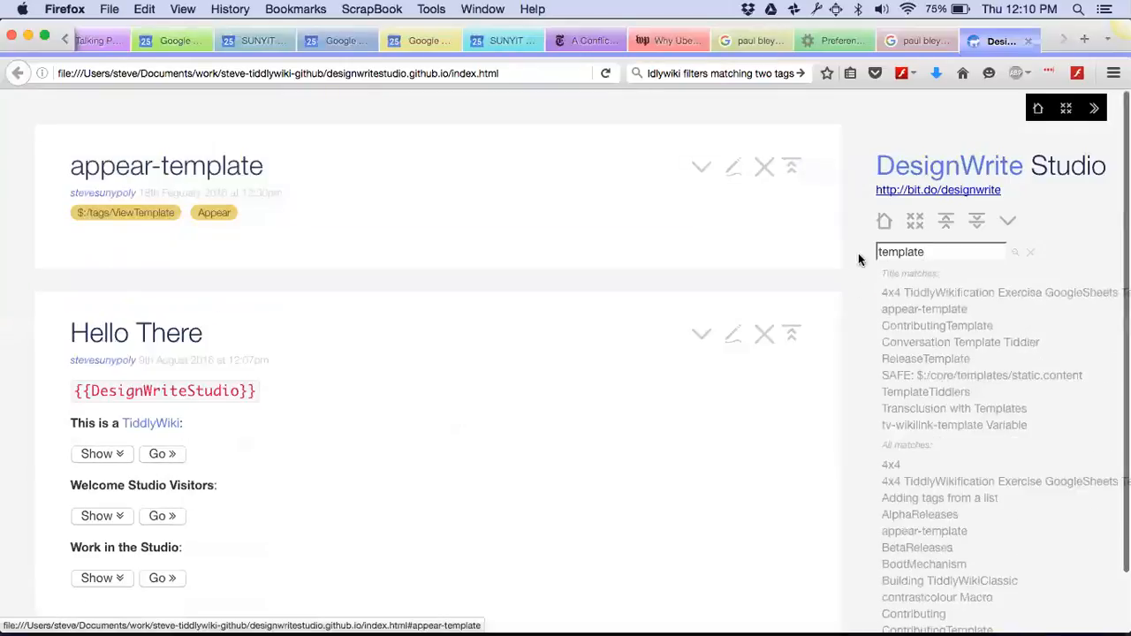
{"action": "left_click", "coordinate": [729, 167]}
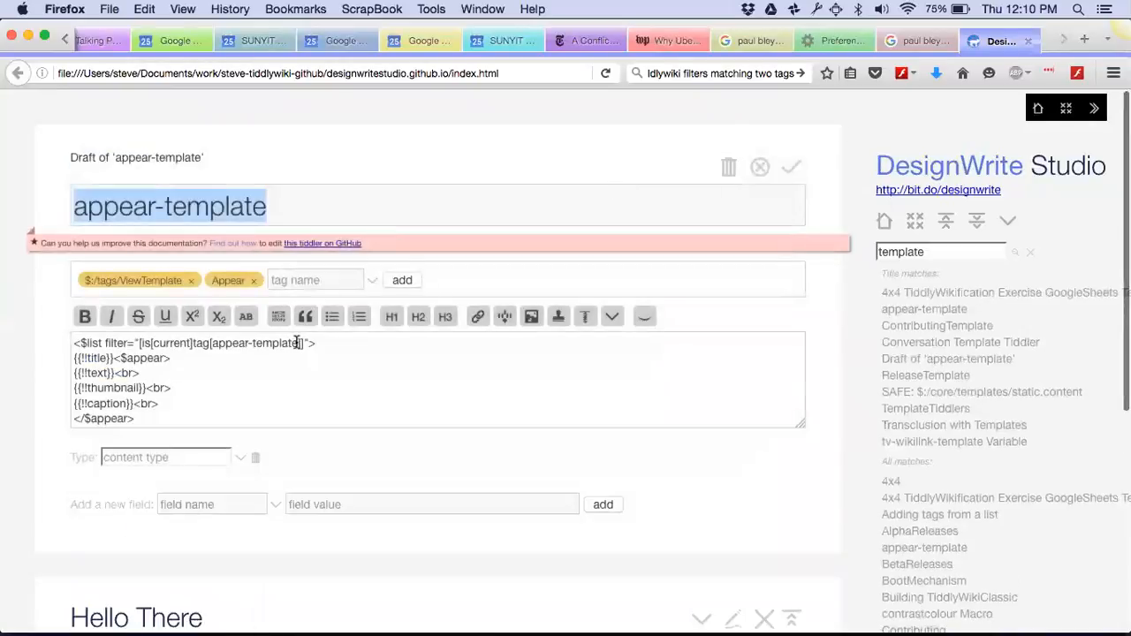
{"action": "left_click_drag", "start_coordinate": [320, 344], "coordinate": [4, 327]}
{"action": "key", "text": "super+c"}
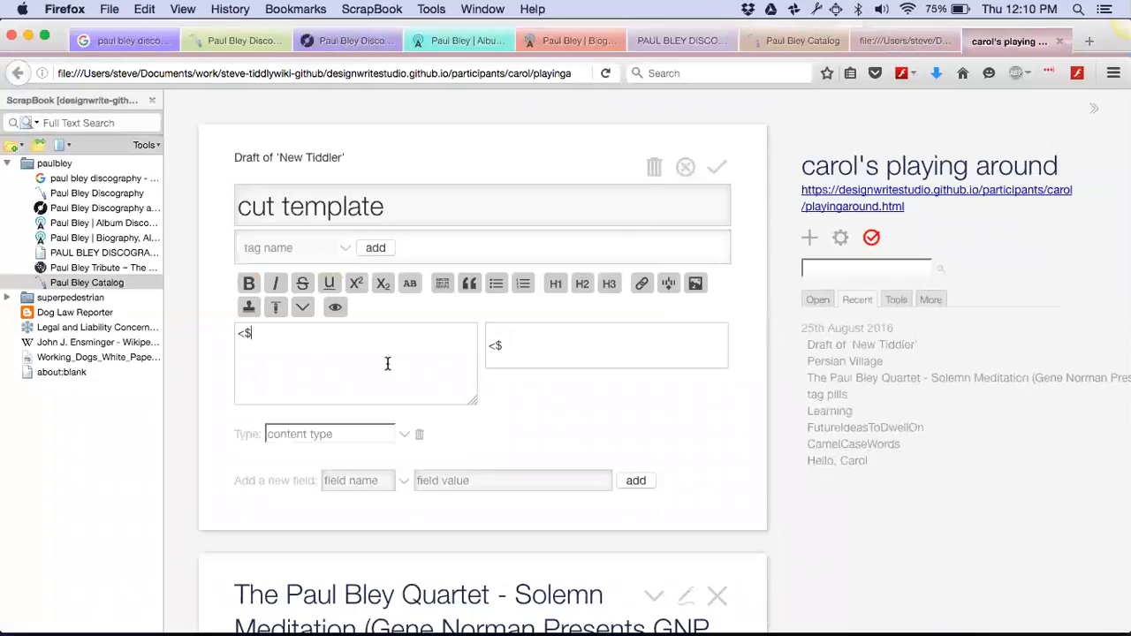
{"action": "double_click", "coordinate": [347, 330]}
Step: Paste the <$list> line, change its tag to Cut, and add an 'Album: {{!!album}}' line
{"action": "key", "text": "super+v"}
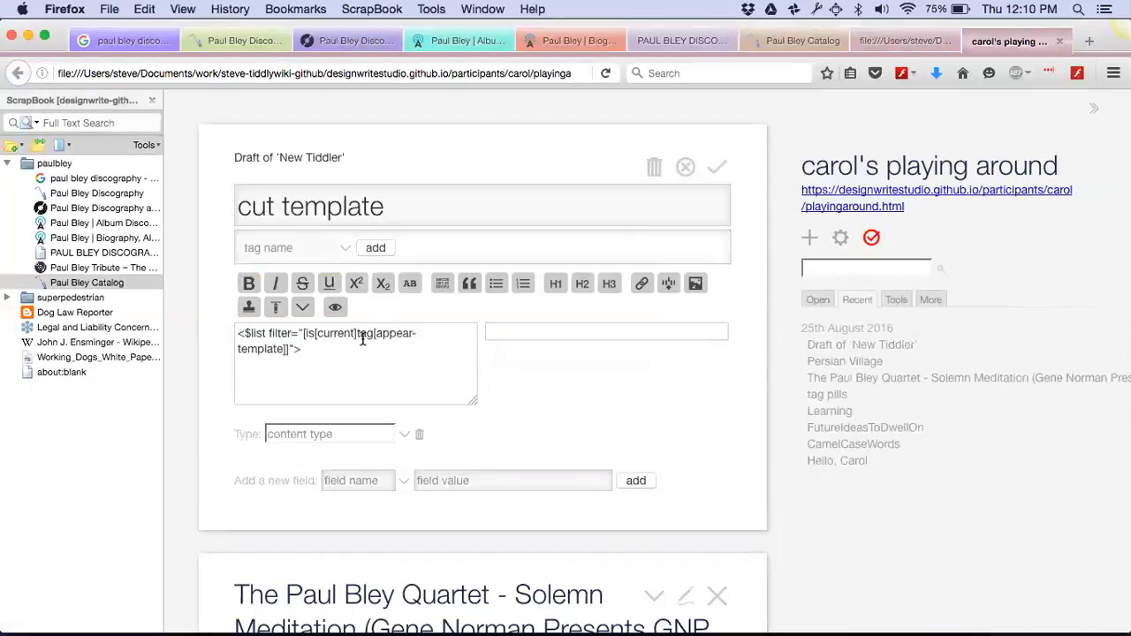
{"action": "left_click_drag", "start_coordinate": [378, 330], "coordinate": [281, 348]}
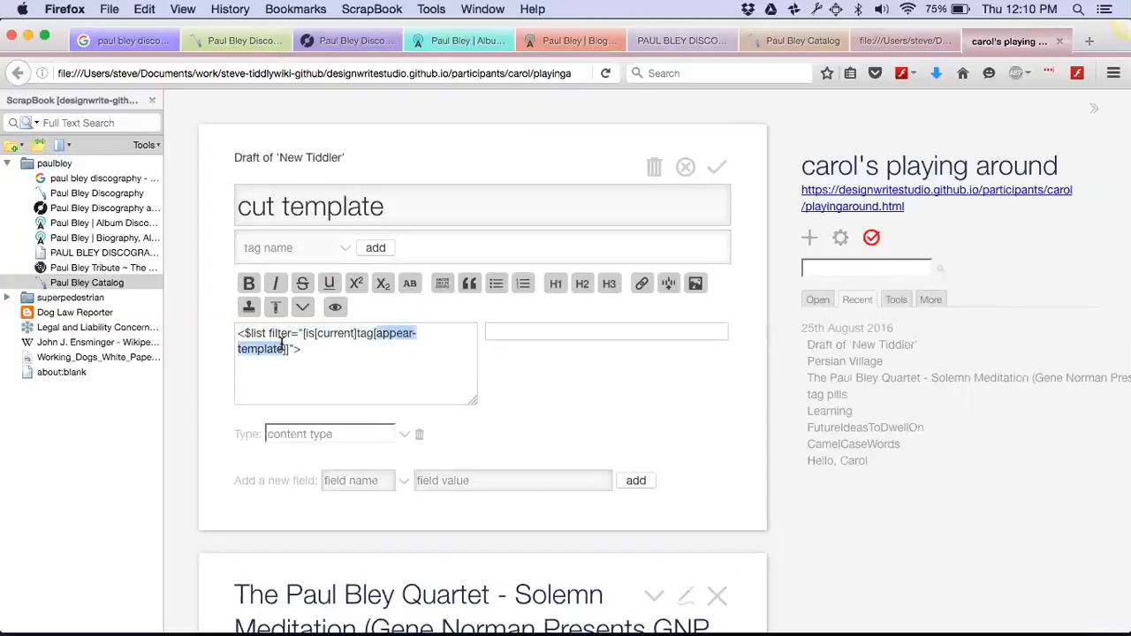
{"action": "type", "text": "Cut]]\"> "}
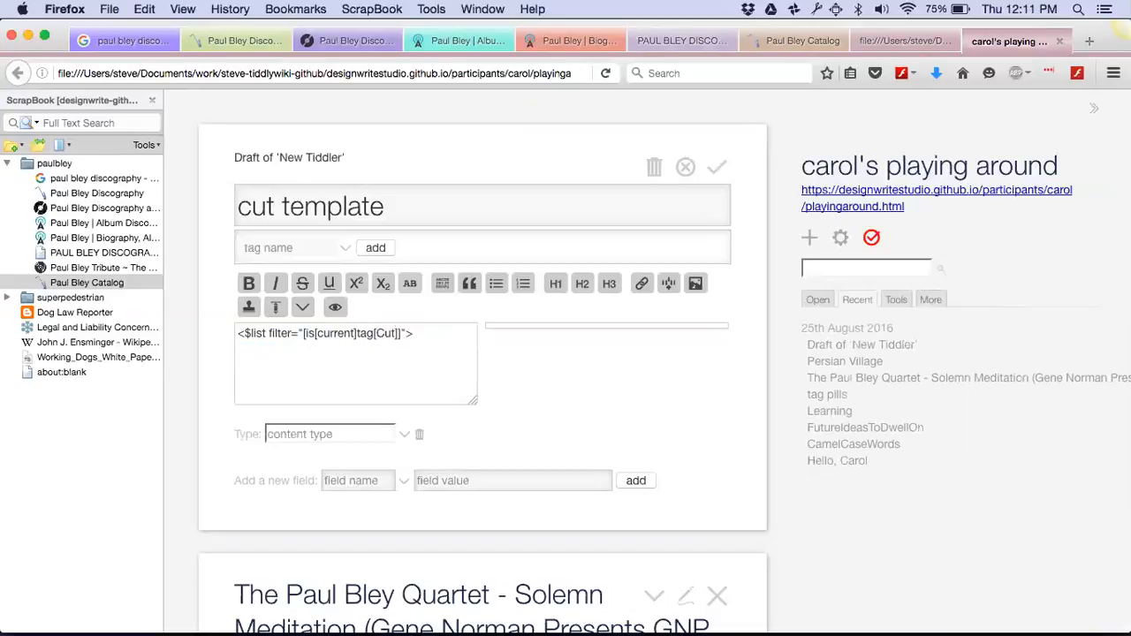
{"action": "type", "text": "{{"}
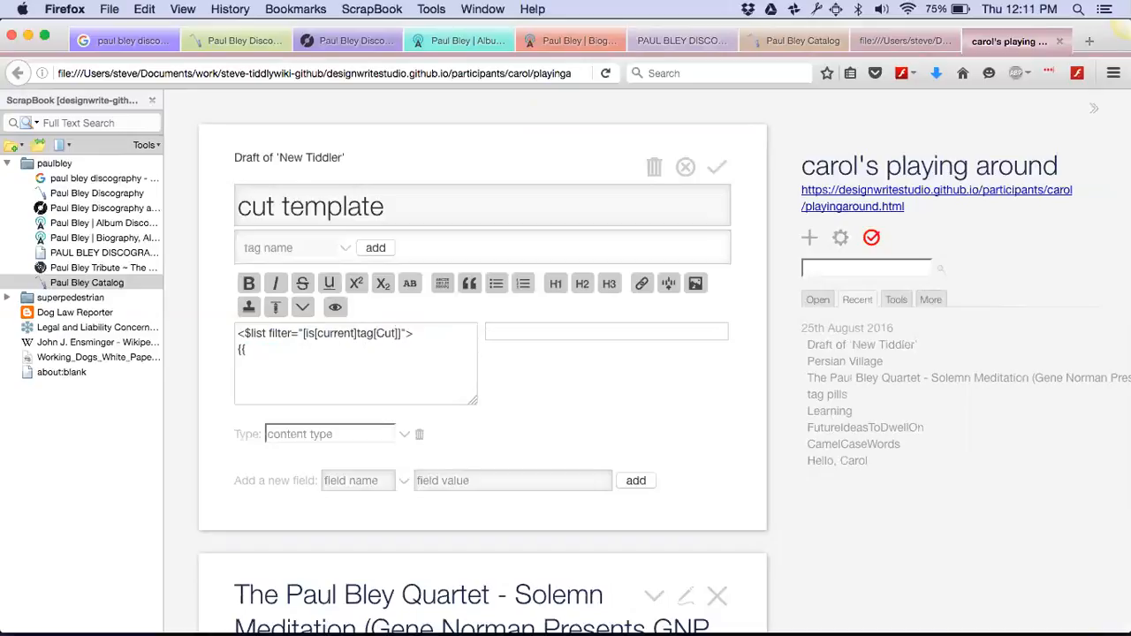
{"action": "key", "text": "BackSpace"}
{"action": "key", "text": "BackSpace"}
{"action": "type", "text": "Album: {{!!album}}"}
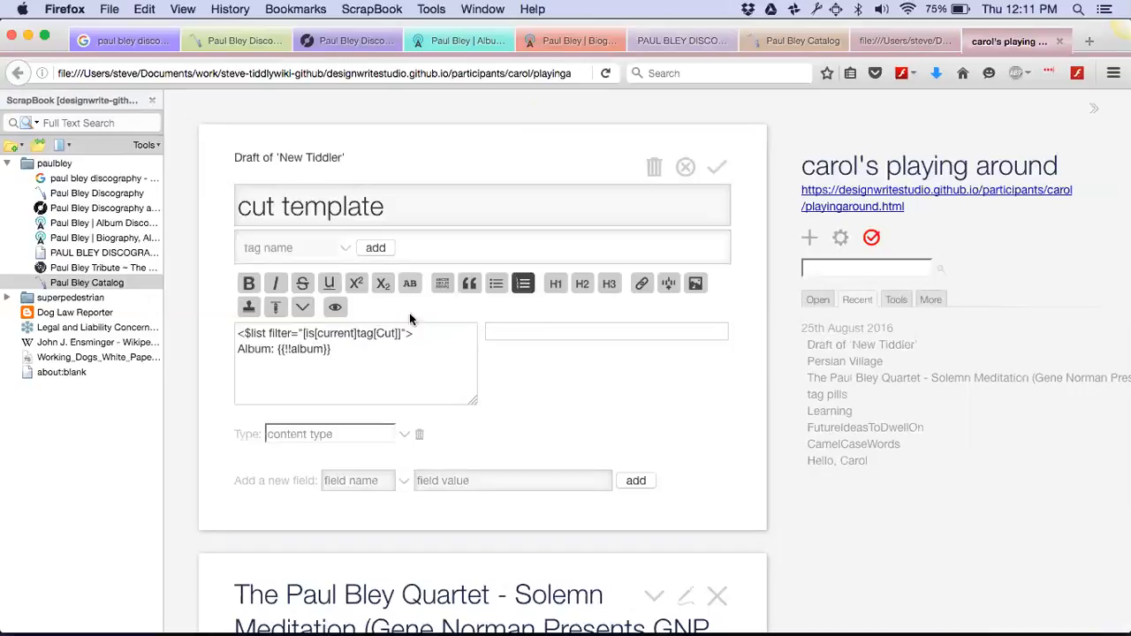
{"action": "left_click", "coordinate": [304, 306]}
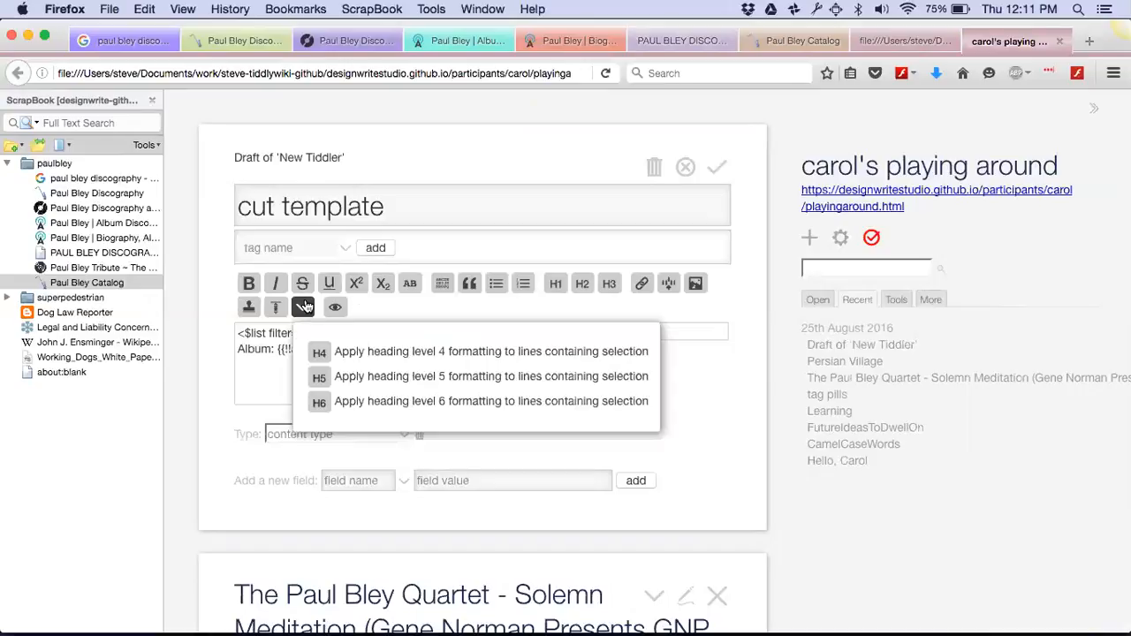
{"action": "left_click", "coordinate": [393, 296]}
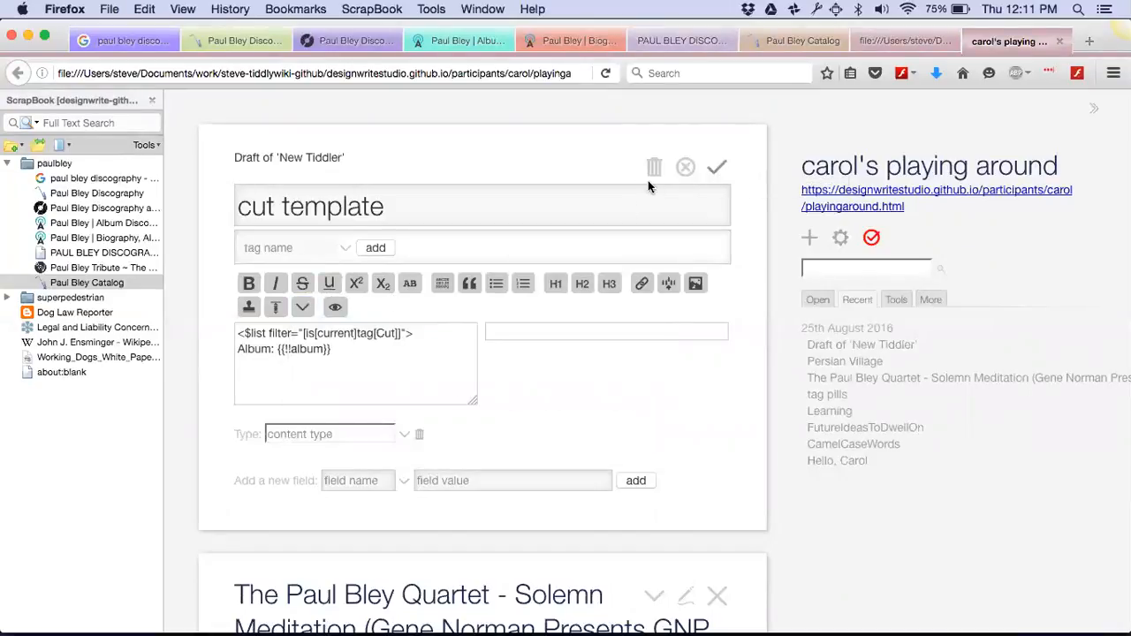
Step: Add a superscript ^^[[cut template]]^^ link line below the Album line and save
{"action": "triple_click", "coordinate": [421, 205]}
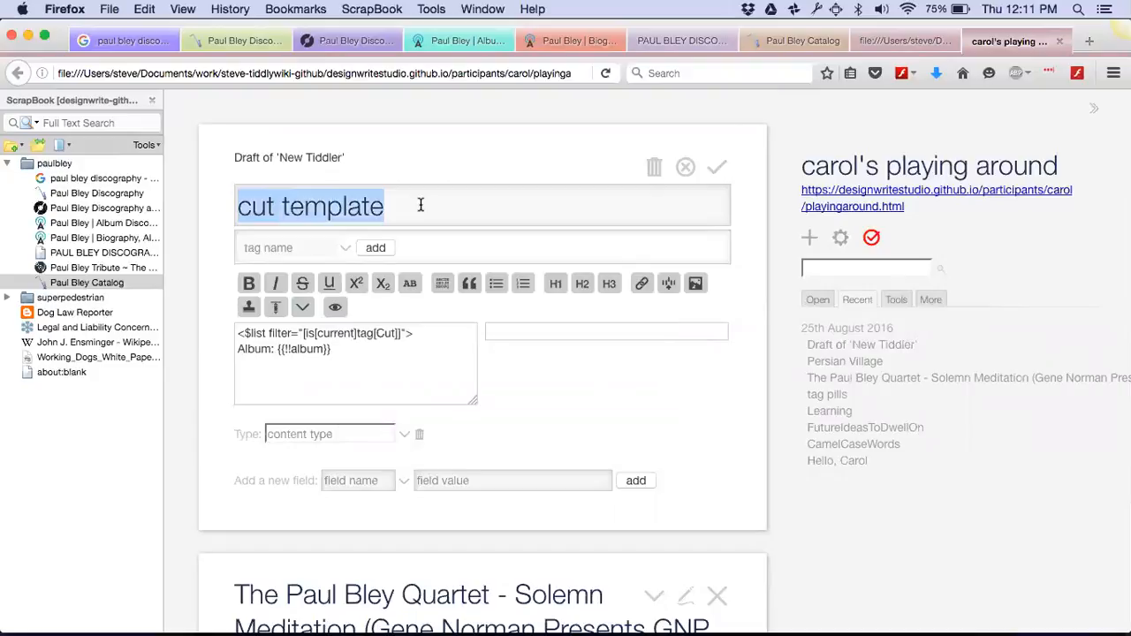
{"action": "left_click", "coordinate": [351, 362]}
{"action": "key", "text": "Return"}
{"action": "type", "text": "^^"}
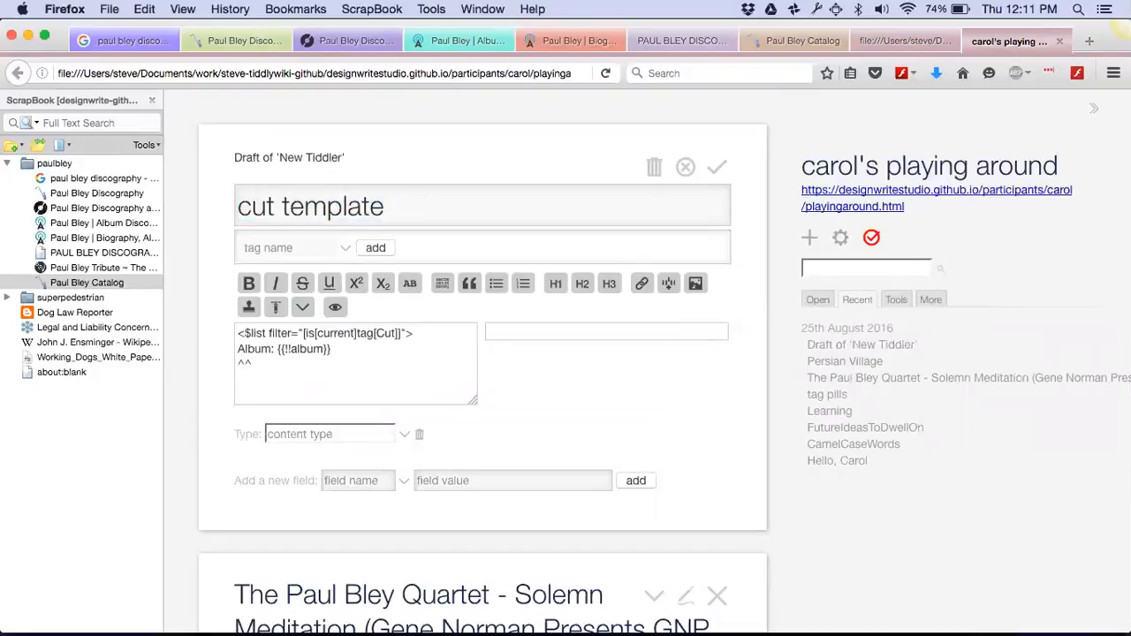
{"action": "type", "text": "[["}
{"action": "key", "text": "super+v"}
{"action": "type", "text": "]]^^"}
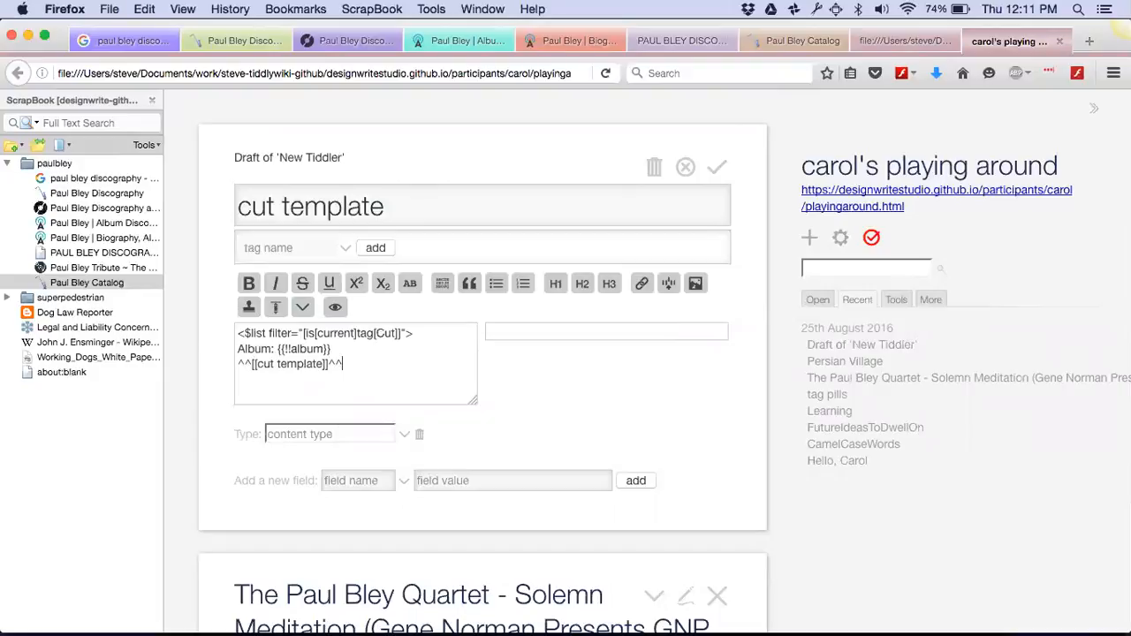
{"action": "left_click", "coordinate": [717, 173]}
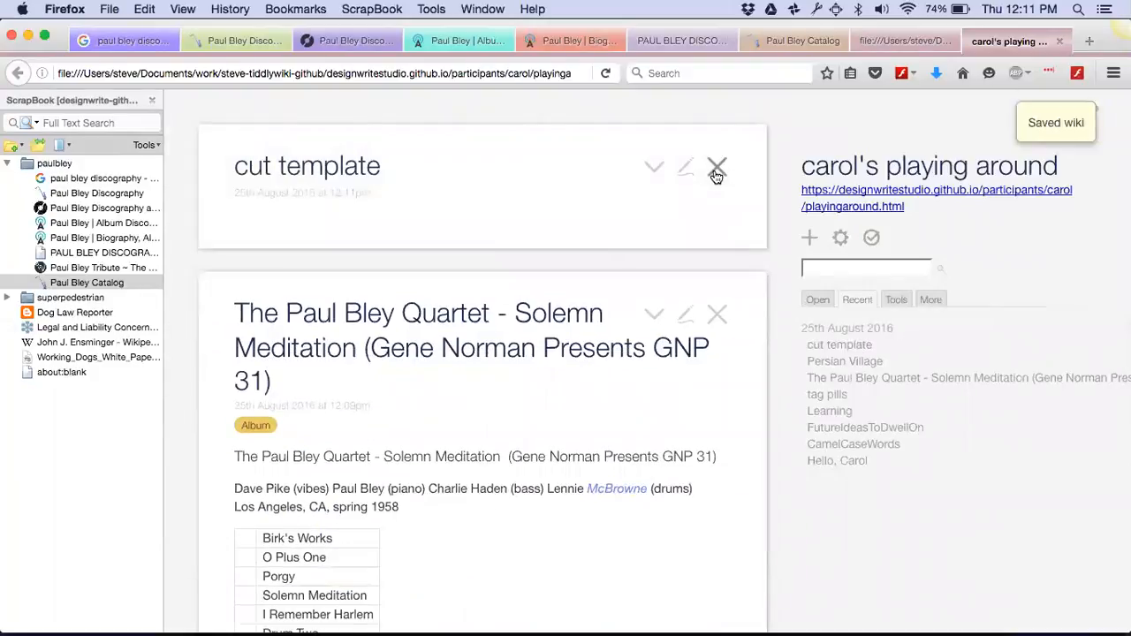
Step: Close cut template and open Persian Village from the album track list, leaving it unedited
{"action": "left_click", "coordinate": [717, 170]}
{"action": "left_click", "coordinate": [312, 546]}
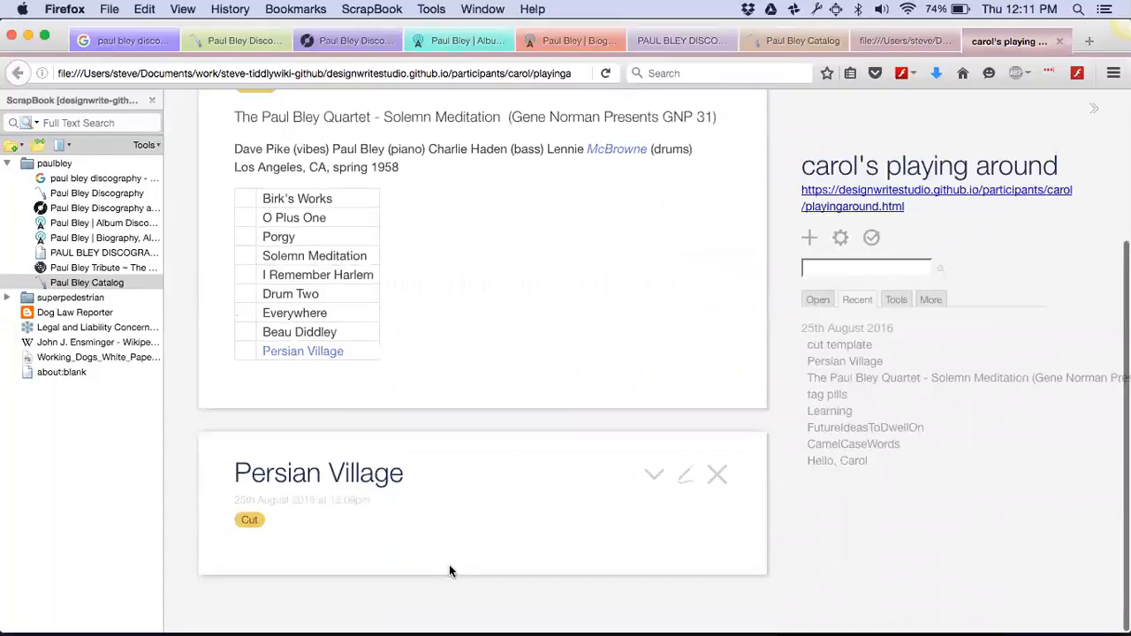
{"action": "left_click", "coordinate": [676, 479]}
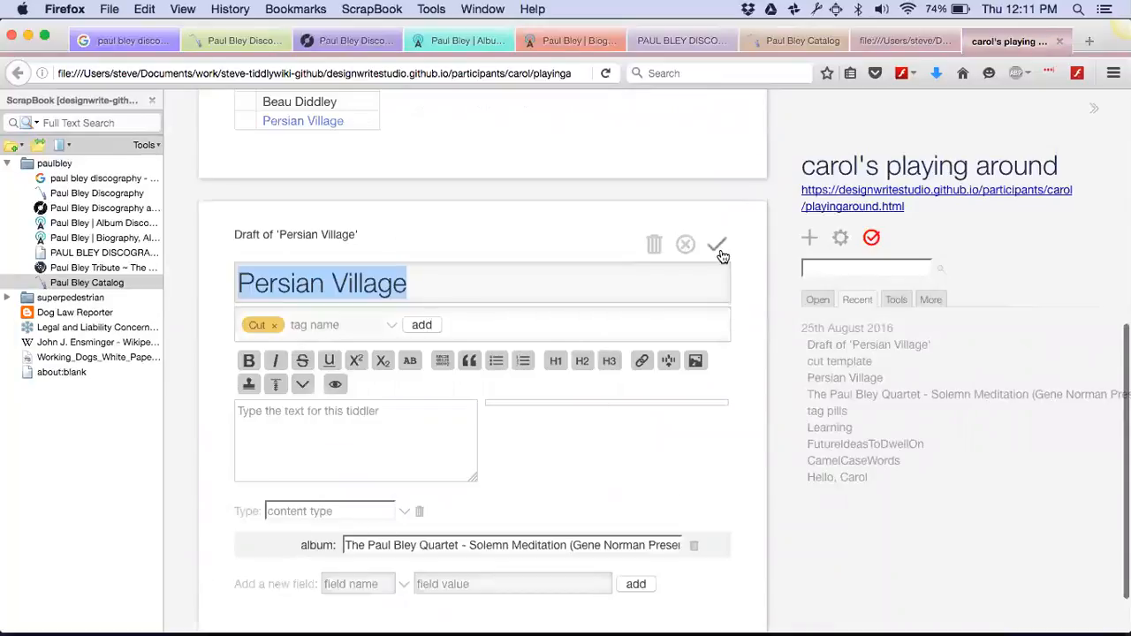
{"action": "left_click", "coordinate": [686, 244]}
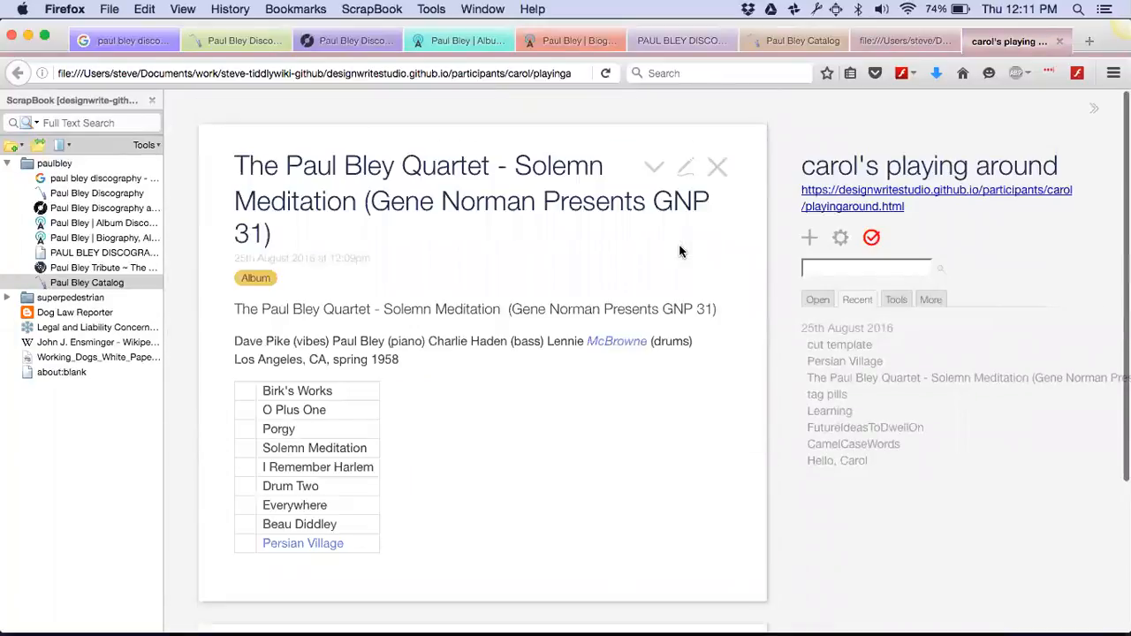
Step: Change cut template's filter from tag[Cut] to tag[cut], save it, and close the album tiddler
{"action": "left_click", "coordinate": [840, 344]}
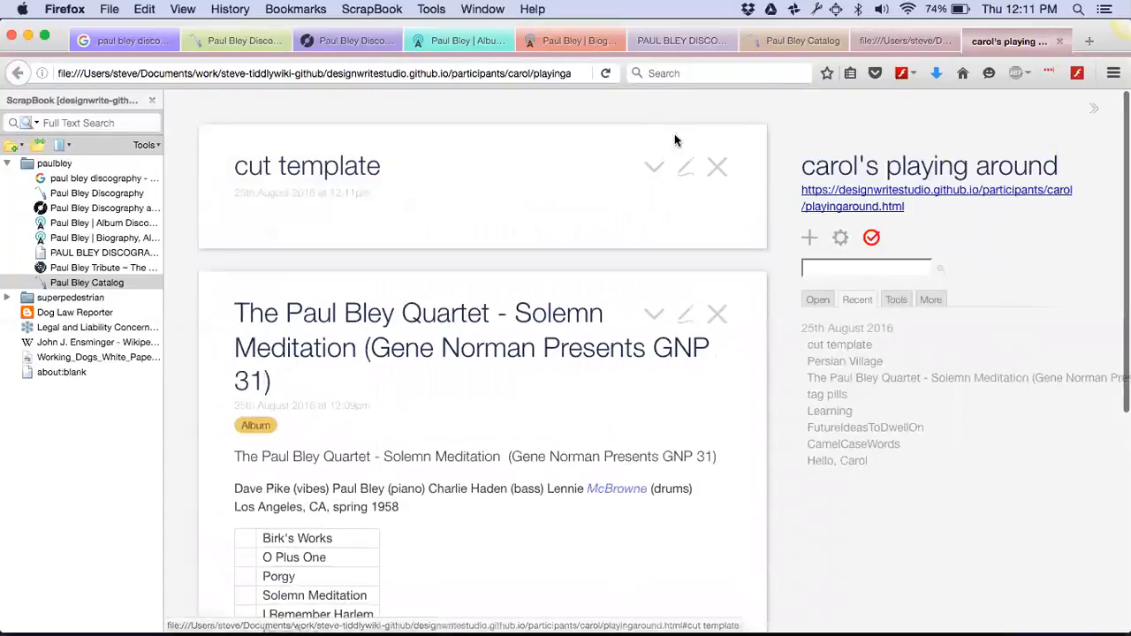
{"action": "left_click", "coordinate": [683, 168]}
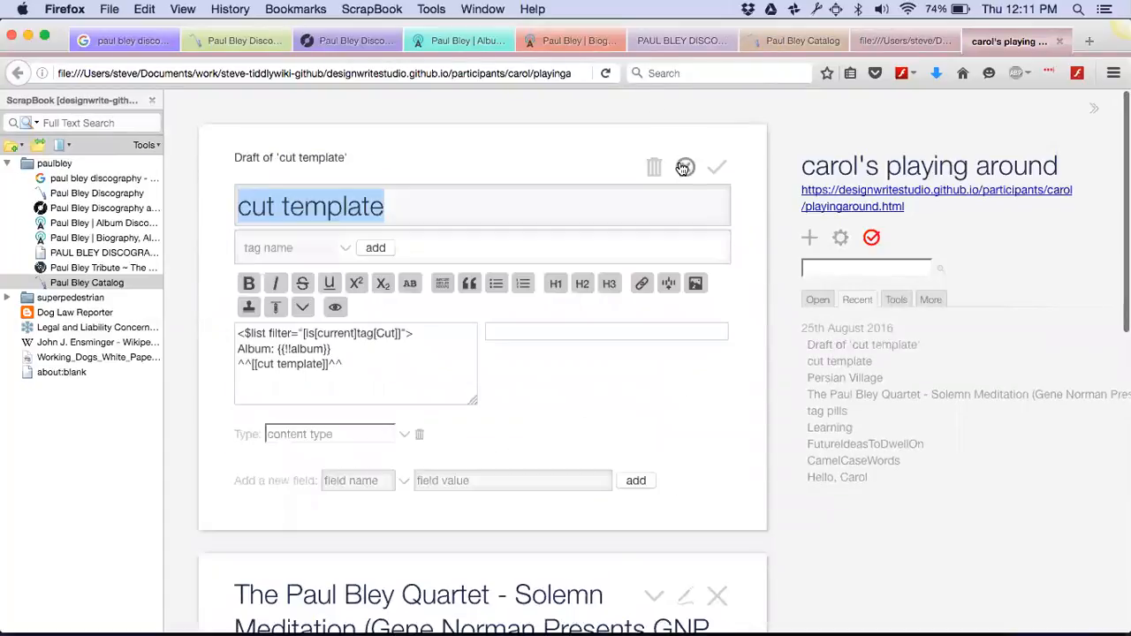
{"action": "left_click", "coordinate": [383, 333]}
{"action": "type", "text": "=c"}
{"action": "key", "text": "BackSpace"}
{"action": "key", "text": "BackSpace"}
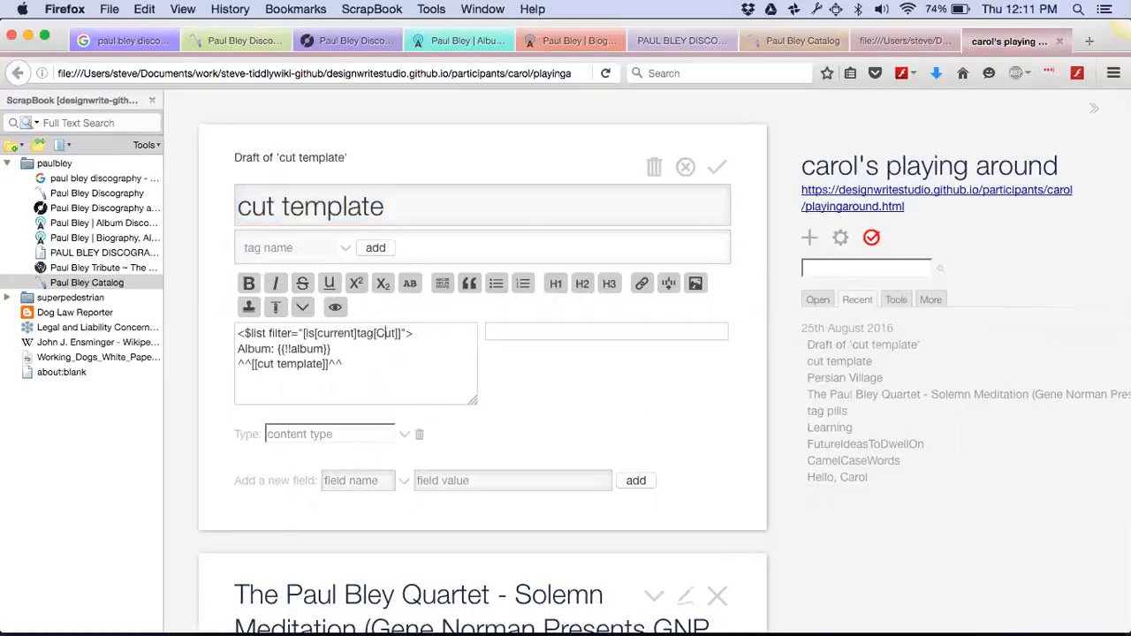
{"action": "key", "text": "BackSpace"}
{"action": "type", "text": "c"}
{"action": "left_click", "coordinate": [715, 167]}
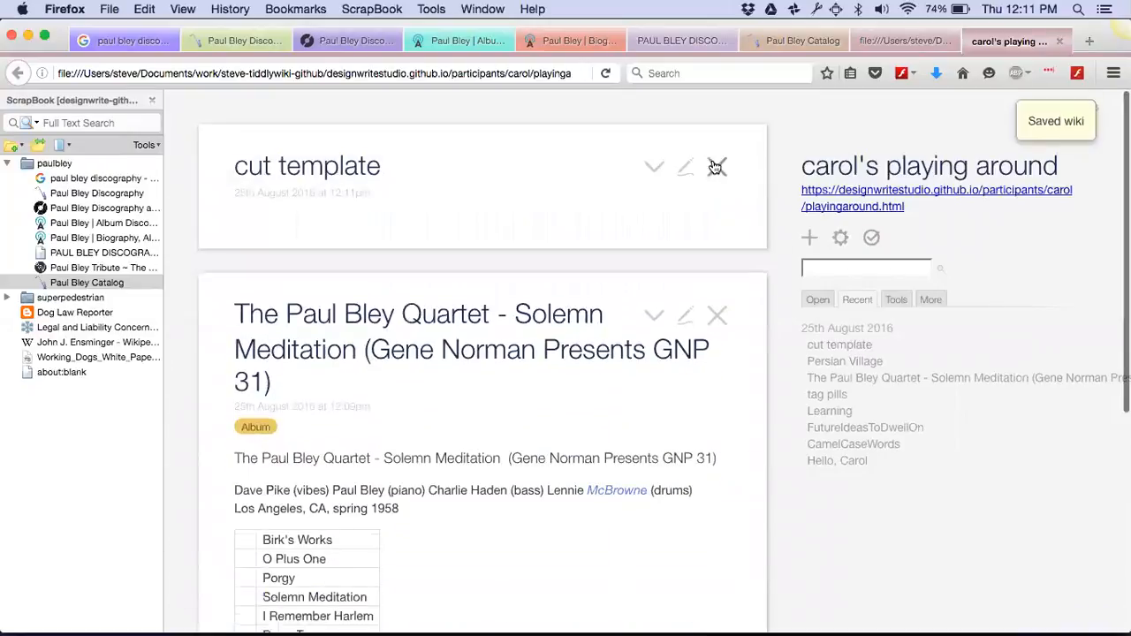
{"action": "left_click", "coordinate": [717, 314]}
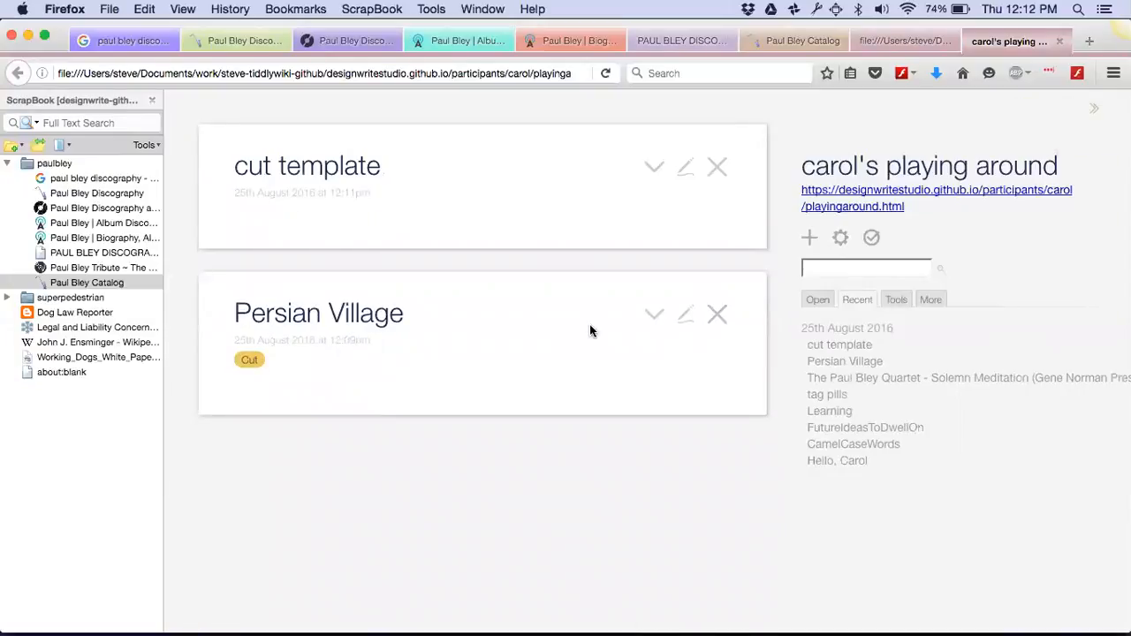
Step: Restore tag[Cut], add a <<currentTiddler>> line in cut template and save, then re-save Persian Village
{"action": "left_click", "coordinate": [676, 174]}
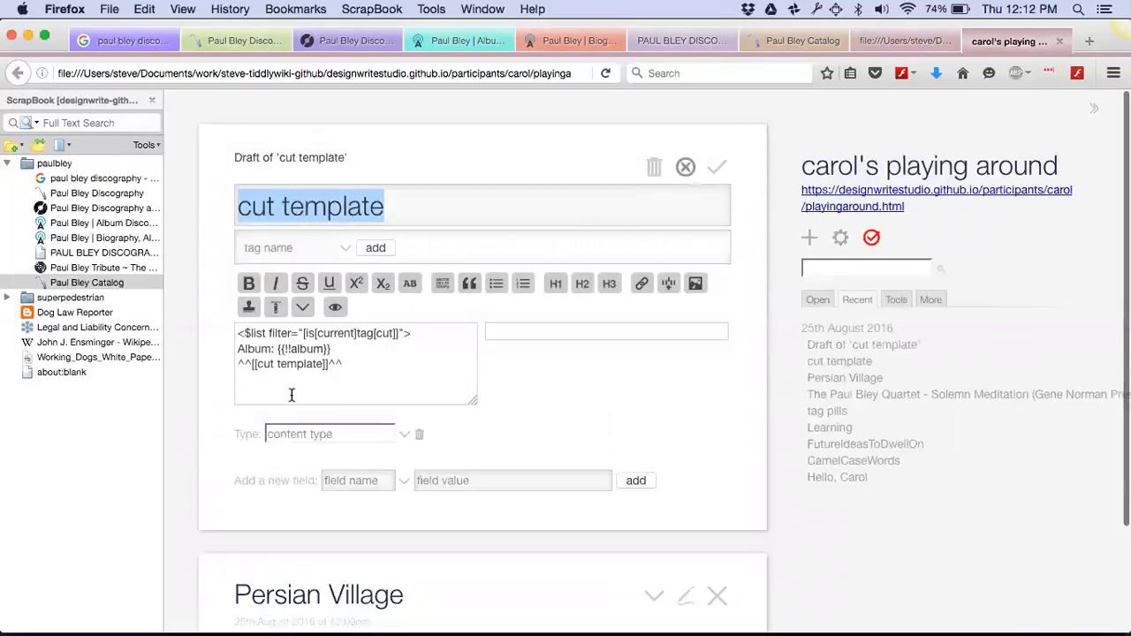
{"action": "left_click", "coordinate": [383, 333]}
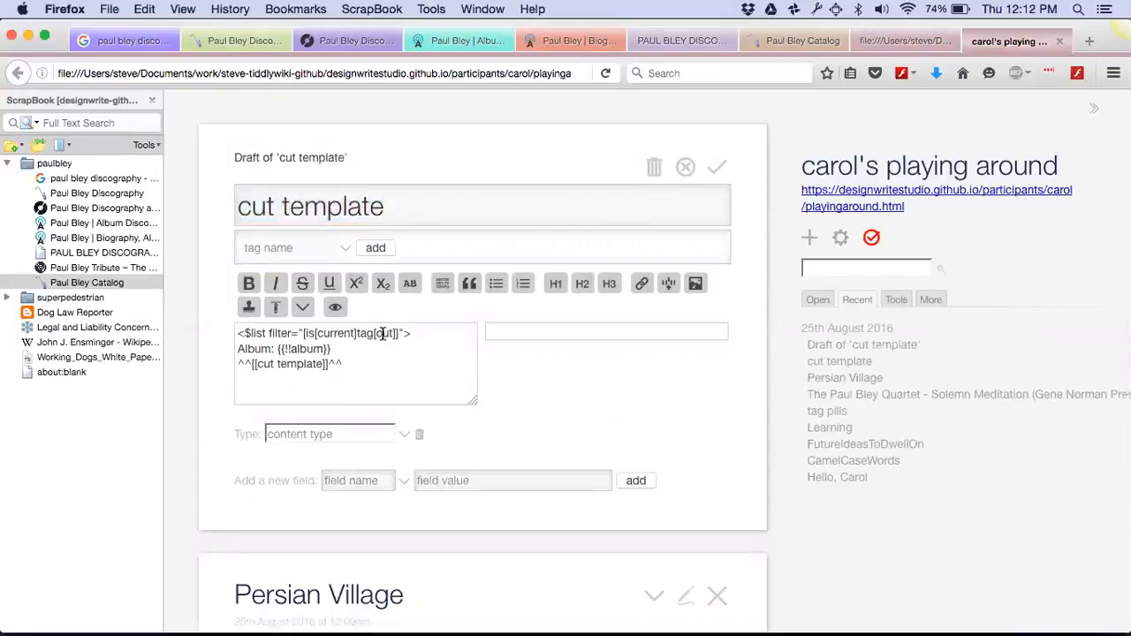
{"action": "key", "text": "BackSpace"}
{"action": "type", "text": "C"}
{"action": "key", "text": "Return"}
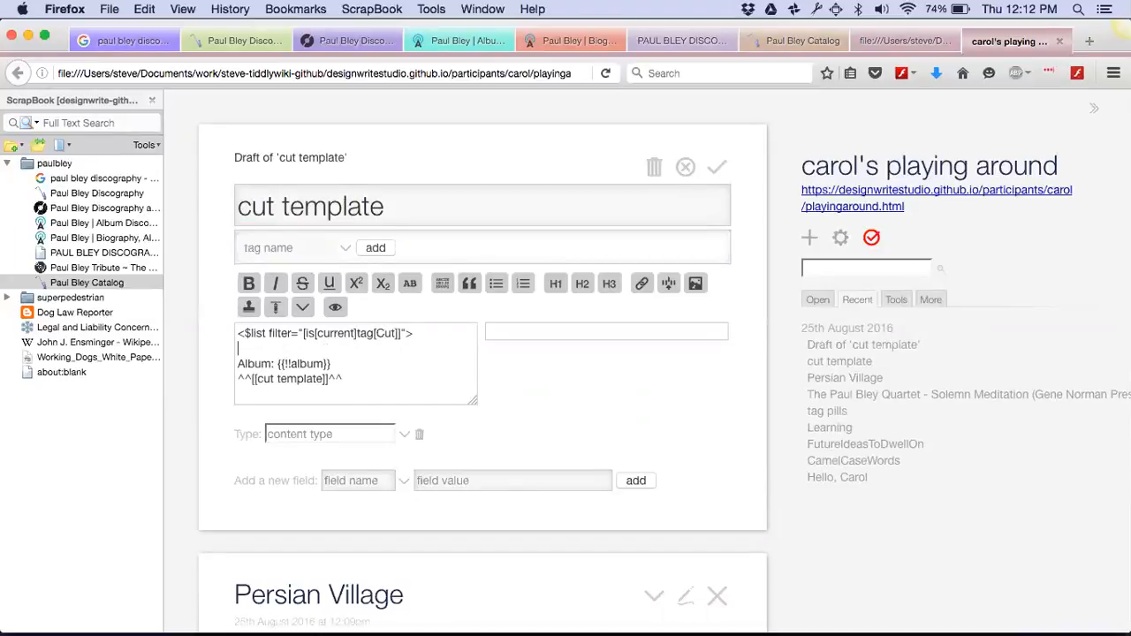
{"action": "type", "text": "<<currentTiddler>>"}
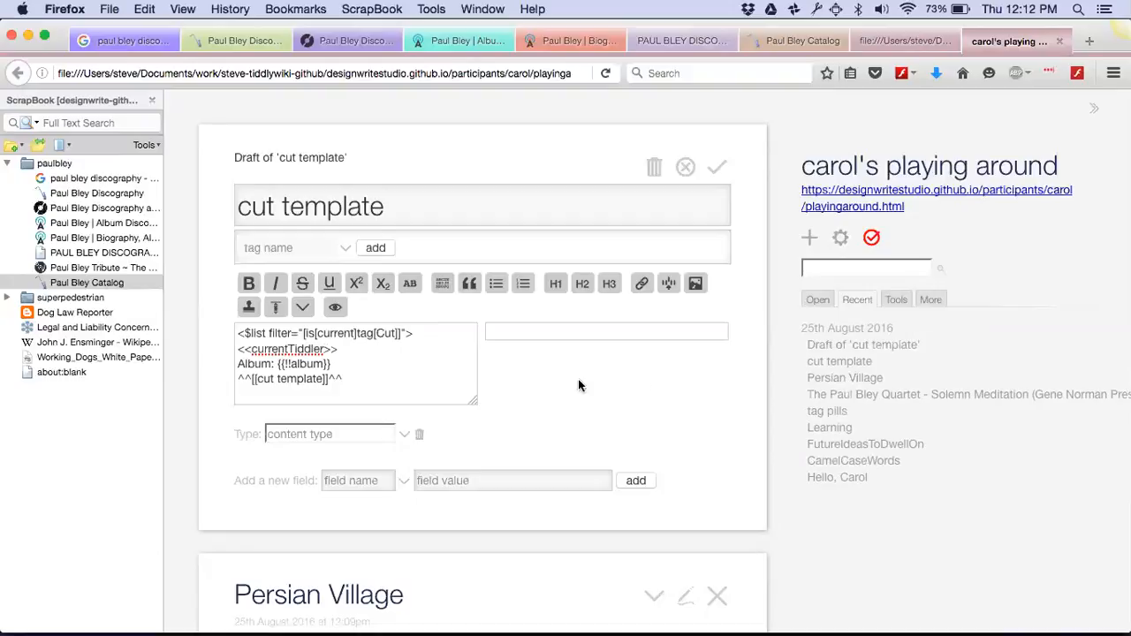
{"action": "left_click", "coordinate": [714, 169]}
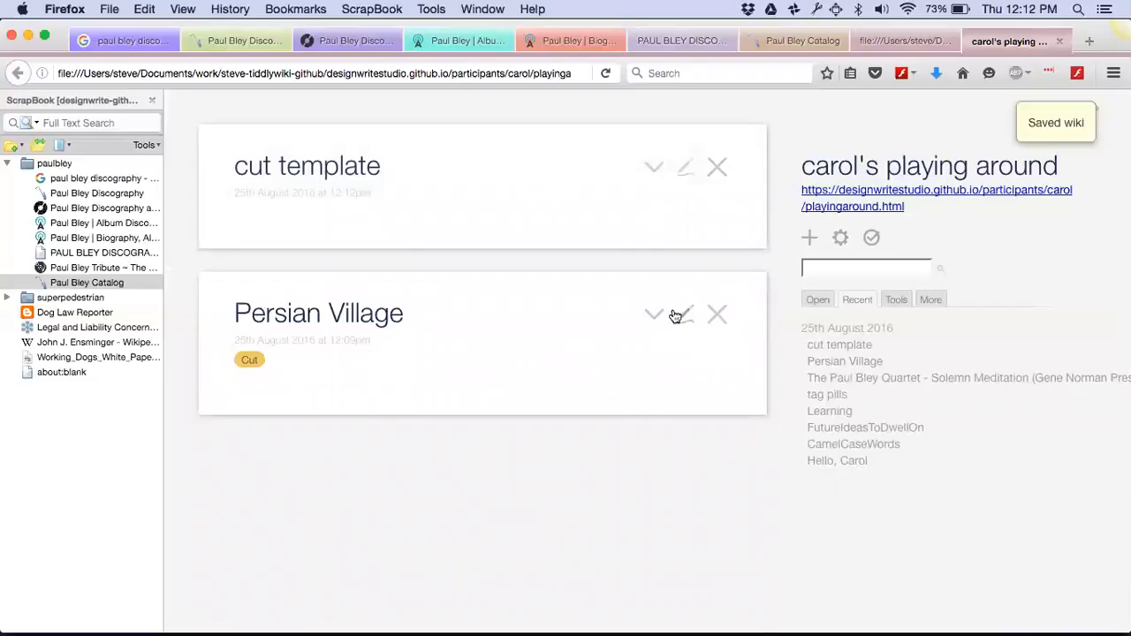
{"action": "left_click", "coordinate": [685, 318]}
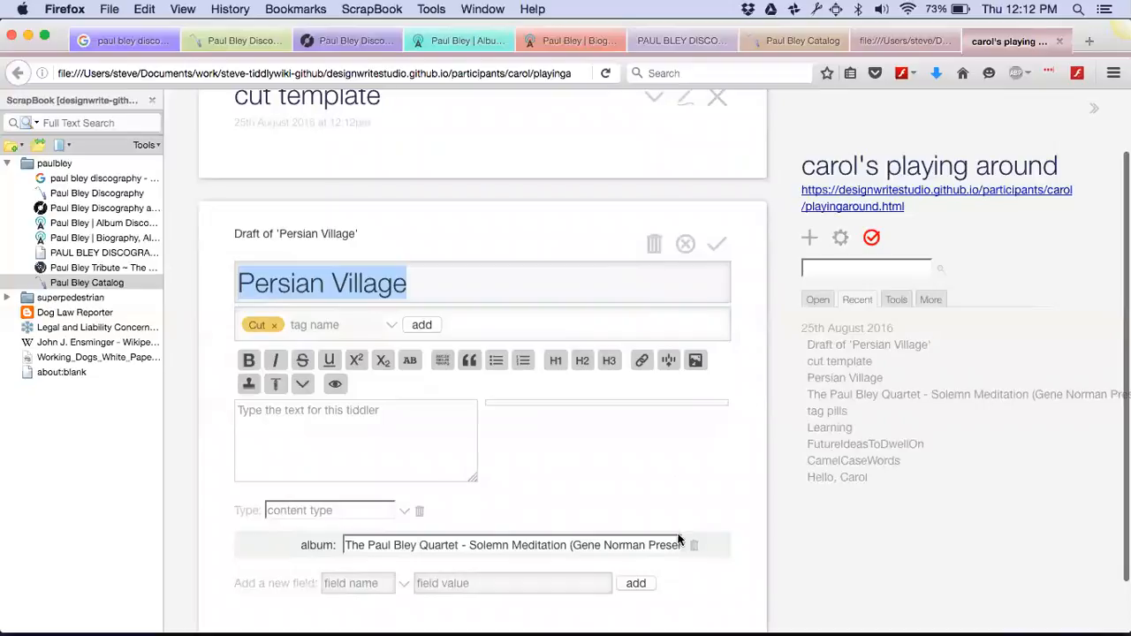
{"action": "left_click", "coordinate": [719, 245]}
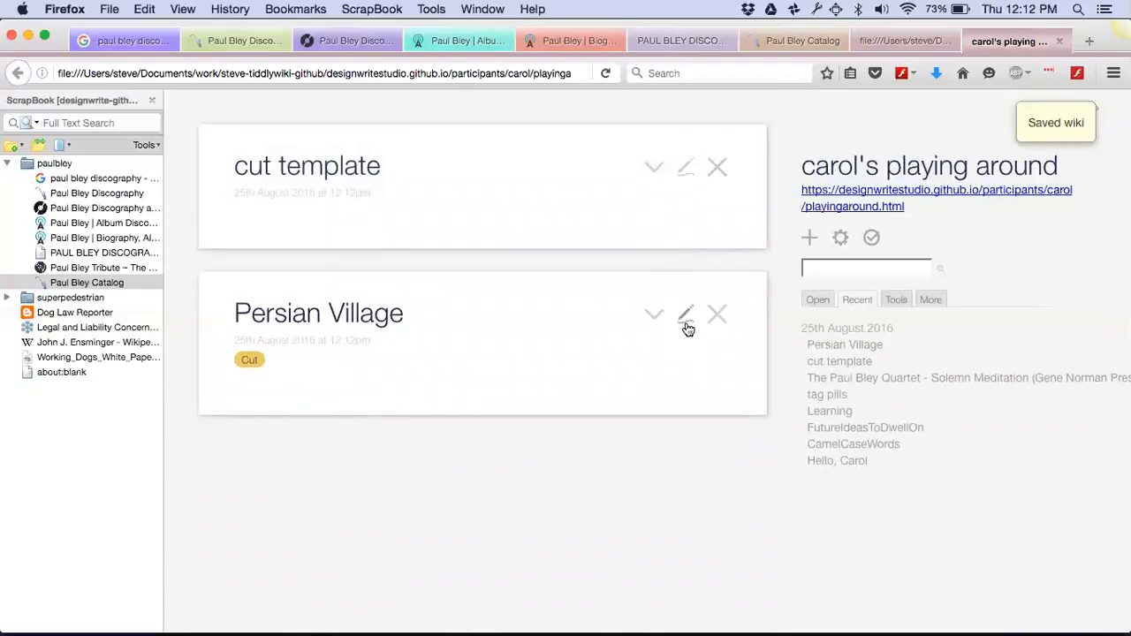
Step: Add 'I can write about it here. It appeared on the {{!!album}} album.' to Persian Village and save
{"action": "left_click", "coordinate": [687, 324]}
{"action": "left_click", "coordinate": [426, 423]}
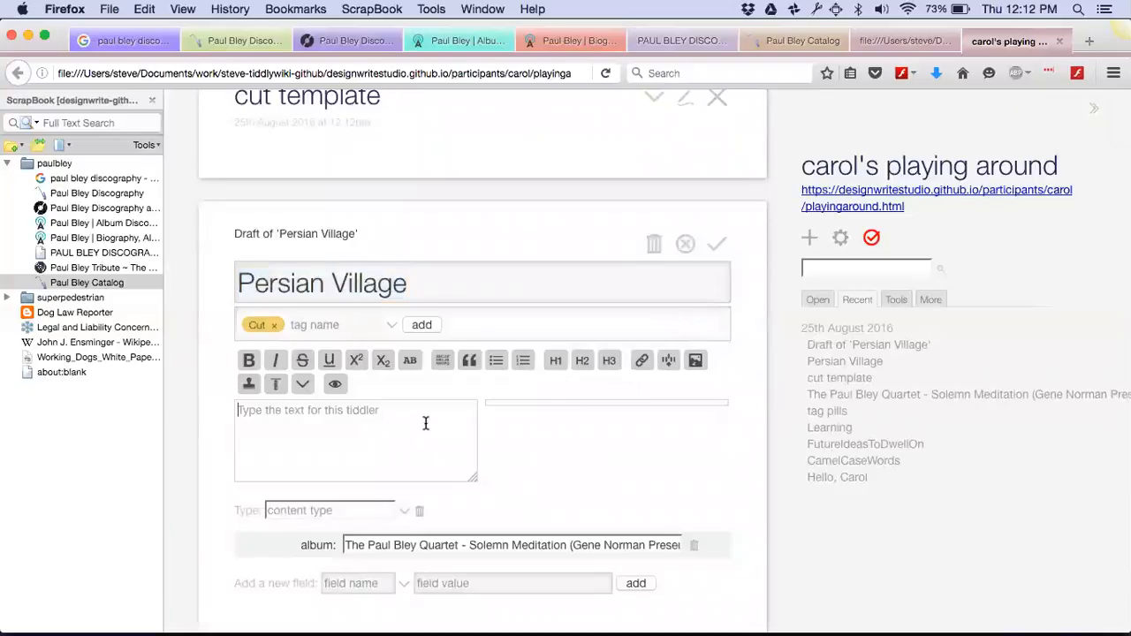
{"action": "type", "text": "{{!!"}
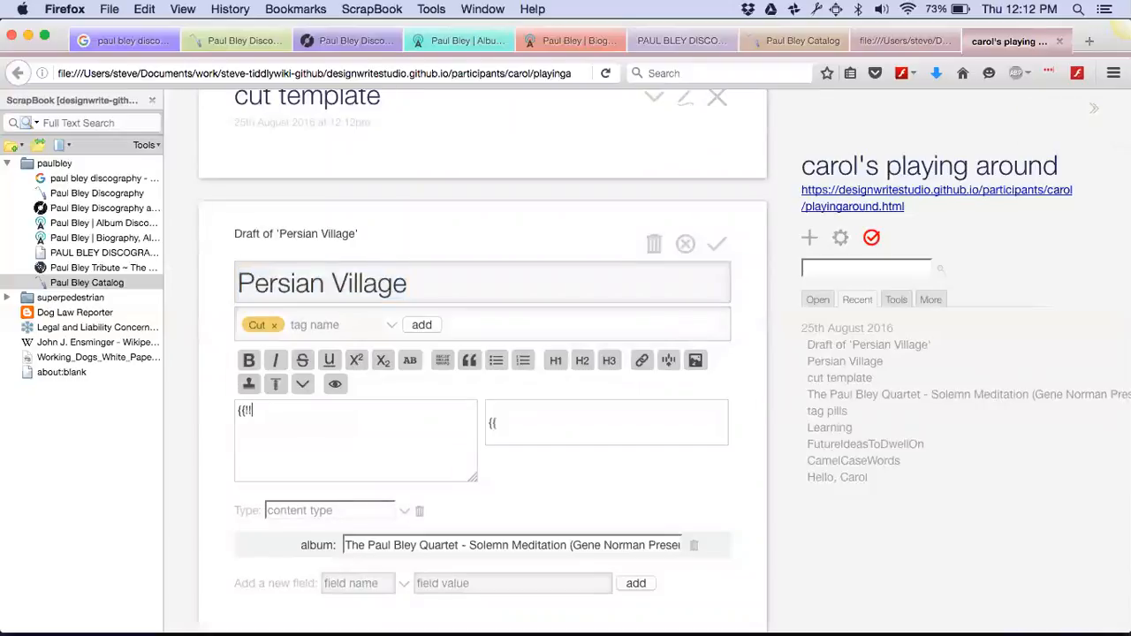
{"action": "type", "text": "album}}"}
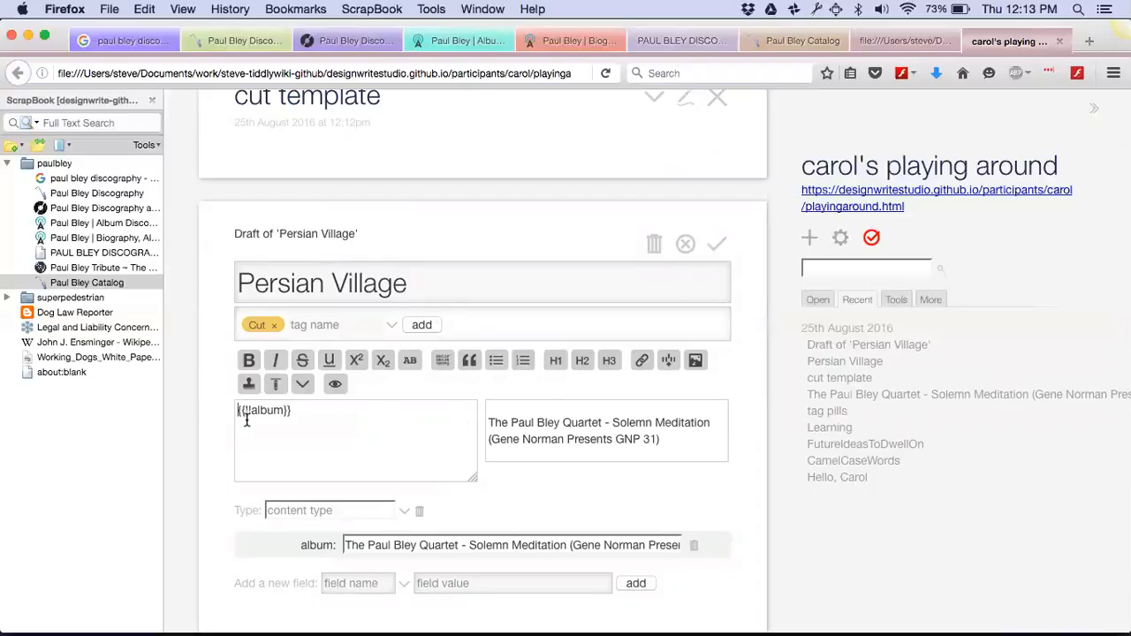
{"action": "type", "text": "I can write about it here.  "}
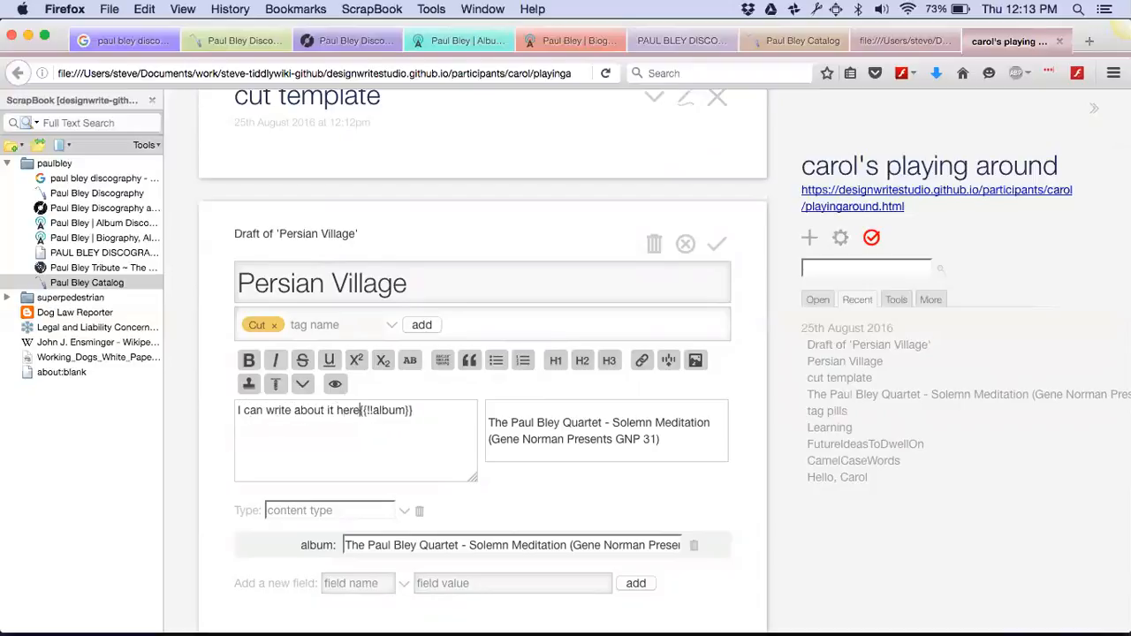
{"action": "type", "text": "It appeared on th"}
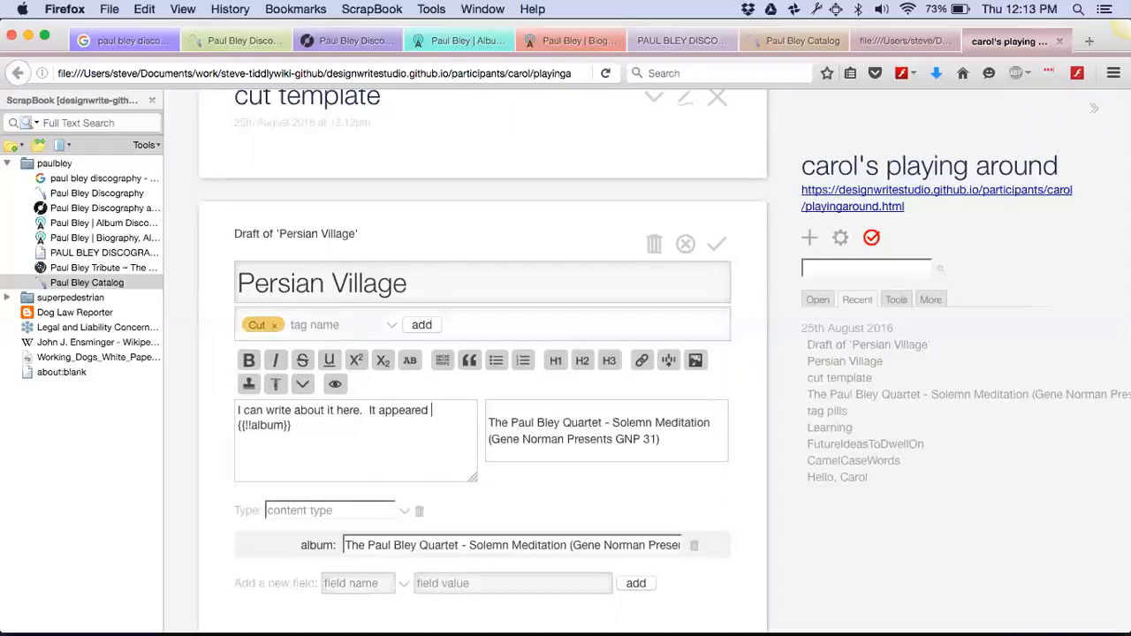
{"action": "type", "text": "e {{!!album}}"}
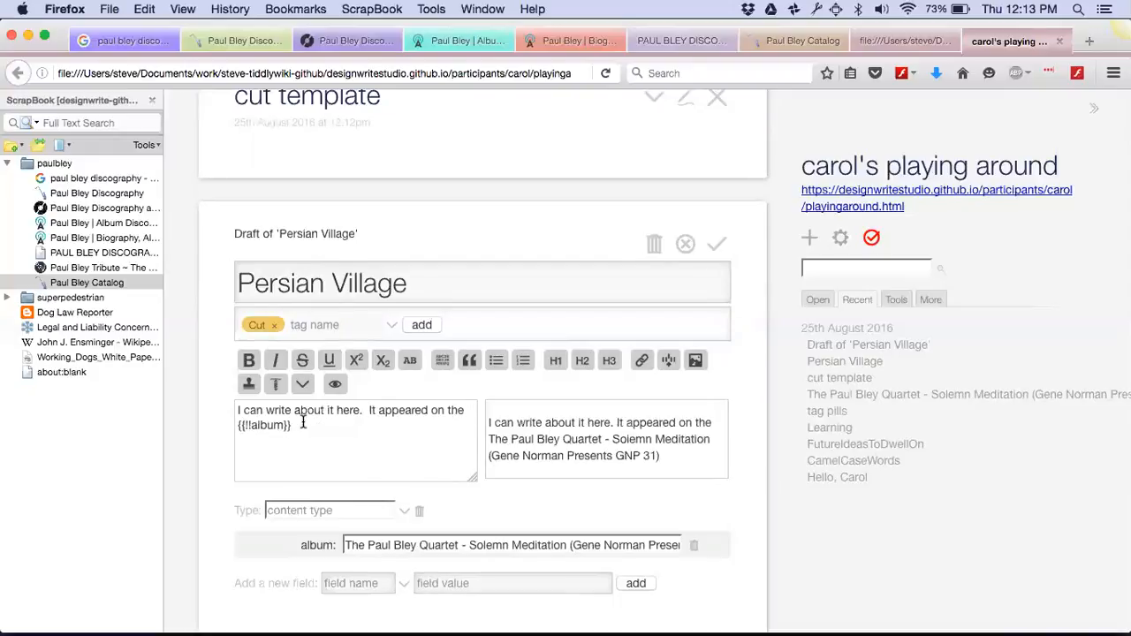
{"action": "type", "text": " album."}
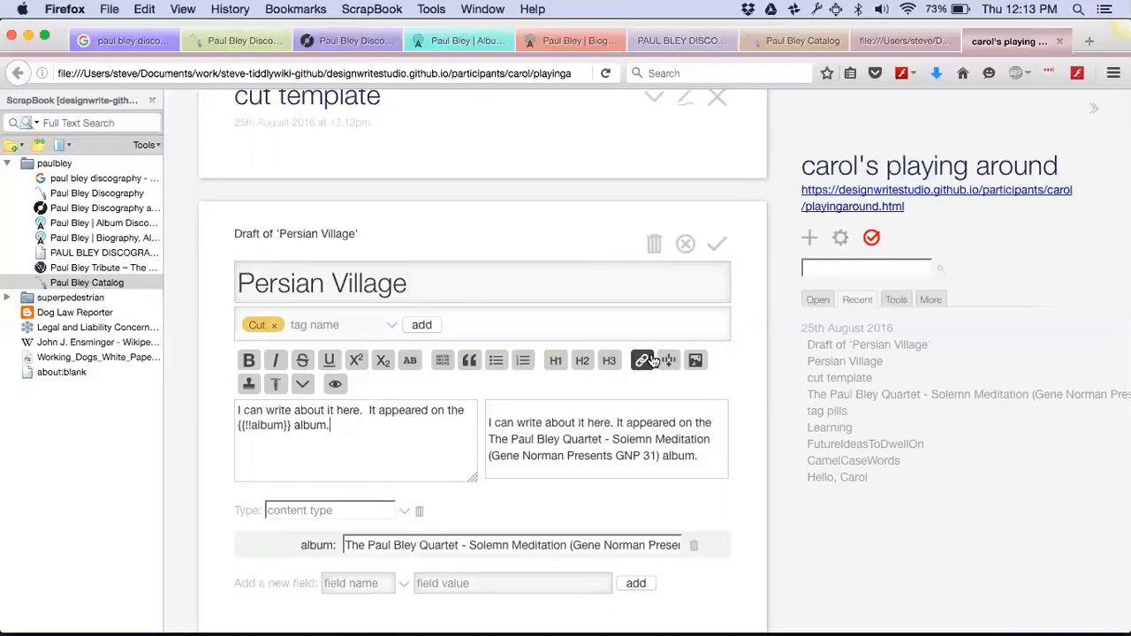
{"action": "left_click", "coordinate": [721, 246]}
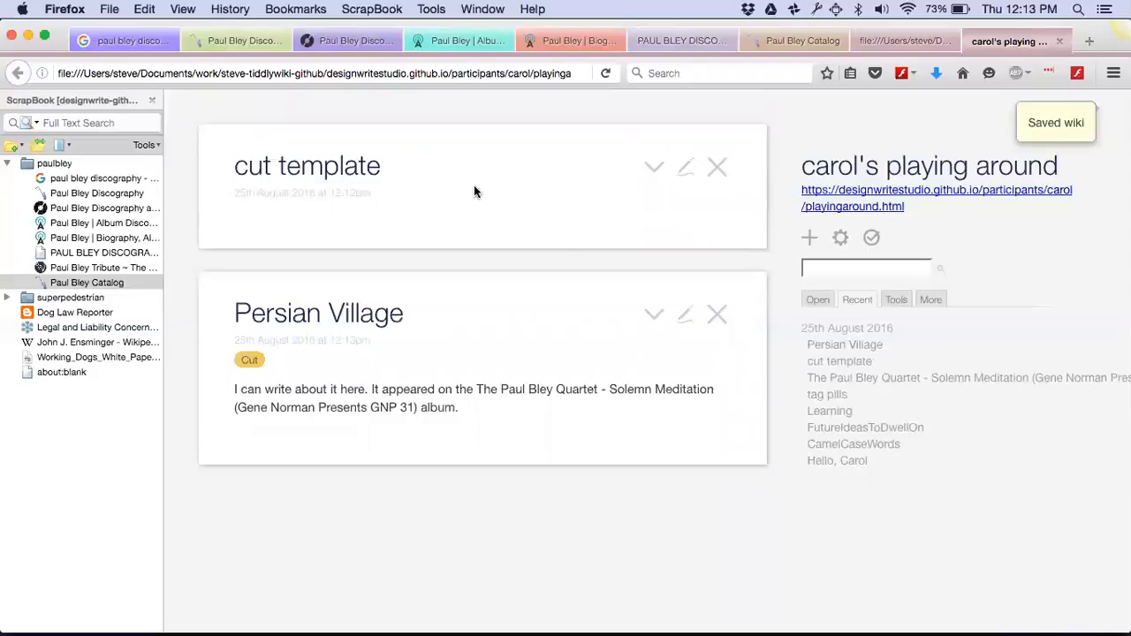
Step: Tag cut template with $:/tag/ViewTemplate, save it, and check that tag's tiddler list
{"action": "left_click", "coordinate": [687, 168]}
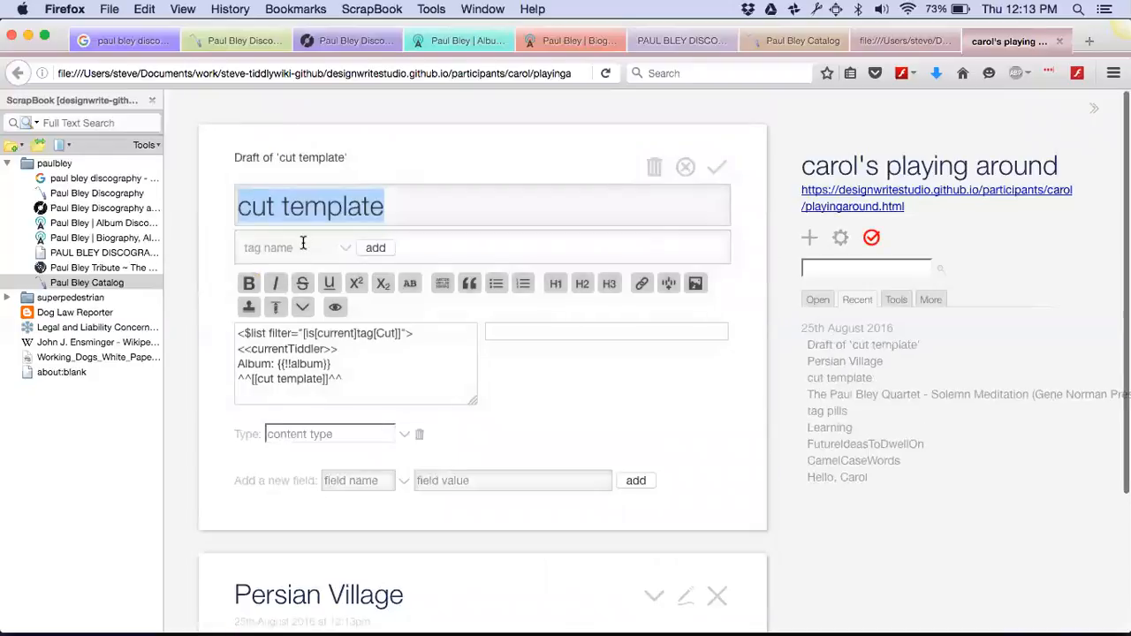
{"action": "left_click", "coordinate": [295, 248]}
{"action": "type", "text": "$:/tag/Vi"}
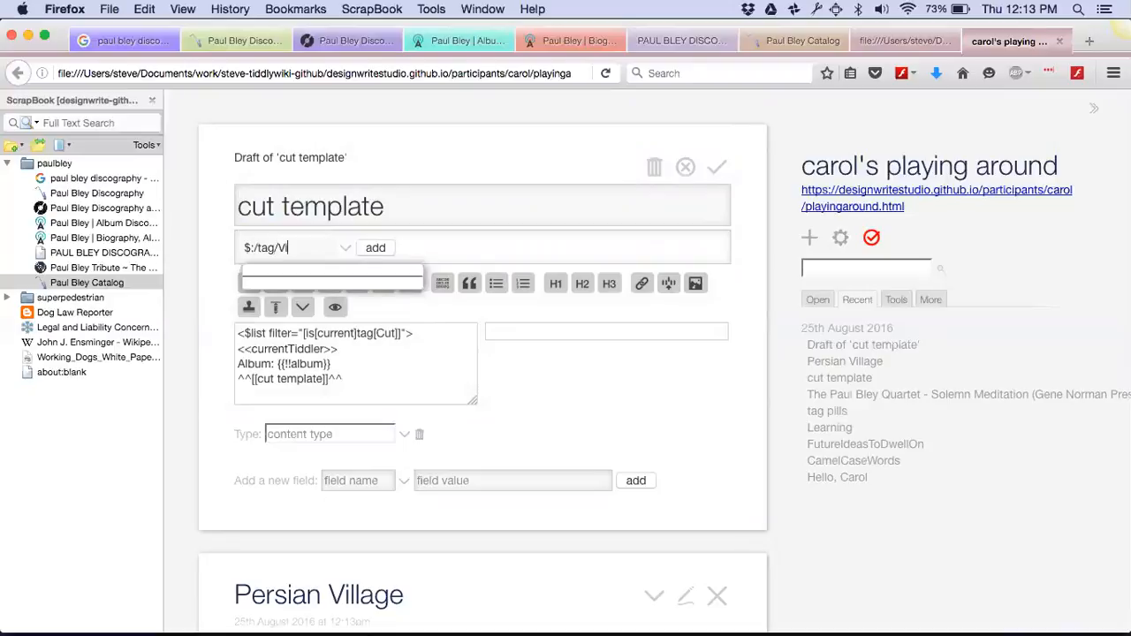
{"action": "type", "text": "ewTemplate"}
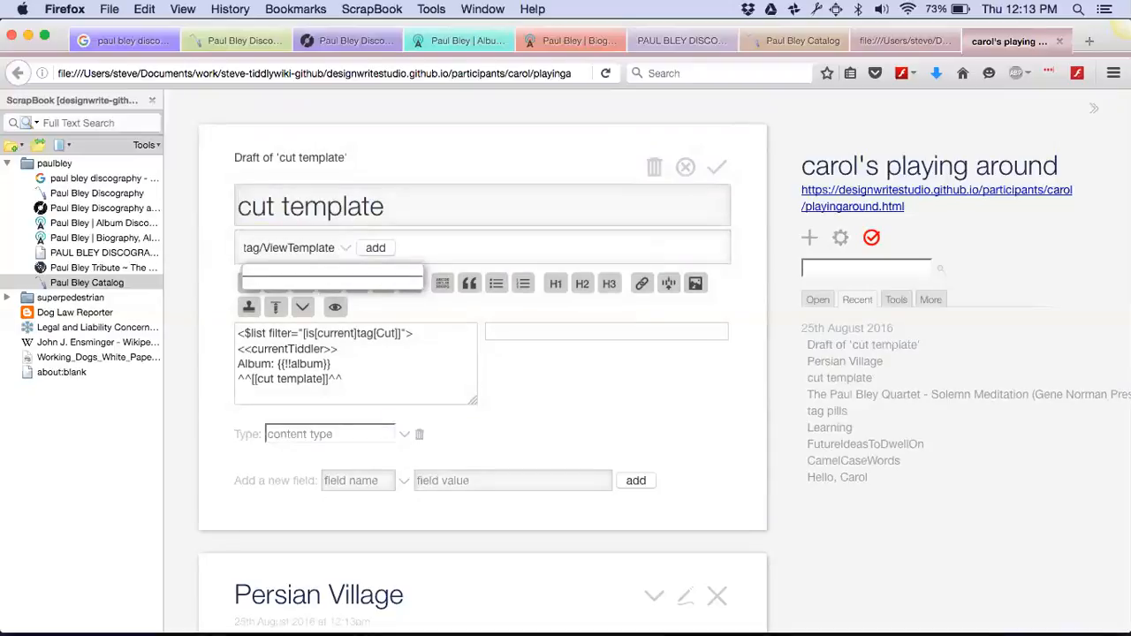
{"action": "left_click", "coordinate": [375, 247]}
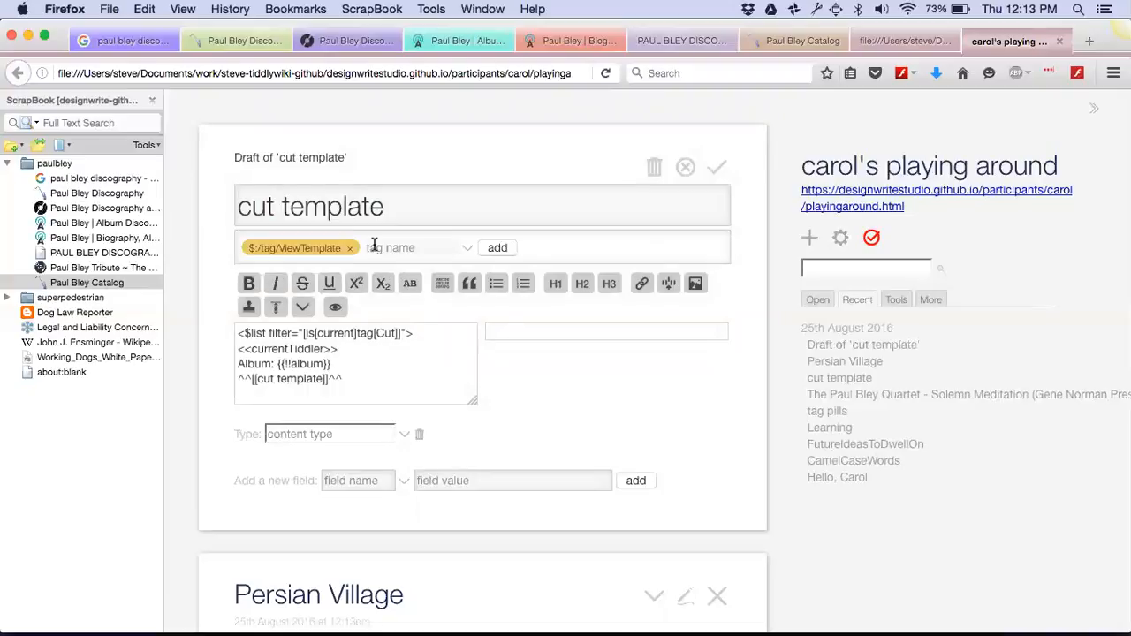
{"action": "left_click", "coordinate": [717, 169]}
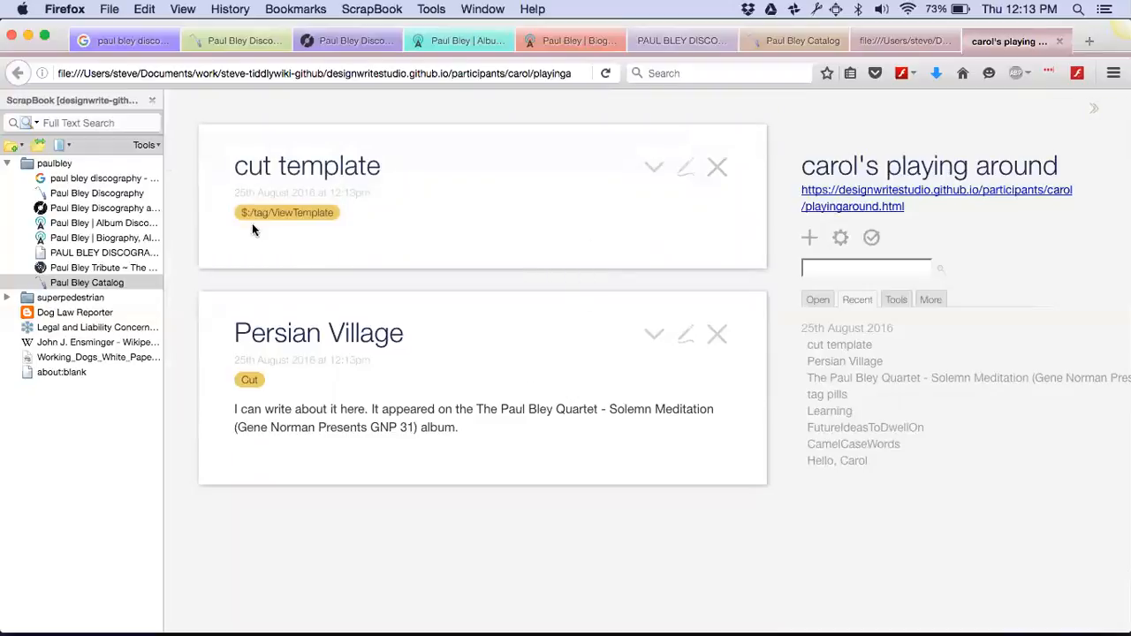
{"action": "left_click", "coordinate": [290, 213]}
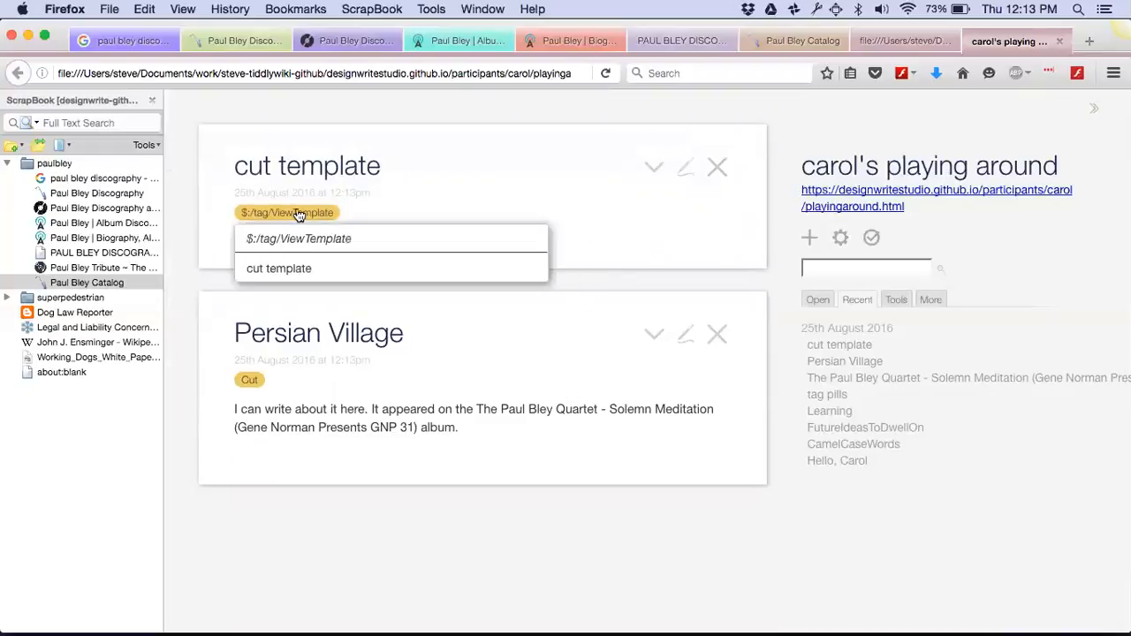
{"action": "left_click", "coordinate": [476, 186]}
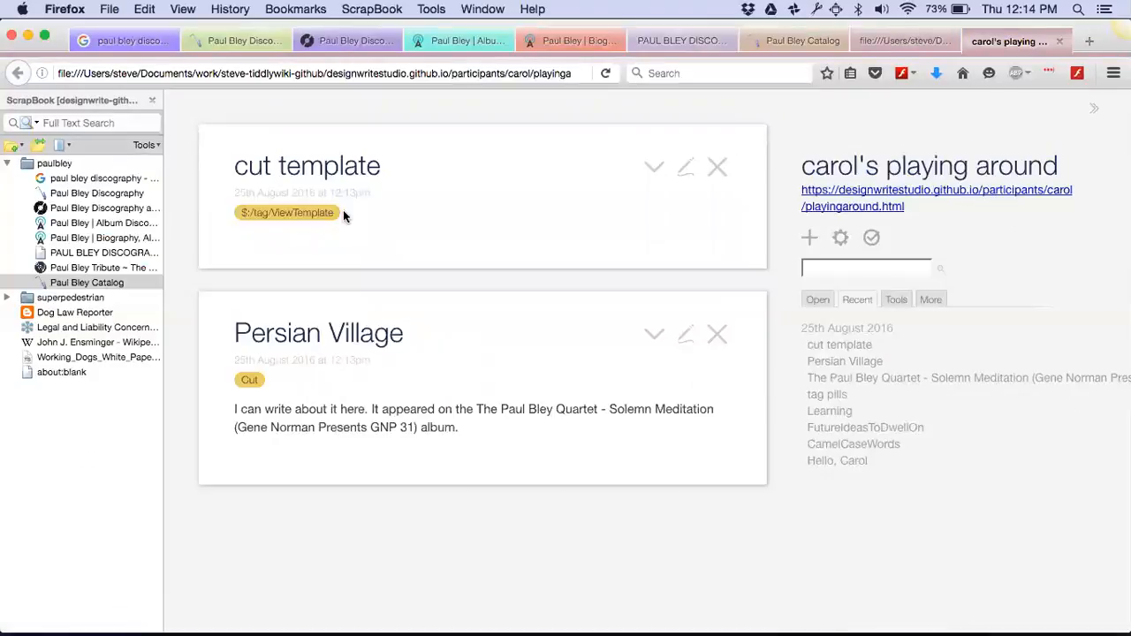
Step: Add $:/tags/ViewTemplate to cut template and remove the misspelled $:/tag/ViewTemplate tag
{"action": "left_click", "coordinate": [686, 171]}
{"action": "left_click", "coordinate": [679, 170]}
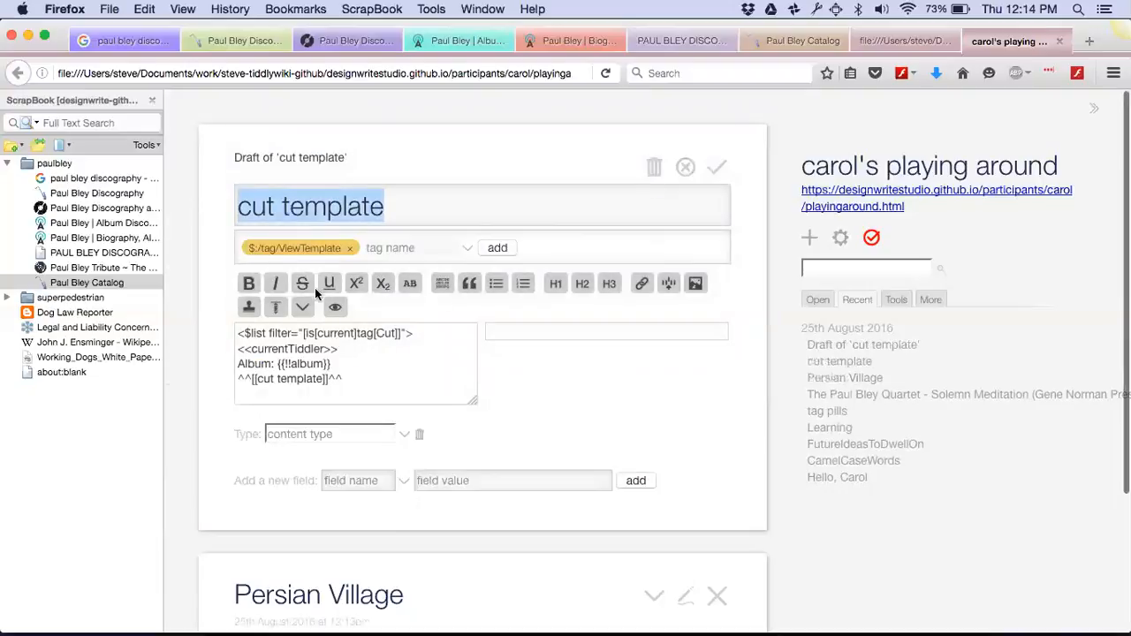
{"action": "left_click", "coordinate": [394, 248]}
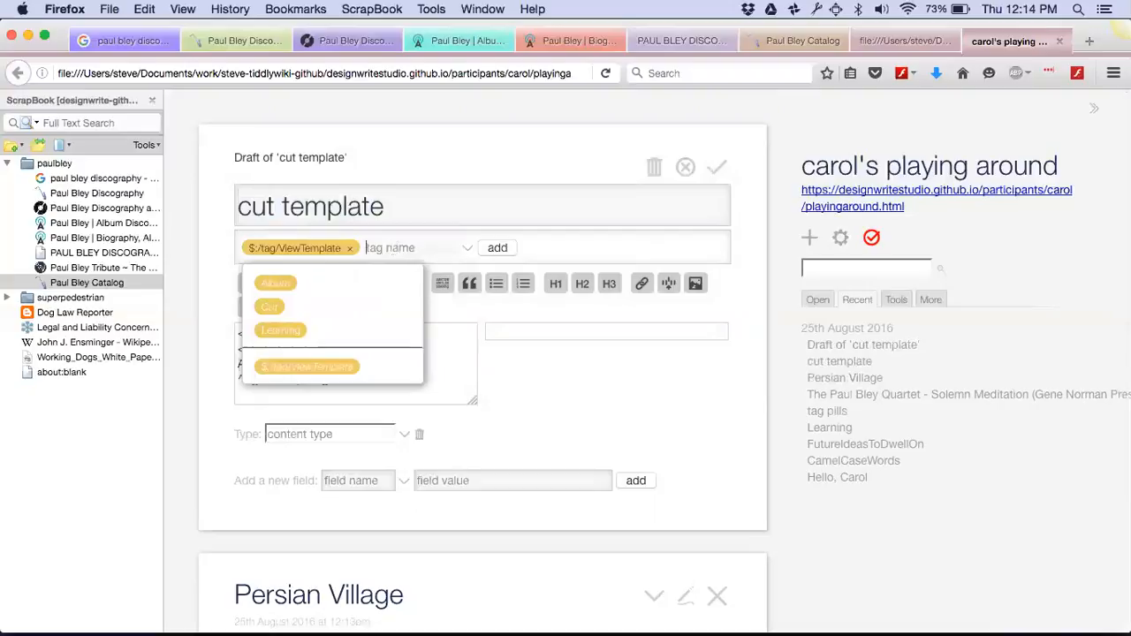
{"action": "type", "text": "$/"}
{"action": "key", "text": "BackSpace"}
{"action": "type", "text": ":/tags/"}
{"action": "type", "text": "ViewTemp"}
{"action": "type", "text": "late"}
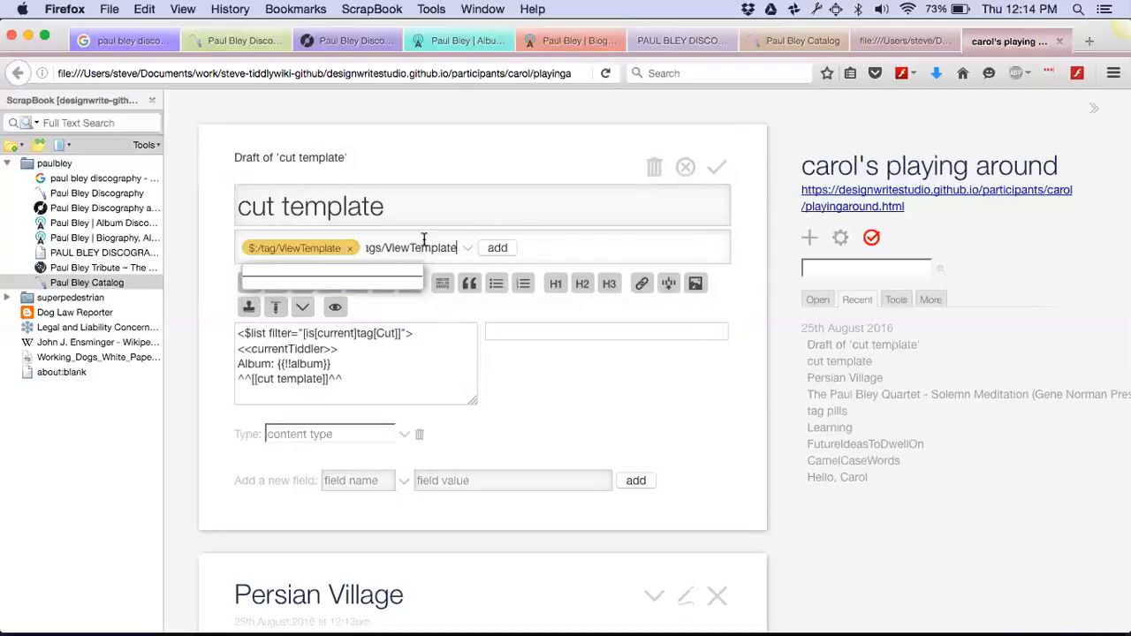
{"action": "left_click", "coordinate": [497, 247]}
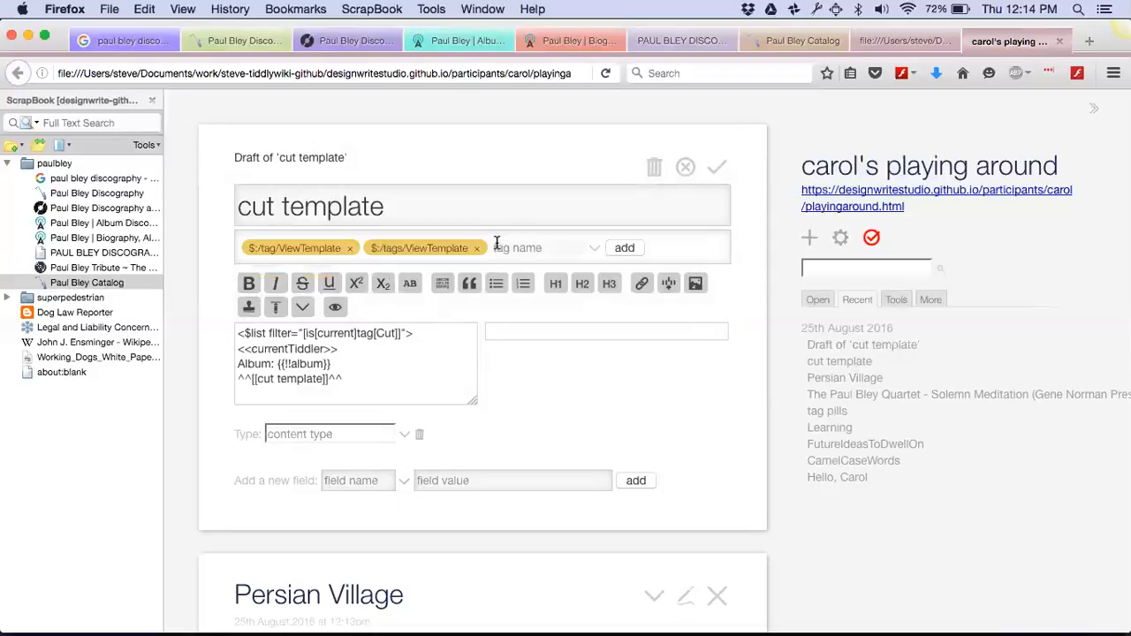
{"action": "left_click", "coordinate": [350, 249]}
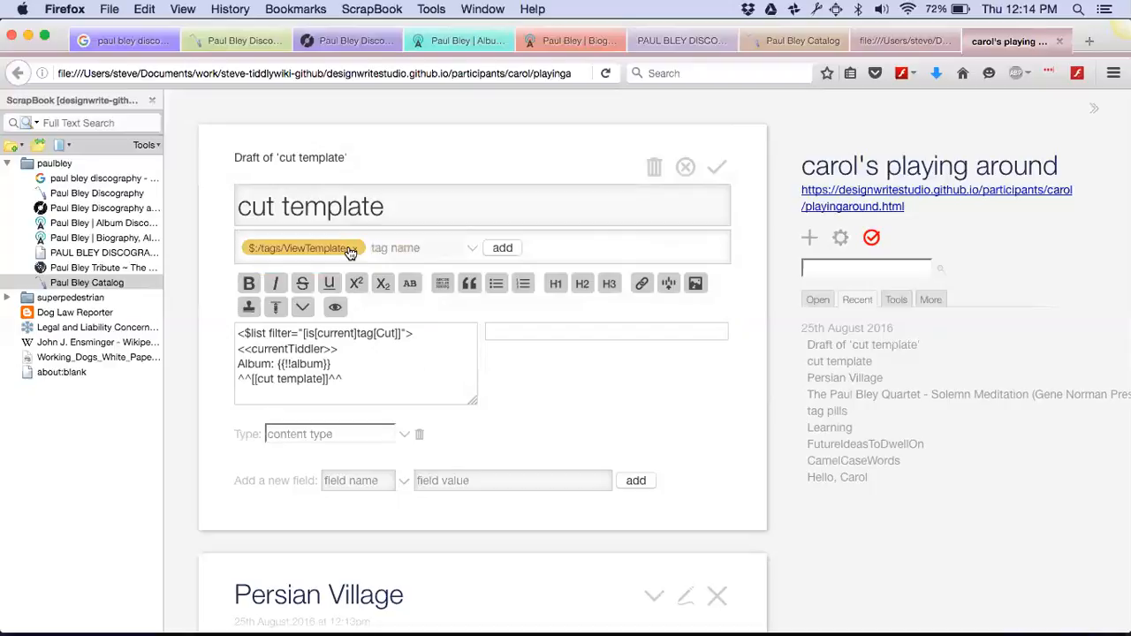
{"action": "left_click", "coordinate": [350, 250]}
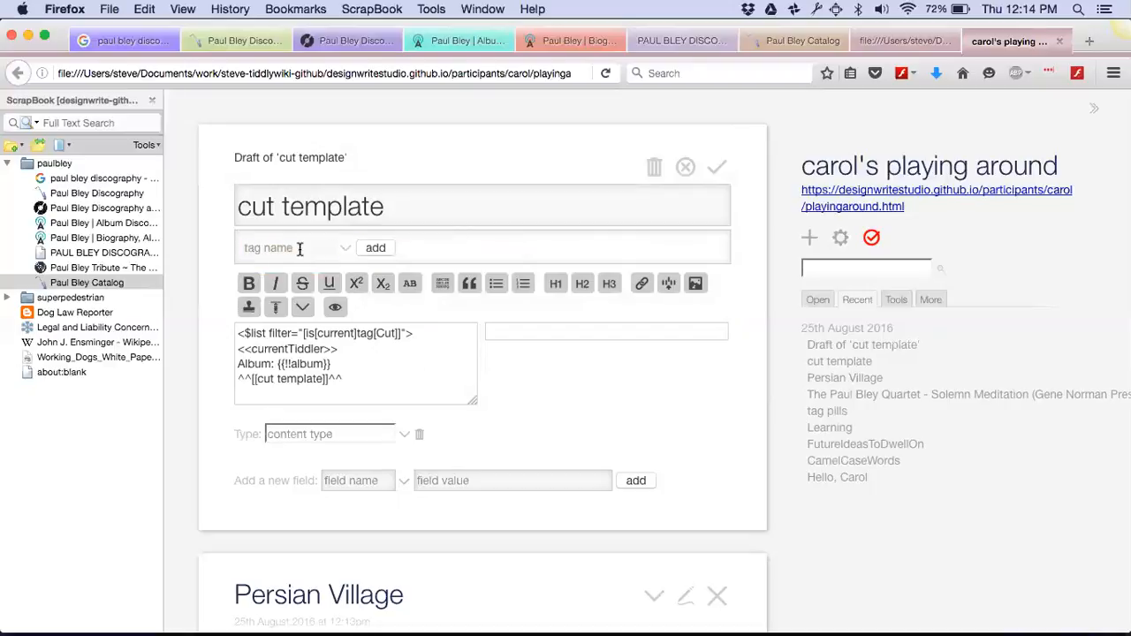
Step: Re-add the $:/tags/ViewTemplate tag, save cut template, and view its tagged tiddlers
{"action": "left_click", "coordinate": [302, 249]}
{"action": "type", "text": "$:/"}
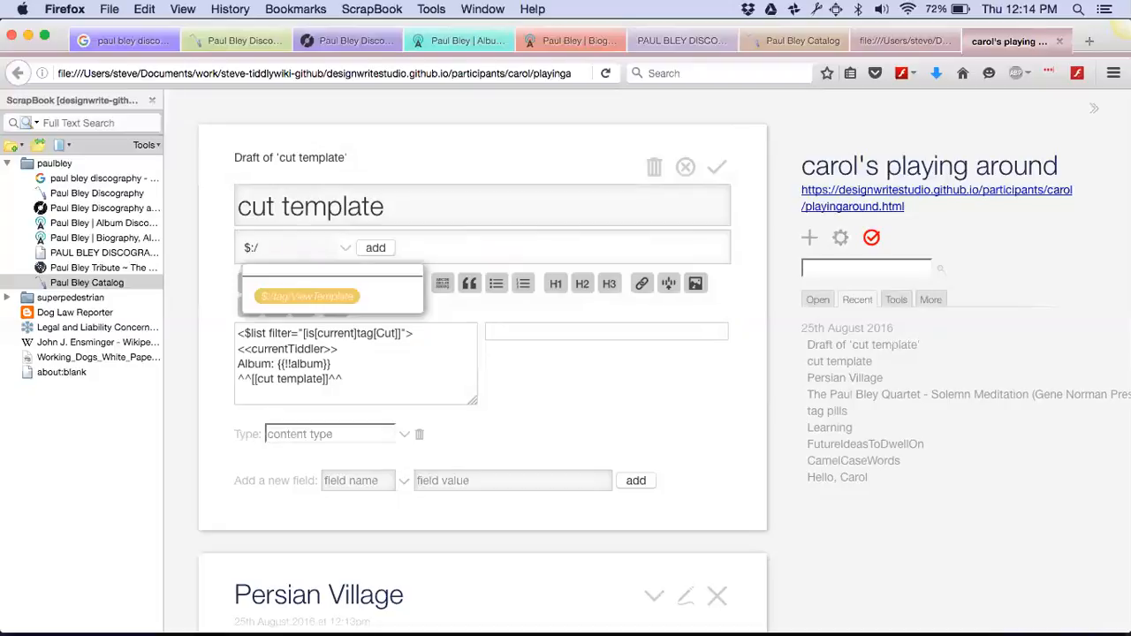
{"action": "type", "text": "tags/ViewTemplate"}
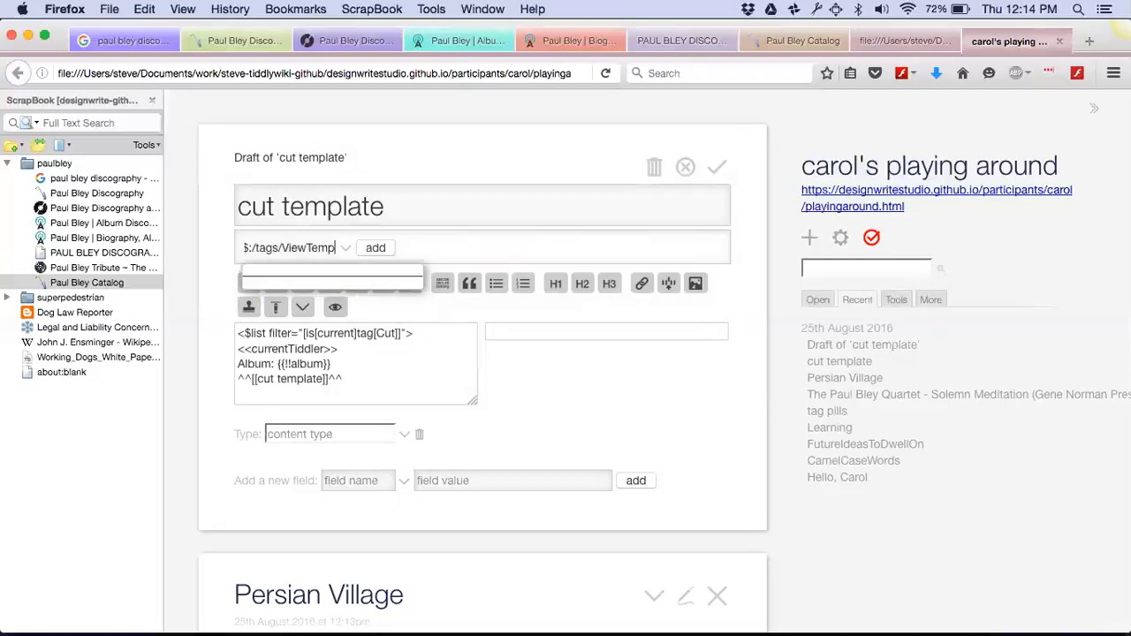
{"action": "left_click", "coordinate": [376, 250]}
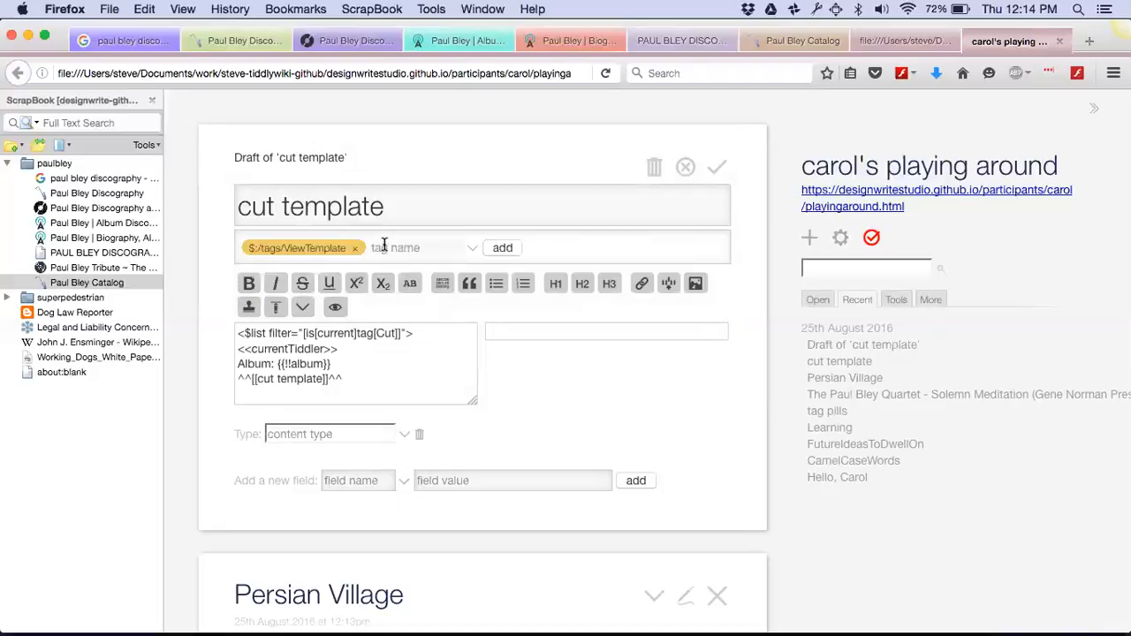
{"action": "left_click", "coordinate": [720, 170]}
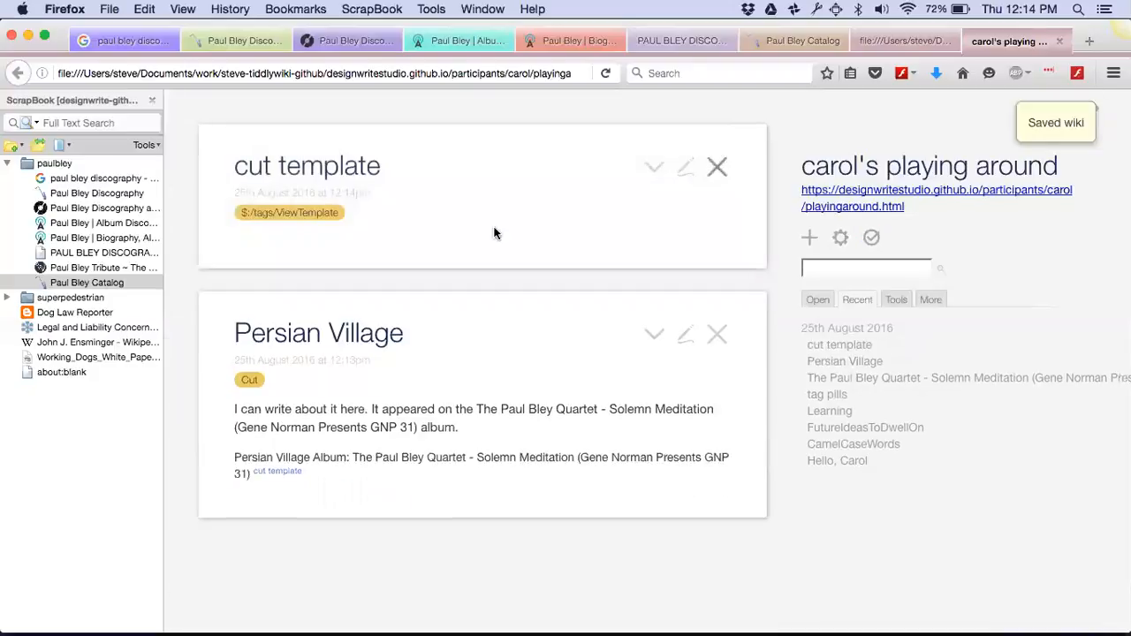
{"action": "left_click", "coordinate": [306, 213]}
Step: Delete all of Persian Village's body text and save the emptied tiddler
{"action": "left_click", "coordinate": [548, 134]}
{"action": "left_click", "coordinate": [677, 330]}
{"action": "left_click", "coordinate": [332, 425]}
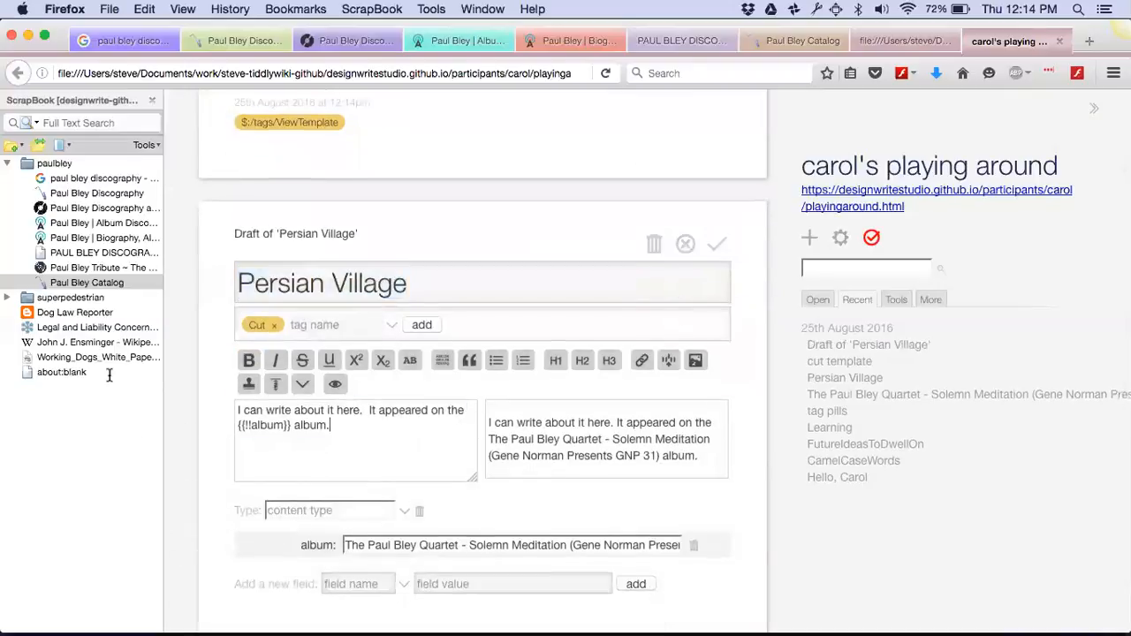
{"action": "key", "text": "super+a"}
{"action": "key", "text": "BackSpace"}
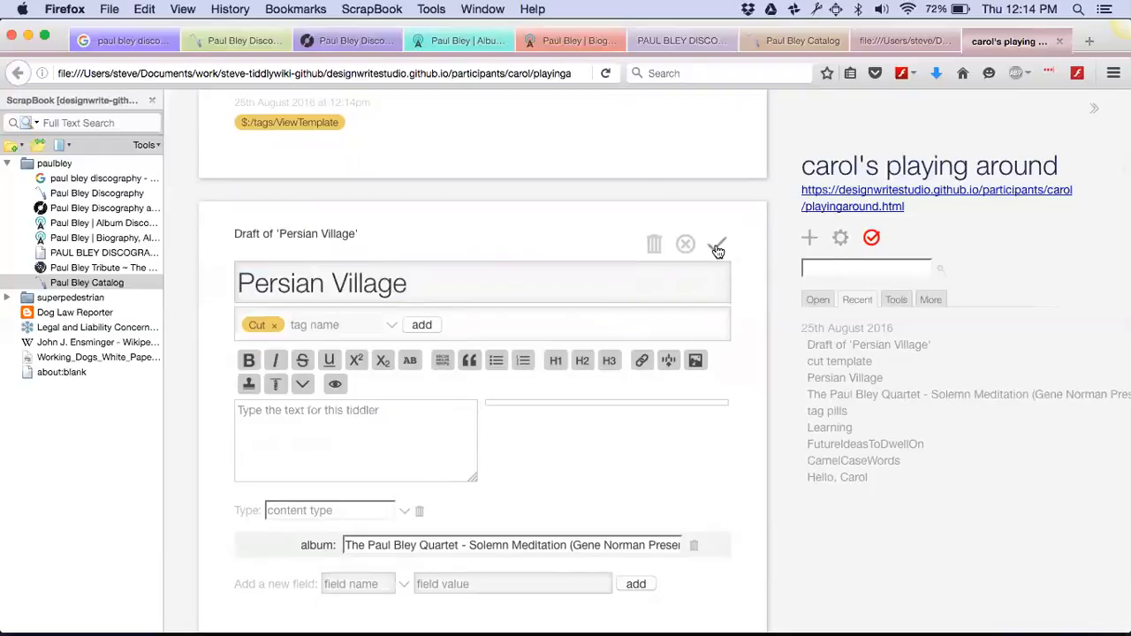
{"action": "left_click", "coordinate": [717, 247]}
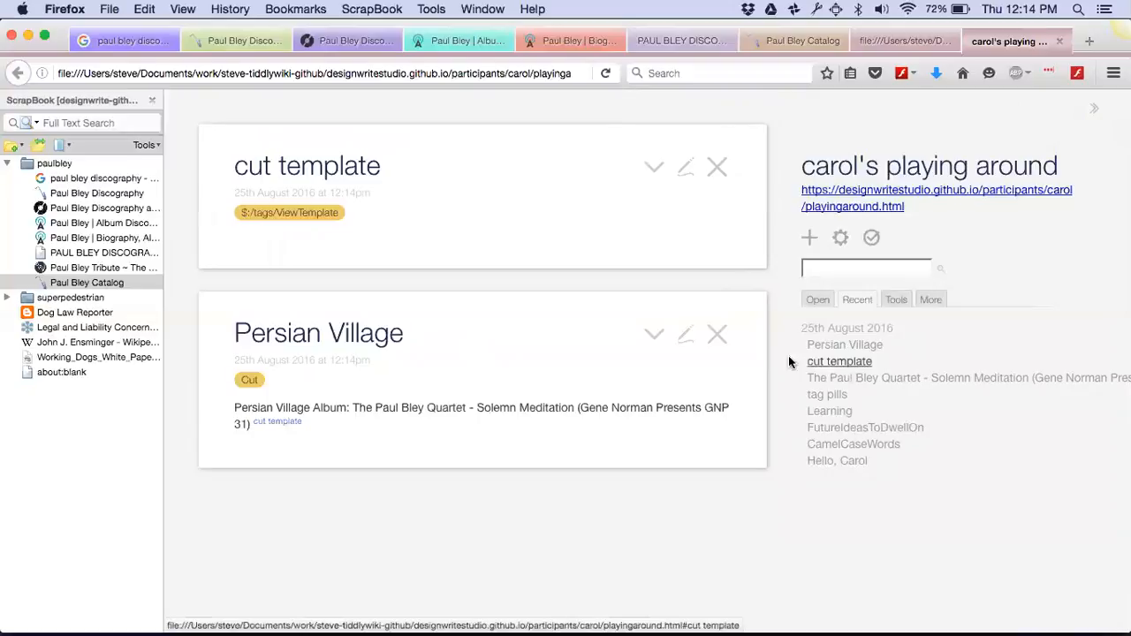
Step: Replace Persian Village's Cut tag with Track and save it
{"action": "left_click", "coordinate": [684, 336]}
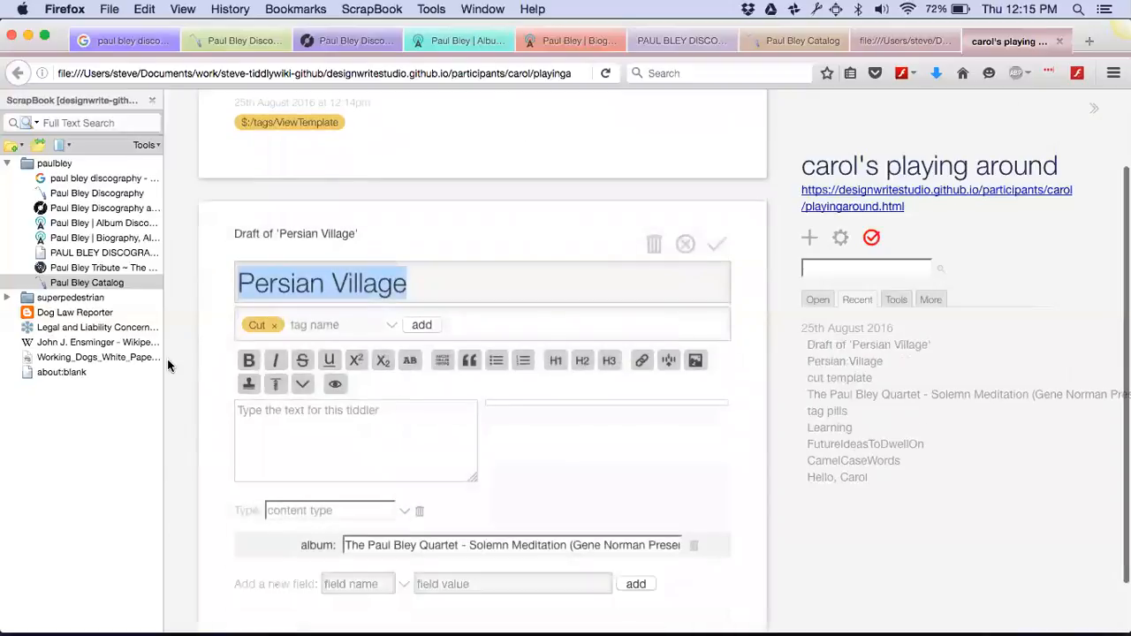
{"action": "left_click", "coordinate": [273, 326]}
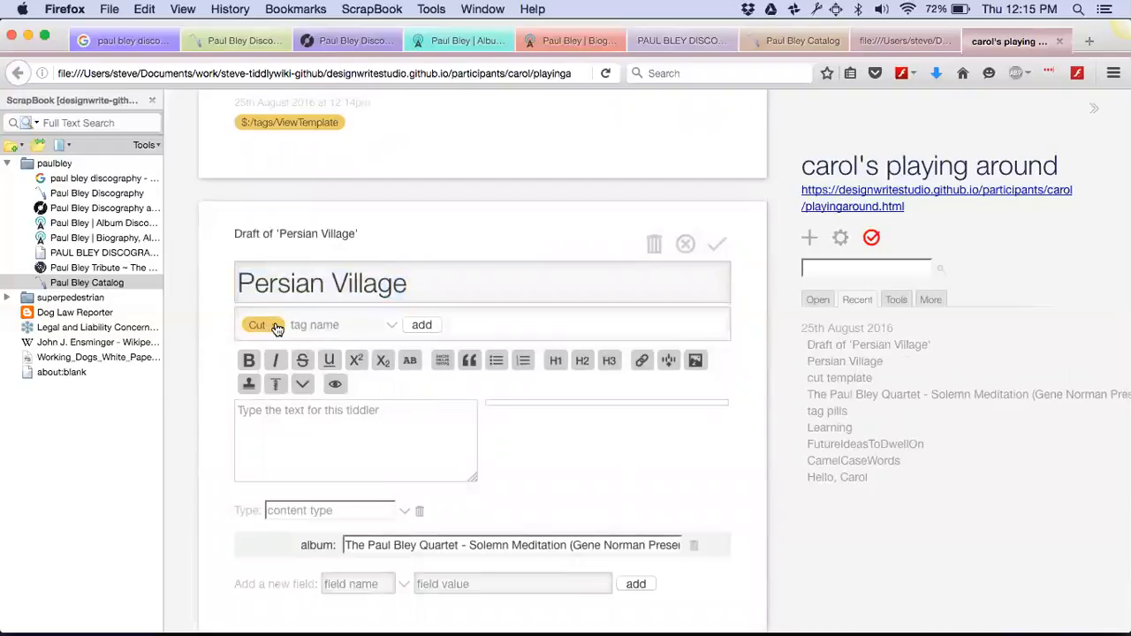
{"action": "left_click", "coordinate": [275, 324]}
{"action": "type", "text": "Track"}
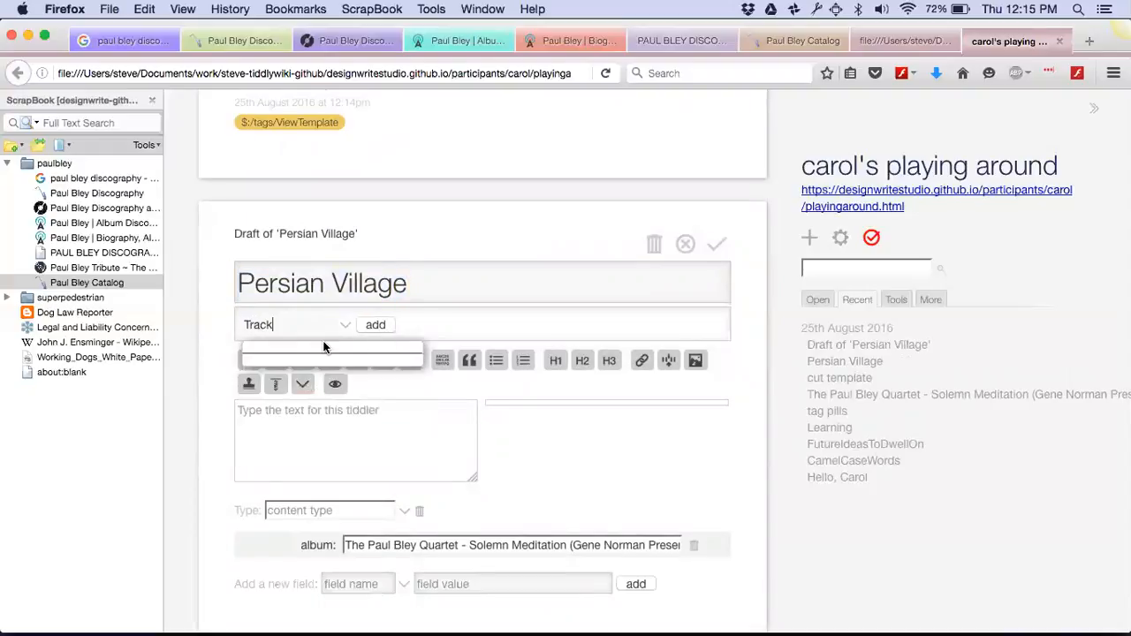
{"action": "left_click", "coordinate": [375, 325]}
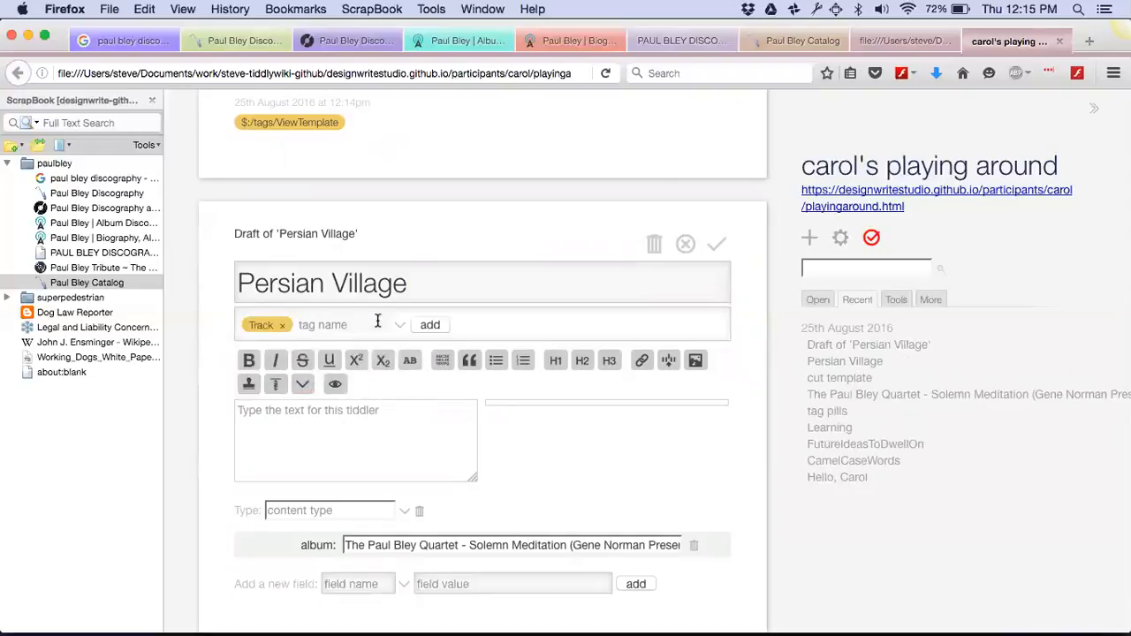
{"action": "left_click", "coordinate": [717, 244]}
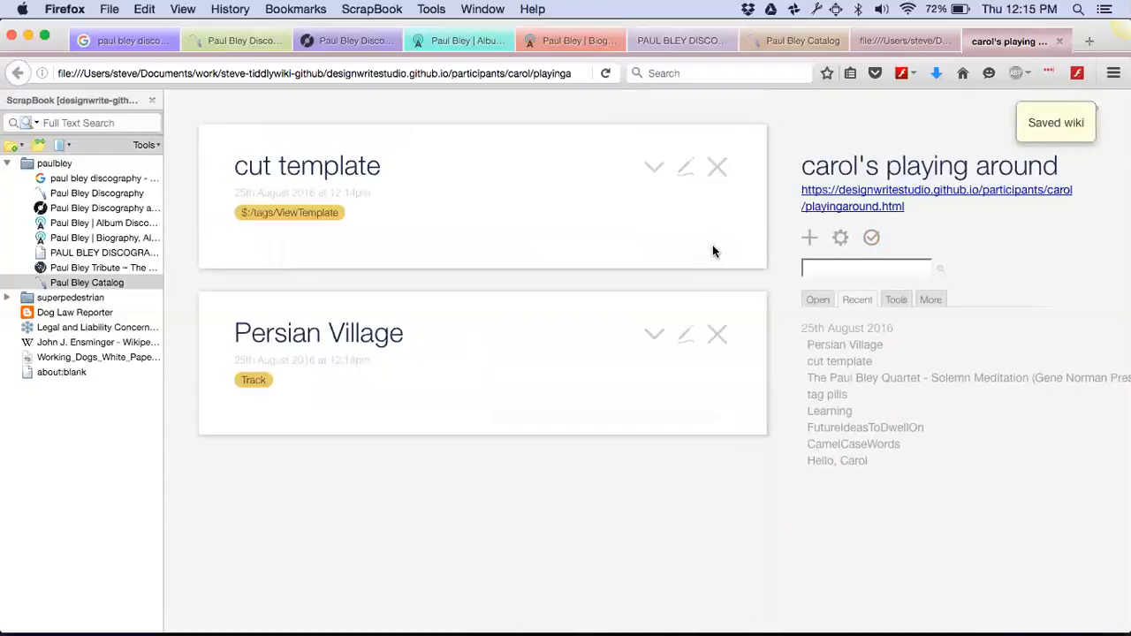
Step: Change the template filter to tag[Track], rename title and link to track template, and save
{"action": "left_click", "coordinate": [684, 169]}
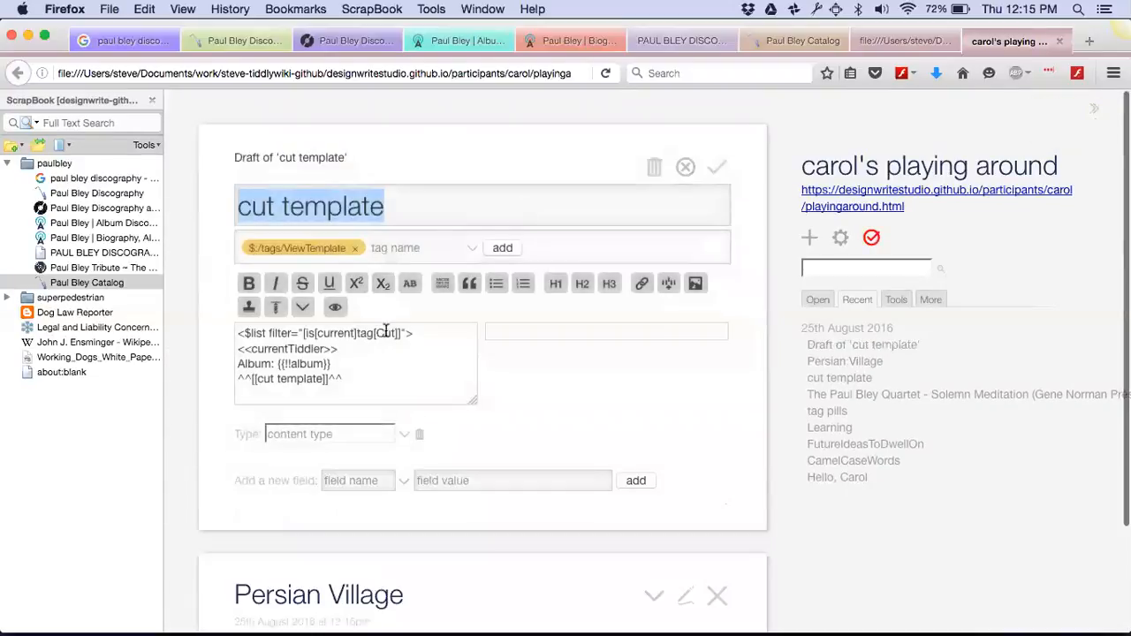
{"action": "double_click", "coordinate": [385, 333]}
{"action": "key", "text": "BackSpace"}
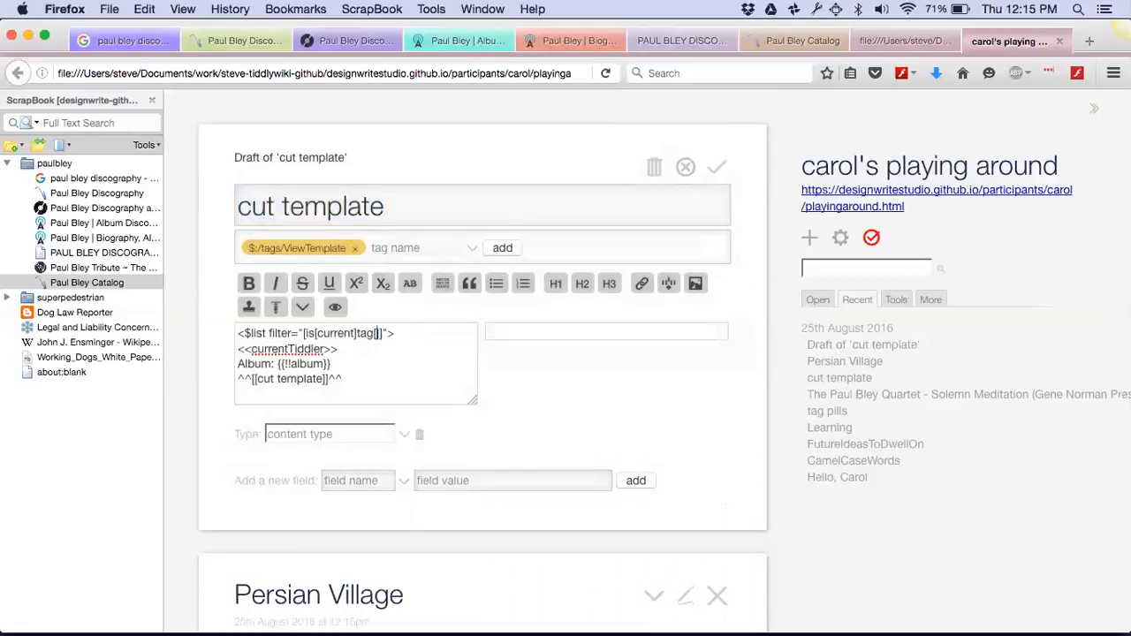
{"action": "type", "text": "Track"}
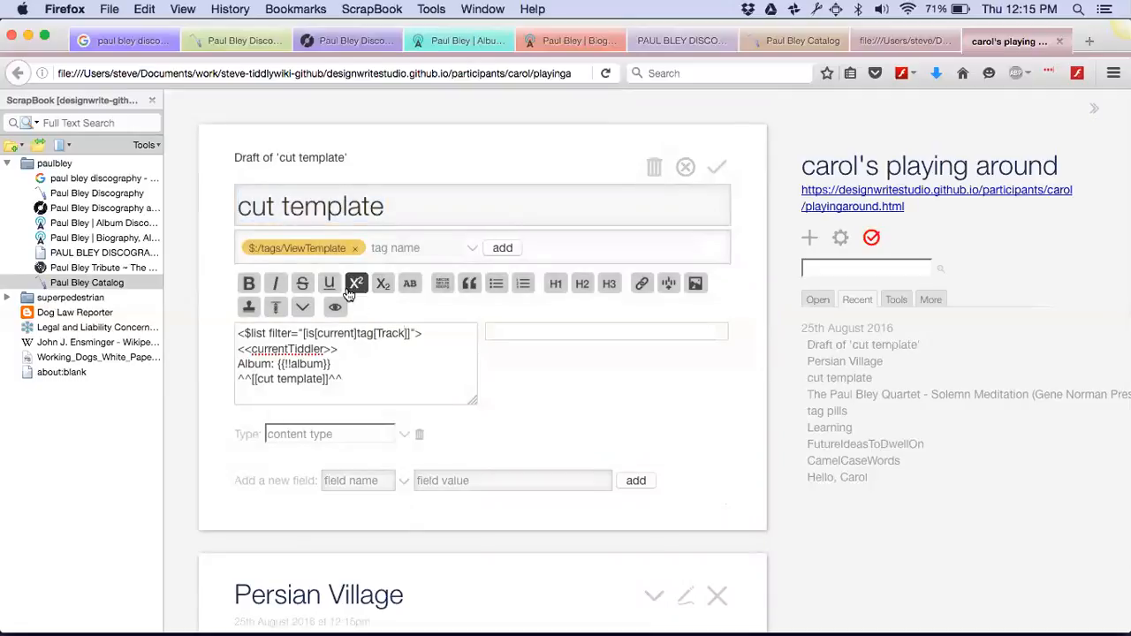
{"action": "double_click", "coordinate": [253, 207]}
{"action": "type", "text": "track"}
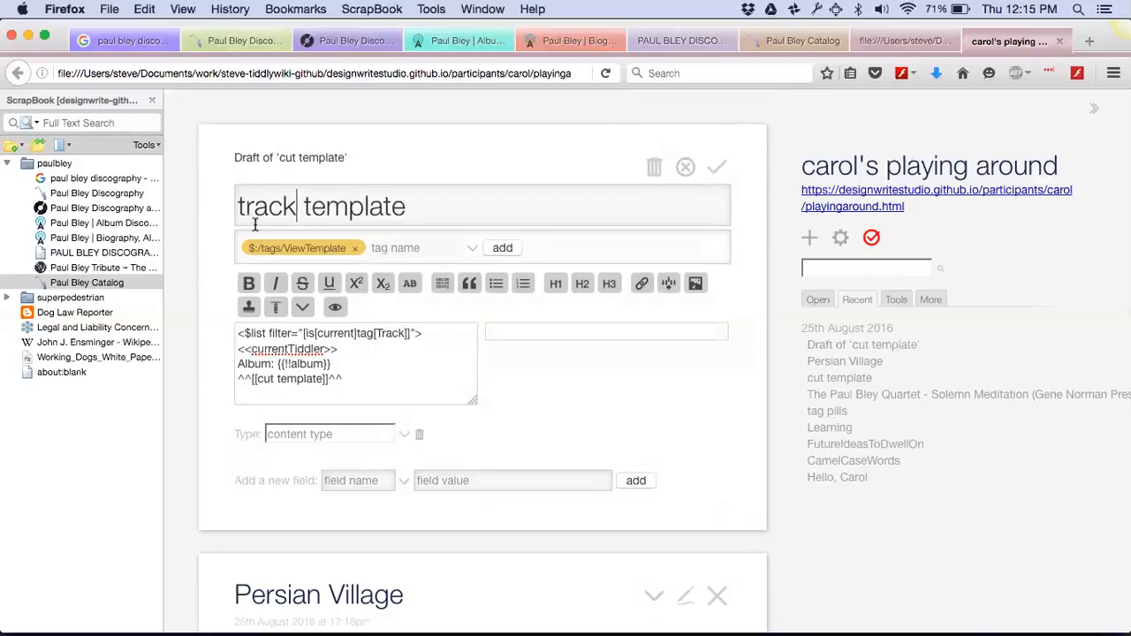
{"action": "double_click", "coordinate": [264, 378]}
{"action": "type", "text": "track"}
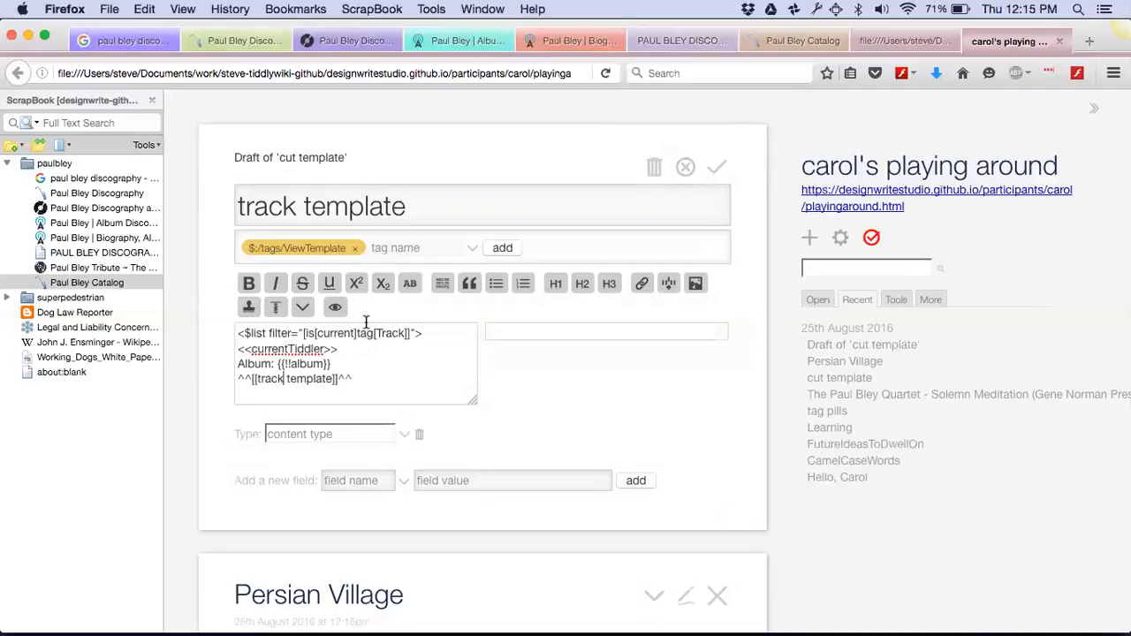
{"action": "left_click", "coordinate": [718, 168]}
{"action": "left_click", "coordinate": [718, 168]}
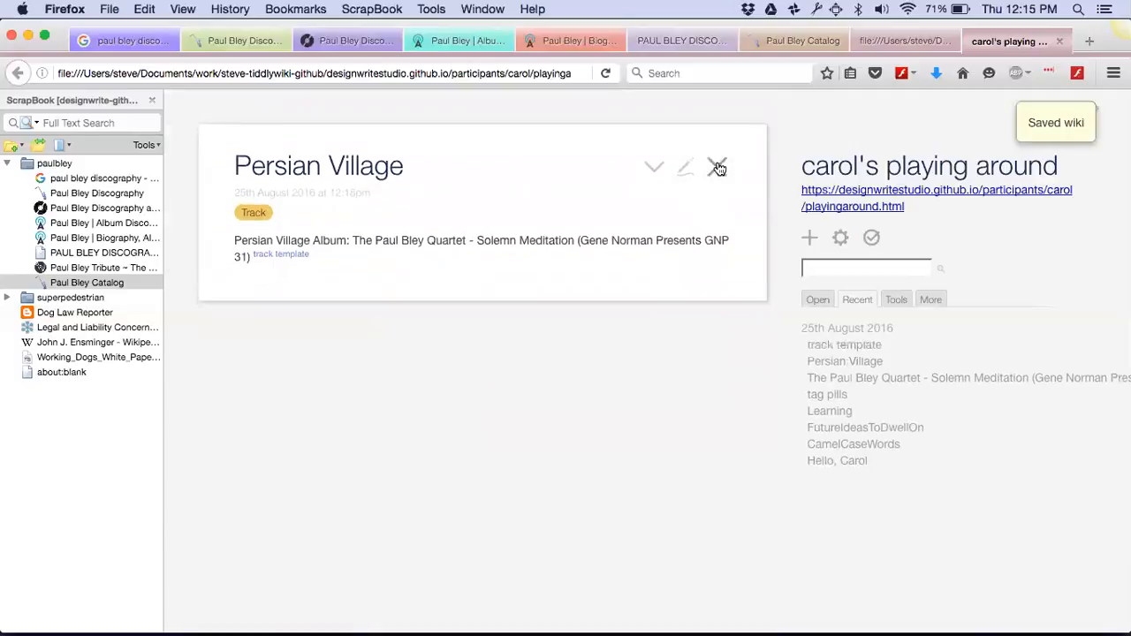
{"action": "left_click", "coordinate": [255, 216]}
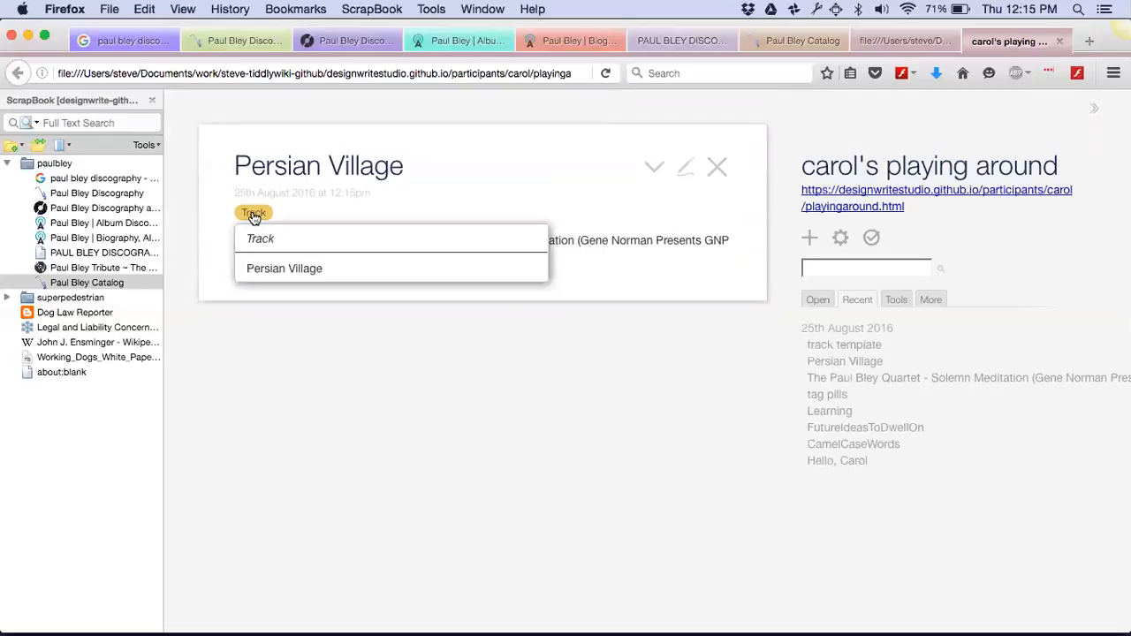
Step: Dismiss the Track tag's dropdown so Persian Village's Album line is visible
{"action": "left_click", "coordinate": [490, 181]}
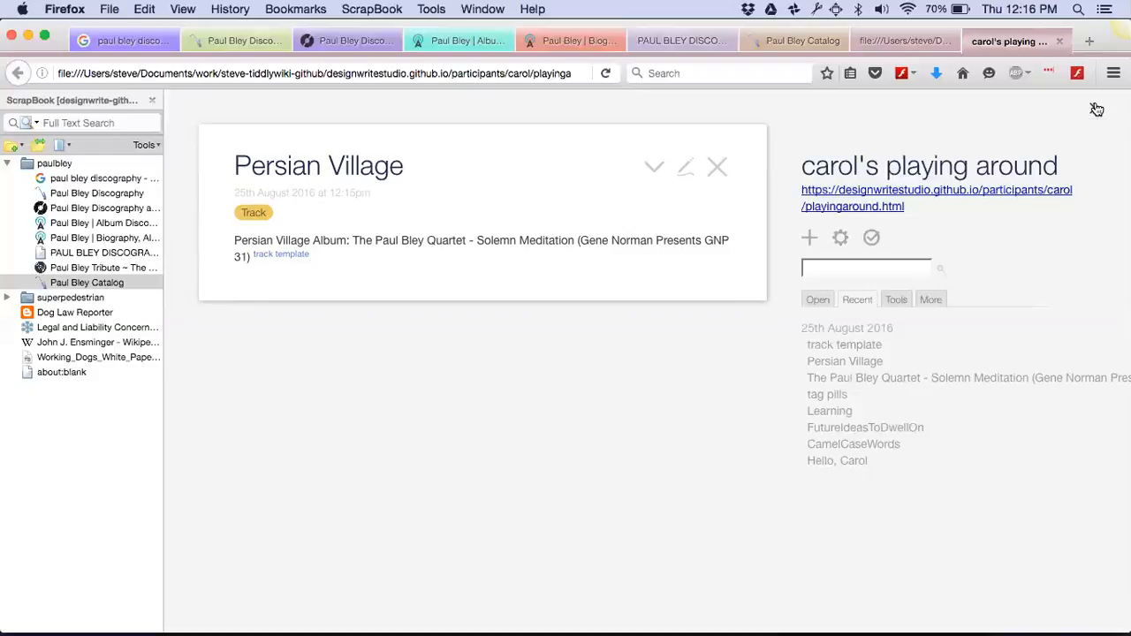
Step: Open YouTube in a new tab and search for paul bley
{"action": "key", "text": "ctrl+t"}
{"action": "type", "text": "youtube.com/"}
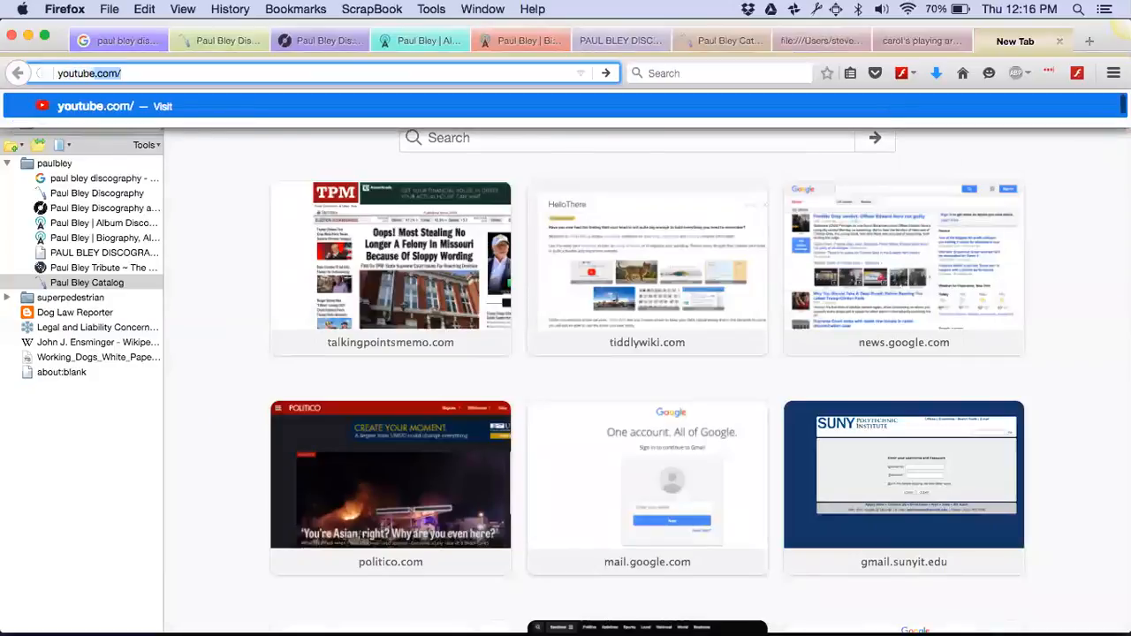
{"action": "key", "text": "Return"}
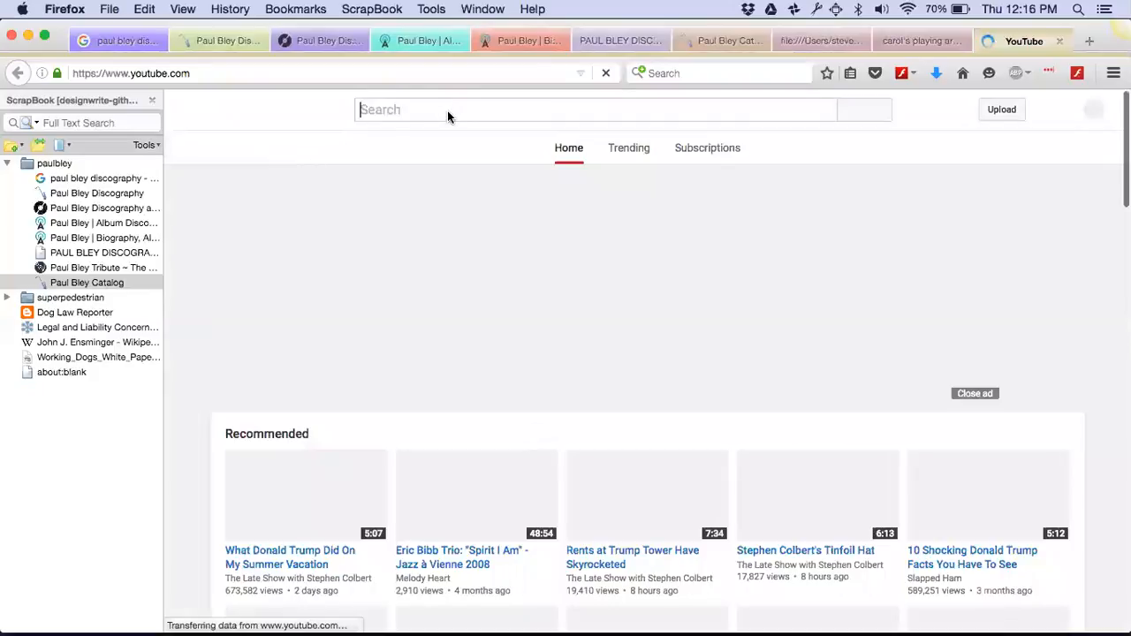
{"action": "type", "text": "paul"}
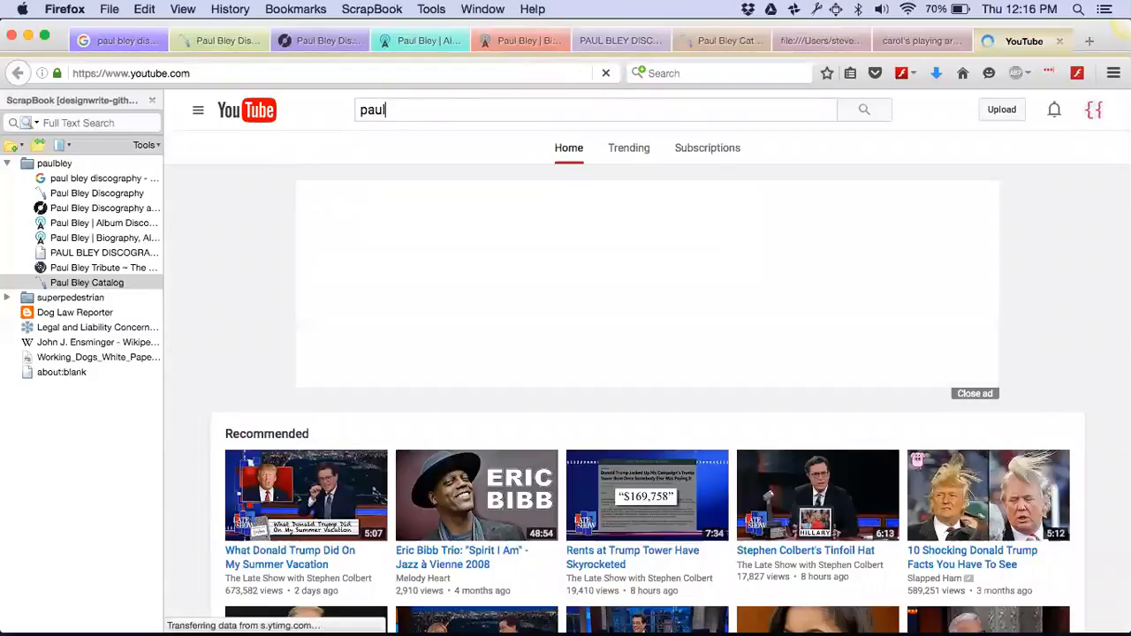
{"action": "type", "text": " bley"}
{"action": "key", "text": "Return"}
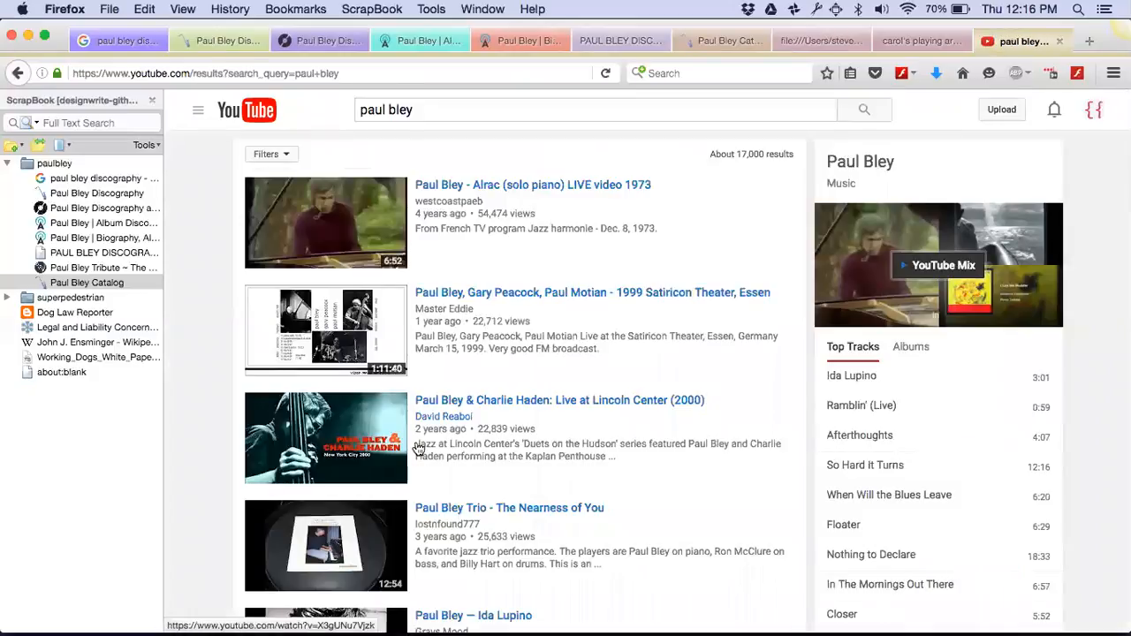
Step: Copy the Alrac solo piano video's web address, then return to the search results
{"action": "left_click", "coordinate": [599, 186]}
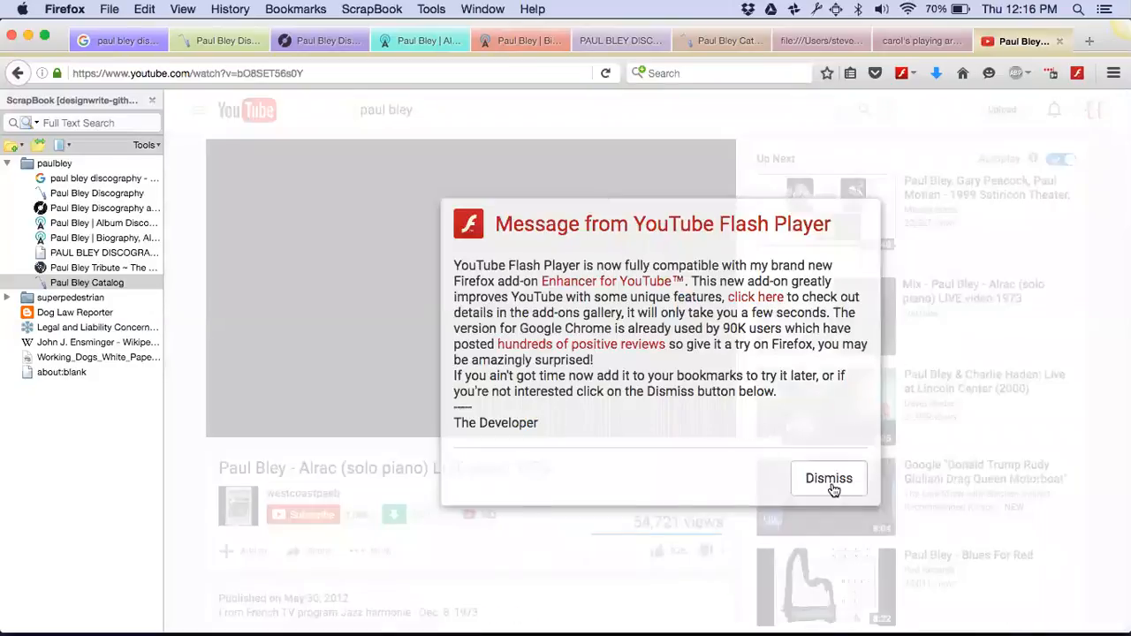
{"action": "left_click", "coordinate": [835, 486]}
{"action": "left_click", "coordinate": [358, 75]}
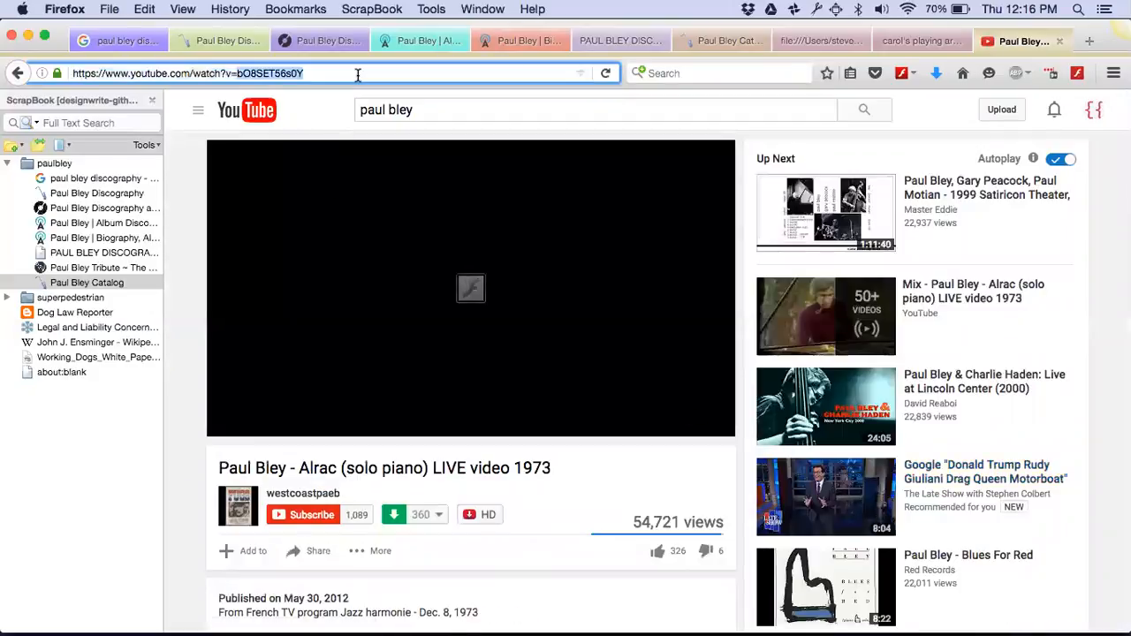
{"action": "key", "text": "super+c"}
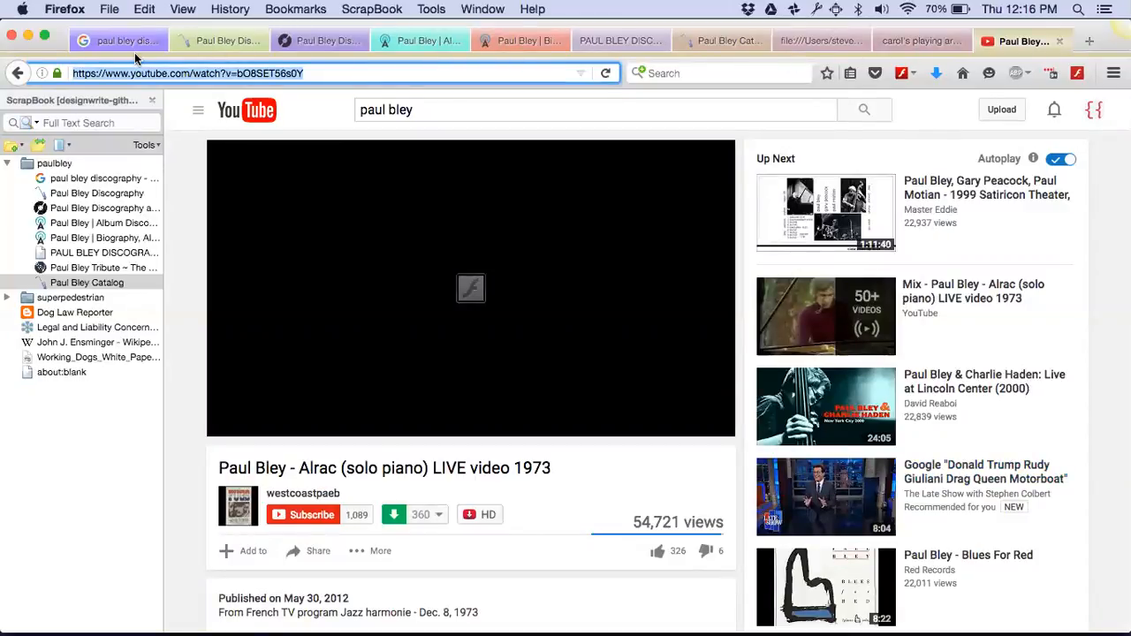
{"action": "key", "text": "super+Tab"}
{"action": "key", "text": "super+shift+Tab"}
{"action": "left_click", "coordinate": [19, 72]}
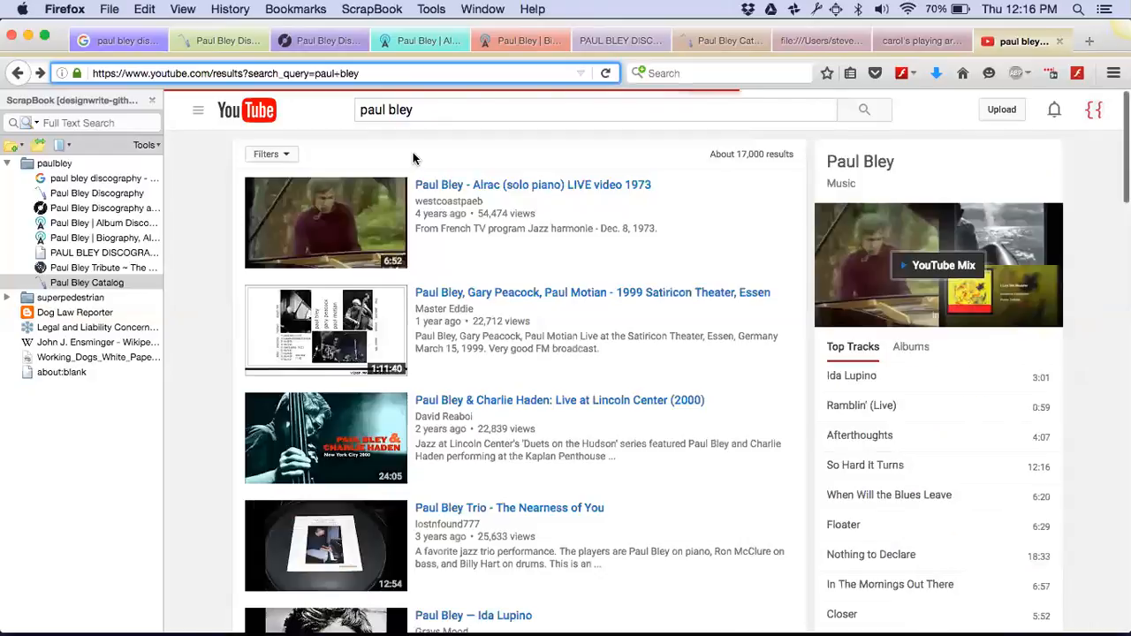
Step: Search YouTube for the Solemn Meditation album title pasted from clipboard history
{"action": "left_click", "coordinate": [437, 111]}
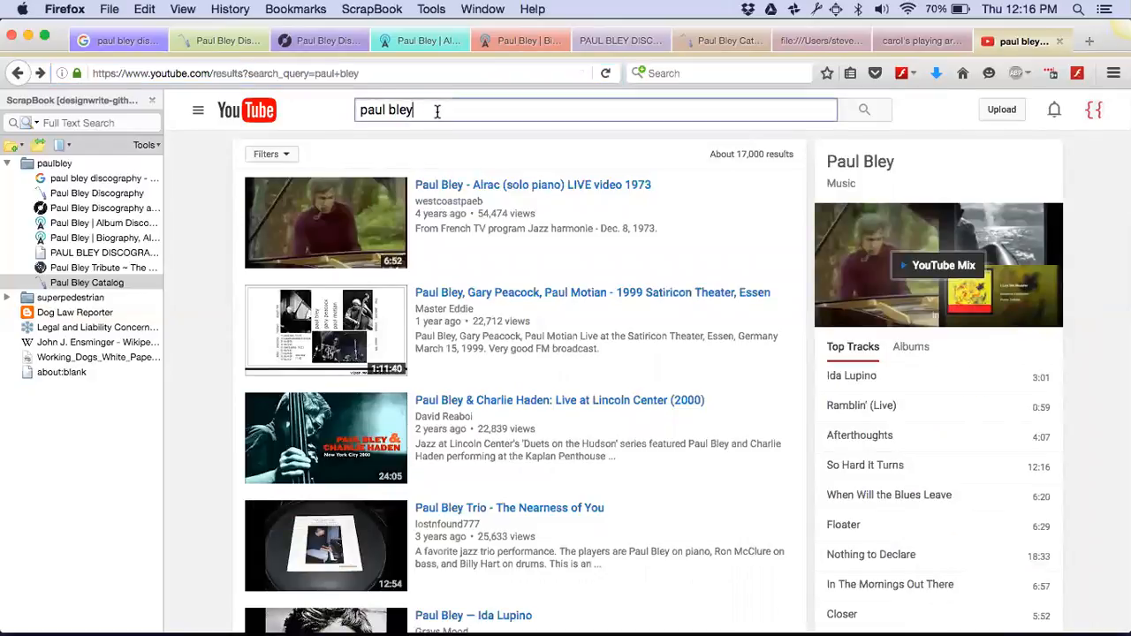
{"action": "type", "text": "so"}
{"action": "key", "text": "BackSpace"}
{"action": "key", "text": "BackSpace"}
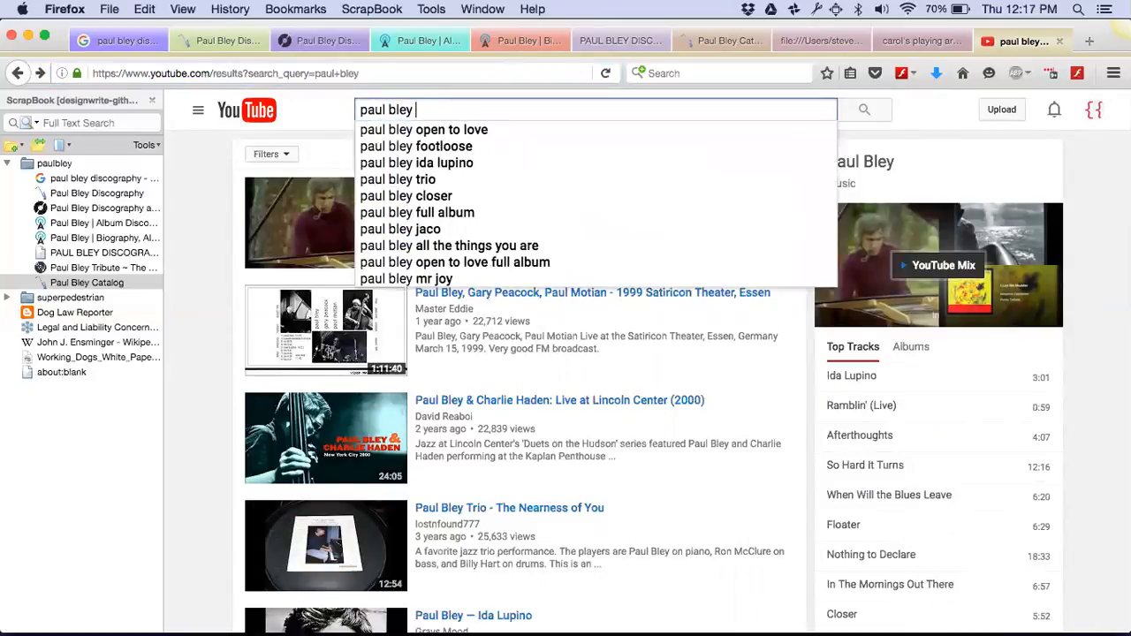
{"action": "key", "text": "ctrl+alt+v"}
{"action": "key", "text": "ctrl+alt+v"}
{"action": "key", "text": "ctrl+alt+v"}
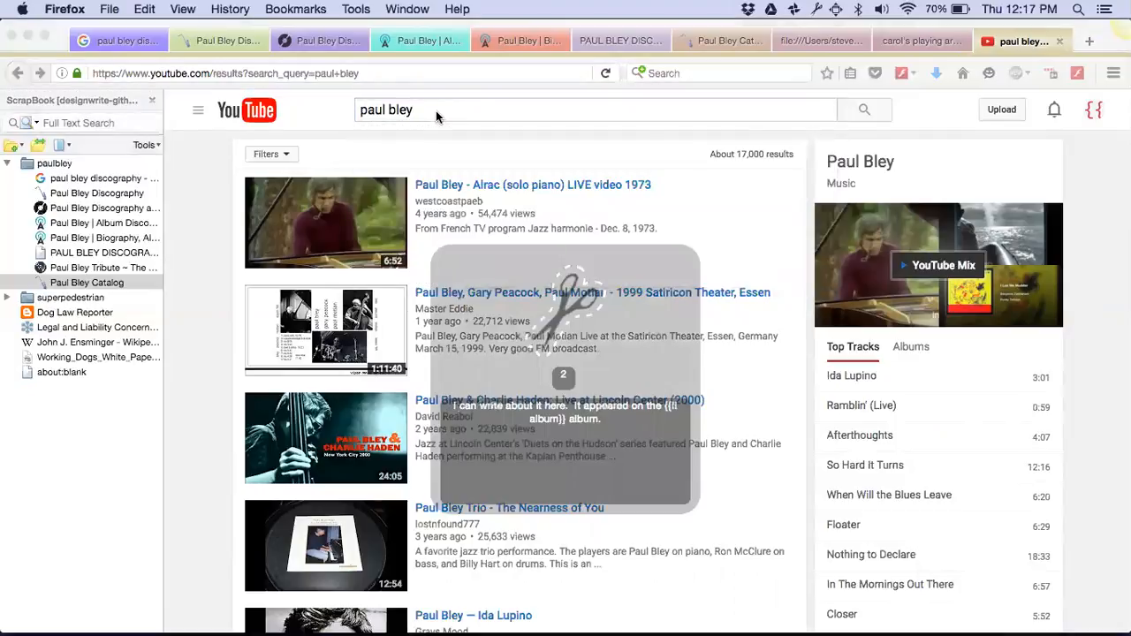
{"action": "key", "text": "ctrl+alt+v"}
{"action": "key", "text": "ctrl+alt+v"}
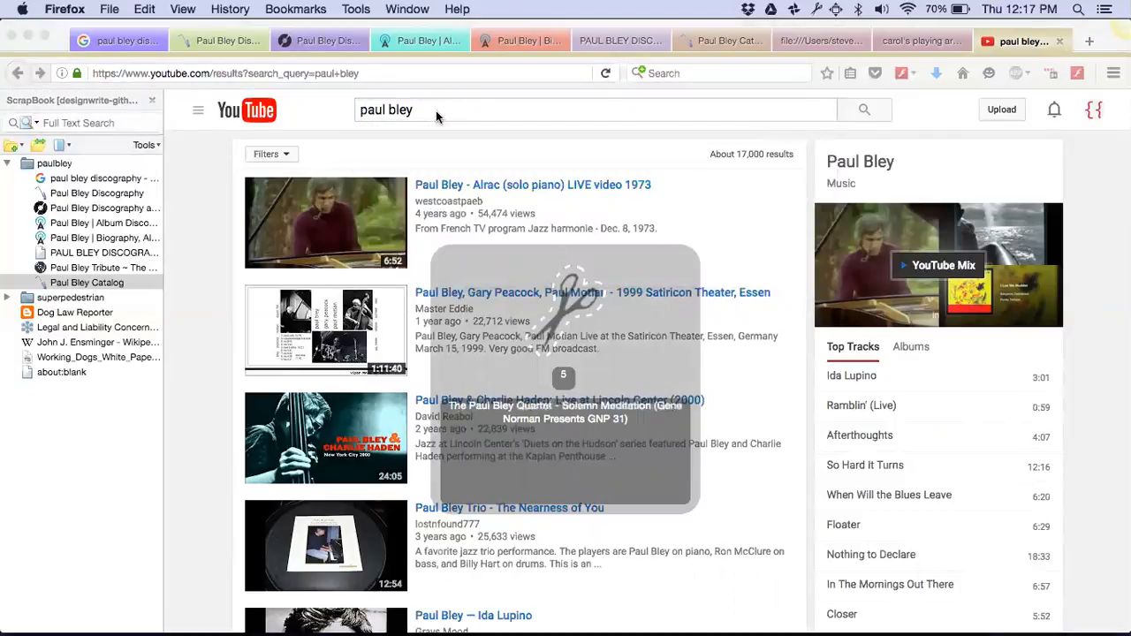
{"action": "key", "text": "Return"}
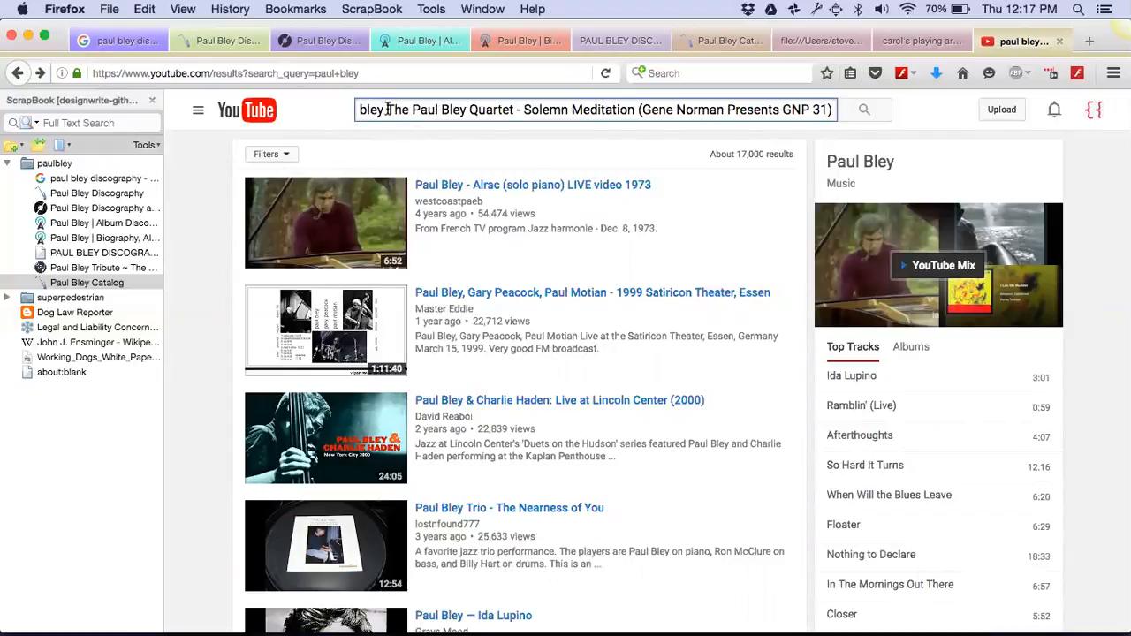
{"action": "left_click_drag", "start_coordinate": [386, 110], "coordinate": [358, 110]}
{"action": "key", "text": "BackSpace"}
{"action": "key", "text": "Return"}
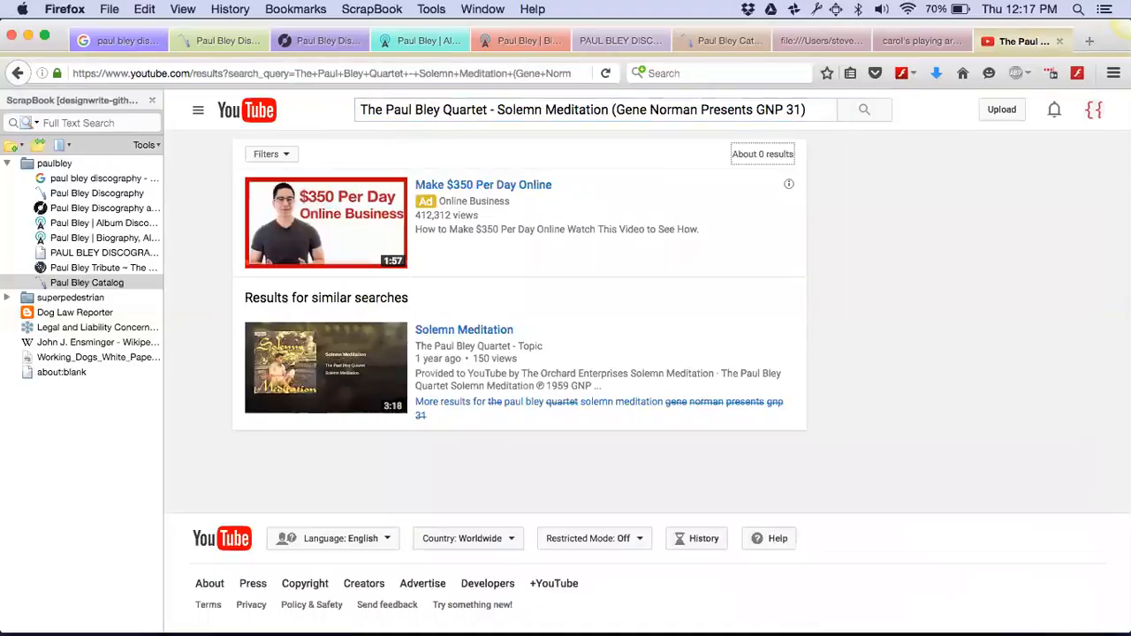
Step: Open the Solemn Meditation video and select its web address
{"action": "left_click", "coordinate": [868, 118]}
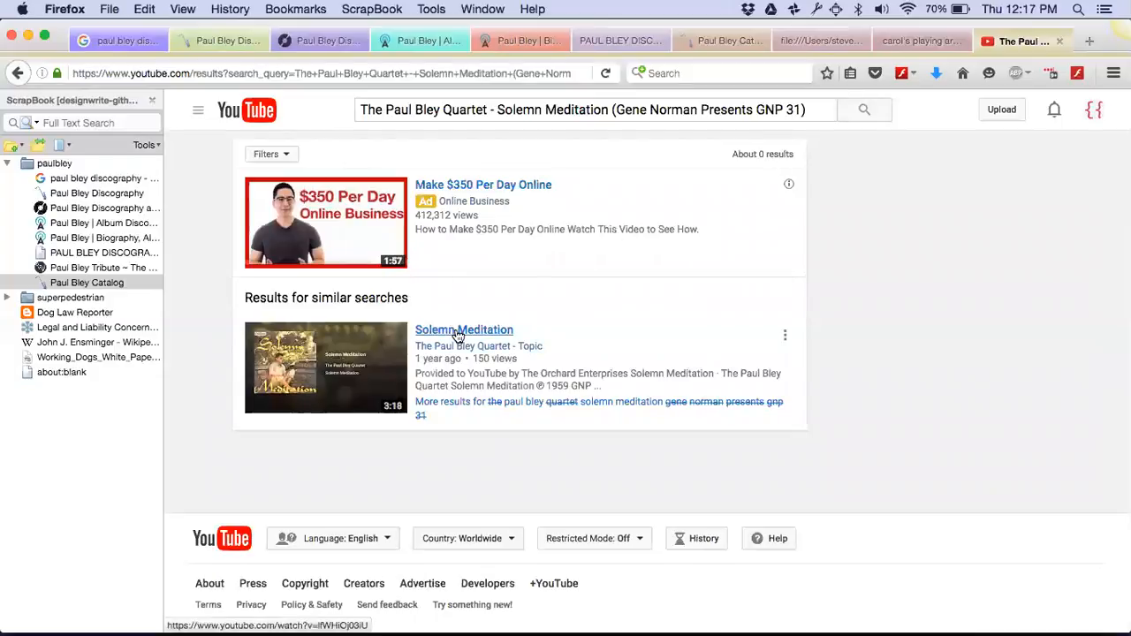
{"action": "left_click", "coordinate": [458, 334]}
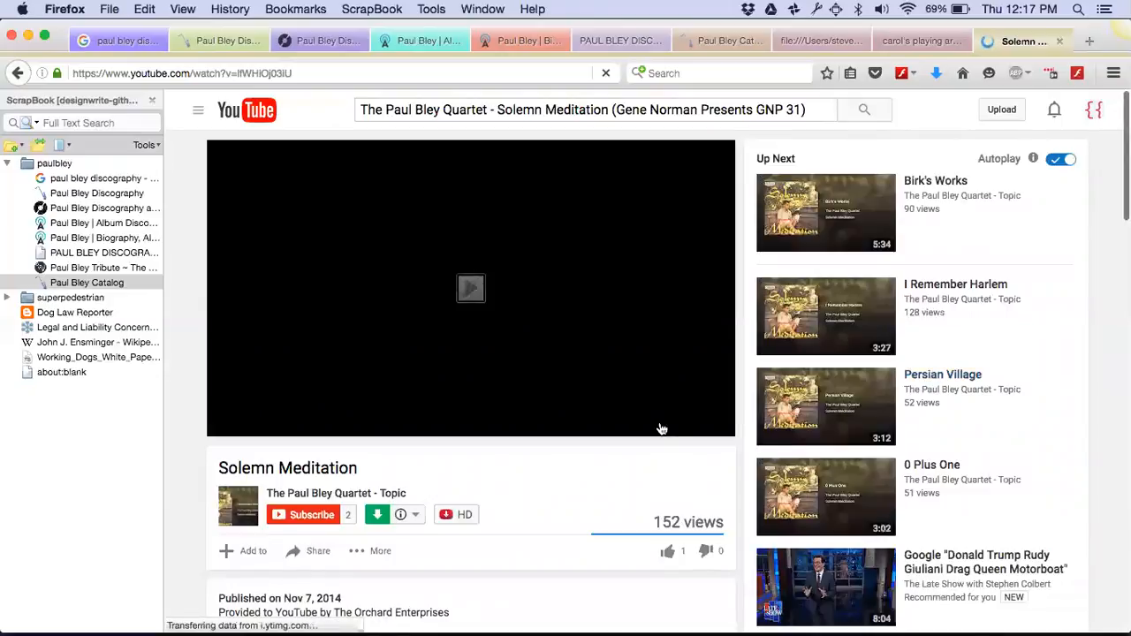
{"action": "scroll", "coordinate": [659, 426], "scroll_direction": "down", "scroll_amount": 3}
{"action": "scroll", "coordinate": [659, 426], "scroll_direction": "up", "scroll_amount": 1}
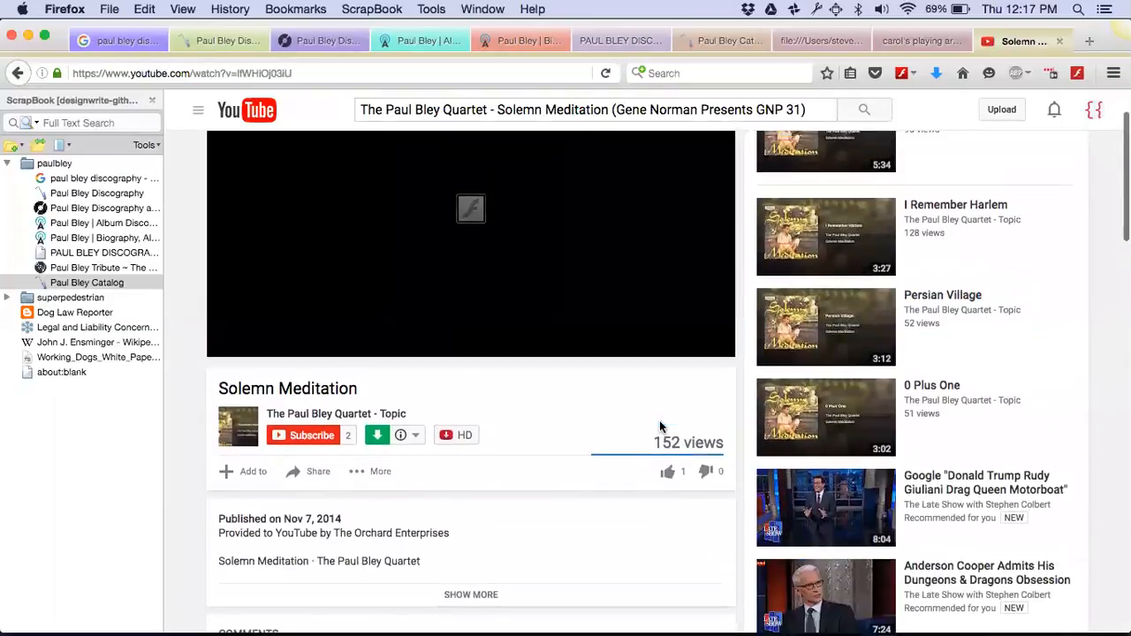
{"action": "left_click", "coordinate": [314, 72]}
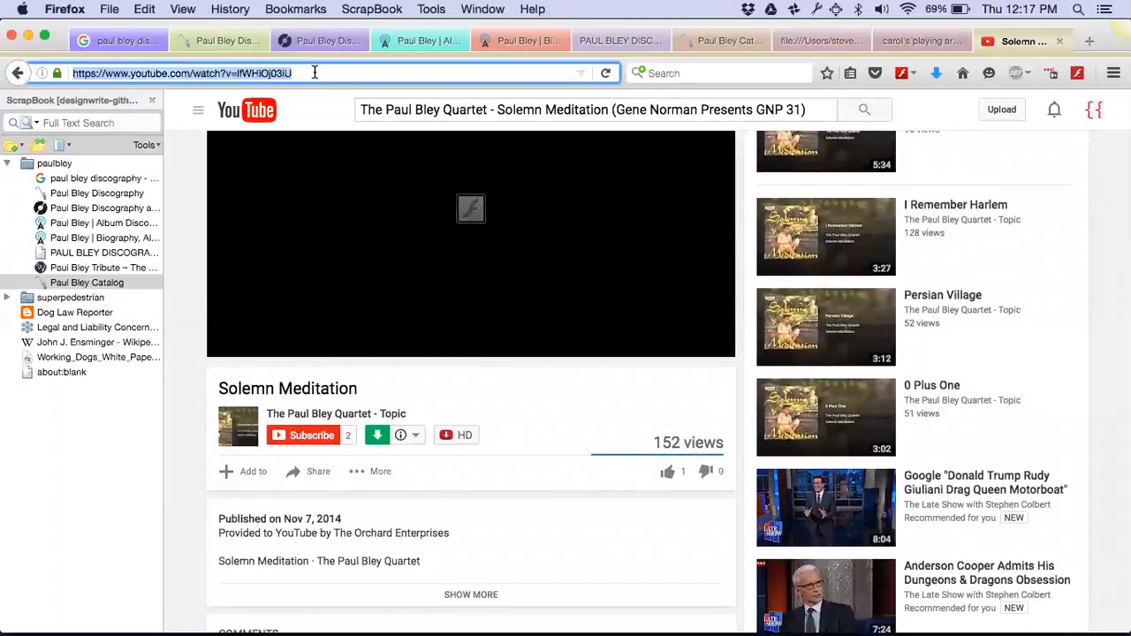
{"action": "key", "text": "super+Tab"}
{"action": "key", "text": "super+Tab"}
{"action": "key", "text": "super+Tab"}
{"action": "key", "text": "super+Tab"}
{"action": "key", "text": "super+Tab"}
{"action": "key", "text": "super+Tab"}
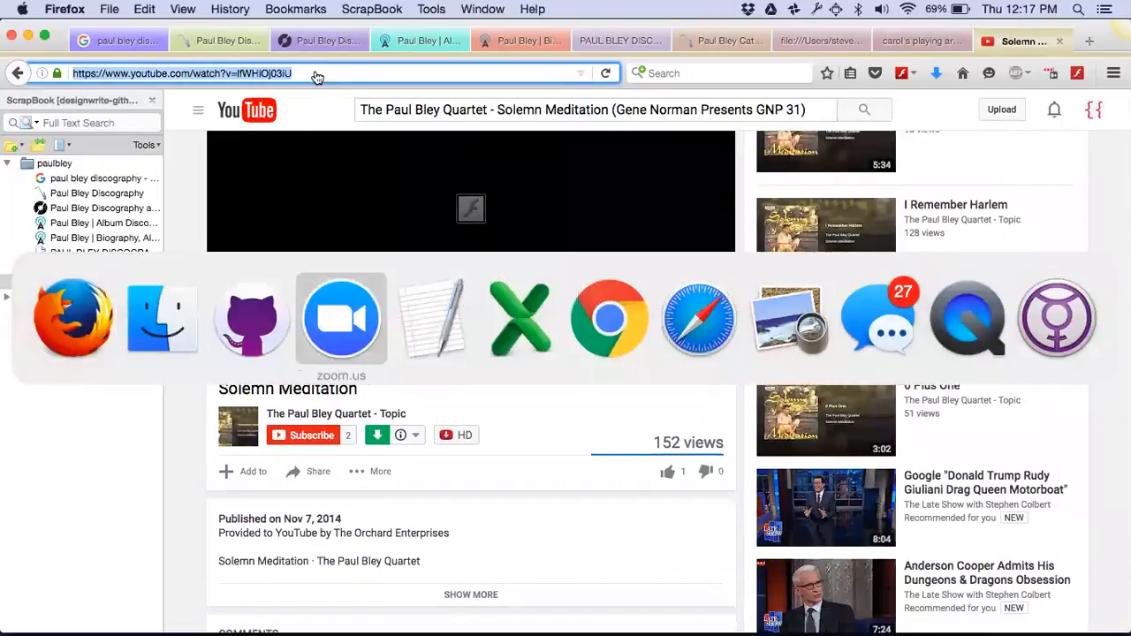
Step: Load the Solemn Meditation video page in Chrome from the copied address
{"action": "key", "text": "super+v"}
{"action": "key", "text": "Return"}
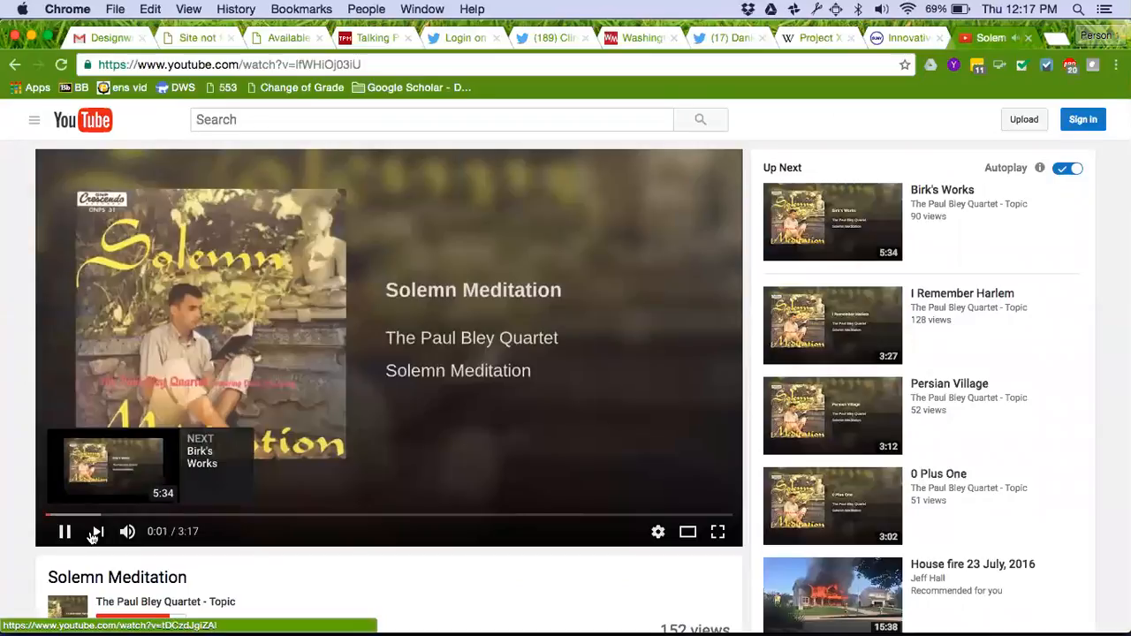
{"action": "scroll", "coordinate": [449, 399], "scroll_direction": "down", "scroll_amount": 1}
{"action": "scroll", "coordinate": [451, 405], "scroll_direction": "up", "scroll_amount": 1}
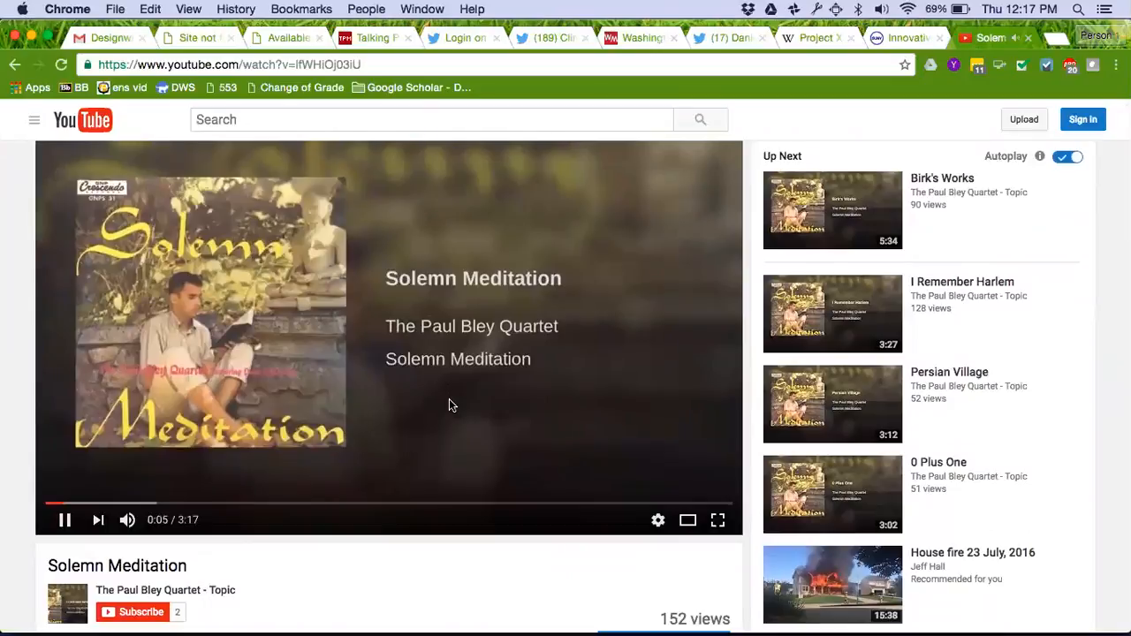
{"action": "scroll", "coordinate": [449, 405], "scroll_direction": "down", "scroll_amount": 5}
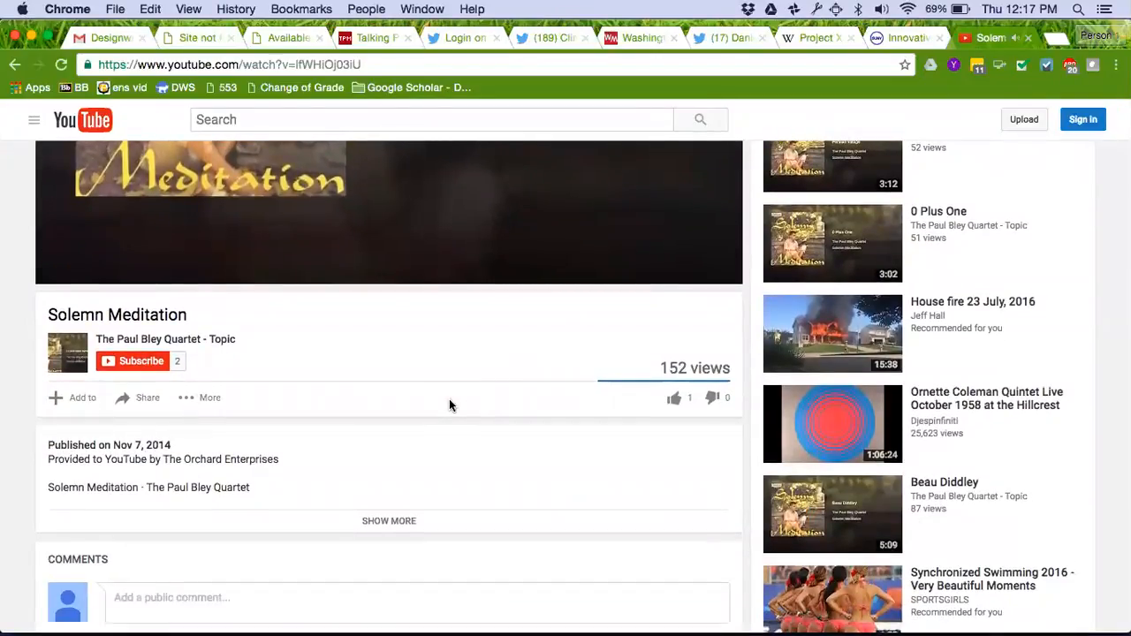
{"action": "scroll", "coordinate": [449, 405], "scroll_direction": "up", "scroll_amount": 4}
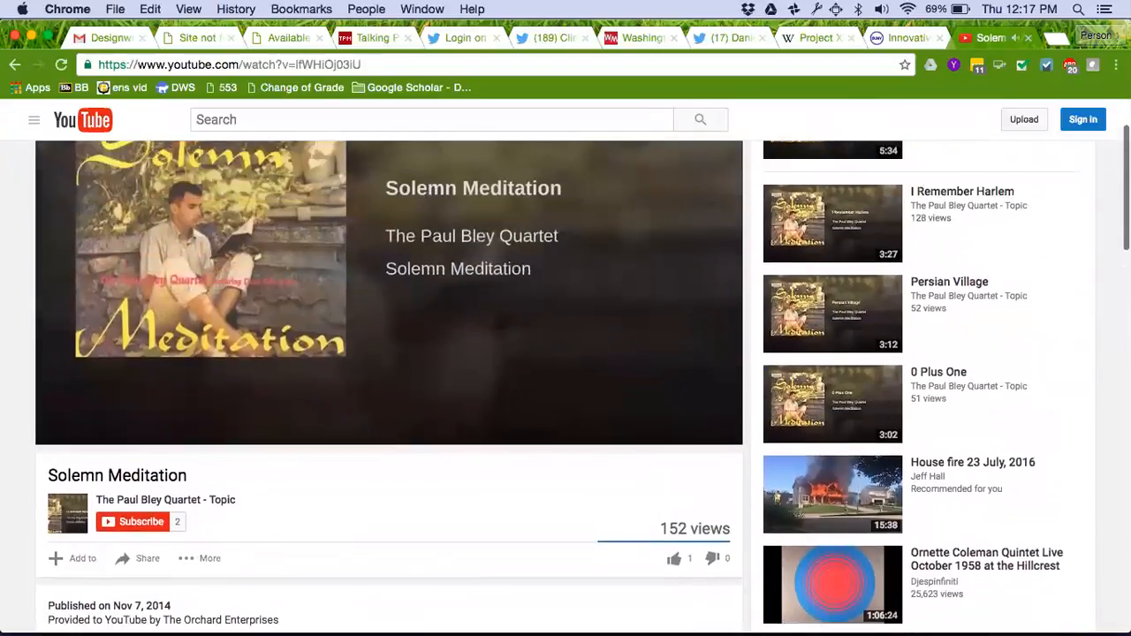
Step: Open the Persian Village video, pause it, and copy its full web address
{"action": "left_click", "coordinate": [947, 282]}
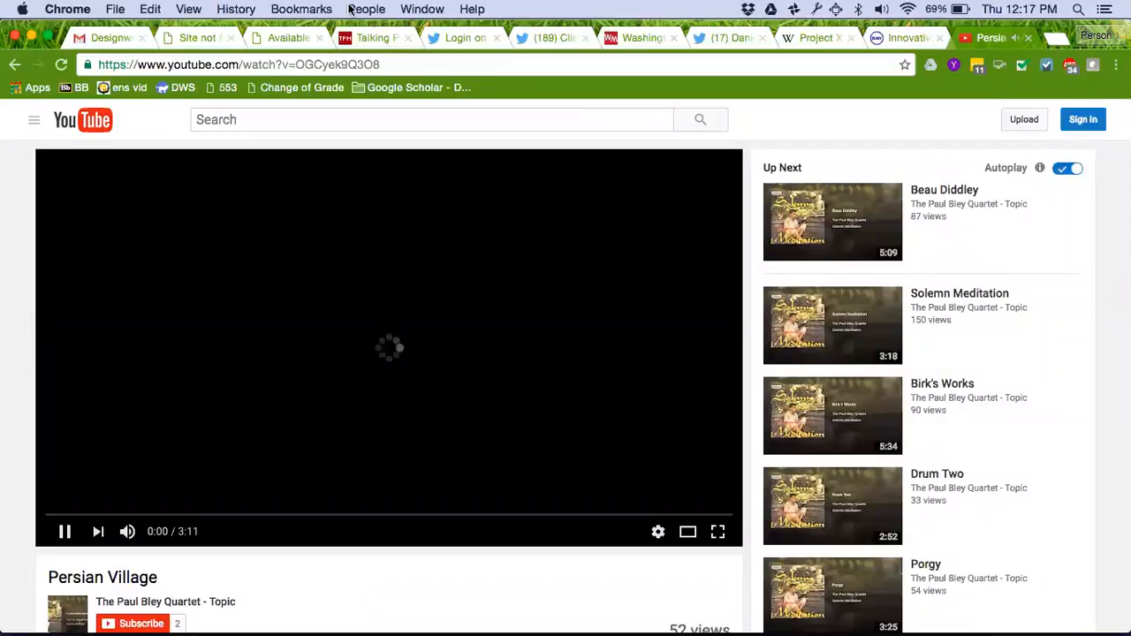
{"action": "left_click", "coordinate": [373, 64]}
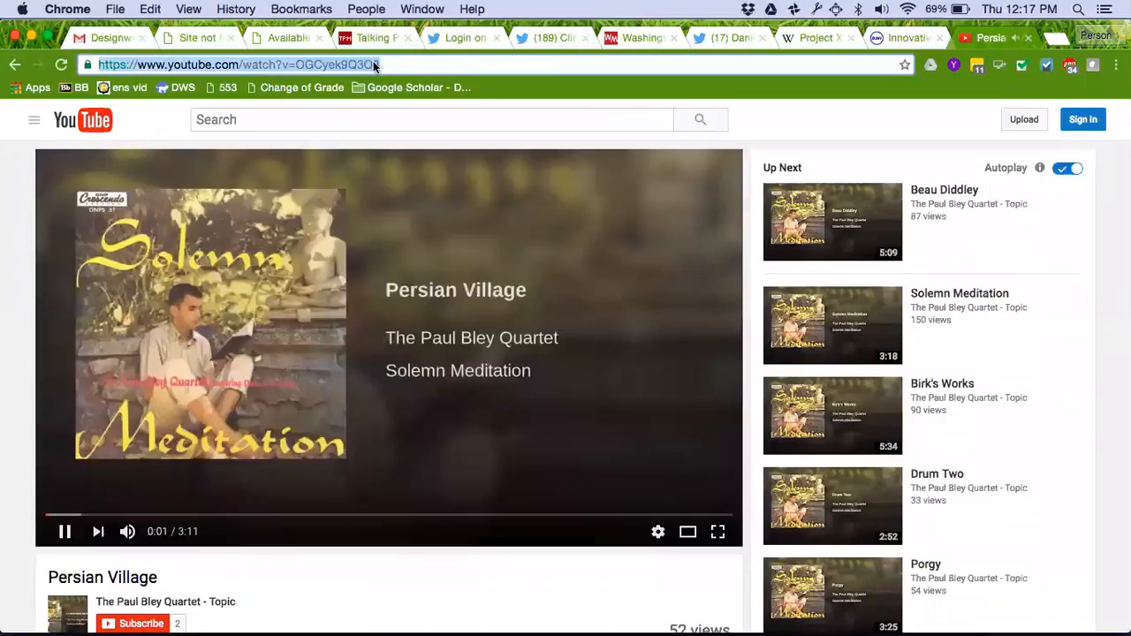
{"action": "left_click", "coordinate": [65, 531]}
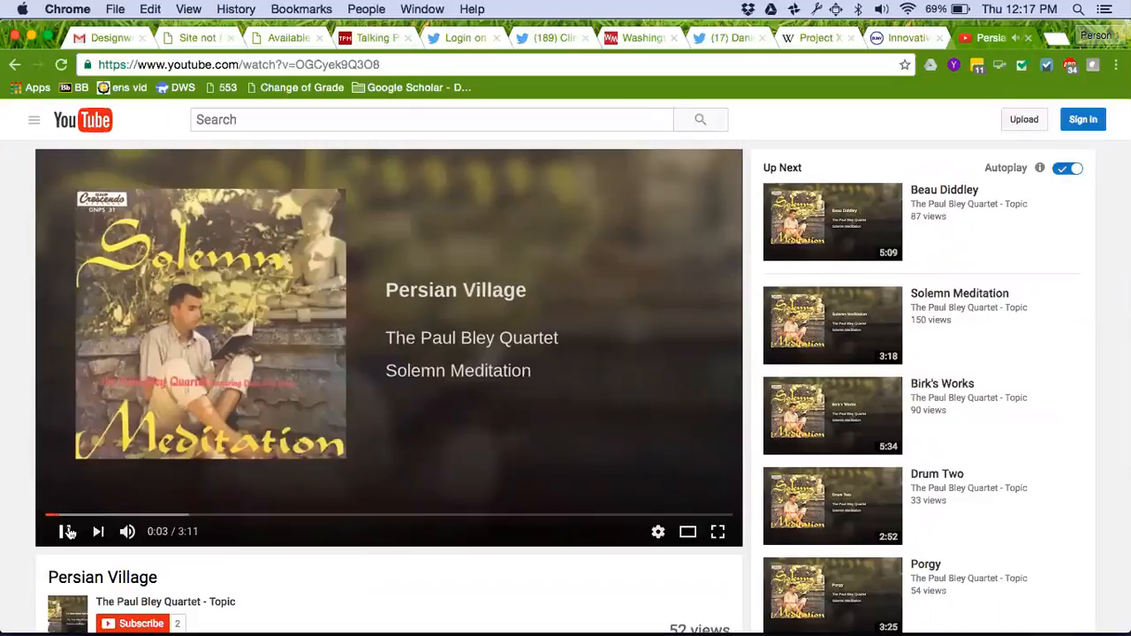
{"action": "double_click", "coordinate": [344, 65]}
{"action": "left_click", "coordinate": [345, 65]}
{"action": "triple_click", "coordinate": [344, 64]}
{"action": "key", "text": "super+c"}
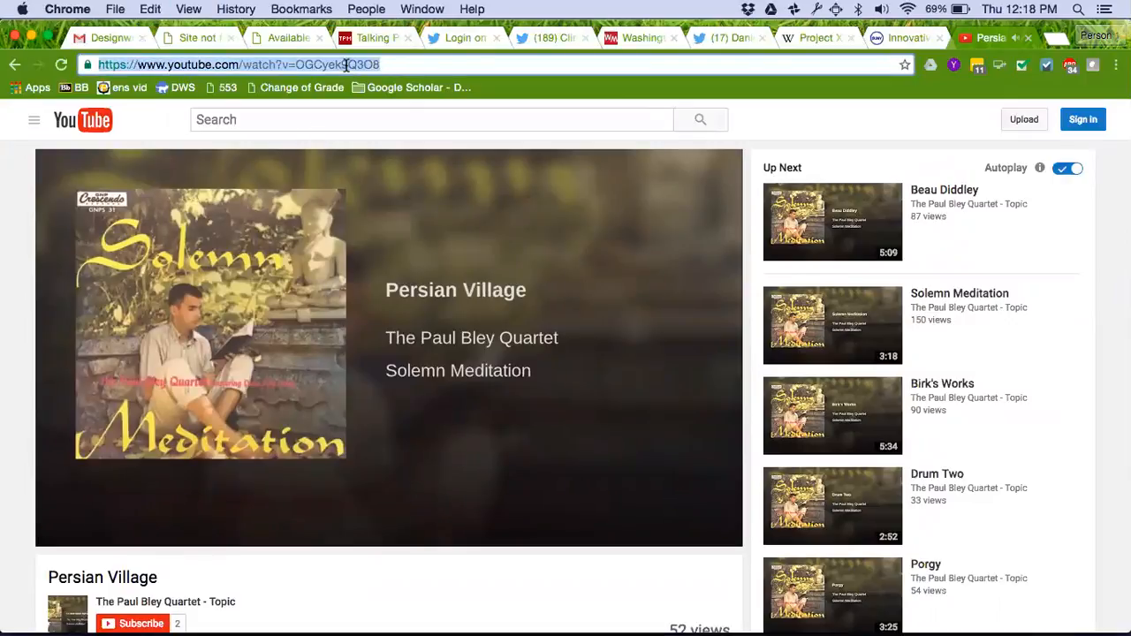
{"action": "key", "text": "super+Tab"}
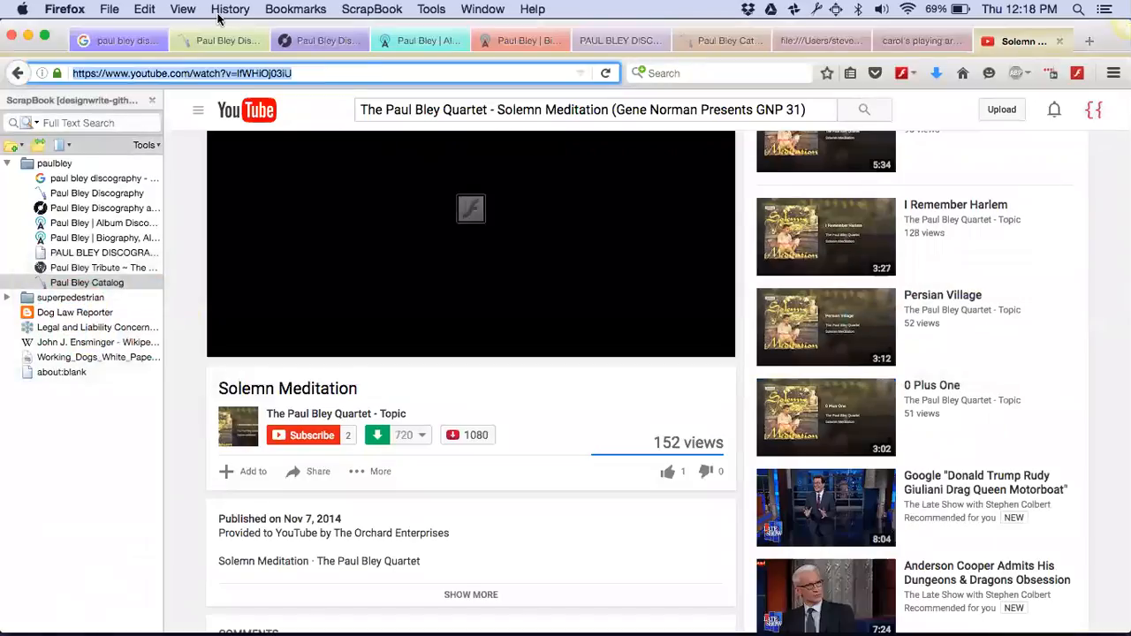
Step: Look over the paul bley discography pages, then open Persian Village for editing
{"action": "left_click", "coordinate": [141, 40]}
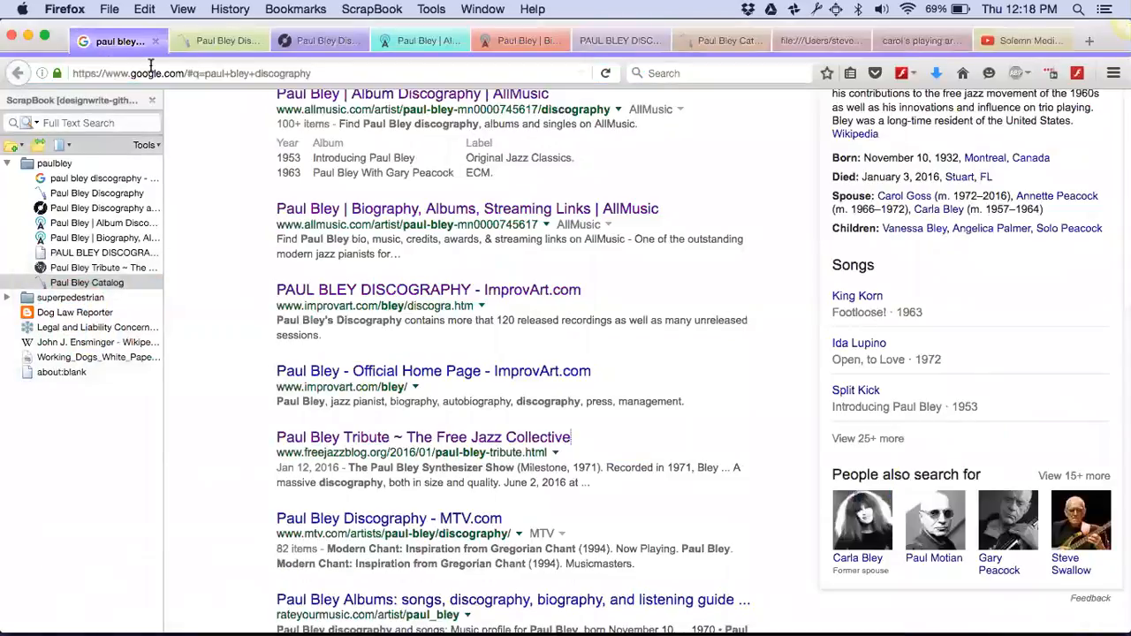
{"action": "left_click", "coordinate": [195, 45]}
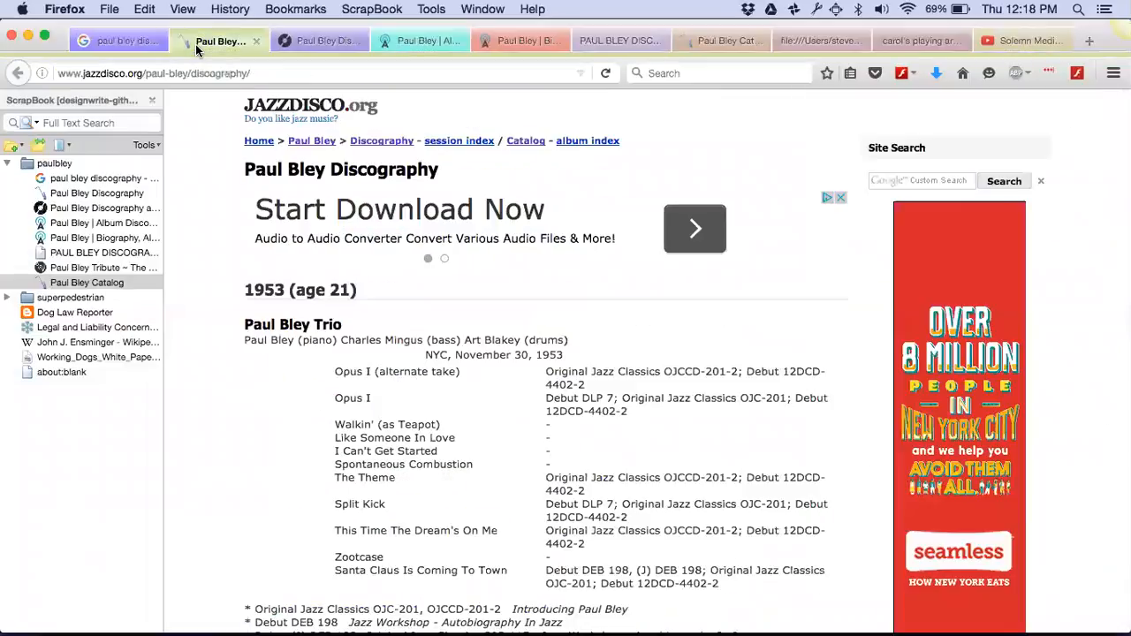
{"action": "left_click", "coordinate": [919, 41]}
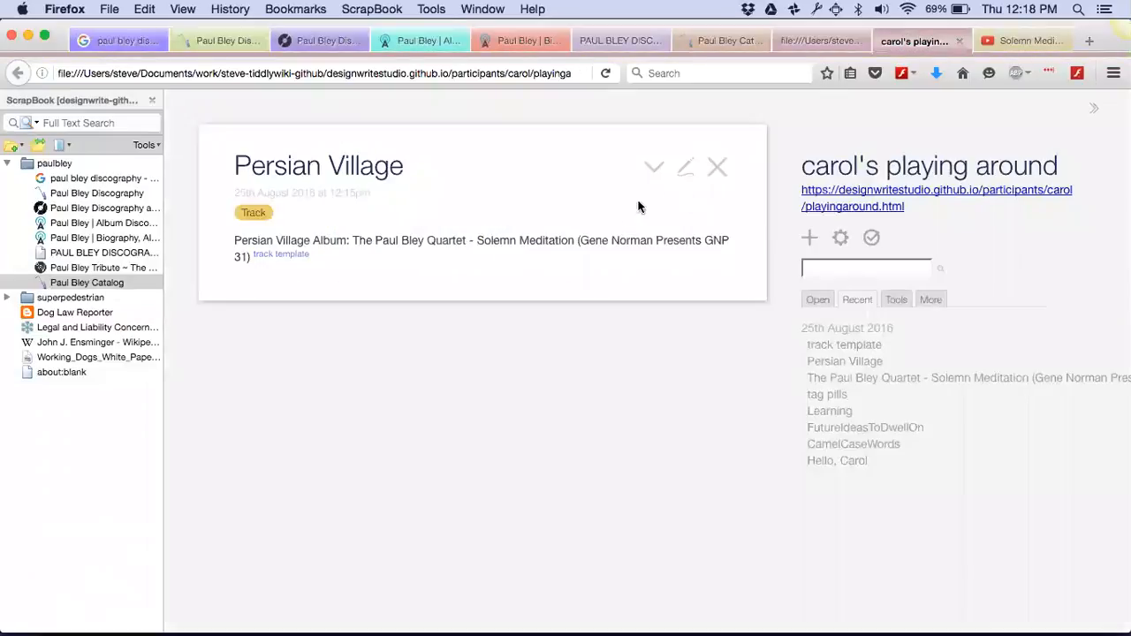
{"action": "left_click", "coordinate": [688, 168]}
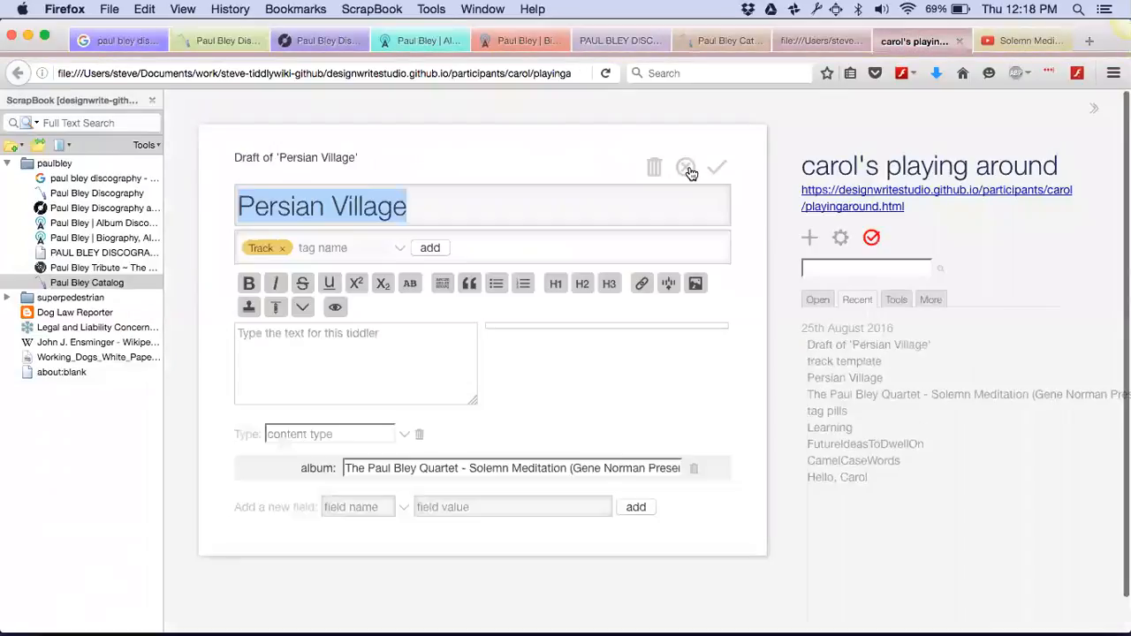
{"action": "key", "text": "Escape"}
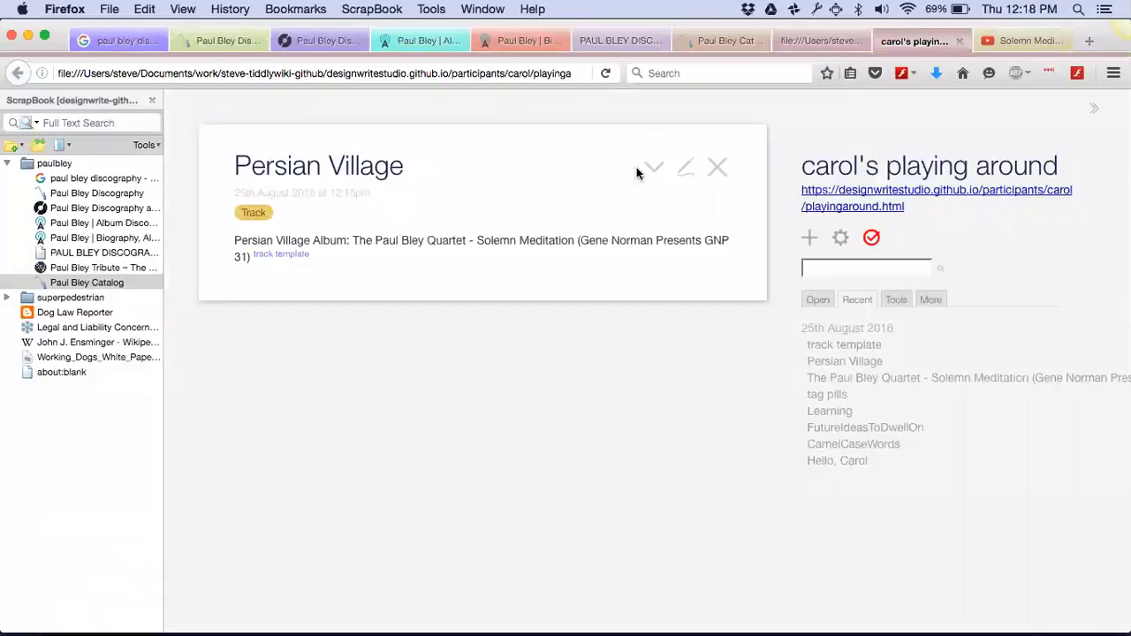
{"action": "left_click", "coordinate": [685, 167]}
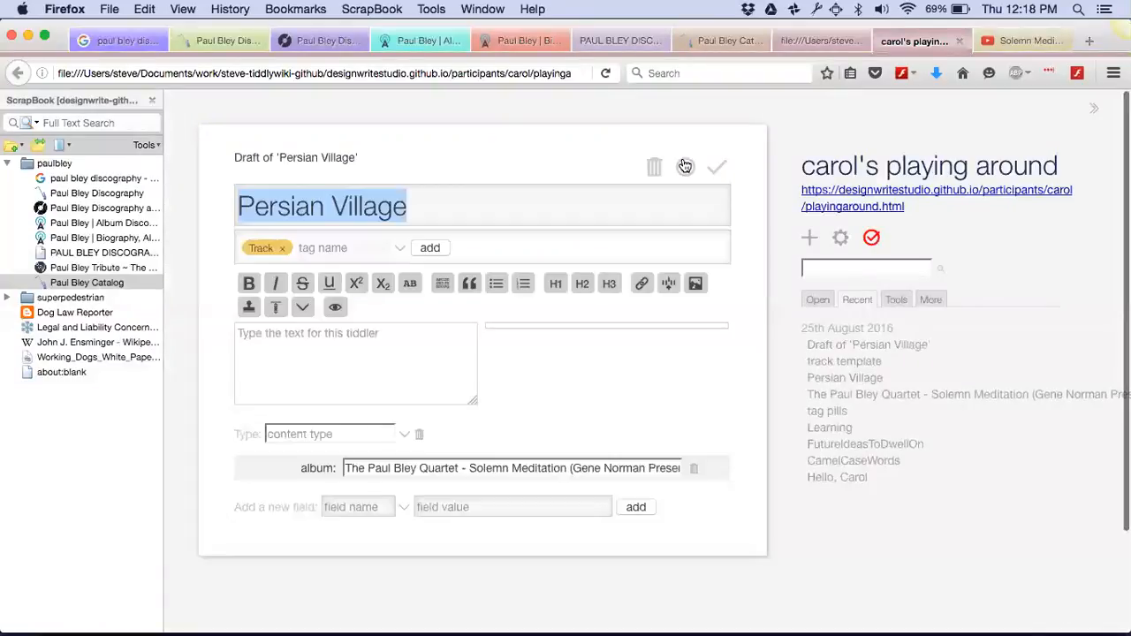
Step: Add a youtubekey field set to OGCyek9Q3O8, trimmed from the pasted YouTube address
{"action": "left_click", "coordinate": [443, 499]}
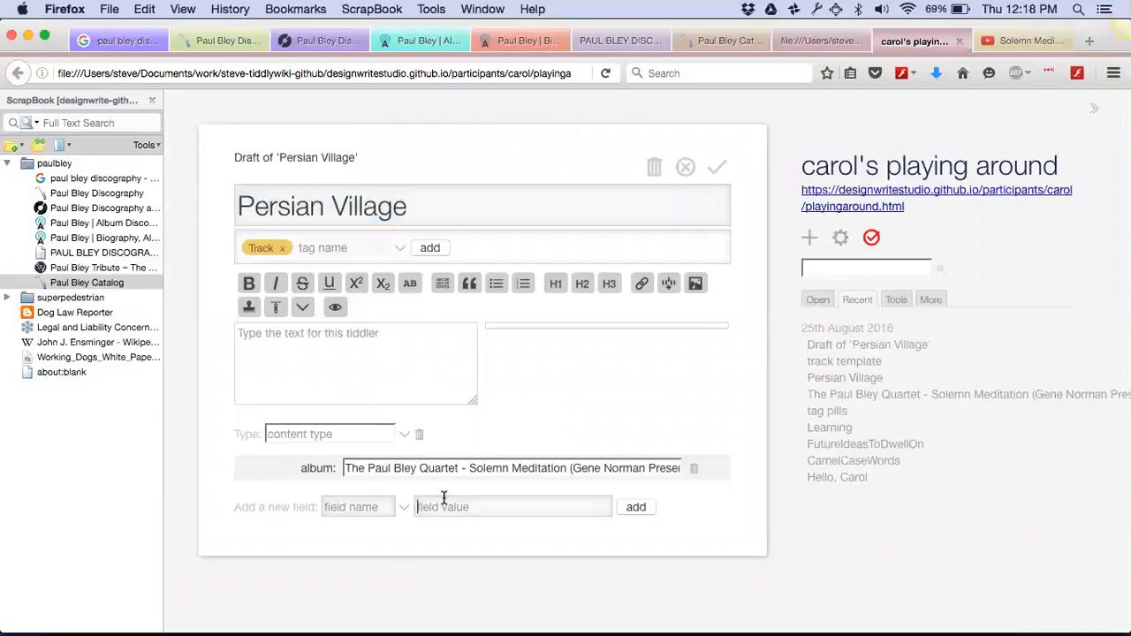
{"action": "key", "text": "super+v"}
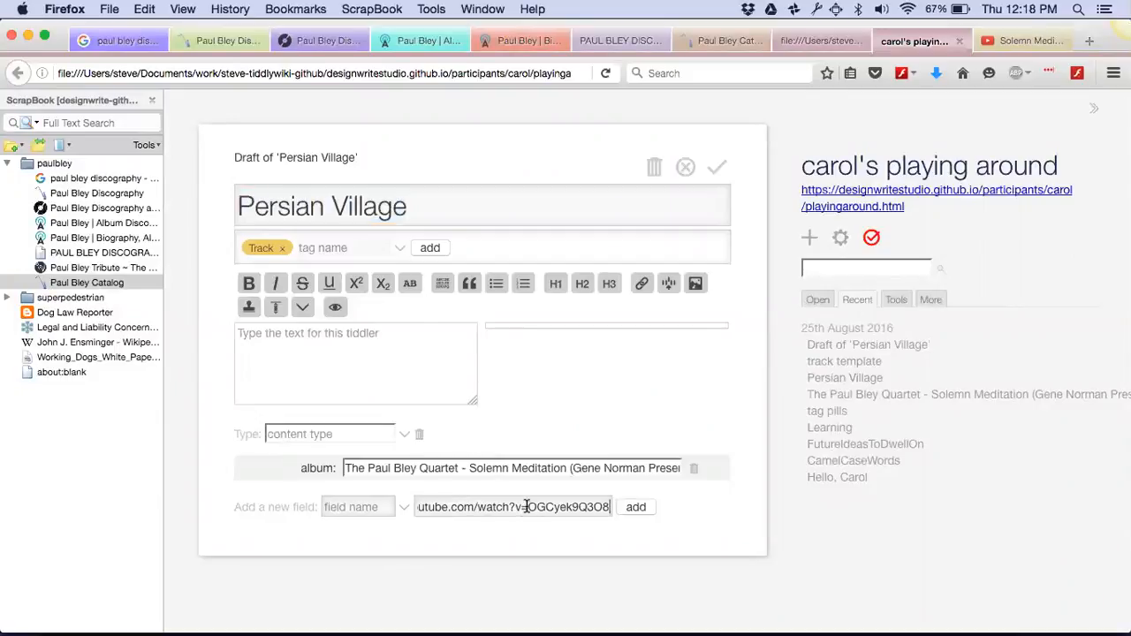
{"action": "left_click", "coordinate": [527, 506]}
{"action": "key", "text": "shift+super+Left"}
{"action": "key", "text": "BackSpace"}
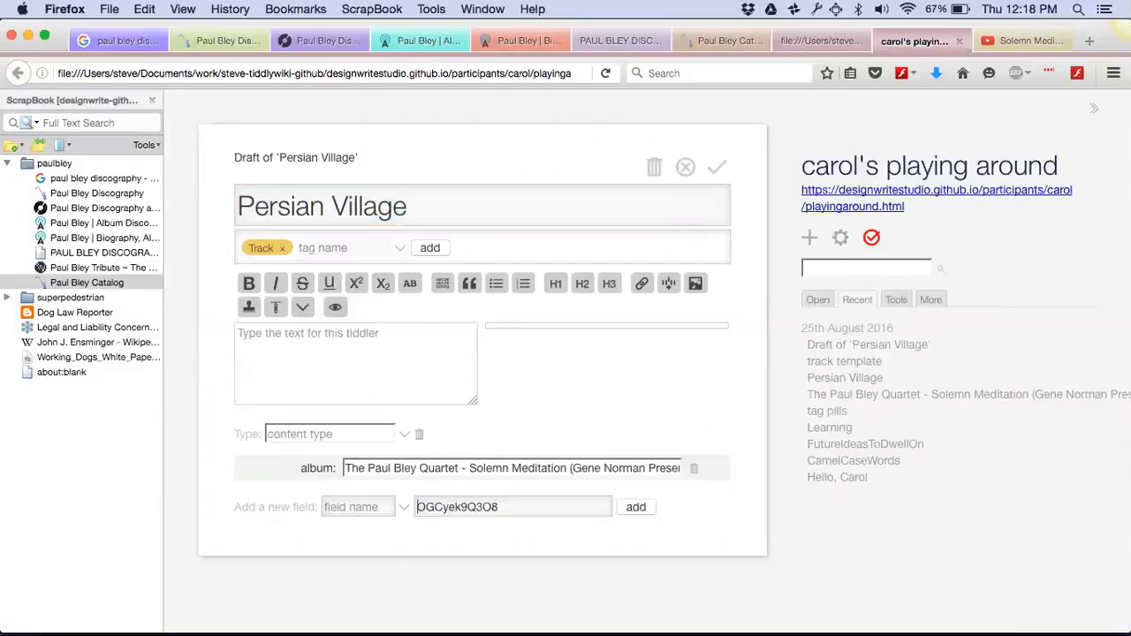
{"action": "left_click", "coordinate": [331, 509]}
{"action": "type", "text": "youtubekey"}
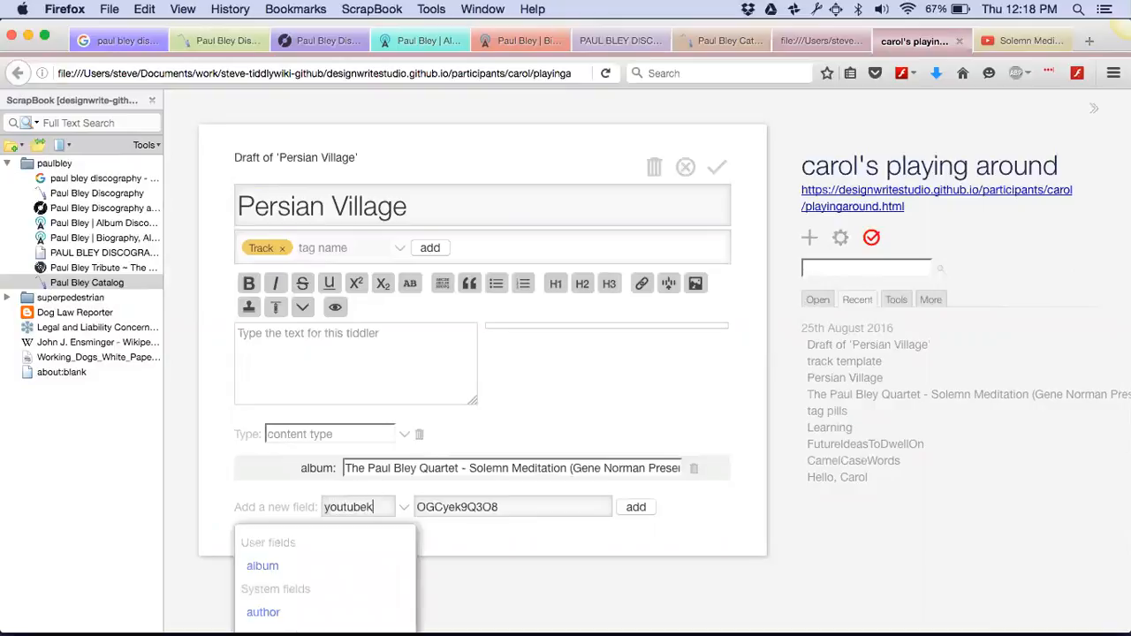
{"action": "left_click", "coordinate": [637, 507]}
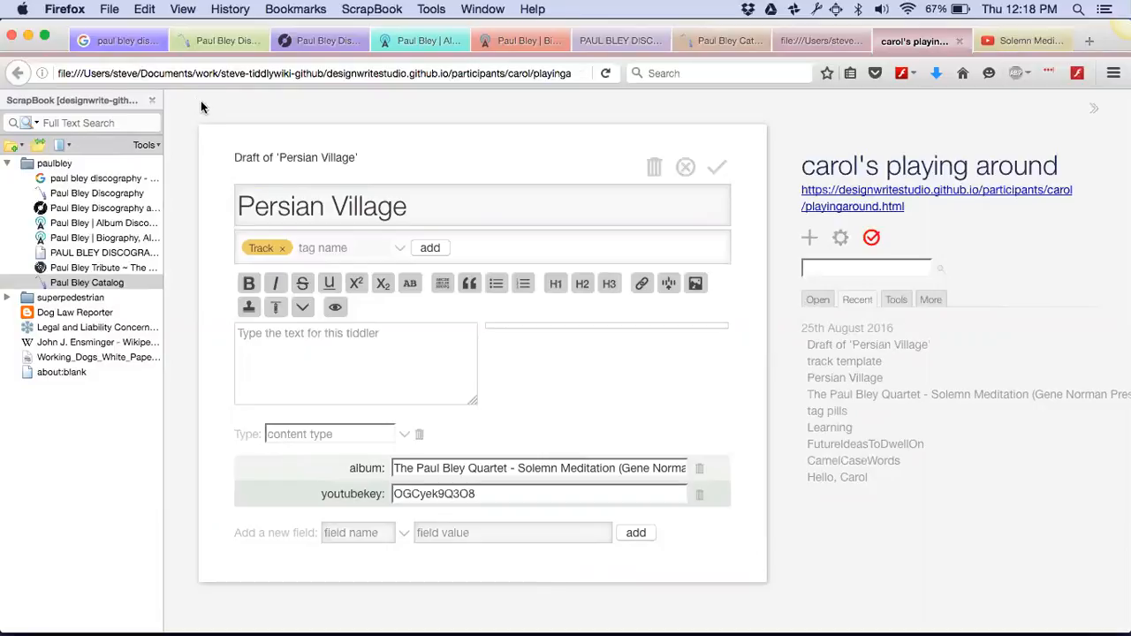
{"action": "key", "text": "super+1"}
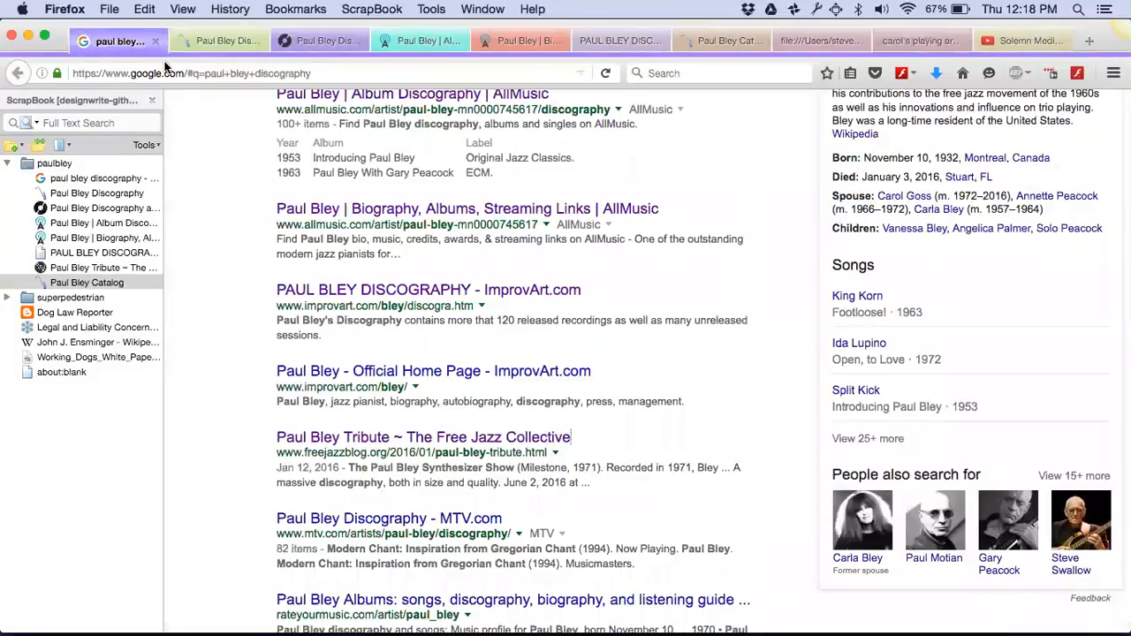
Step: Start a new 'bit.d' address, get back to the browser from Dashboard, and raise the volume
{"action": "key", "text": "super+l"}
{"action": "type", "text": "bit.do/"}
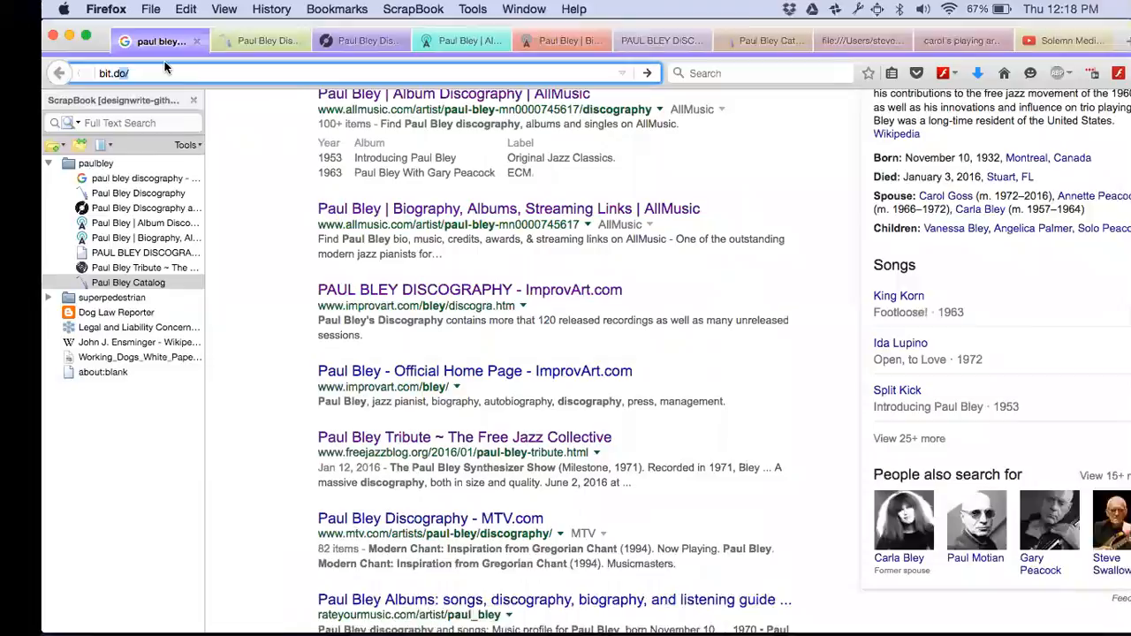
{"action": "key", "text": "F12"}
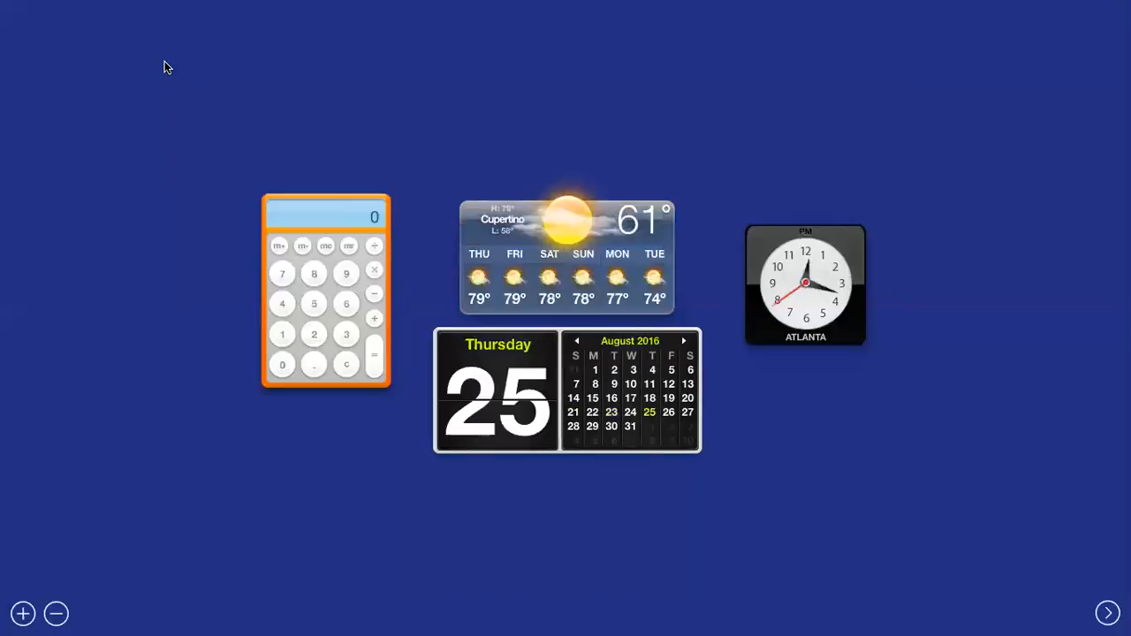
{"action": "key", "text": "ctrl+Right"}
{"action": "key", "text": "ctrl+Left"}
{"action": "key", "text": "ctrl+Right"}
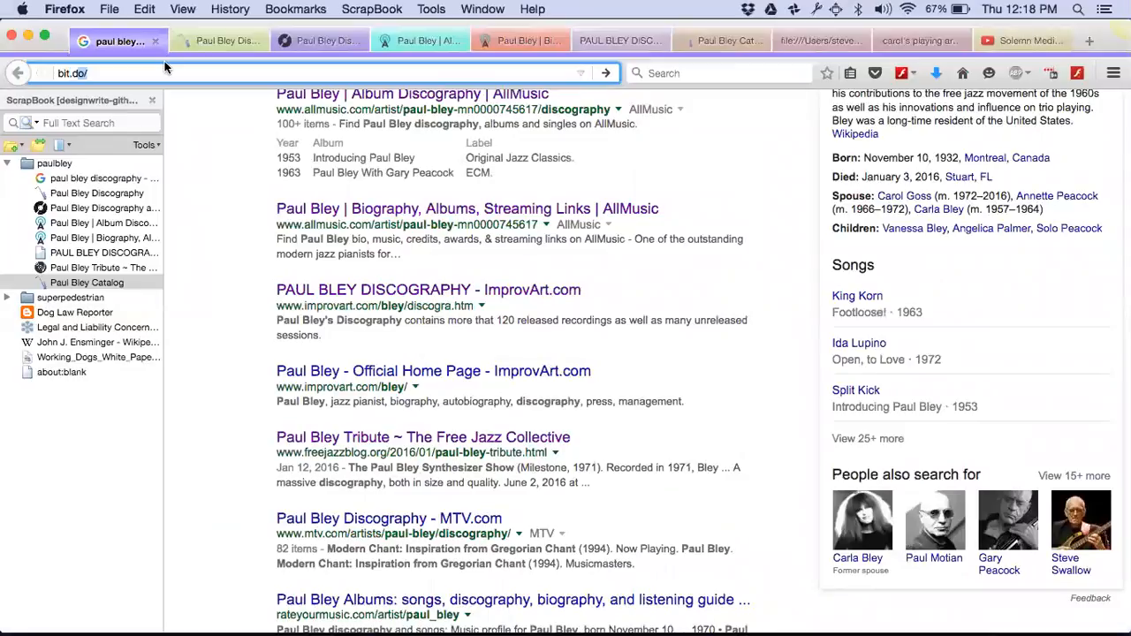
{"action": "key", "text": "XF86AudioRaiseVolume"}
{"action": "key", "text": "XF86AudioRaiseVolume"}
{"action": "left_click", "coordinate": [130, 67]}
Step: Open the local DesignWrite Studio index.html wiki, search 'youtube', open YouTubeMacros, and dock the other window right
{"action": "key", "text": "super+t"}
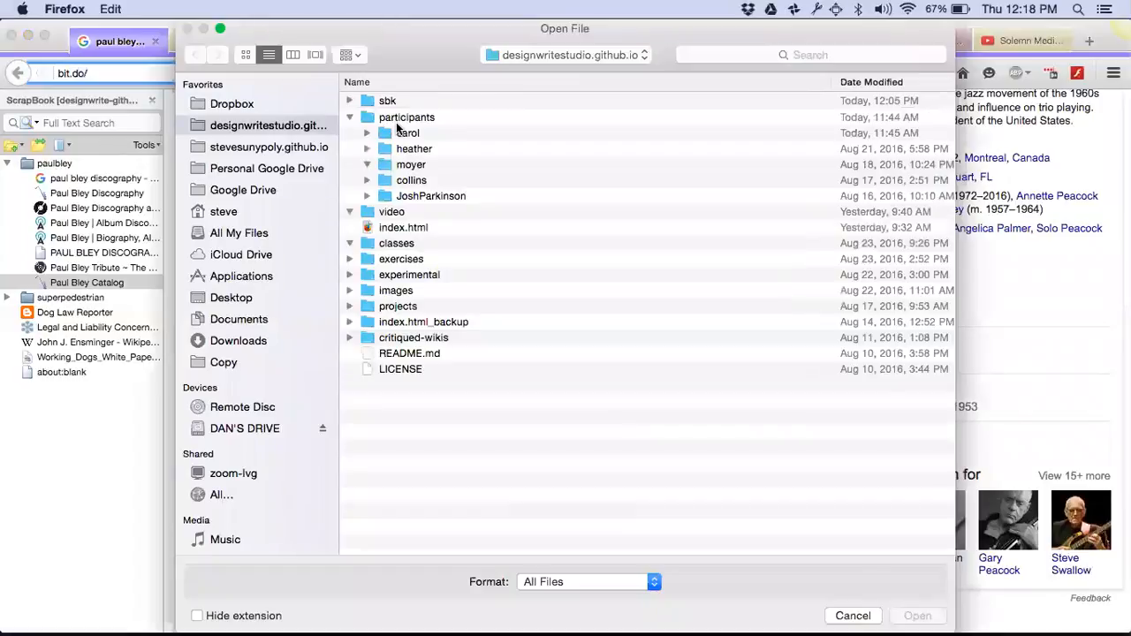
{"action": "left_click", "coordinate": [409, 228]}
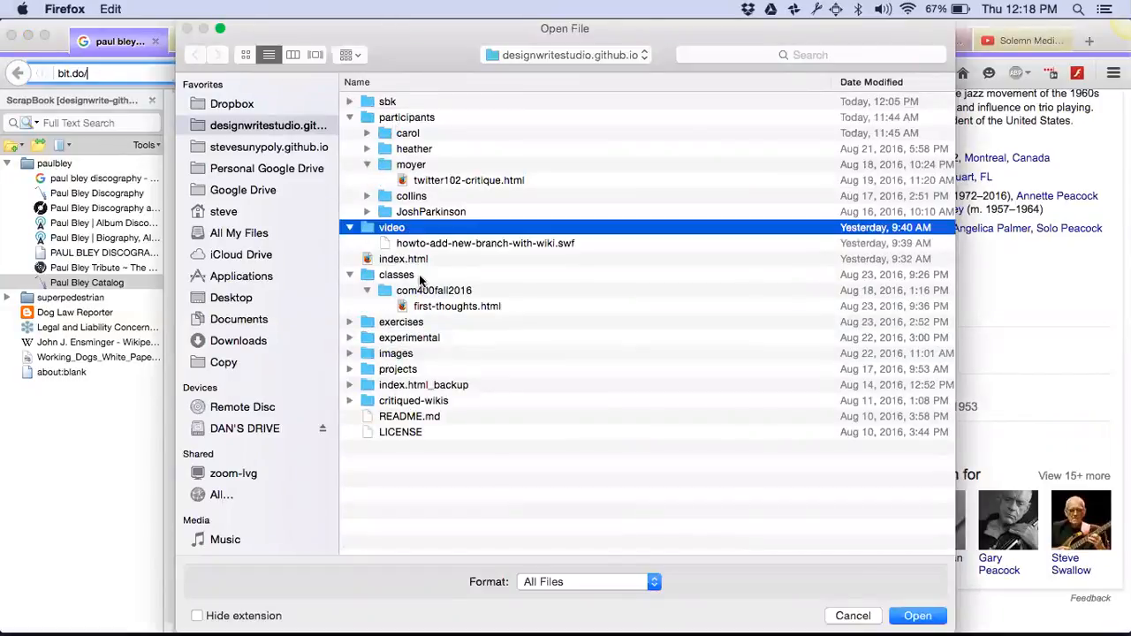
{"action": "double_click", "coordinate": [402, 261]}
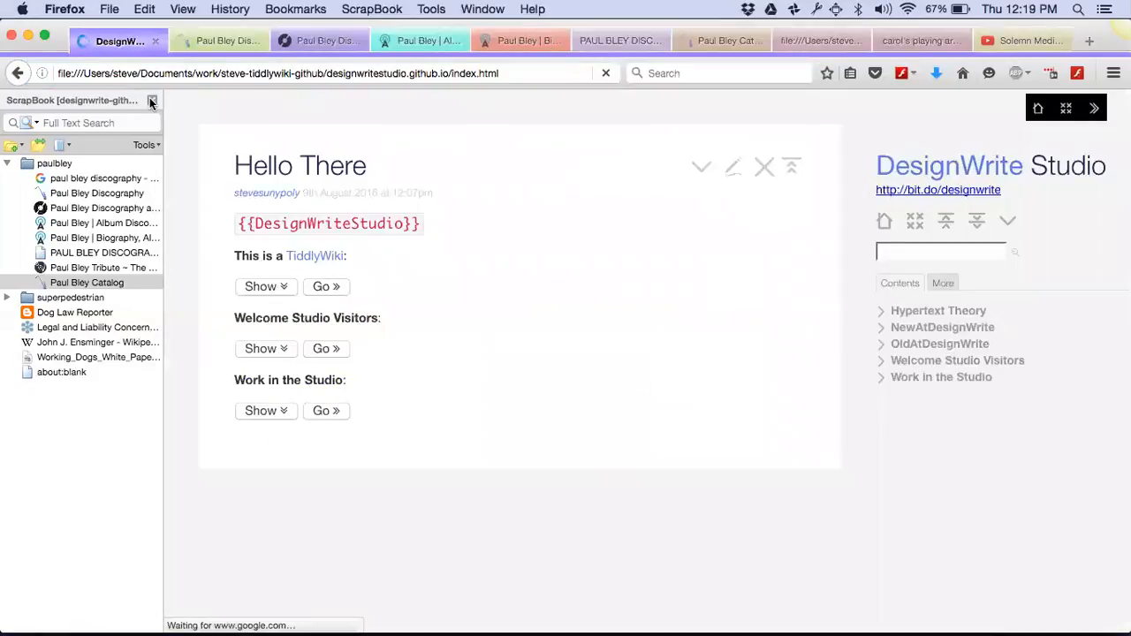
{"action": "left_click", "coordinate": [150, 99]}
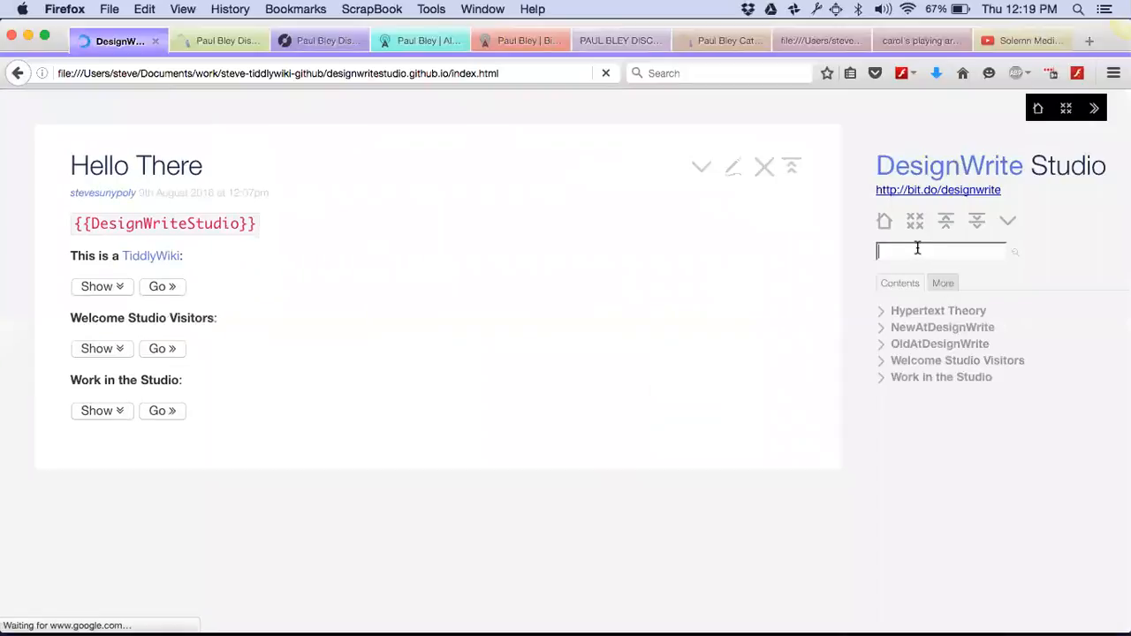
{"action": "type", "text": "youtube"}
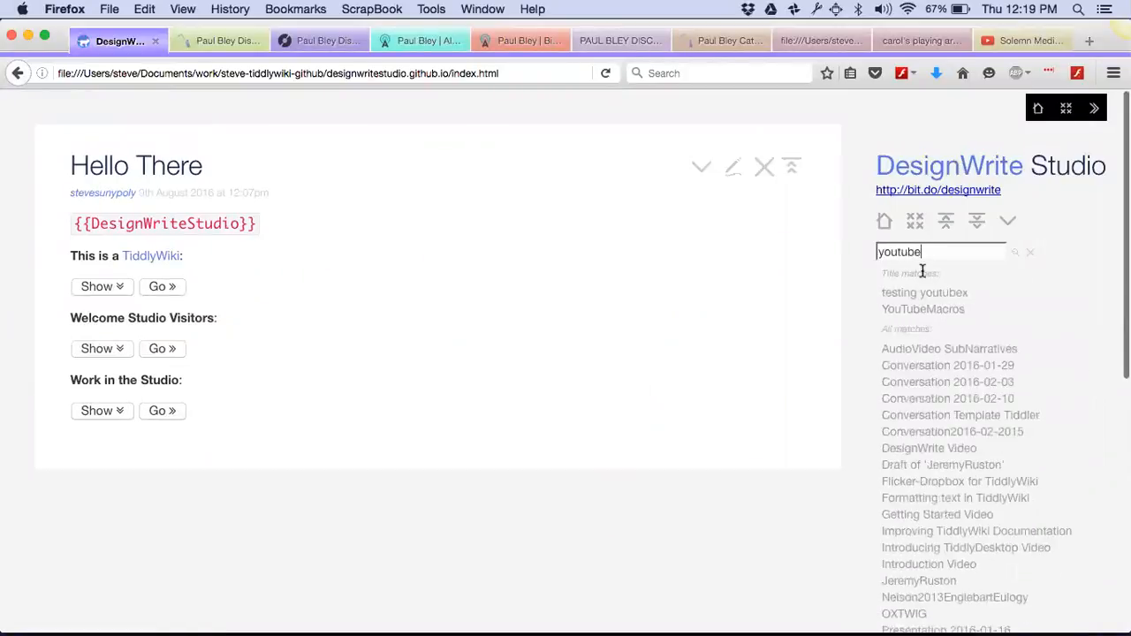
{"action": "left_click", "coordinate": [936, 315]}
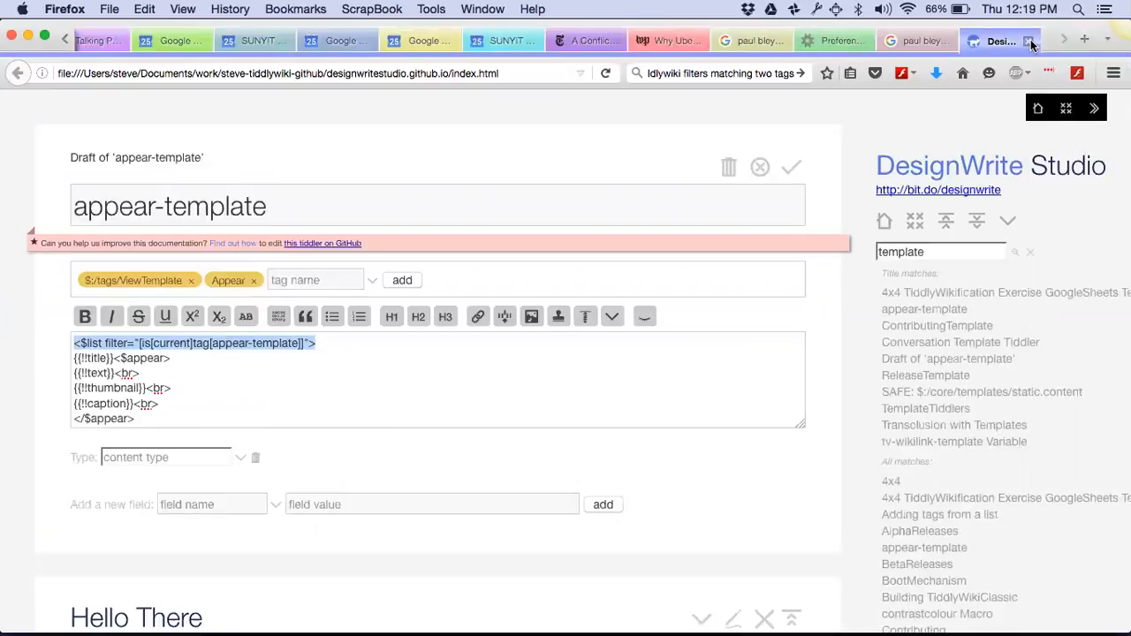
{"action": "key", "text": "ctrl+alt+super+Right"}
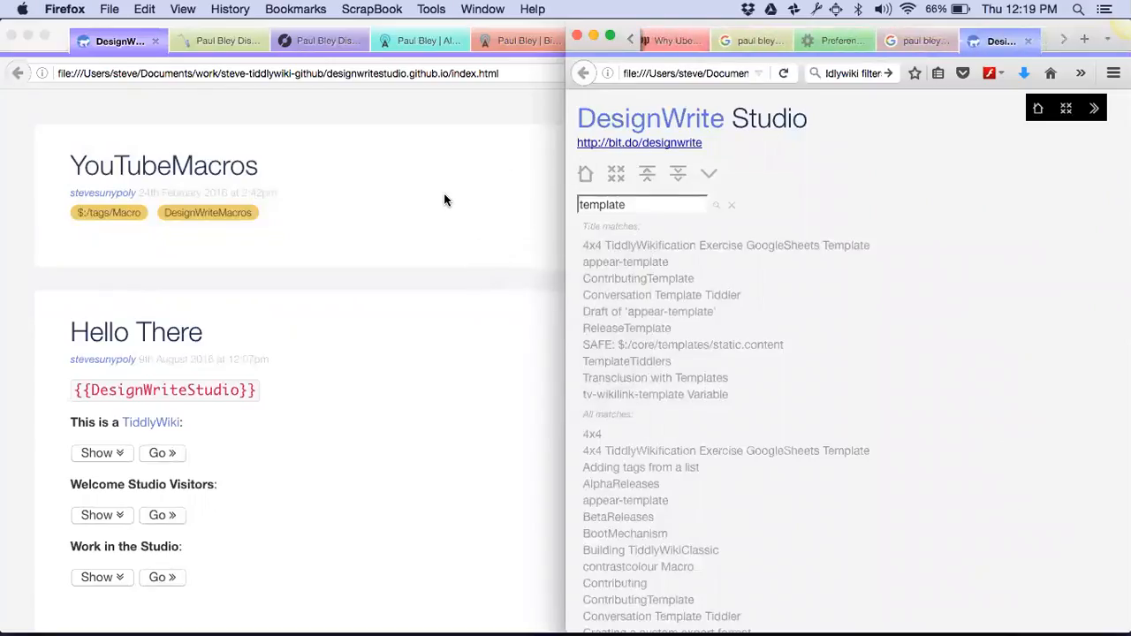
Step: Discard and close the appear-template draft in the DesignWrite Studio wiki
{"action": "left_click", "coordinate": [733, 206]}
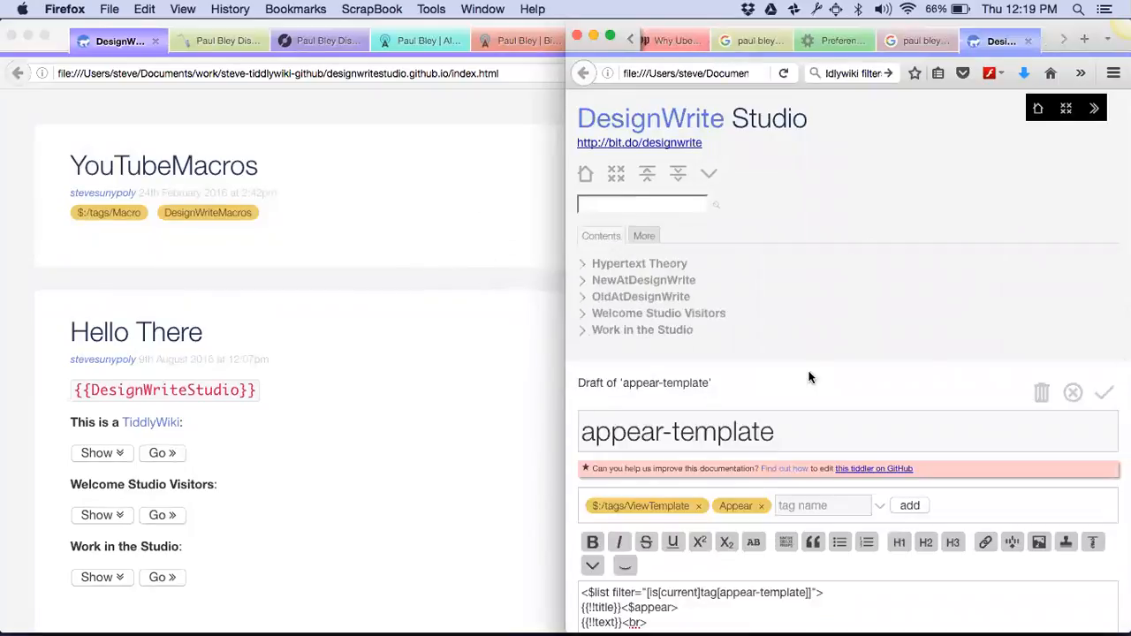
{"action": "left_click", "coordinate": [1075, 392]}
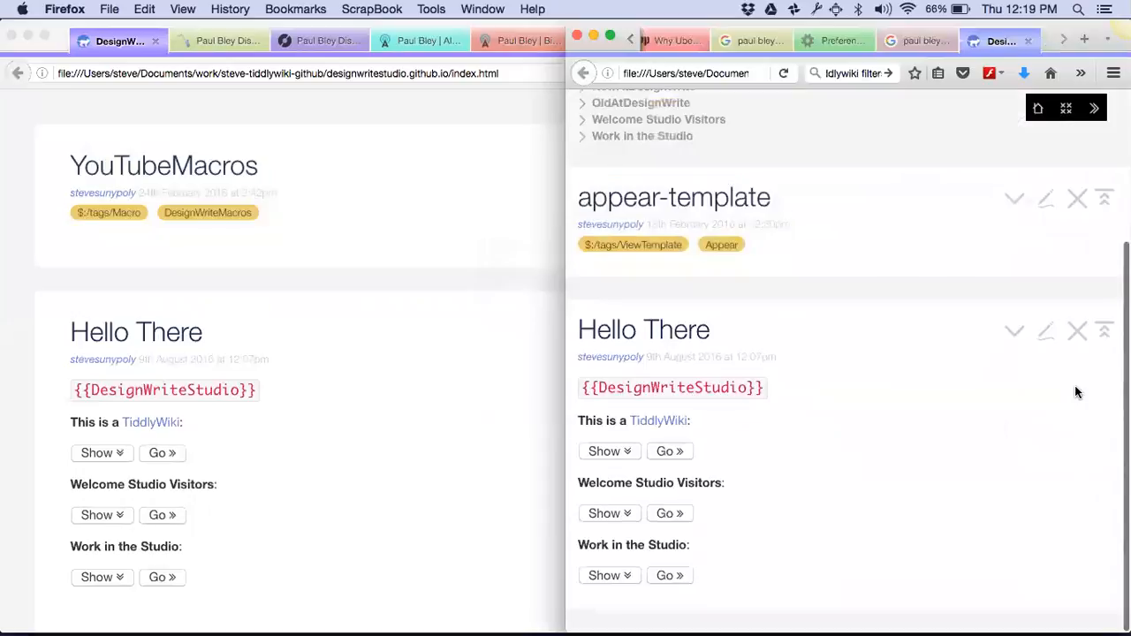
{"action": "left_click", "coordinate": [1071, 194]}
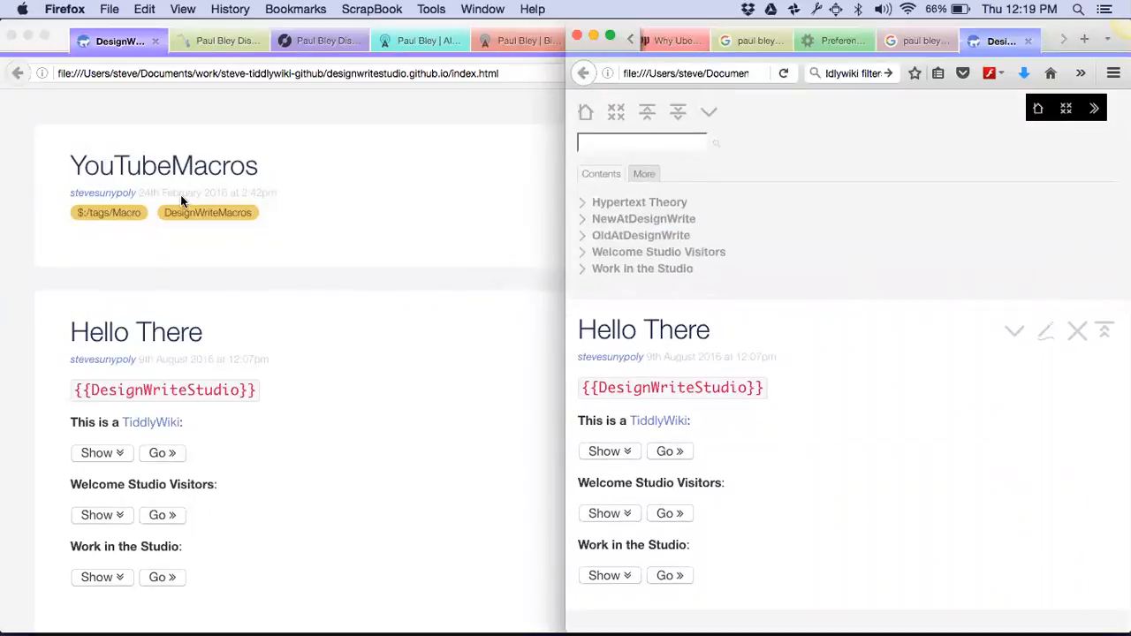
Step: Close the duplicate DesignWrite Studio page without saving, leaving carol's playing around wiki showing
{"action": "left_click", "coordinate": [679, 45]}
{"action": "left_click", "coordinate": [929, 42]}
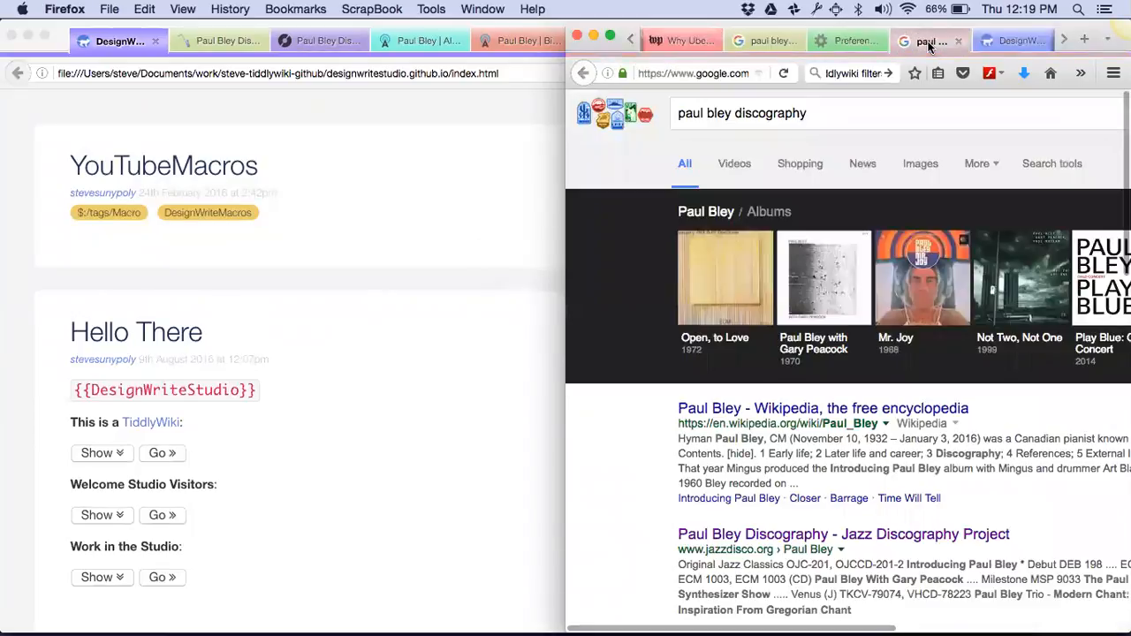
{"action": "left_click", "coordinate": [481, 11]}
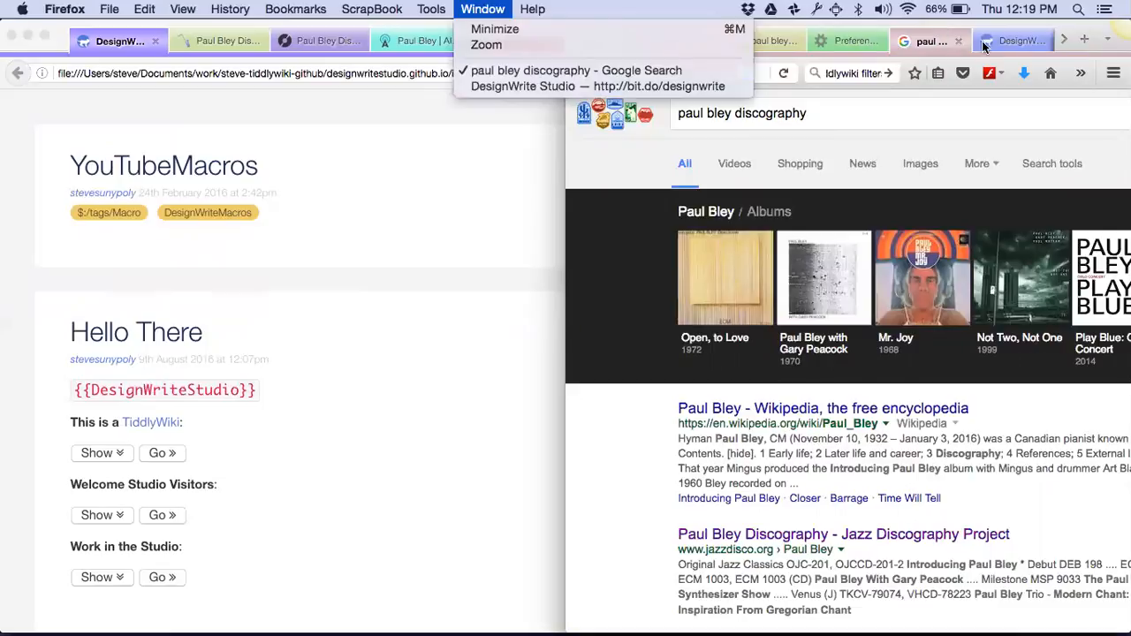
{"action": "left_click", "coordinate": [1011, 50]}
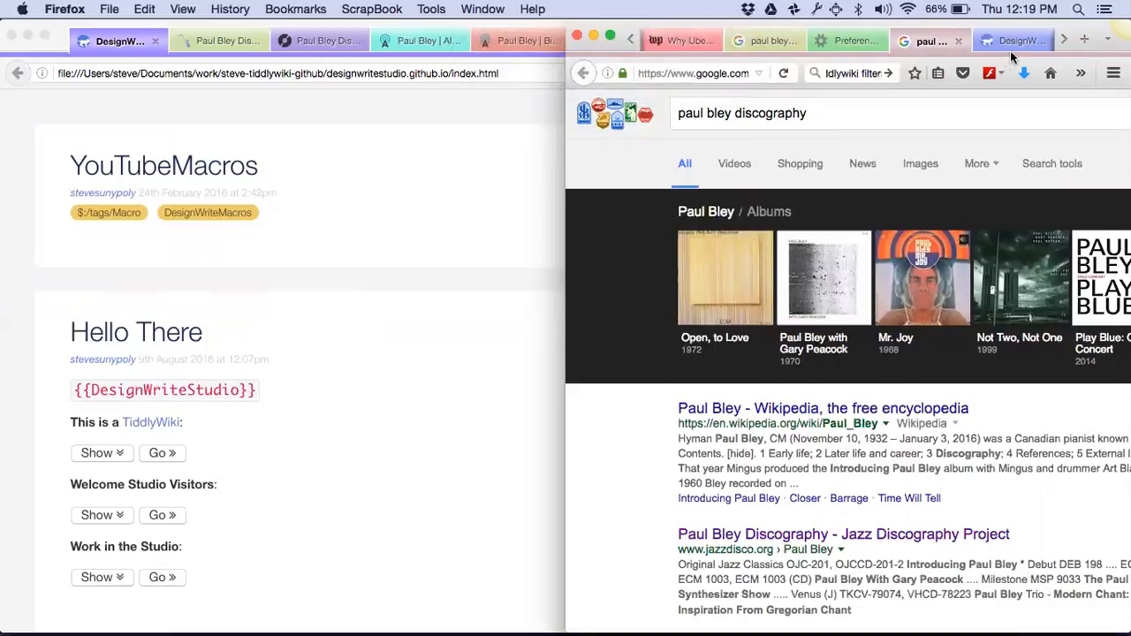
{"action": "left_click", "coordinate": [1015, 47]}
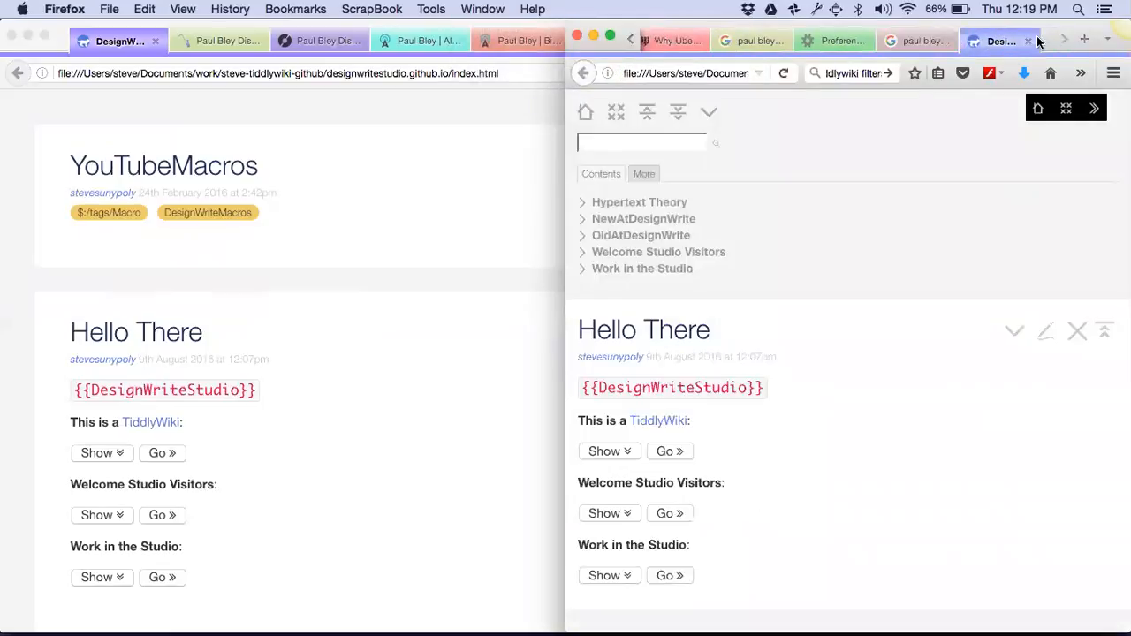
{"action": "left_click", "coordinate": [1028, 40]}
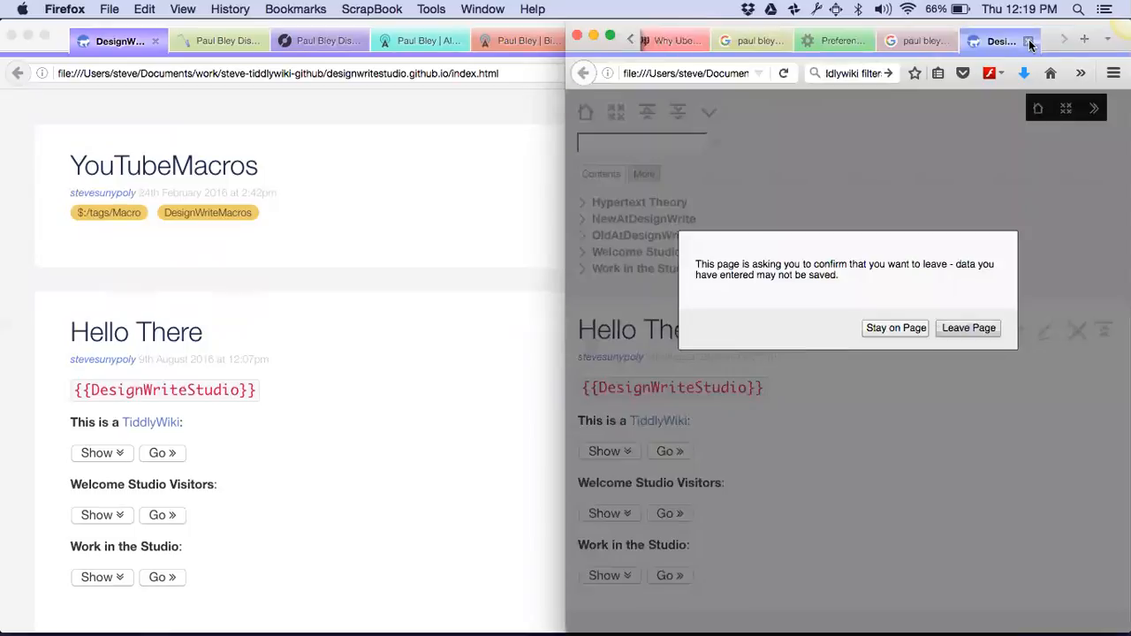
{"action": "left_click", "coordinate": [962, 330]}
{"action": "key", "text": "ctrl+w"}
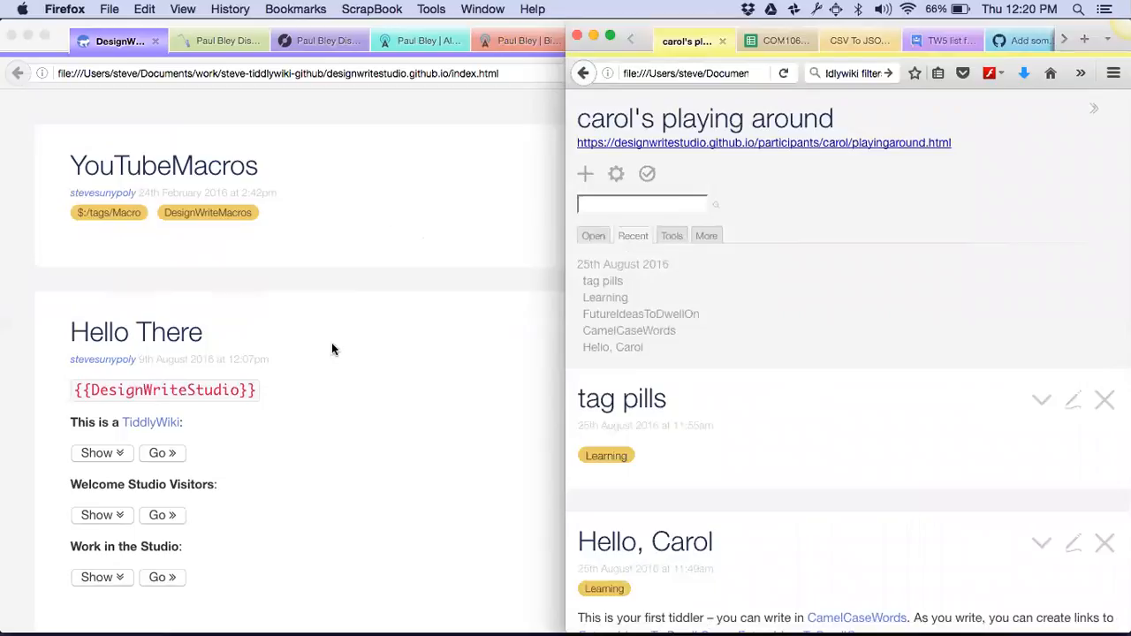
Step: Dock DesignWrite Studio left, drag YouTubeMacros into carol's wiki, and import it via $:/Import
{"action": "left_click", "coordinate": [410, 201]}
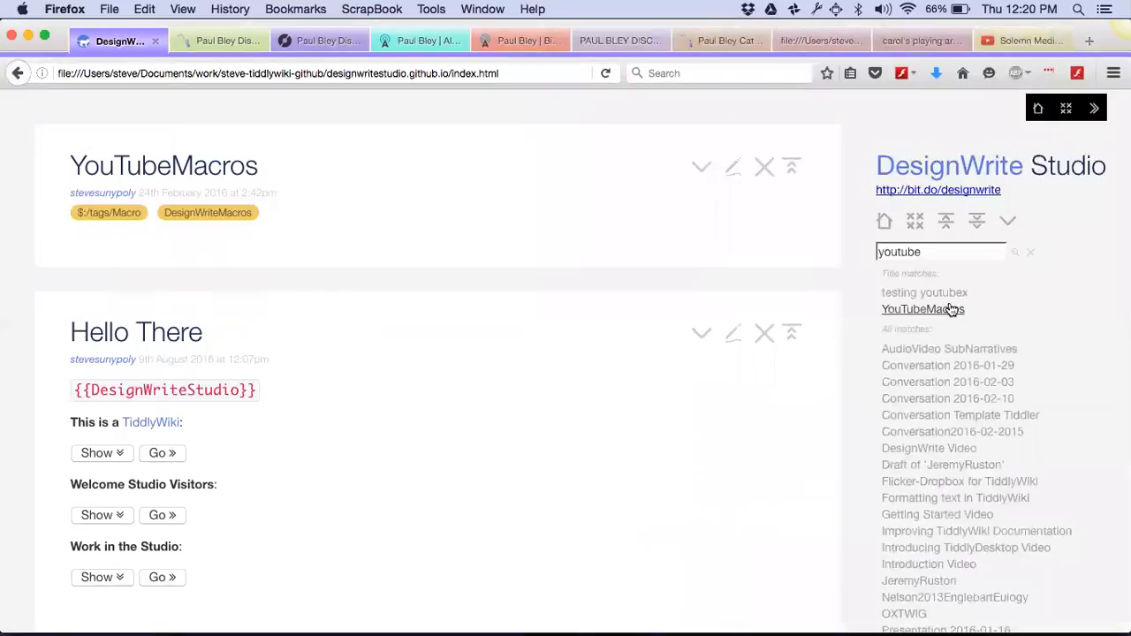
{"action": "key", "text": "ctrl+alt+Left"}
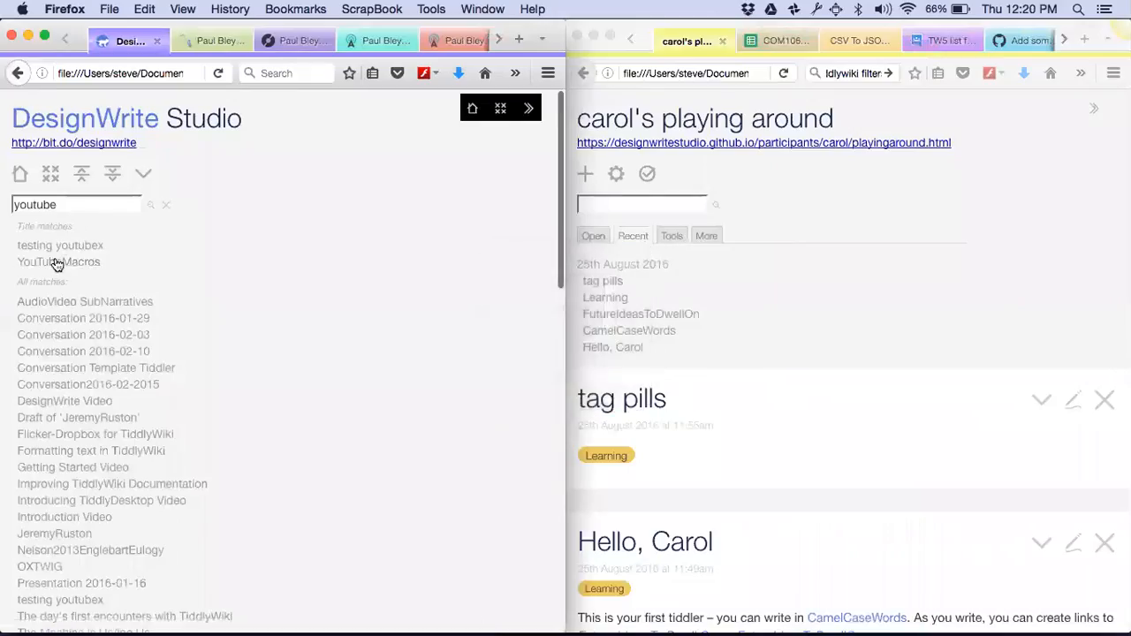
{"action": "left_click_drag", "start_coordinate": [94, 262], "coordinate": [984, 315]}
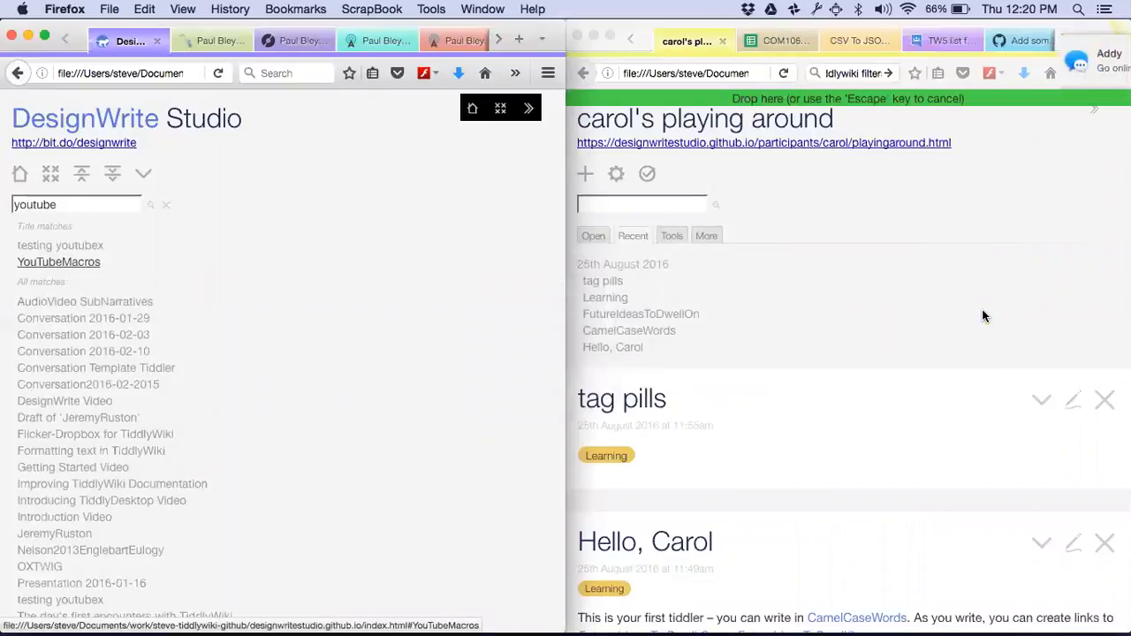
{"action": "mouse_move", "coordinate": [970, 82]}
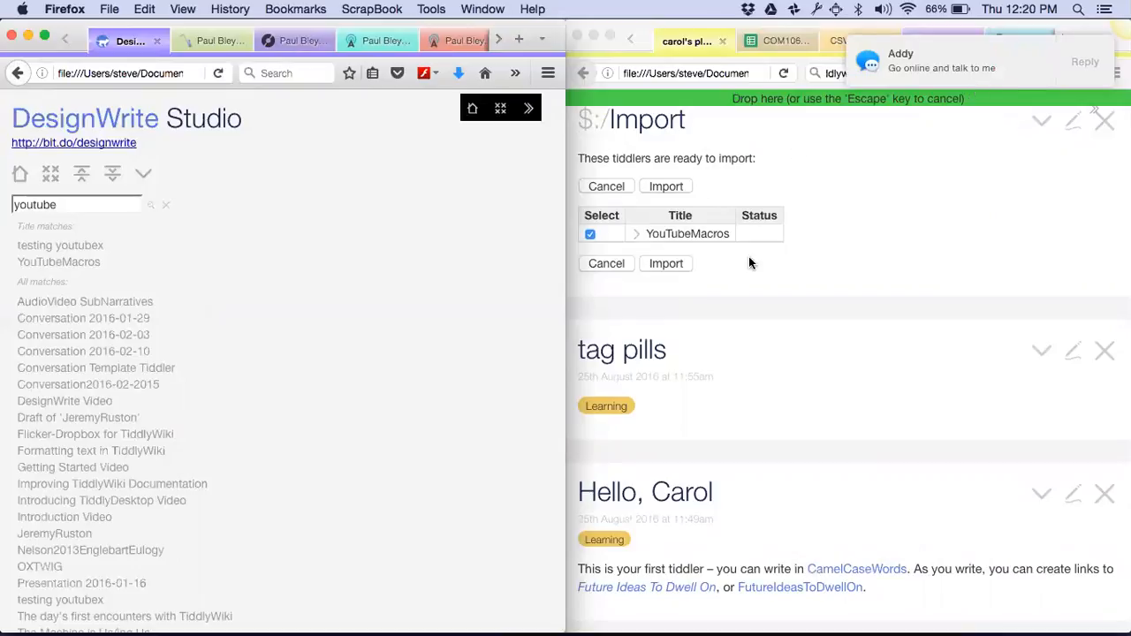
{"action": "left_click", "coordinate": [666, 263]}
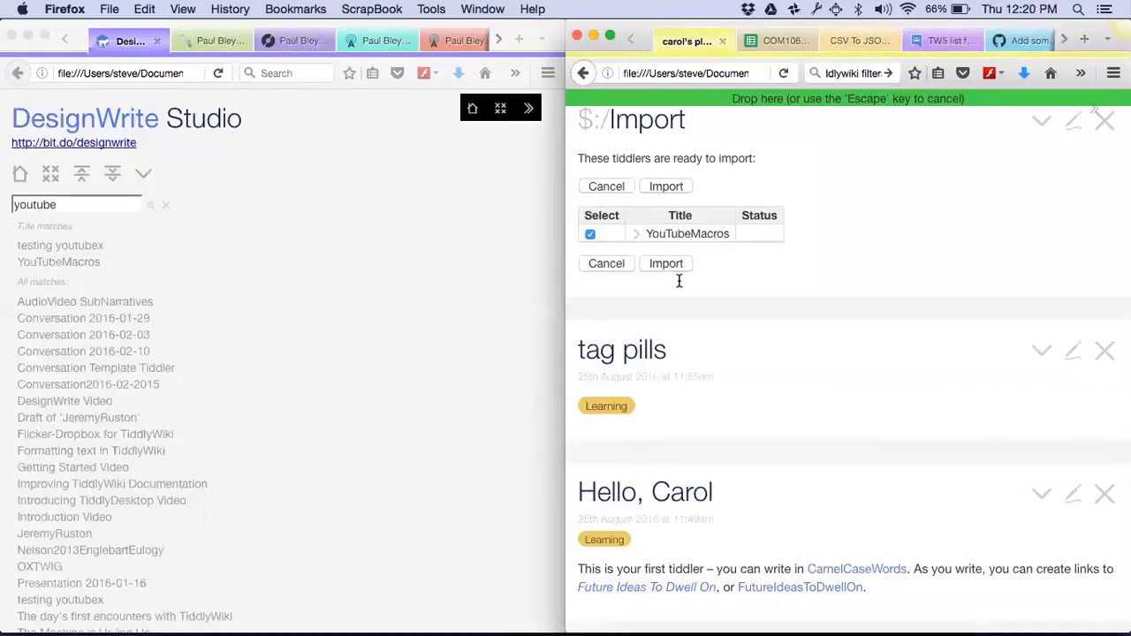
{"action": "left_click", "coordinate": [666, 264]}
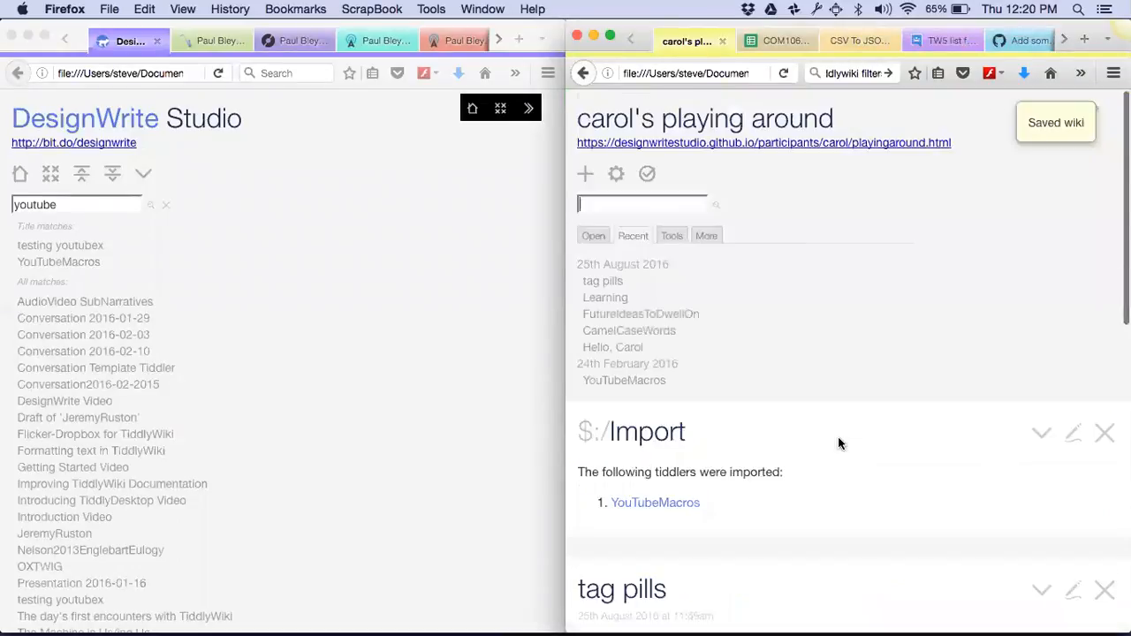
{"action": "scroll", "coordinate": [950, 389], "scroll_direction": "down", "scroll_amount": 3}
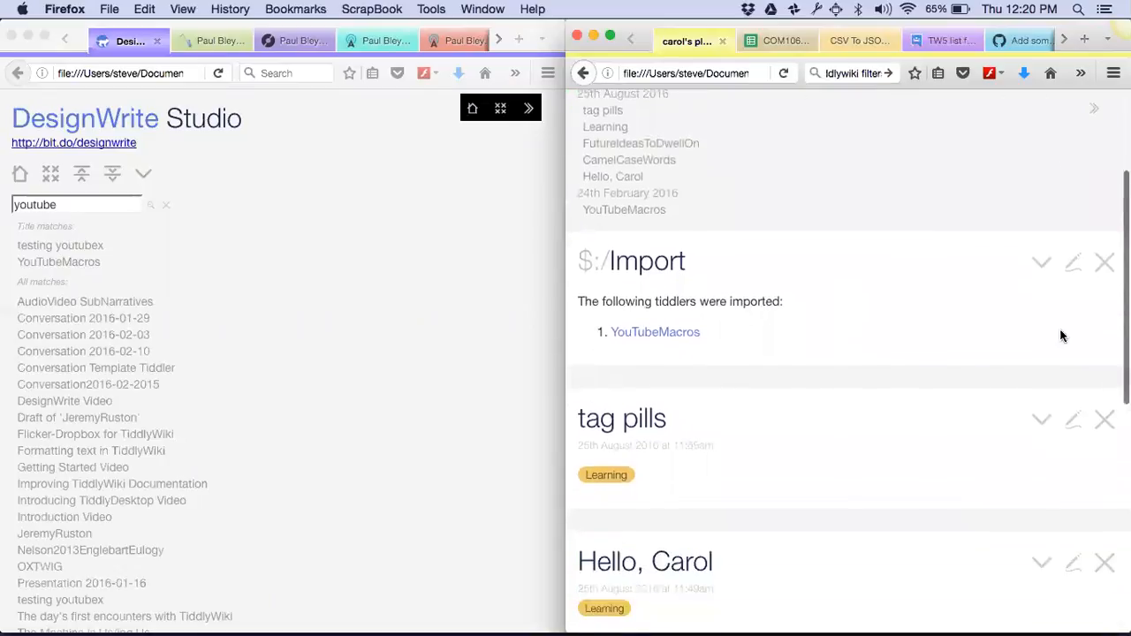
Step: Open the imported YouTubeMacros tiddler, inspect its youtube-link macro code in edit mode, then cancel the draft
{"action": "left_click", "coordinate": [1071, 276]}
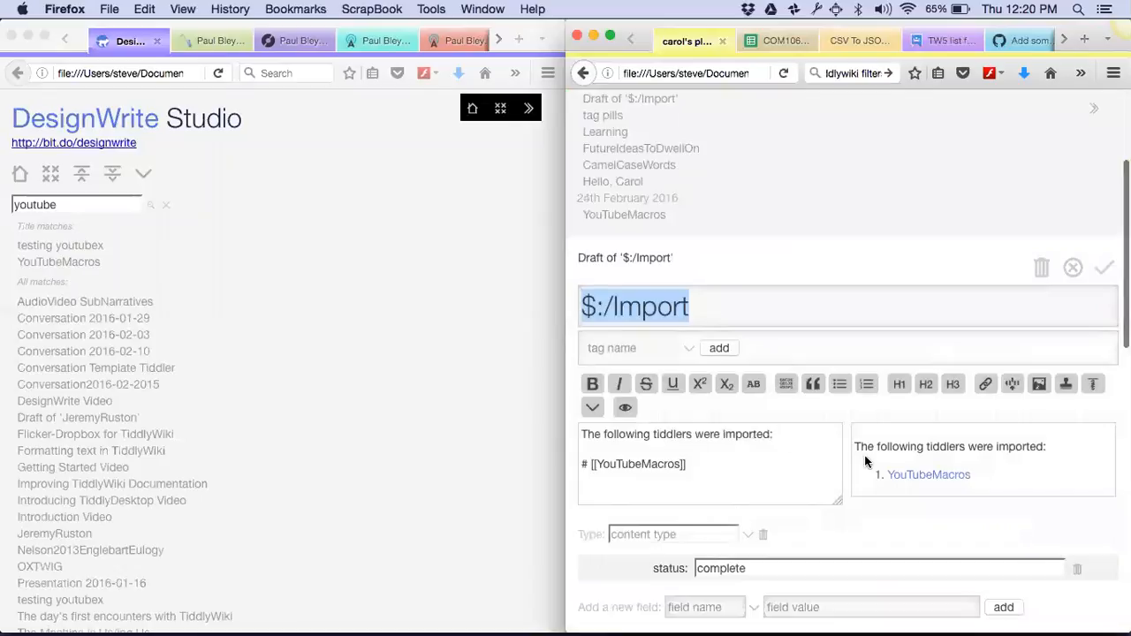
{"action": "left_click", "coordinate": [928, 475]}
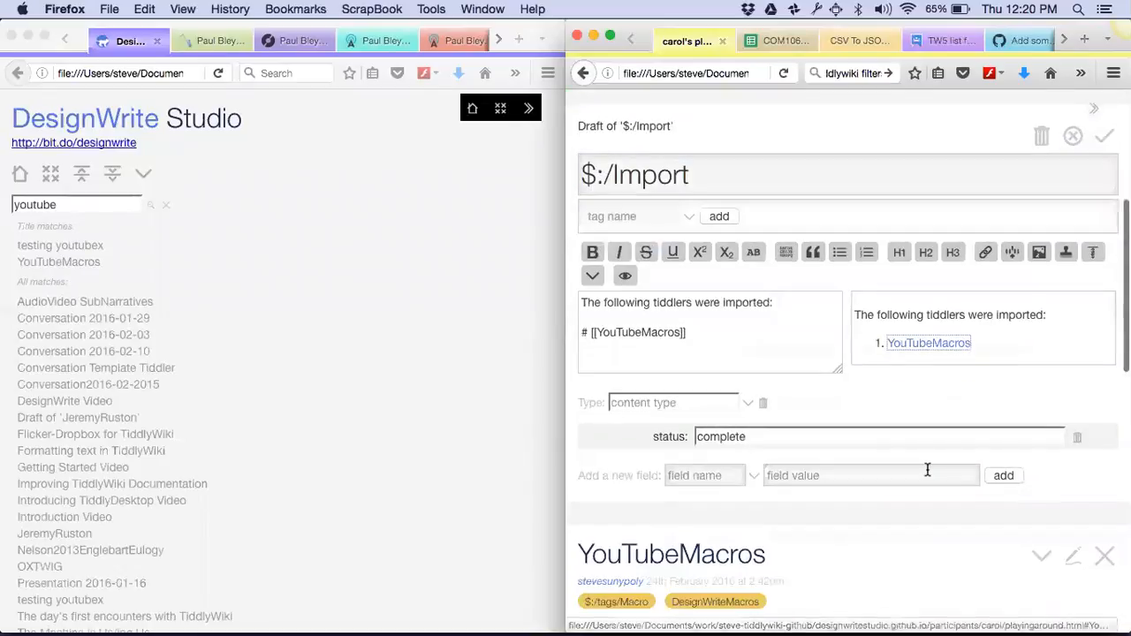
{"action": "left_click", "coordinate": [1073, 560]}
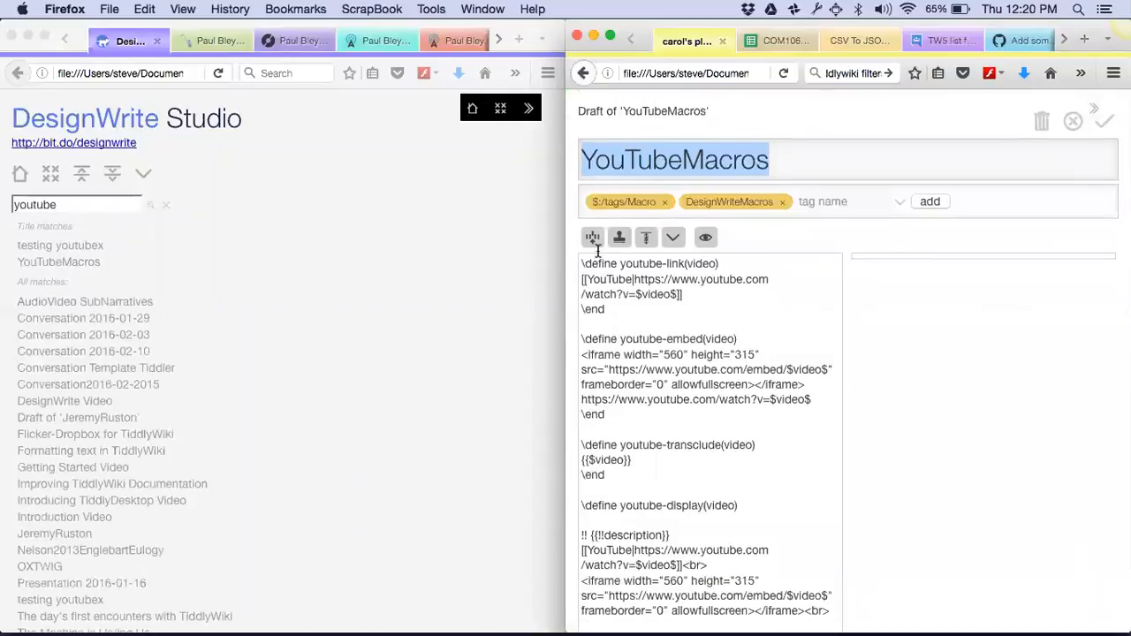
{"action": "left_click_drag", "start_coordinate": [620, 264], "coordinate": [726, 259]}
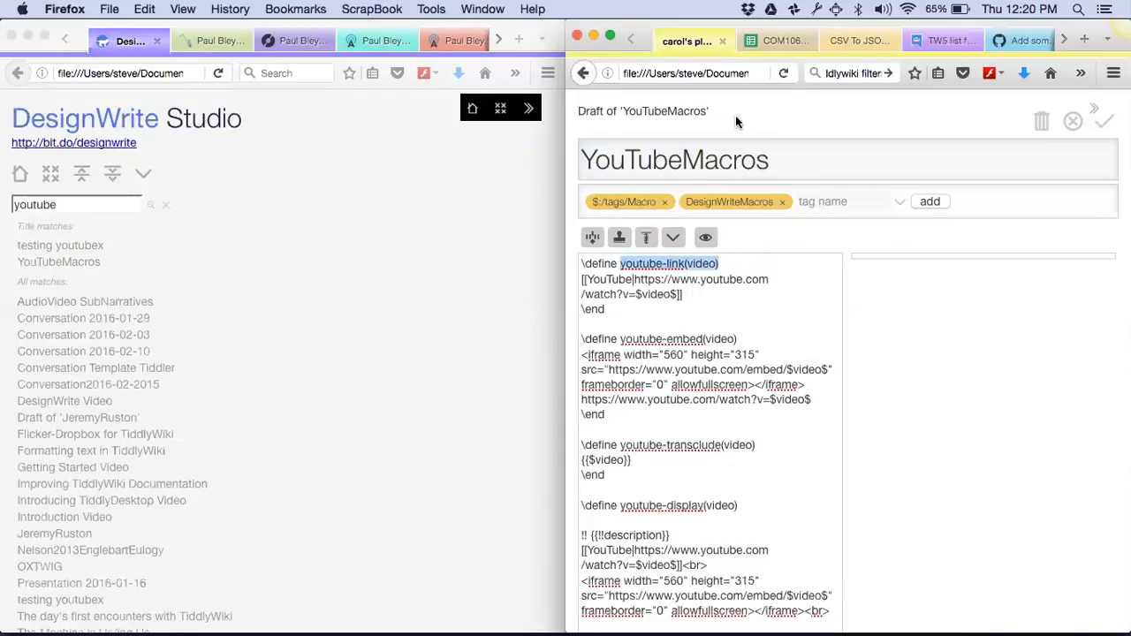
{"action": "left_click", "coordinate": [1072, 121]}
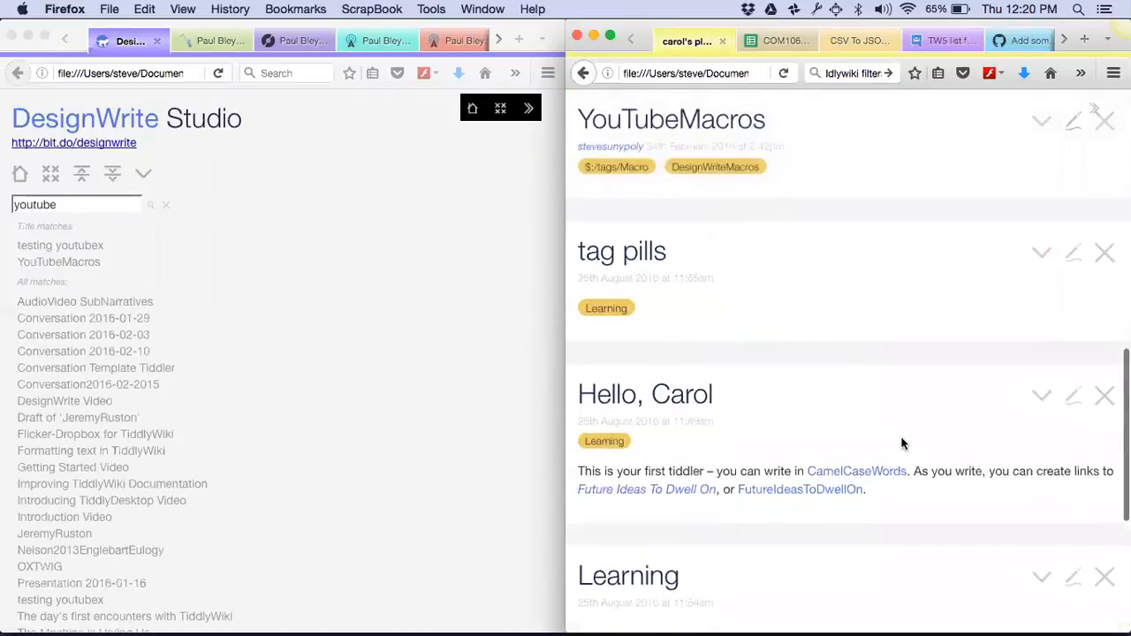
{"action": "scroll", "coordinate": [902, 444], "scroll_direction": "down", "scroll_amount": 5}
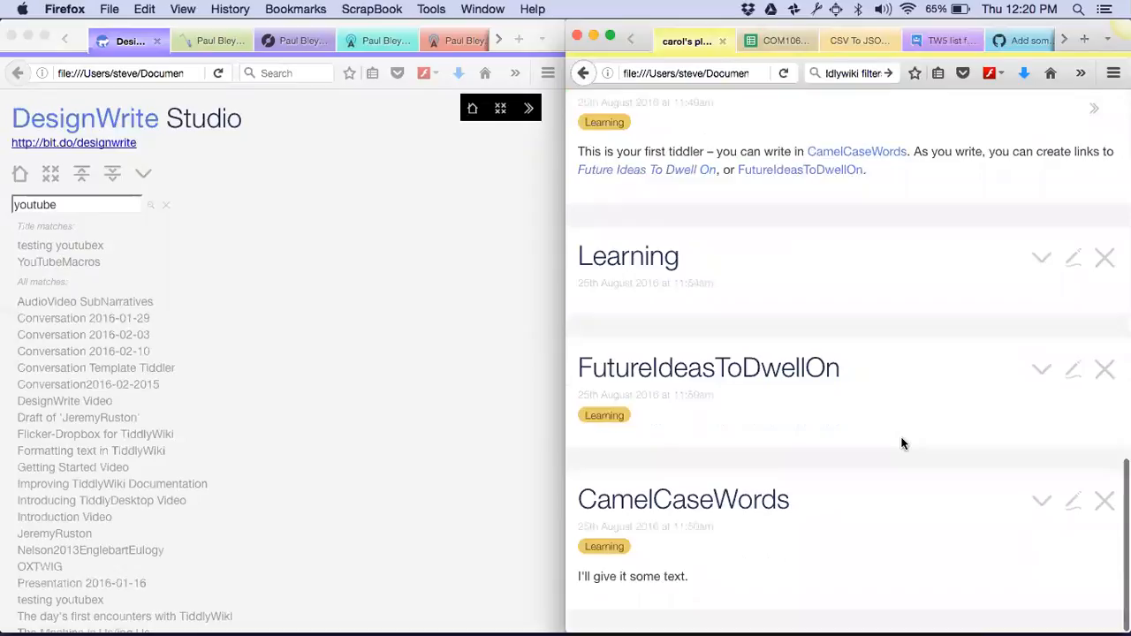
{"action": "scroll", "coordinate": [903, 444], "scroll_direction": "up", "scroll_amount": 10}
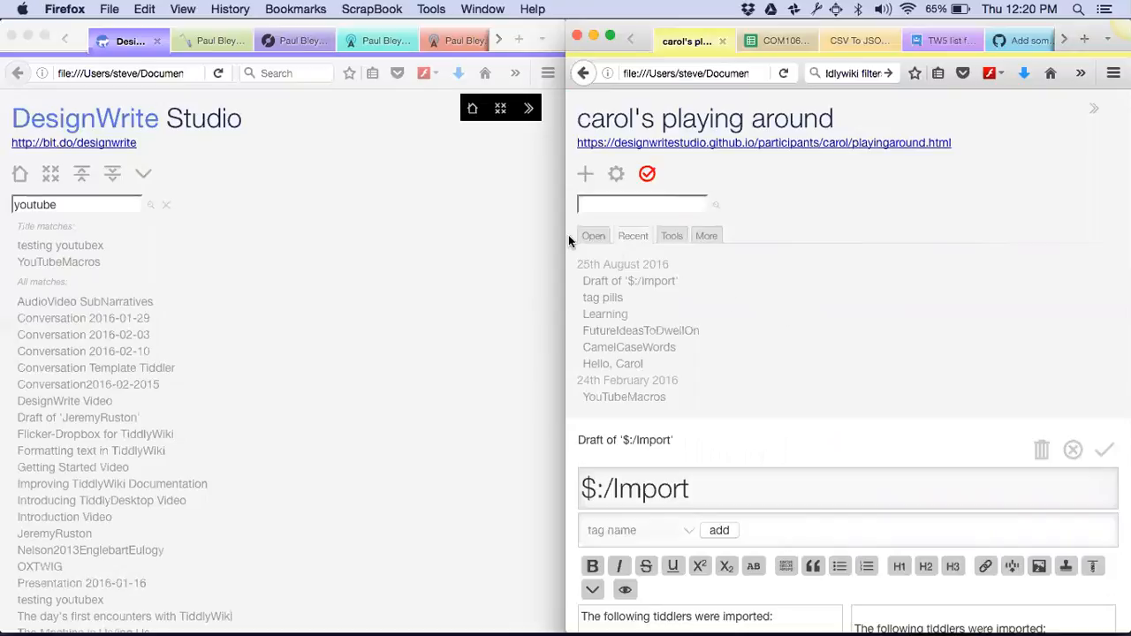
Step: Make carol's wiki window fill the screen, glance through the other open pages, and return to it
{"action": "key", "text": "ctrl+super+f"}
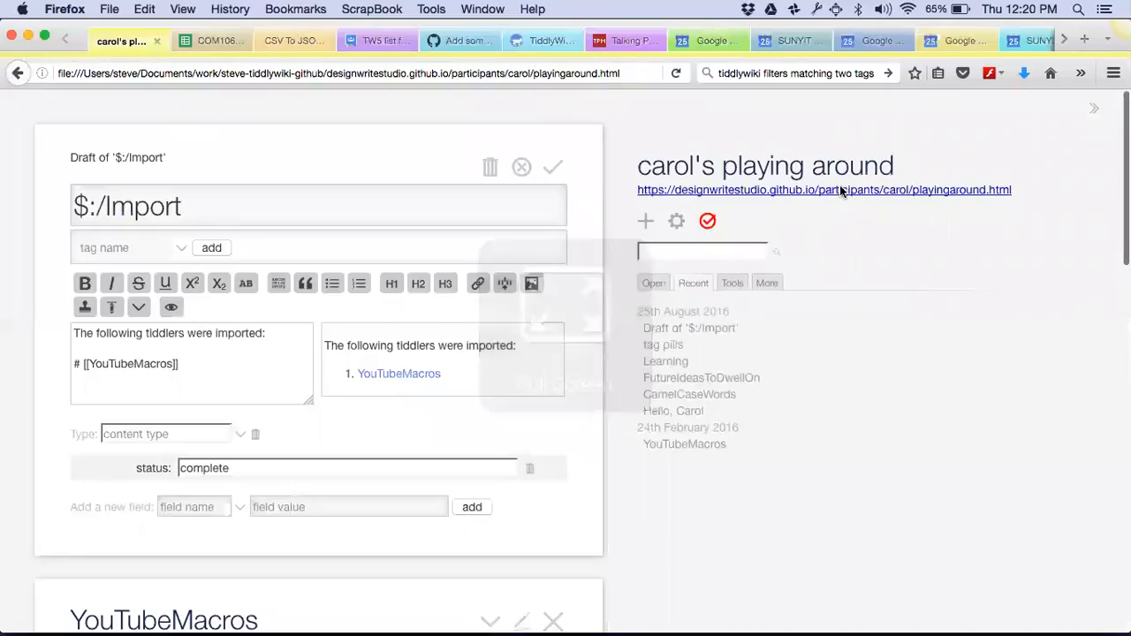
{"action": "left_click", "coordinate": [869, 40]}
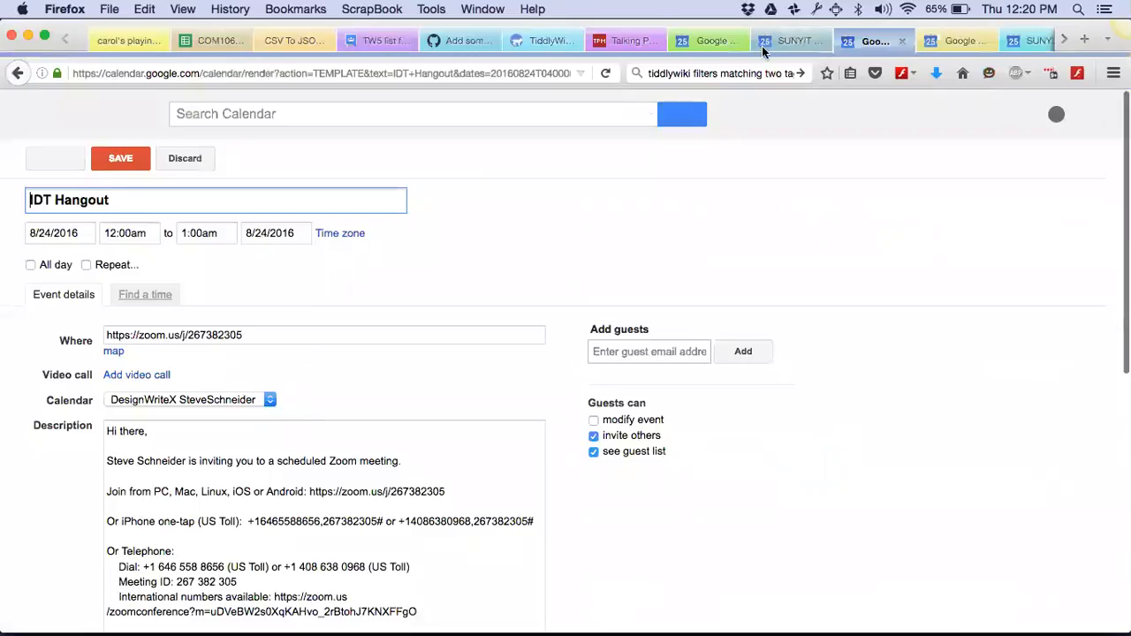
{"action": "left_click", "coordinate": [307, 41]}
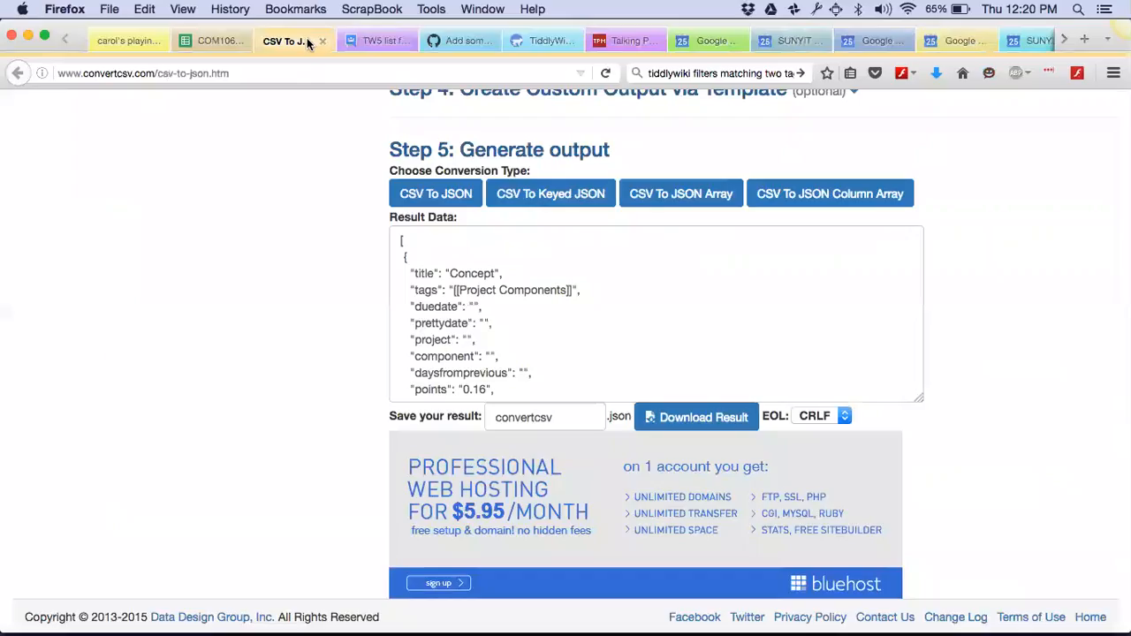
{"action": "left_click", "coordinate": [1066, 42]}
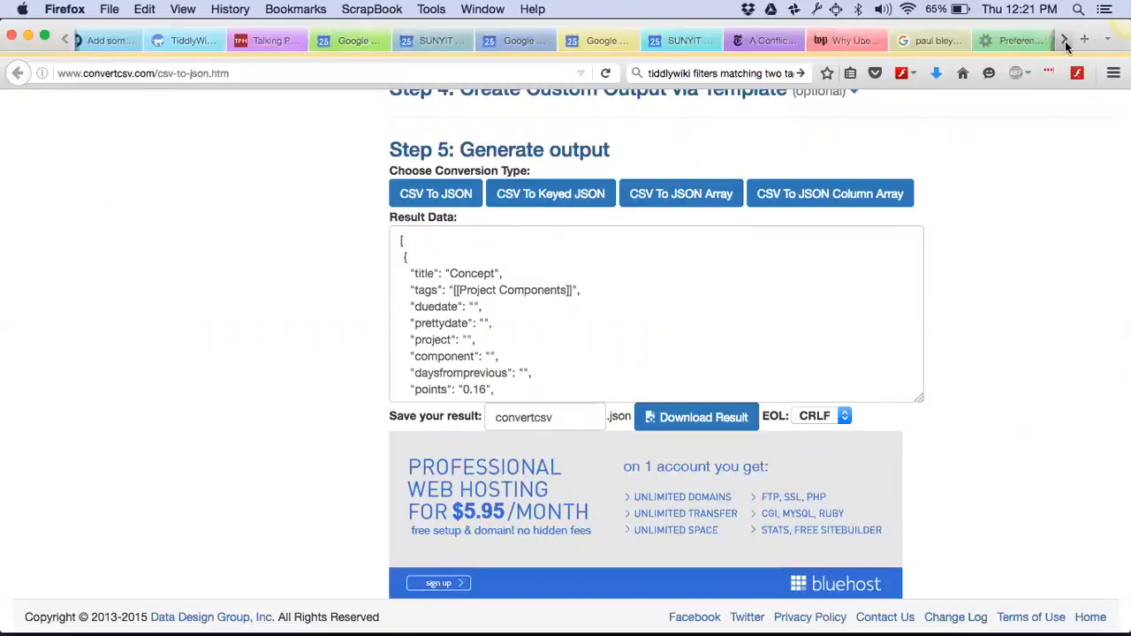
{"action": "left_click", "coordinate": [1066, 44]}
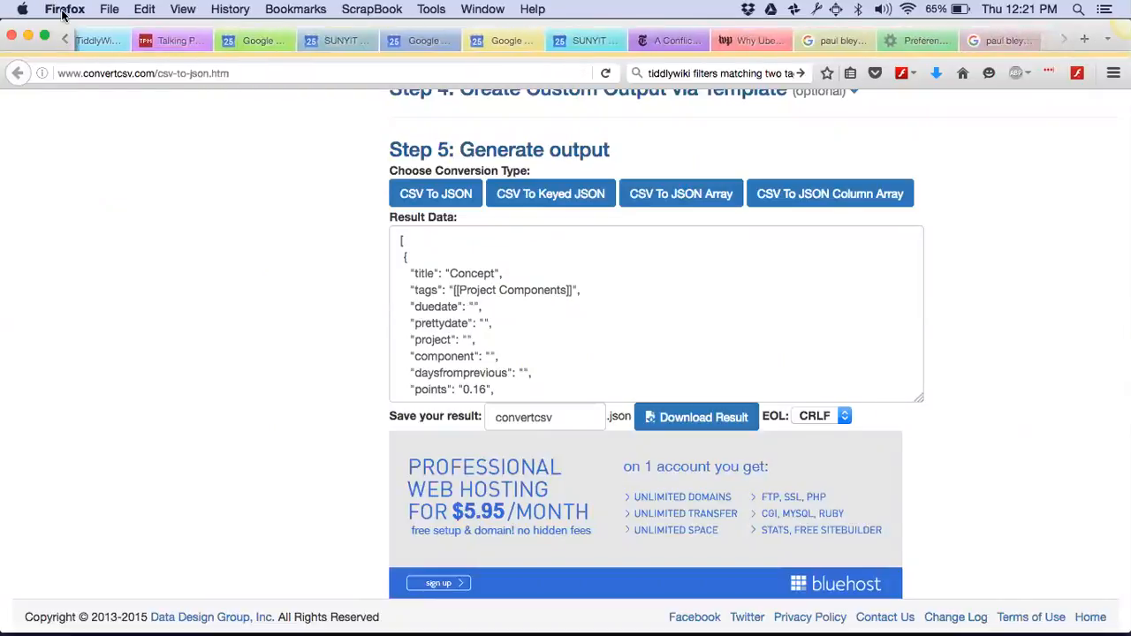
{"action": "key", "text": "super+1"}
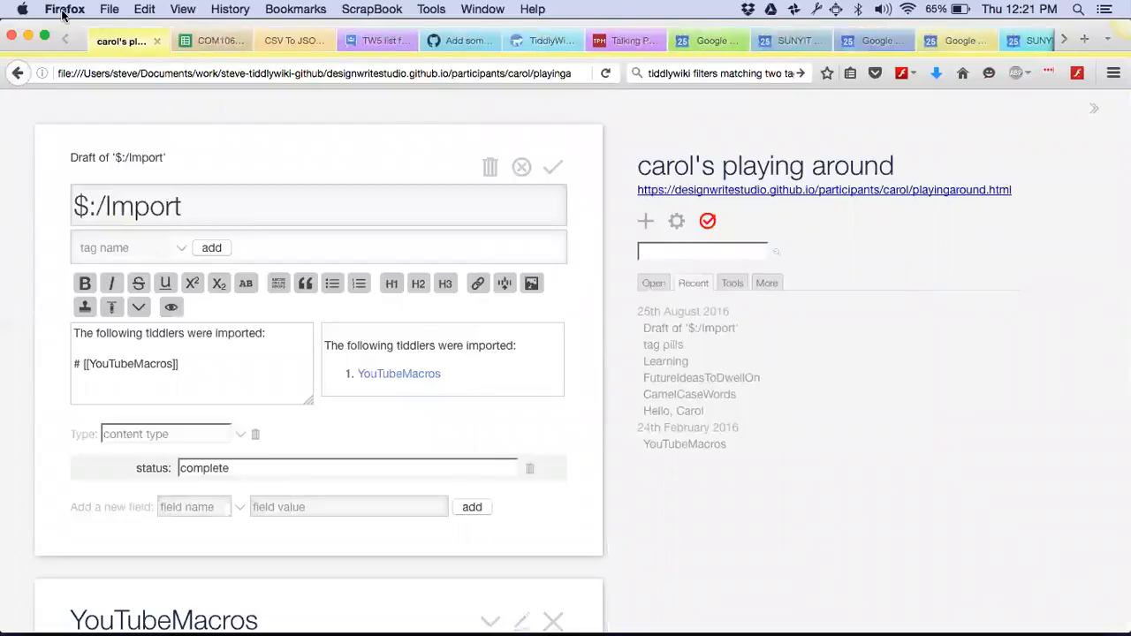
Step: Close $:/Import, YouTubeMacros, tag pills, Hello Carol, Learning, FutureIdeasToDwellOn and CamelCaseWords, then check the Open list
{"action": "left_click", "coordinate": [521, 168]}
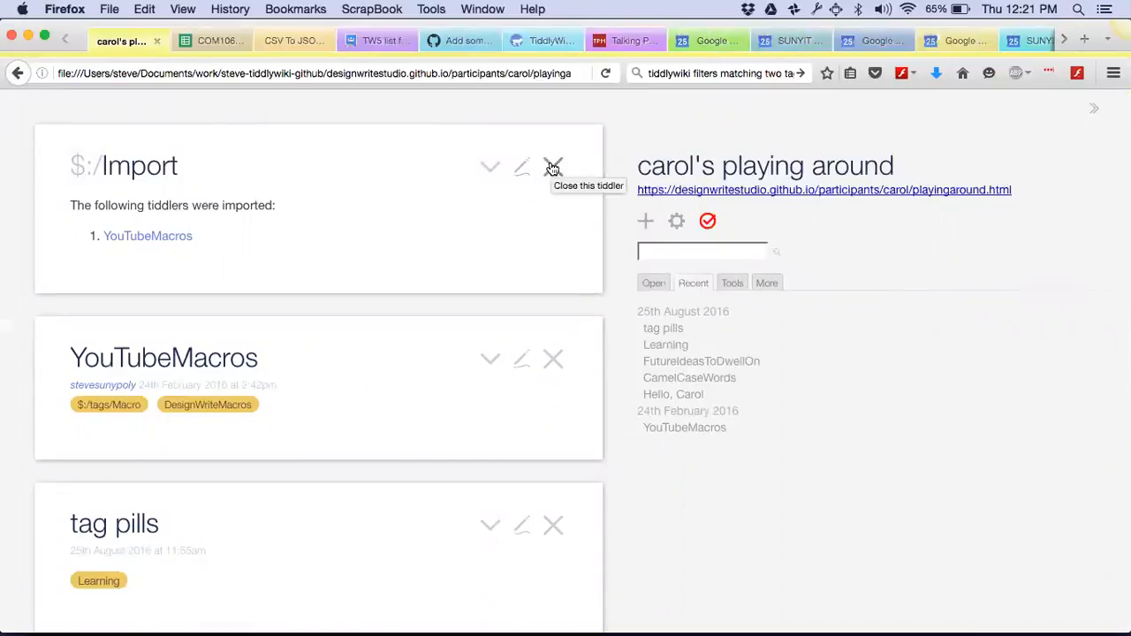
{"action": "left_click", "coordinate": [552, 168]}
{"action": "left_click", "coordinate": [551, 168]}
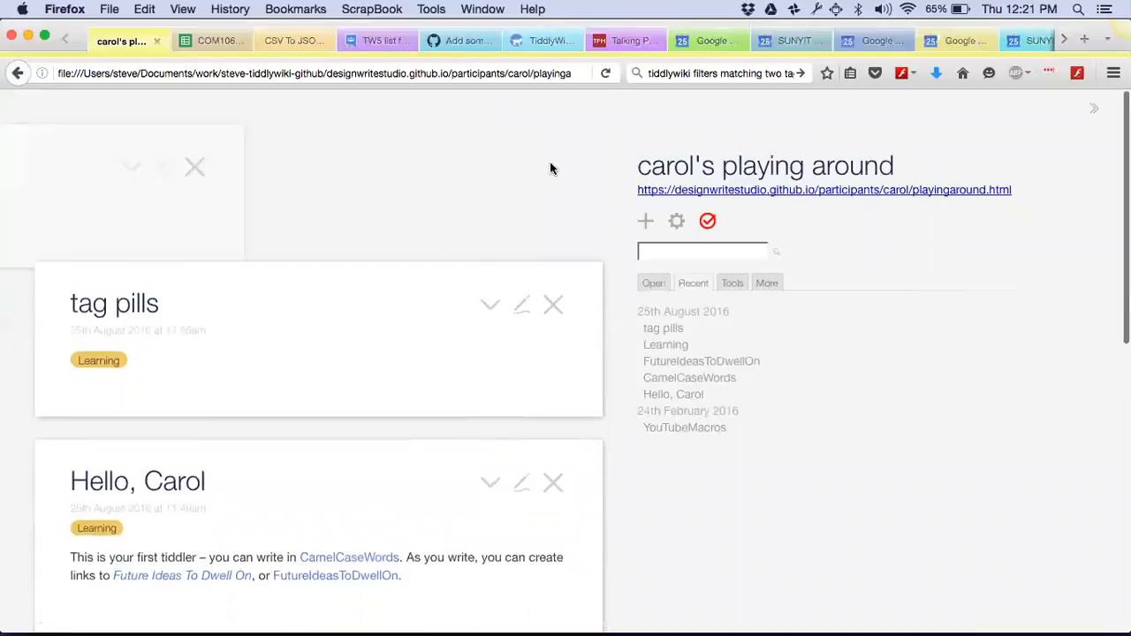
{"action": "left_click", "coordinate": [552, 168]}
{"action": "left_click", "coordinate": [552, 168]}
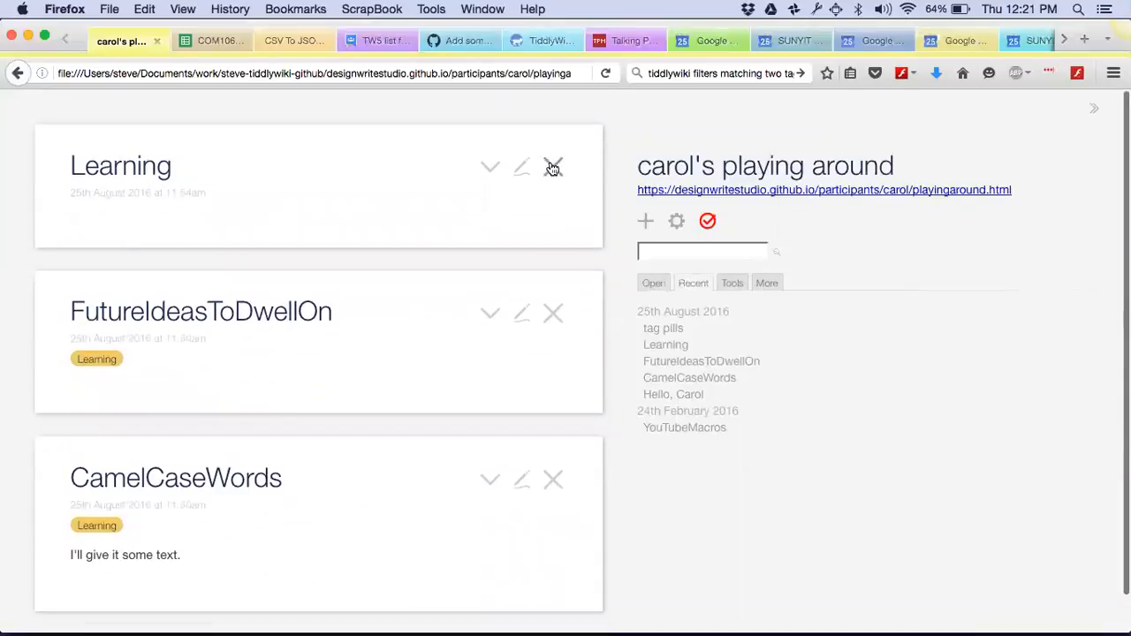
{"action": "left_click", "coordinate": [552, 168]}
{"action": "left_click", "coordinate": [551, 168]}
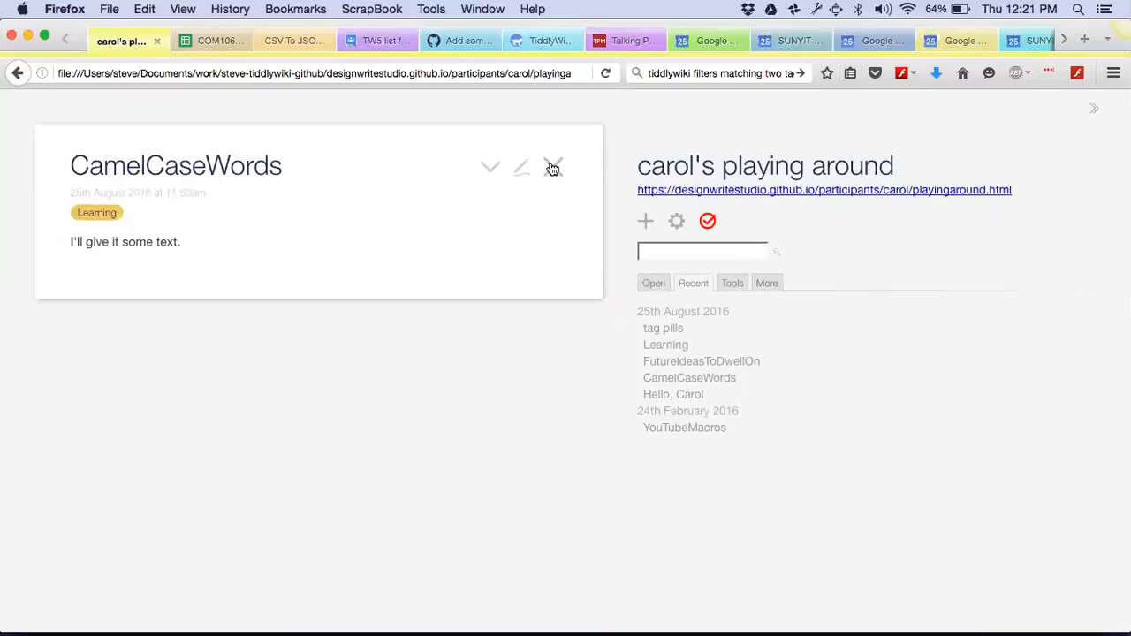
{"action": "left_click", "coordinate": [551, 168]}
{"action": "left_click", "coordinate": [653, 282]}
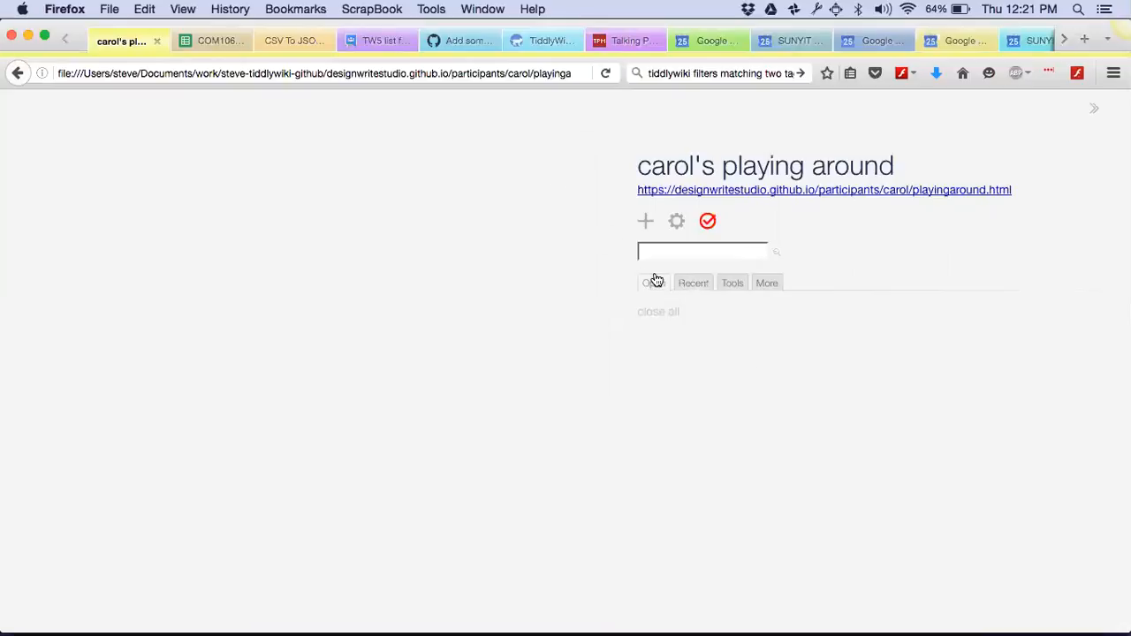
Step: Close the COM106 spreadsheet, CSV To JSON, Google Groups, GitHub commit and tiddlywiki.com pages
{"action": "left_click", "coordinate": [220, 40]}
{"action": "key", "text": "super+w"}
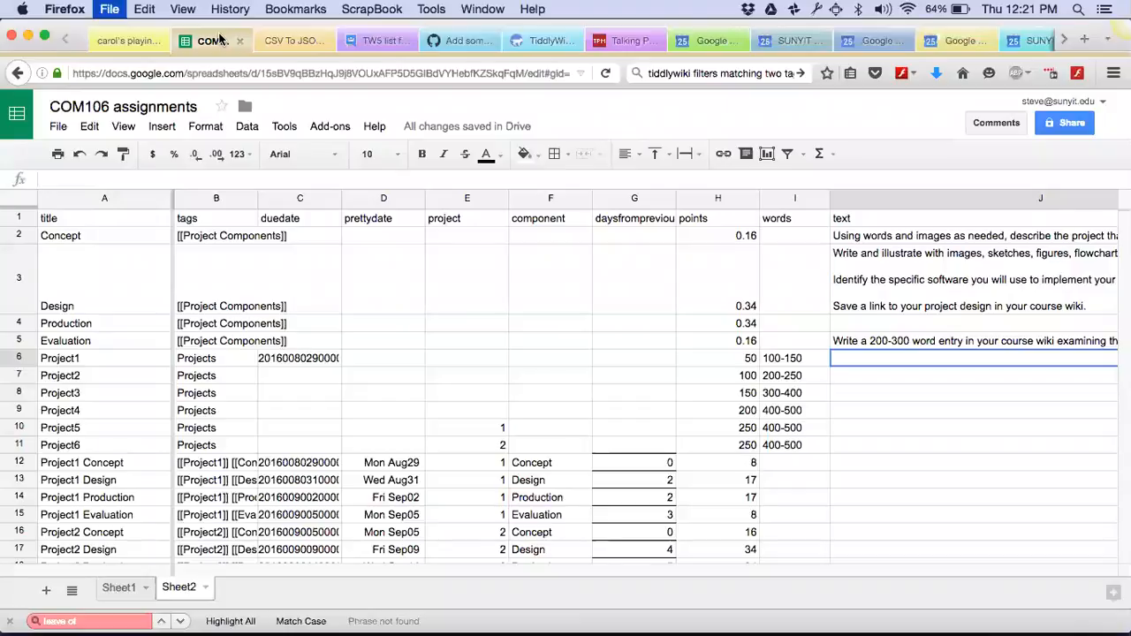
{"action": "key", "text": "super+w"}
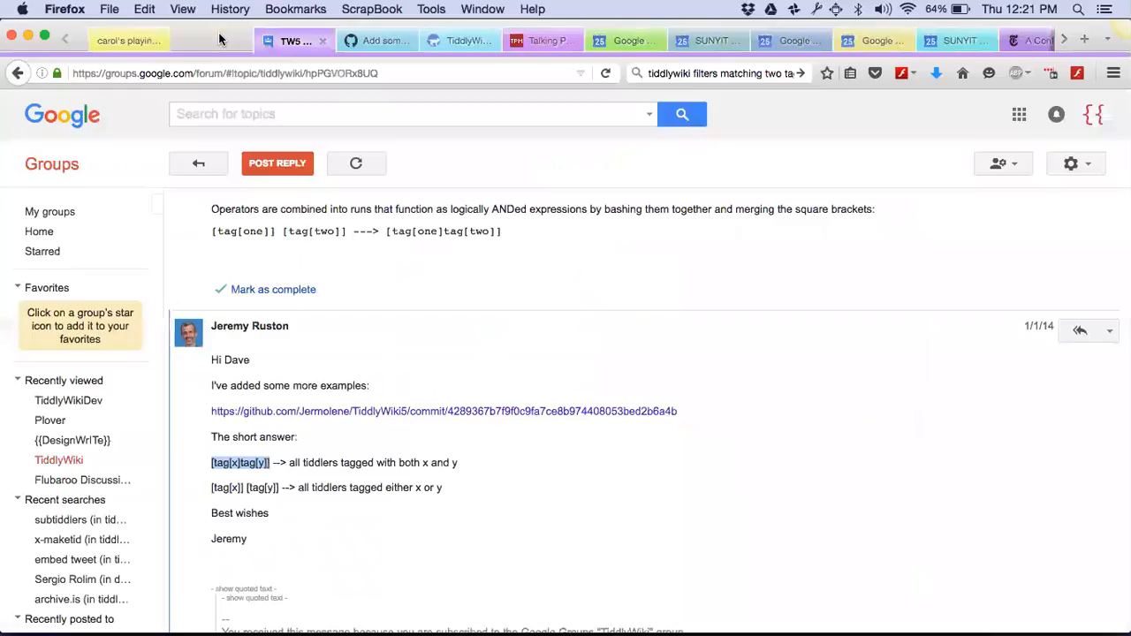
{"action": "key", "text": "super+w"}
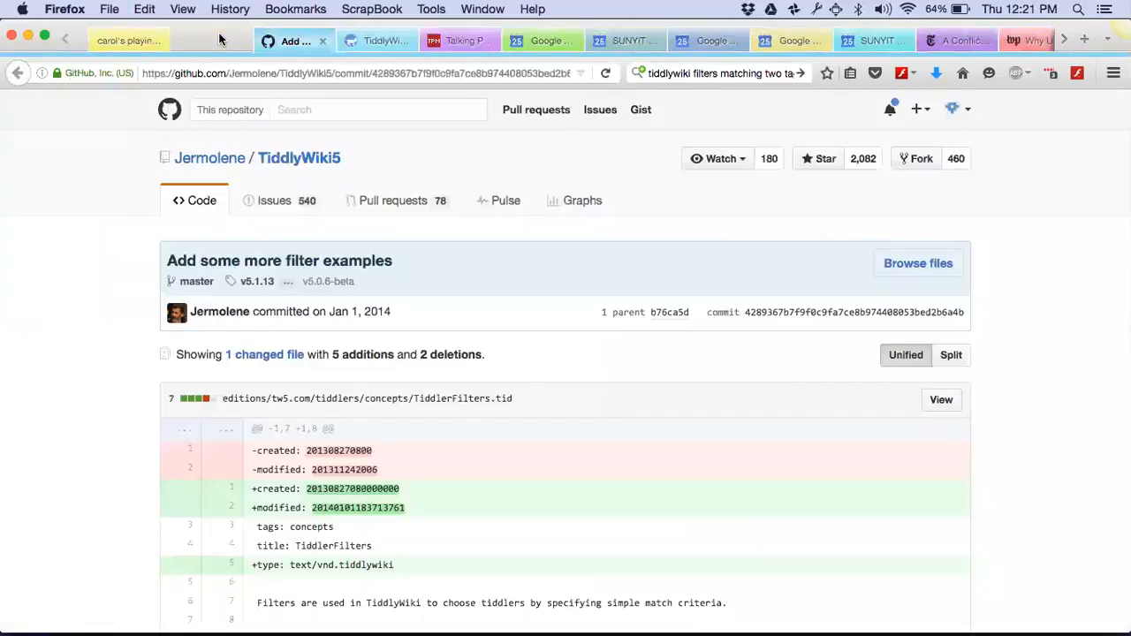
{"action": "key", "text": "super+w"}
{"action": "key", "text": "super+w"}
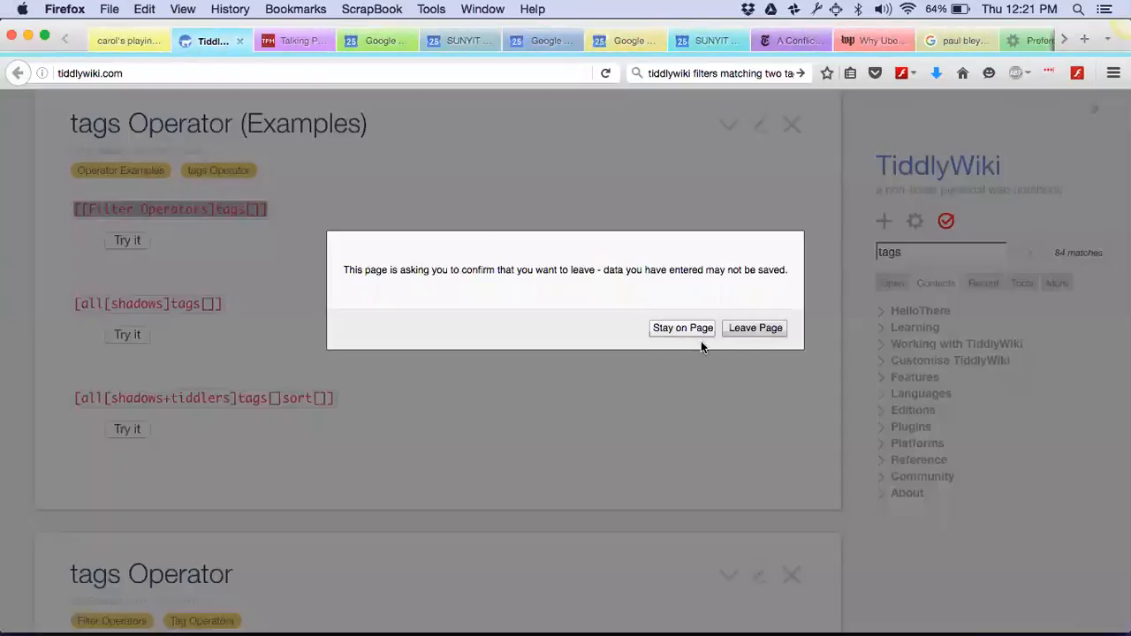
{"action": "left_click", "coordinate": [756, 328]}
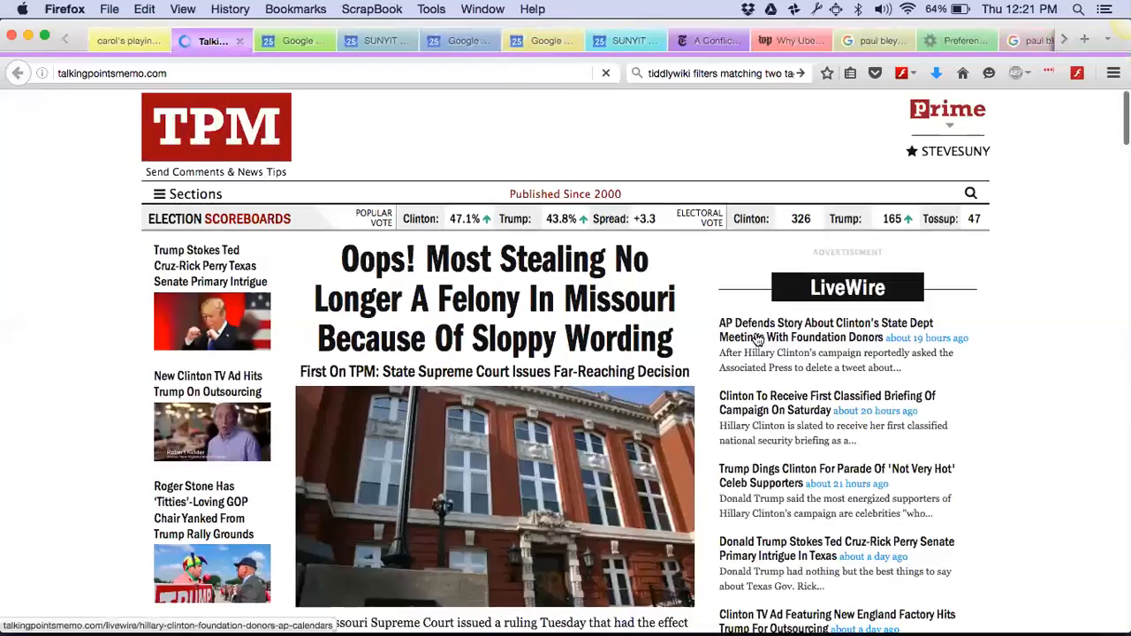
Step: Close the Talking Points Memo, calendar, New York Times, paul bley search and preferences pages, discarding the wiki window
{"action": "key", "text": "super+w"}
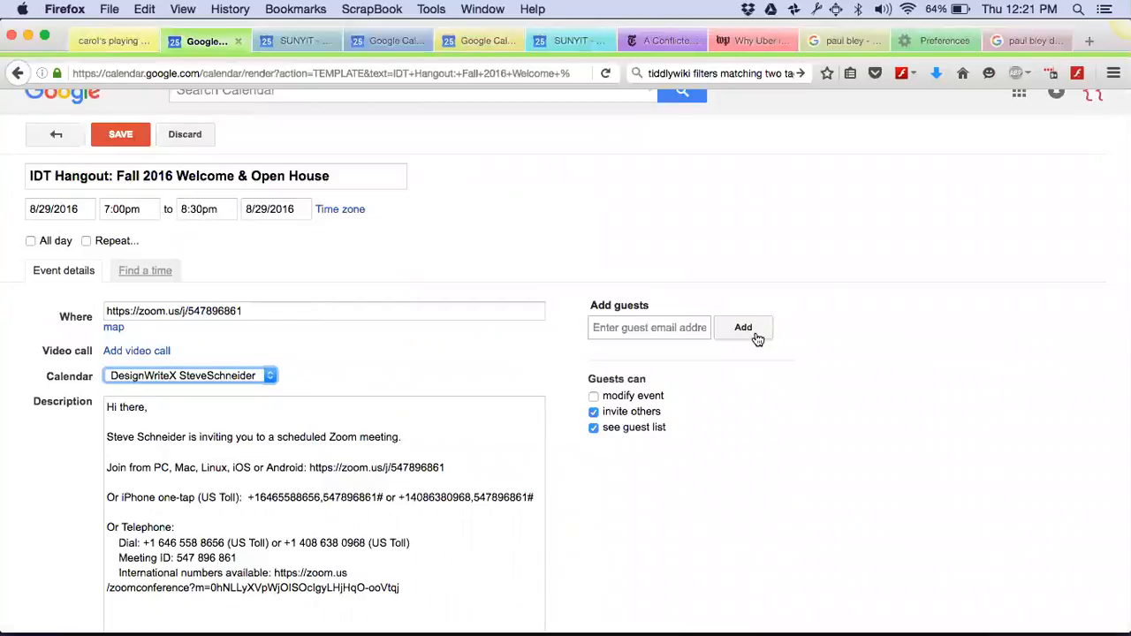
{"action": "key", "text": "super+w"}
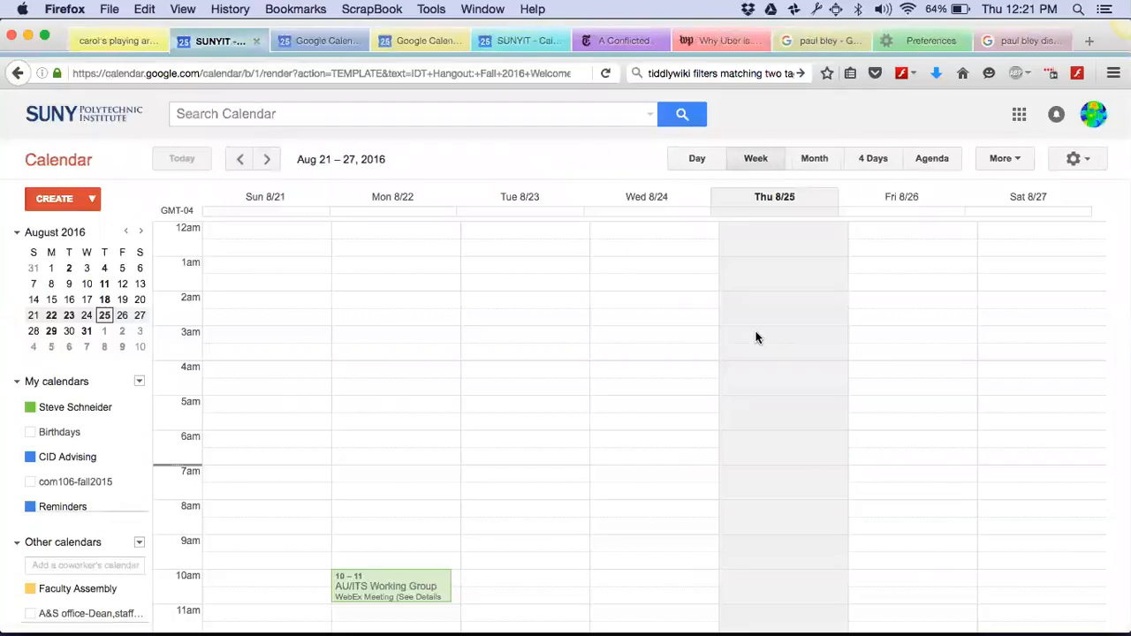
{"action": "key", "text": "super+w"}
{"action": "key", "text": "super+w"}
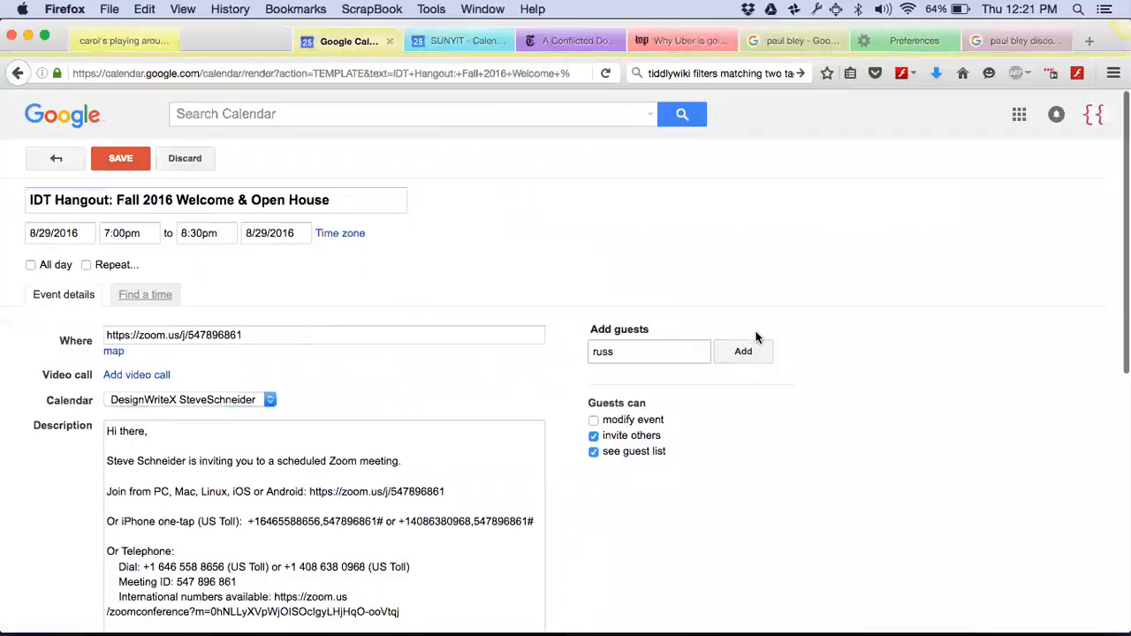
{"action": "key", "text": "super+w"}
{"action": "key", "text": "super+w"}
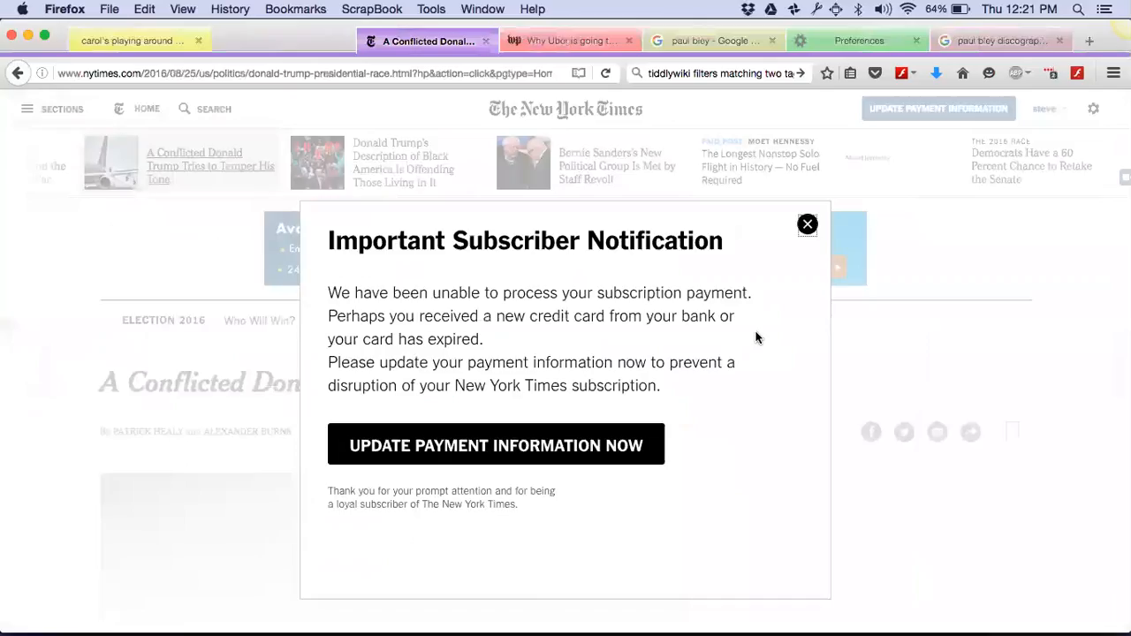
{"action": "key", "text": "super+w"}
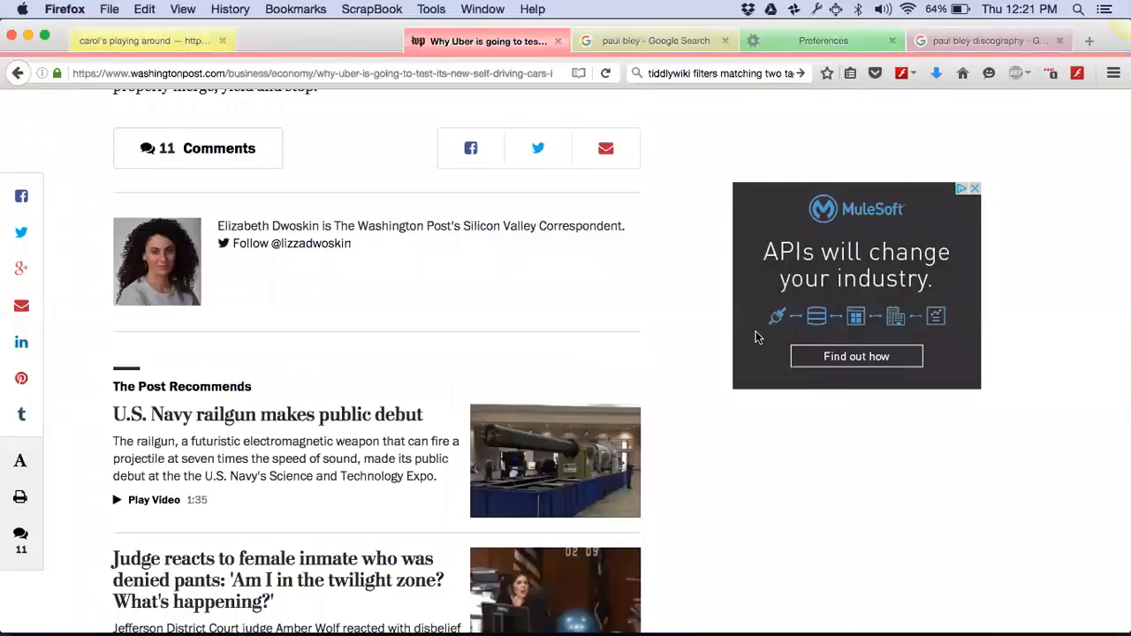
{"action": "key", "text": "super+w"}
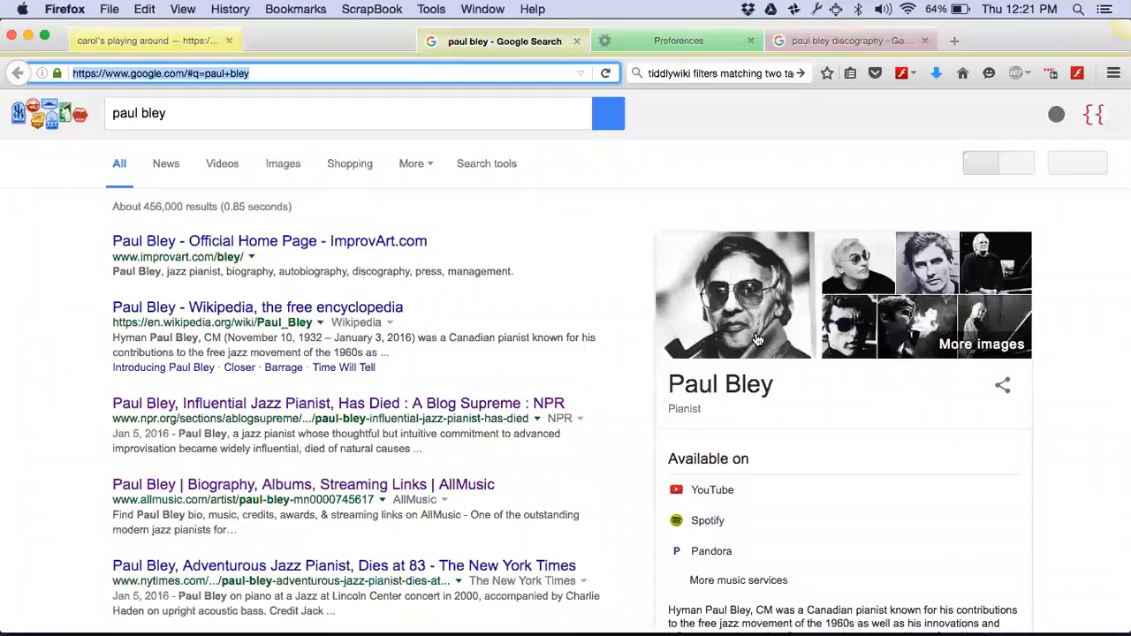
{"action": "key", "text": "super+w"}
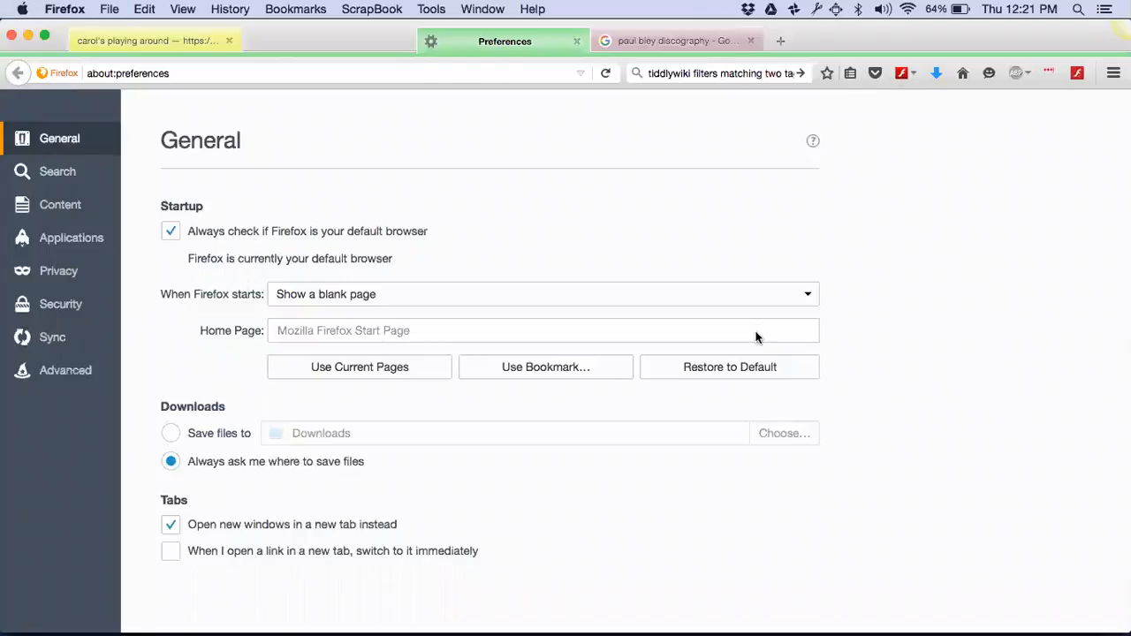
{"action": "key", "text": "super+w"}
{"action": "key", "text": "super+w"}
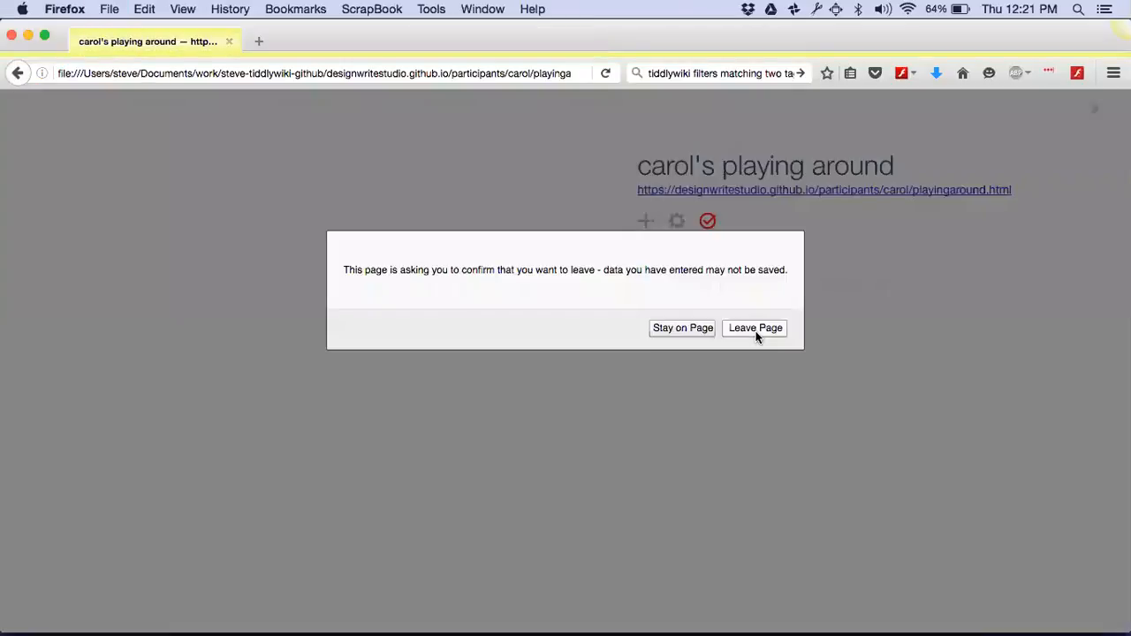
{"action": "left_click", "coordinate": [755, 328]}
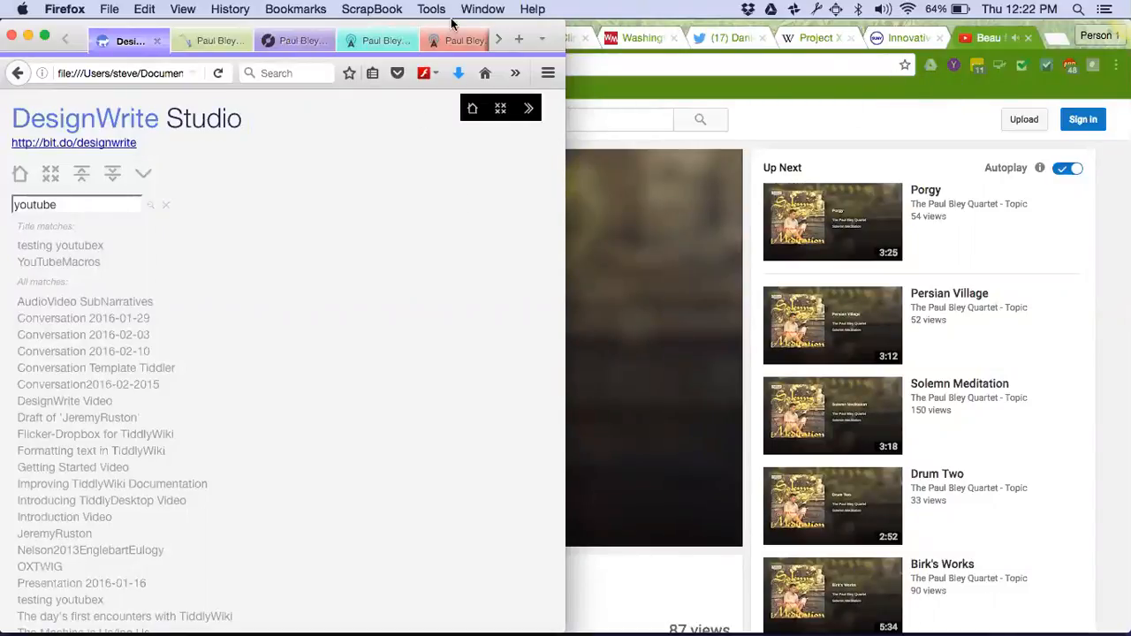
Step: Make the DesignWrite Studio window full screen and close the jazzdisco and Discogs Paul Bley pages
{"action": "left_click", "coordinate": [481, 9]}
{"action": "left_click", "coordinate": [388, 239]}
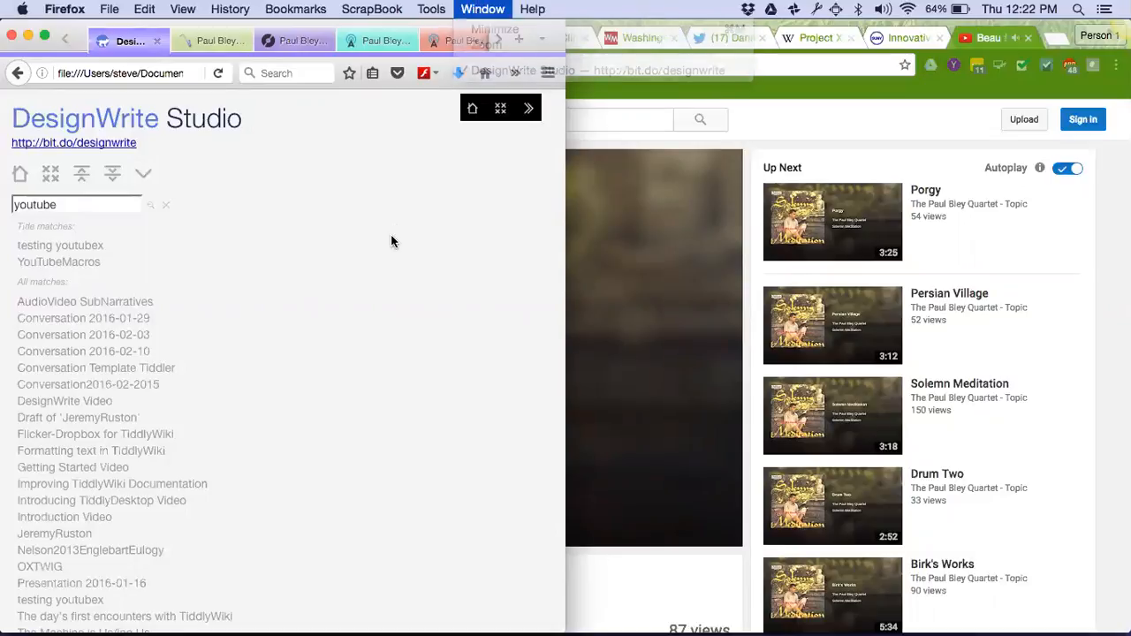
{"action": "key", "text": "ctrl+alt+super+m"}
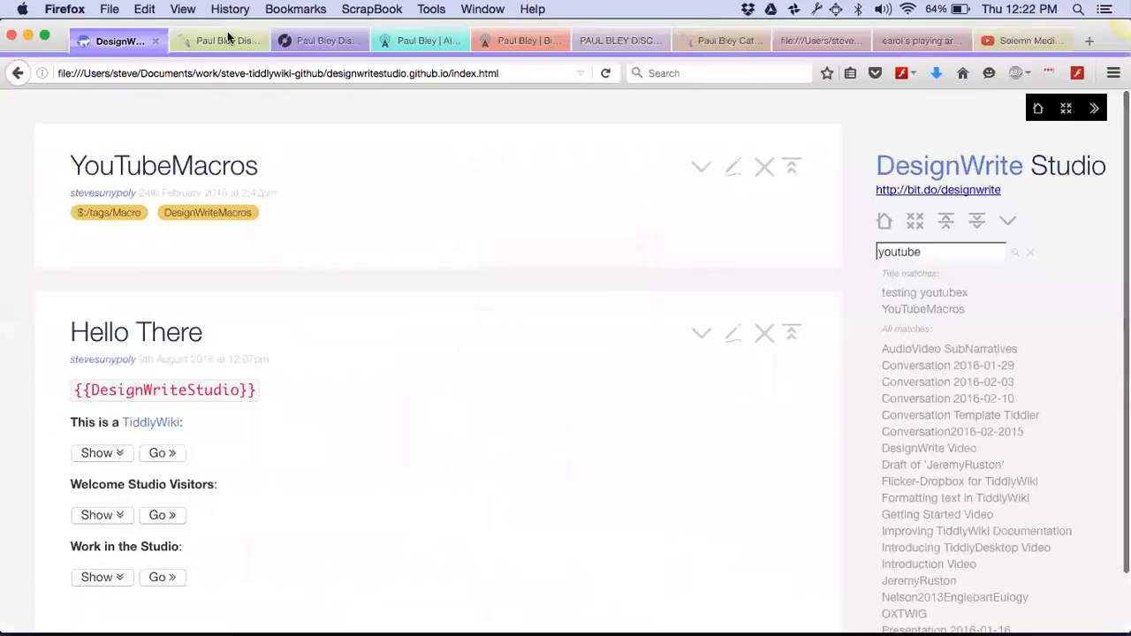
{"action": "left_click", "coordinate": [228, 40]}
{"action": "key", "text": "super+w"}
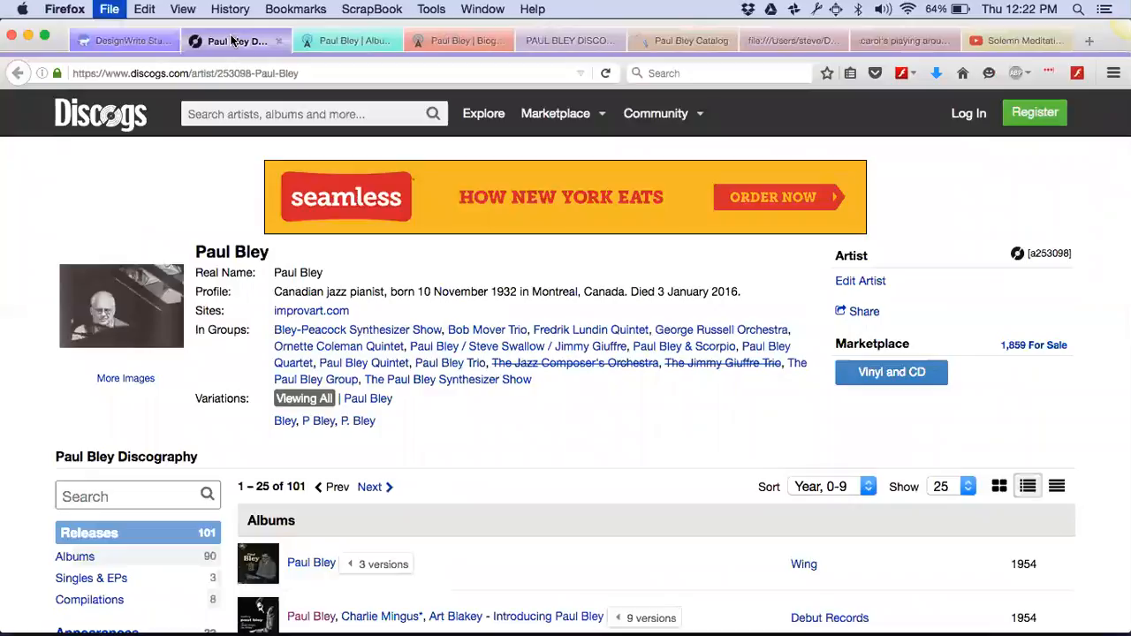
{"action": "key", "text": "super+w"}
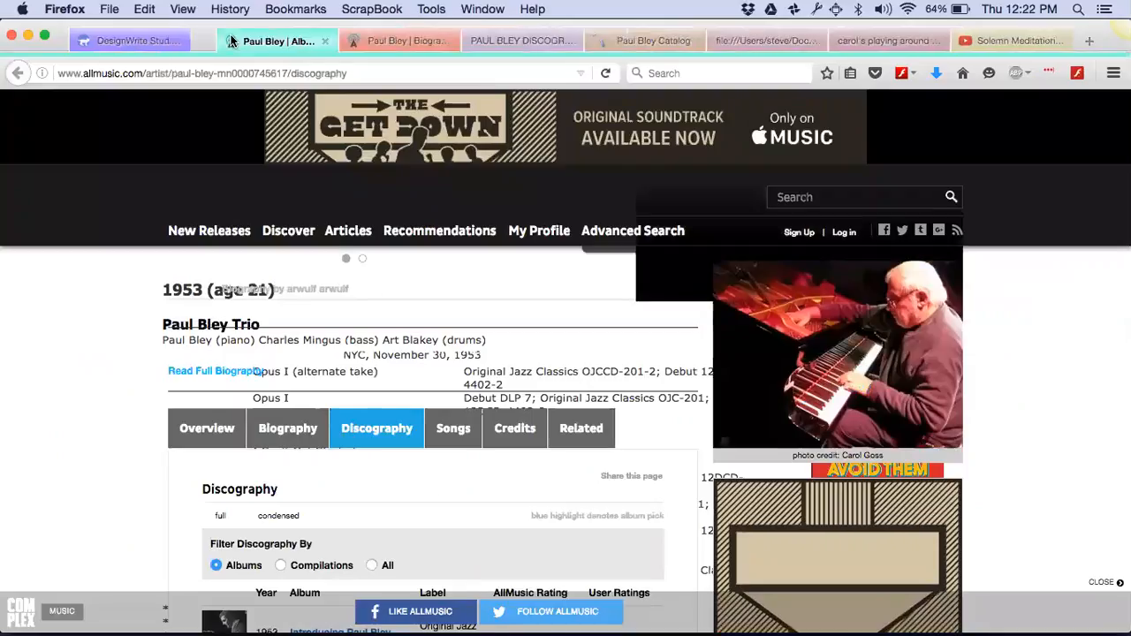
Step: Finish the Persian Village draft in carol's wiki and dock the browser on the right half
{"action": "left_click", "coordinate": [872, 40]}
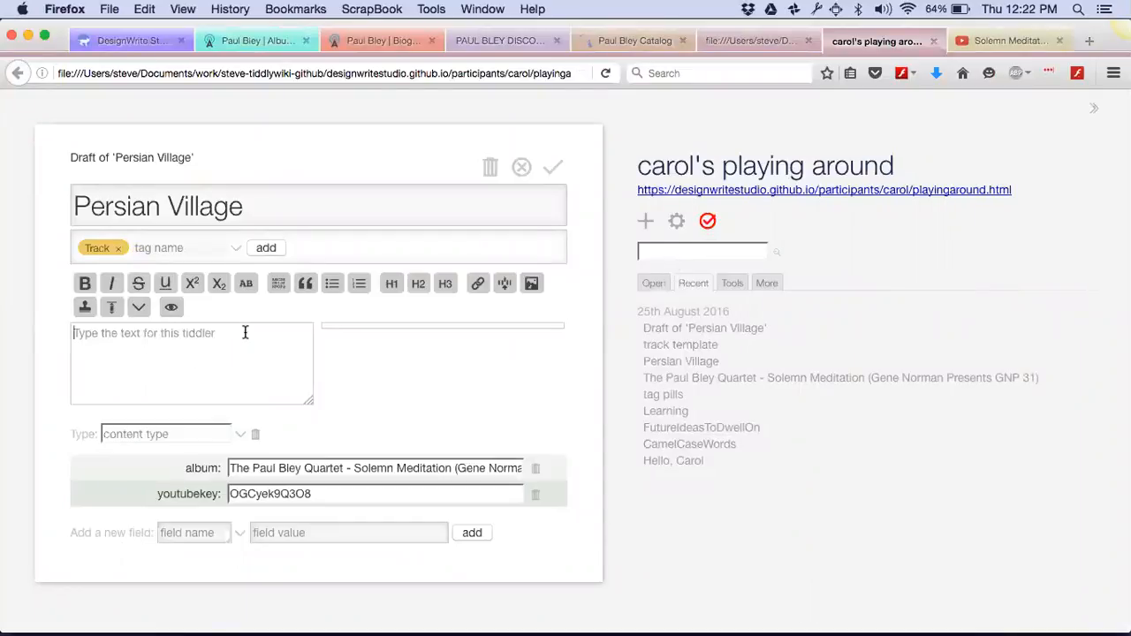
{"action": "left_click", "coordinate": [552, 170]}
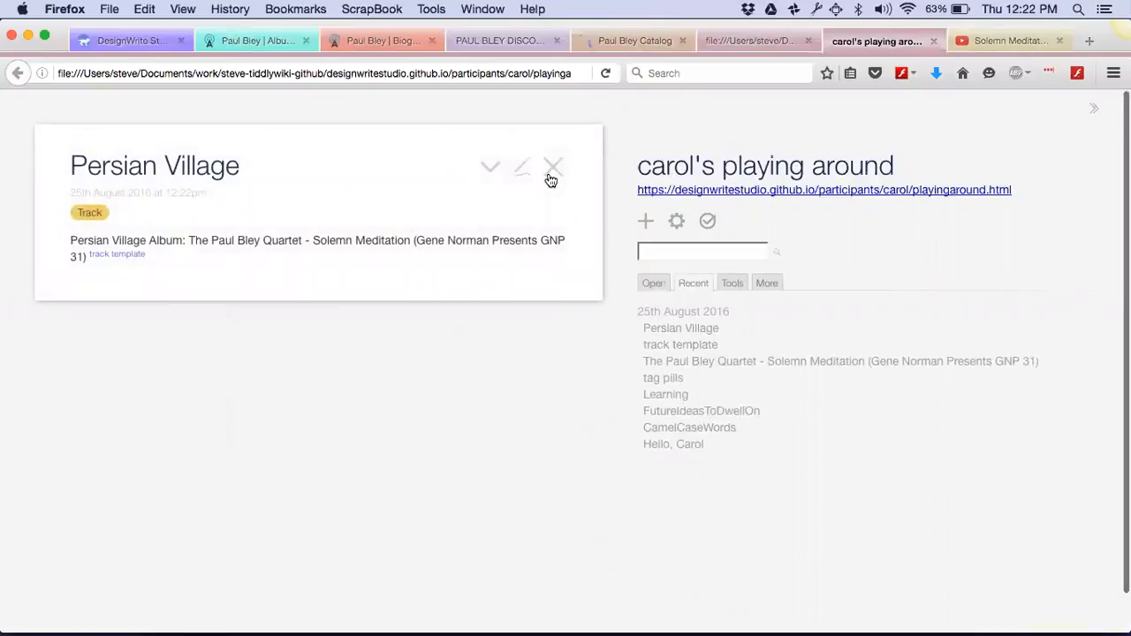
{"action": "key", "text": "ctrl+alt+Right"}
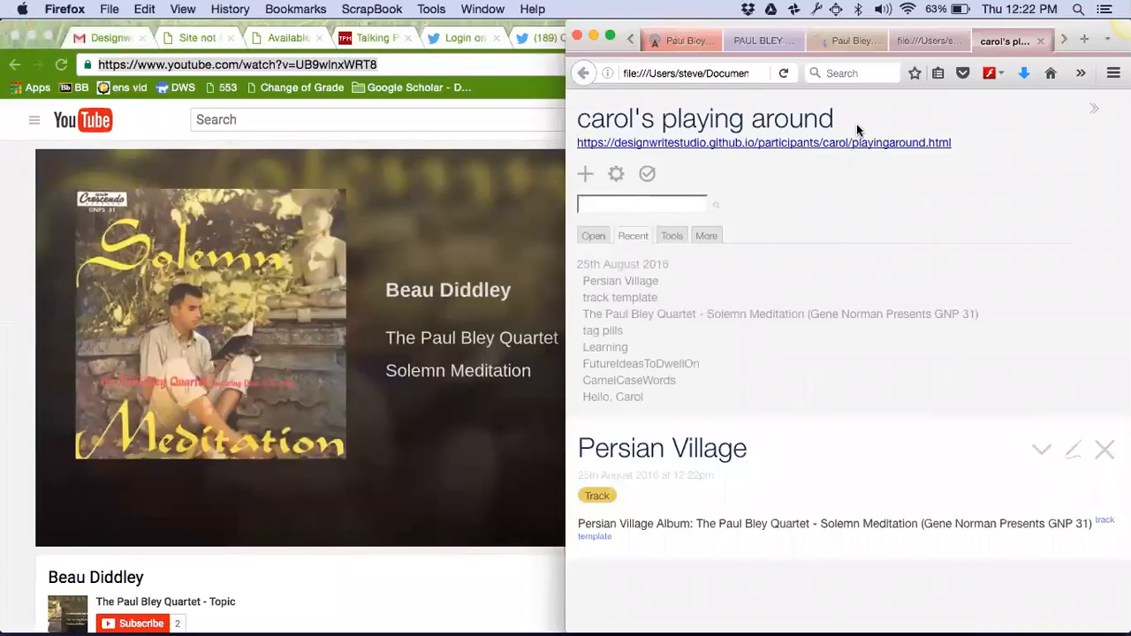
Step: Dock the YouTube window on the left half and look through the Paul Bley discography tabs
{"action": "left_click", "coordinate": [939, 45]}
{"action": "left_click", "coordinate": [677, 41]}
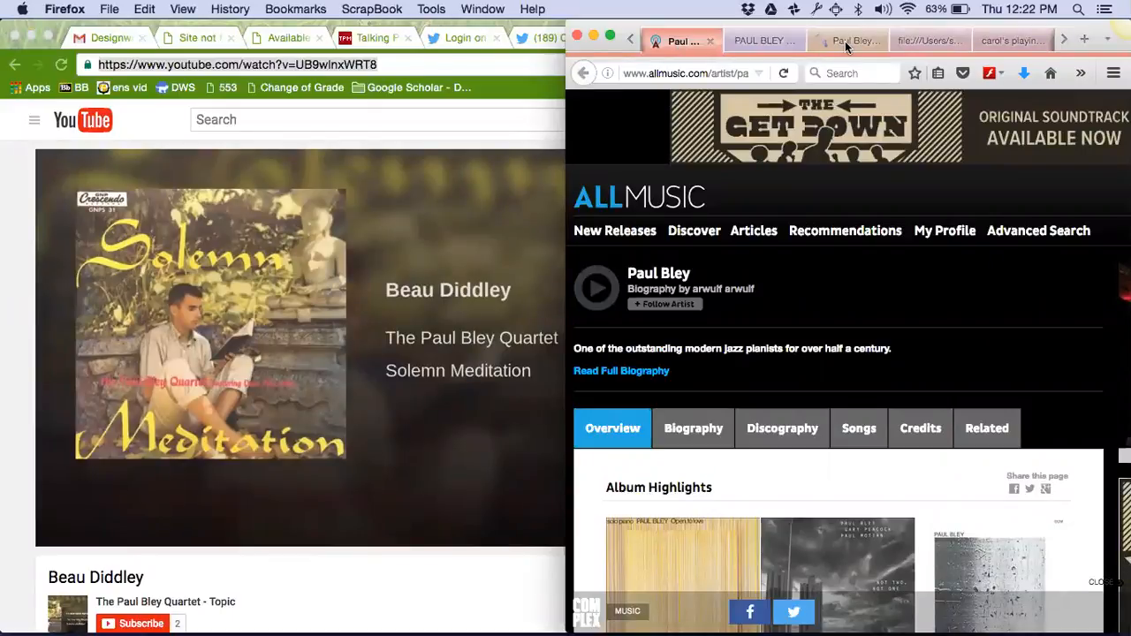
{"action": "left_click", "coordinate": [460, 232]}
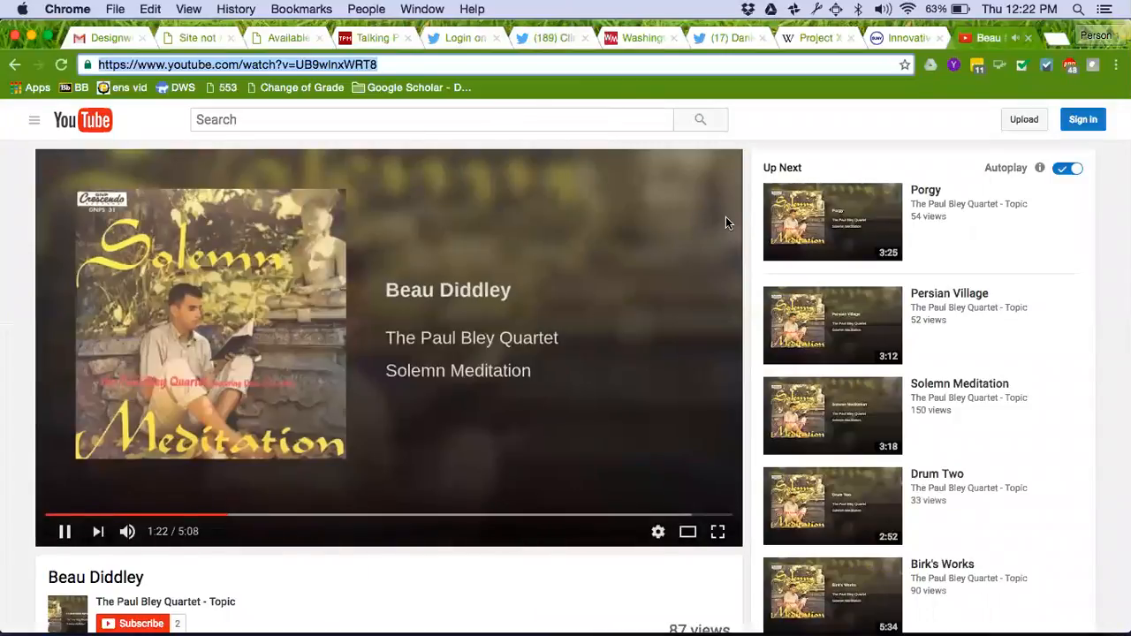
{"action": "key", "text": "ctrl+alt+Left"}
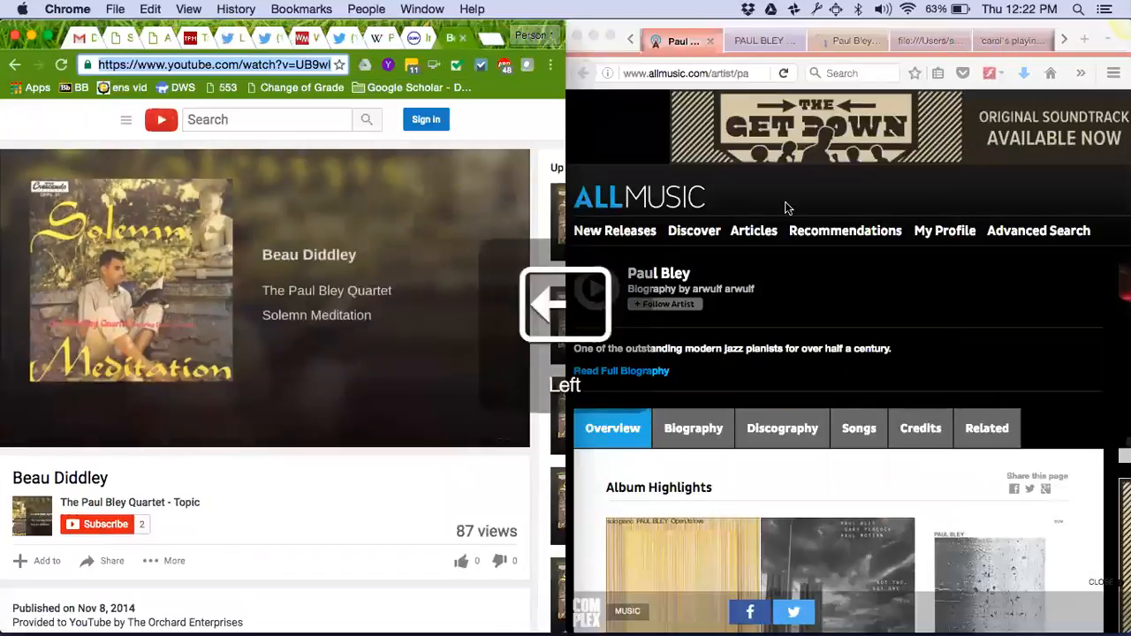
{"action": "left_click", "coordinate": [610, 139]}
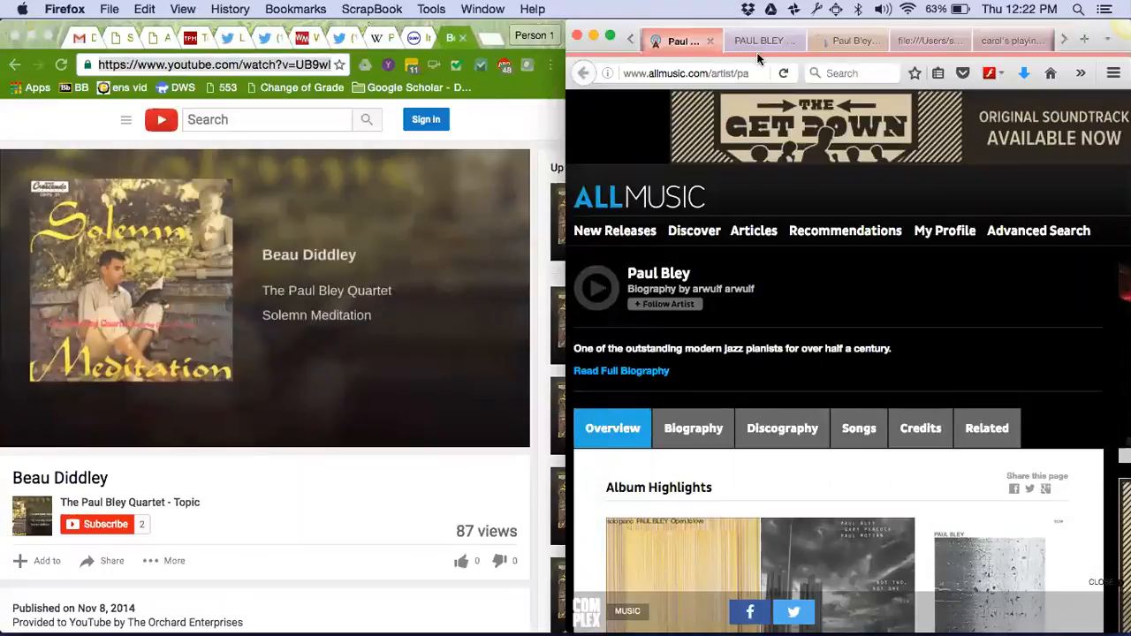
{"action": "left_click", "coordinate": [770, 42]}
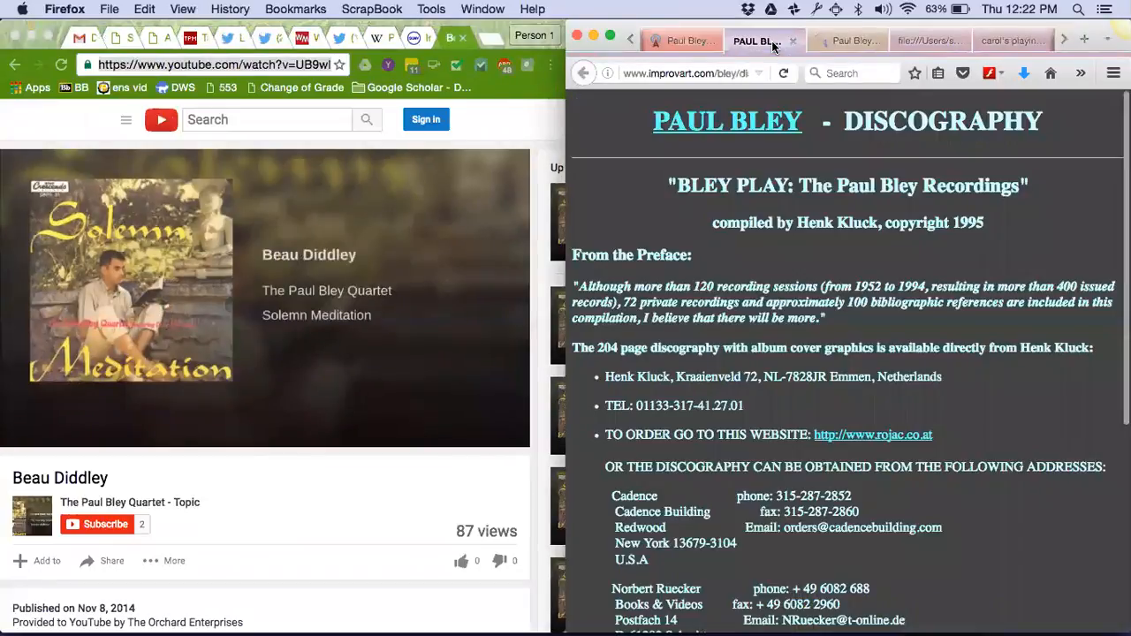
{"action": "left_click", "coordinate": [822, 49]}
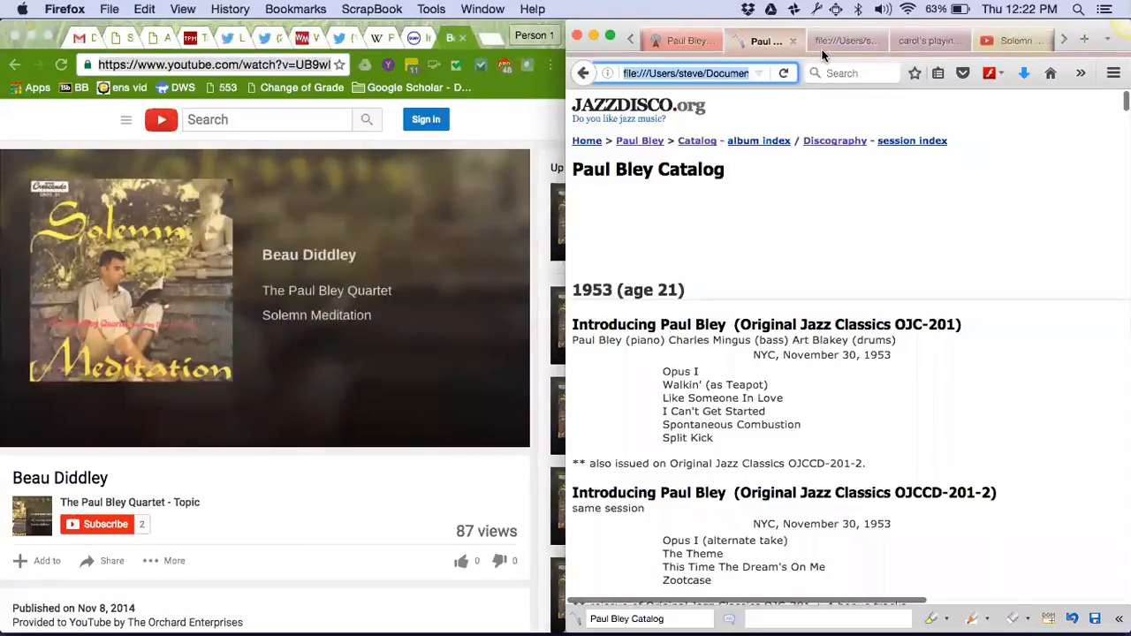
{"action": "left_click", "coordinate": [821, 49]}
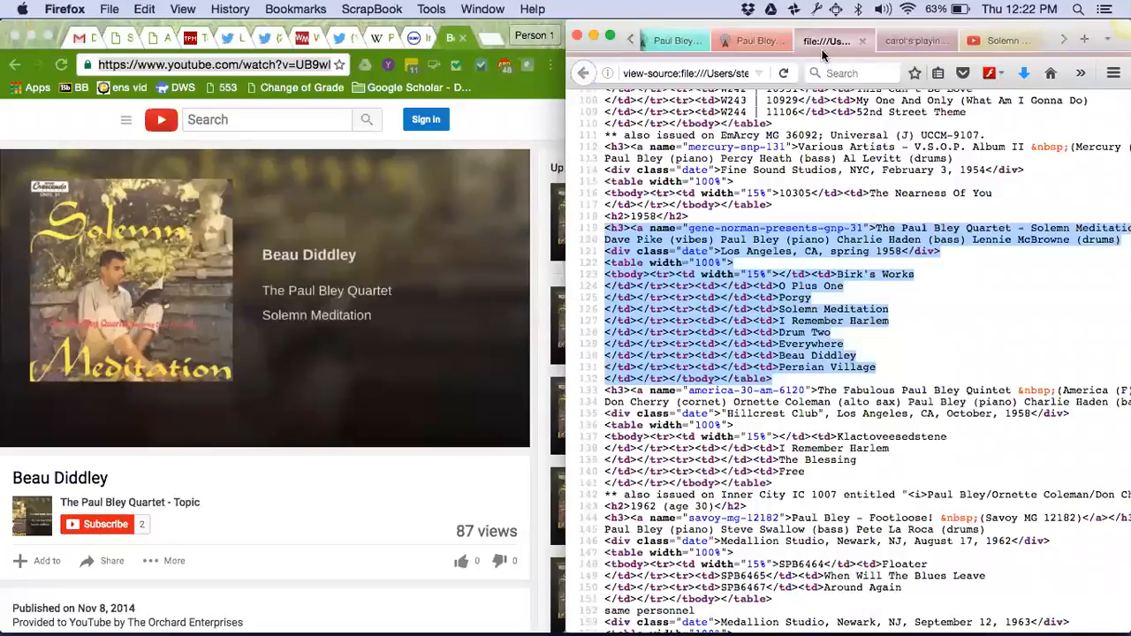
Step: Close the YouTube video, AllMusic biography and album discography tabs, then show DesignWrite Studio
{"action": "key", "text": "ctrl+Tab"}
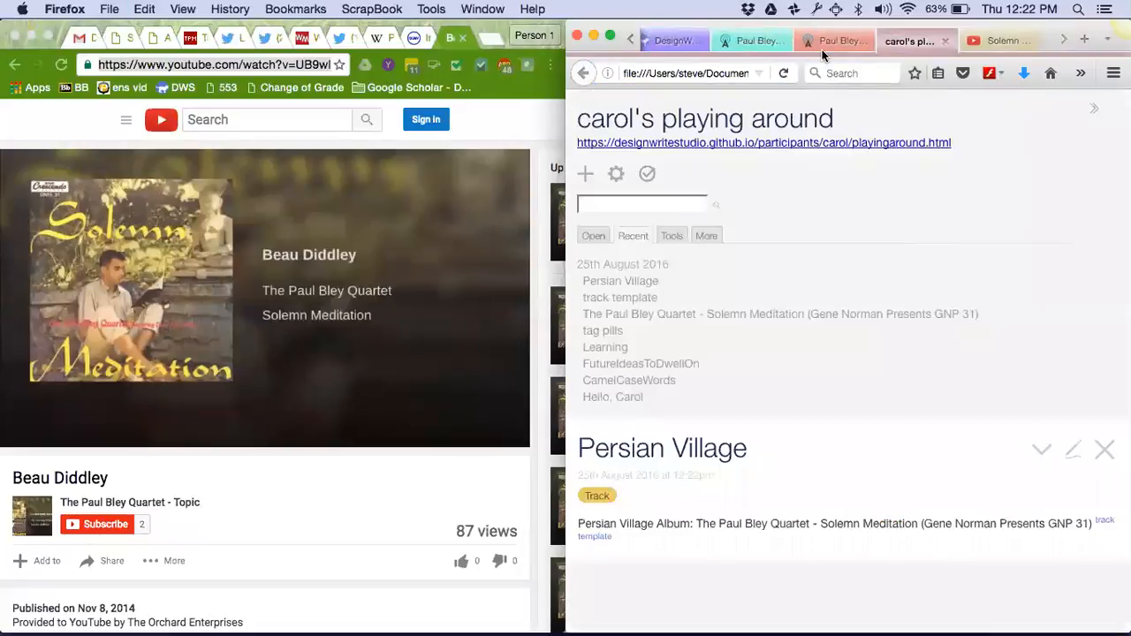
{"action": "left_click", "coordinate": [998, 43]}
{"action": "key", "text": "super+w"}
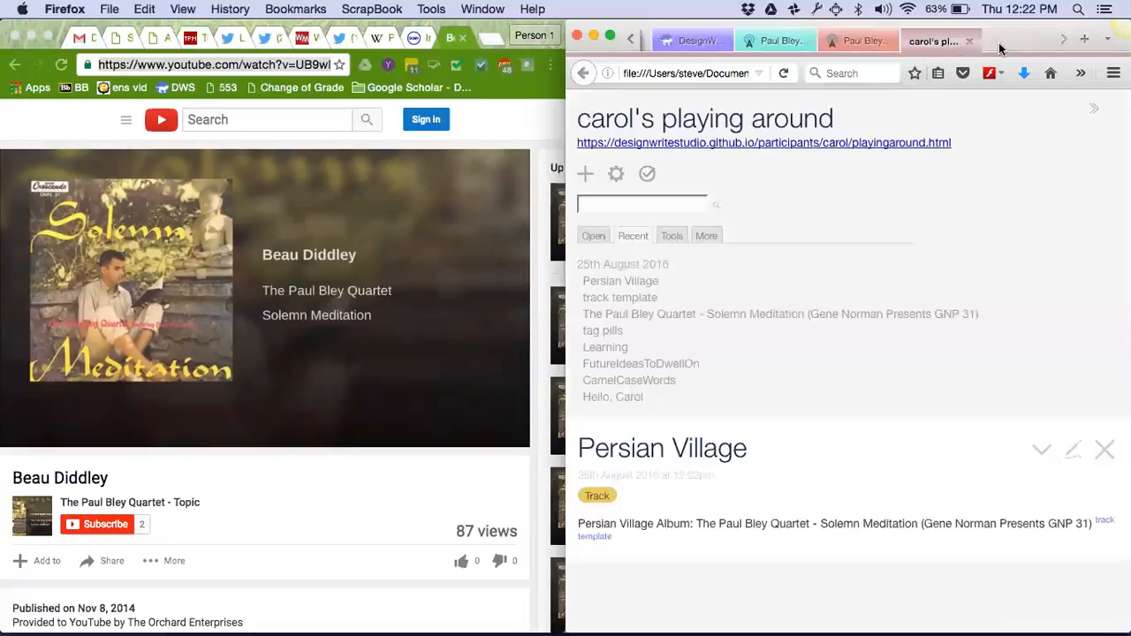
{"action": "left_click", "coordinate": [910, 41]}
{"action": "key", "text": "super+w"}
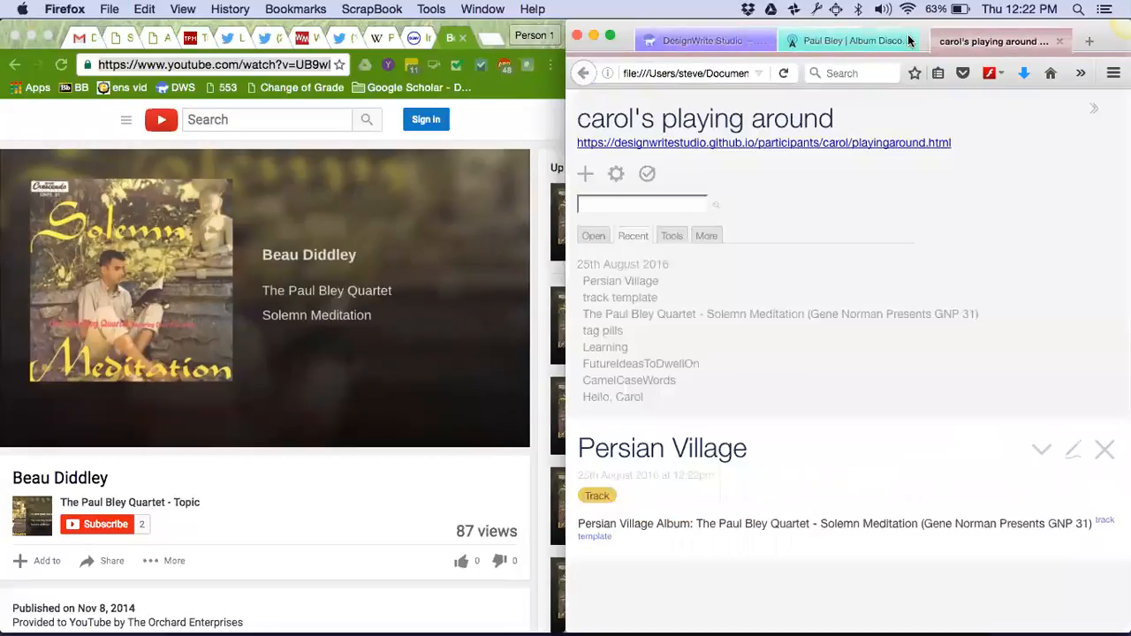
{"action": "left_click", "coordinate": [841, 40]}
{"action": "key", "text": "super+w"}
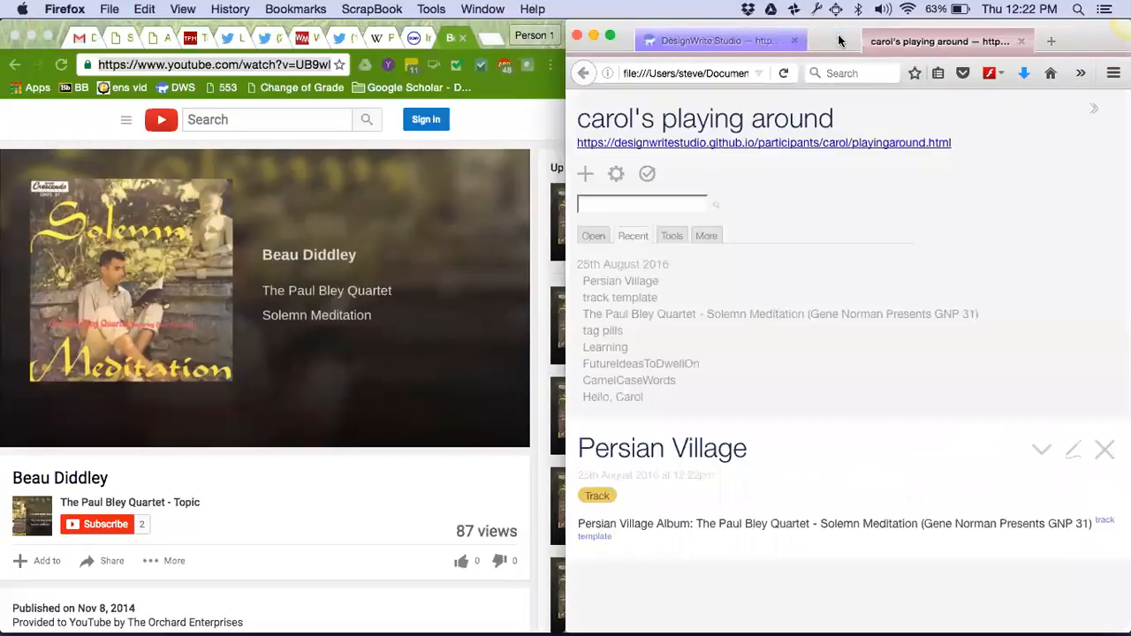
{"action": "left_click", "coordinate": [758, 49]}
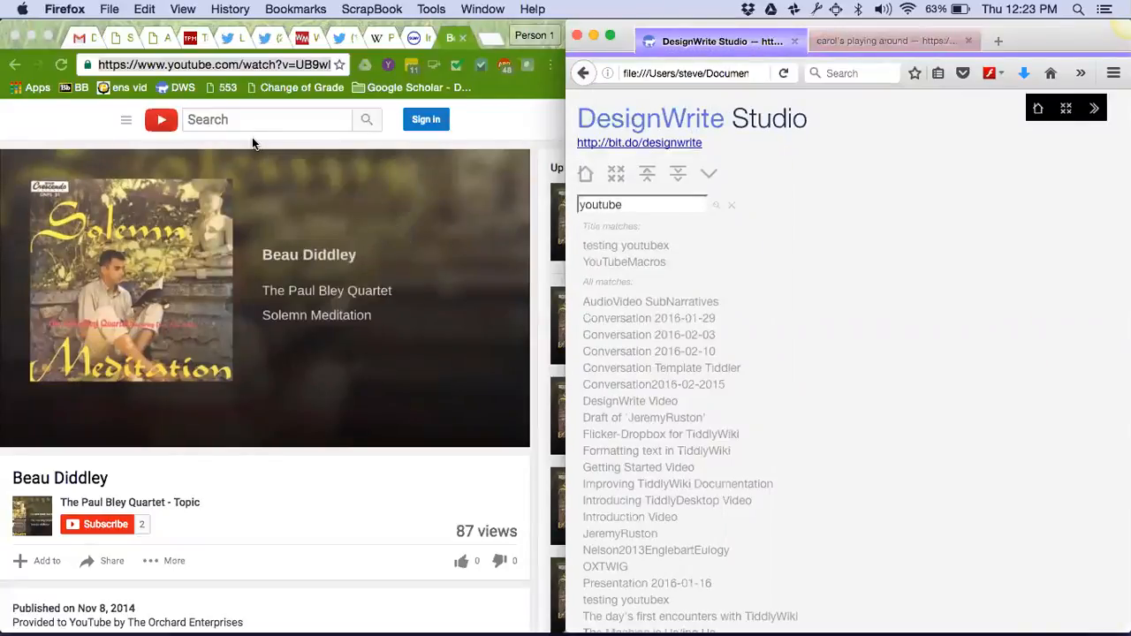
Step: Move DesignWrite Studio into its own window on the left half and lower the system volume
{"action": "key", "text": "super+shift+n"}
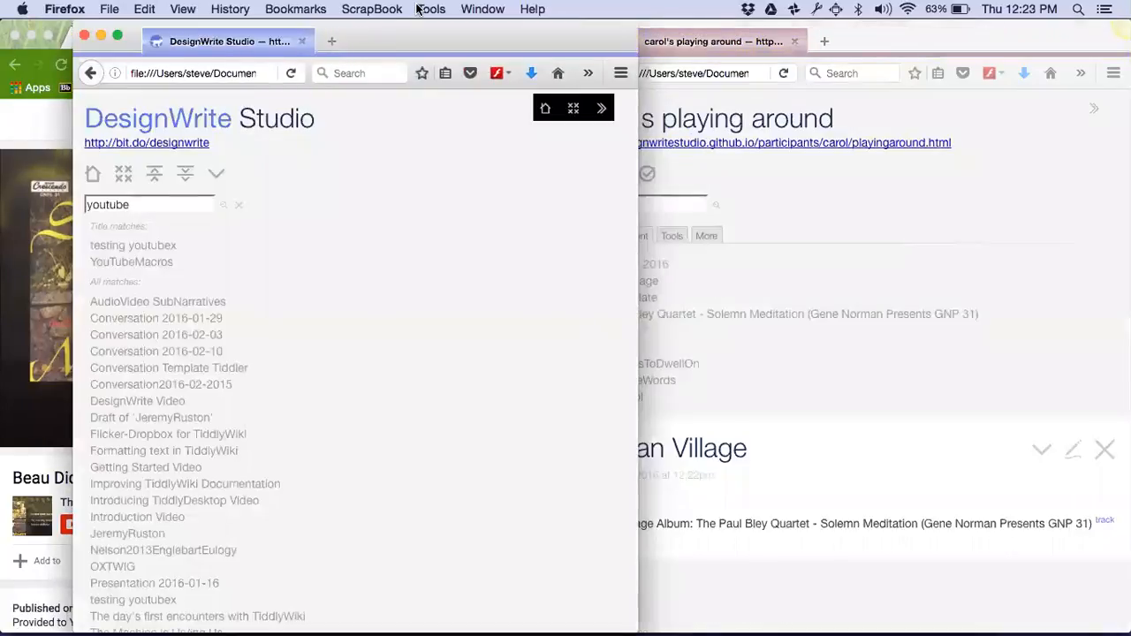
{"action": "key", "text": "super+alt+Left"}
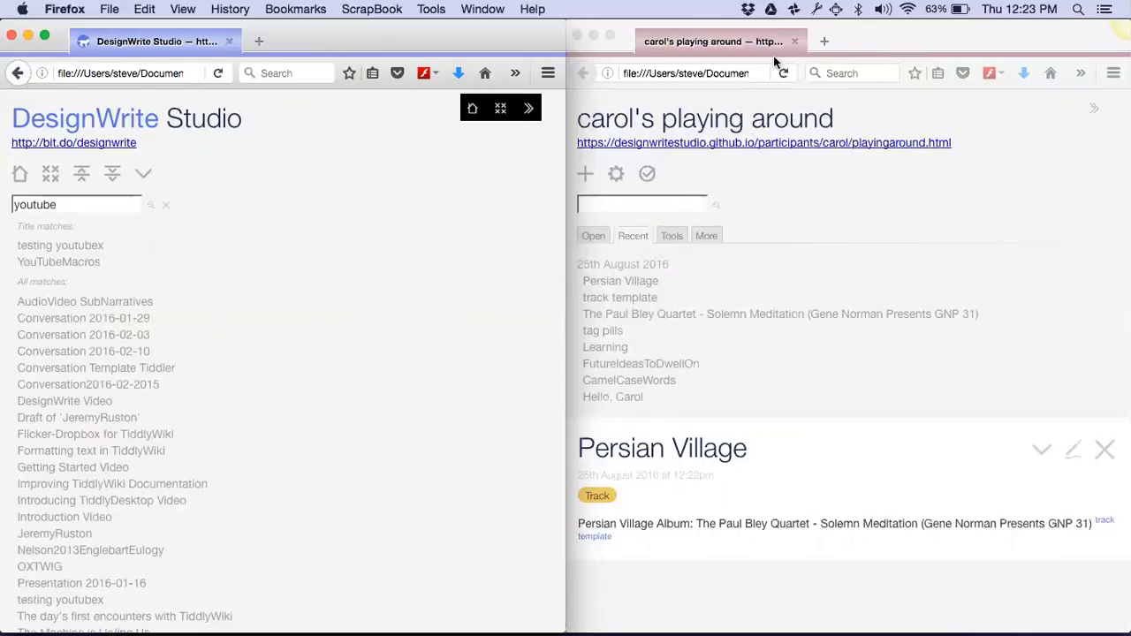
{"action": "left_click", "coordinate": [908, 10]}
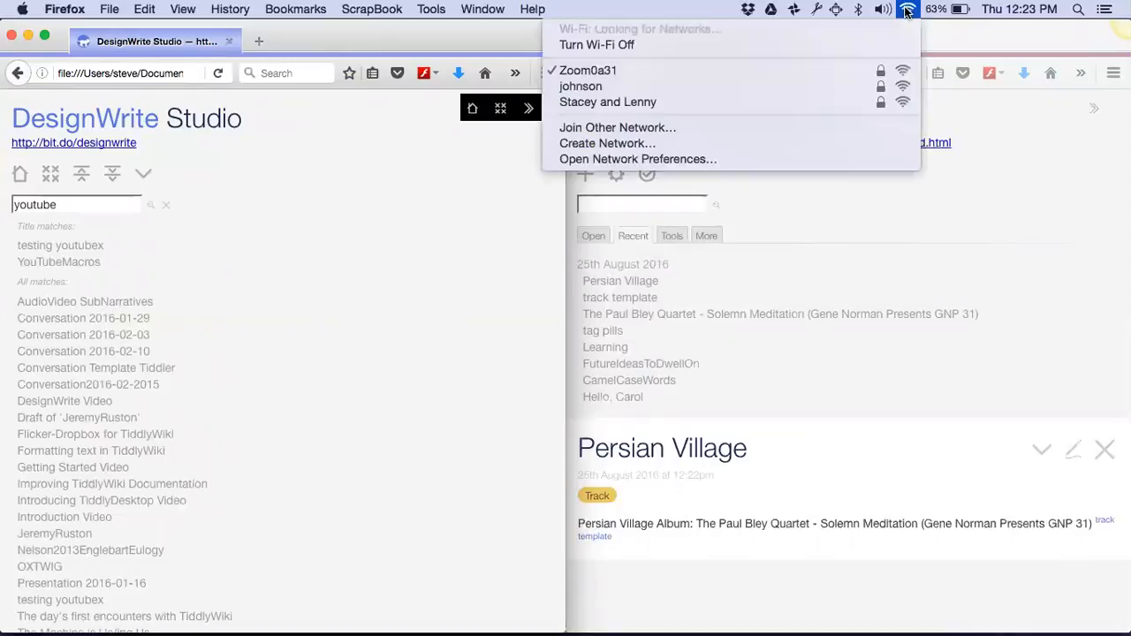
{"action": "left_click", "coordinate": [882, 9]}
{"action": "left_click_drag", "start_coordinate": [882, 24], "coordinate": [880, 55]}
Step: Drag YouTubeMacros into carol's wiki, import it, and close the import report
{"action": "left_click_drag", "start_coordinate": [100, 265], "coordinate": [871, 223]}
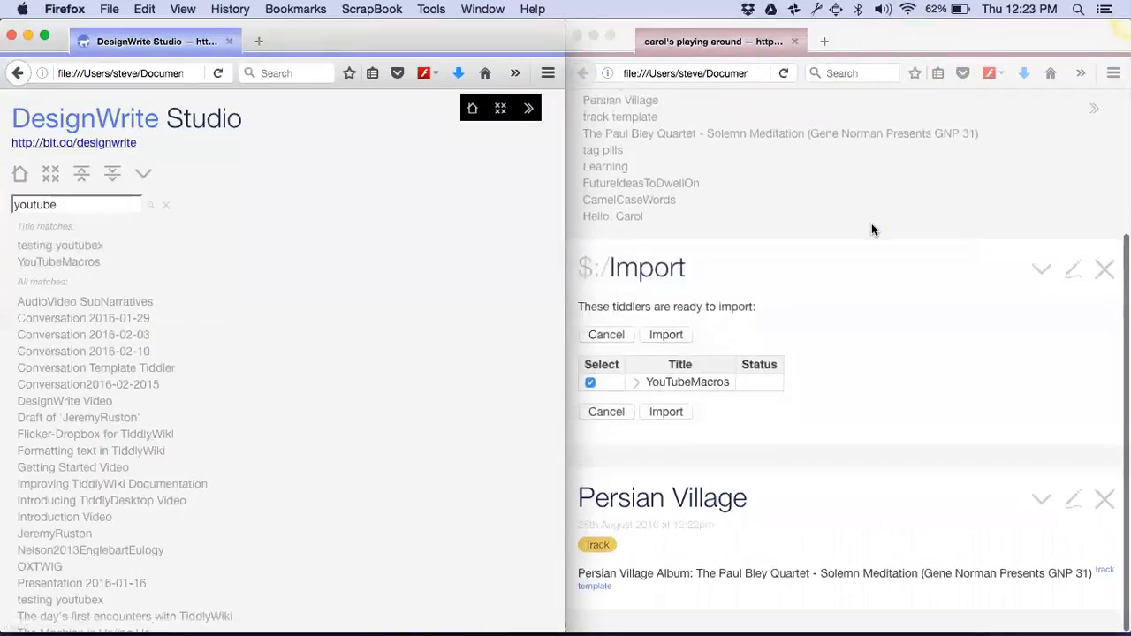
{"action": "left_click", "coordinate": [676, 413]}
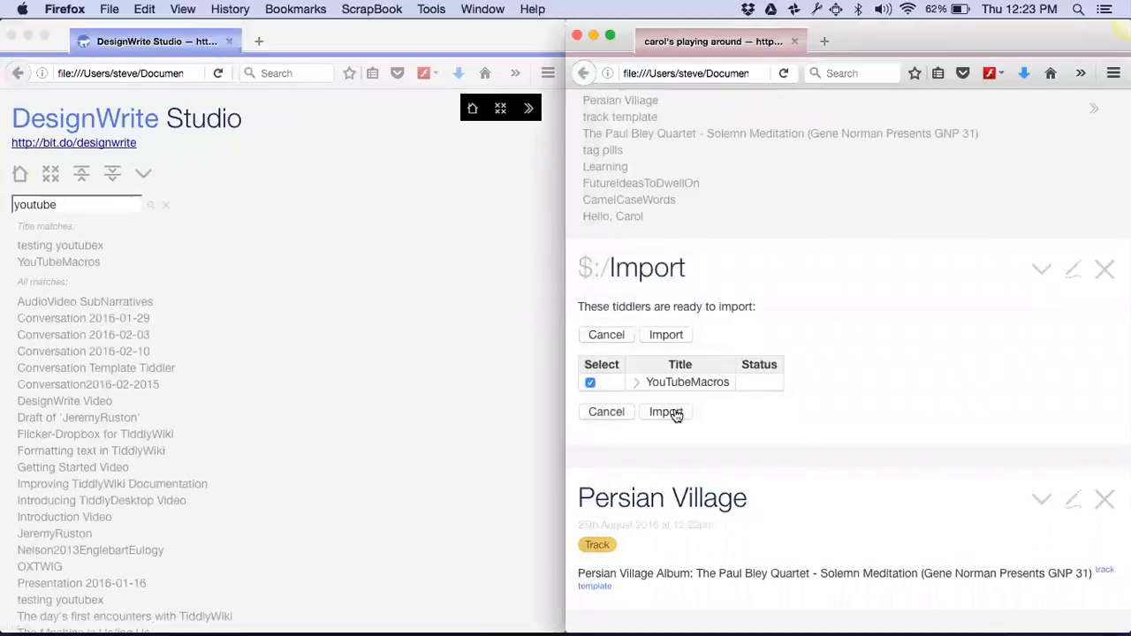
{"action": "left_click", "coordinate": [675, 413]}
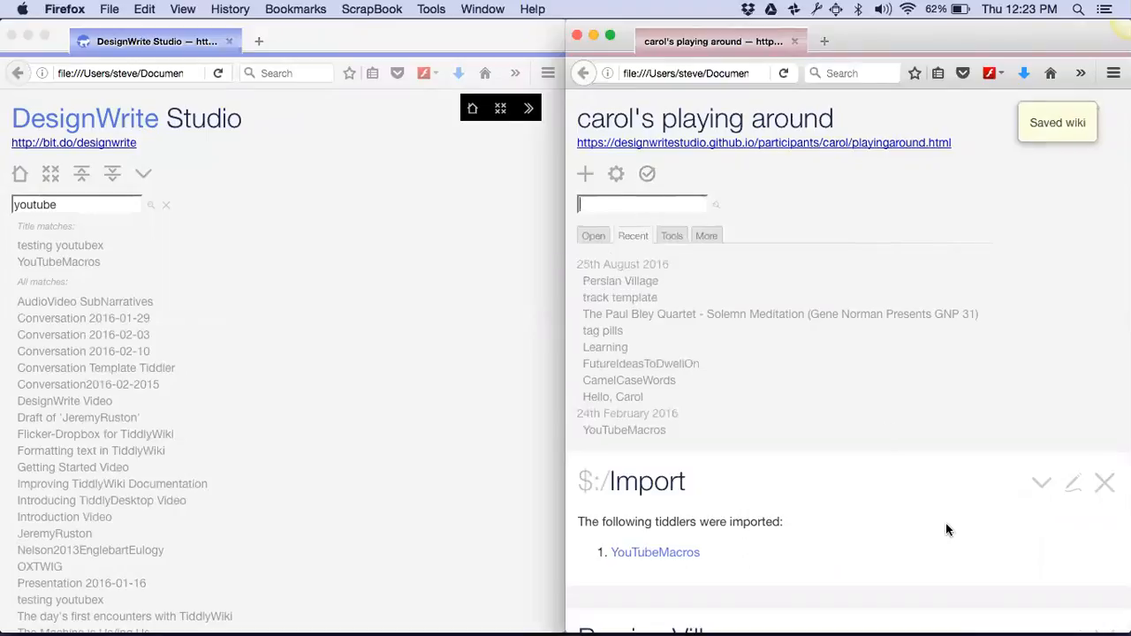
{"action": "scroll", "coordinate": [946, 524], "scroll_direction": "down", "scroll_amount": 3}
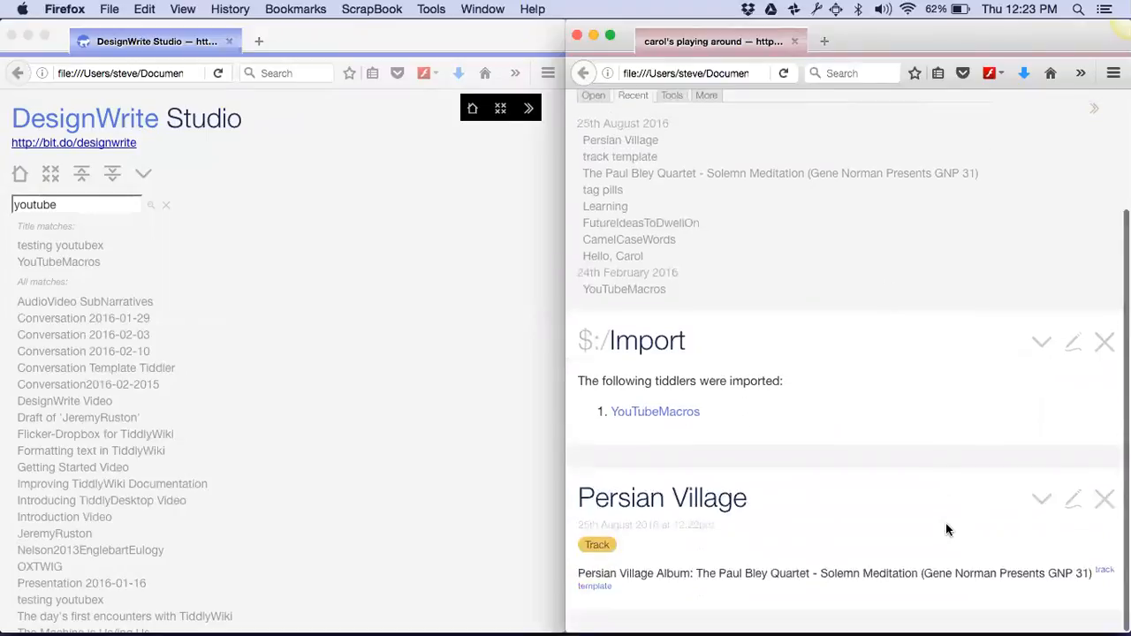
{"action": "left_click", "coordinate": [1105, 345]}
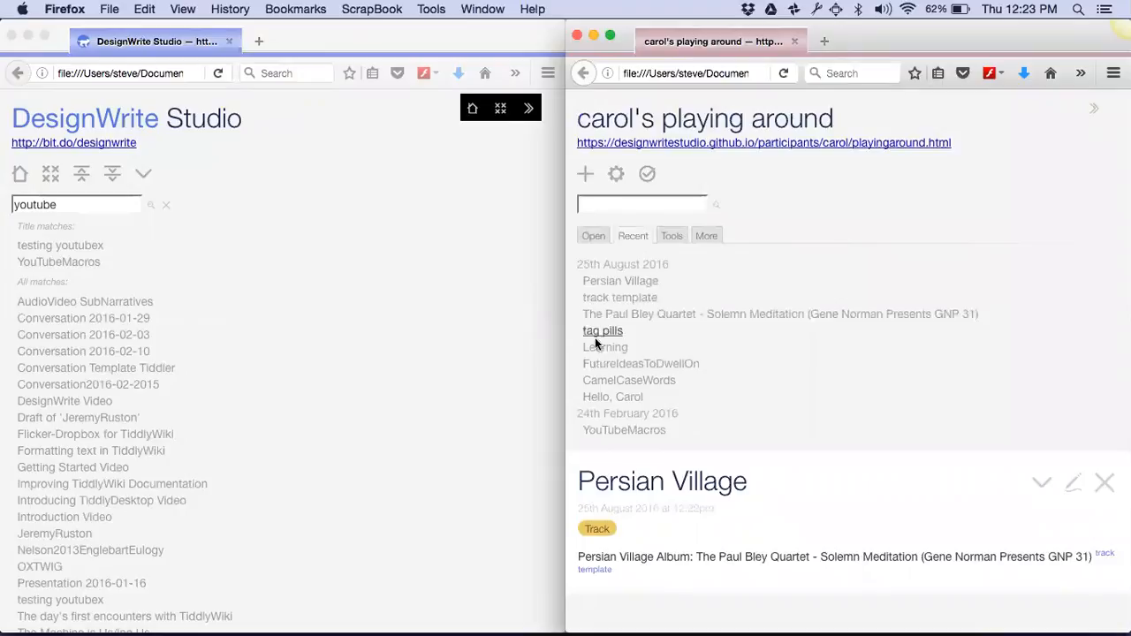
Step: Open YouTubeMacros from Recent, inspect the youtube-link and youtube-embed macro names, then cancel the draft
{"action": "left_click", "coordinate": [616, 430]}
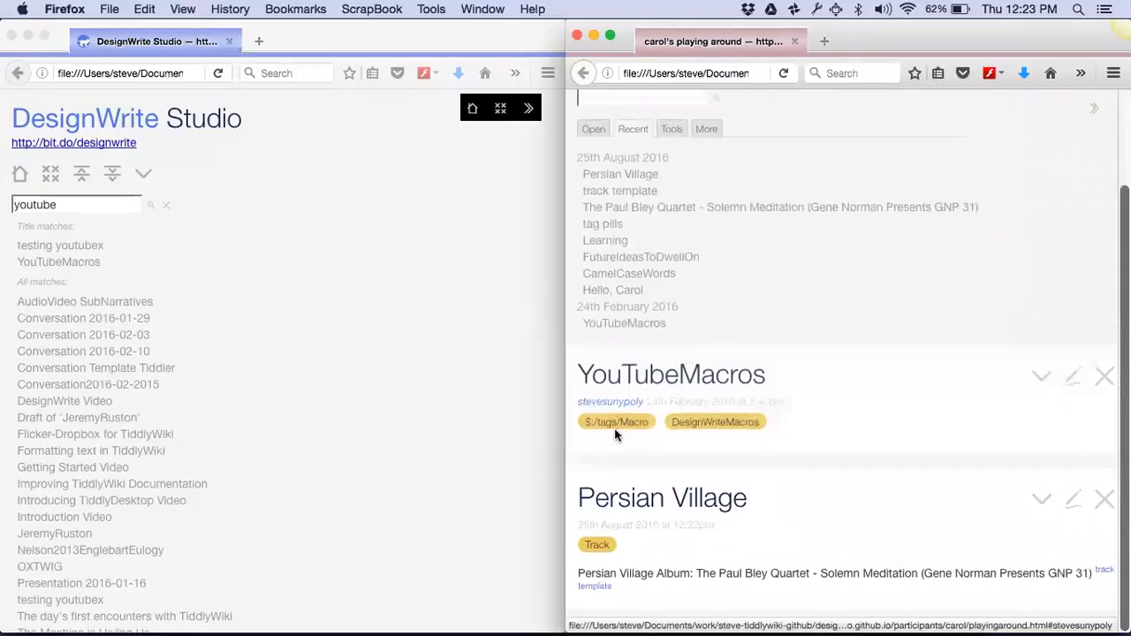
{"action": "left_click", "coordinate": [1073, 369]}
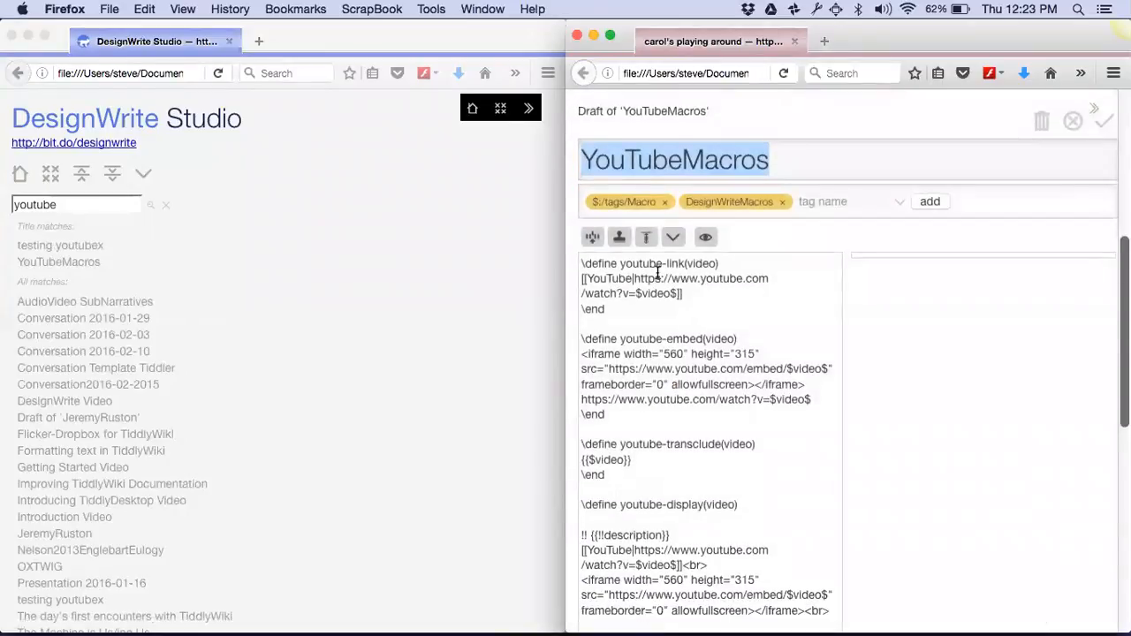
{"action": "left_click_drag", "start_coordinate": [619, 263], "coordinate": [685, 262]}
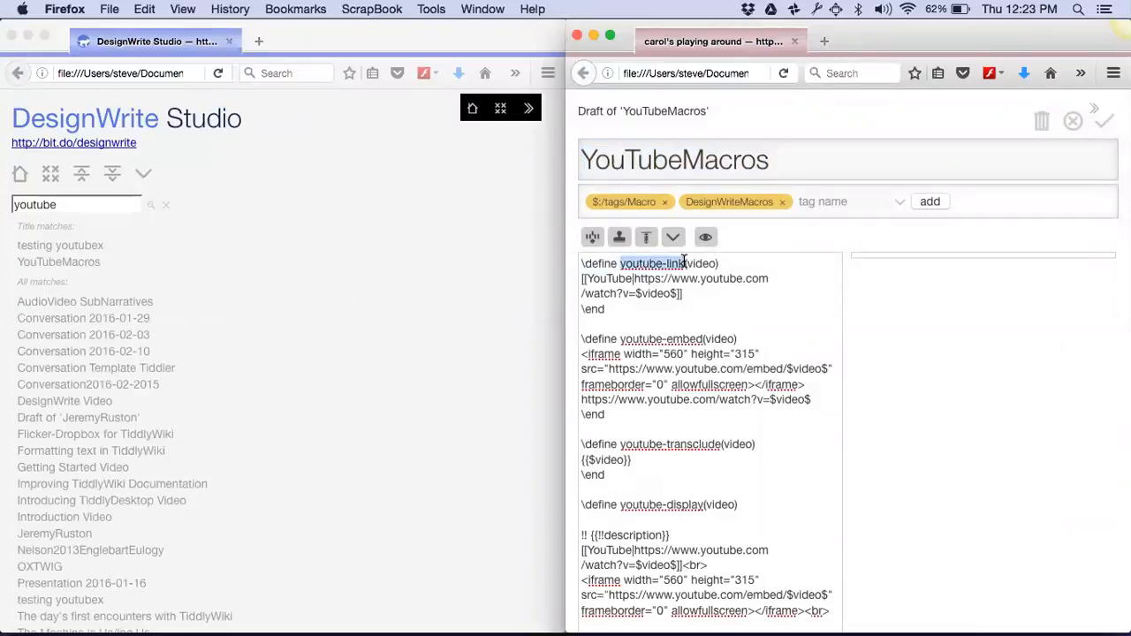
{"action": "left_click_drag", "start_coordinate": [619, 338], "coordinate": [703, 339]}
{"action": "key", "text": "super+c"}
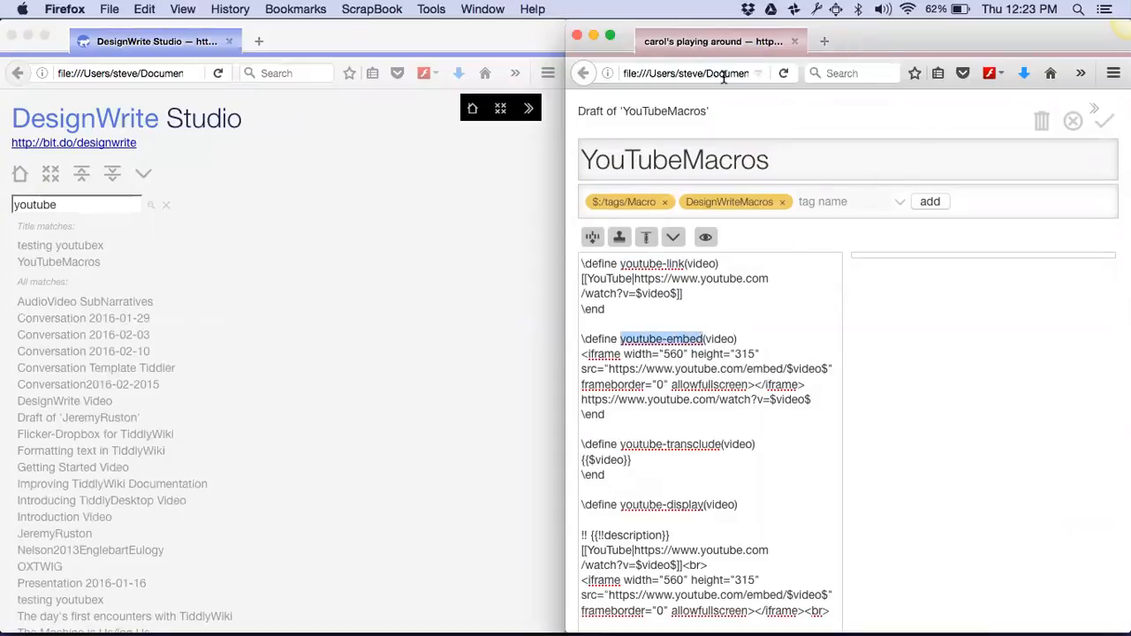
{"action": "left_click", "coordinate": [1073, 121]}
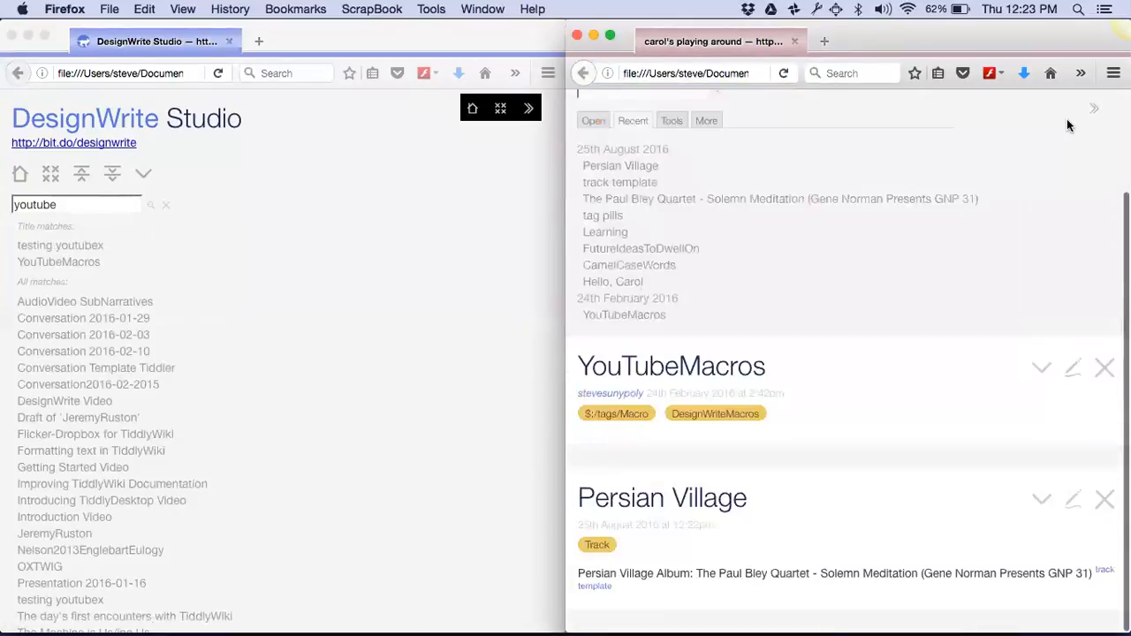
Step: Edit the Persian Village tiddler and paste youtube-embed into its body
{"action": "left_click", "coordinate": [1064, 502]}
{"action": "left_click", "coordinate": [742, 416]}
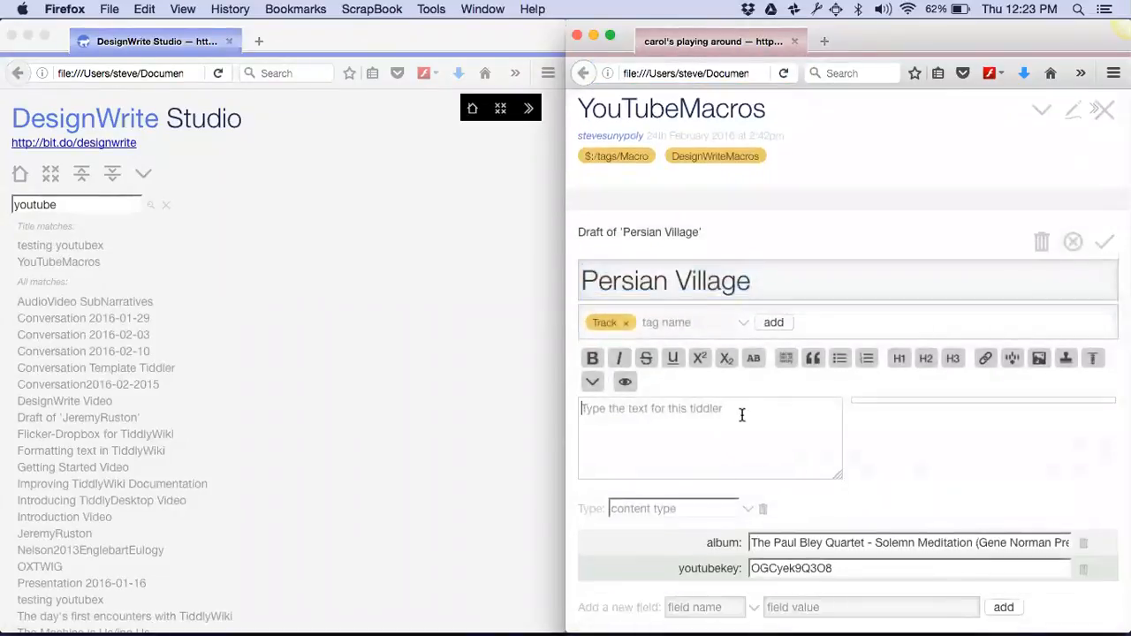
{"action": "key", "text": "super+v"}
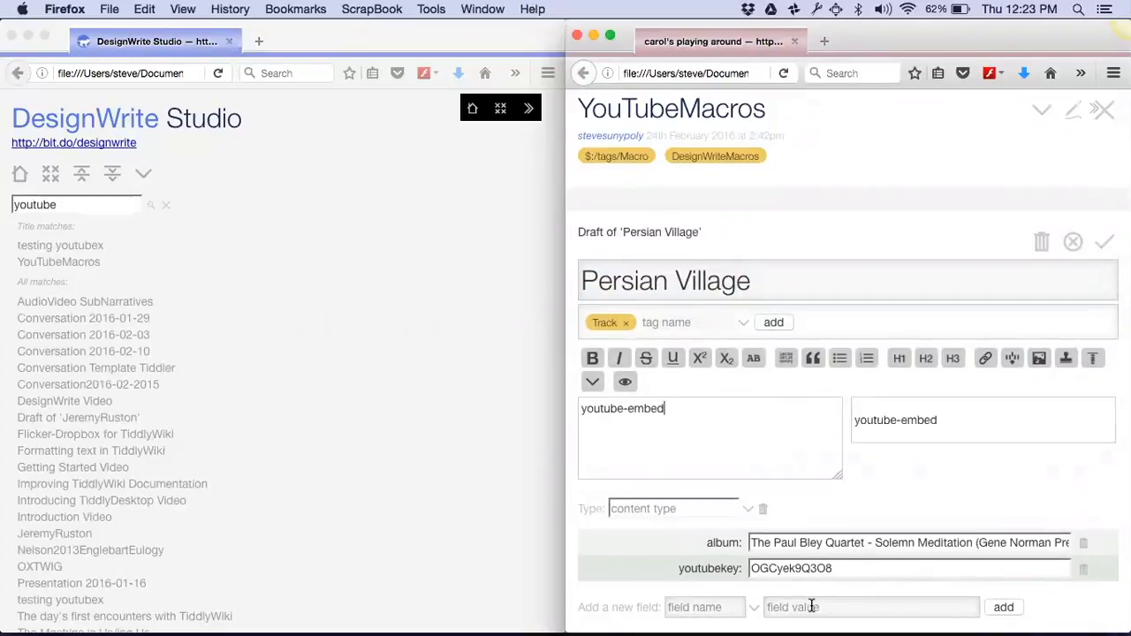
Step: Add a new field named video with the youtubekey value OGCyek9Q3O8
{"action": "double_click", "coordinate": [787, 569]}
{"action": "key", "text": "super+c"}
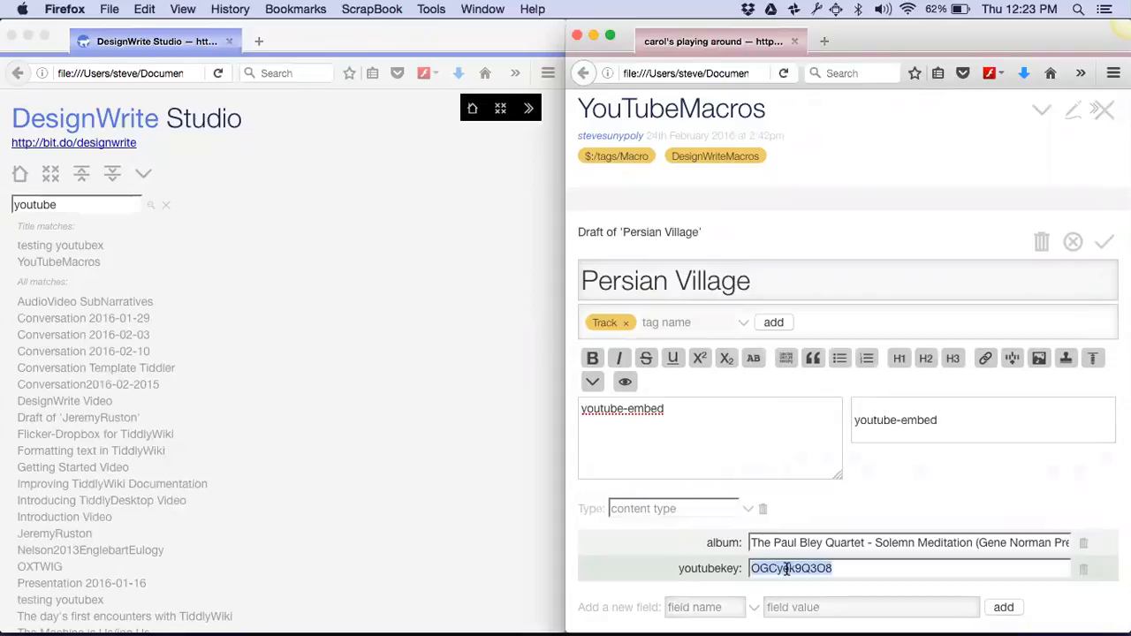
{"action": "left_click", "coordinate": [806, 606]}
{"action": "key", "text": "super+v"}
{"action": "left_click", "coordinate": [698, 608]}
{"action": "type", "text": "video"}
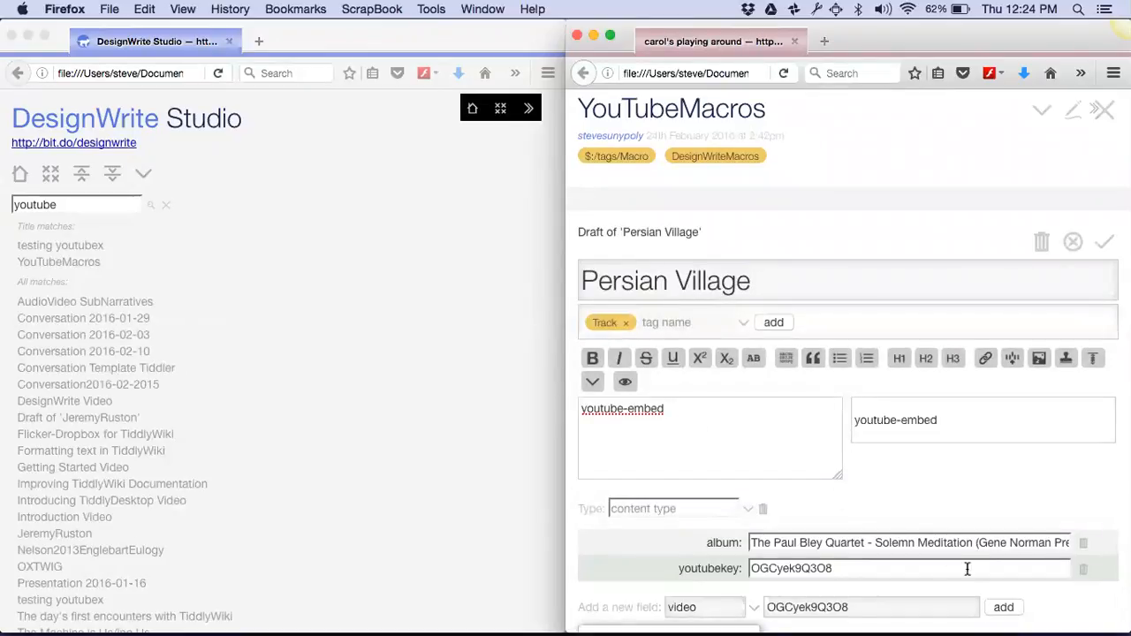
Step: Add the video field OGCyek9Q3O8, set the body to <<youtube-embed OGCyek9Q3O8>>, and save the tiddler
{"action": "left_click", "coordinate": [1008, 608]}
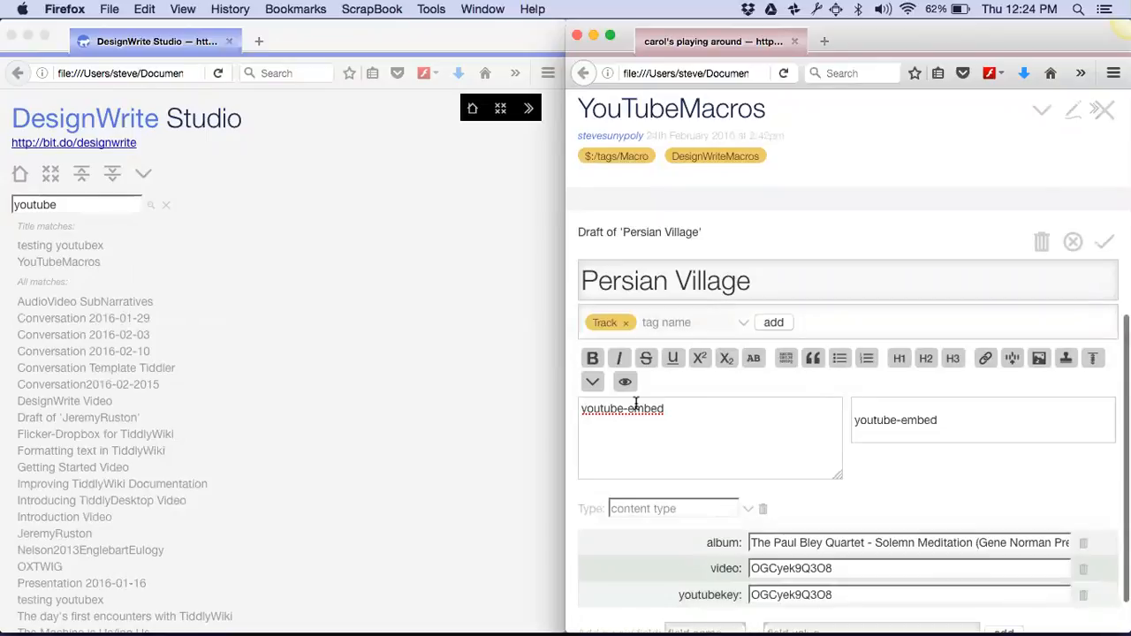
{"action": "left_click", "coordinate": [679, 410]}
{"action": "type", "text": "{{"}
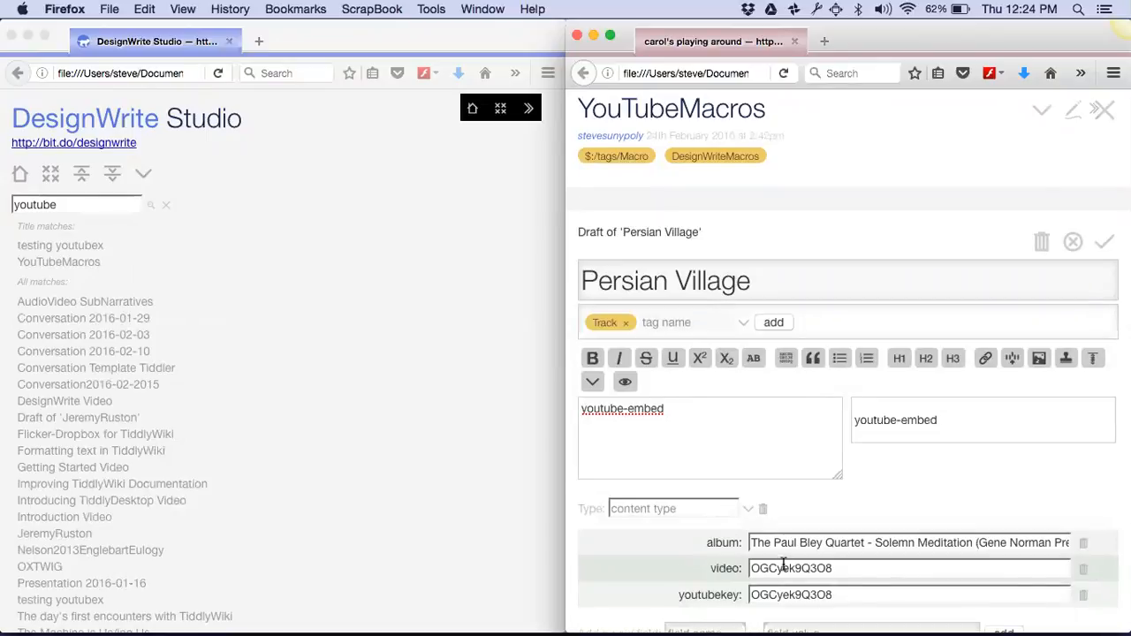
{"action": "double_click", "coordinate": [783, 568]}
{"action": "key", "text": "ctrl+c"}
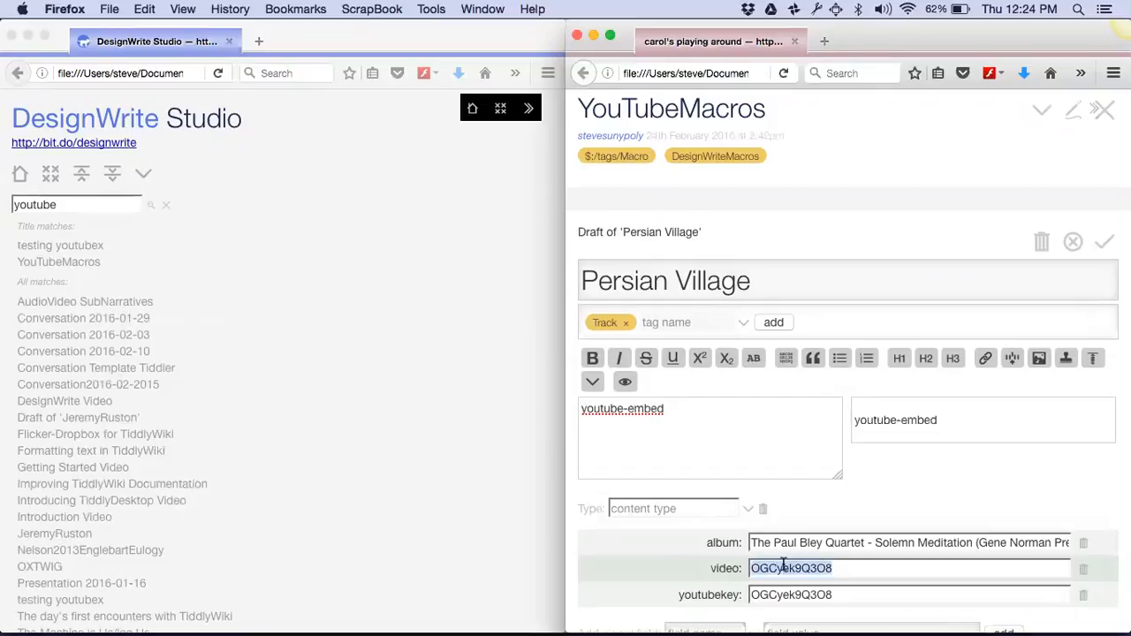
{"action": "left_click", "coordinate": [685, 414]}
{"action": "key", "text": "ctrl+v"}
{"action": "type", "text": ">>"}
{"action": "key", "text": "super+Left"}
{"action": "type", "text": "<<"}
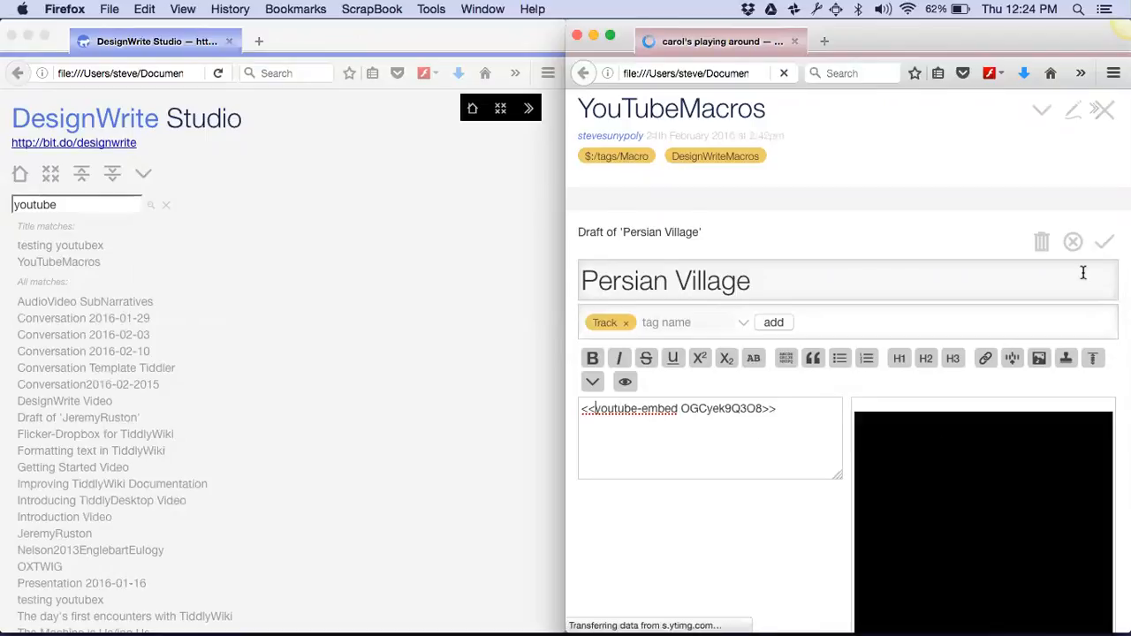
{"action": "left_click", "coordinate": [1103, 244]}
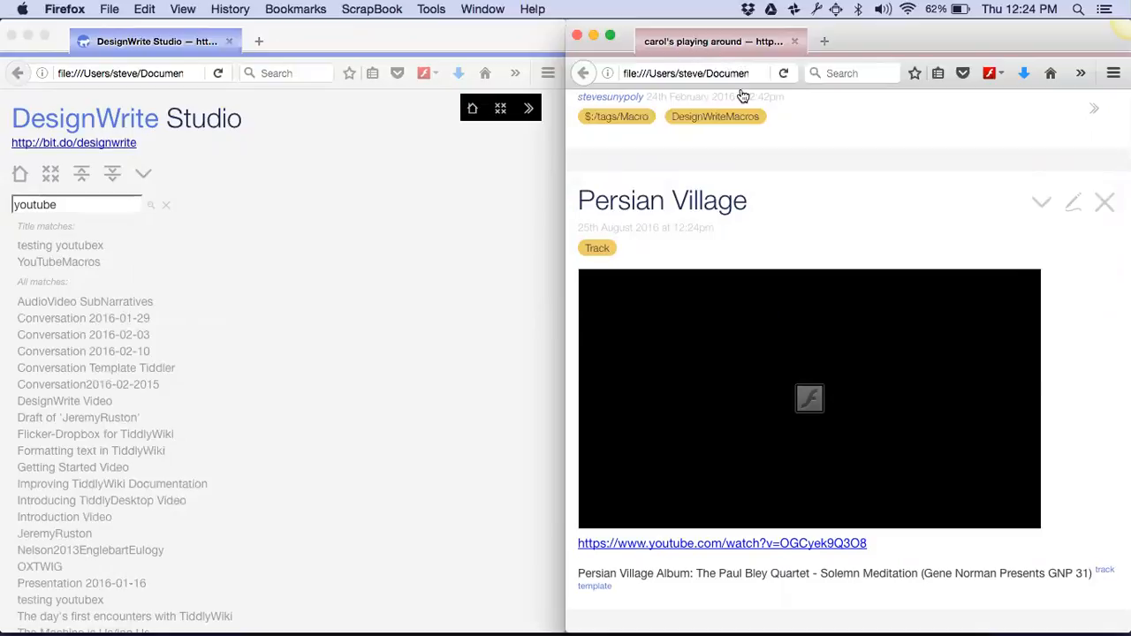
{"action": "key", "text": "super+Tab"}
{"action": "key", "text": "super+Tab"}
{"action": "key", "text": "super+Tab"}
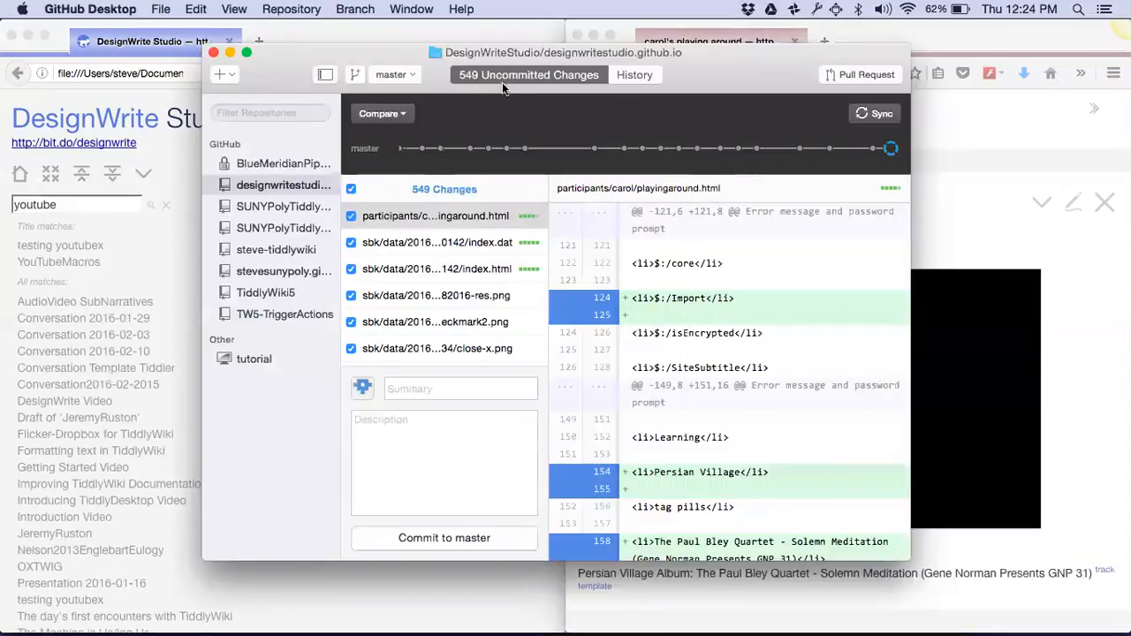
Step: Commit the wiki changes to master with the summary 'x'
{"action": "left_click", "coordinate": [439, 544]}
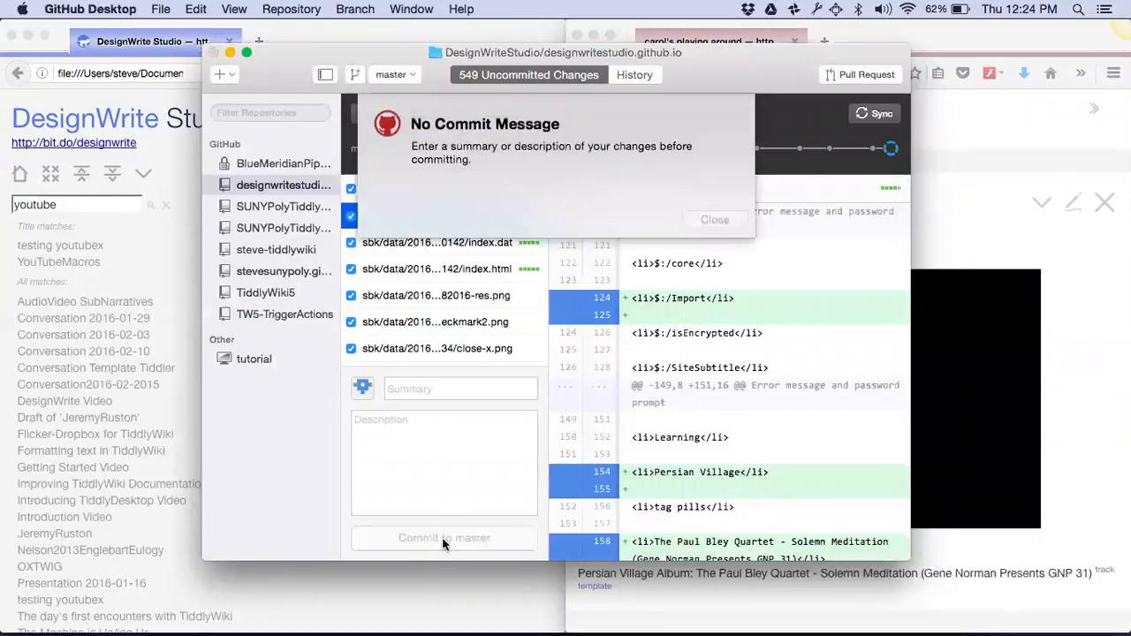
{"action": "left_click", "coordinate": [707, 219]}
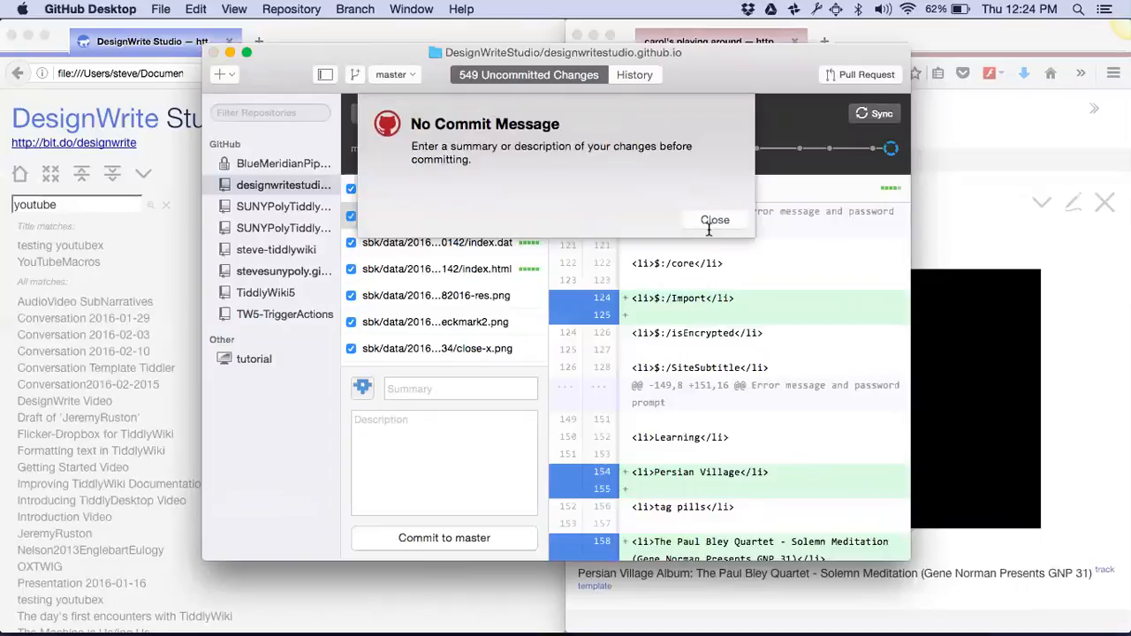
{"action": "left_click", "coordinate": [394, 389]}
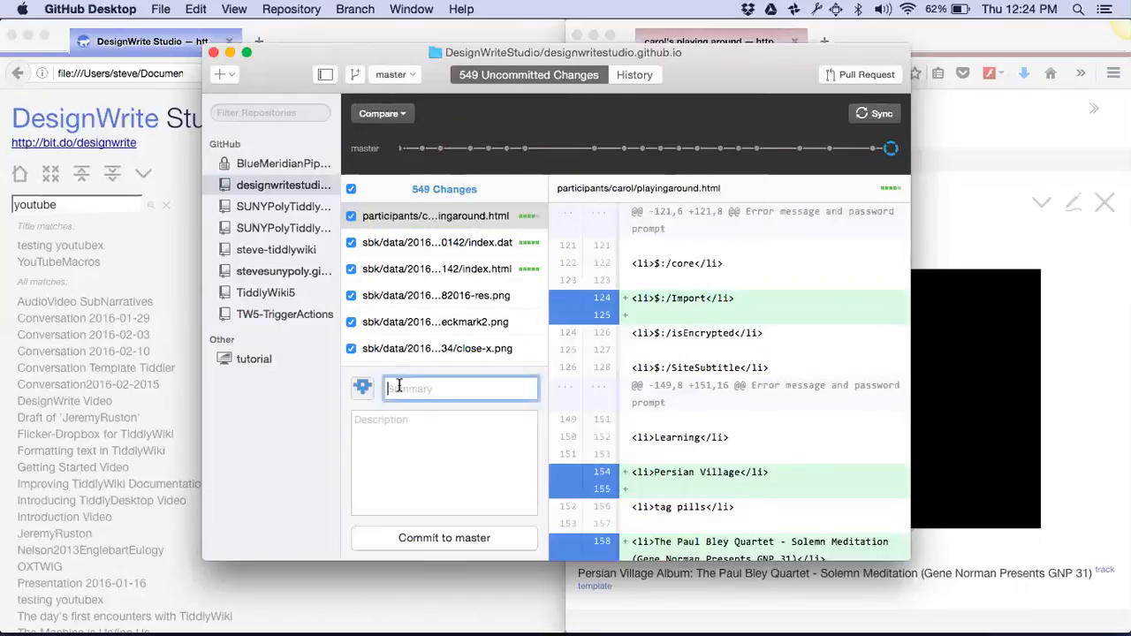
{"action": "type", "text": "x"}
{"action": "left_click", "coordinate": [455, 544]}
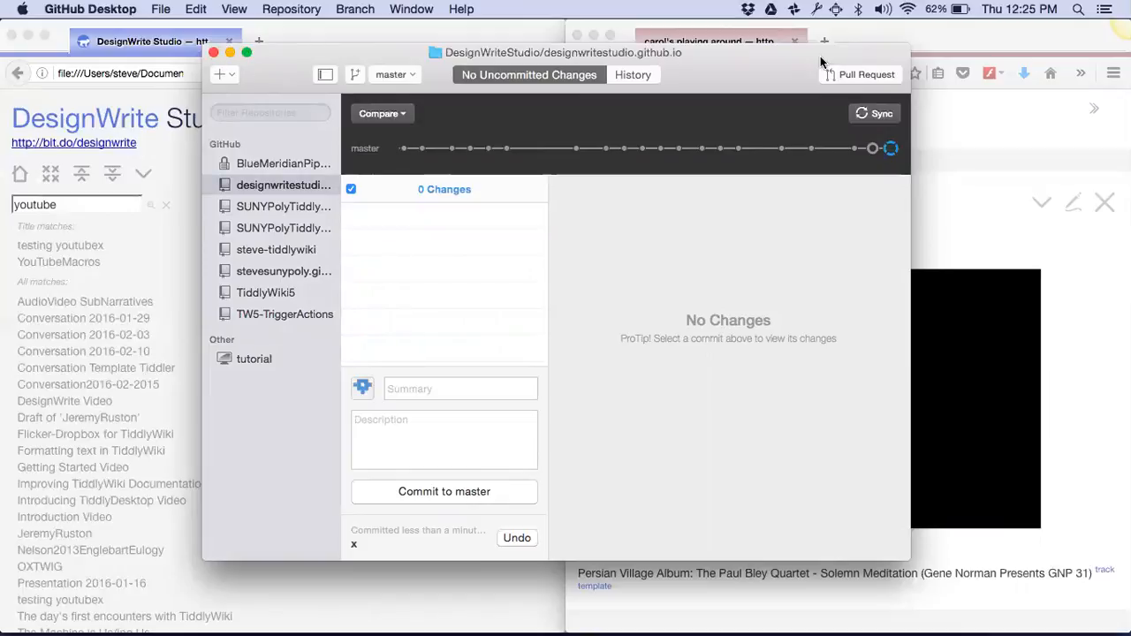
Step: Sync the repository with GitHub and close GitHub Desktop, returning to the wiki
{"action": "left_click", "coordinate": [879, 118]}
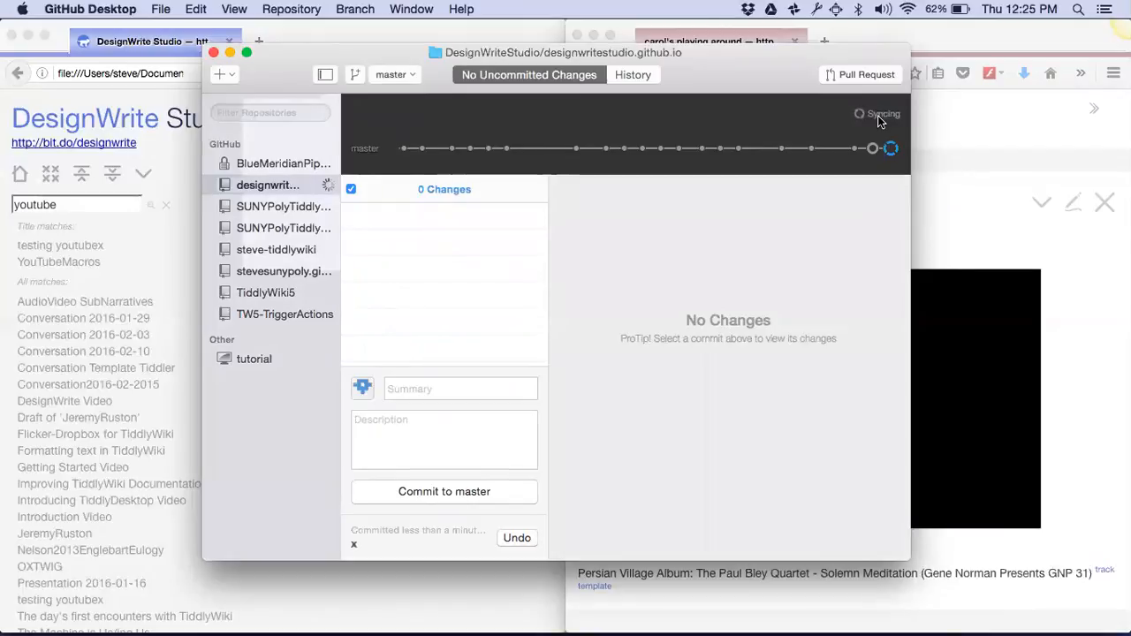
{"action": "left_click", "coordinate": [214, 54]}
{"action": "left_click", "coordinate": [813, 208]}
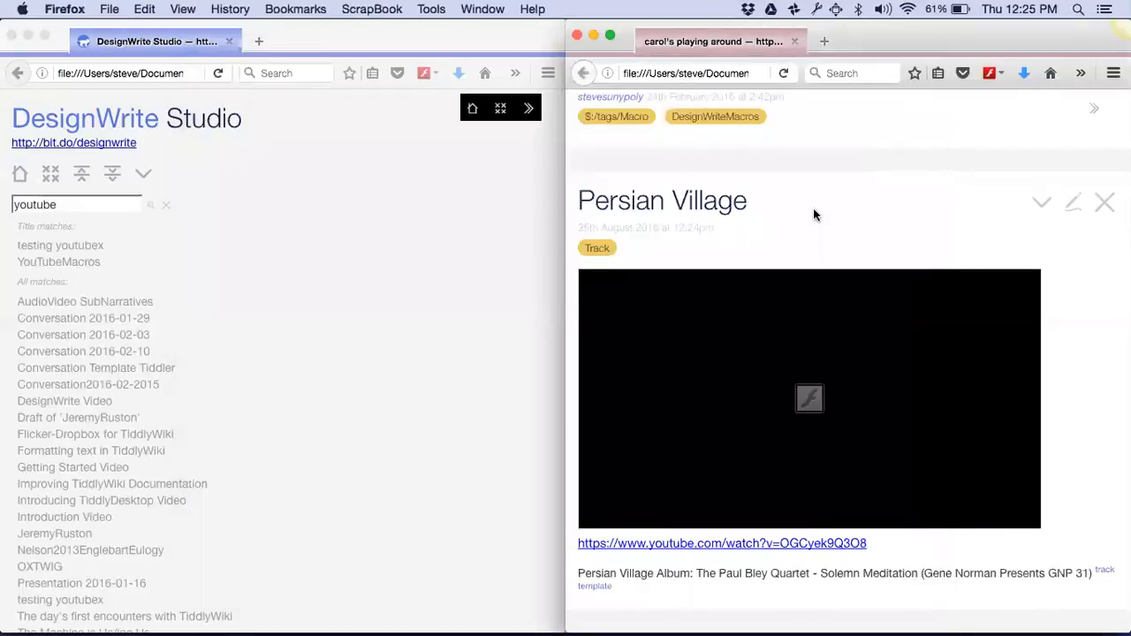
Step: Copy the wiki's published web address shown beneath its title
{"action": "scroll", "coordinate": [880, 228], "scroll_direction": "up", "scroll_amount": 5}
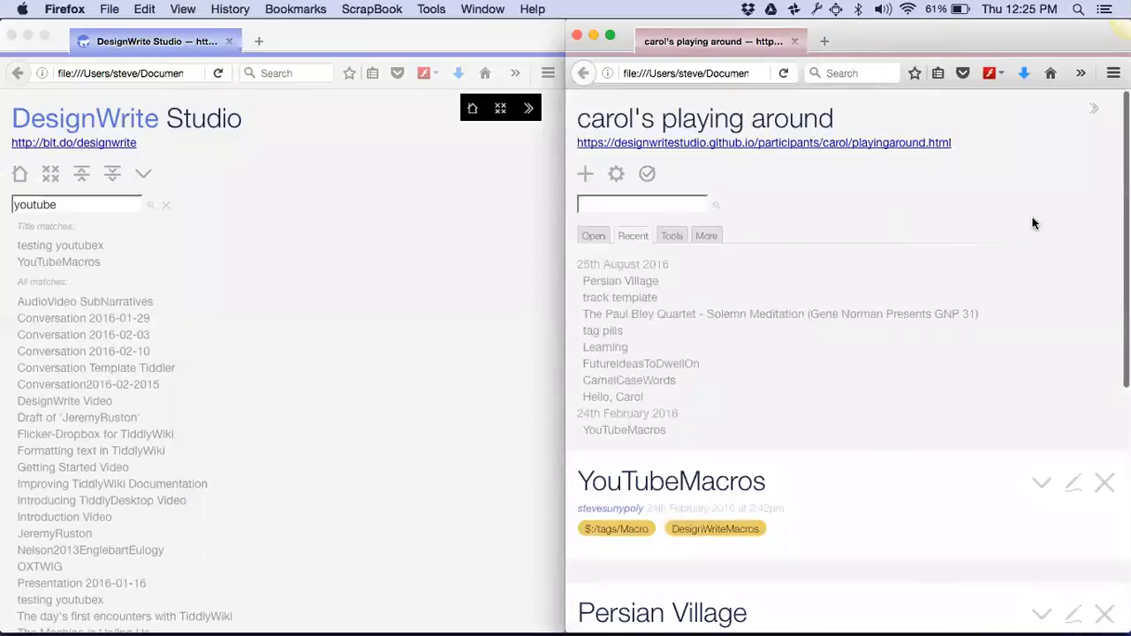
{"action": "left_click", "coordinate": [1092, 111]}
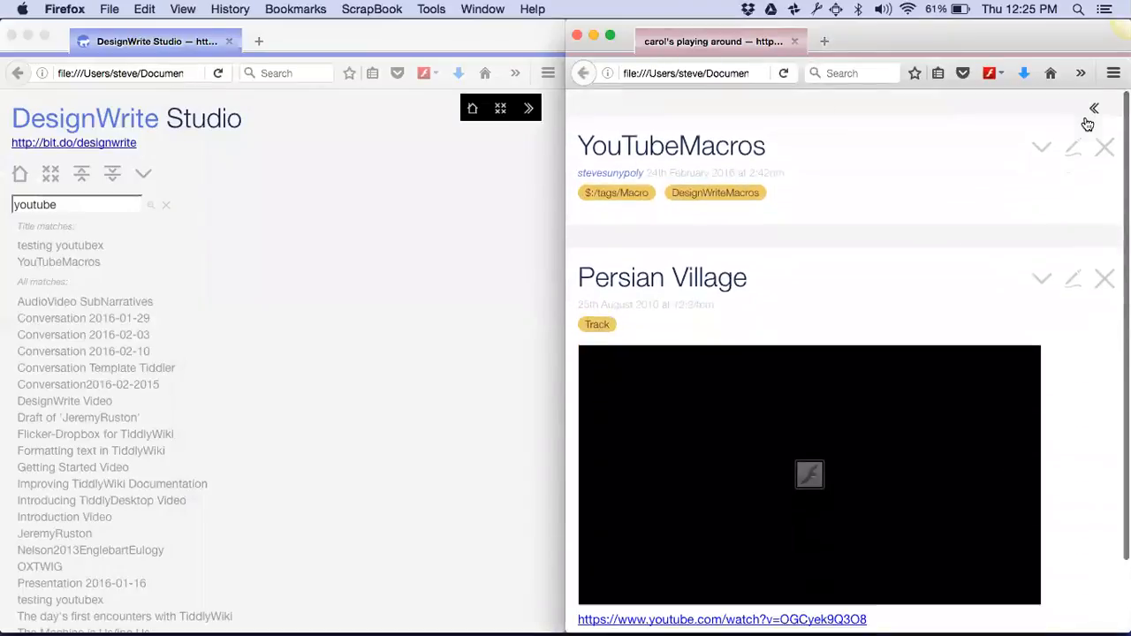
{"action": "left_click", "coordinate": [1094, 110]}
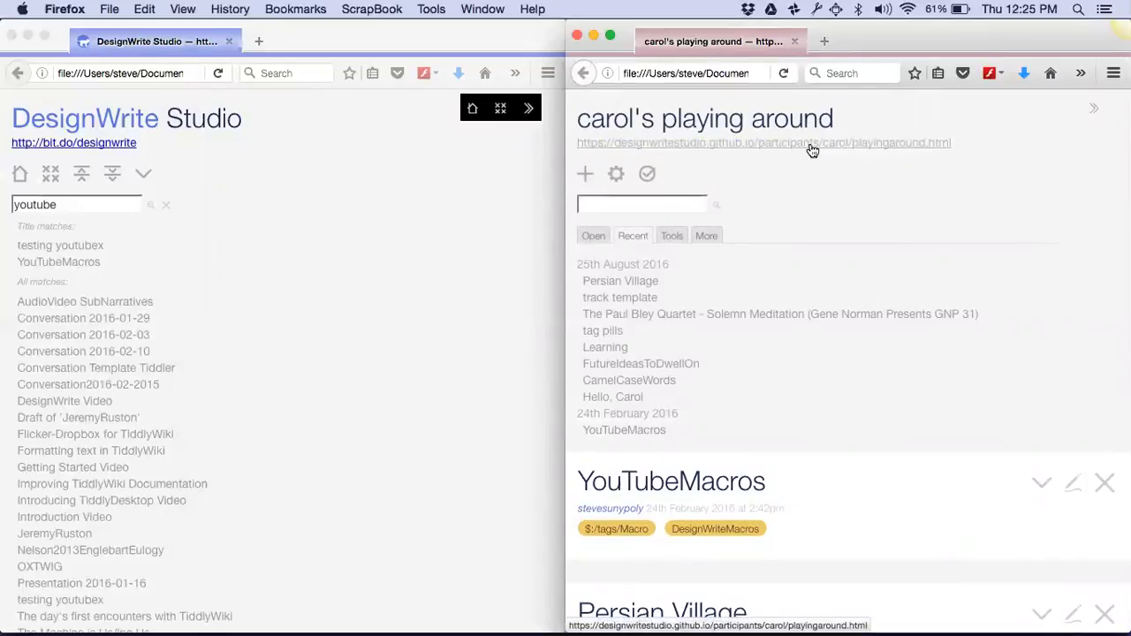
{"action": "left_click_drag", "start_coordinate": [971, 147], "coordinate": [558, 142]}
{"action": "key", "text": "super+c"}
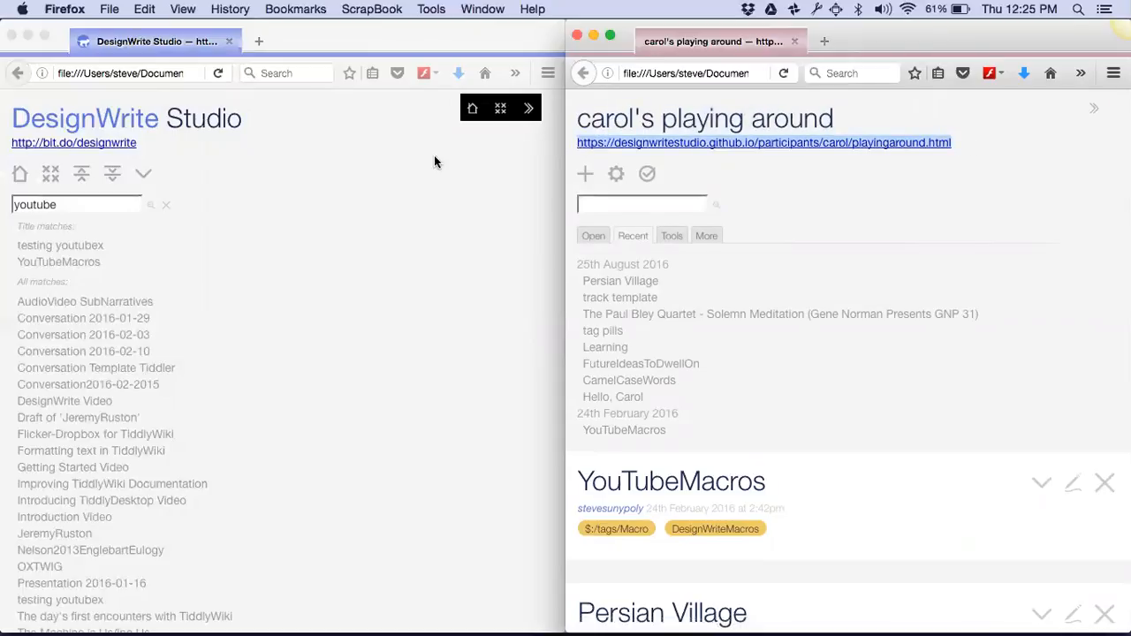
{"action": "key", "text": "super+Tab"}
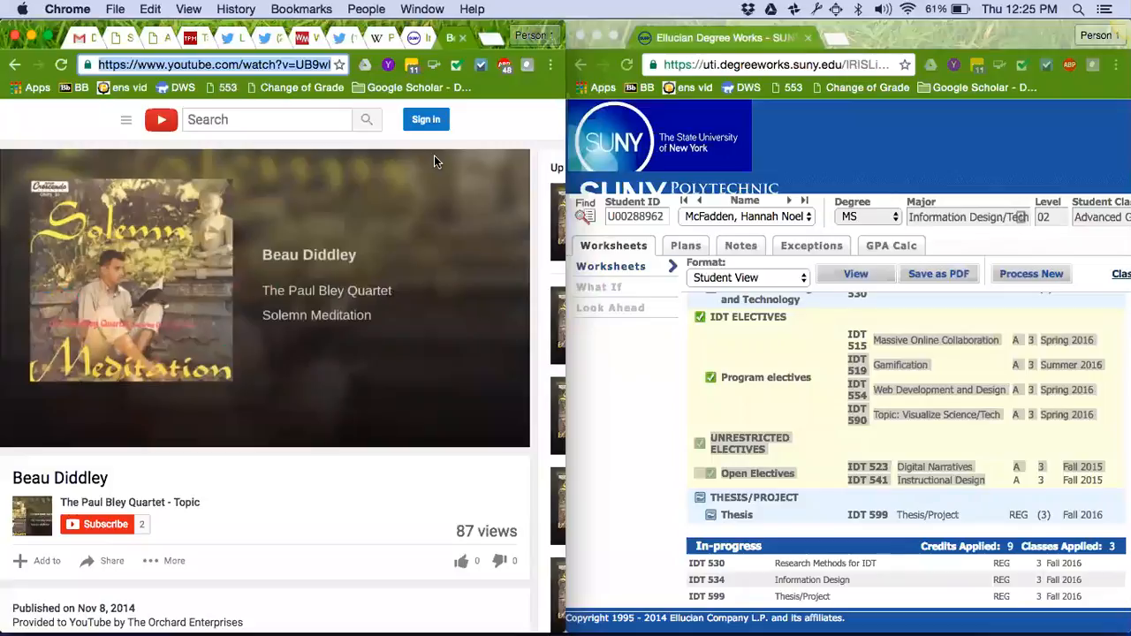
Step: Load the copied published wiki address in full-screen Chrome and reload it several times
{"action": "key", "text": "ctrl+super+f"}
{"action": "key", "text": "super+v"}
{"action": "key", "text": "Return"}
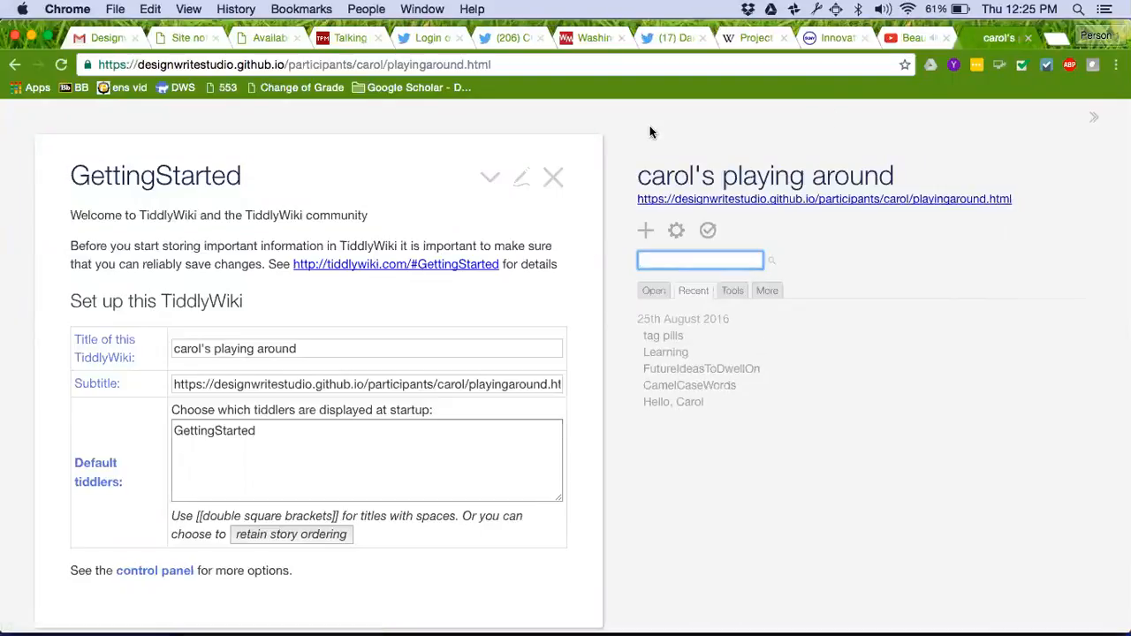
{"action": "key", "text": "super+r"}
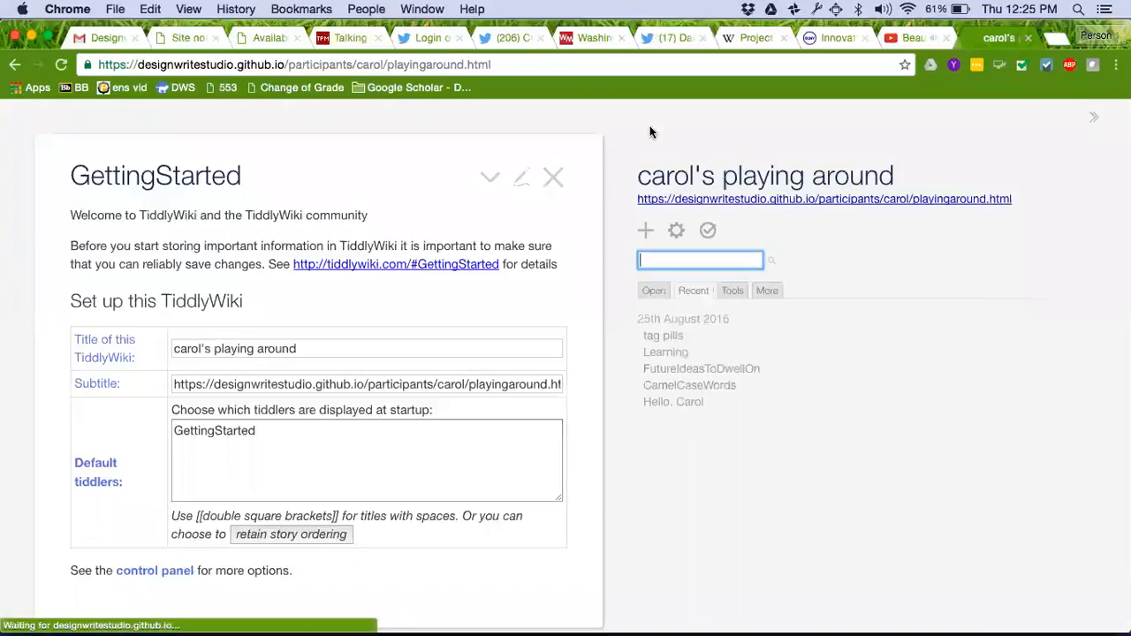
{"action": "key", "text": "super+r"}
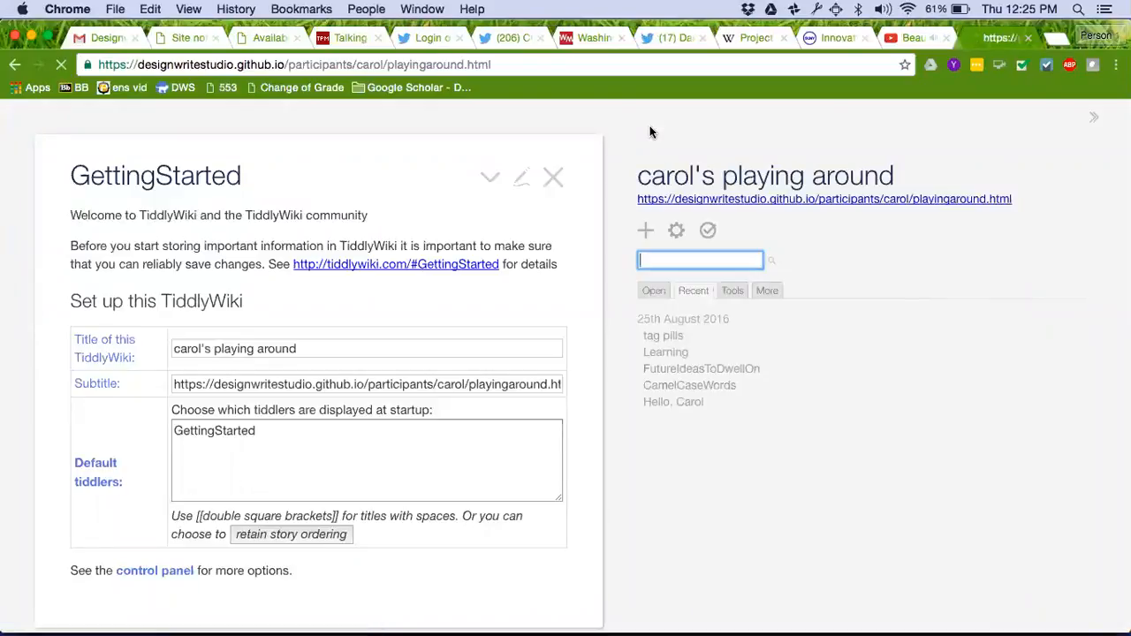
{"action": "key", "text": "super+r"}
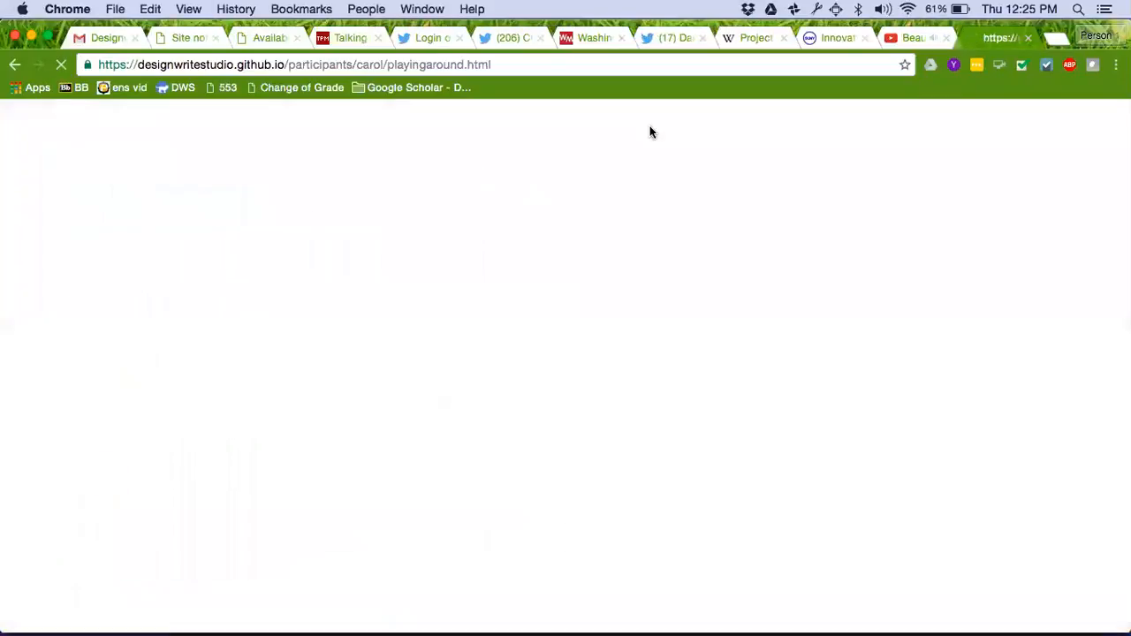
{"action": "key", "text": "super+r"}
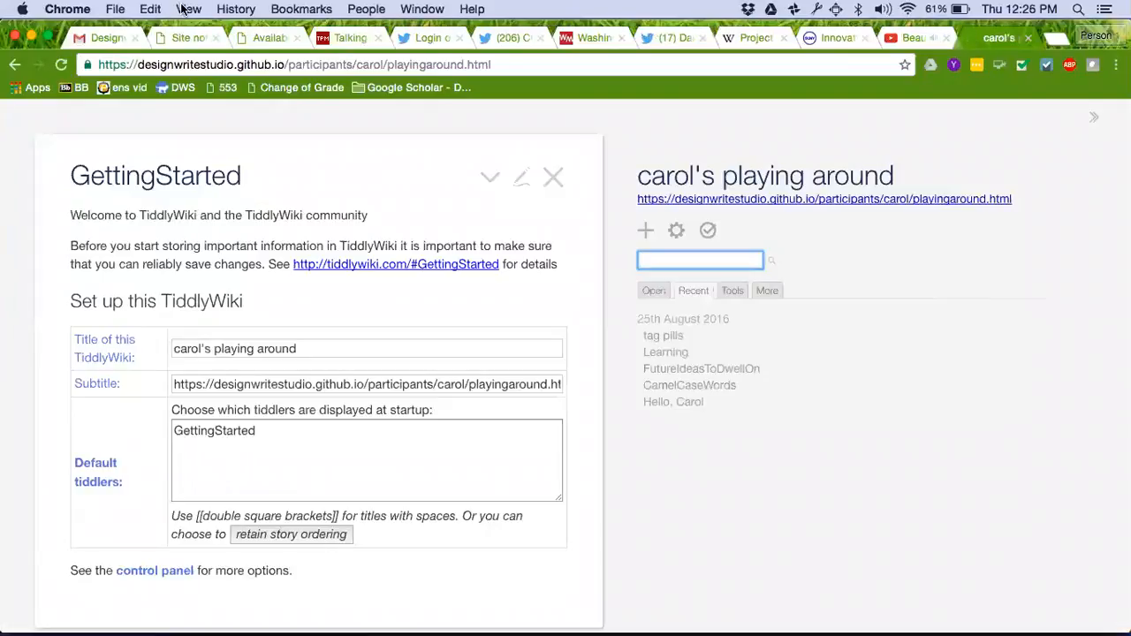
Step: Reload the page via View > Reload This Page, then bring up the file-open dialog
{"action": "left_click", "coordinate": [188, 8]}
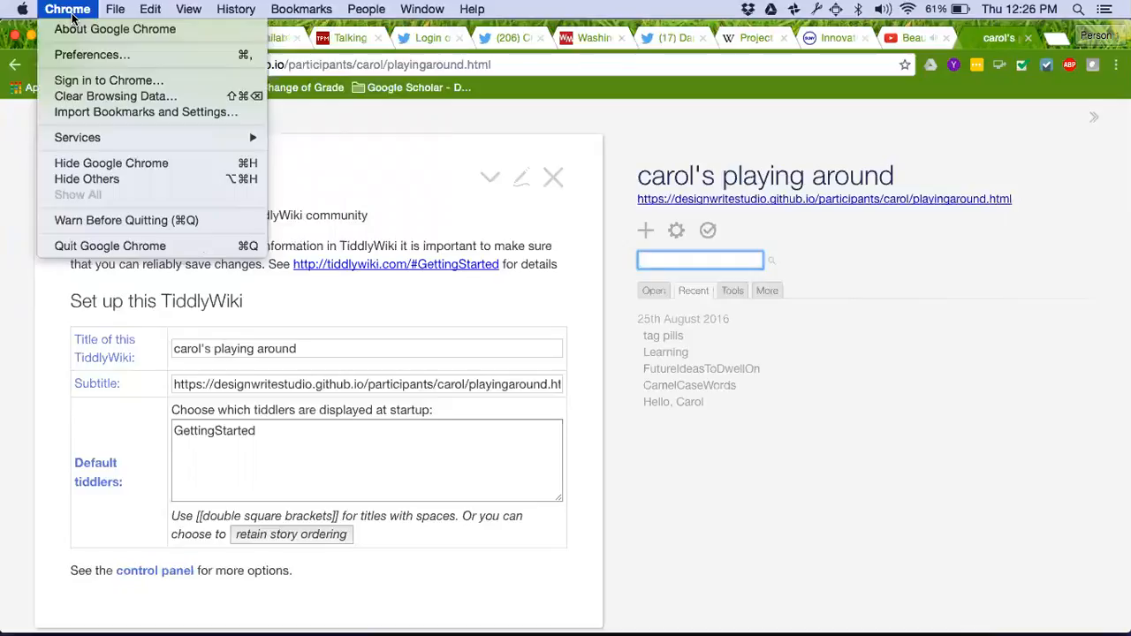
{"action": "mouse_move", "coordinate": [237, 9]}
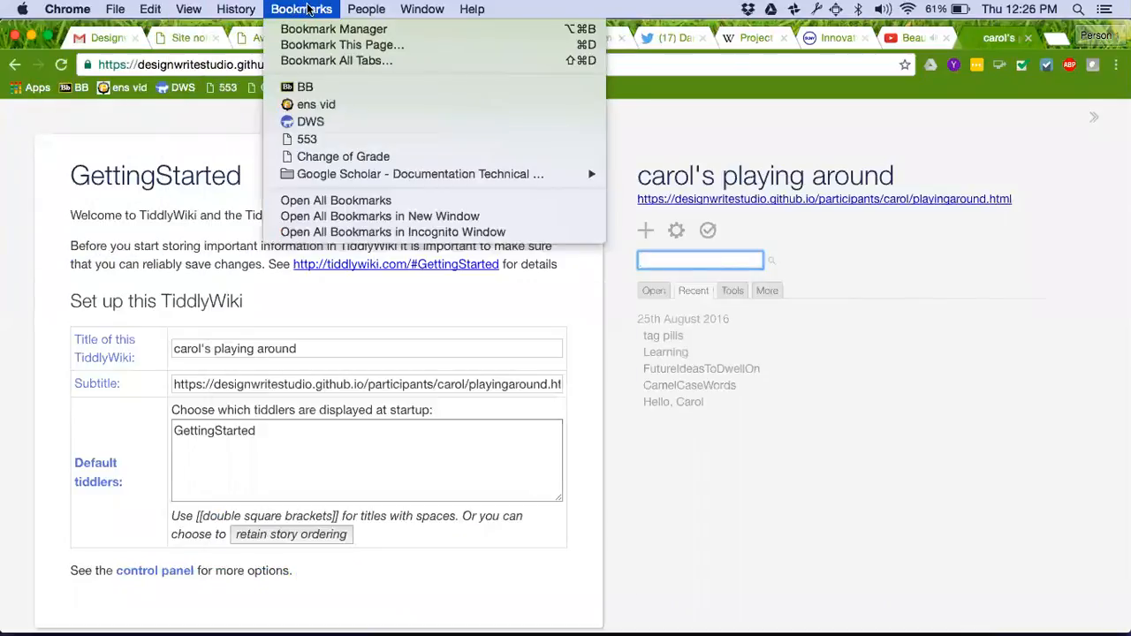
{"action": "mouse_move", "coordinate": [358, 9]}
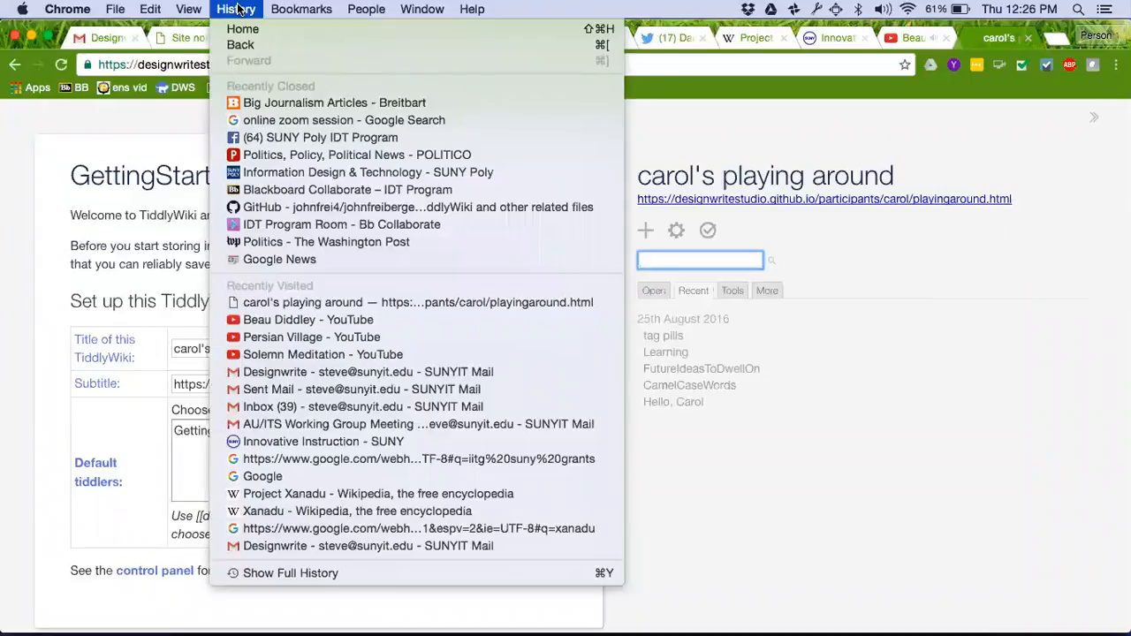
{"action": "mouse_move", "coordinate": [189, 9]}
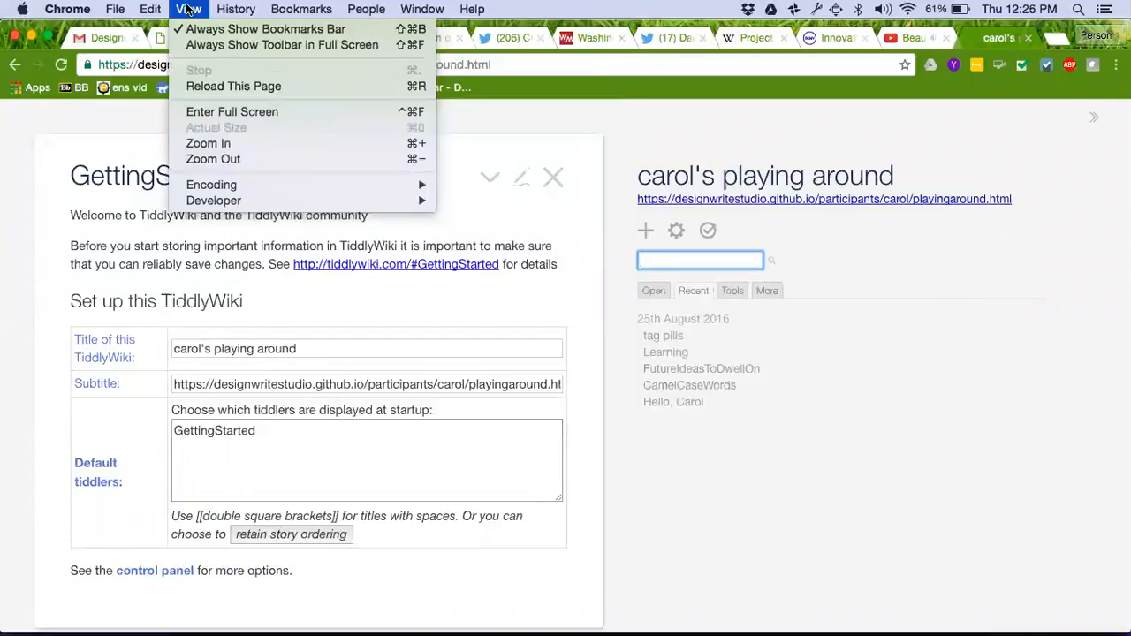
{"action": "left_click", "coordinate": [222, 86]}
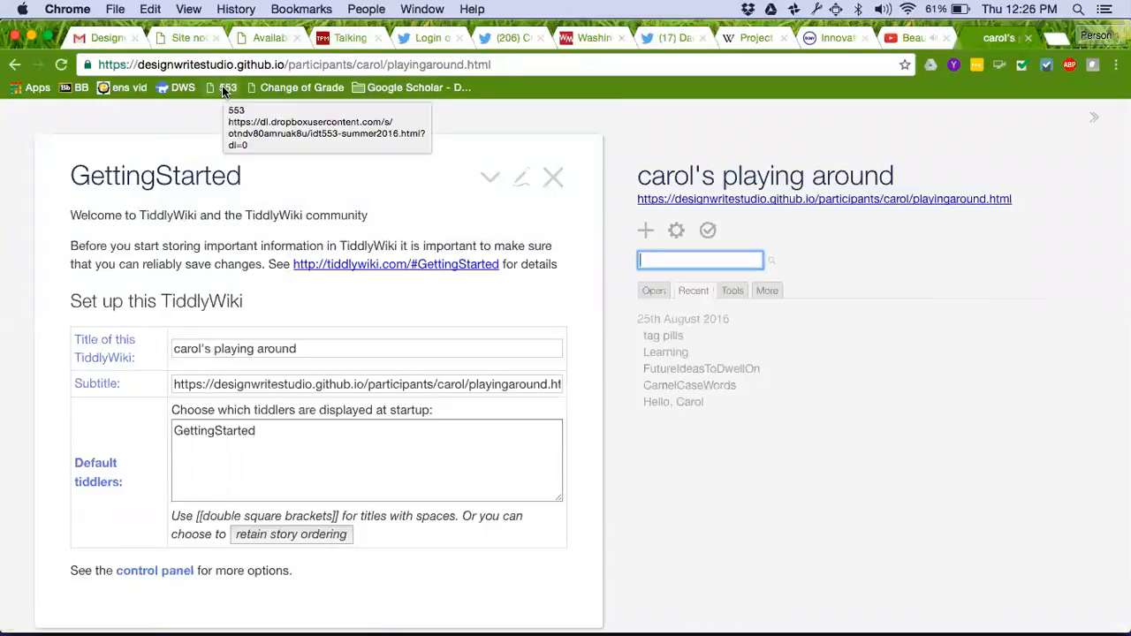
{"action": "key", "text": "super+r"}
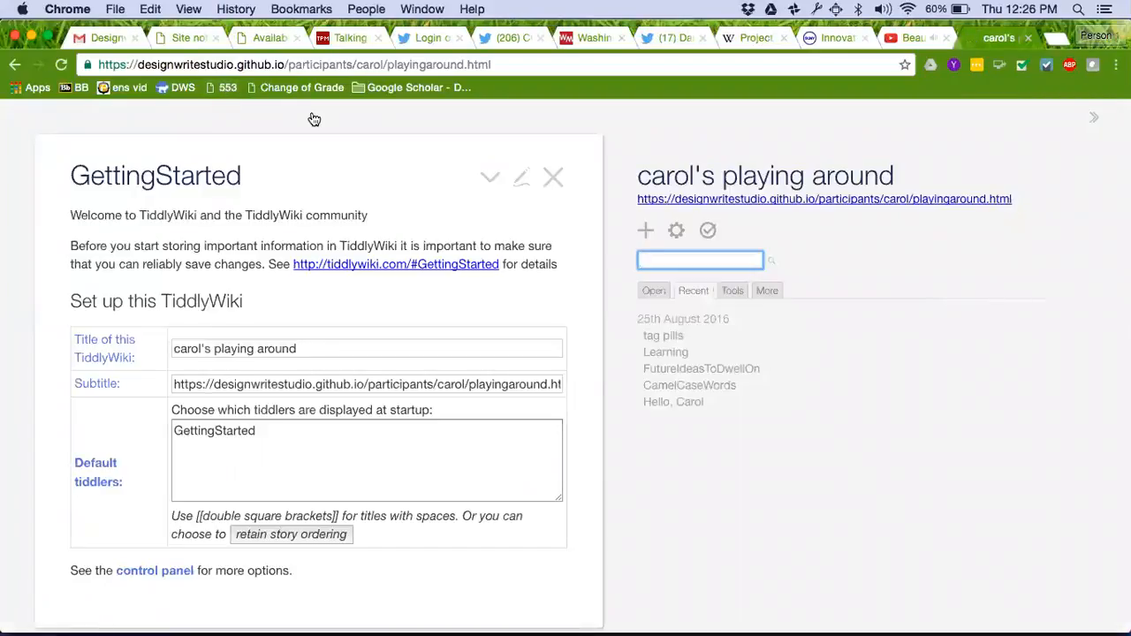
{"action": "key", "text": "super+Tab"}
{"action": "key", "text": "super+Tab"}
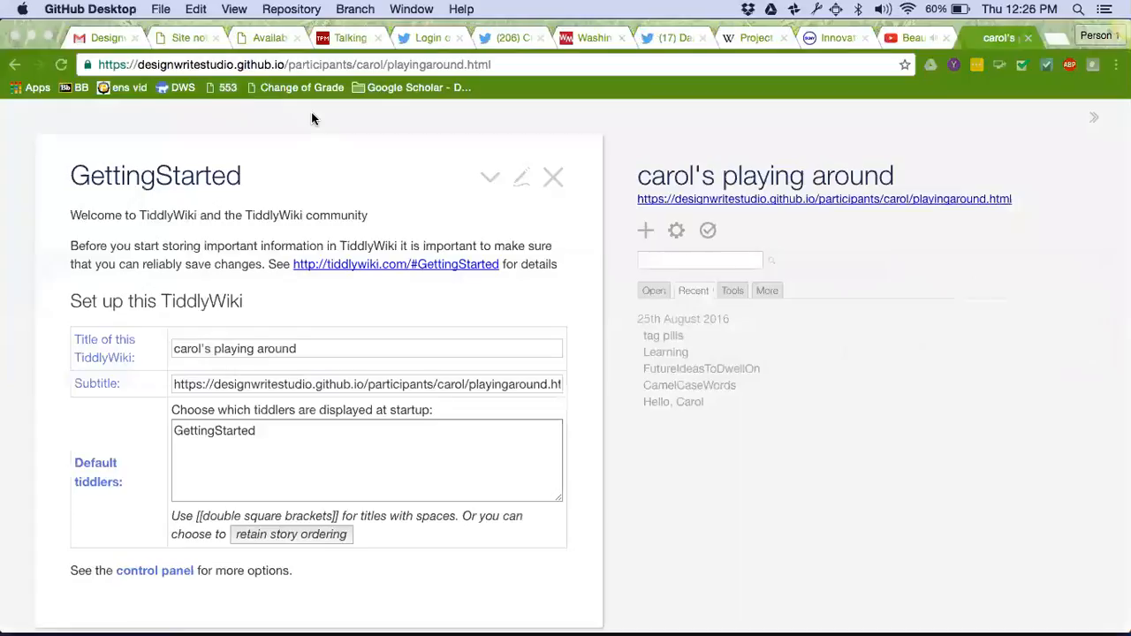
{"action": "left_click", "coordinate": [337, 64]}
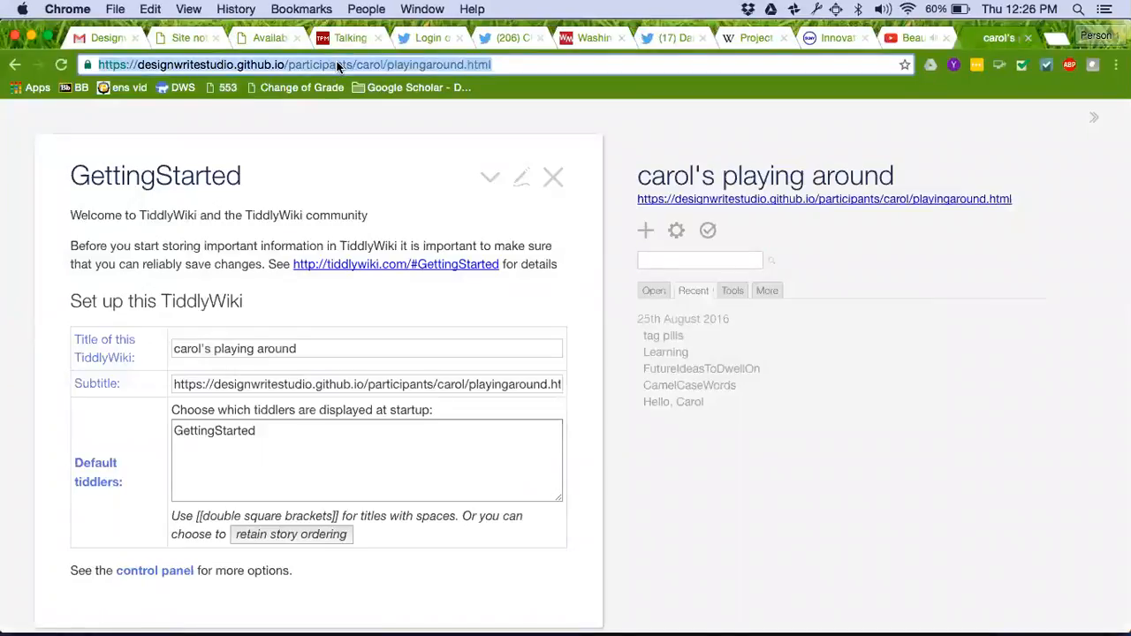
{"action": "key", "text": "super+o"}
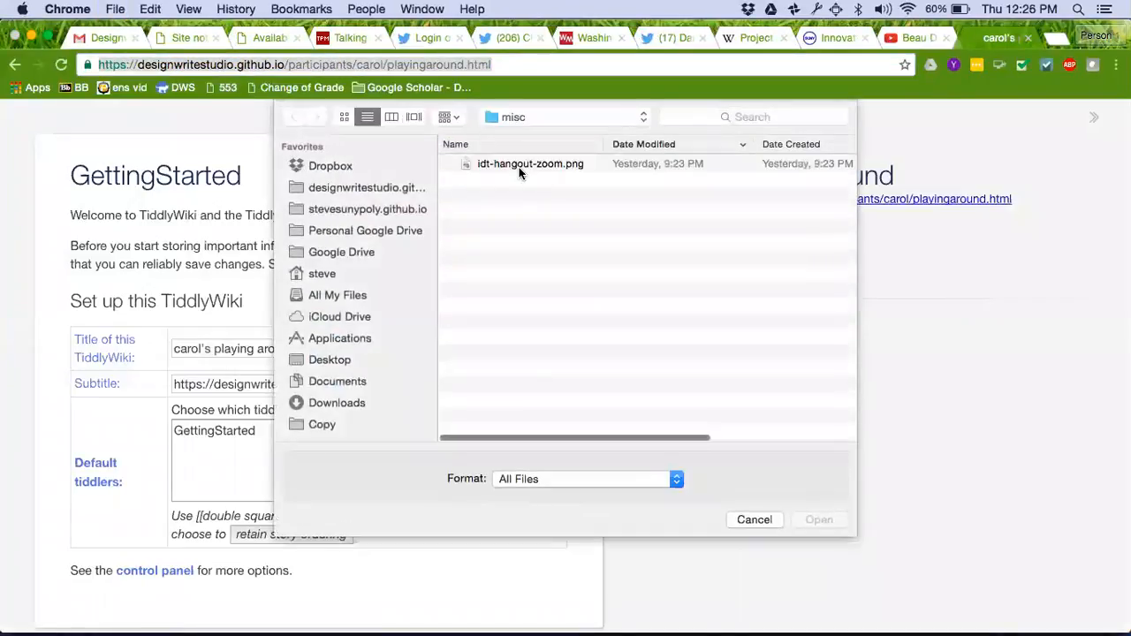
Step: Open playingaround.html from the participant's folder in designwritestudio.github.io, keeping only the greeting tiddler open
{"action": "left_click", "coordinate": [357, 189]}
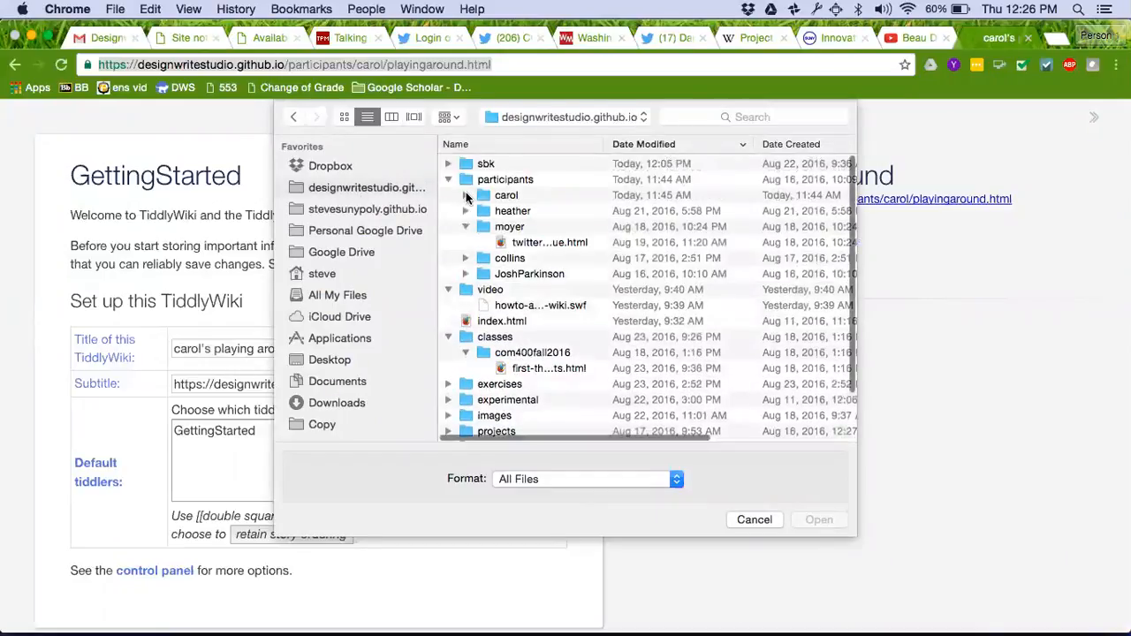
{"action": "left_click", "coordinate": [466, 197]}
{"action": "double_click", "coordinate": [551, 209]}
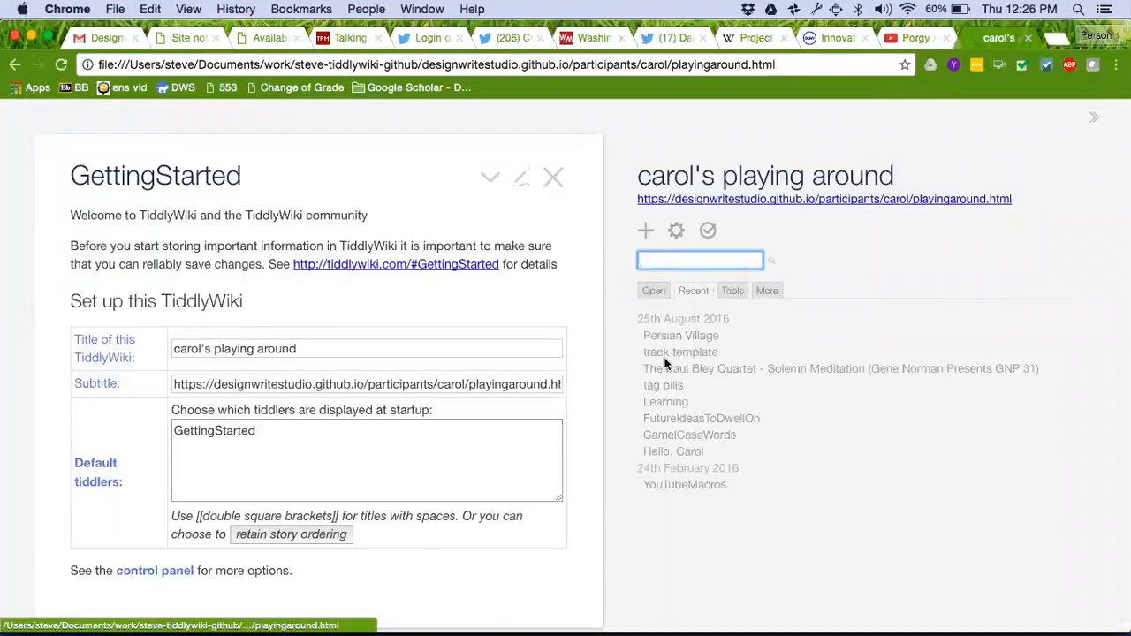
{"action": "left_click", "coordinate": [658, 453]}
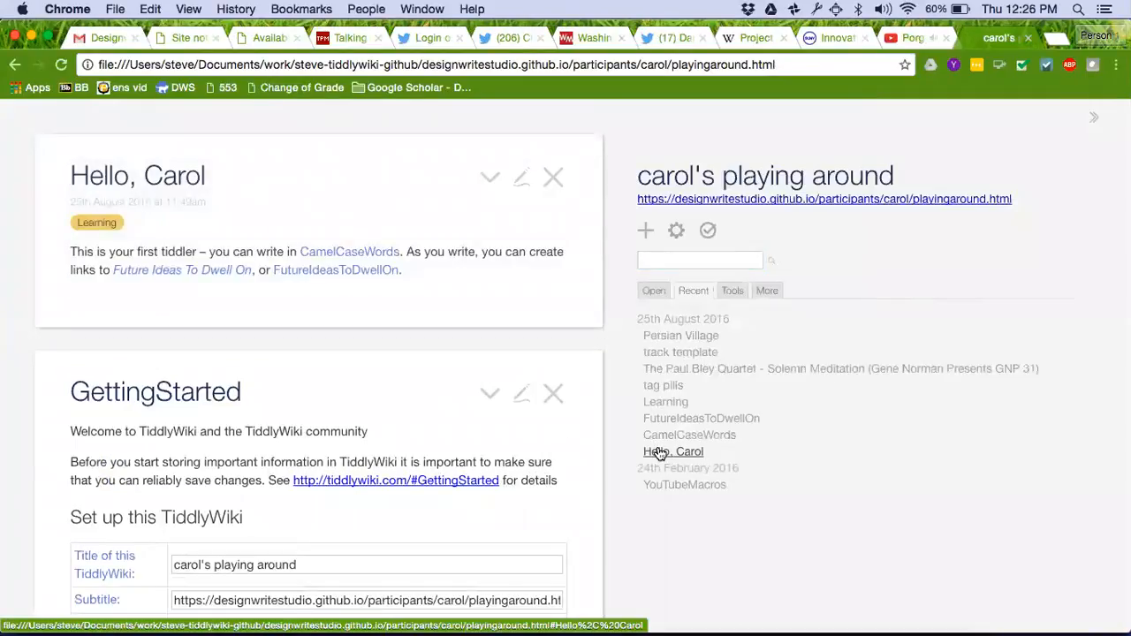
{"action": "left_click", "coordinate": [553, 392]}
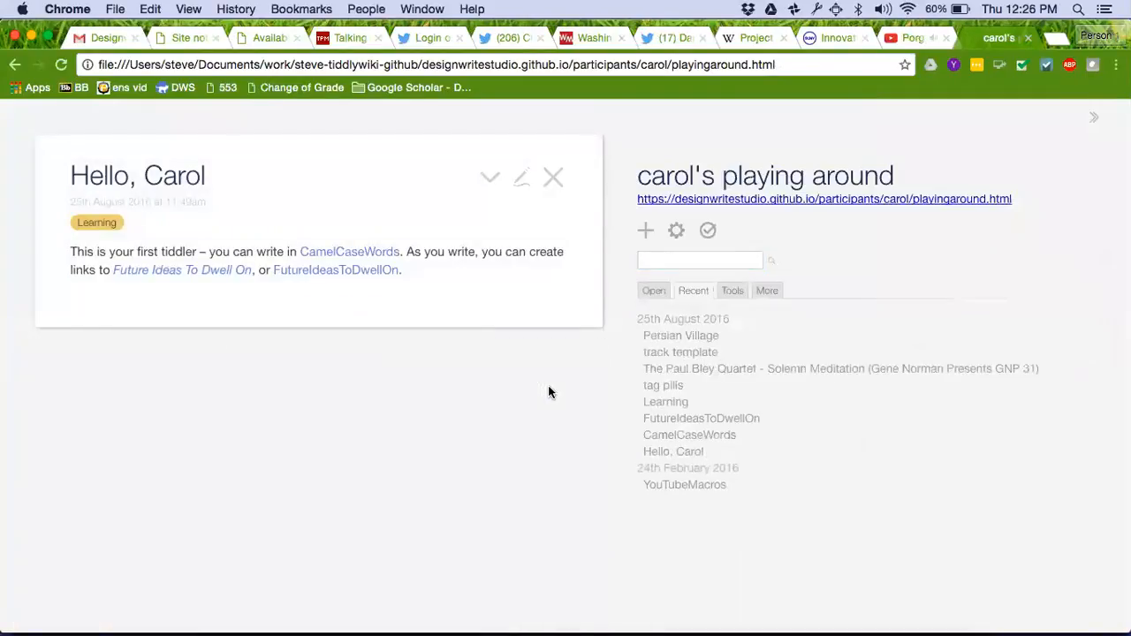
Step: Close the greeting tiddler and open Paul Bley Quartet - Solemn Meditation from Recent
{"action": "left_click", "coordinate": [553, 176]}
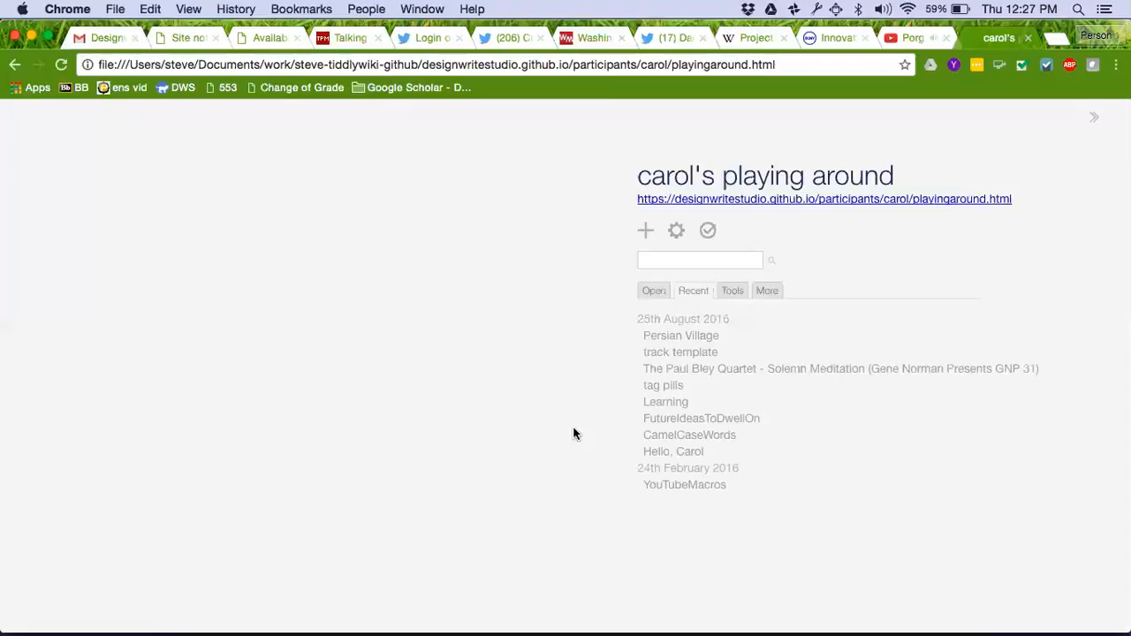
{"action": "left_click", "coordinate": [676, 367]}
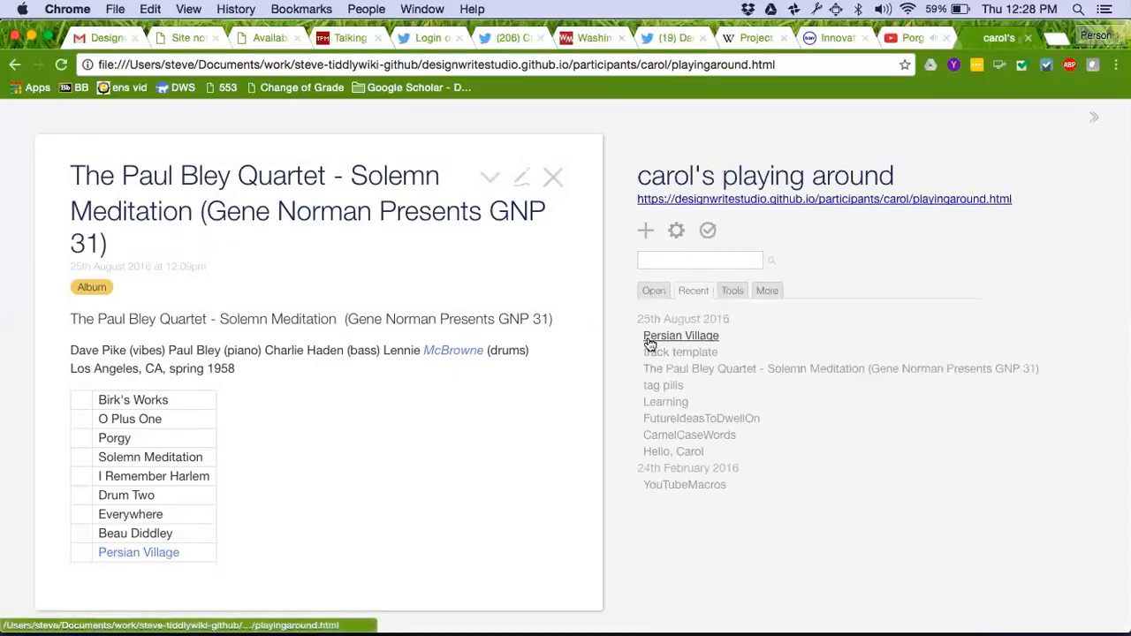
Step: Close the YouTube Porgy tab and open Persian Village from the album's track table
{"action": "left_click", "coordinate": [668, 452]}
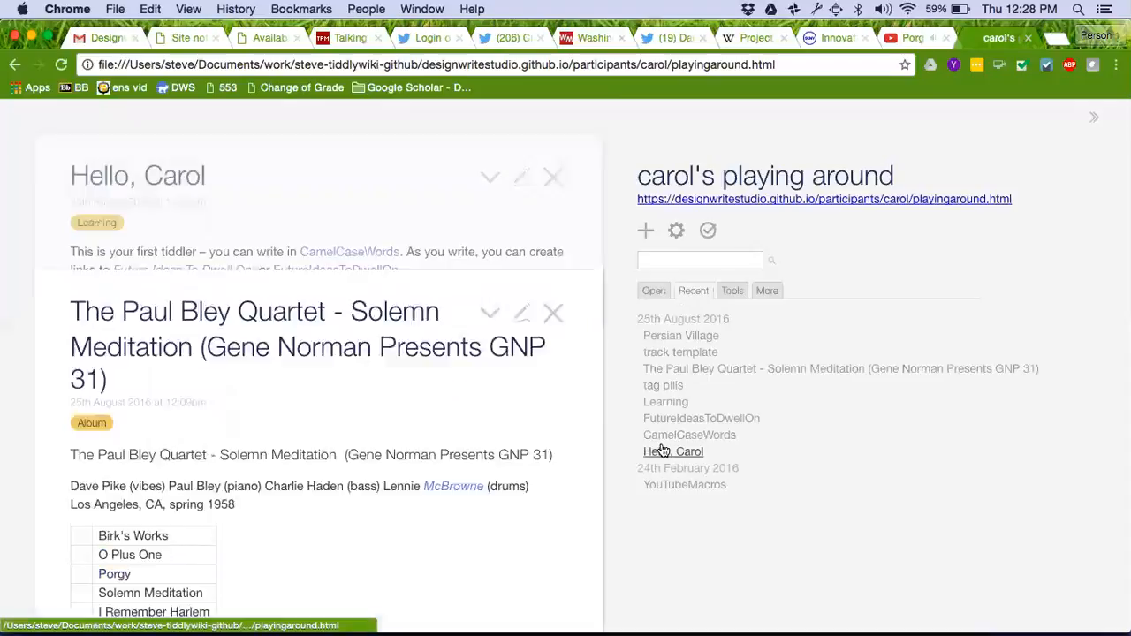
{"action": "left_click", "coordinate": [670, 374]}
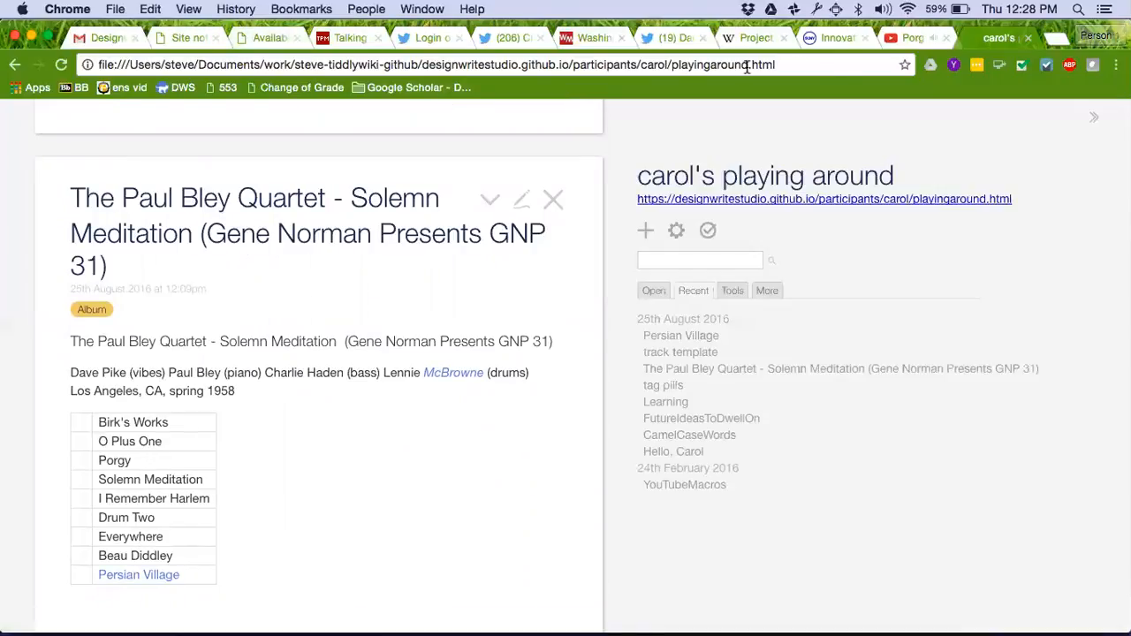
{"action": "left_click", "coordinate": [921, 35]}
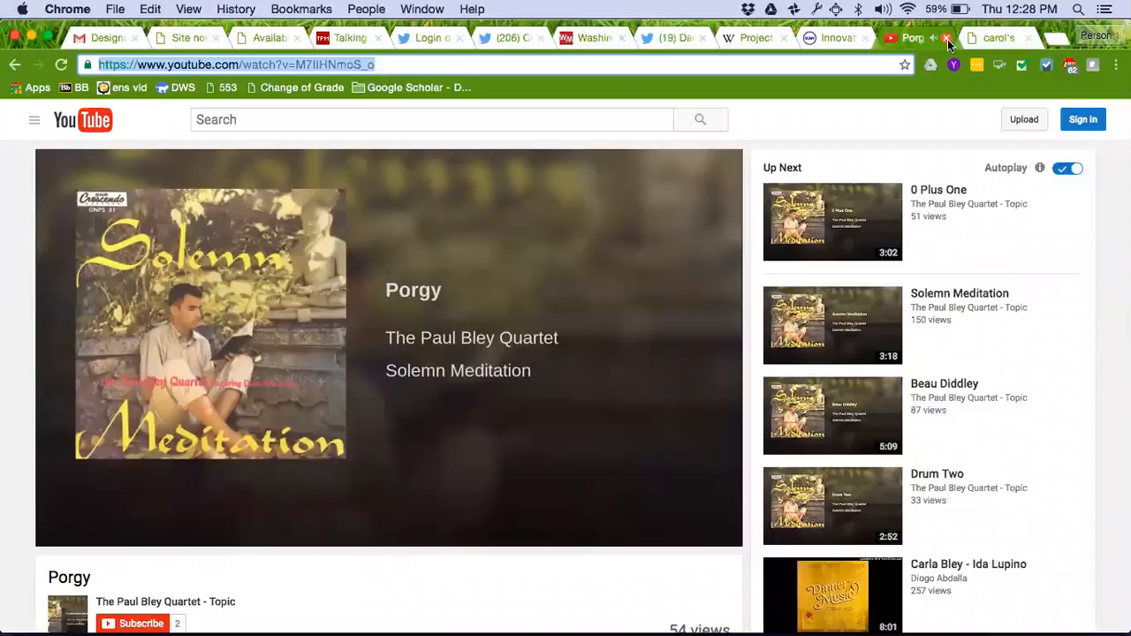
{"action": "left_click", "coordinate": [948, 39]}
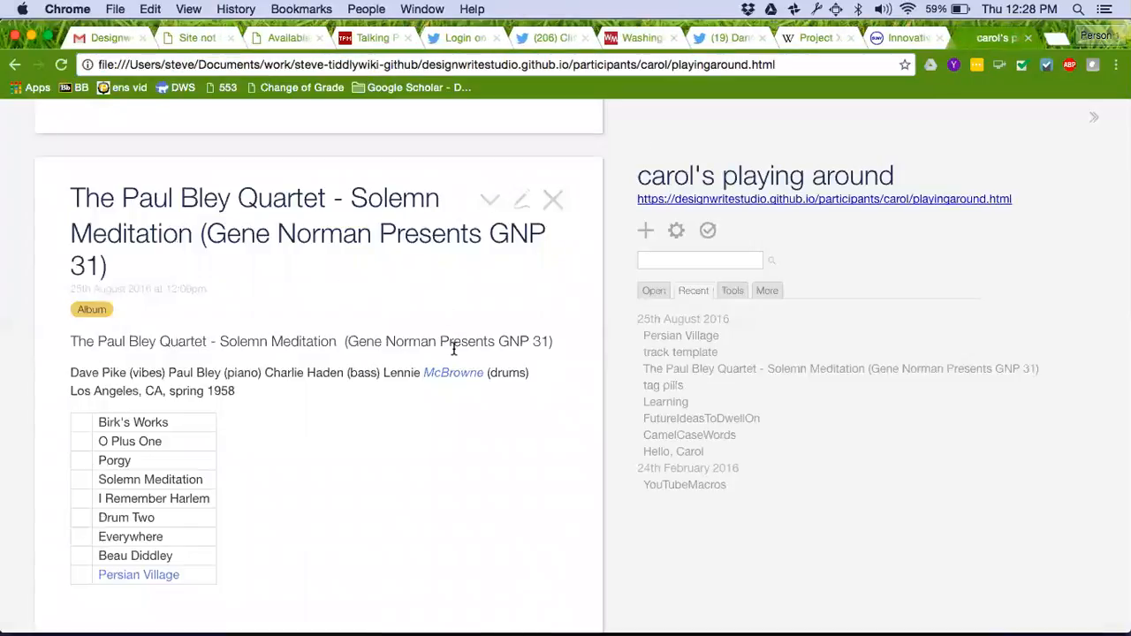
{"action": "scroll", "coordinate": [454, 347], "scroll_direction": "down", "scroll_amount": 2}
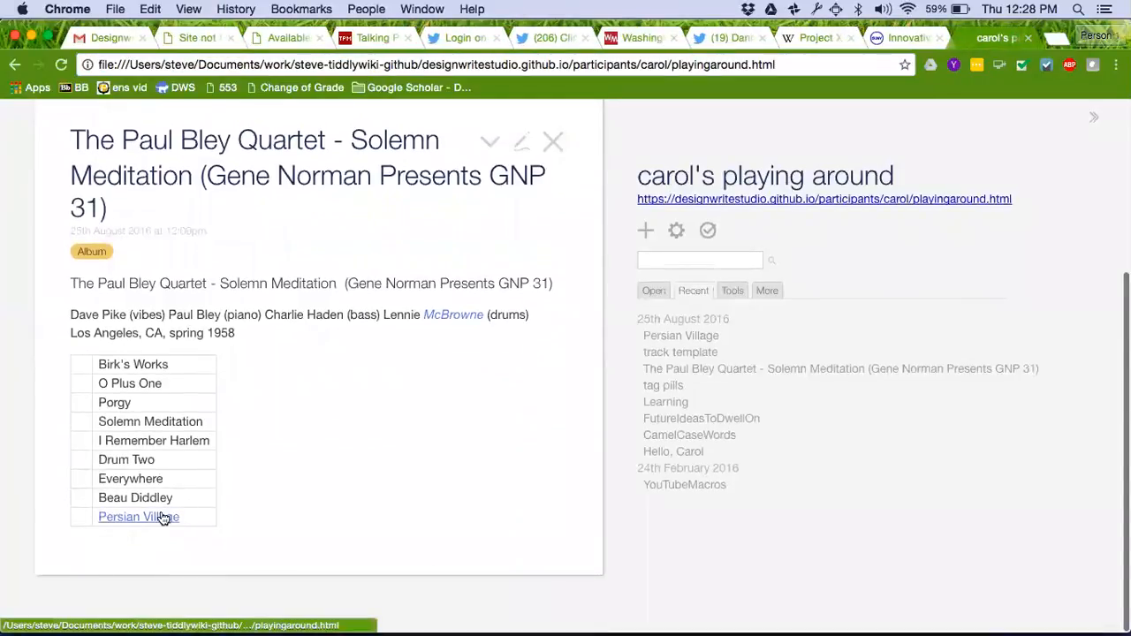
{"action": "left_click", "coordinate": [163, 519]}
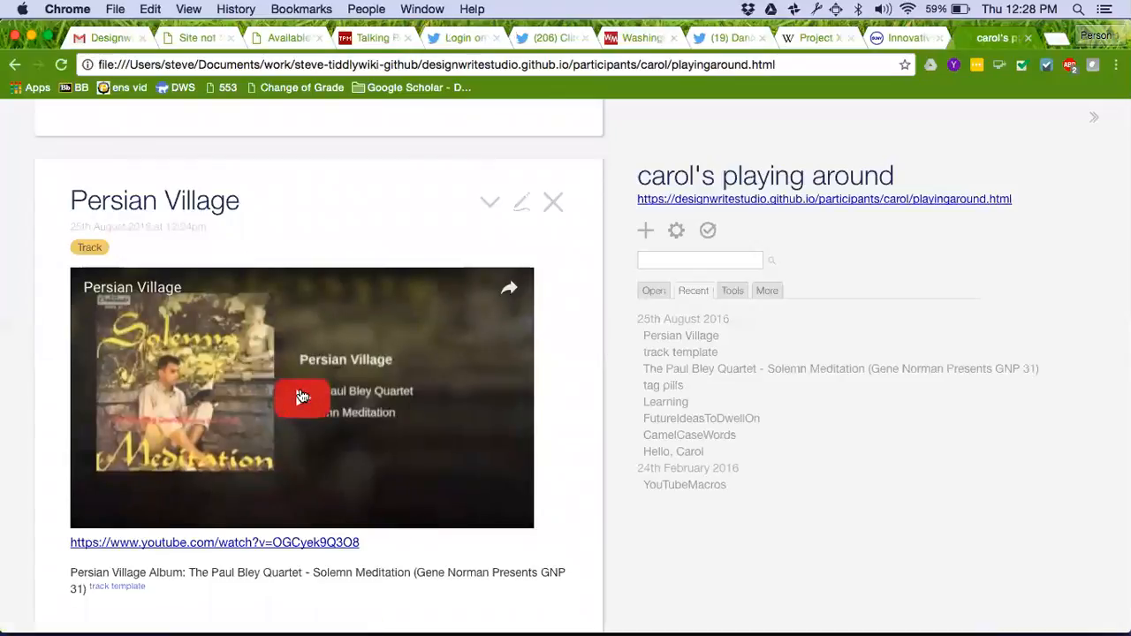
Step: Play the embedded Persian Village video, then close the Persian Village tiddler
{"action": "left_click", "coordinate": [300, 395]}
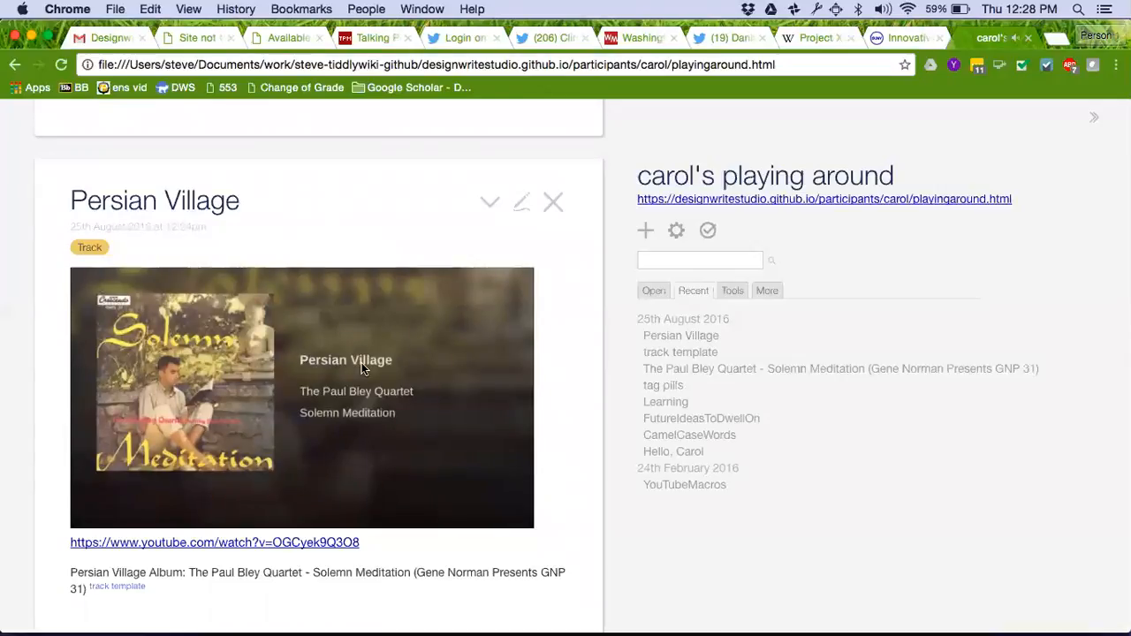
{"action": "left_click", "coordinate": [551, 201]}
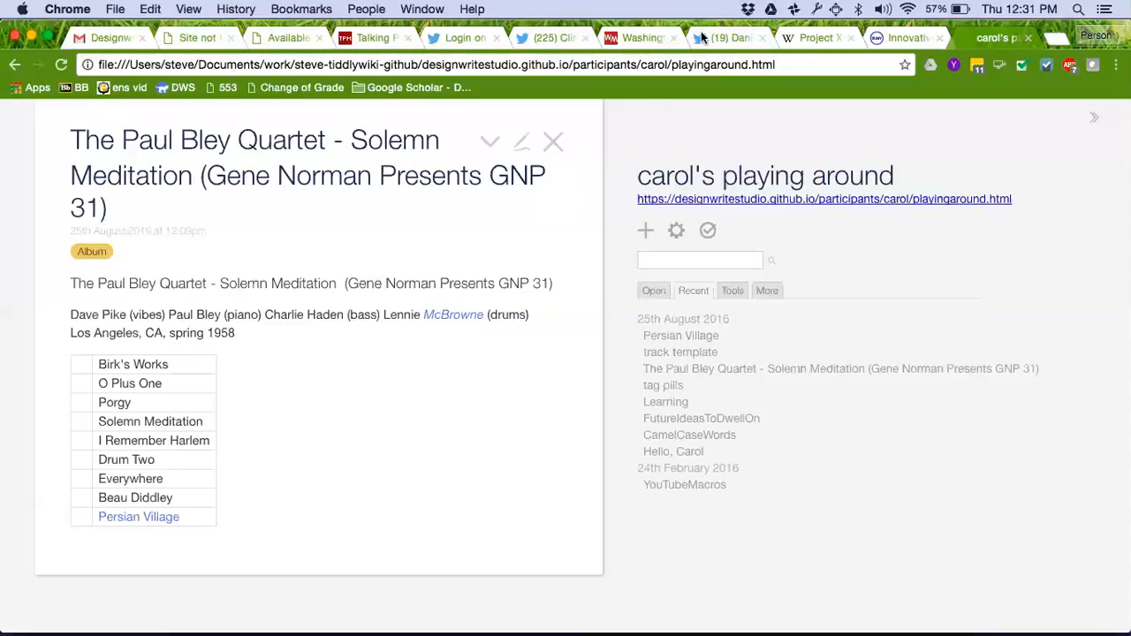
{"action": "key", "text": "super+Tab"}
{"action": "key", "text": "super+Tab"}
{"action": "key", "text": "super+Tab"}
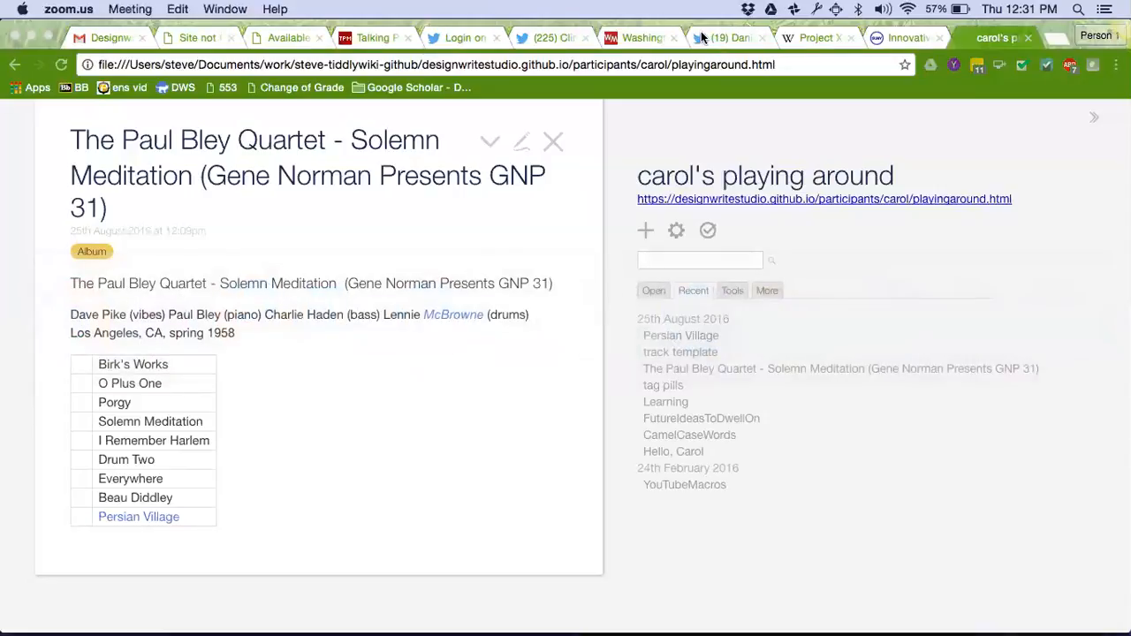